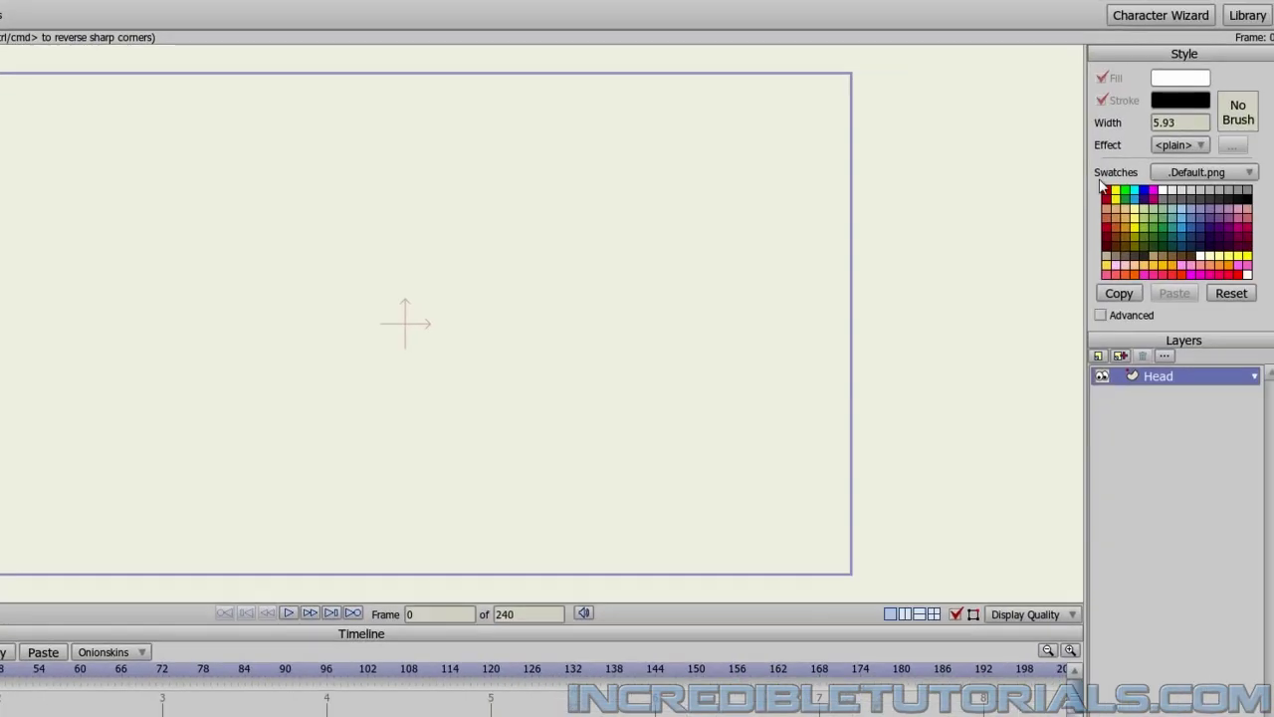
# Set the stroke width to 4 and the fill colour to light purple (BFA8C8)
pyautogui.doubleClick(1185, 122)
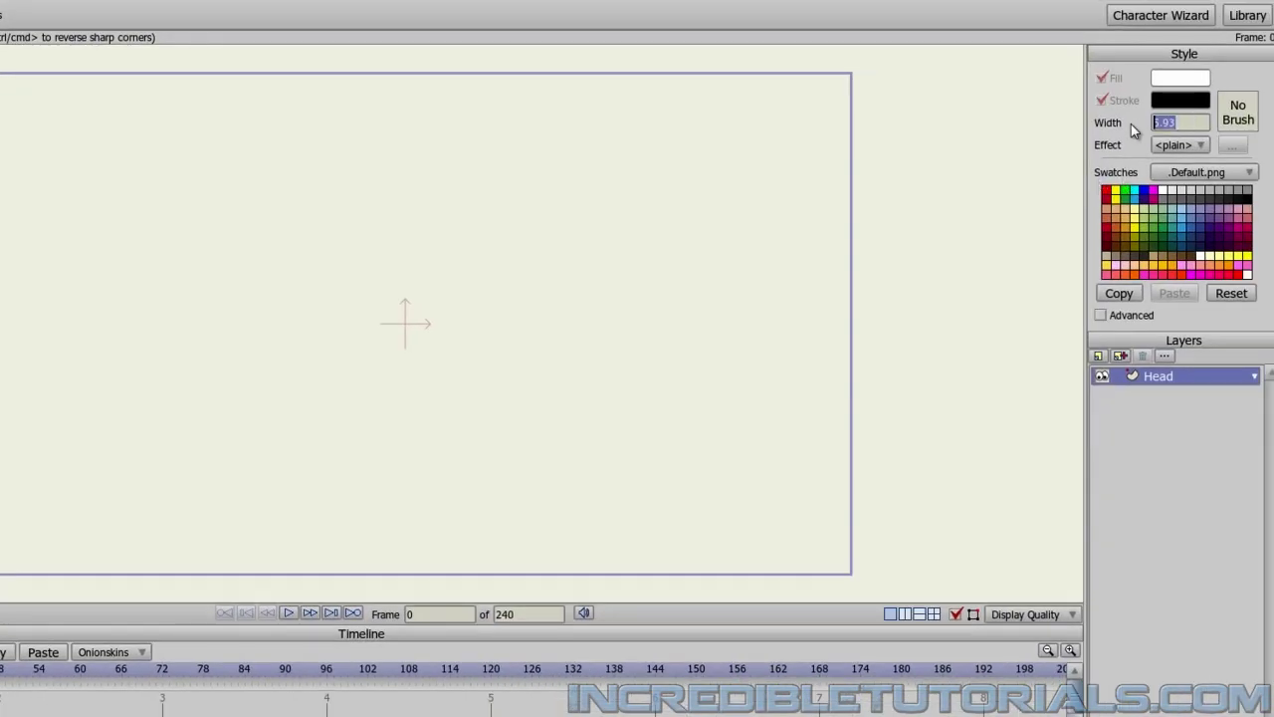
pyautogui.write('4')
pyautogui.click(1181, 78)
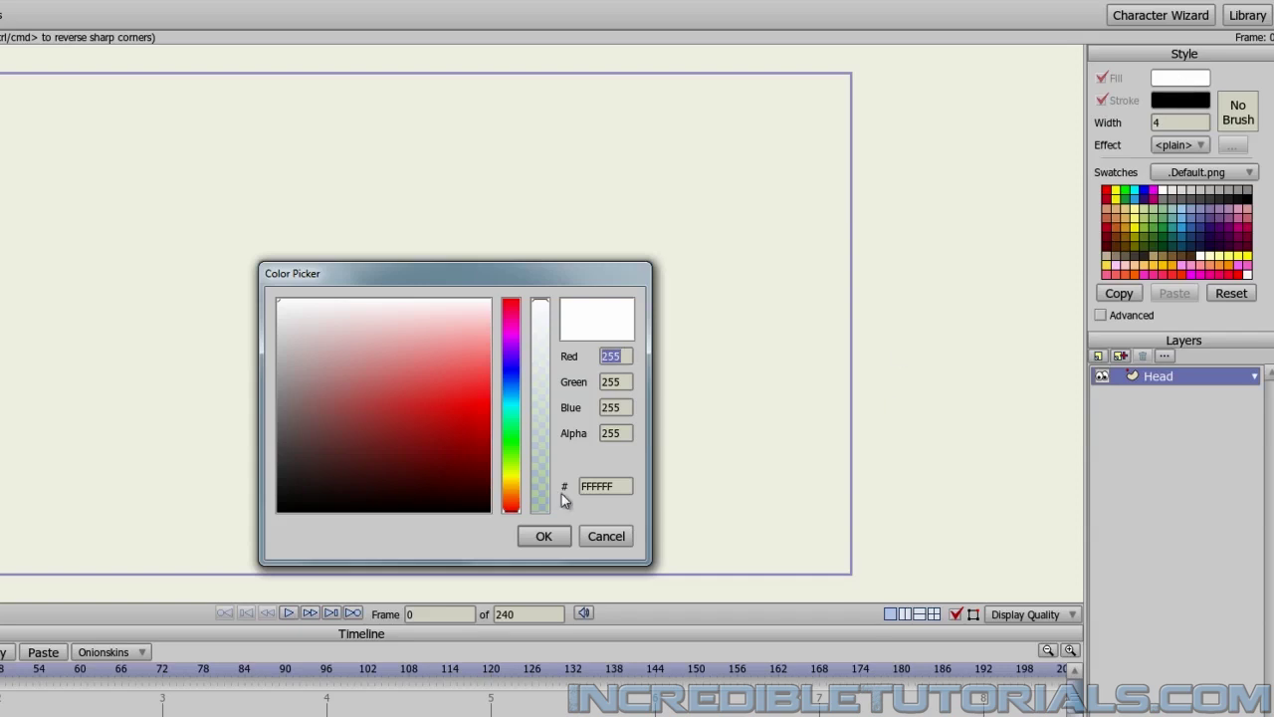
pyautogui.moveTo(512, 499); pyautogui.dragTo(518, 443)
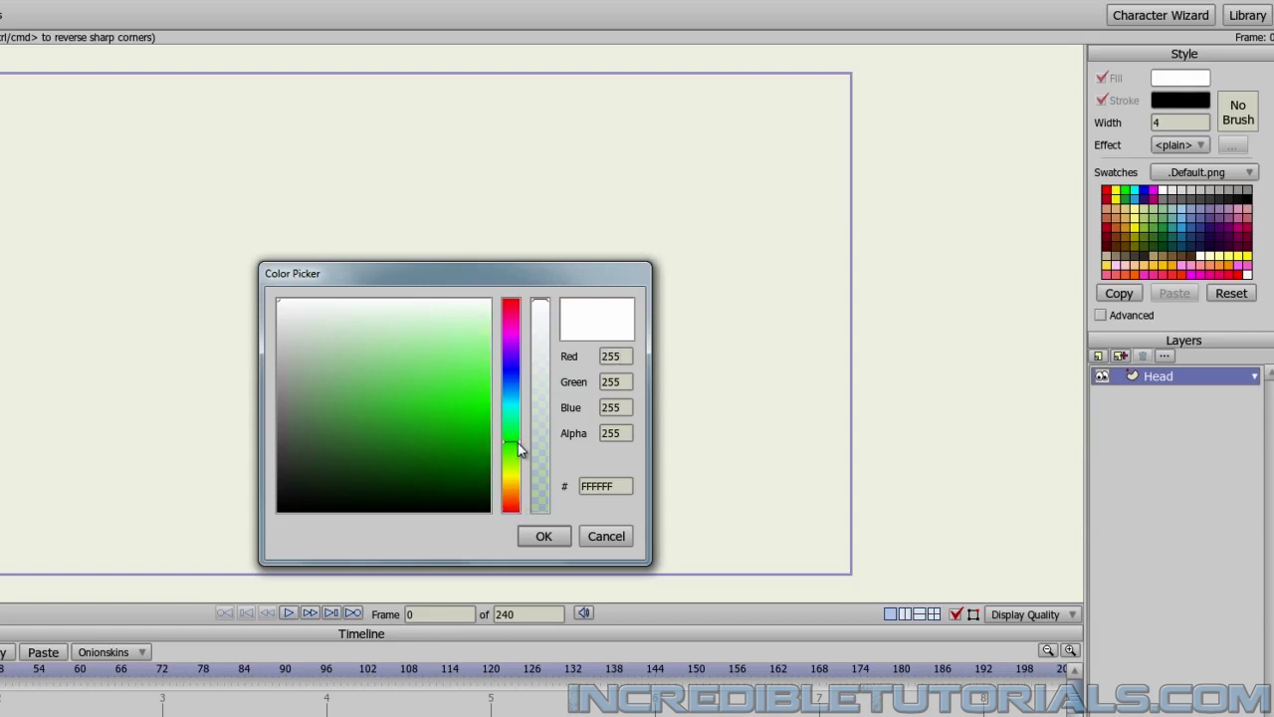
pyautogui.moveTo(518, 443); pyautogui.dragTo(524, 350)
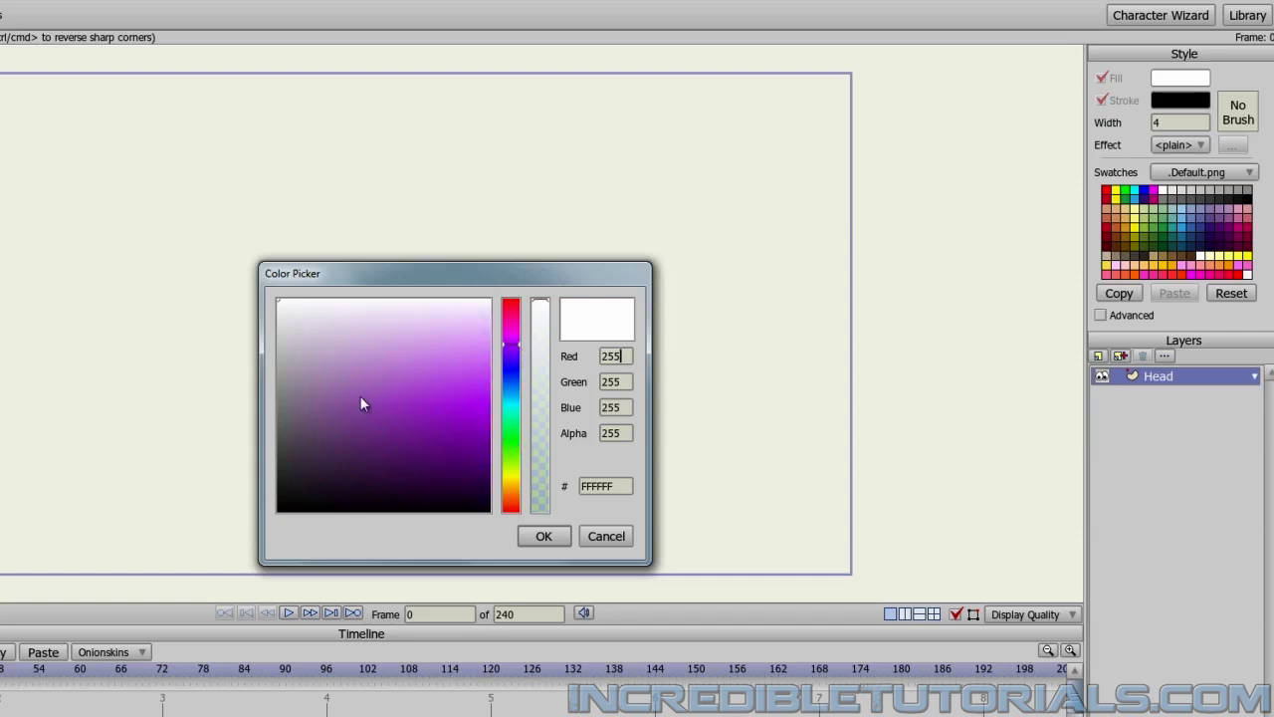
pyautogui.moveTo(361, 402); pyautogui.dragTo(315, 365)
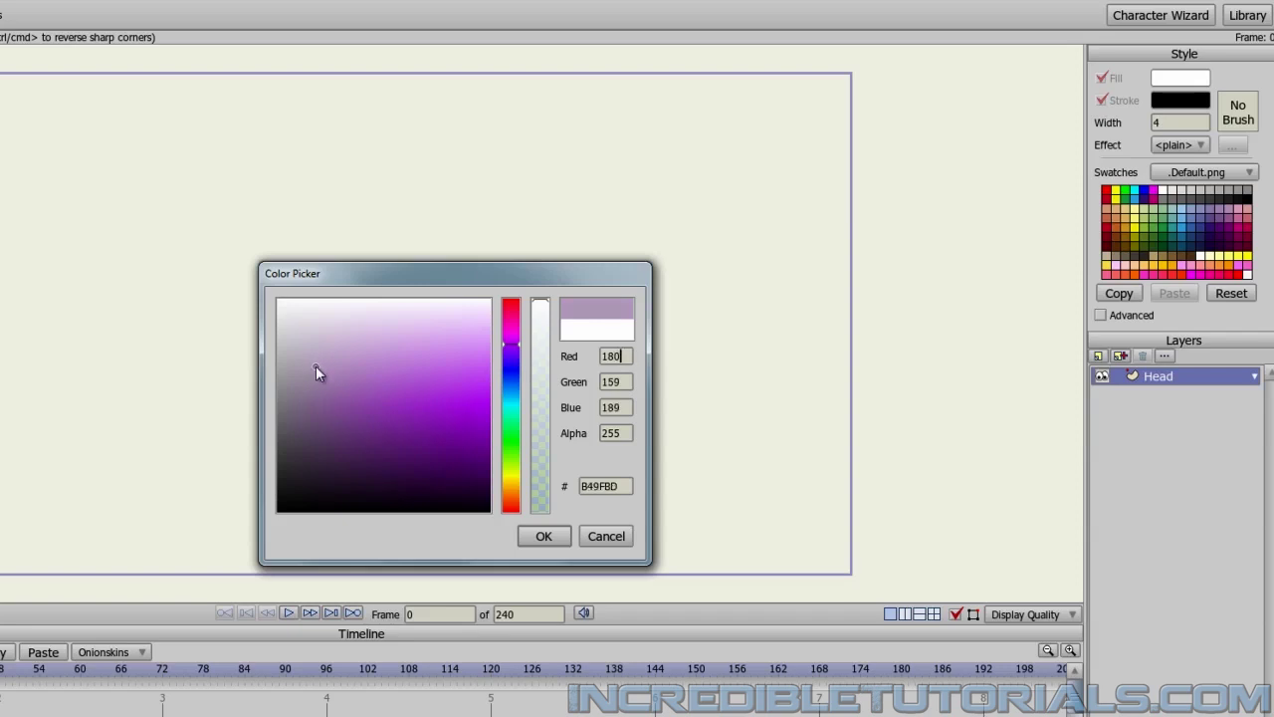
pyautogui.moveTo(316, 366); pyautogui.dragTo(325, 358)
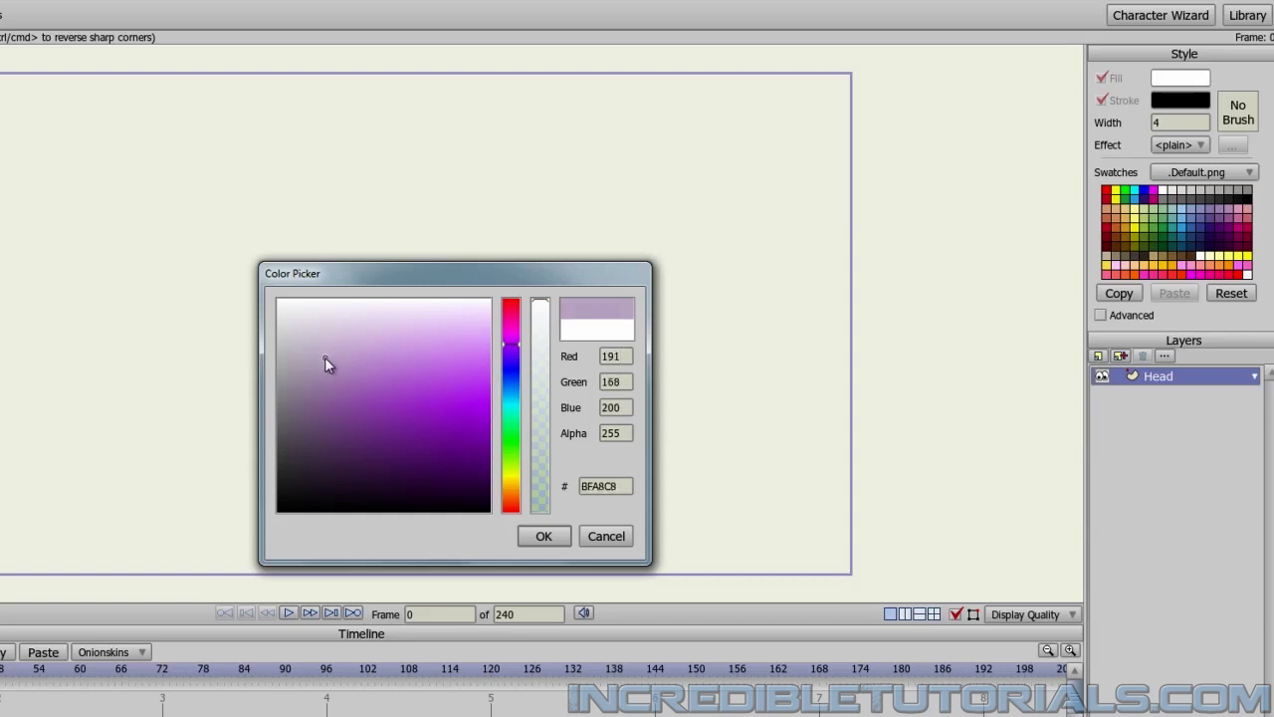
pyautogui.click(544, 536)
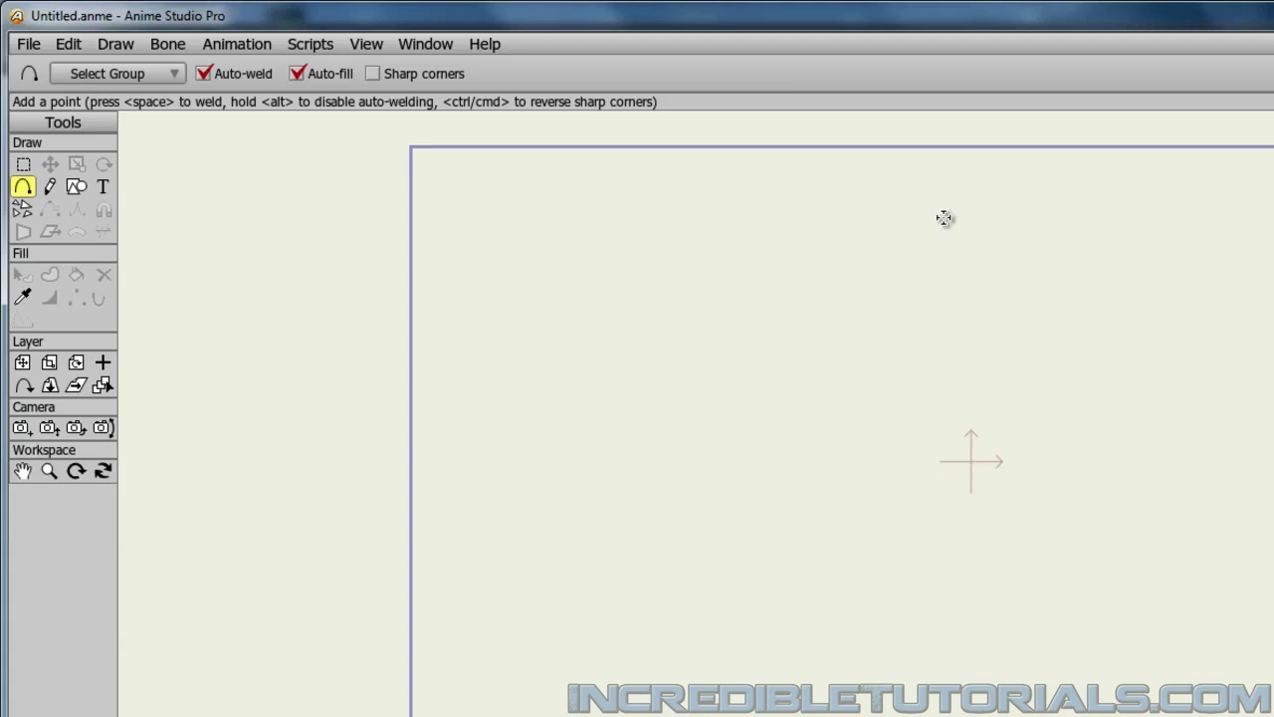
# Draw the left side of the head outline from the crown around the forehead, down the narrow face and along the chin
pyautogui.moveTo(947, 213); pyautogui.dragTo(915, 223)
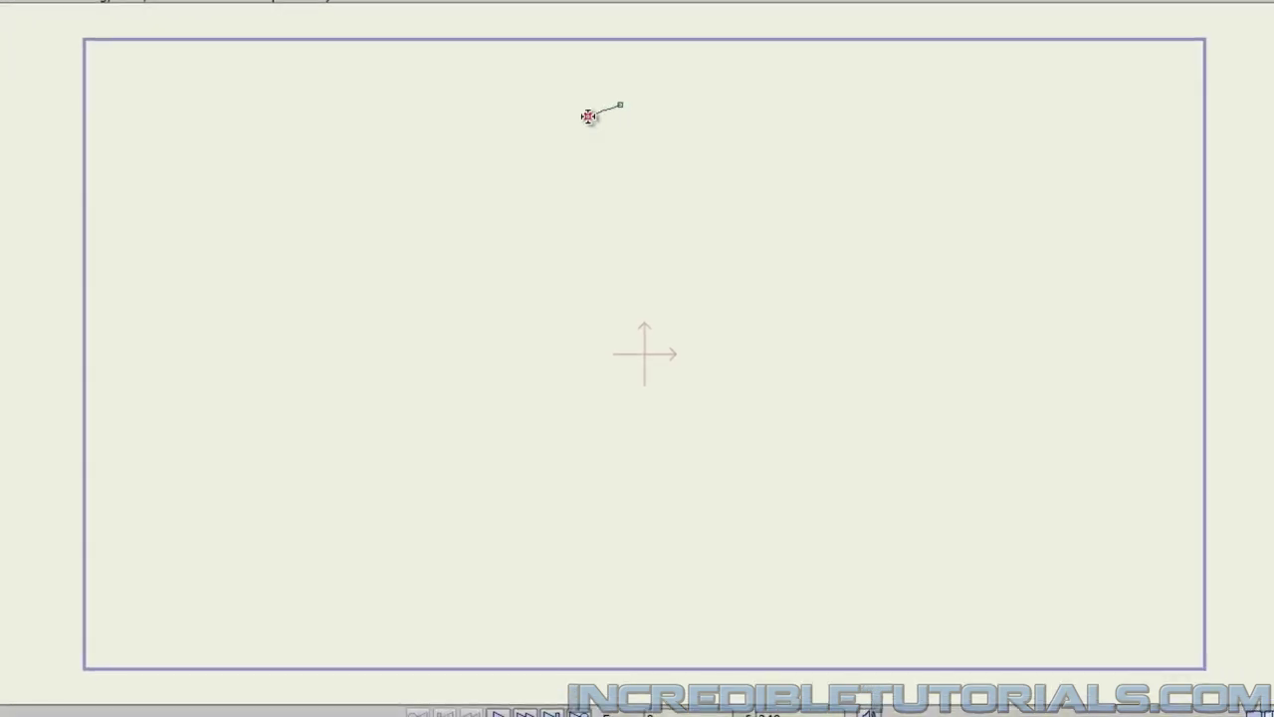
pyautogui.moveTo(589, 116); pyautogui.dragTo(547, 553)
pyautogui.click(543, 551)
pyautogui.click(644, 576)
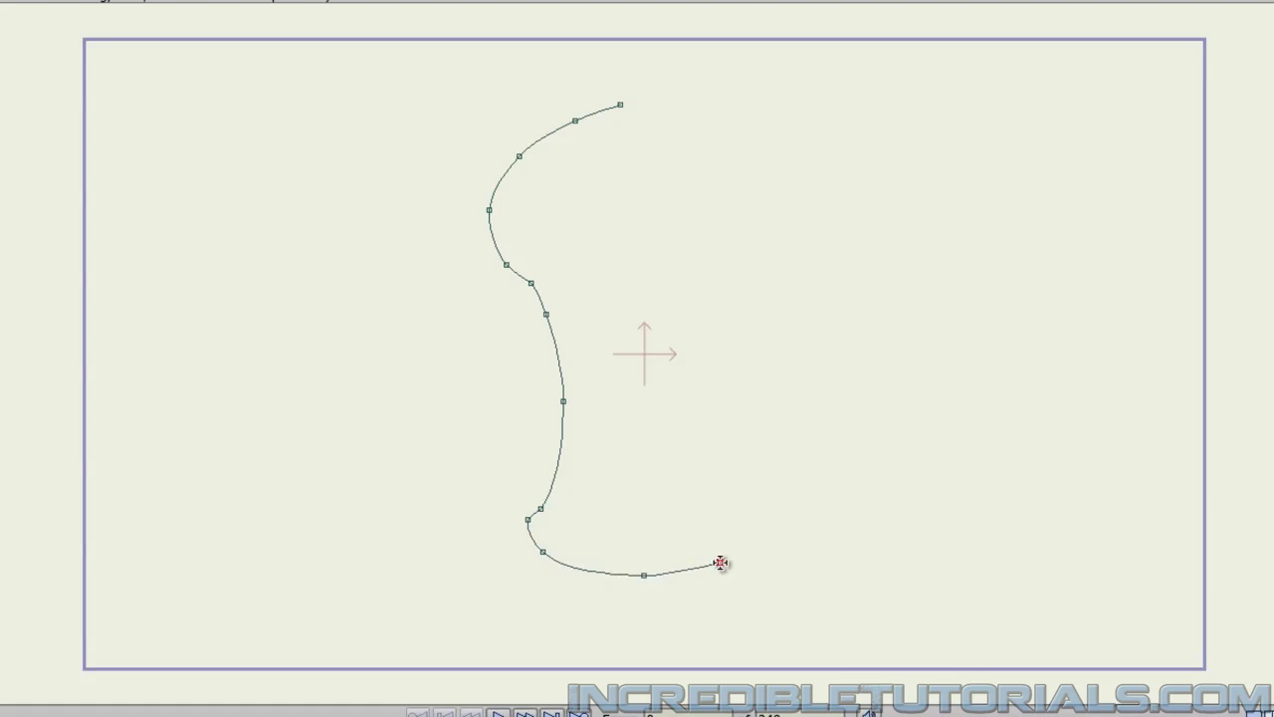
pyautogui.click(711, 563)
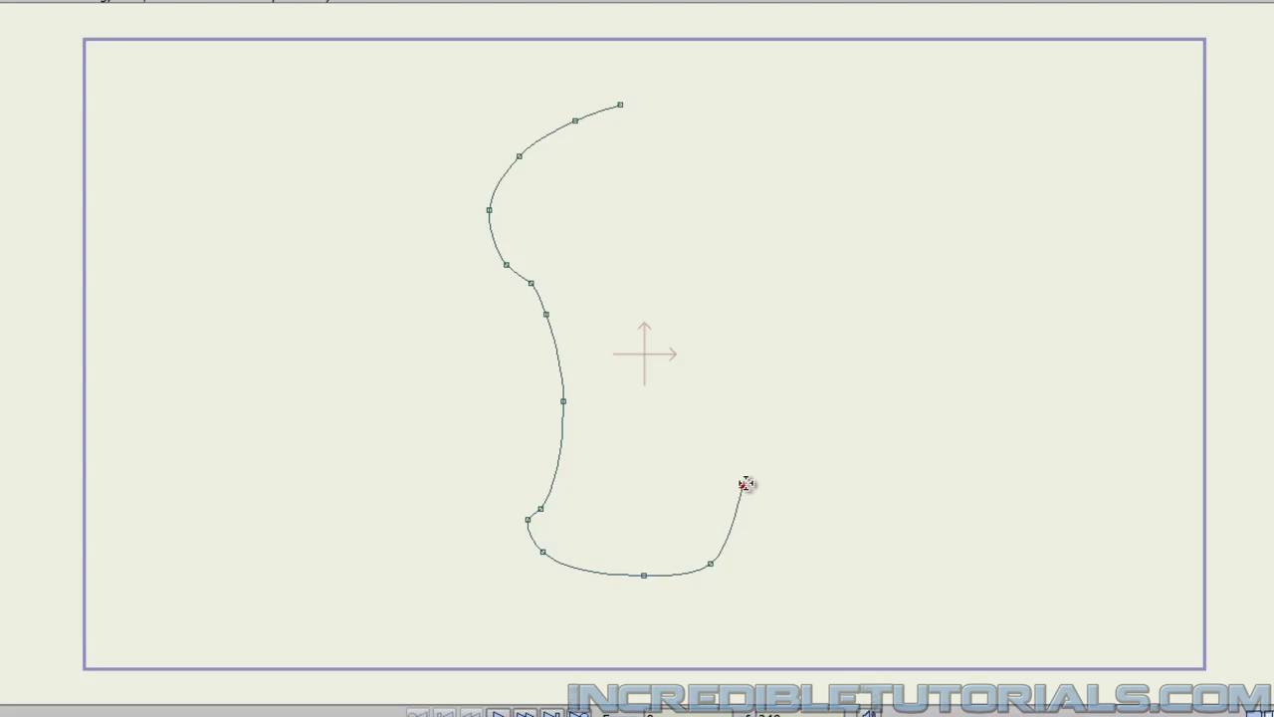
# Continue the outline up the right side and around the back of the skull, closing it at the starting point on the crown
pyautogui.click(732, 480)
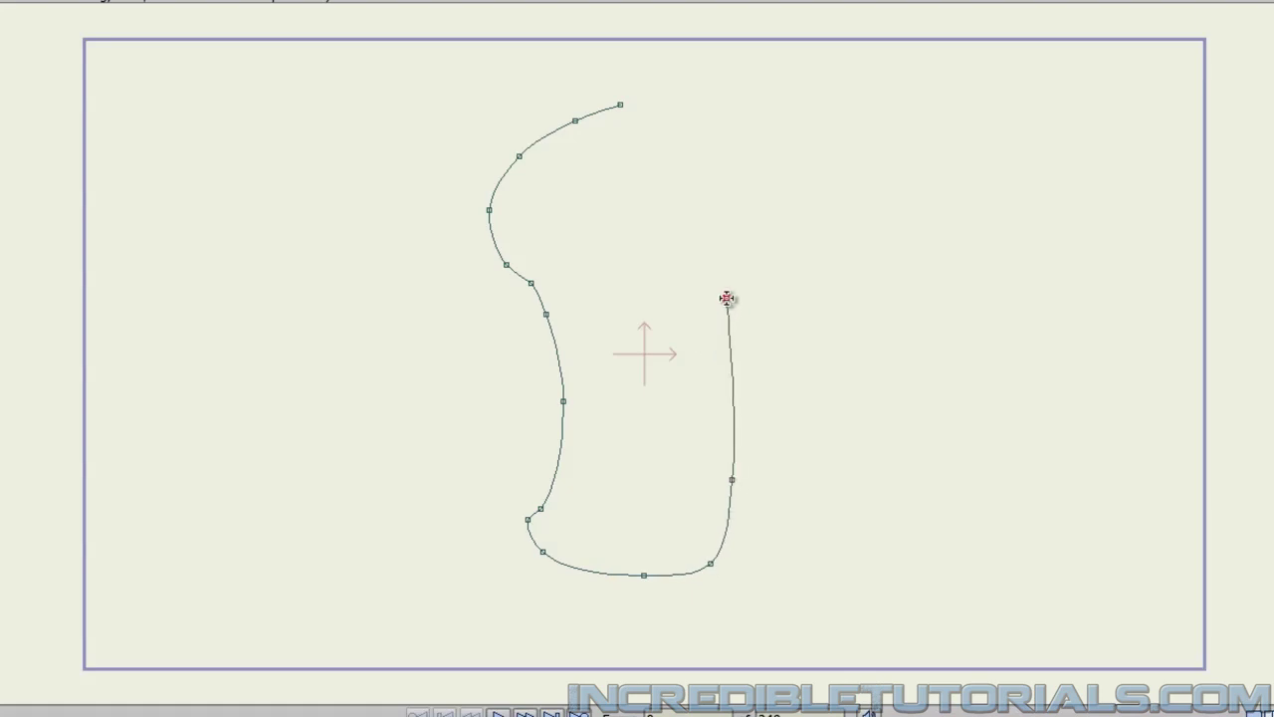
pyautogui.click(722, 389)
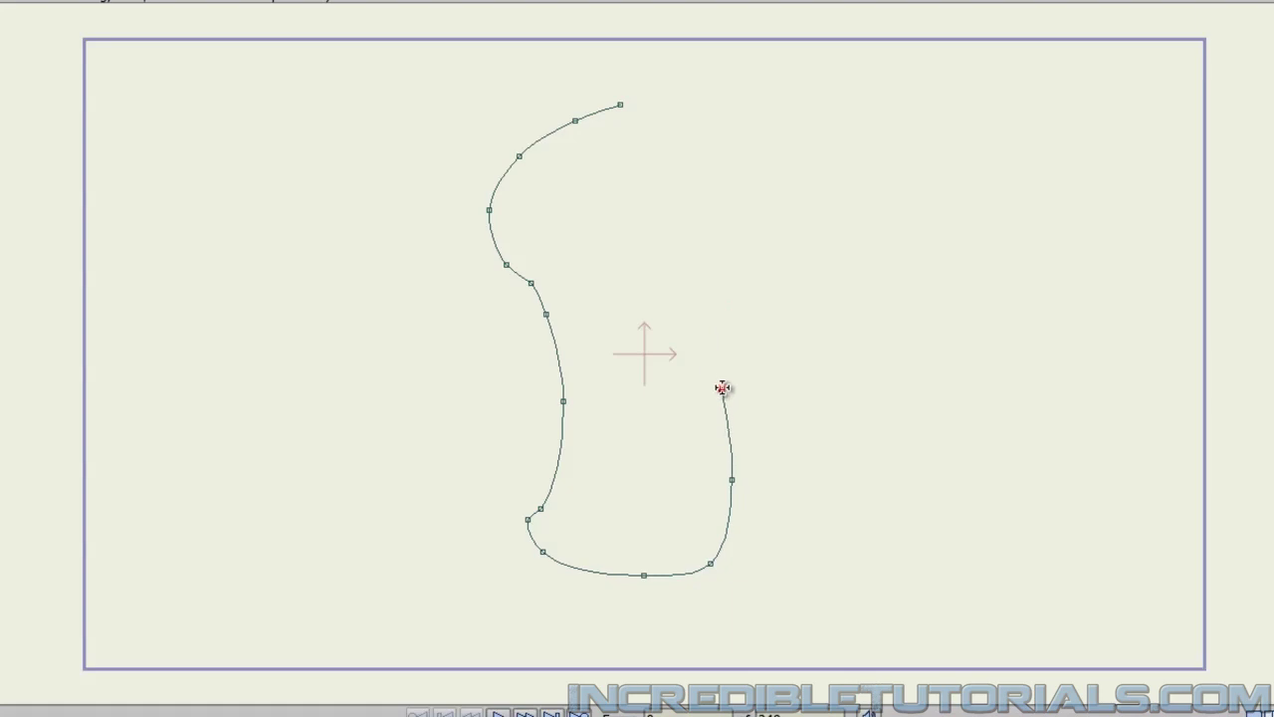
pyautogui.click(724, 309)
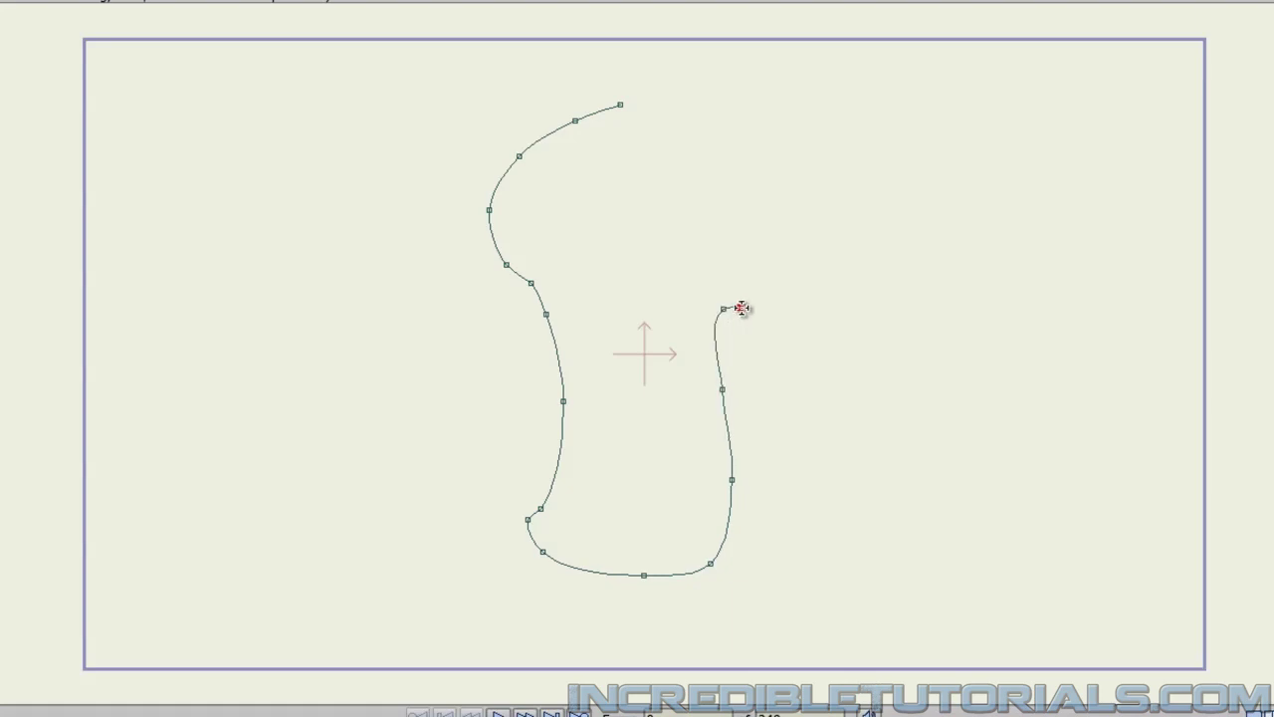
pyautogui.click(767, 303)
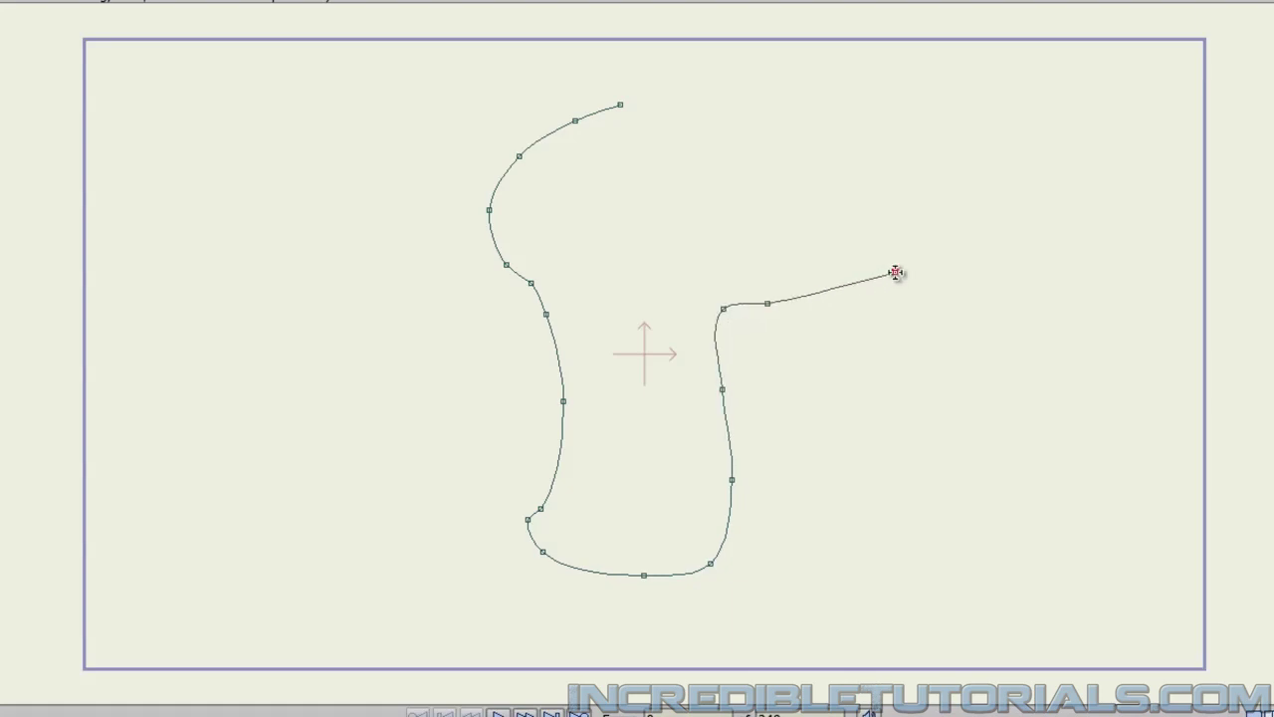
pyautogui.click(884, 266)
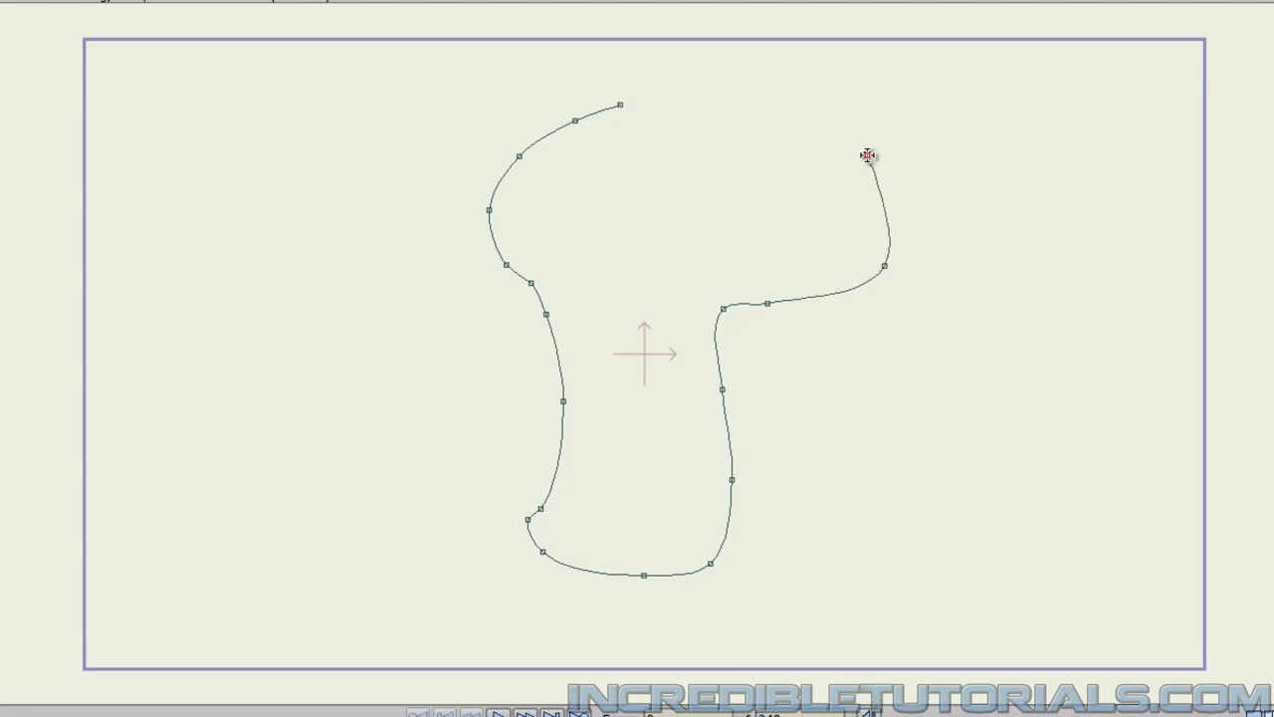
pyautogui.click(867, 156)
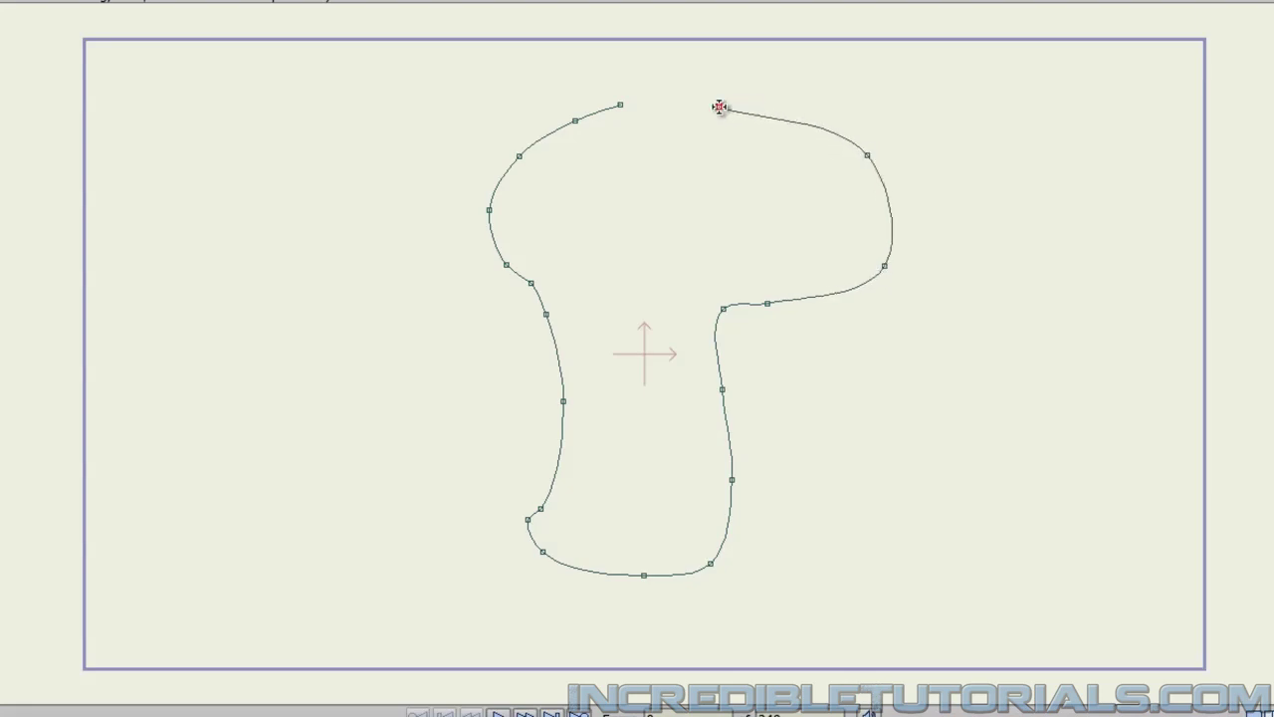
pyautogui.click(719, 107)
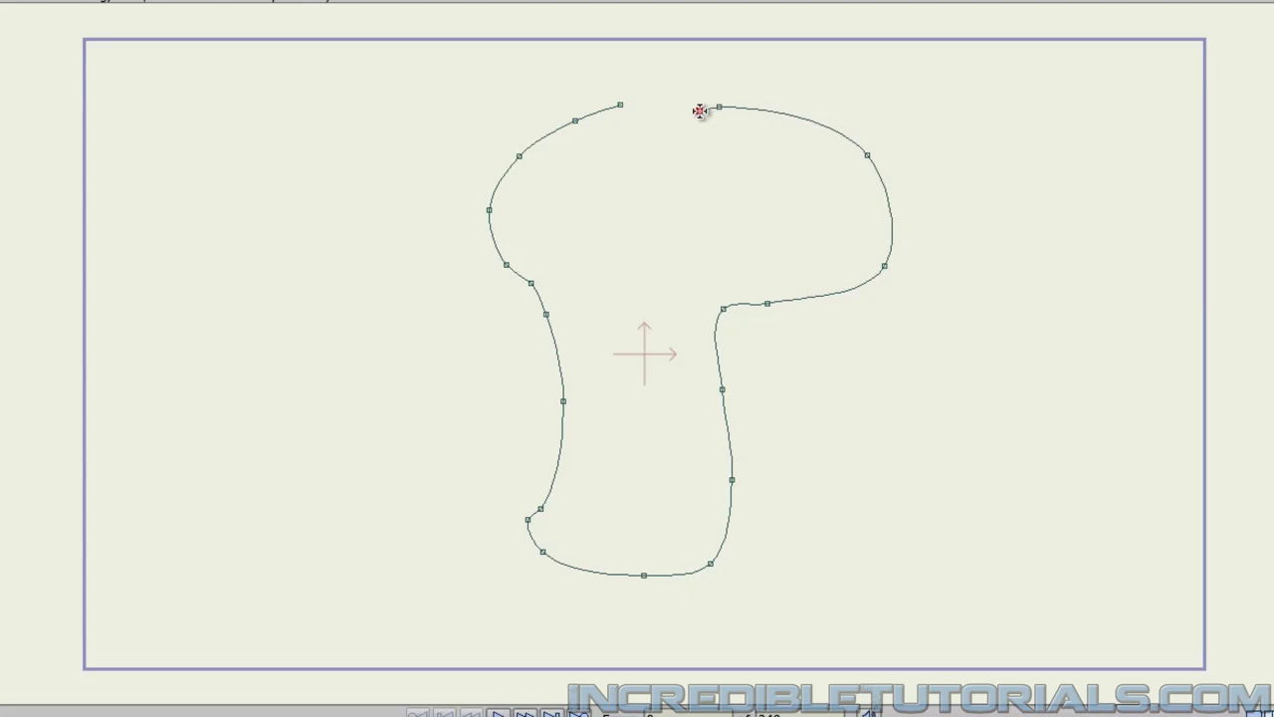
pyautogui.click(621, 104)
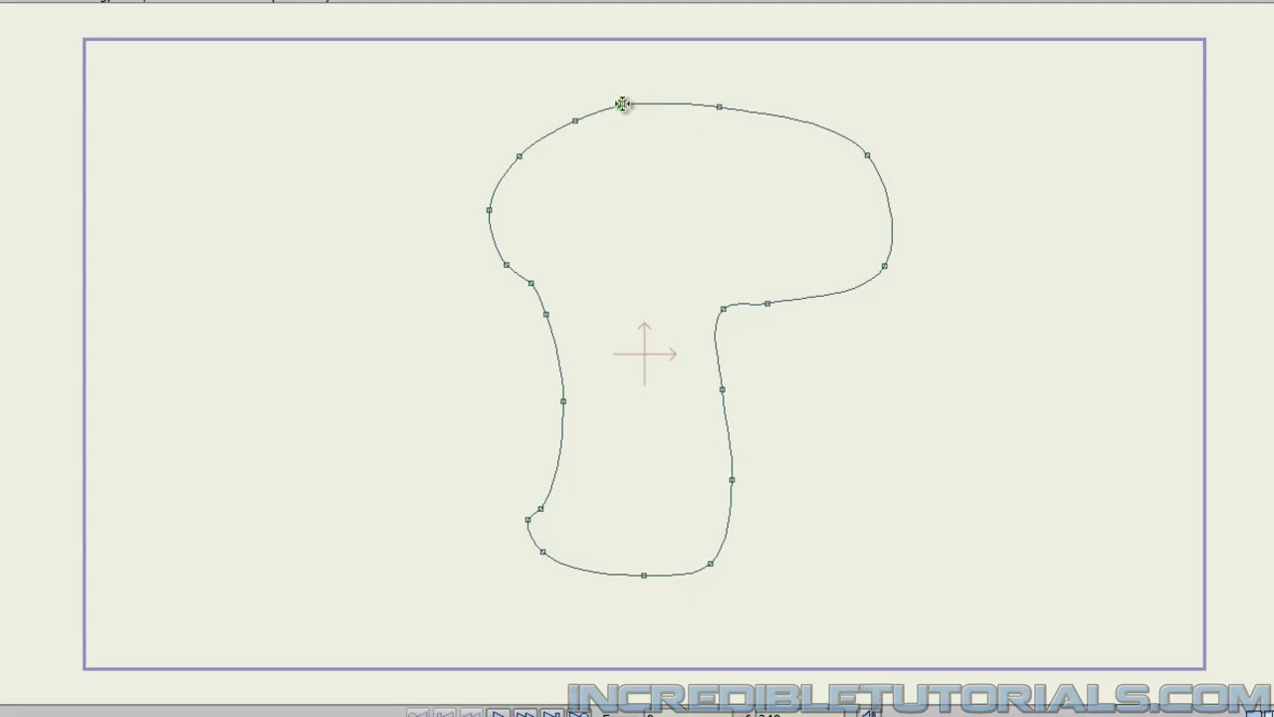
pyautogui.click(622, 104)
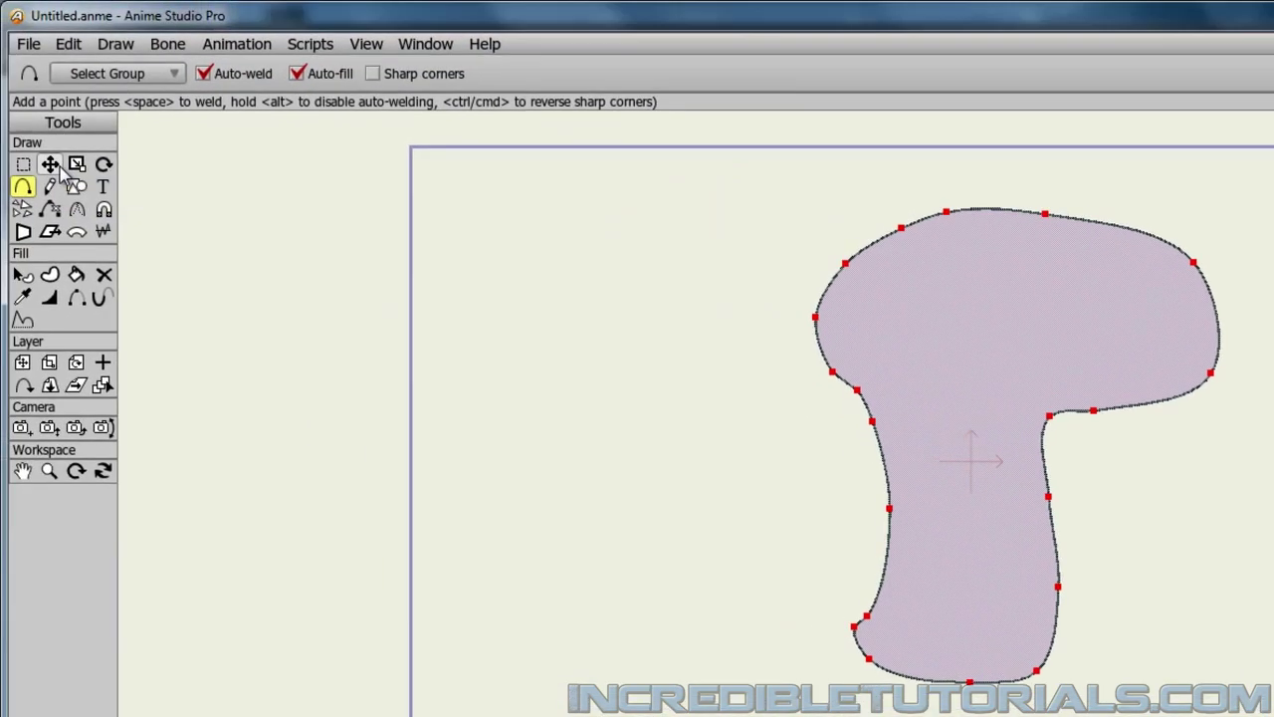
# Move the two forehead points of the head outline outward with Translate Points to widen the front of the skull
pyautogui.click(56, 167)
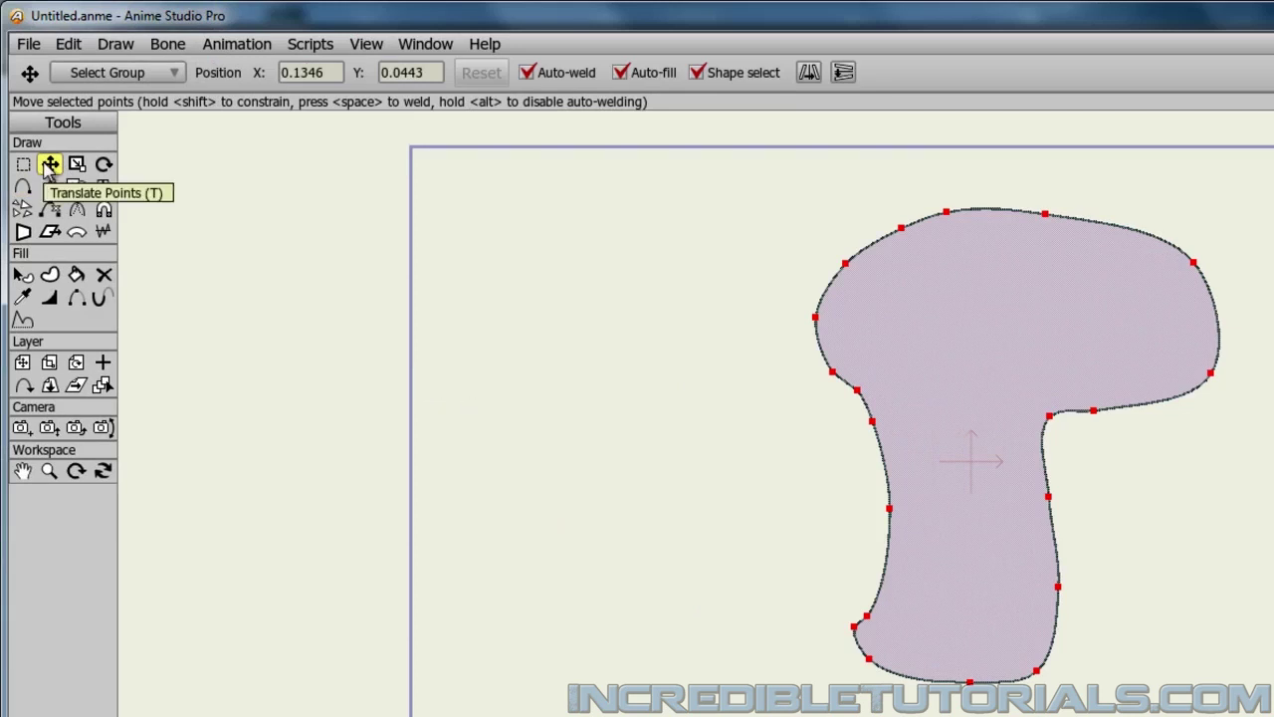
pyautogui.click(392, 368)
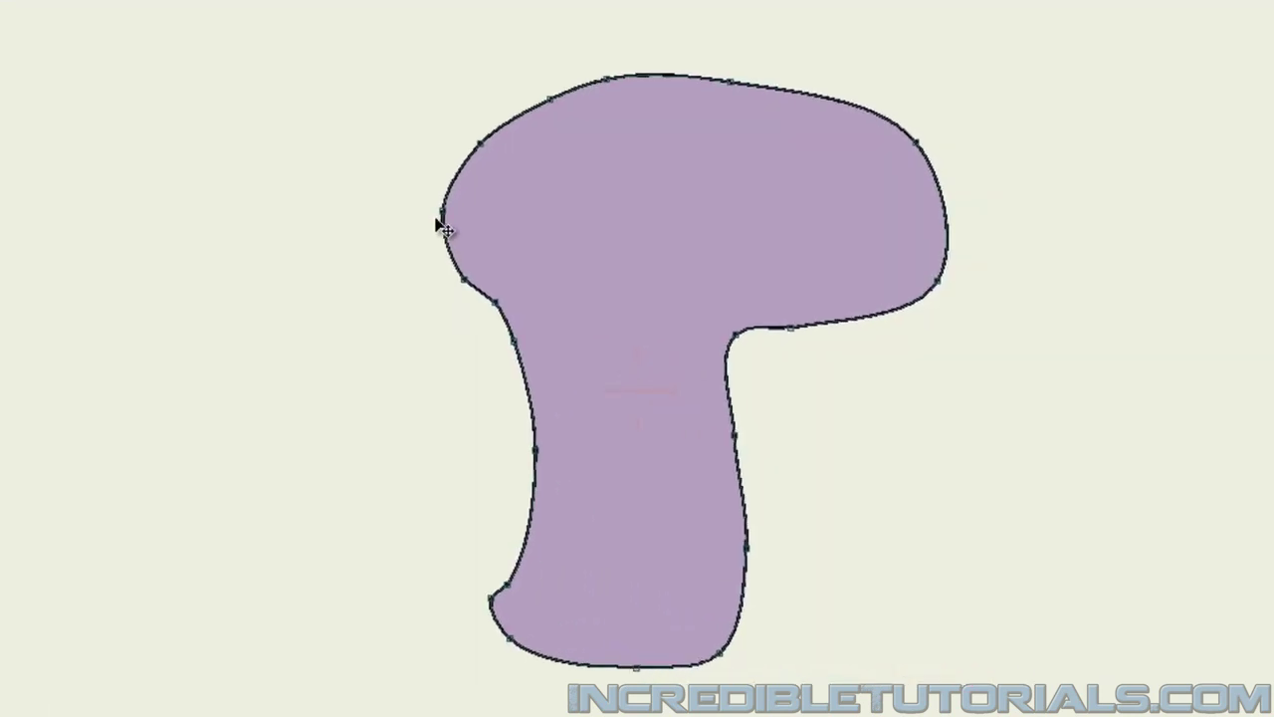
pyautogui.click(441, 218)
pyautogui.moveTo(460, 139); pyautogui.dragTo(442, 120)
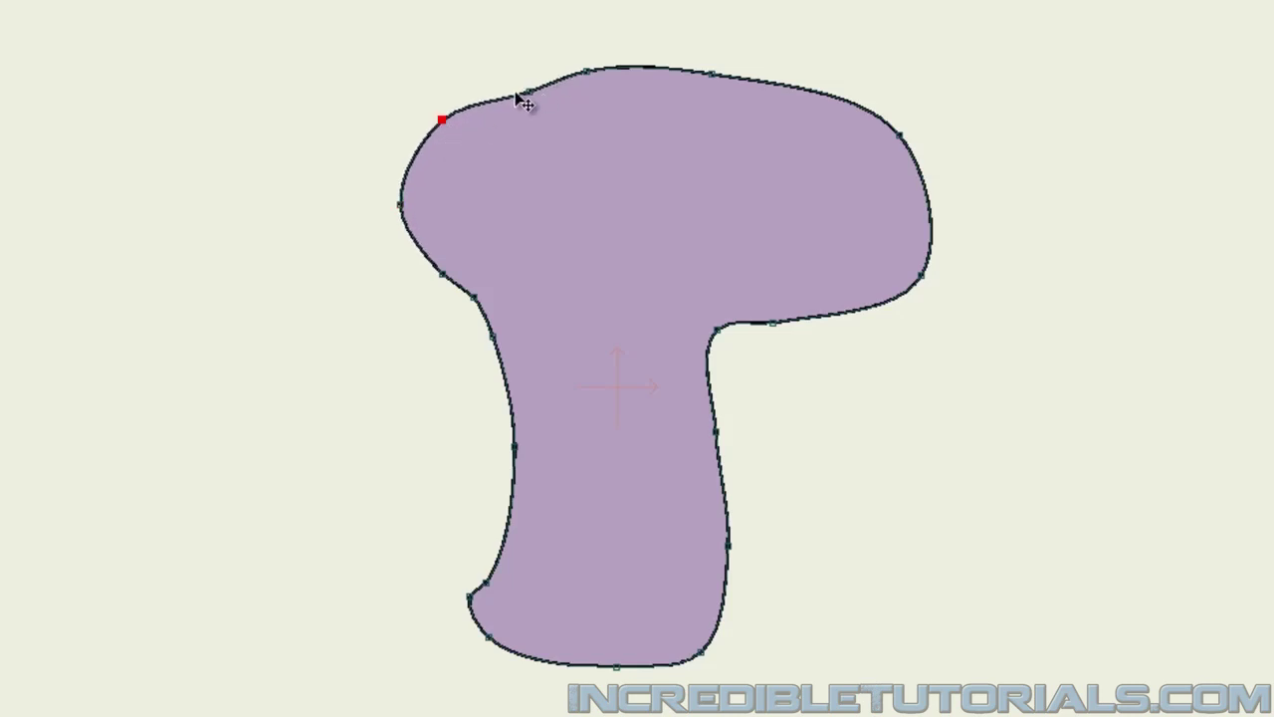
# Raise and spread the points along the top of the head to give the skull a larger, rounder dome
pyautogui.moveTo(531, 93); pyautogui.dragTo(590, 44)
pyautogui.moveTo(713, 73); pyautogui.dragTo(716, 45)
pyautogui.moveTo(521, 75); pyautogui.dragTo(510, 61)
pyautogui.moveTo(443, 121); pyautogui.dragTo(402, 109)
pyautogui.moveTo(510, 61); pyautogui.dragTo(483, 39)
pyautogui.moveTo(590, 43); pyautogui.dragTo(590, 24)
pyautogui.click(716, 44)
pyautogui.moveTo(719, 44); pyautogui.dragTo(713, 32)
pyautogui.moveTo(894, 137); pyautogui.dragTo(892, 118)
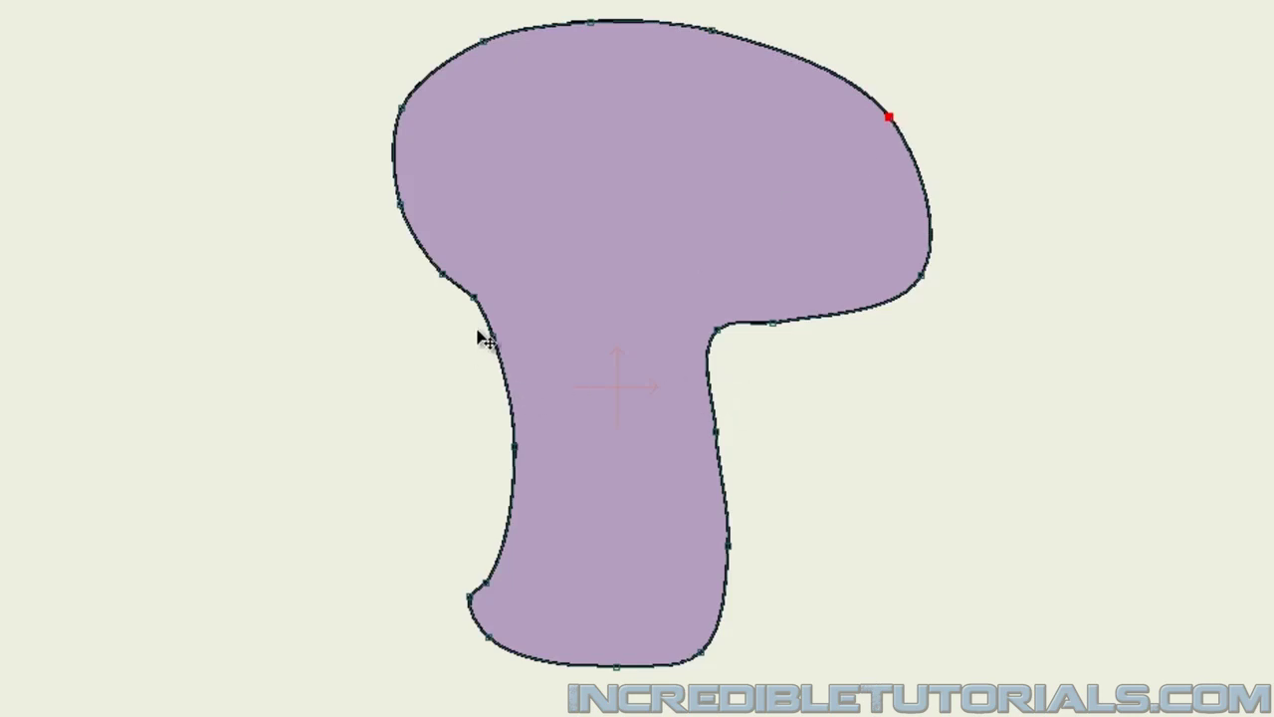
# Lower the two points where the forehead meets the face to smooth the transition
pyautogui.moveTo(492, 338); pyautogui.dragTo(498, 369)
pyautogui.moveTo(476, 299); pyautogui.dragTo(493, 332)
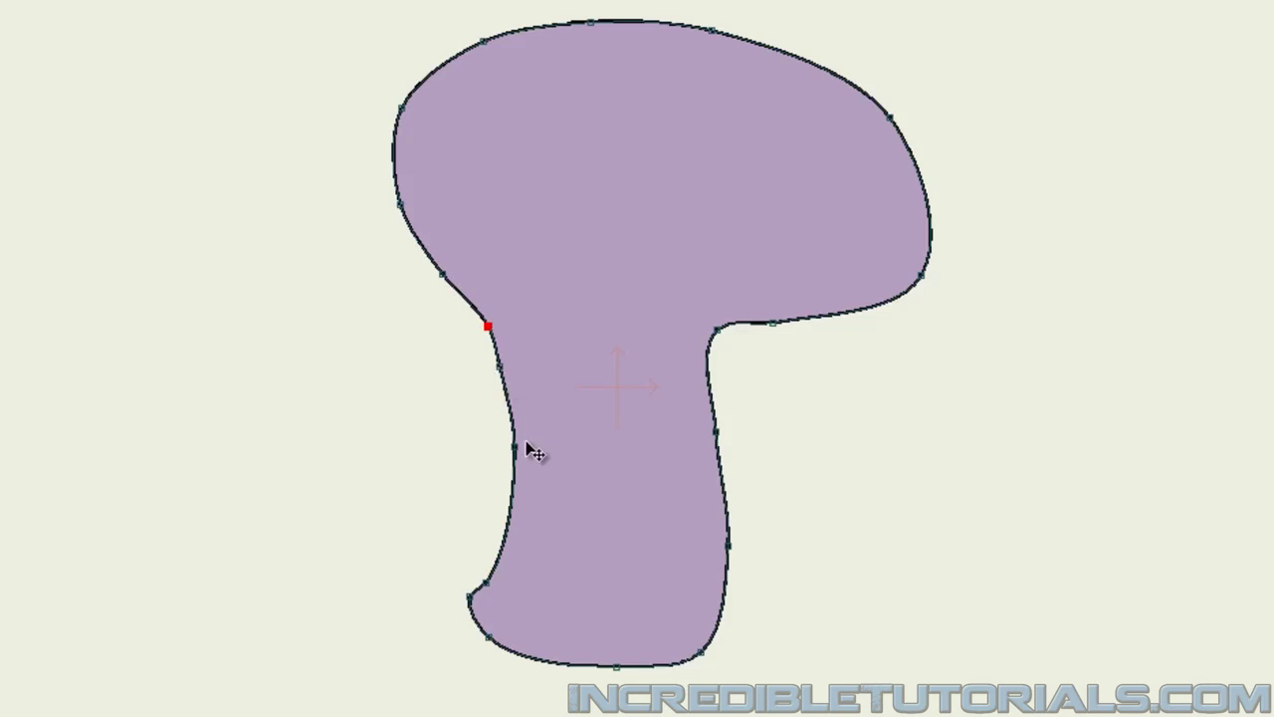
pyautogui.click(813, 490)
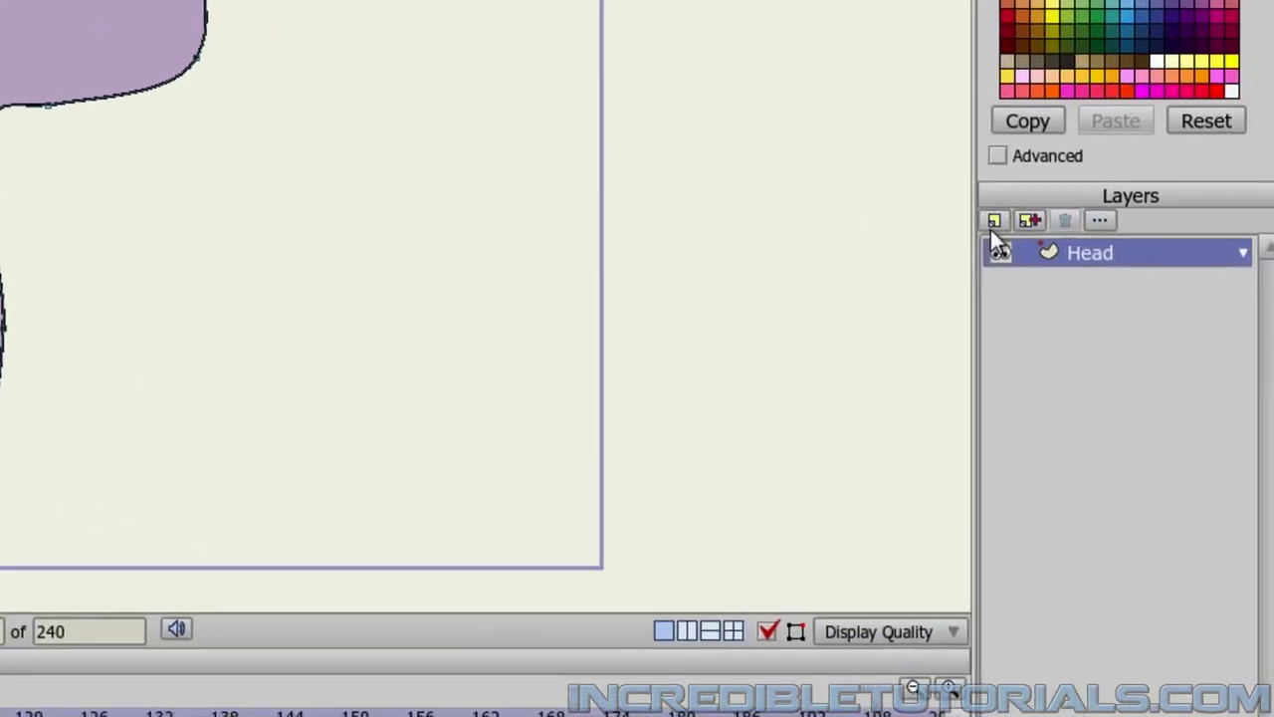
# Add a new vector layer above the Head layer and name it Eyes
pyautogui.click(994, 220)
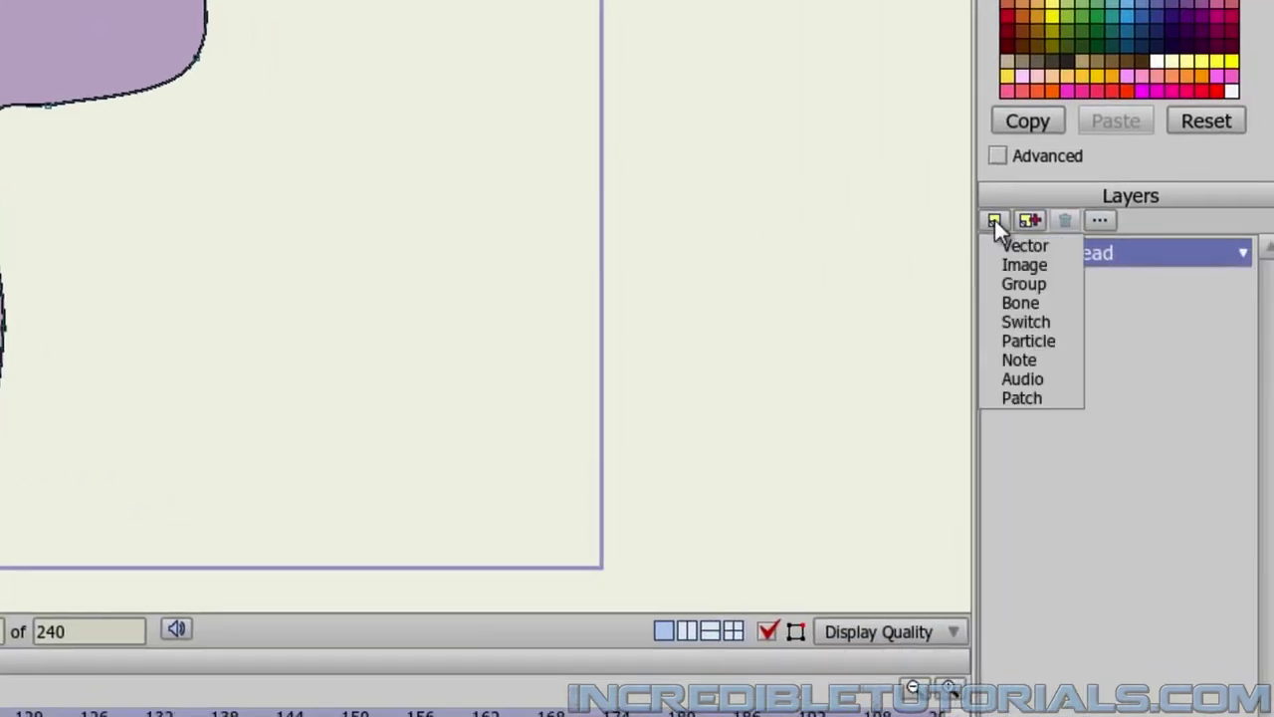
pyautogui.click(1005, 245)
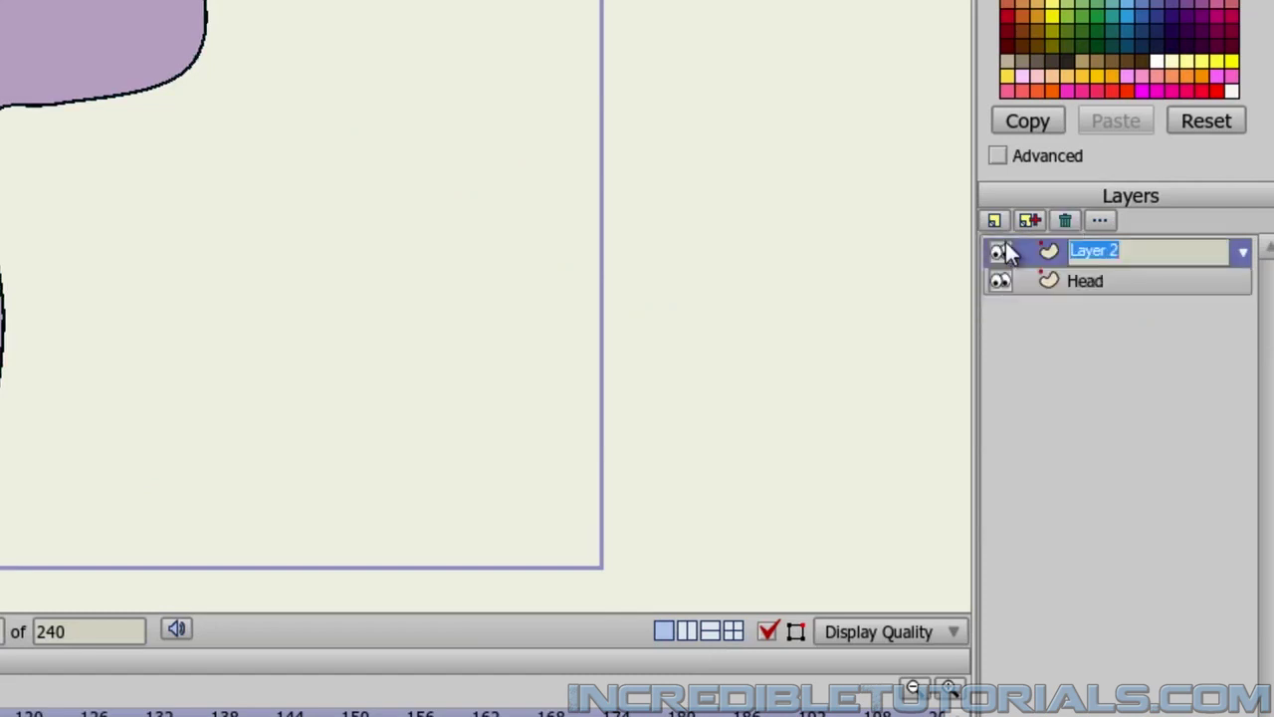
pyautogui.write('Eyes')
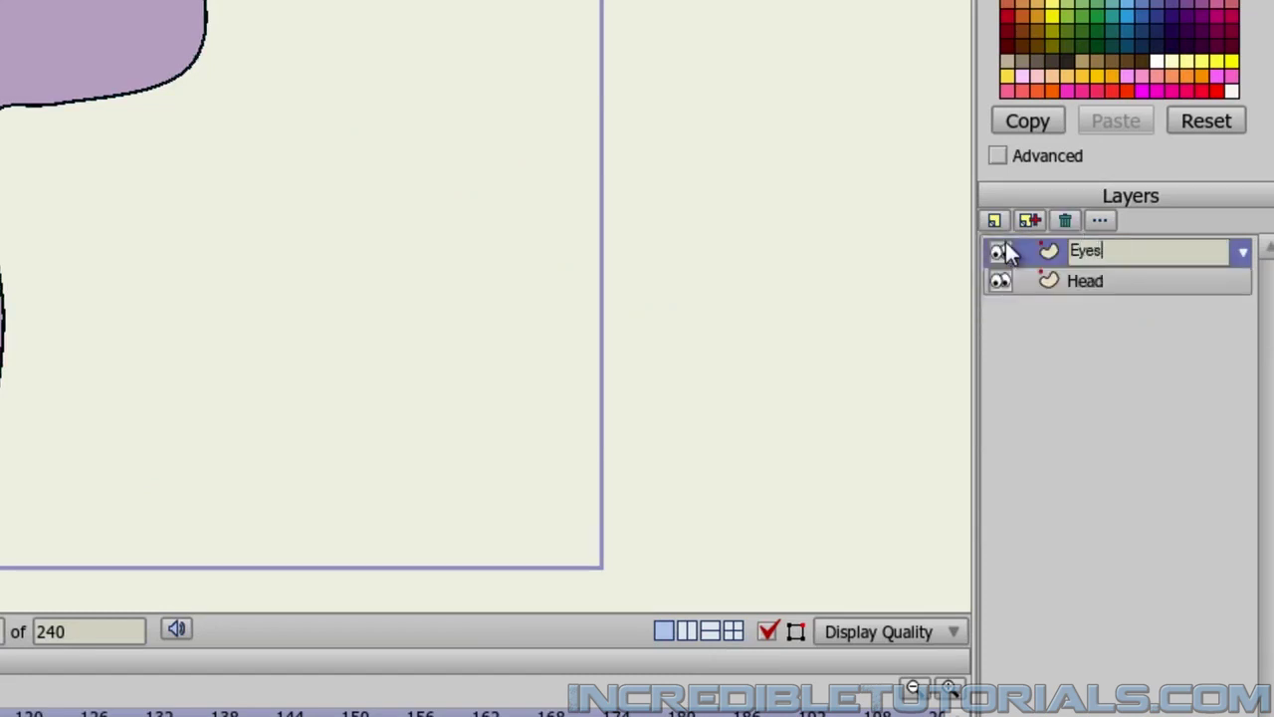
pyautogui.press('Return')
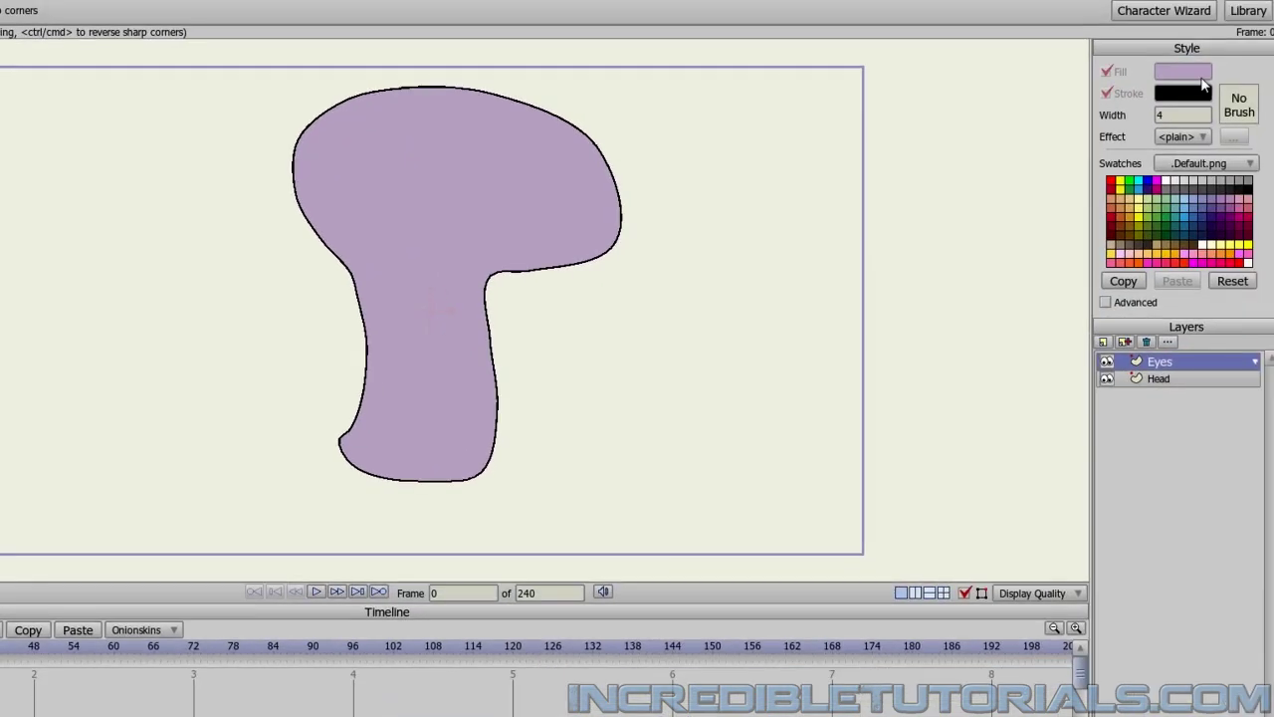
# Set the fill colour to black for the eye shape
pyautogui.click(1204, 73)
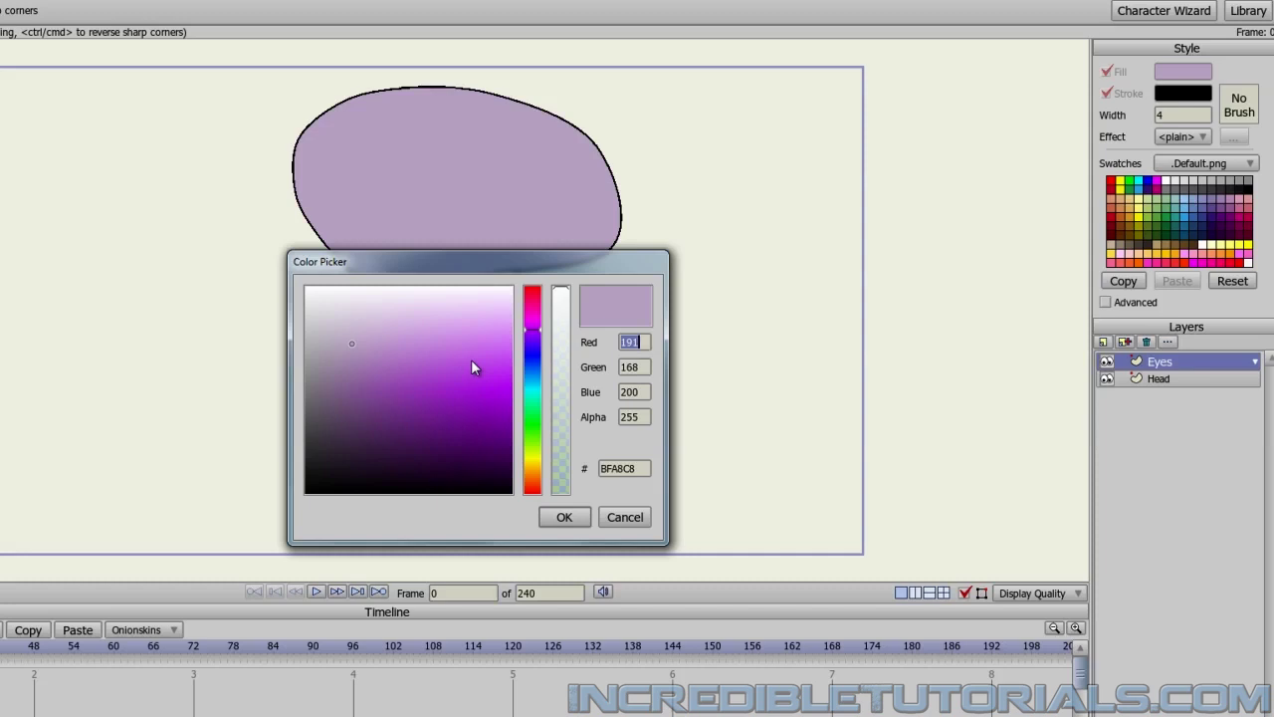
pyautogui.moveTo(472, 362)
pyautogui.mouseDown()
pyautogui.moveTo(421, 370)
pyautogui.moveTo(264, 500)
pyautogui.mouseUp()
pyautogui.click(543, 517)
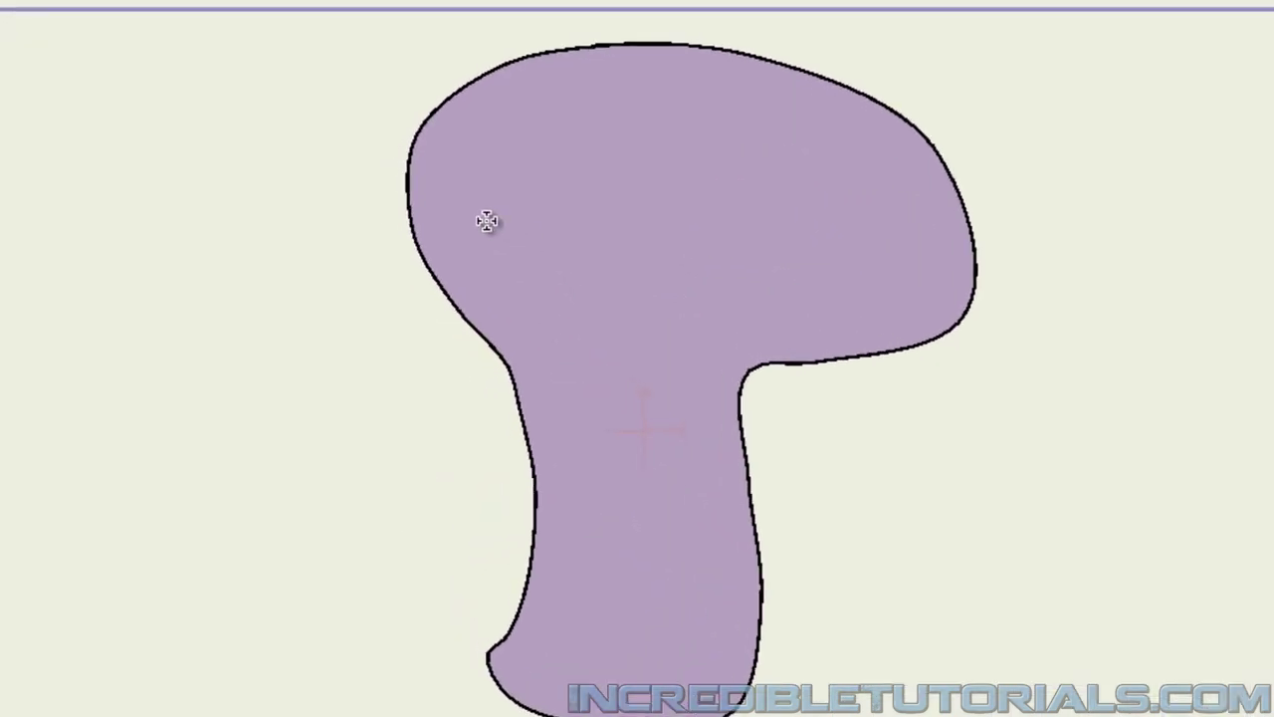
# Draw a closed, slanted teardrop eye overlapping the left edge of the head, tapering down towards the middle of the face
pyautogui.moveTo(509, 229)
pyautogui.mouseDown()
pyautogui.moveTo(464, 194)
pyautogui.moveTo(395, 181)
pyautogui.moveTo(336, 234)
pyautogui.moveTo(349, 279)
pyautogui.moveTo(381, 302)
pyautogui.moveTo(494, 338)
pyautogui.moveTo(570, 336)
pyautogui.mouseUp()
pyautogui.moveTo(509, 229); pyautogui.dragTo(572, 302)
pyautogui.moveTo(571, 302); pyautogui.dragTo(591, 337)
pyautogui.moveTo(591, 336); pyautogui.dragTo(575, 337)
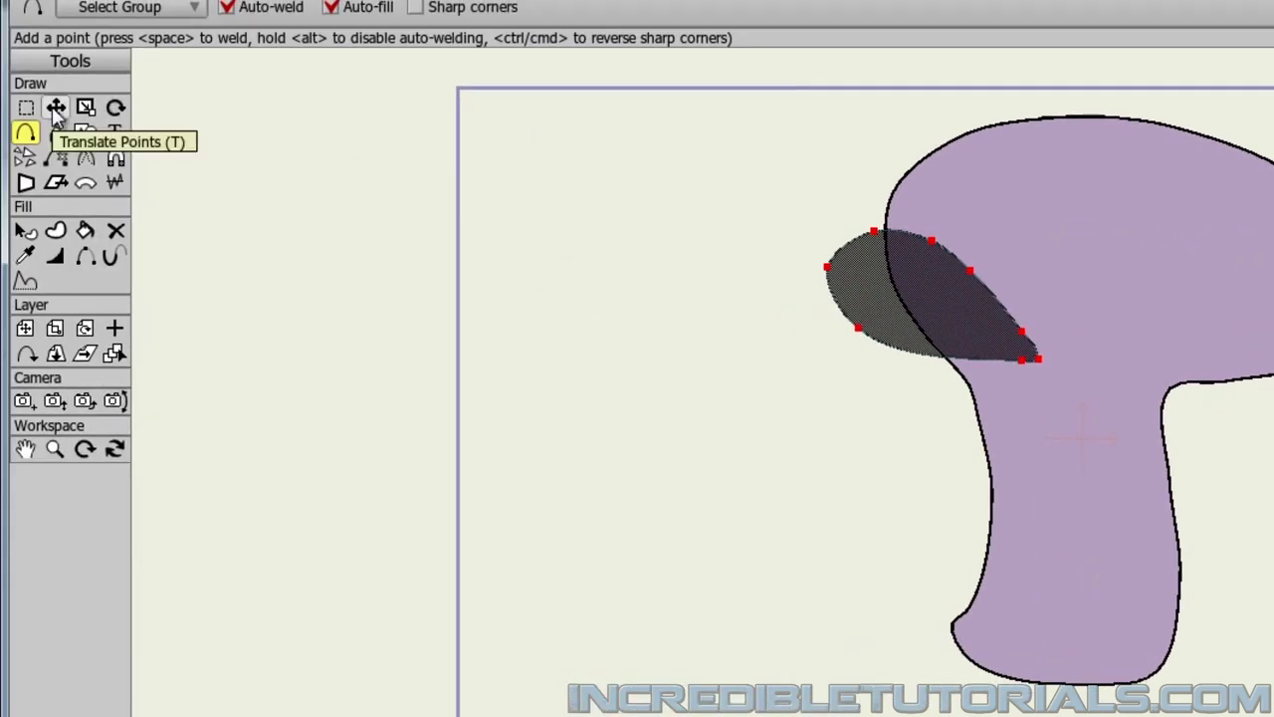
# Reposition the lower and upper points of the eye to reshape the teardrop into a smooth slanted oval
pyautogui.click(55, 108)
pyautogui.moveTo(903, 303); pyautogui.dragTo(904, 296)
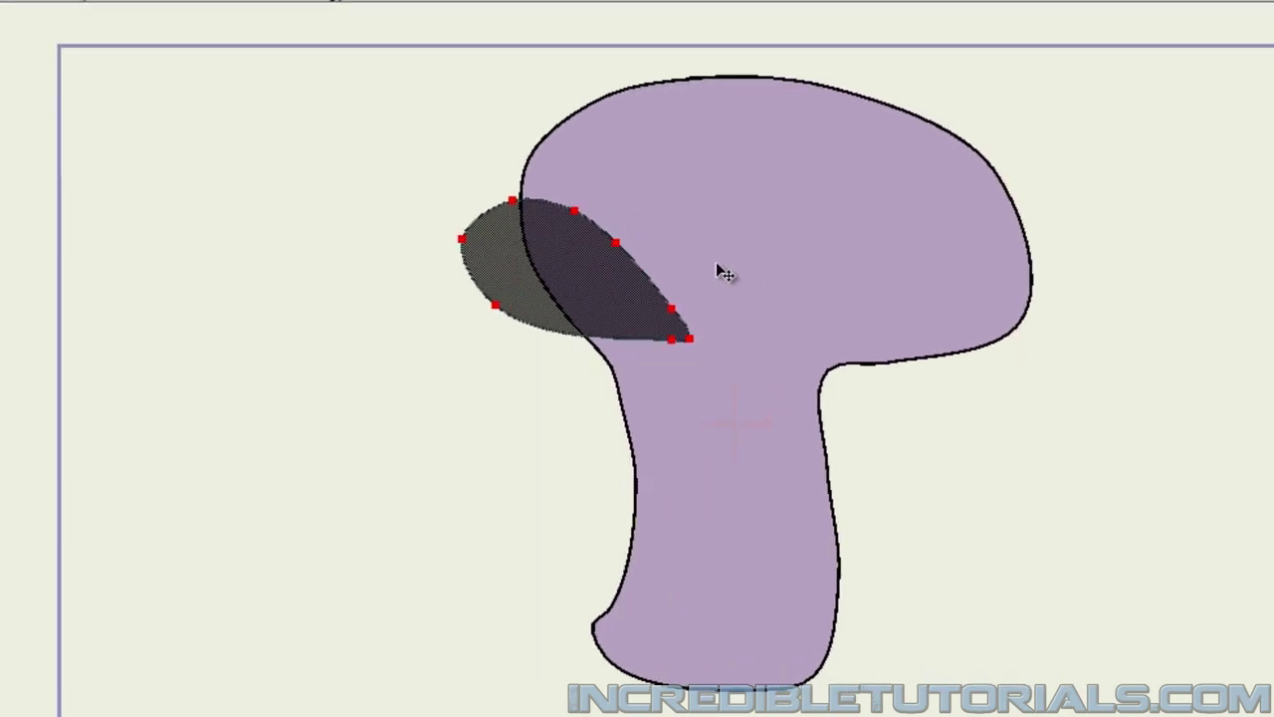
pyautogui.click(675, 306)
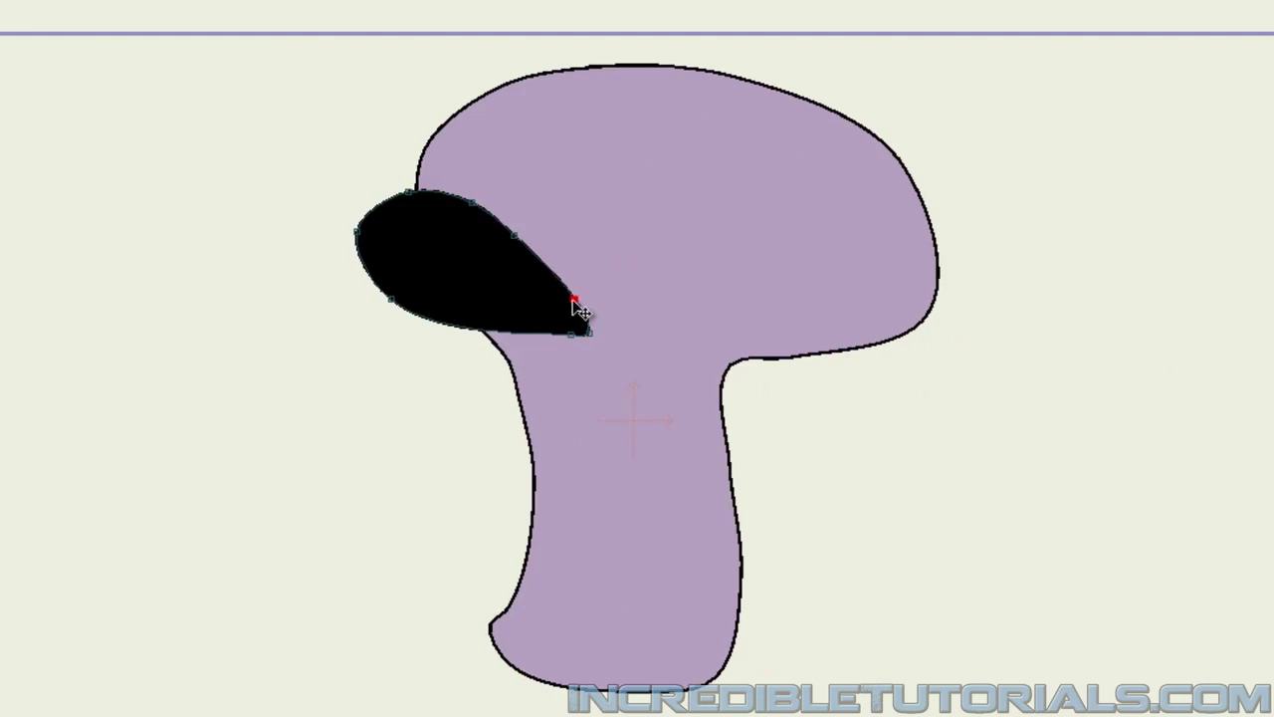
pyautogui.moveTo(591, 336)
pyautogui.mouseDown()
pyautogui.moveTo(566, 353)
pyautogui.moveTo(598, 342)
pyautogui.mouseUp()
pyautogui.click(600, 335)
pyautogui.click(580, 295)
pyautogui.click(515, 236)
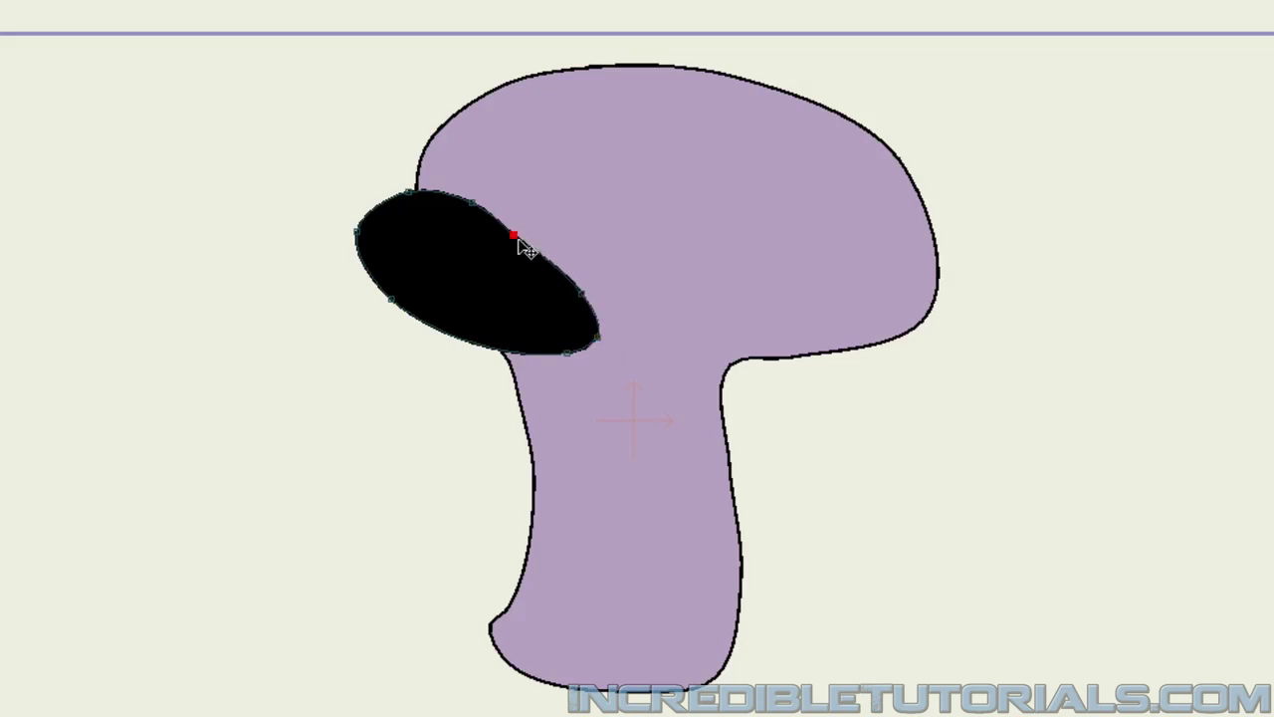
pyautogui.moveTo(515, 236); pyautogui.dragTo(517, 228)
# Copy the whole black eye shape and paste a duplicate onto the Eyes layer
pyautogui.click(515, 328)
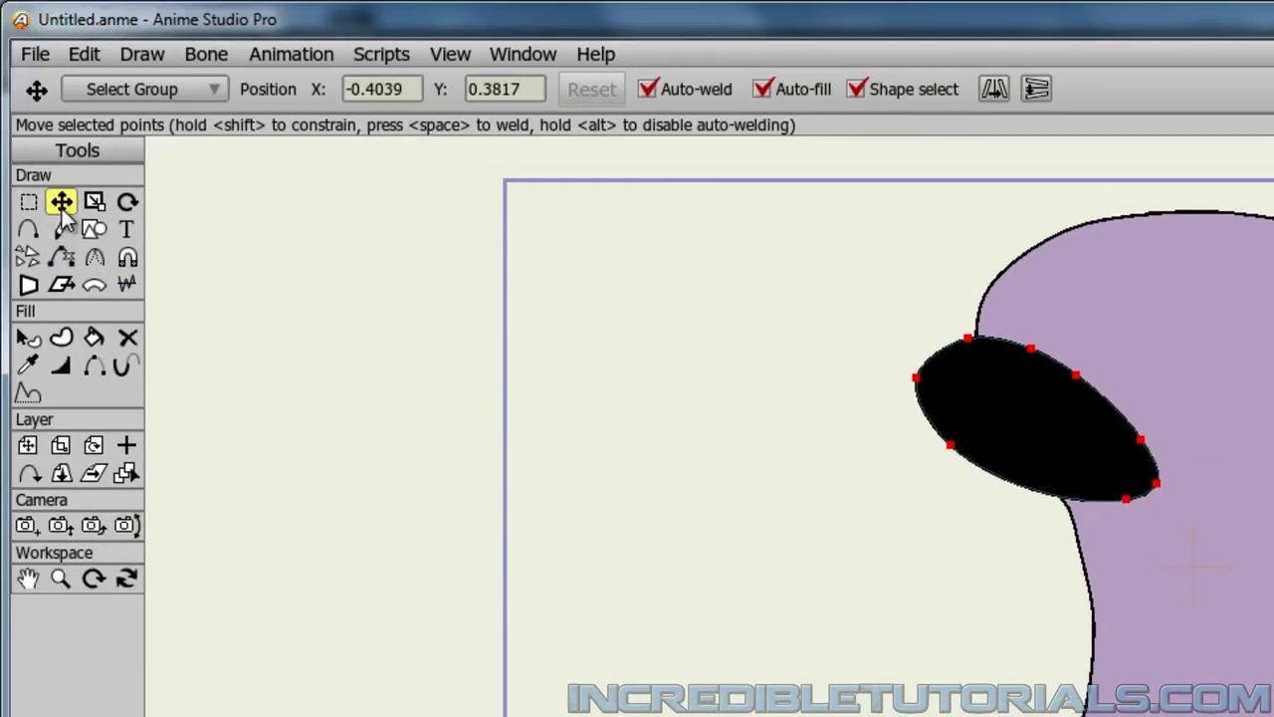
pyautogui.click(71, 54)
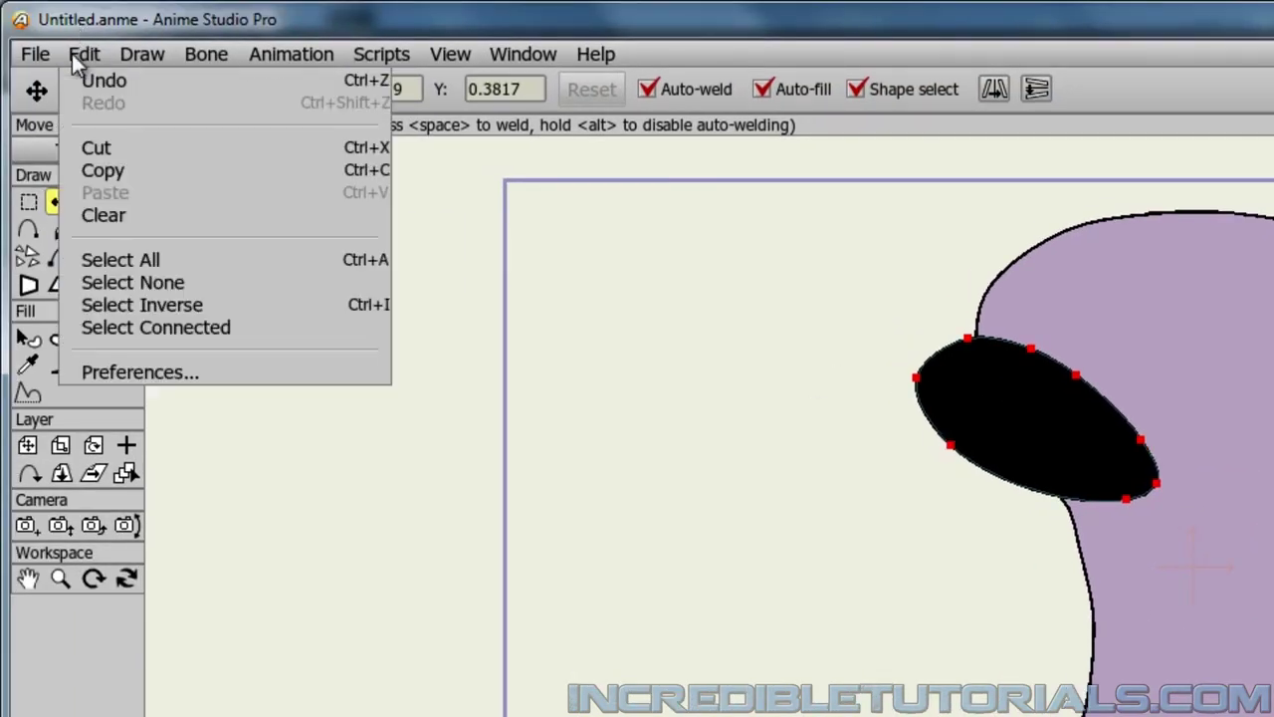
pyautogui.click(108, 171)
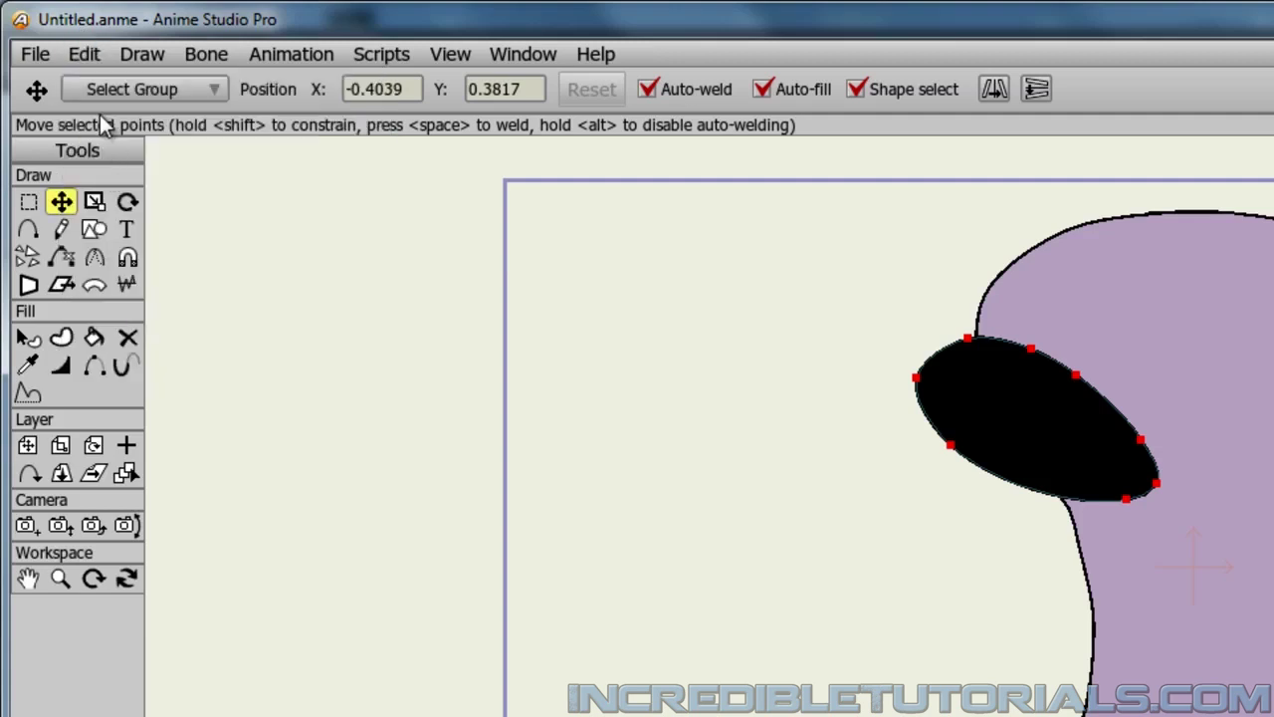
pyautogui.click(84, 56)
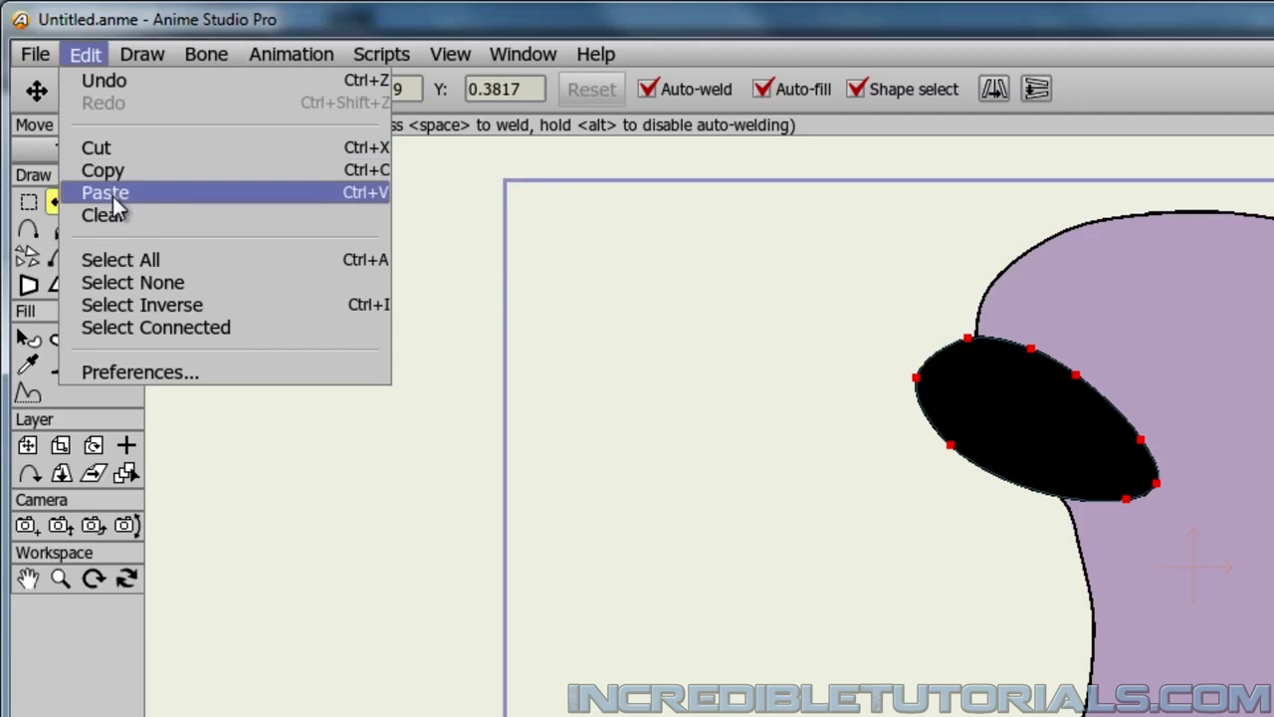
pyautogui.click(369, 192)
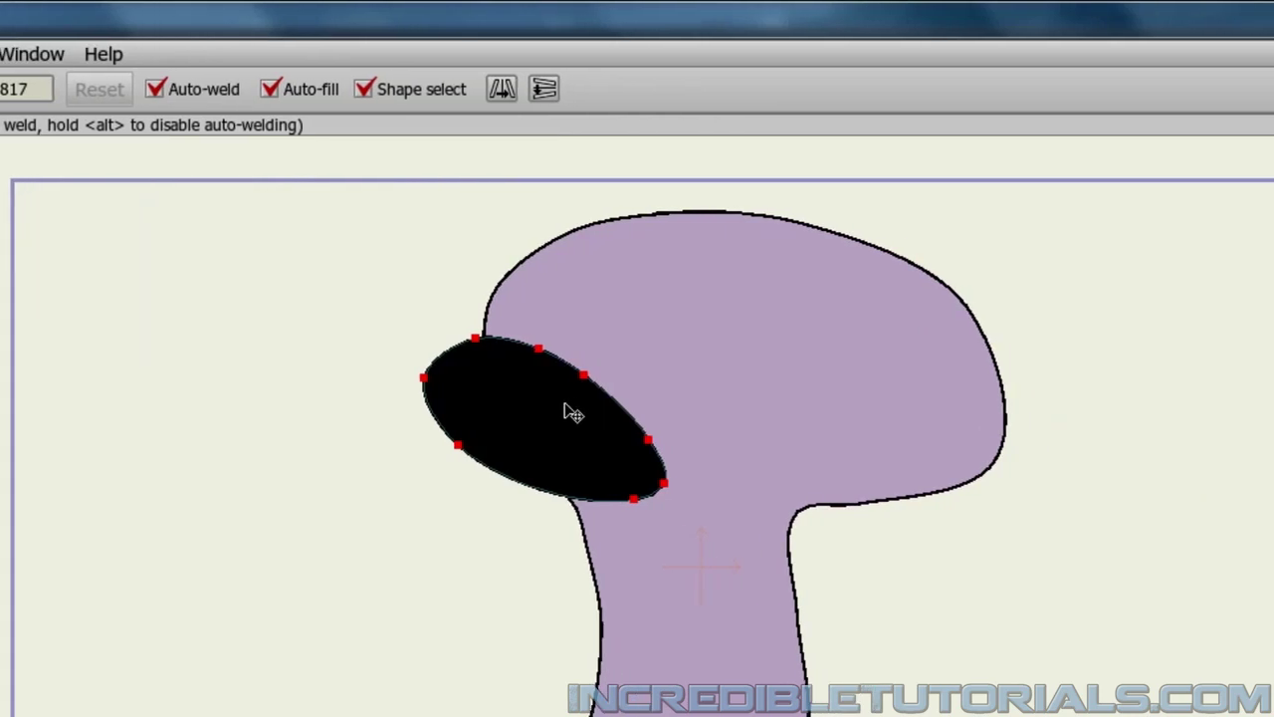
# Flip the pasted eye horizontally and move it to the right half of the face, just beside the first eye
pyautogui.click(497, 91)
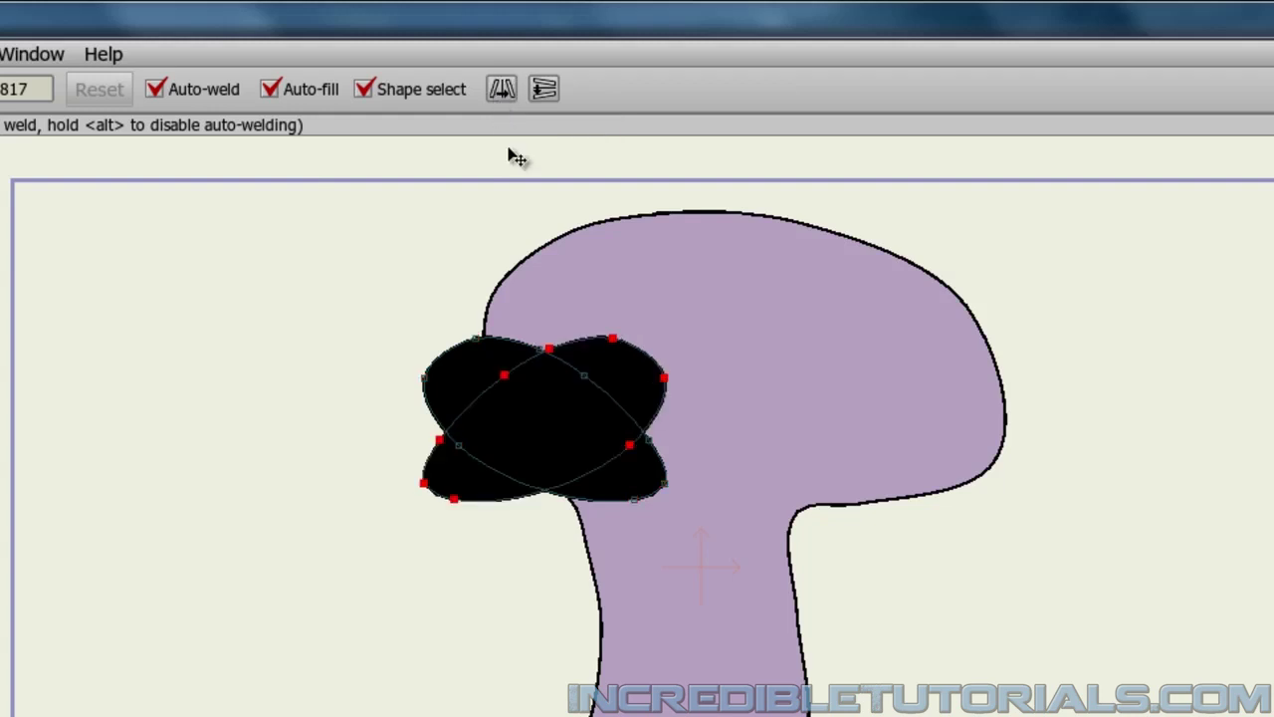
pyautogui.moveTo(631, 386); pyautogui.dragTo(880, 387)
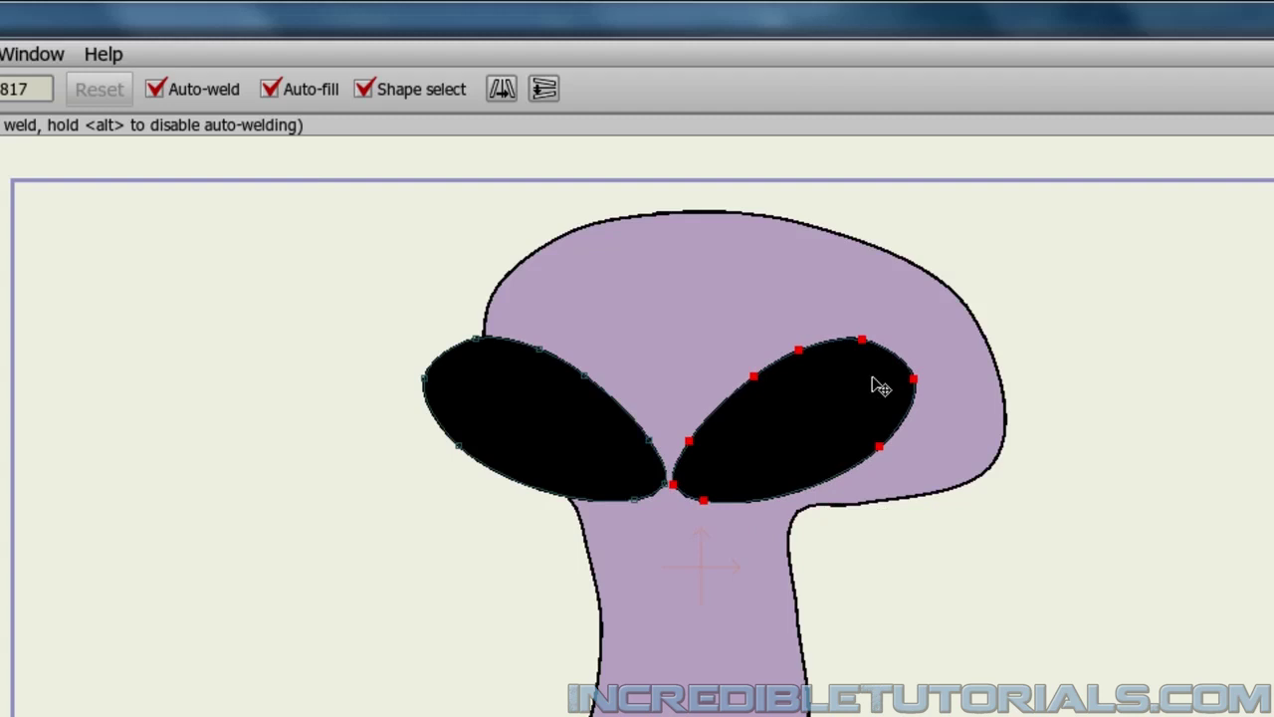
pyautogui.moveTo(872, 380); pyautogui.dragTo(876, 379)
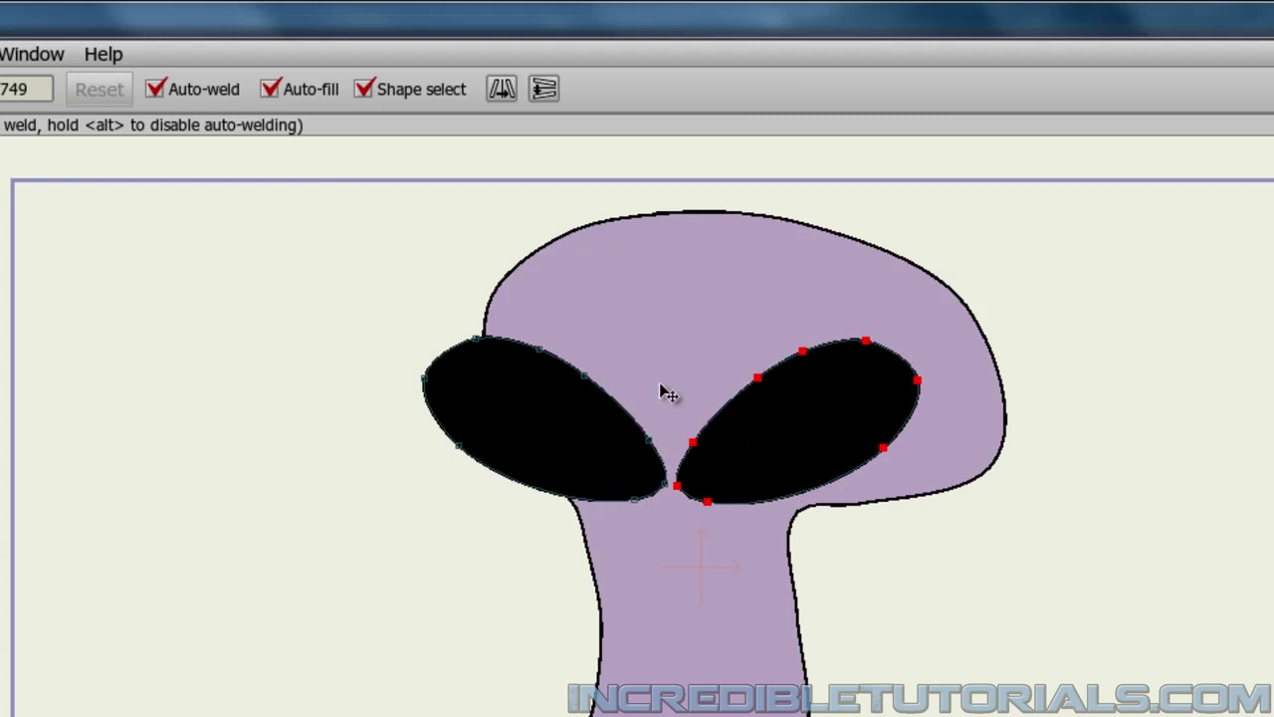
pyautogui.click(983, 603)
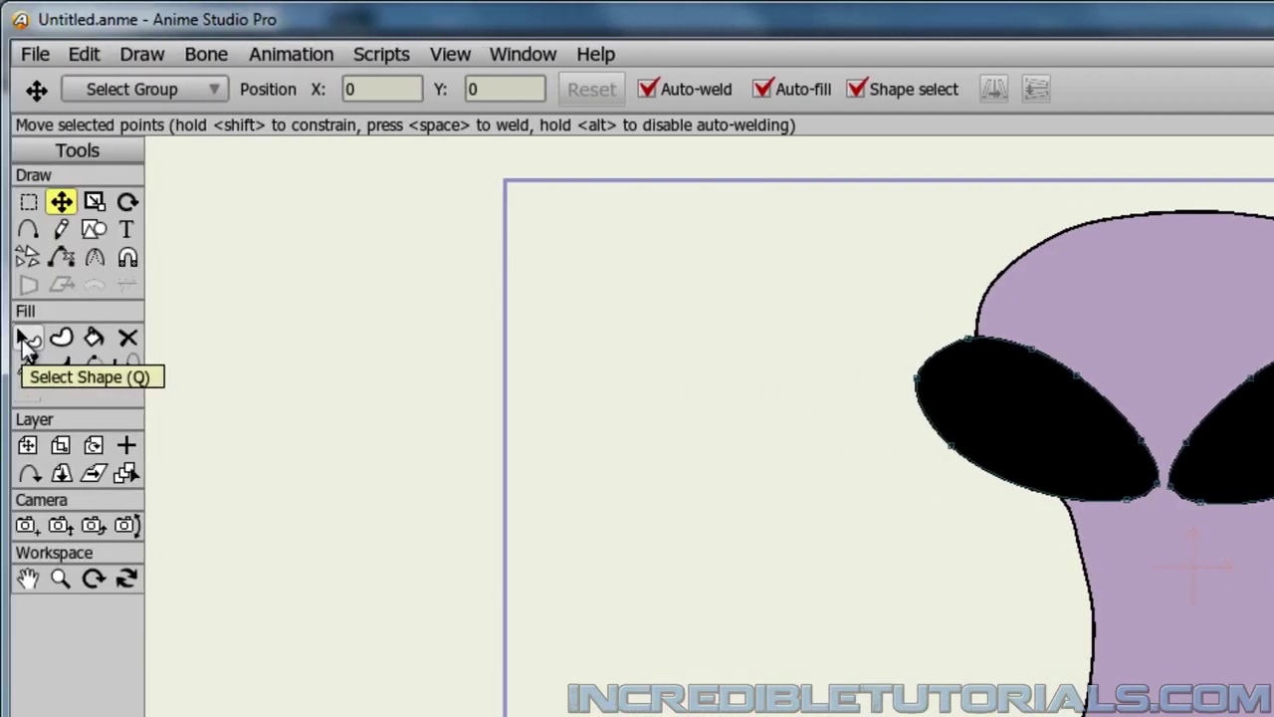
# Apply a Gradient effect of type Radial to the left eye shape
pyautogui.click(24, 339)
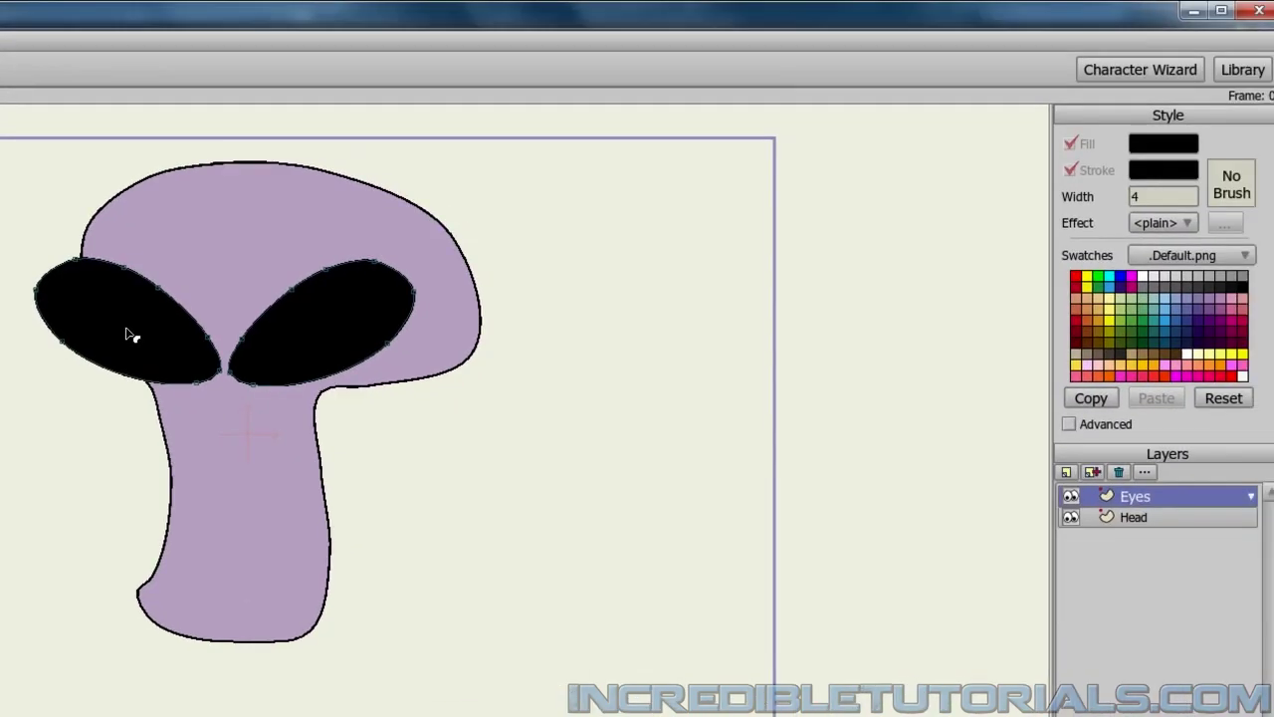
pyautogui.click(1041, 436)
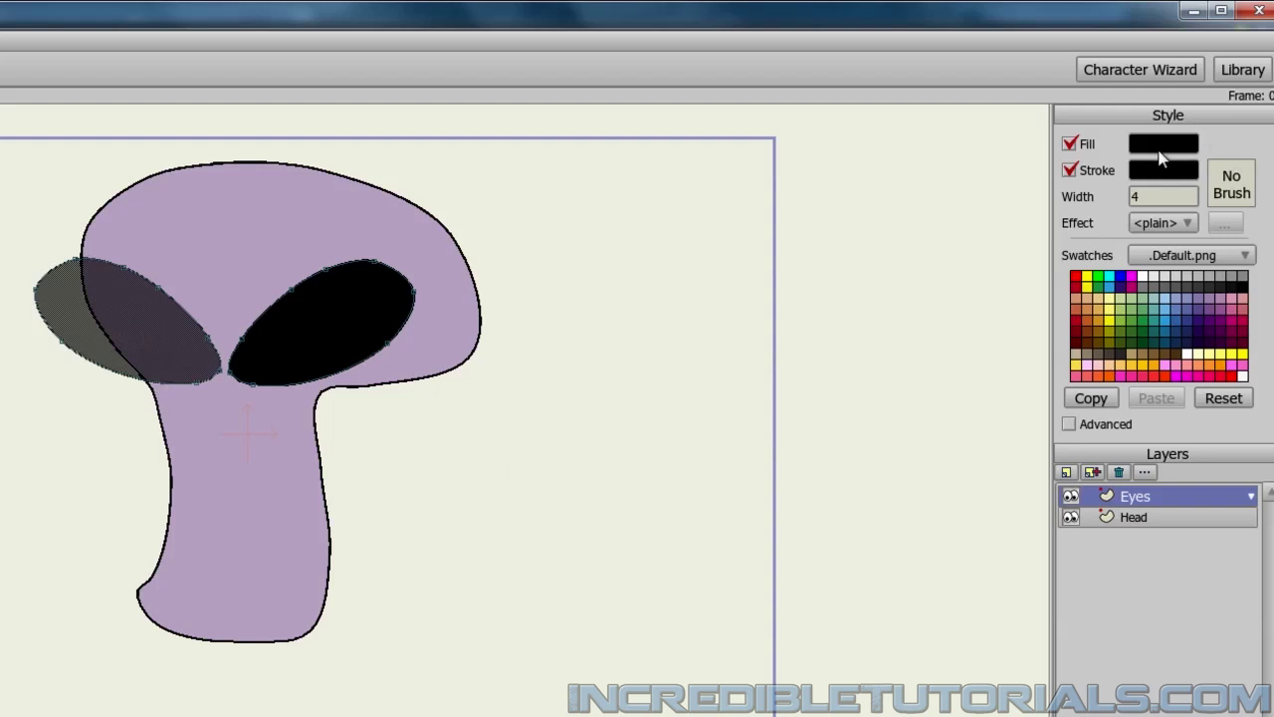
pyautogui.click(1189, 224)
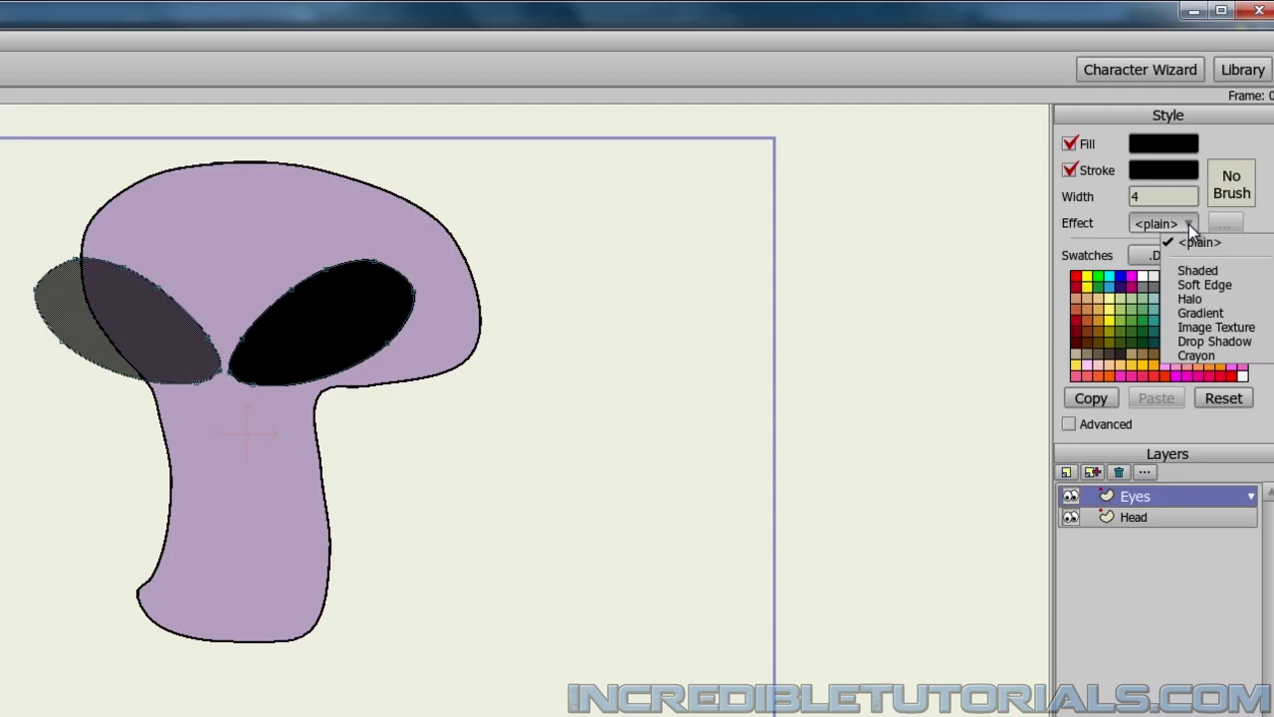
pyautogui.click(1224, 318)
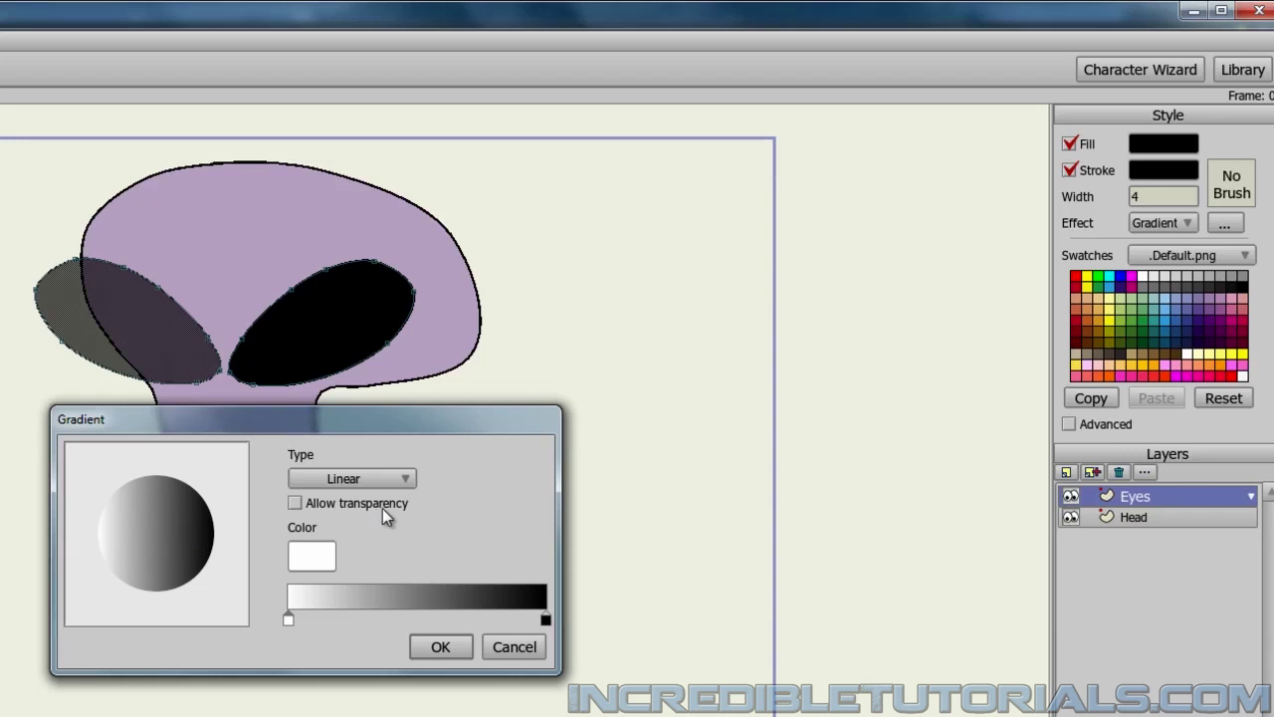
pyautogui.click(399, 481)
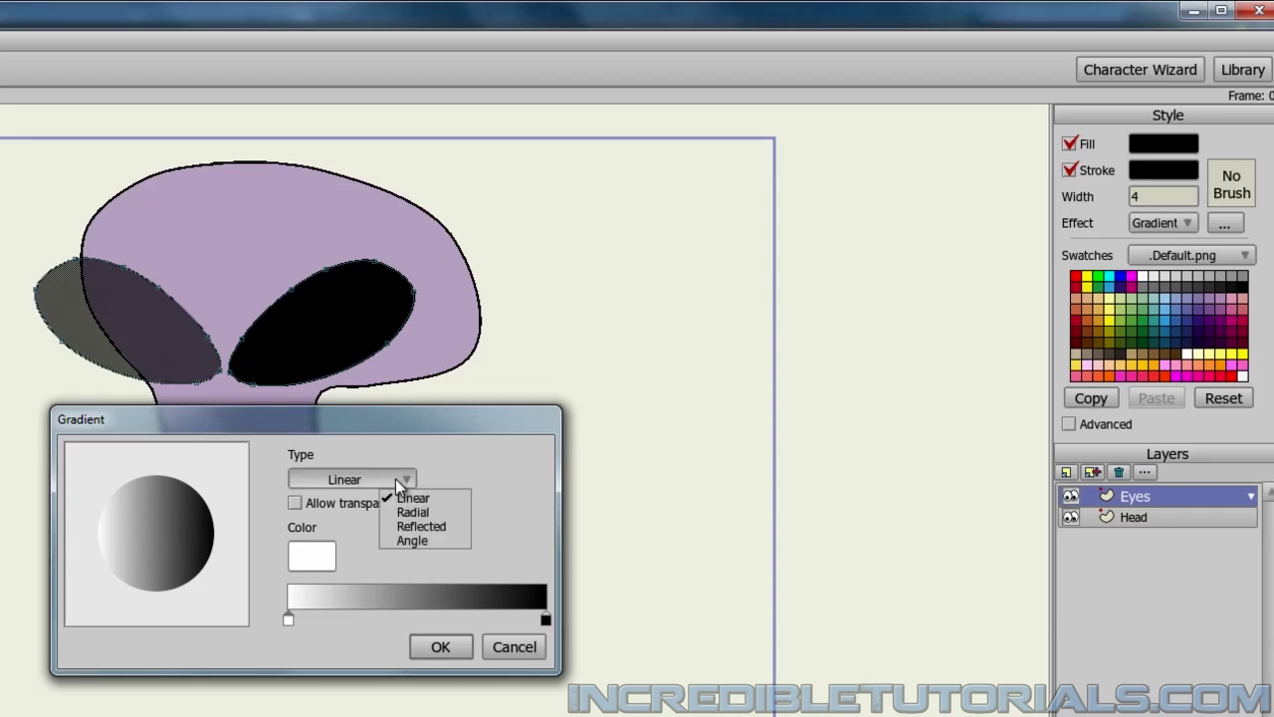
pyautogui.click(444, 513)
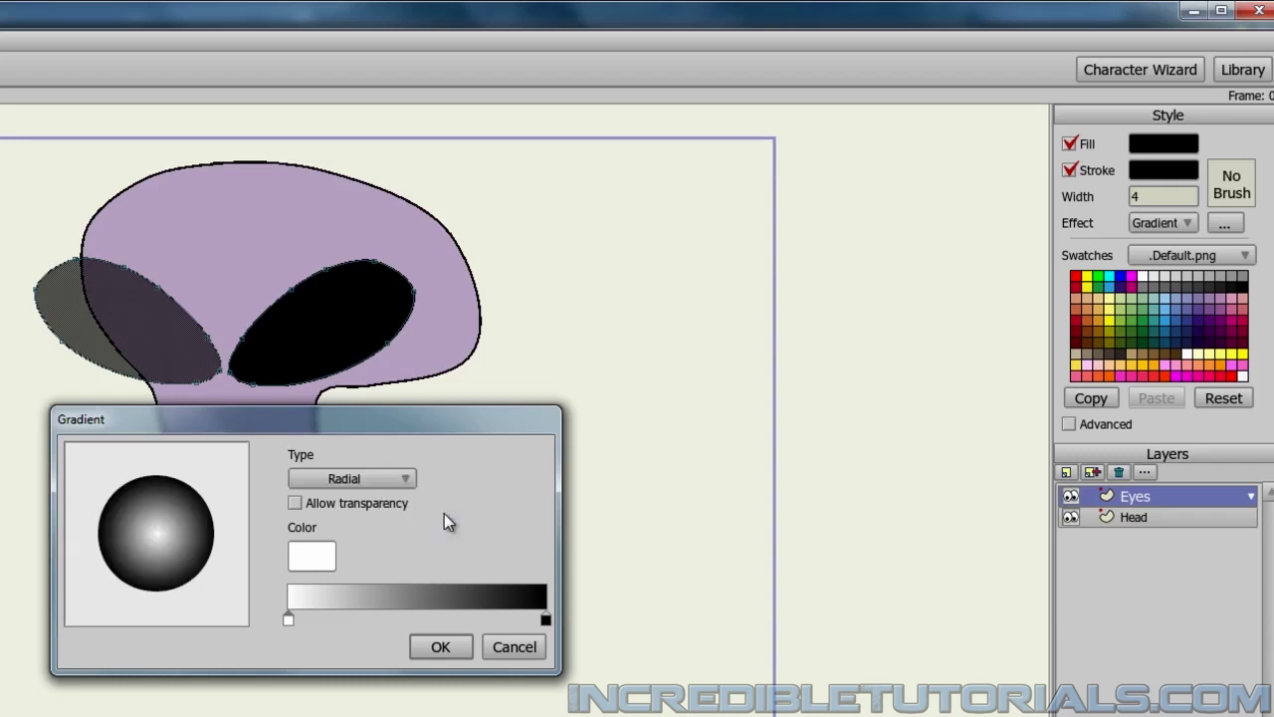
# Change the radial gradient's white centre colour to dark blue 4A527A and apply the gradient
pyautogui.doubleClick(289, 622)
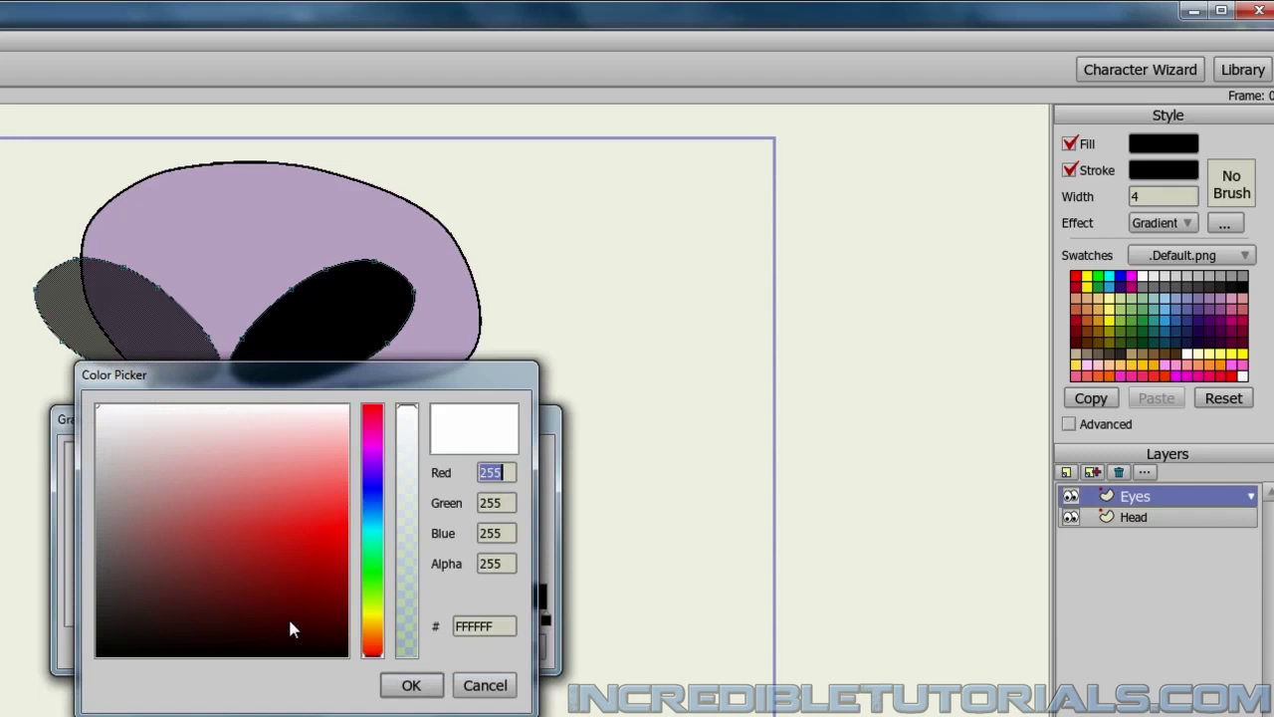
pyautogui.click(372, 493)
pyautogui.click(198, 557)
pyautogui.moveTo(198, 558)
pyautogui.mouseDown()
pyautogui.moveTo(162, 576)
pyautogui.moveTo(160, 562)
pyautogui.mouseUp()
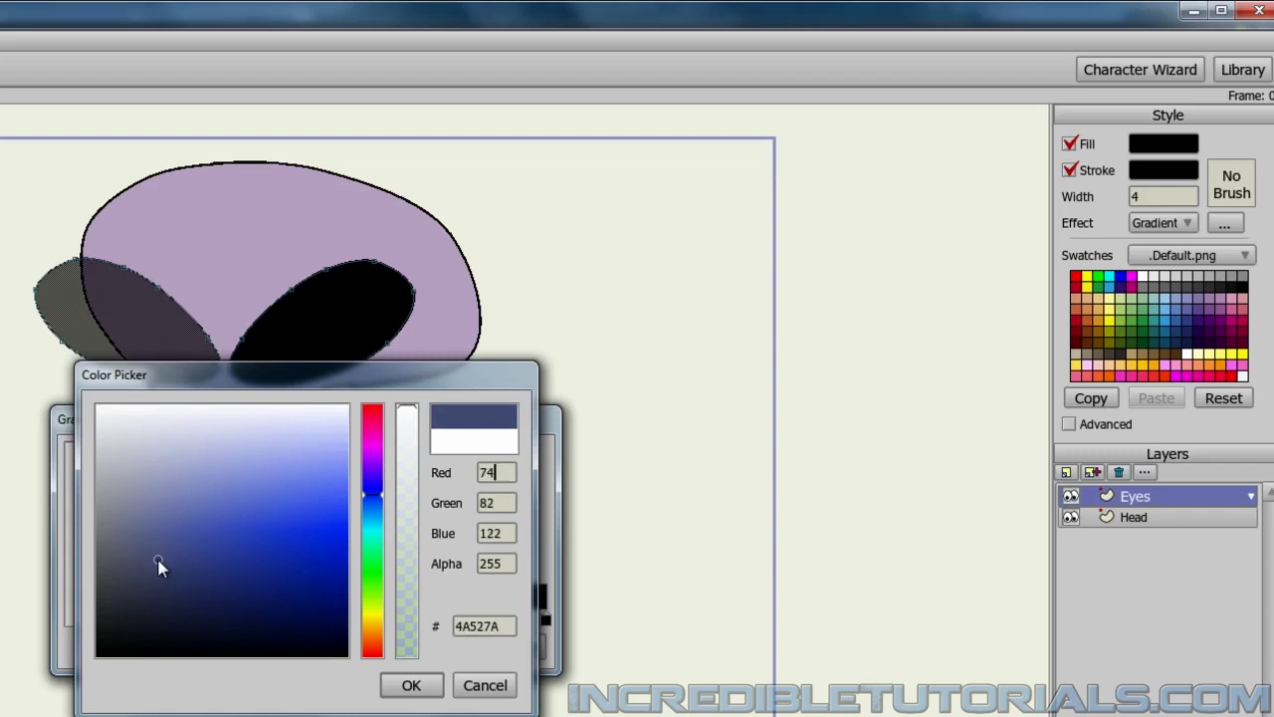
pyautogui.click(410, 684)
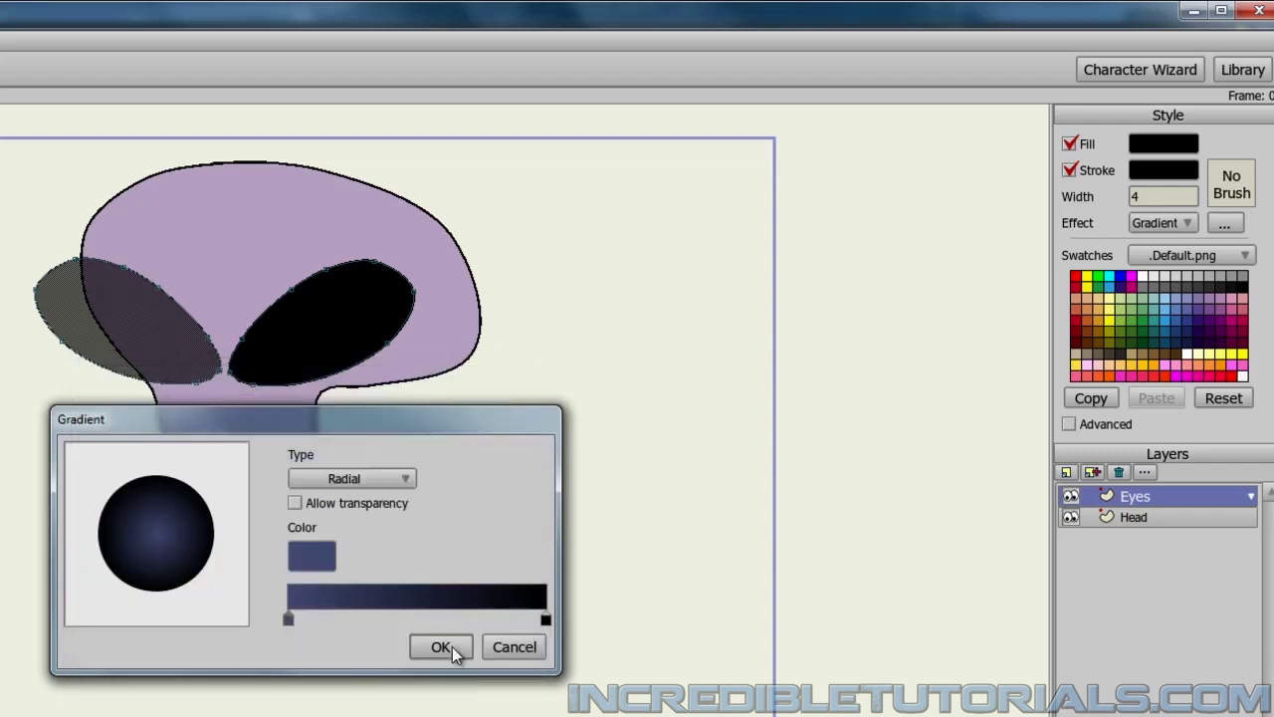
pyautogui.click(444, 647)
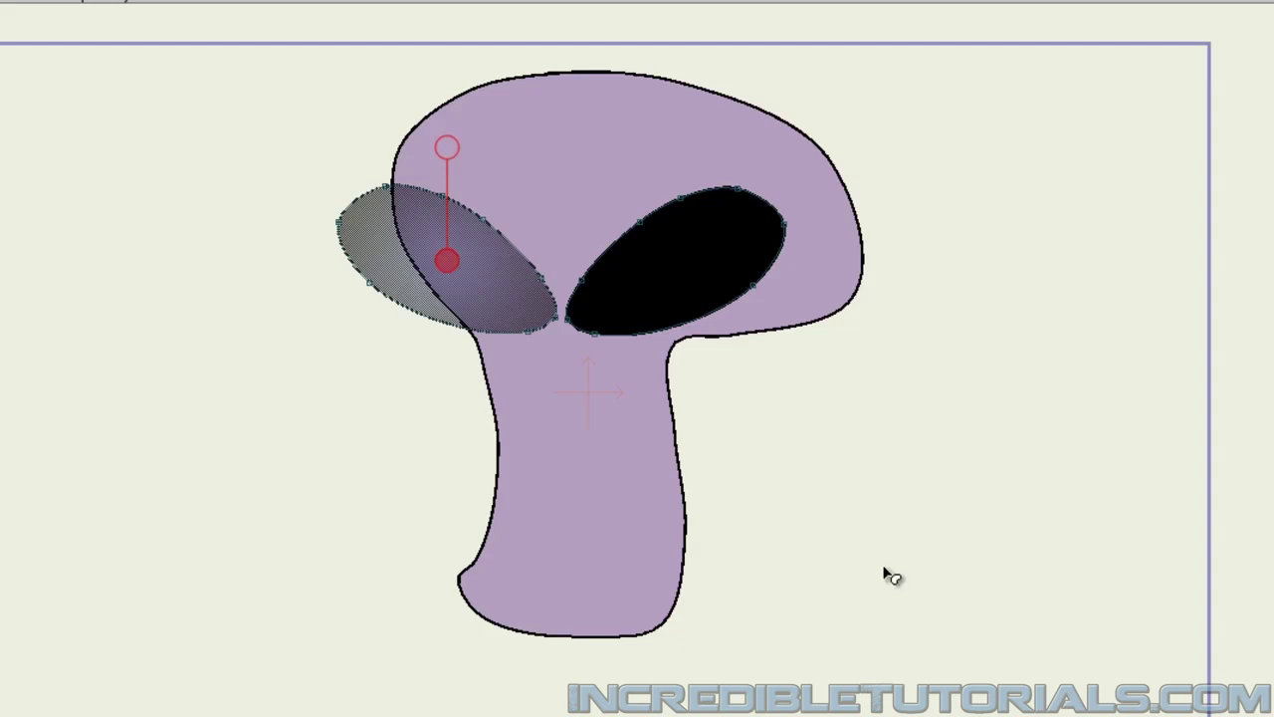
# Place the left eye's gradient centre in its upper outer part and extend the radius handle up and inward beyond the eye's edge
pyautogui.moveTo(447, 153); pyautogui.dragTo(452, 35)
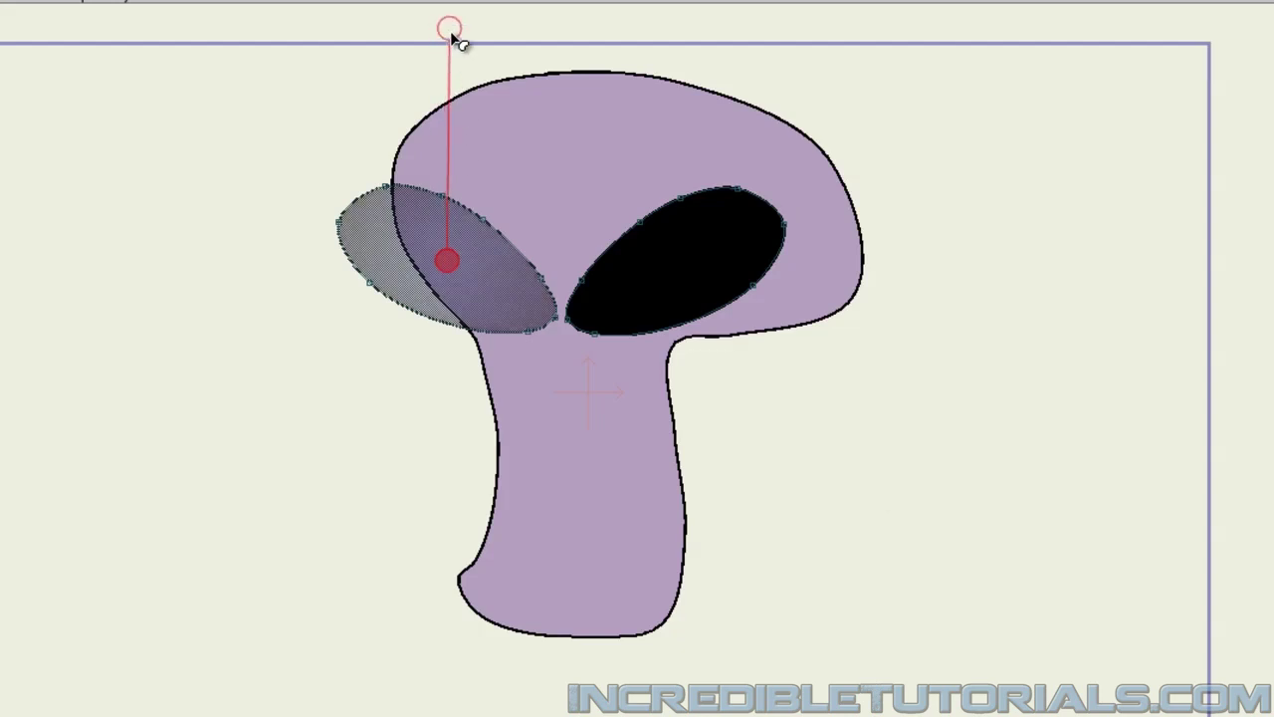
pyautogui.moveTo(448, 262); pyautogui.dragTo(432, 358)
pyautogui.moveTo(431, 112); pyautogui.dragTo(430, 264)
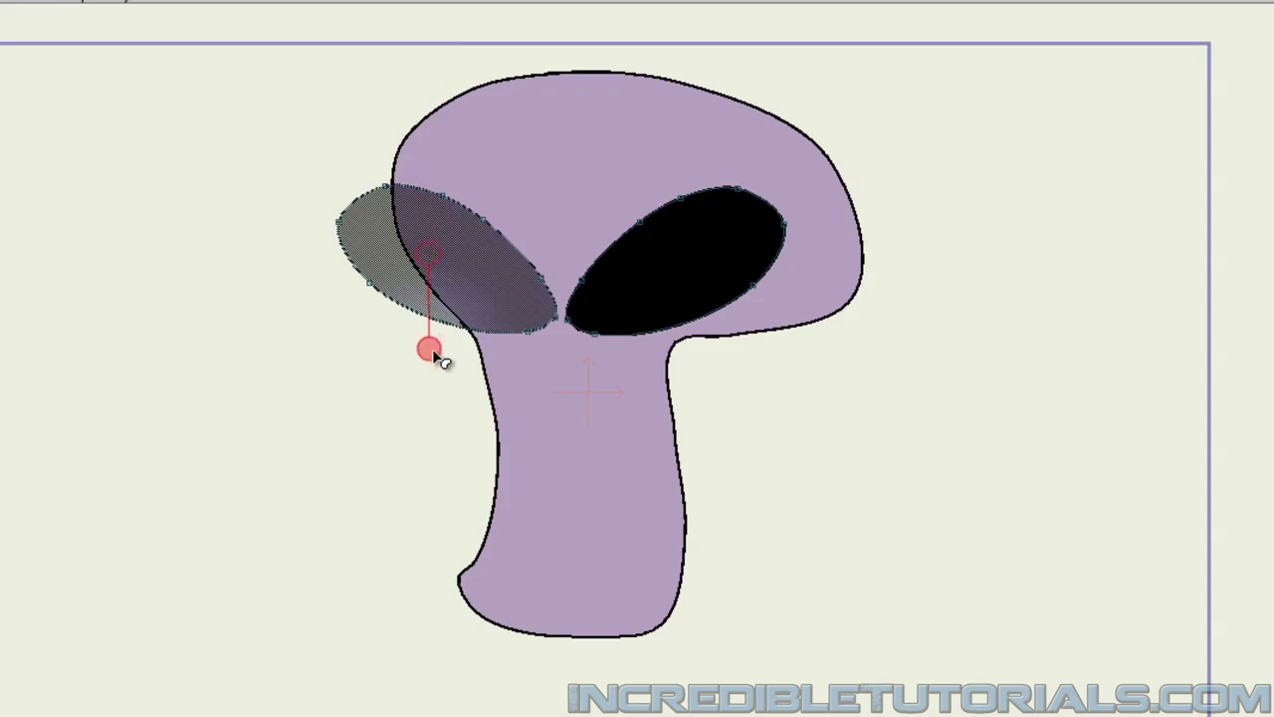
pyautogui.moveTo(435, 355); pyautogui.dragTo(400, 278)
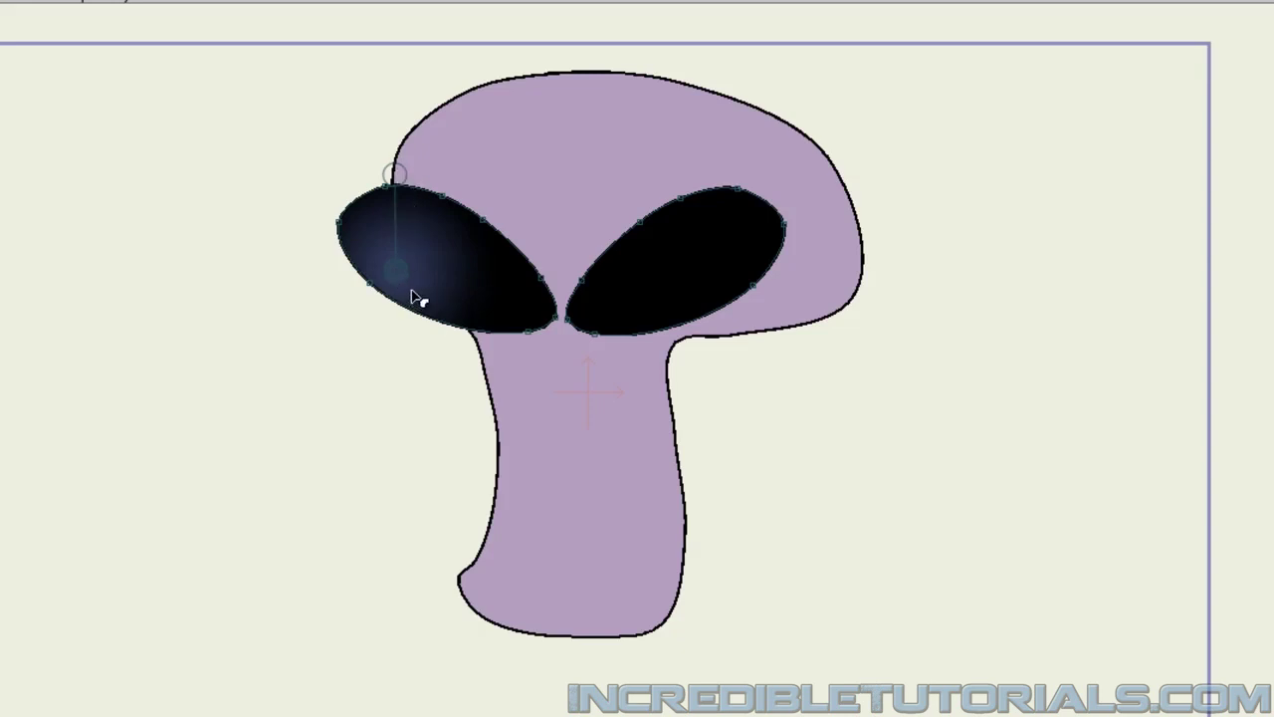
pyautogui.moveTo(396, 267); pyautogui.dragTo(406, 242)
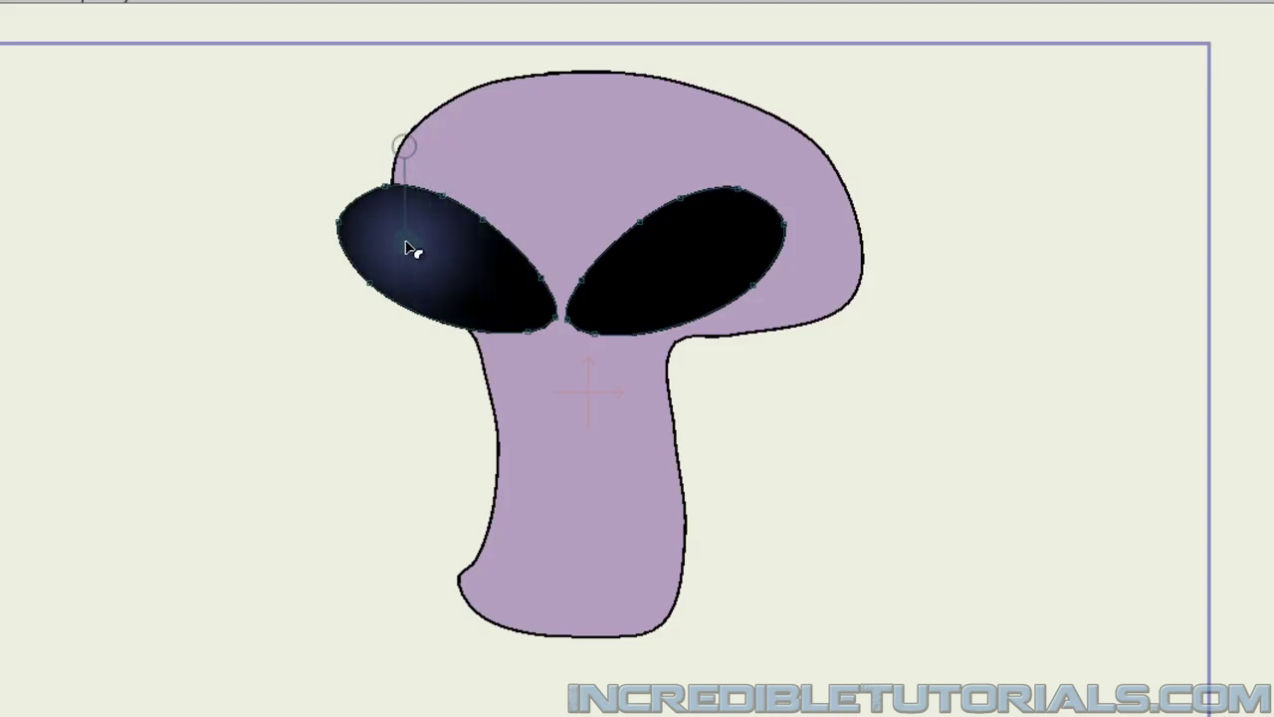
pyautogui.moveTo(404, 145)
pyautogui.mouseDown()
pyautogui.moveTo(445, 136)
pyautogui.moveTo(414, 176)
pyautogui.moveTo(444, 129)
pyautogui.moveTo(464, 126)
pyautogui.mouseUp()
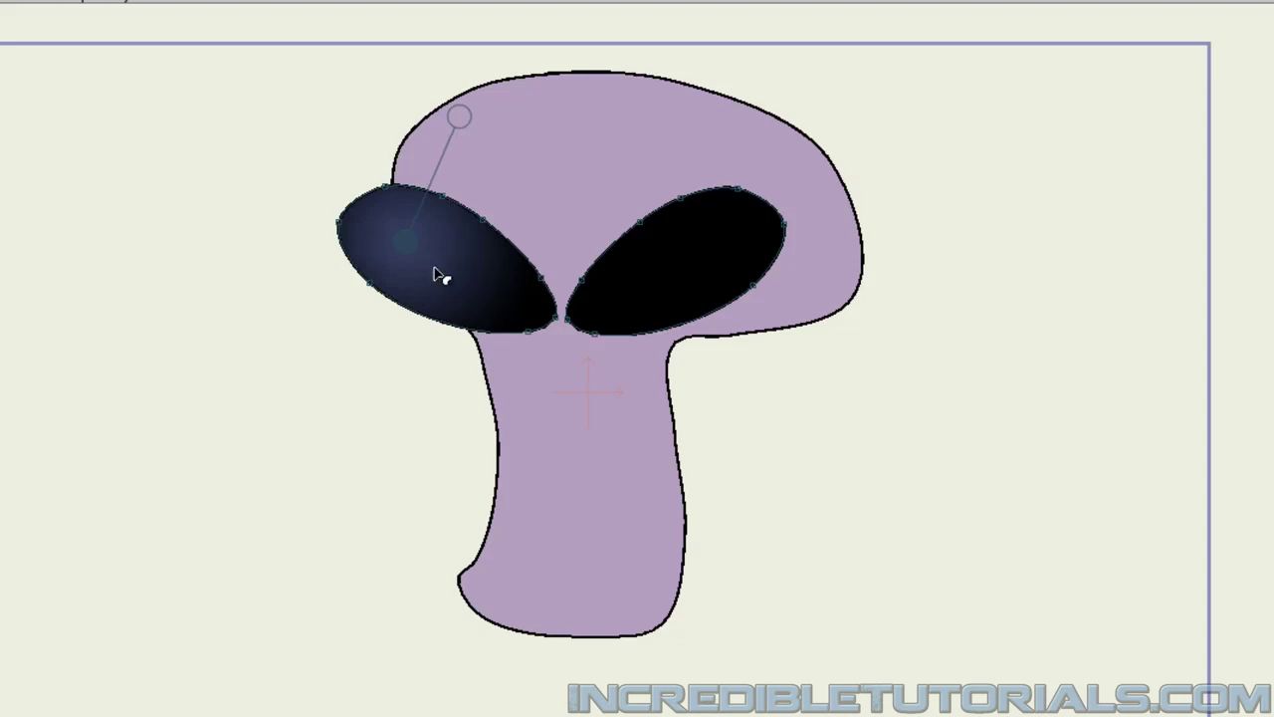
pyautogui.moveTo(411, 251); pyautogui.dragTo(405, 246)
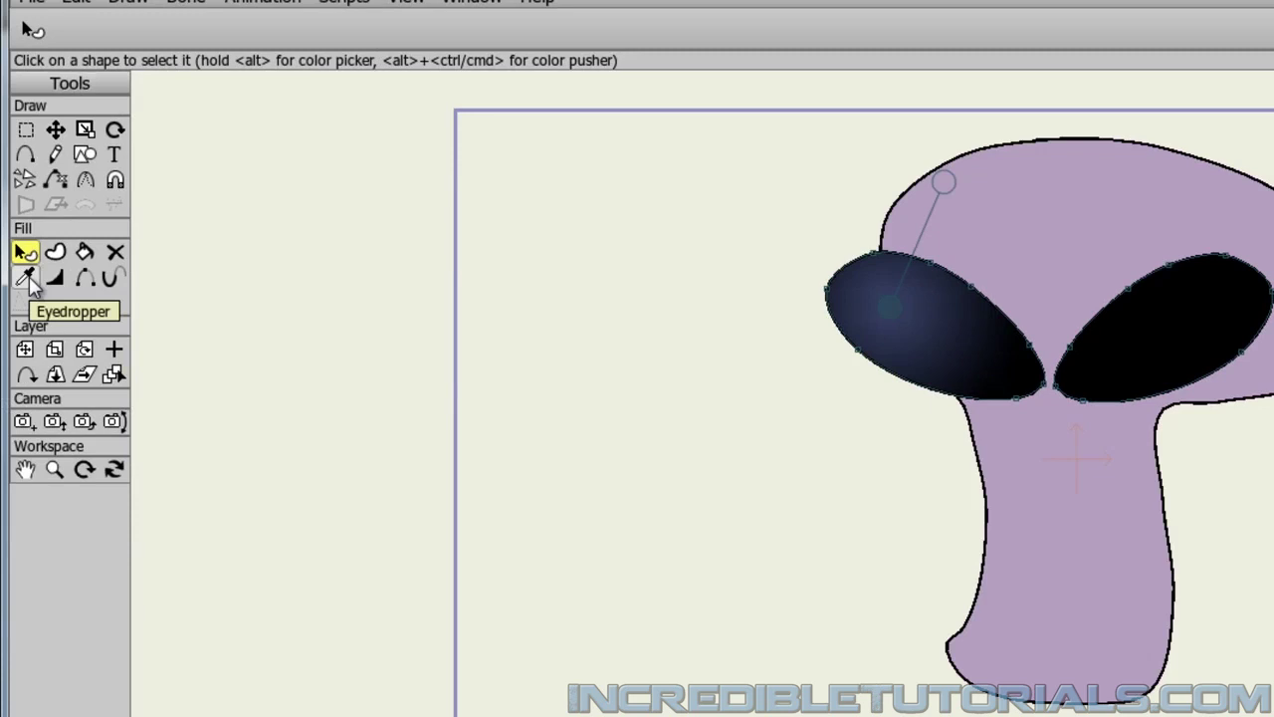
# Fill the right eye with the same blue-black gradient using the Paint Bucket set to Both fill and stroke
pyautogui.click(27, 278)
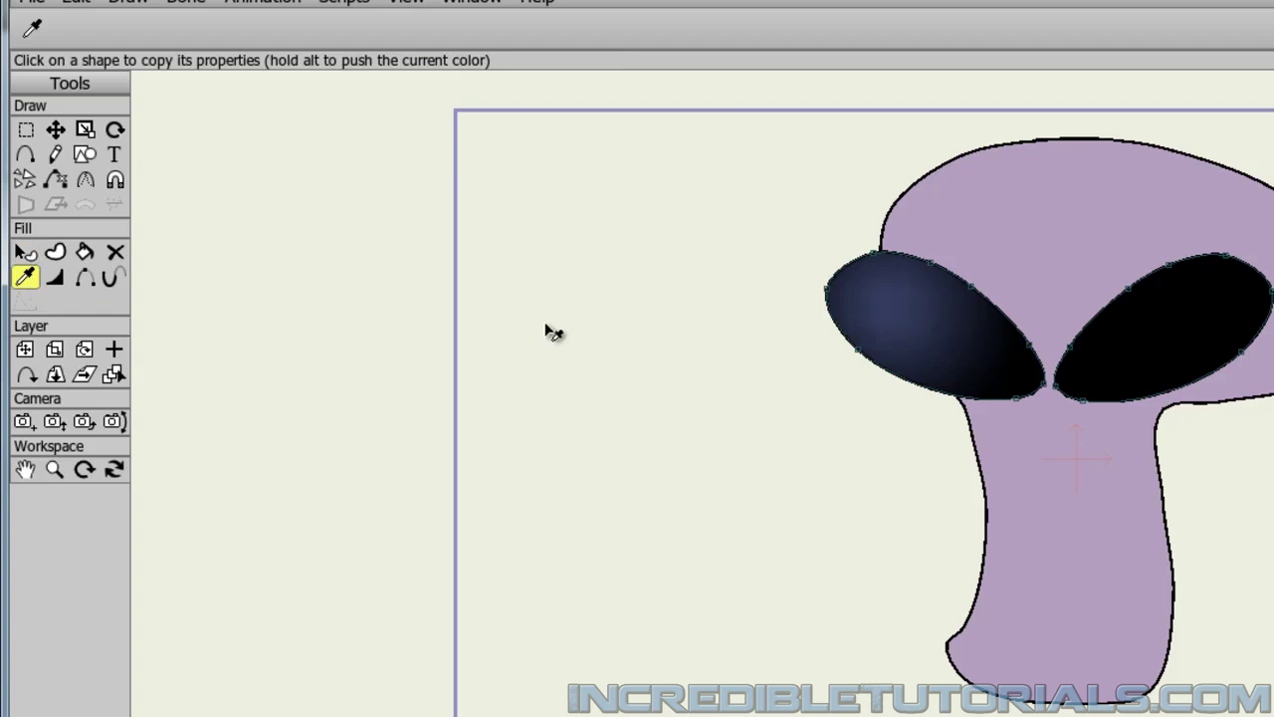
pyautogui.click(86, 252)
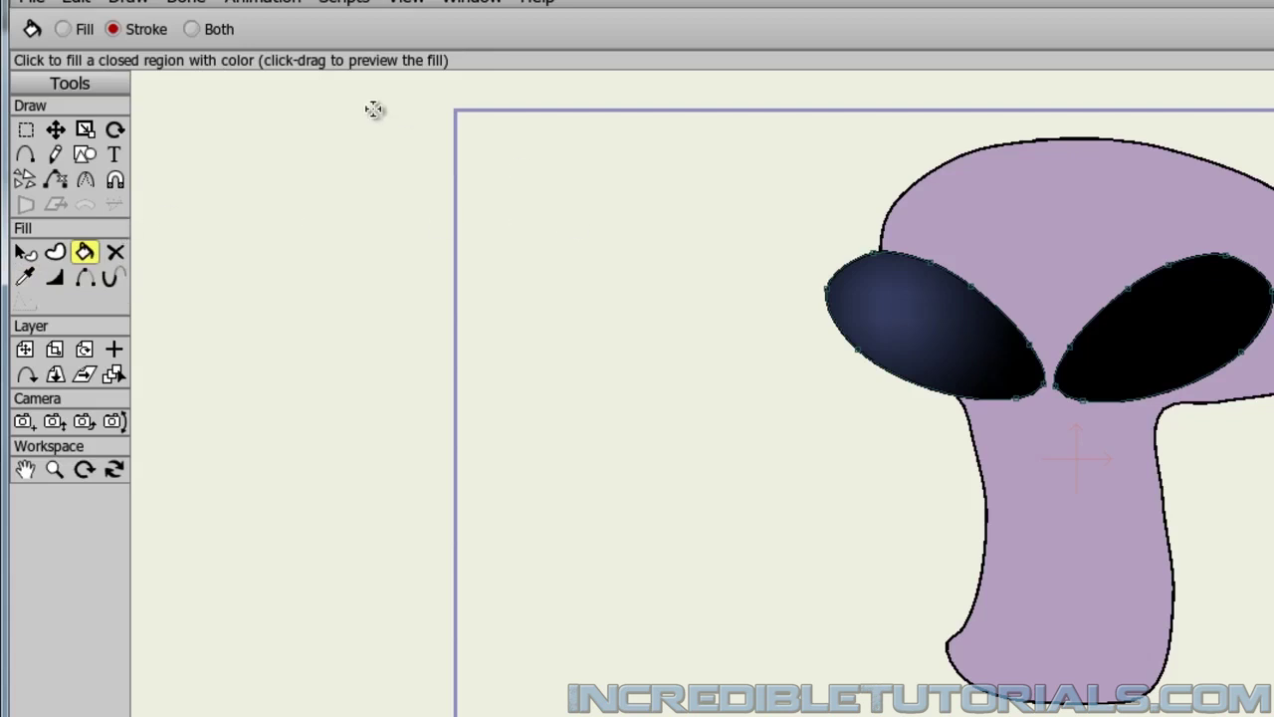
pyautogui.click(193, 30)
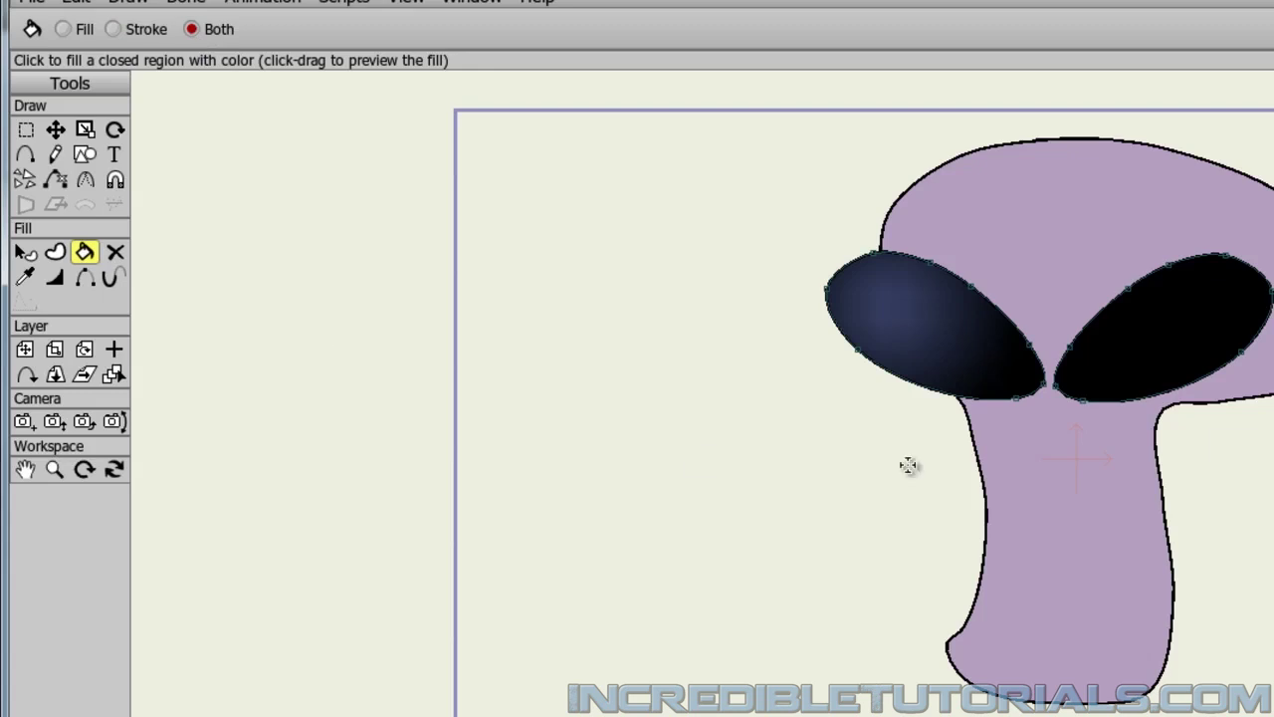
pyautogui.click(1156, 328)
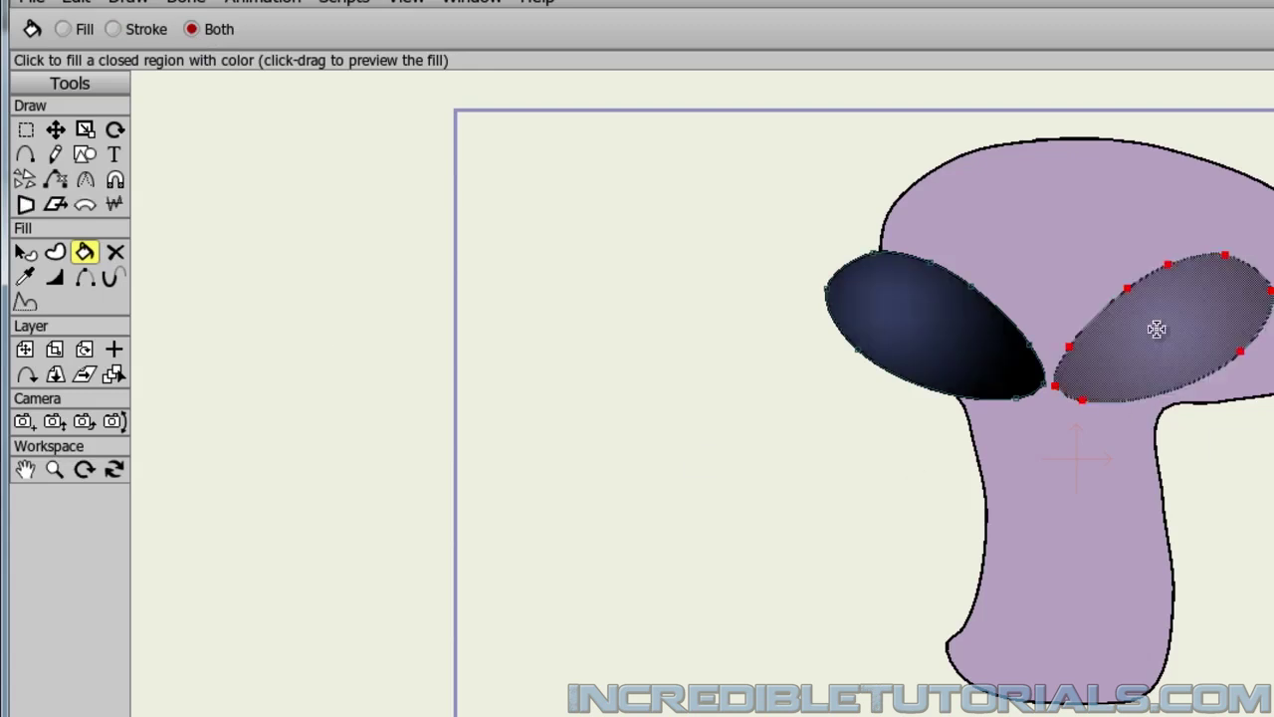
pyautogui.click(1155, 328)
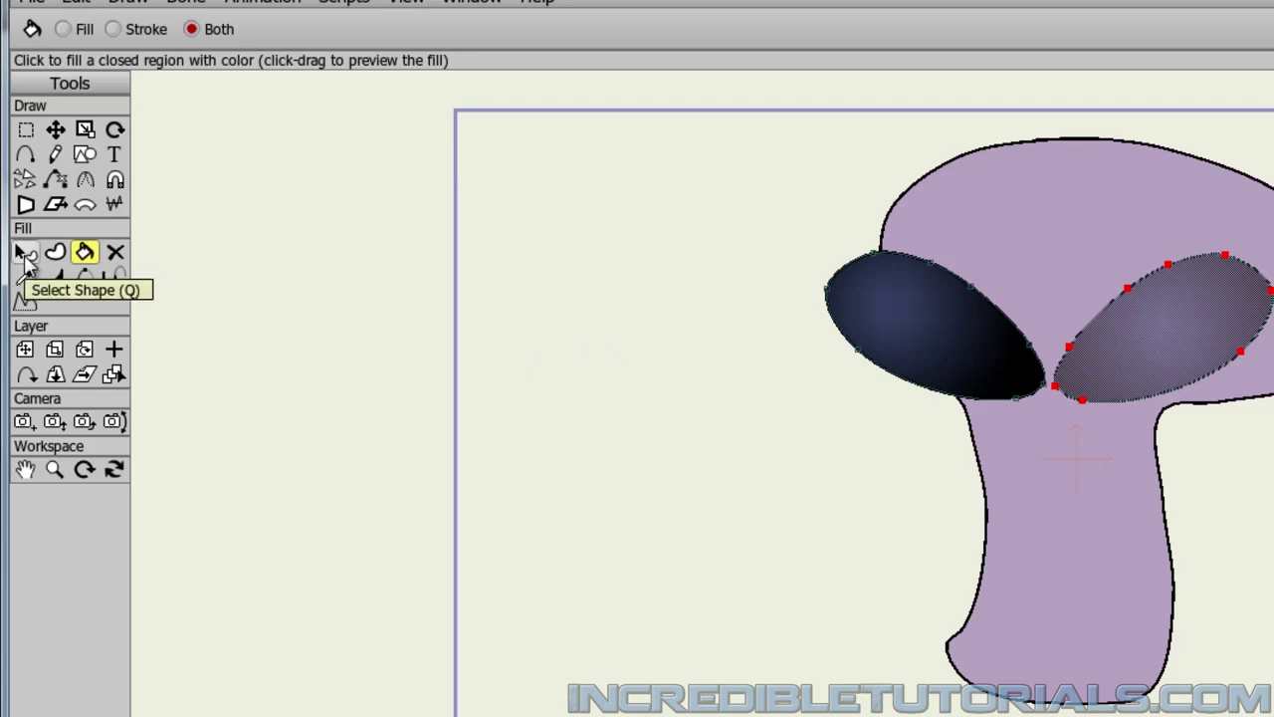
# Shift the right eye's gradient centre slightly towards the middle of the face
pyautogui.click(25, 254)
pyautogui.click(568, 371)
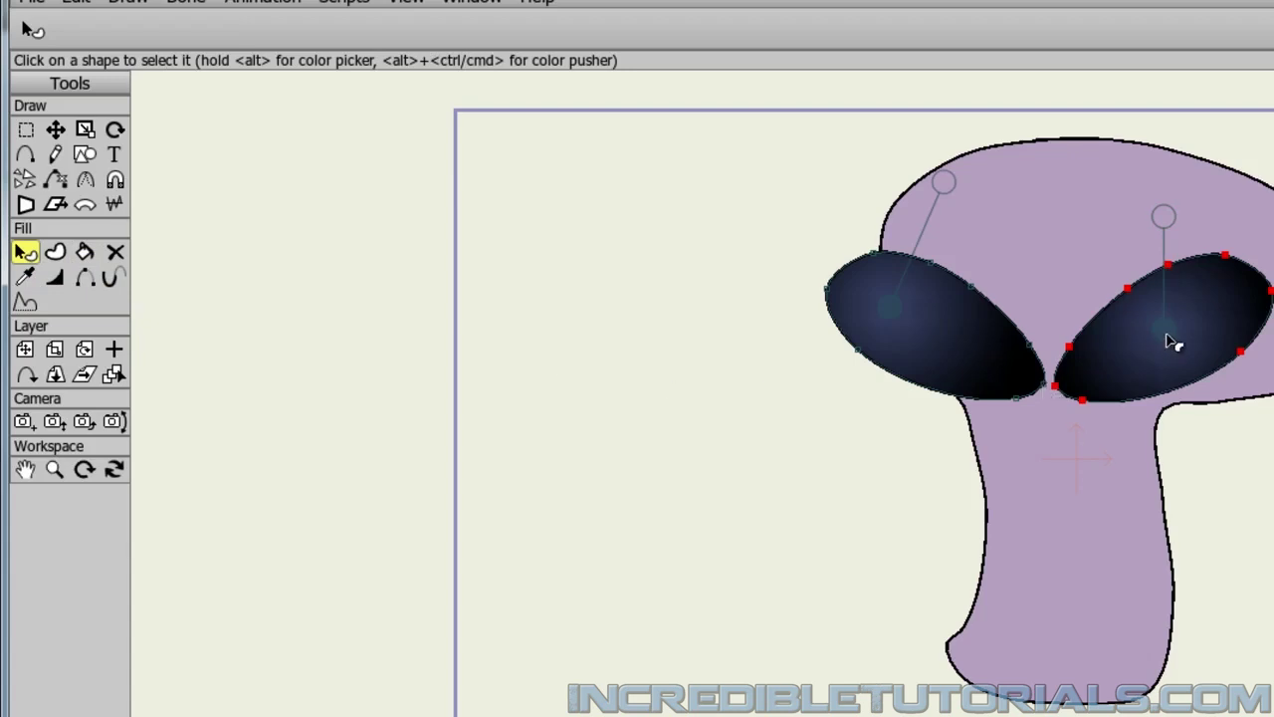
pyautogui.moveTo(1163, 337); pyautogui.dragTo(1133, 334)
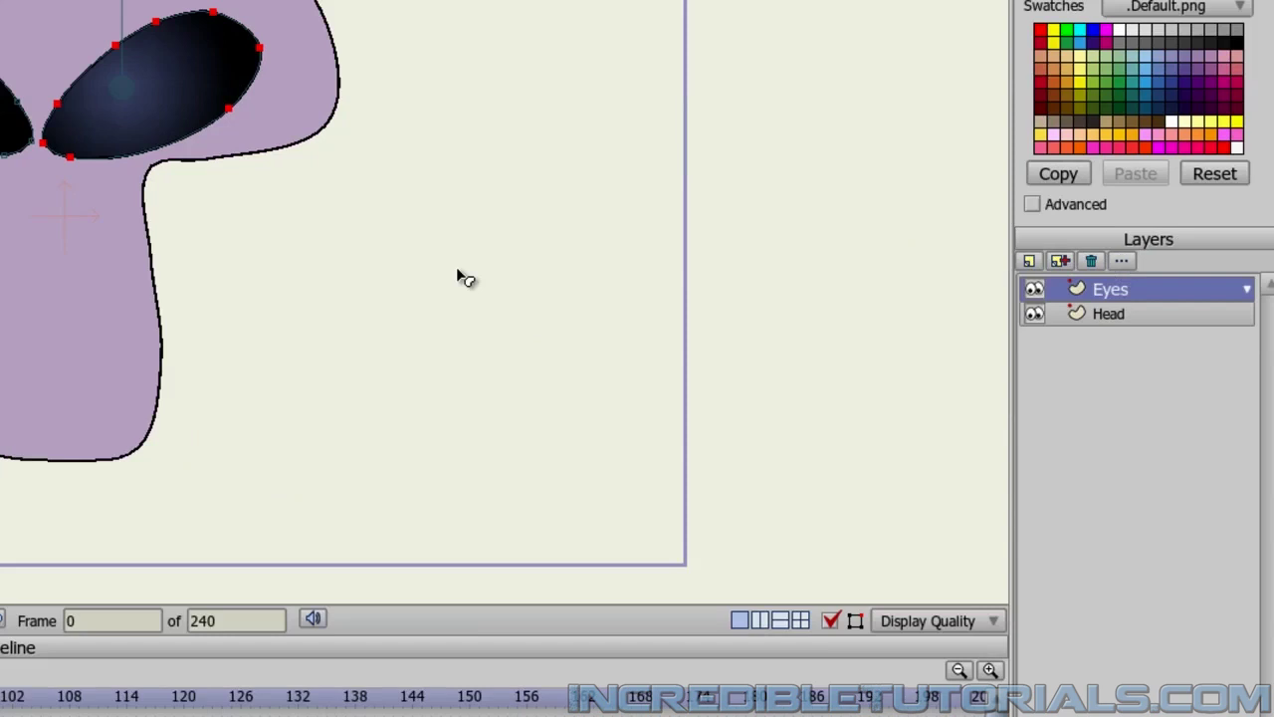
# Add a vector layer named Eye Sockets and place it between the Eyes and Head layers
pyautogui.click(1029, 261)
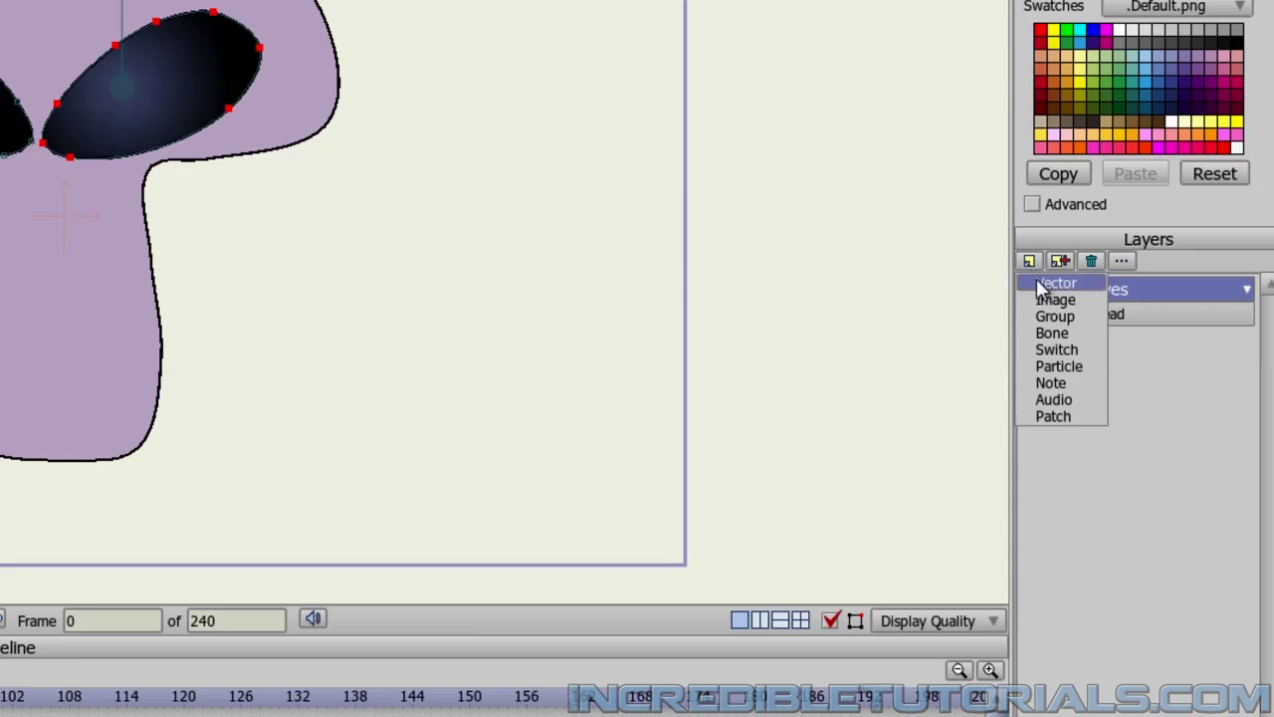
pyautogui.click(1040, 285)
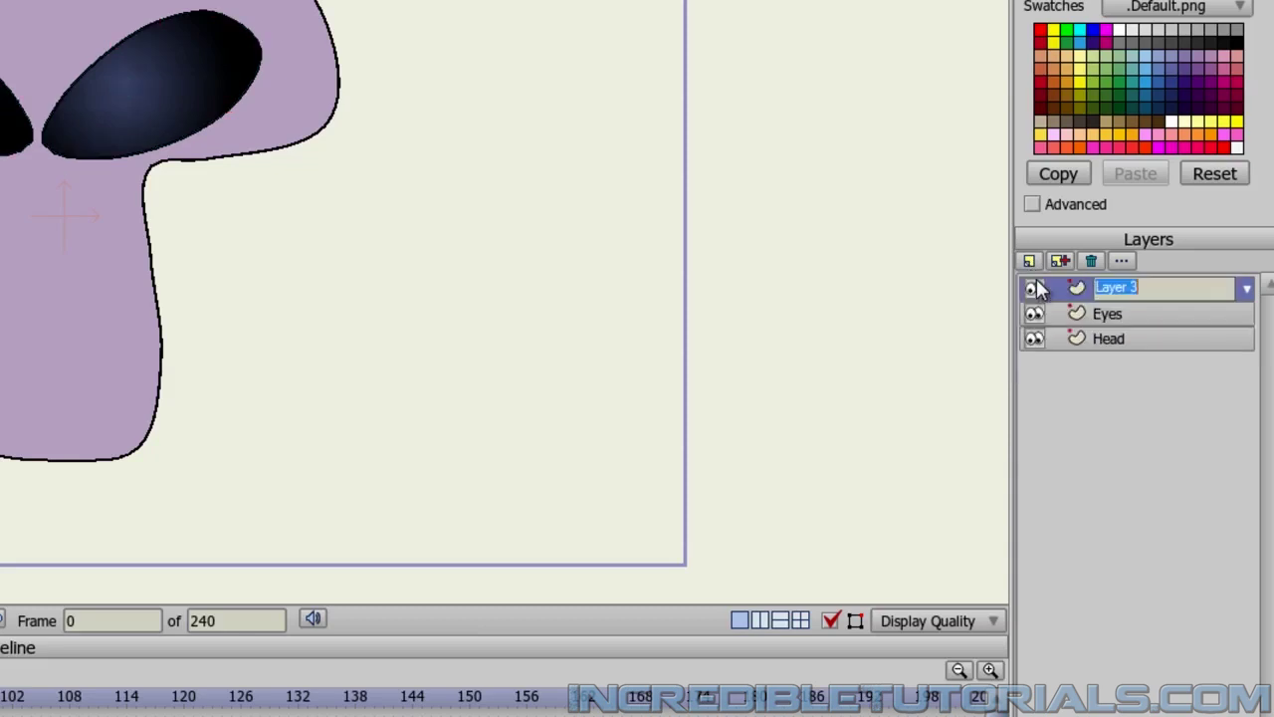
pyautogui.write('Eye Sockets')
pyautogui.press('Return')
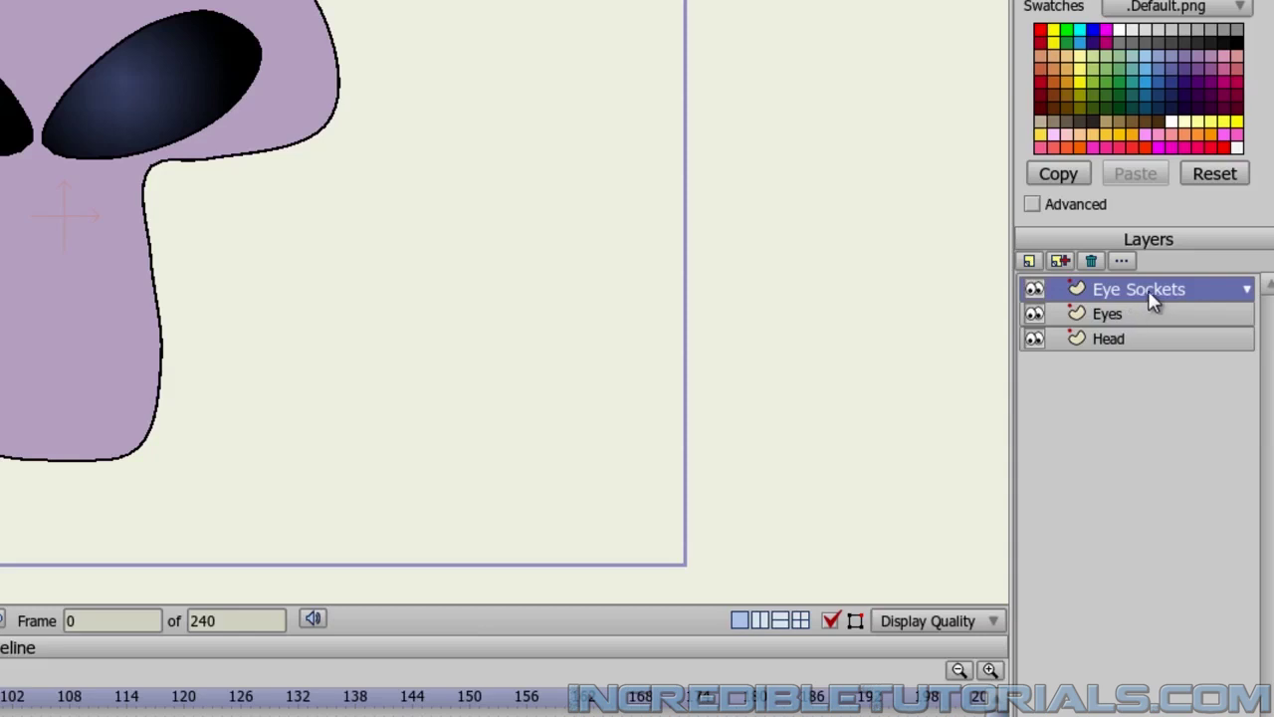
pyautogui.moveTo(1153, 301); pyautogui.dragTo(1147, 329)
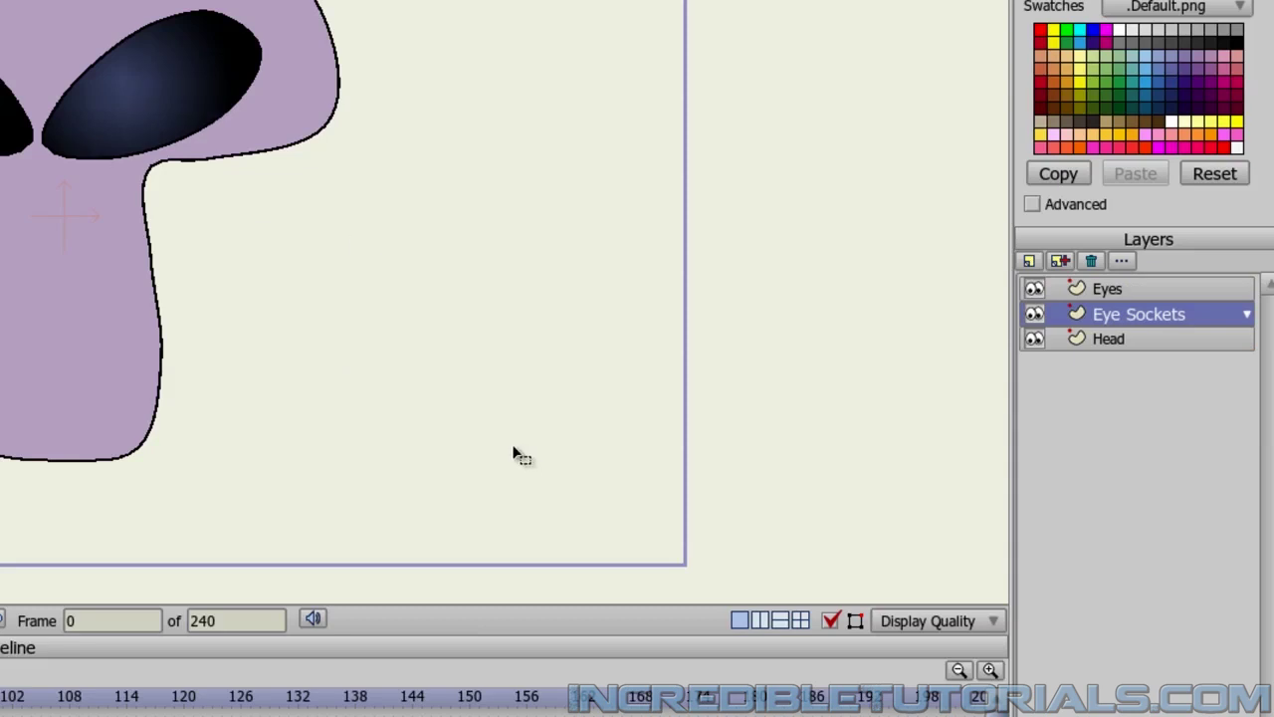
# Copy the right eye shape from the Eyes layer and paste it onto the Eye Sockets layer
pyautogui.click(1113, 294)
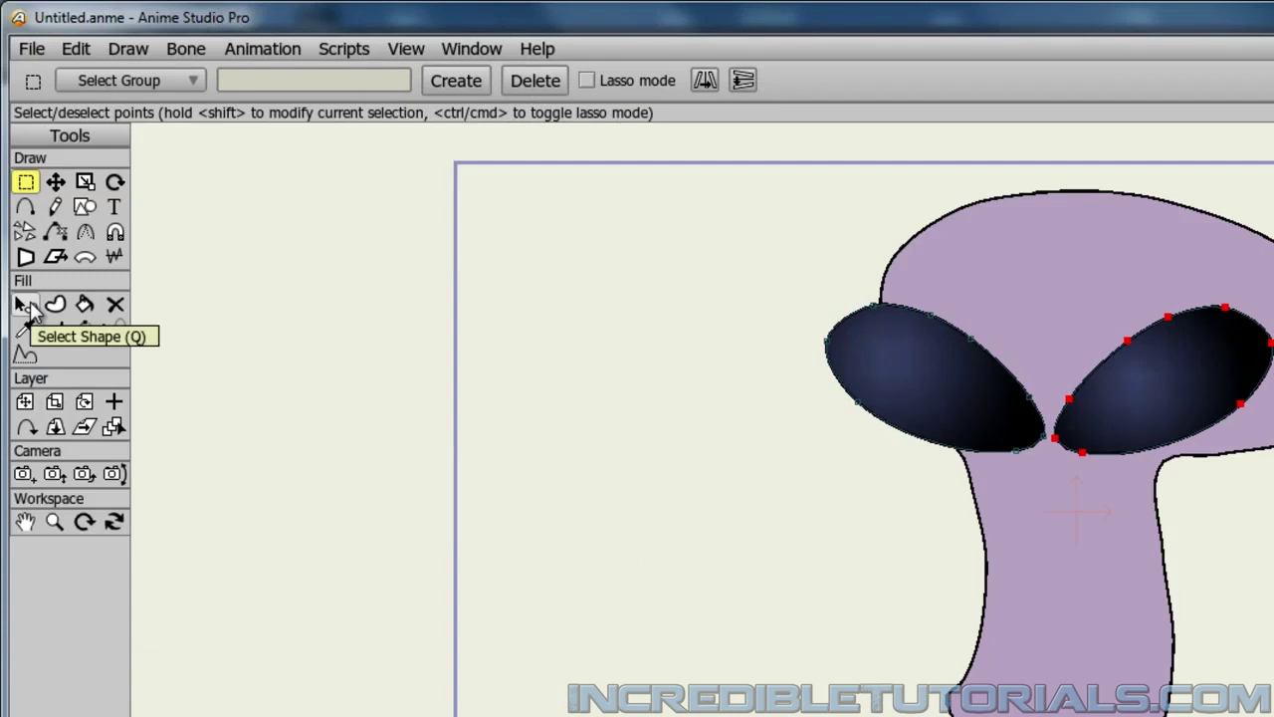
pyautogui.click(24, 306)
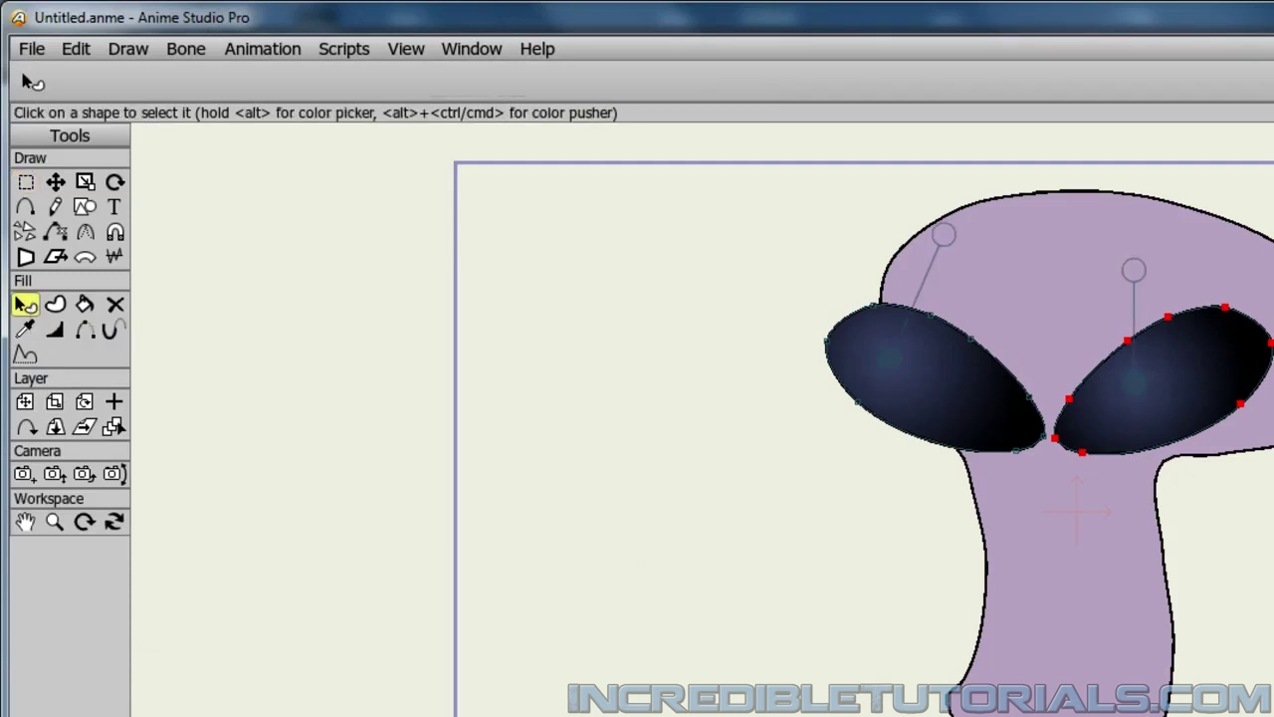
pyautogui.click(1205, 383)
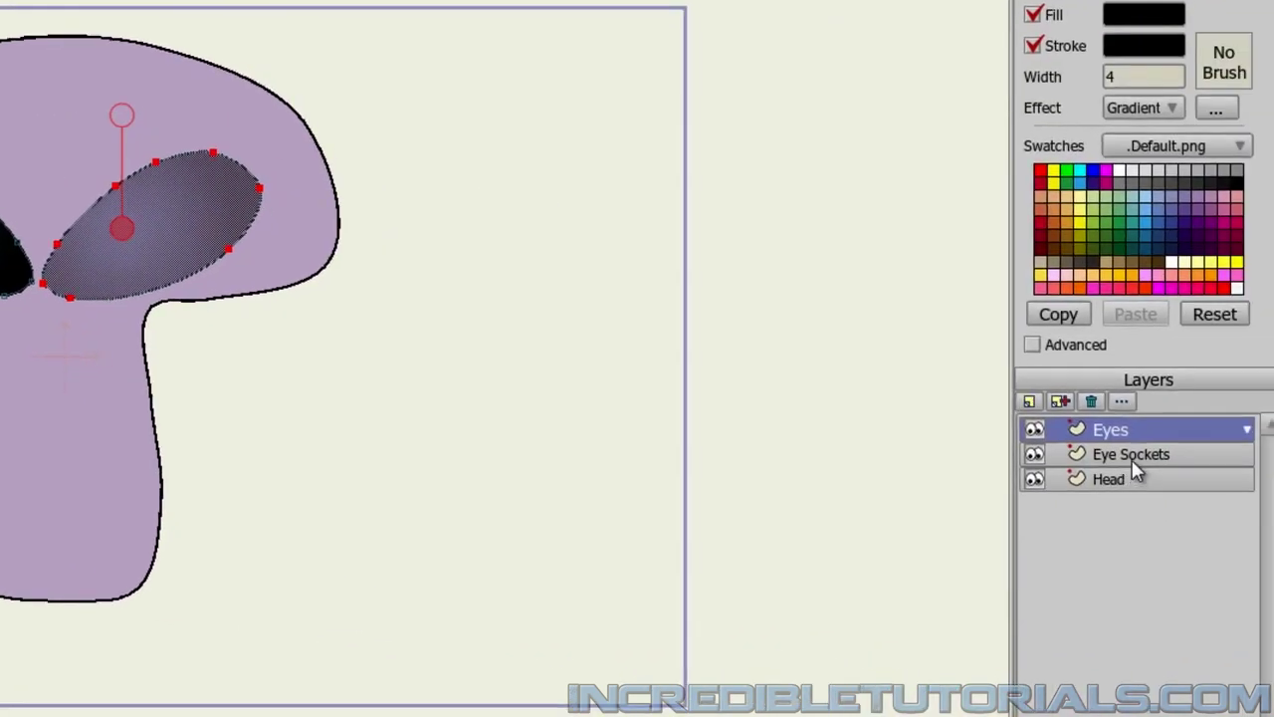
pyautogui.click(1135, 460)
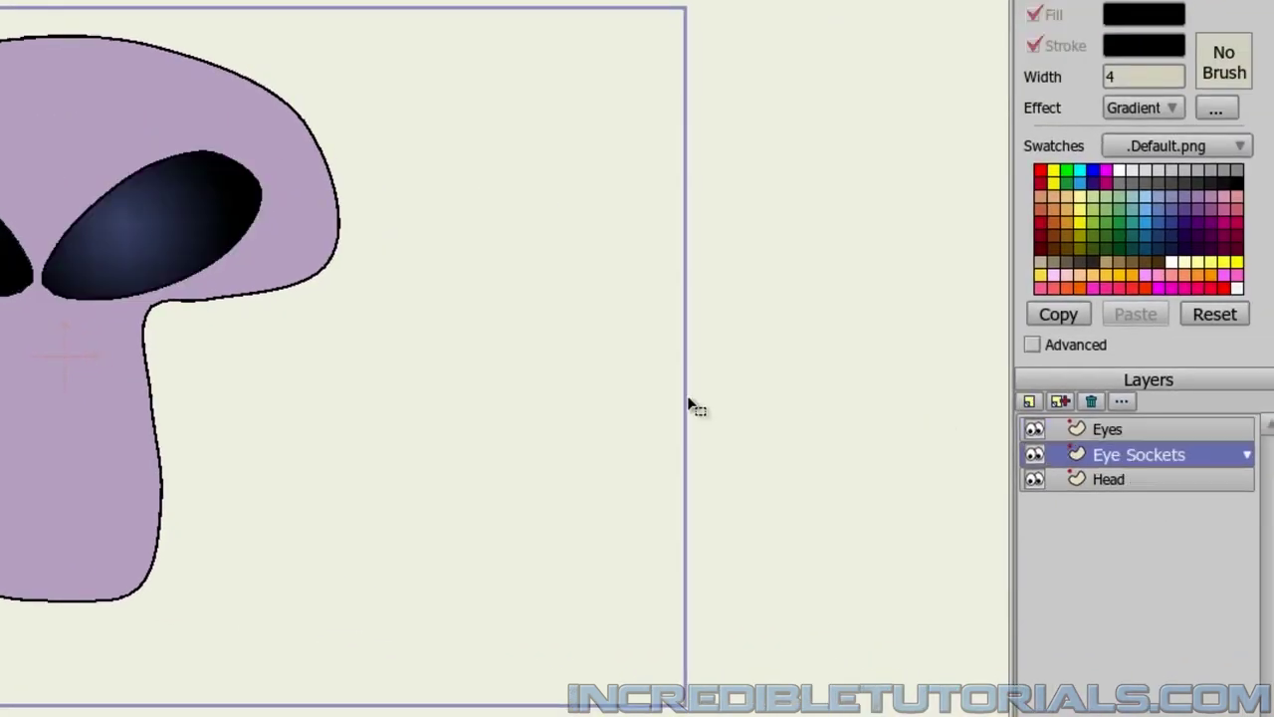
pyautogui.hotkey('ctrl', 'a')
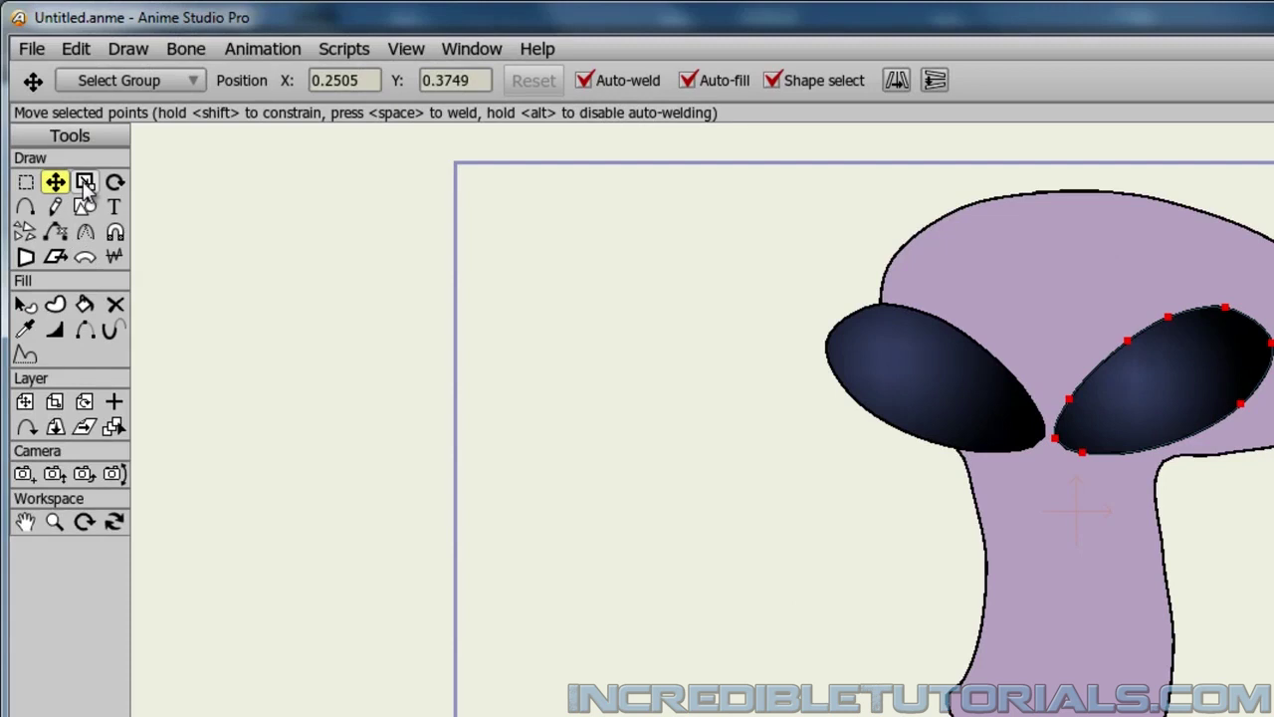
# Scale the pasted eye copy up slightly so it forms a rim around the right eye
pyautogui.click(86, 187)
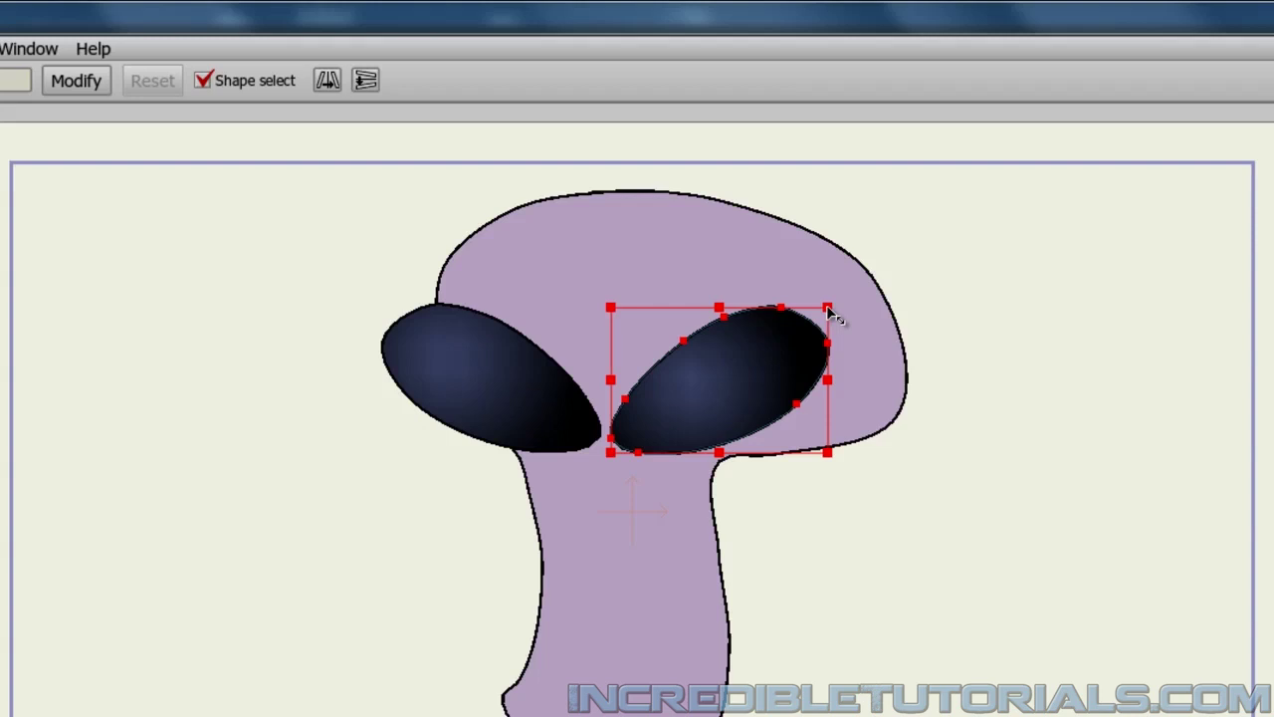
pyautogui.moveTo(828, 307); pyautogui.dragTo(848, 310)
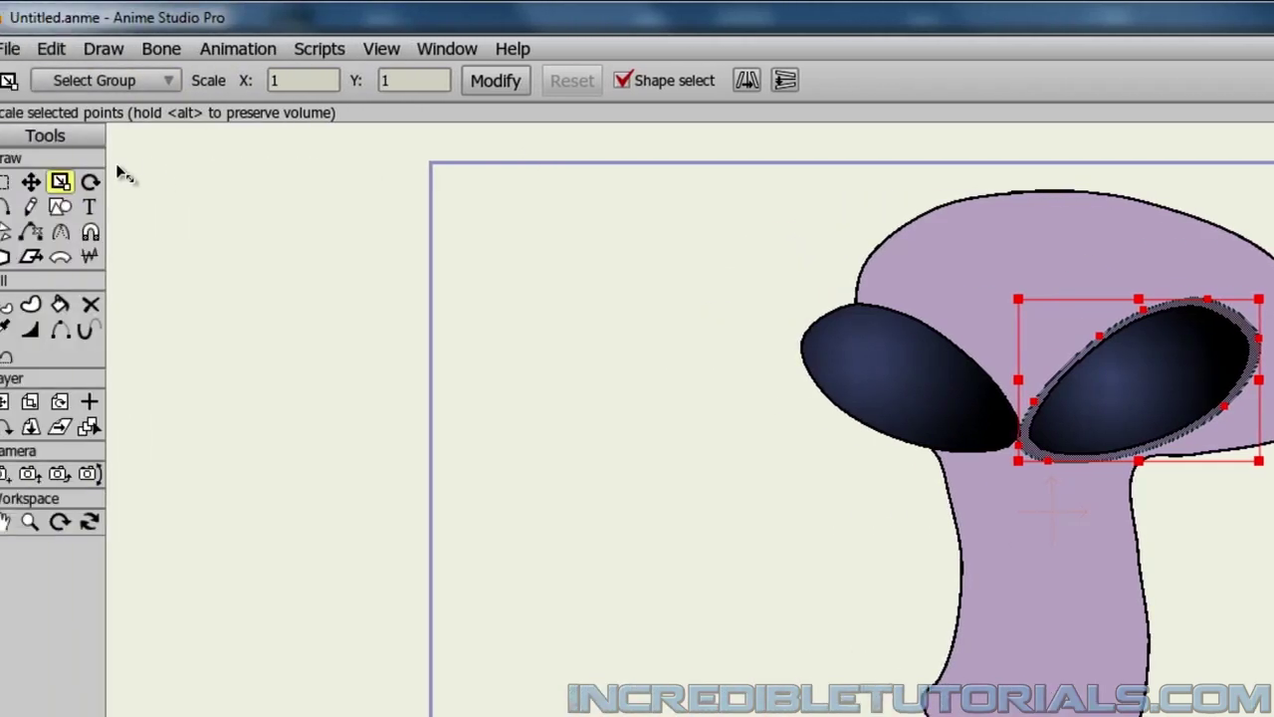
pyautogui.click(55, 182)
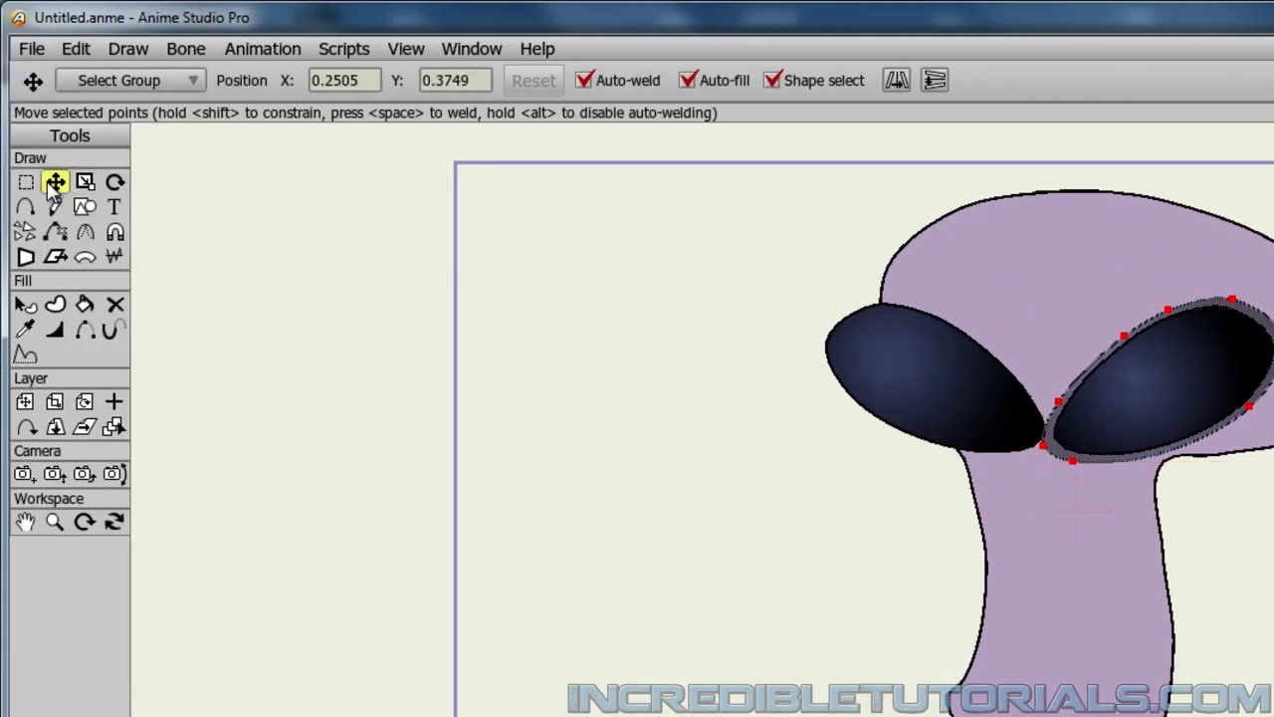
# Change the right socket's effect from Gradient to plain and copy the head's purple style onto it with the Eyedropper
pyautogui.click(24, 313)
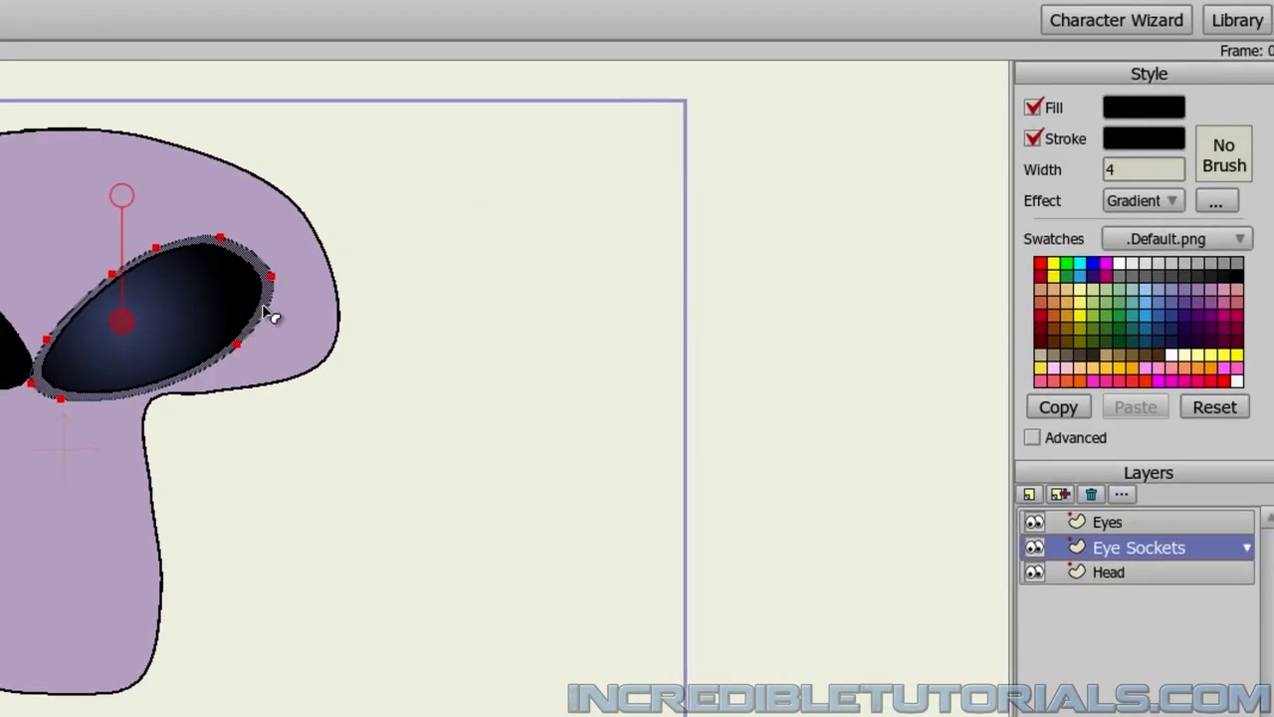
pyautogui.click(1161, 209)
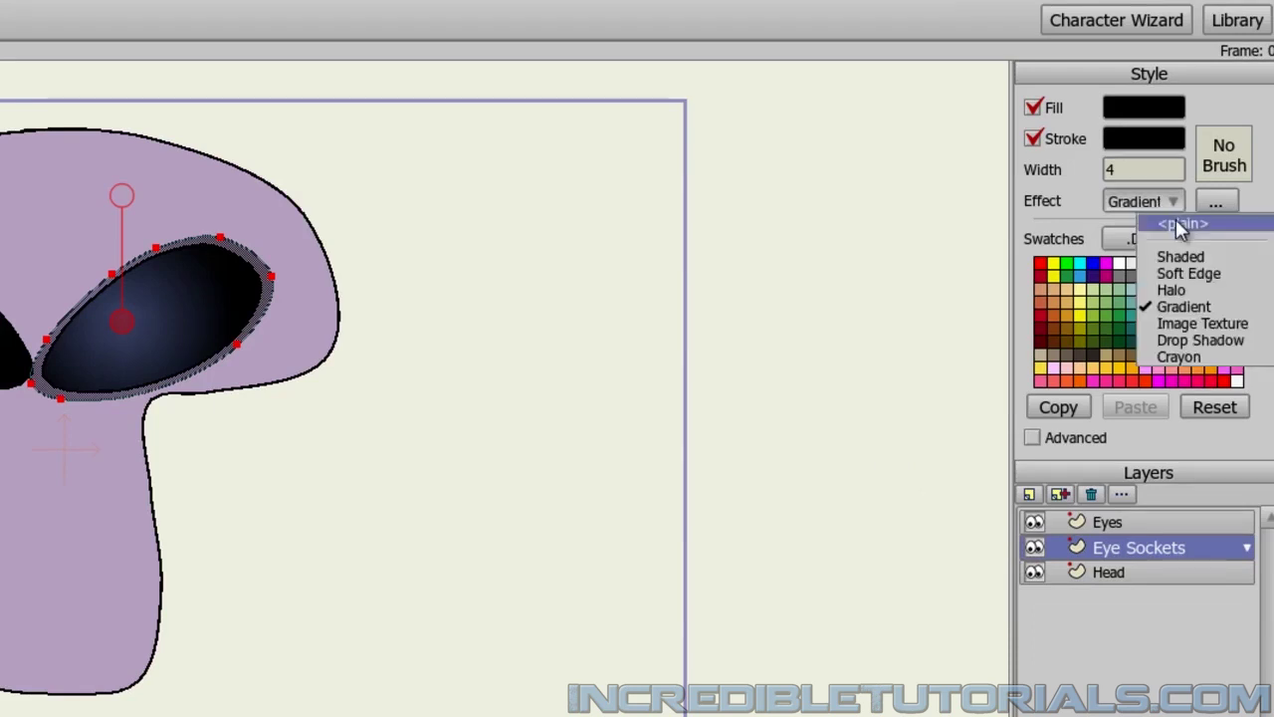
pyautogui.click(1179, 225)
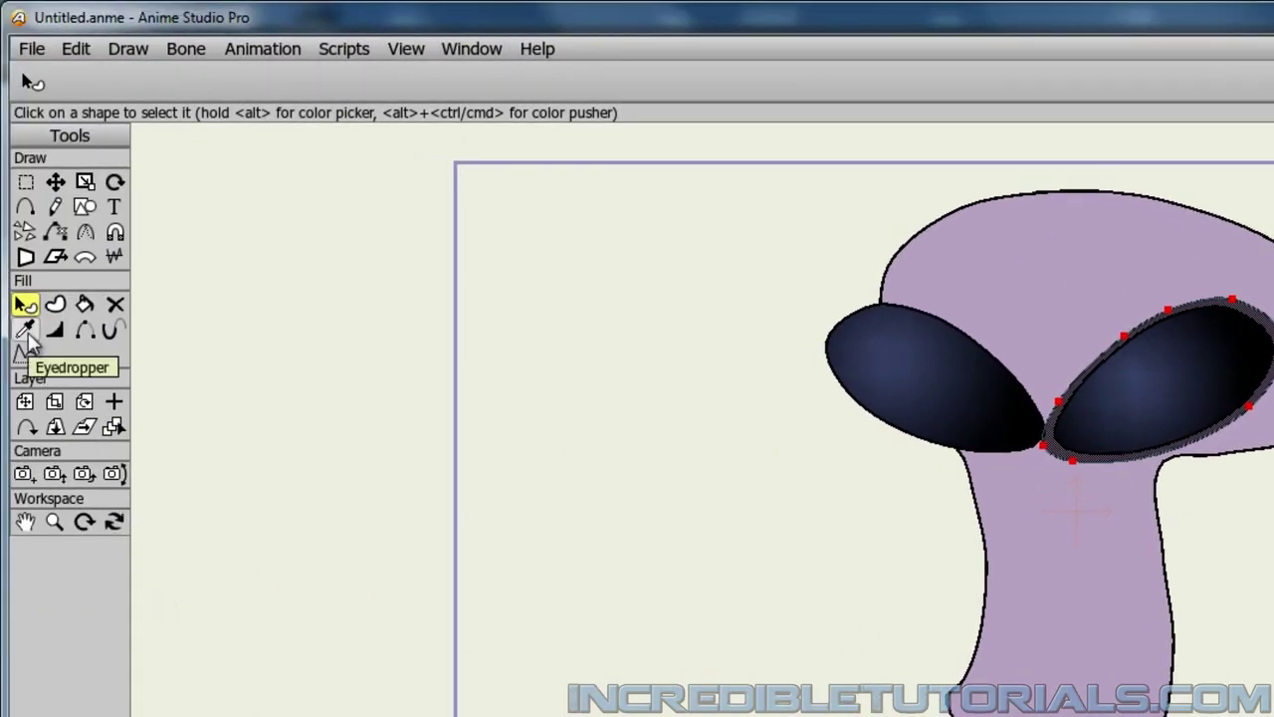
pyautogui.click(26, 332)
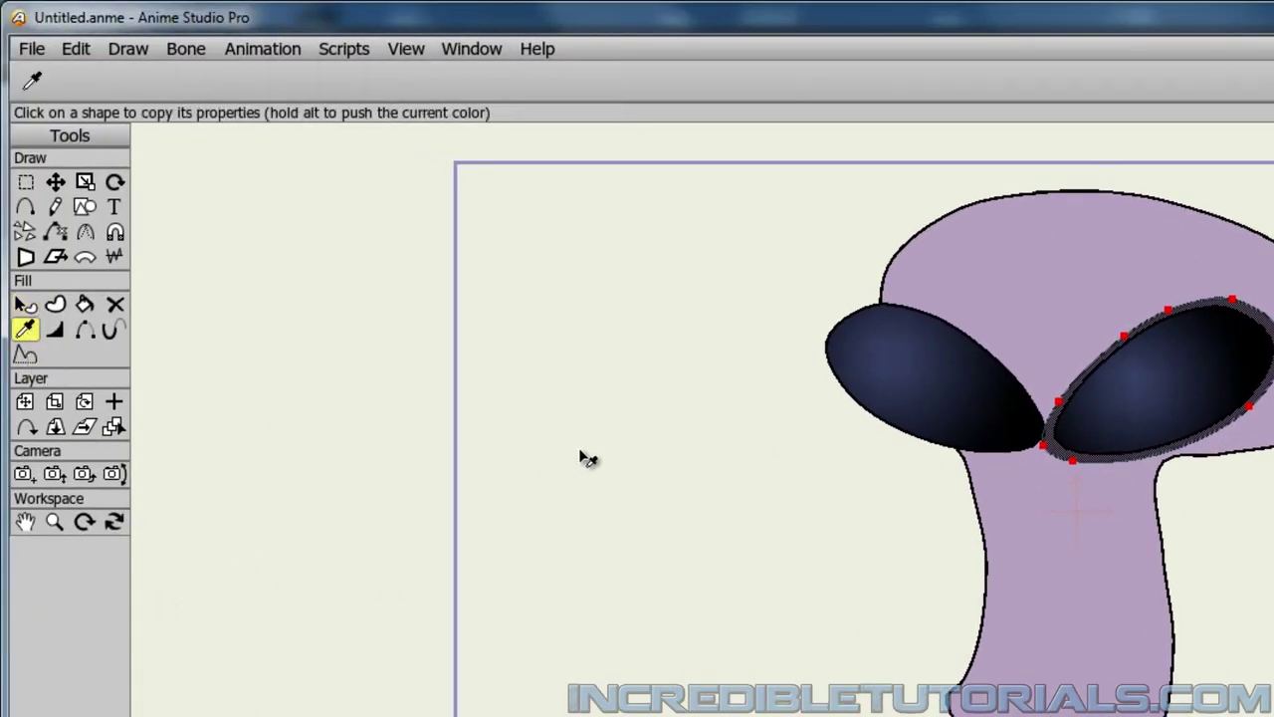
pyautogui.click(1092, 269)
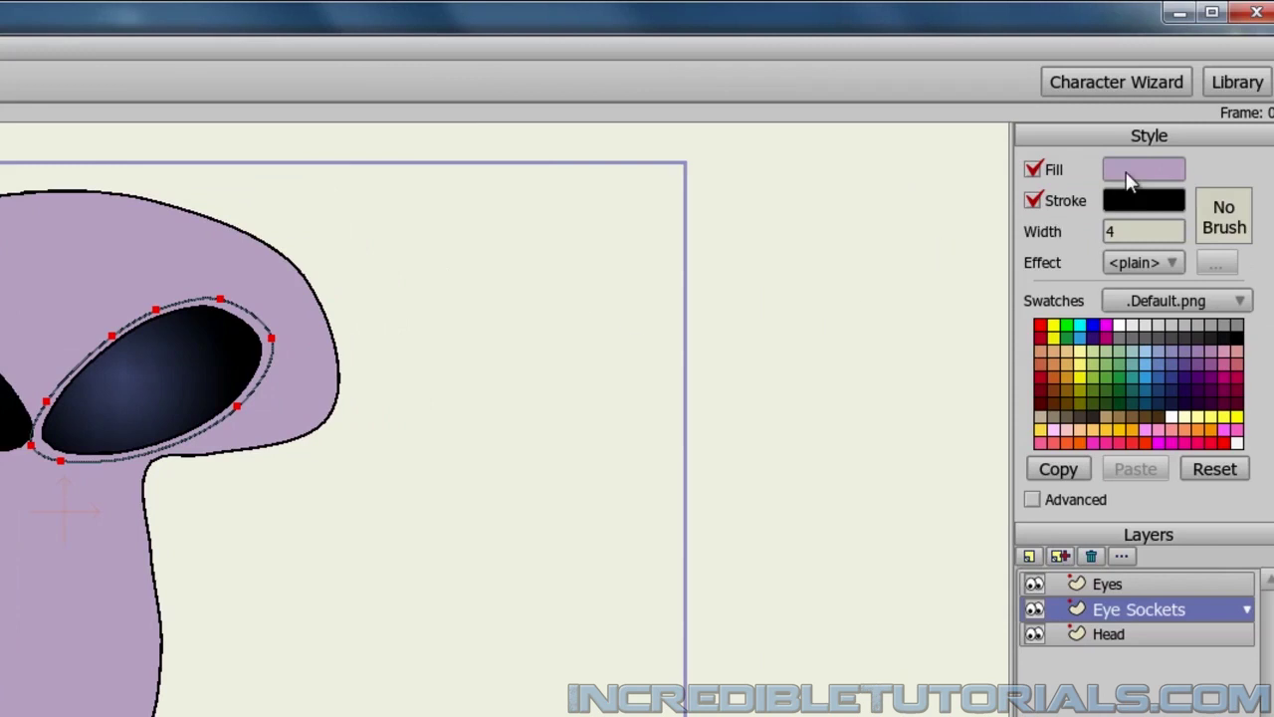
# Darken the right socket's fill colour to the muted purple 8E7399
pyautogui.click(1130, 177)
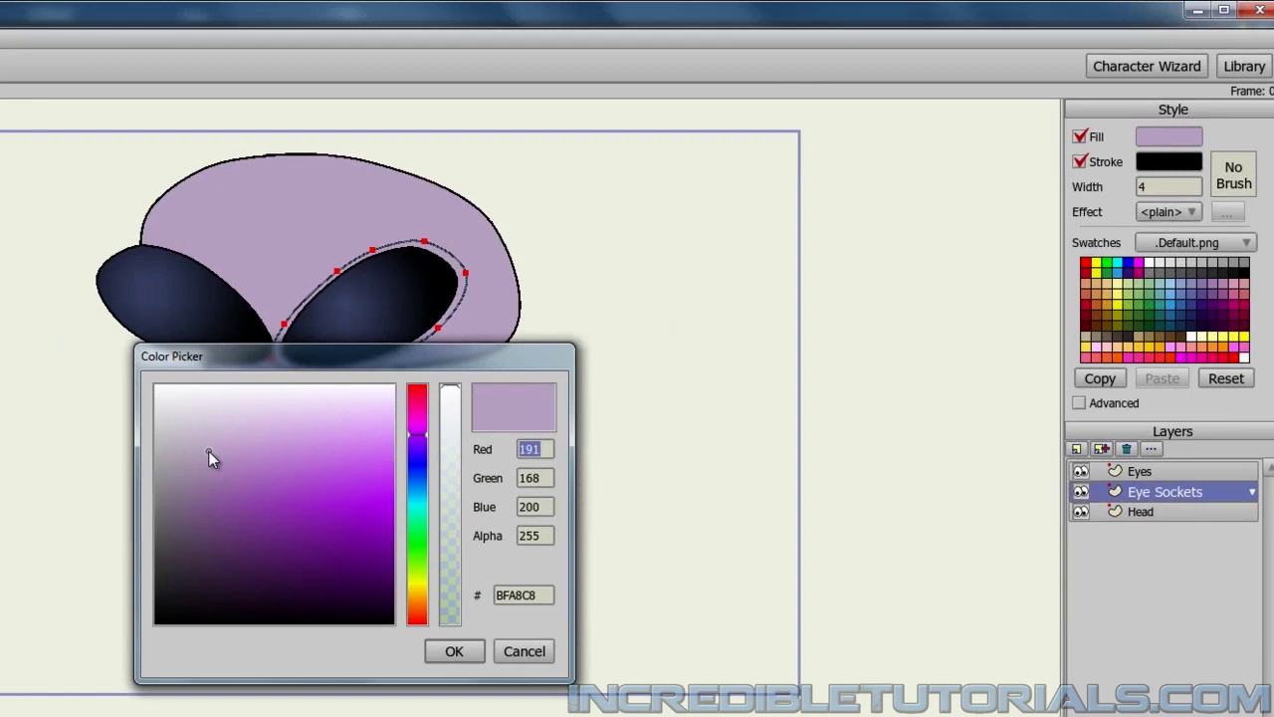
pyautogui.moveTo(209, 451); pyautogui.dragTo(192, 497)
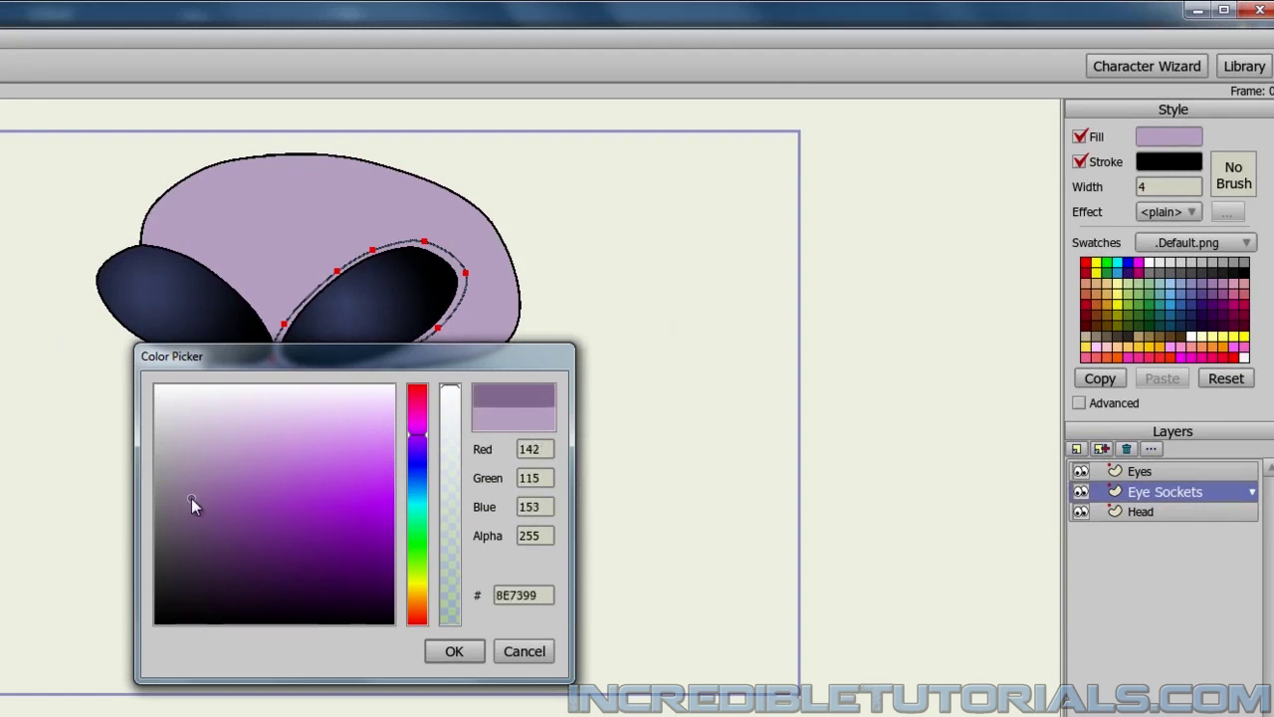
pyautogui.click(466, 647)
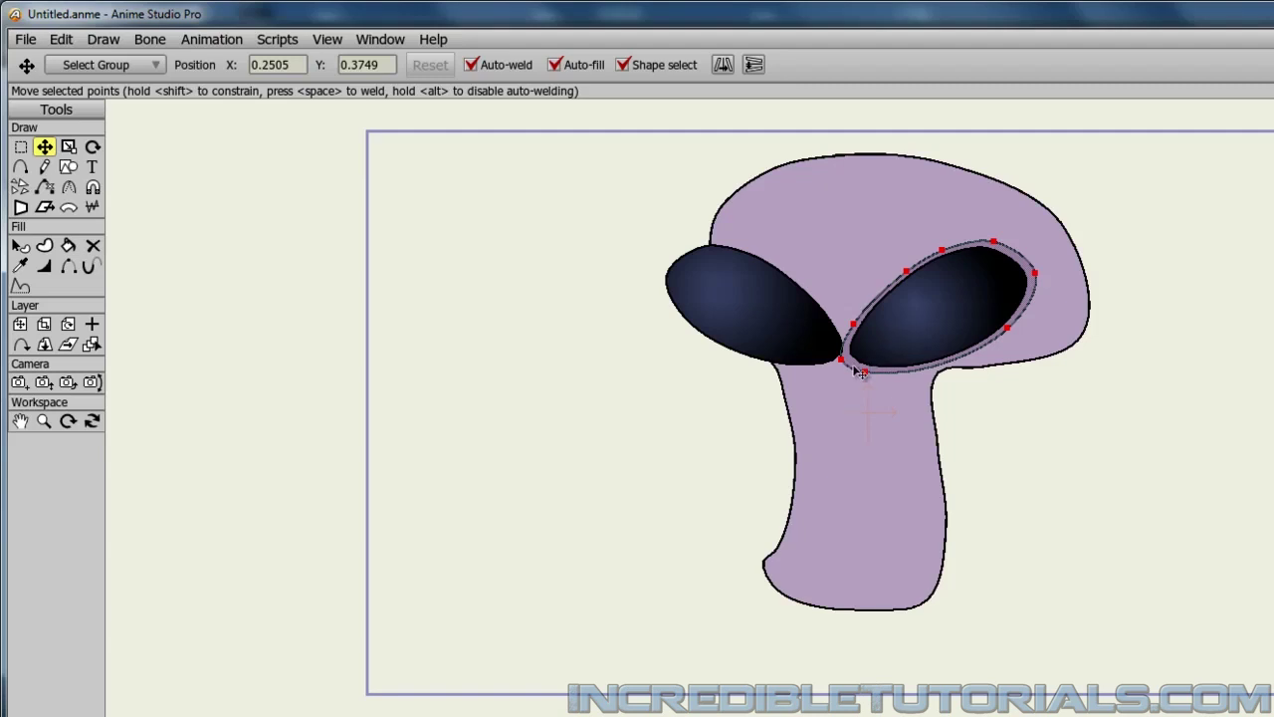
# Shift the right socket up and outward to X 0.2676, Y 0.3886, making its rim thicker at the eye's outer corner
pyautogui.moveTo(862, 372); pyautogui.dragTo(866, 368)
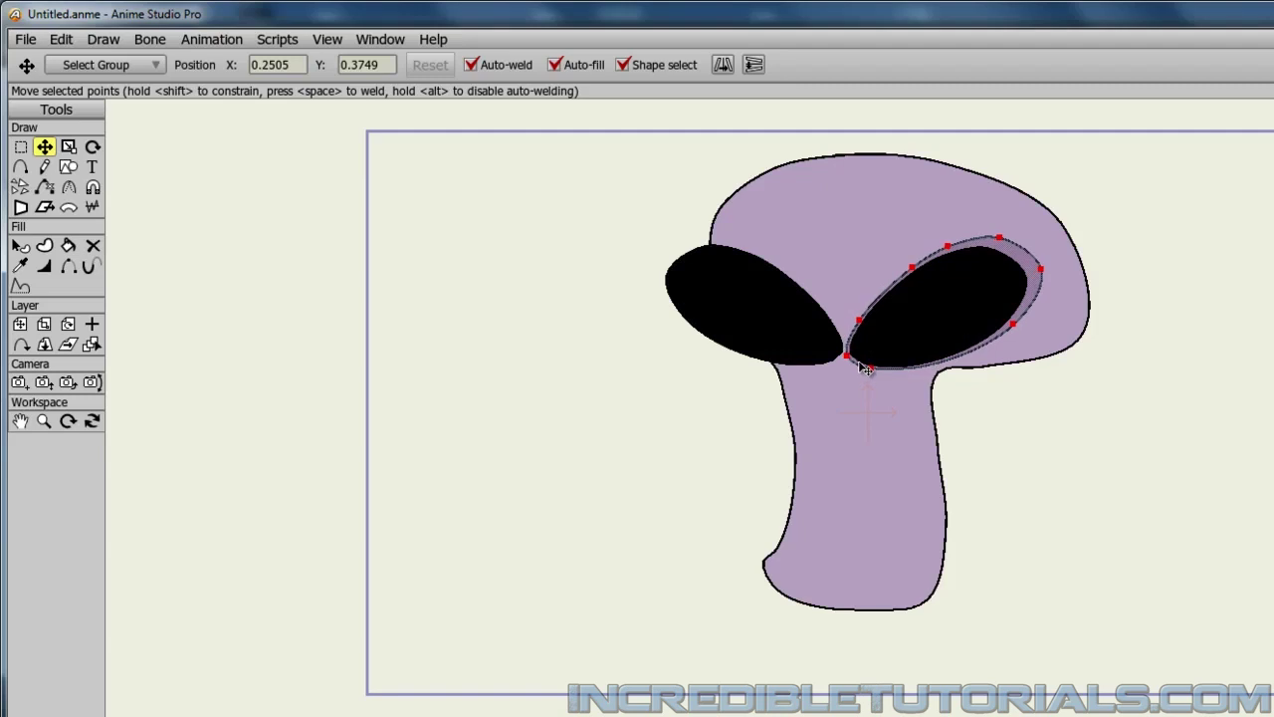
pyautogui.moveTo(866, 369); pyautogui.dragTo(867, 368)
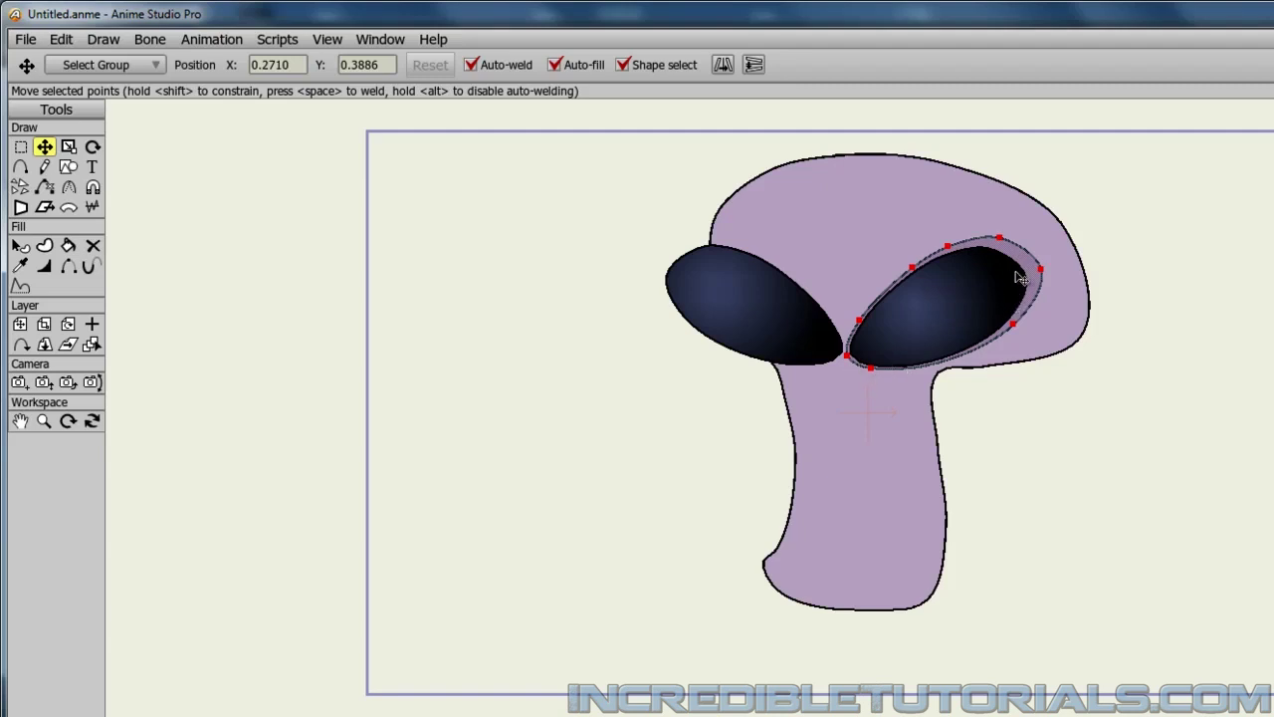
pyautogui.moveTo(1025, 263); pyautogui.dragTo(1025, 263)
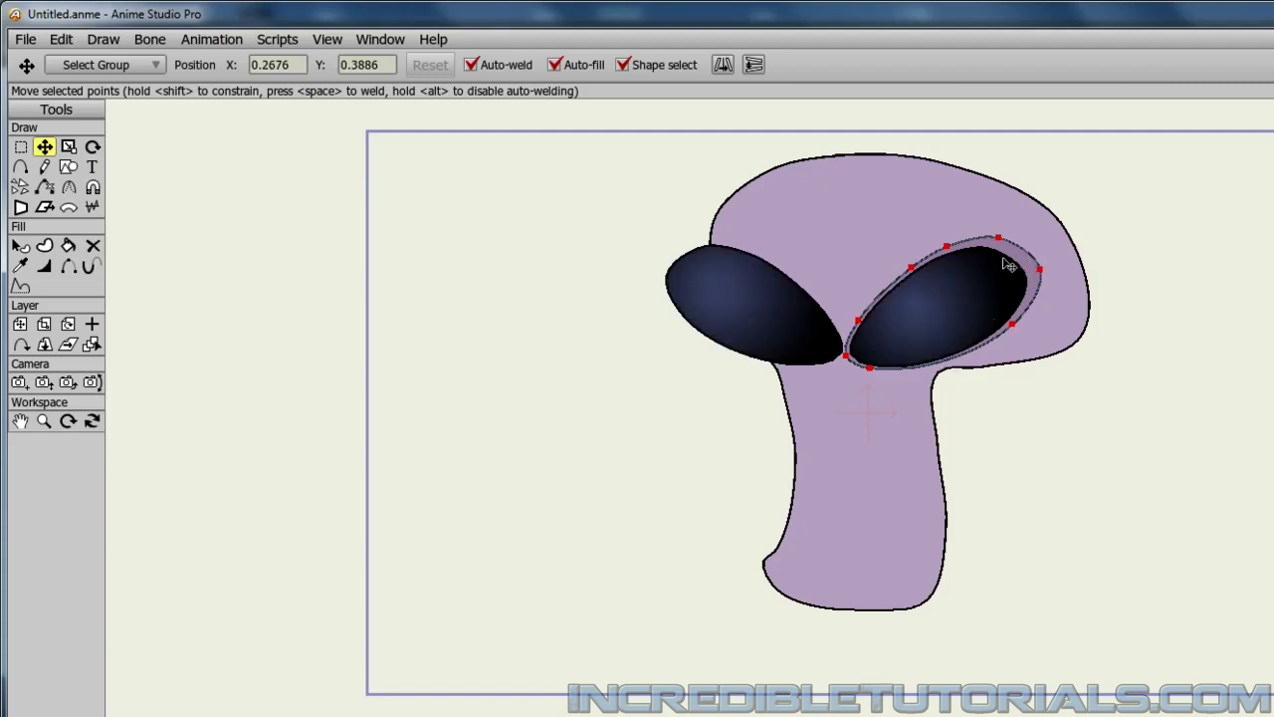
pyautogui.moveTo(1023, 262); pyautogui.dragTo(1023, 262)
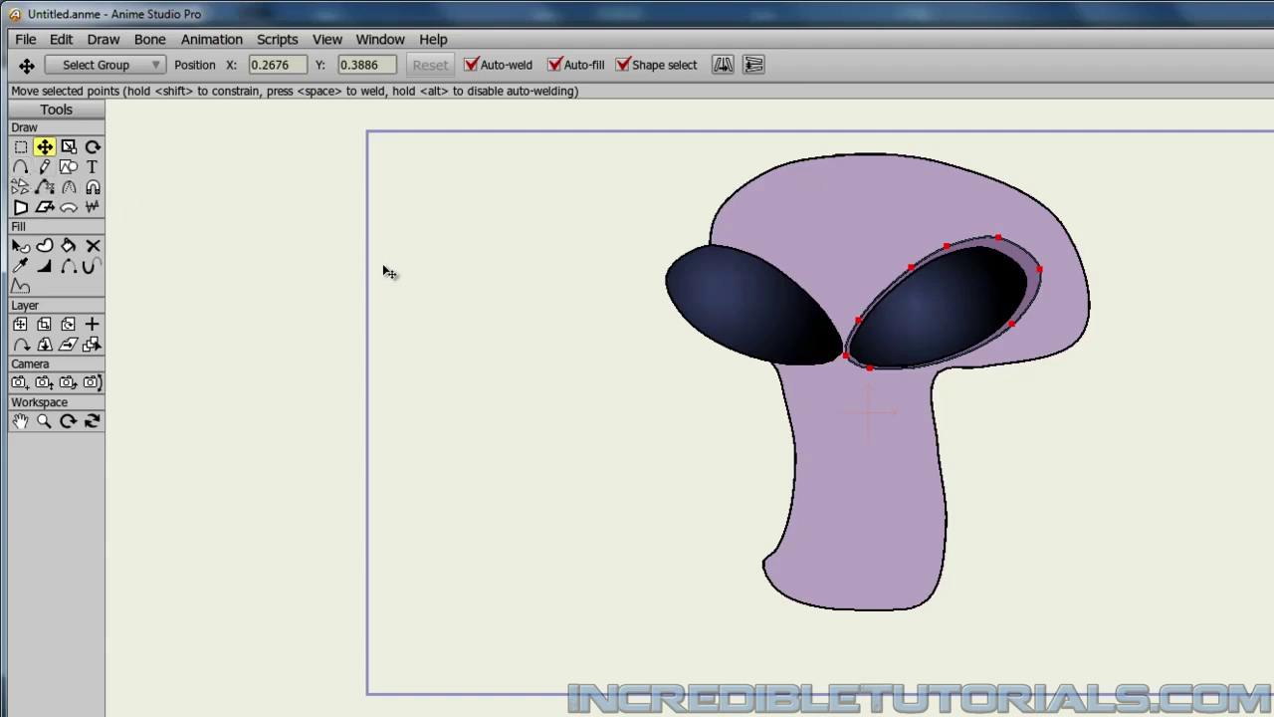
# Hide all the black outline edges around the right eye socket with the Hide Edge tool
pyautogui.click(20, 247)
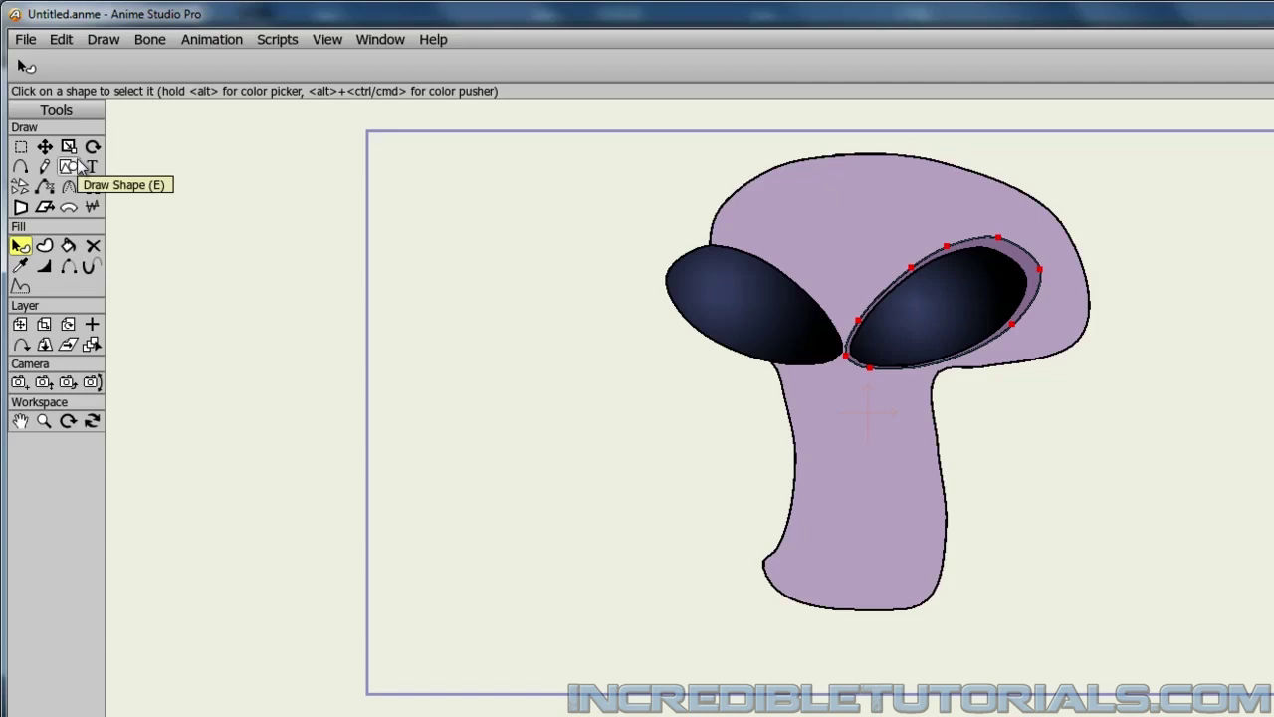
pyautogui.click(68, 268)
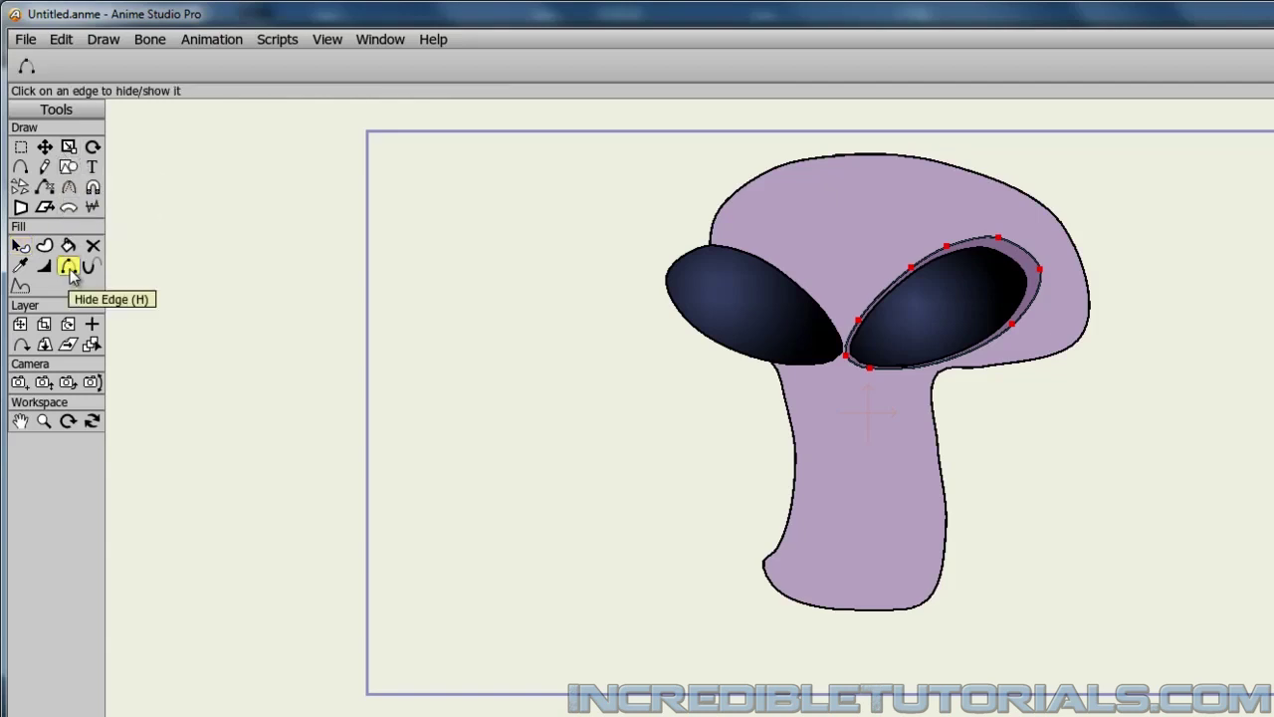
pyautogui.click(772, 274)
pyautogui.click(846, 241)
pyautogui.click(931, 257)
pyautogui.click(951, 320)
pyautogui.click(885, 378)
pyautogui.click(689, 401)
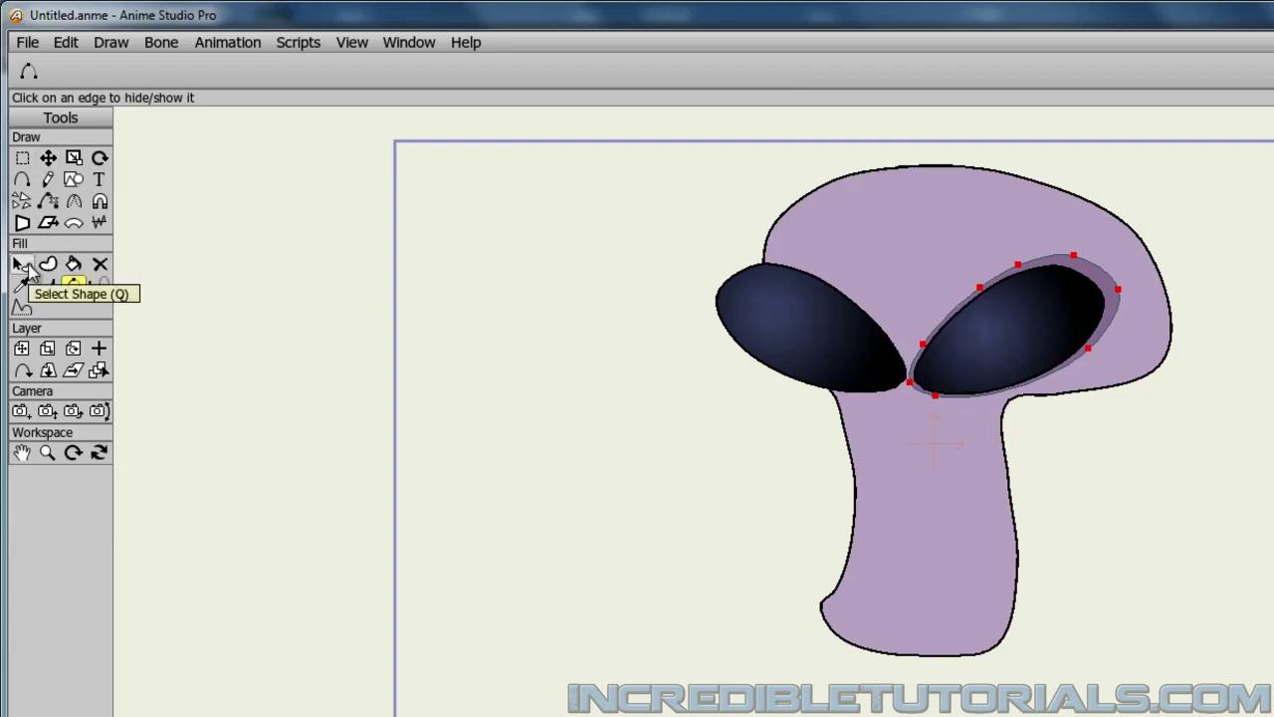
# Flip a duplicate of the right socket horizontally and position it behind the left eye at X -0.4175, Y 0.3954
pyautogui.click(48, 160)
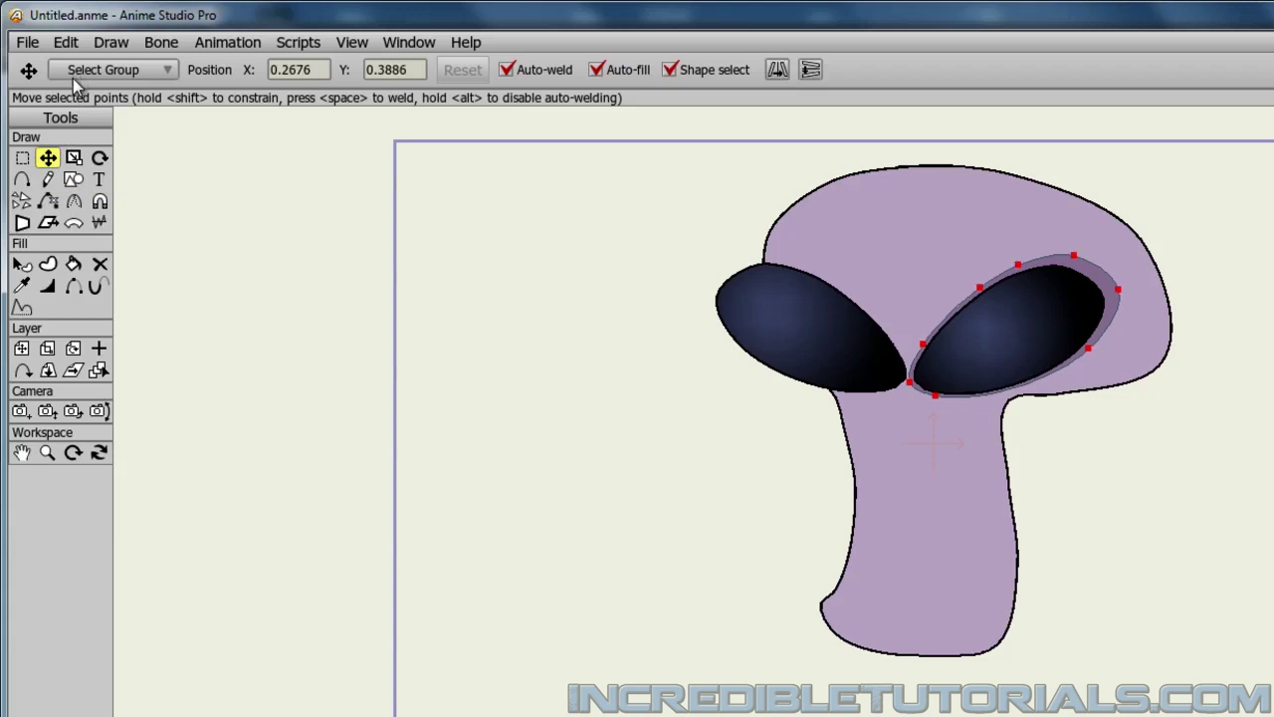
pyautogui.click(778, 71)
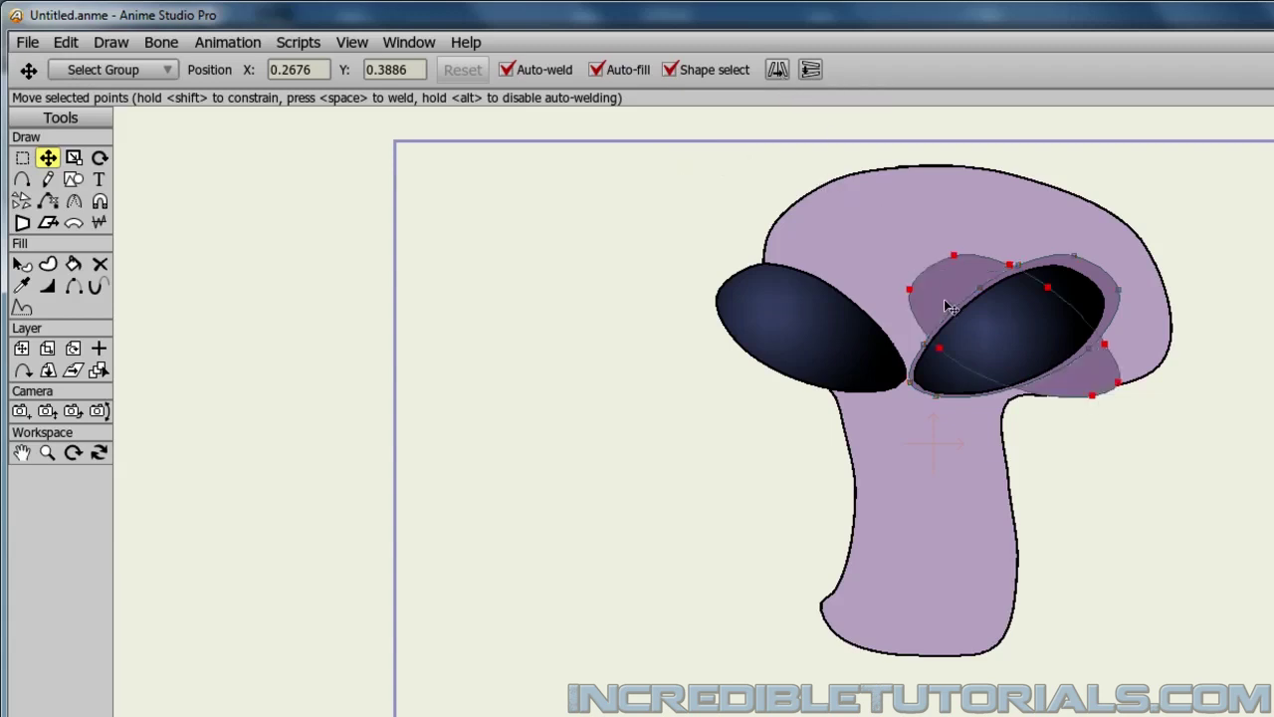
pyautogui.moveTo(963, 301); pyautogui.dragTo(755, 299)
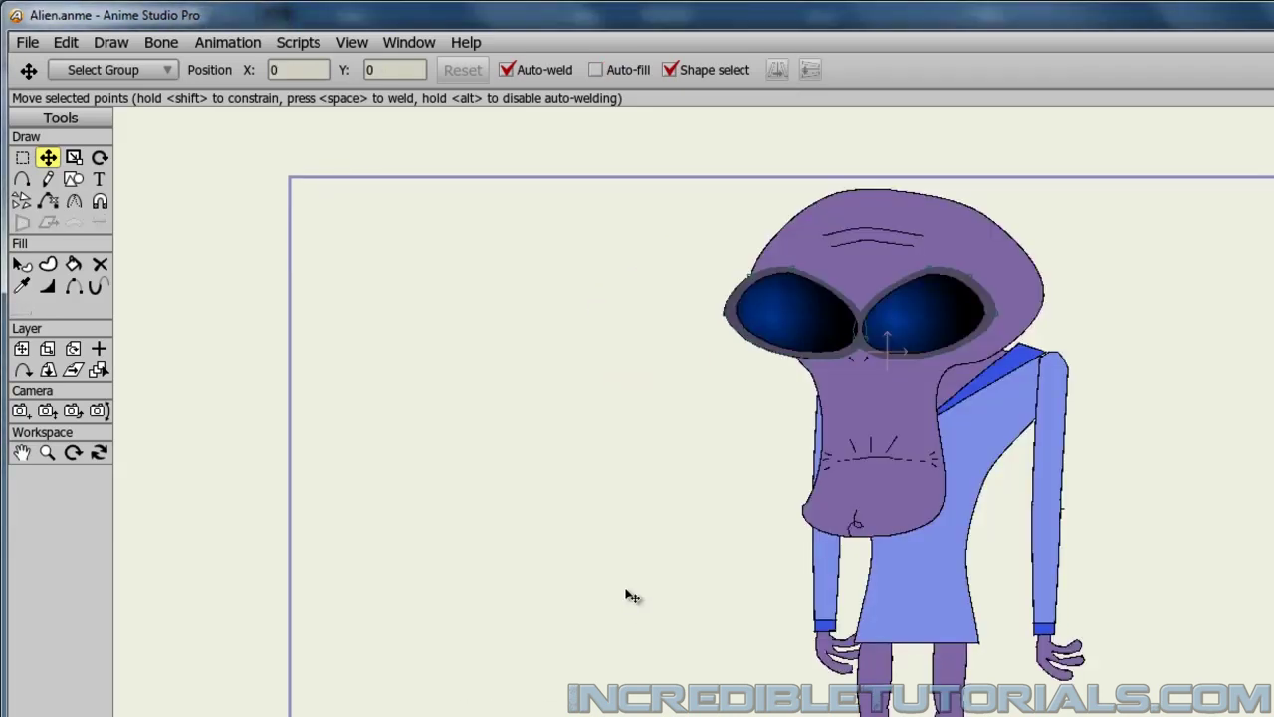
# Examine the left eye socket's outline in the finished Alien.anme and compare it with the left socket in the untitled drawing
pyautogui.scroll(2, 674, 385)
pyautogui.scroll(6, 674, 386)
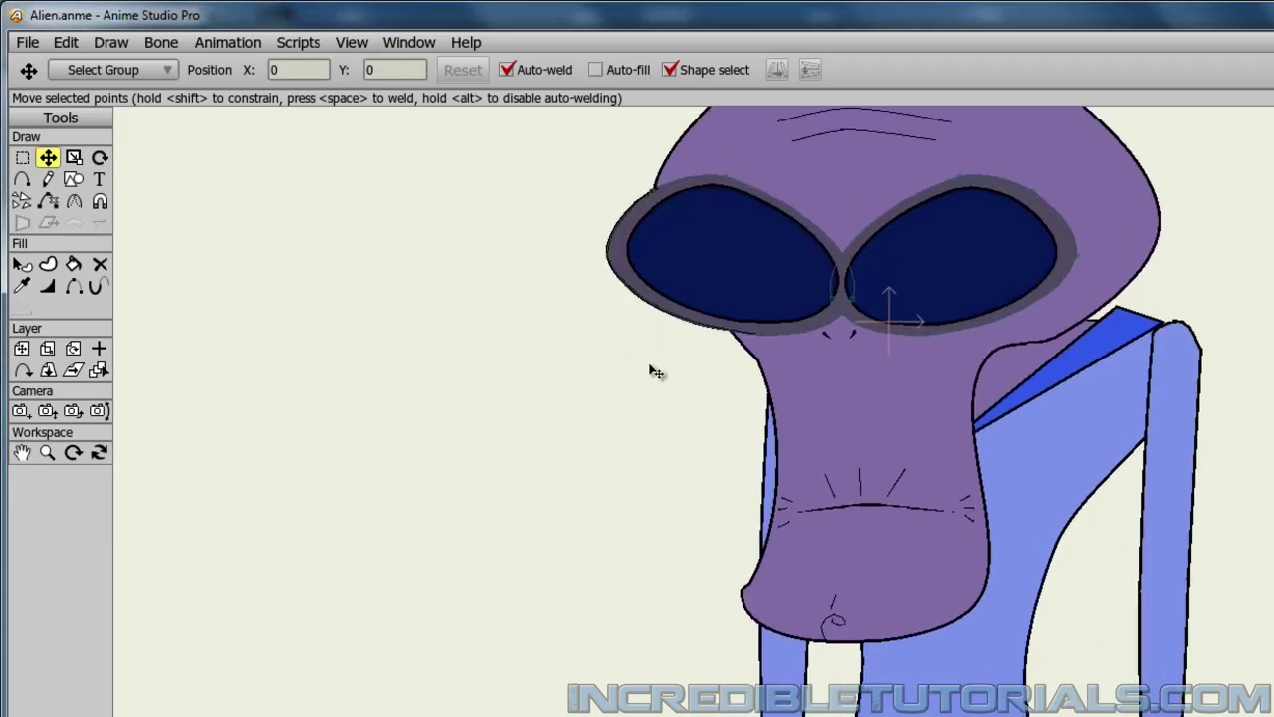
pyautogui.scroll(2, 734, 502)
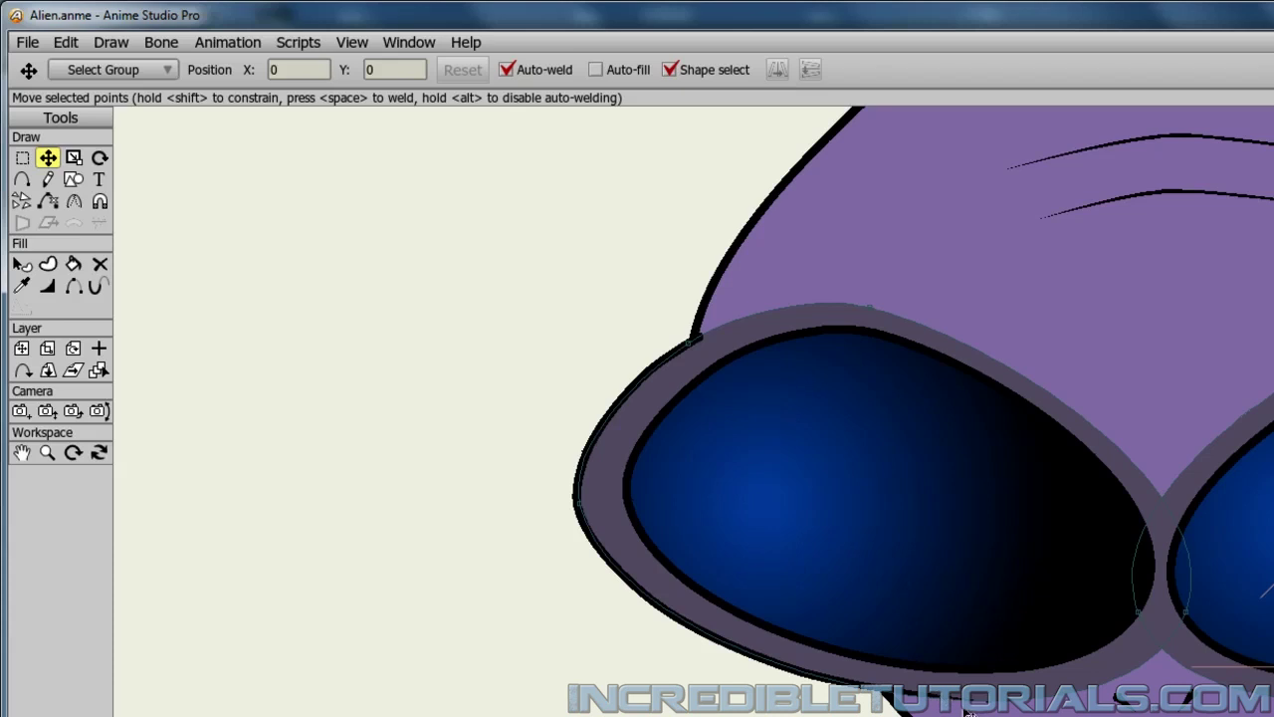
pyautogui.scroll(-4, 967, 709)
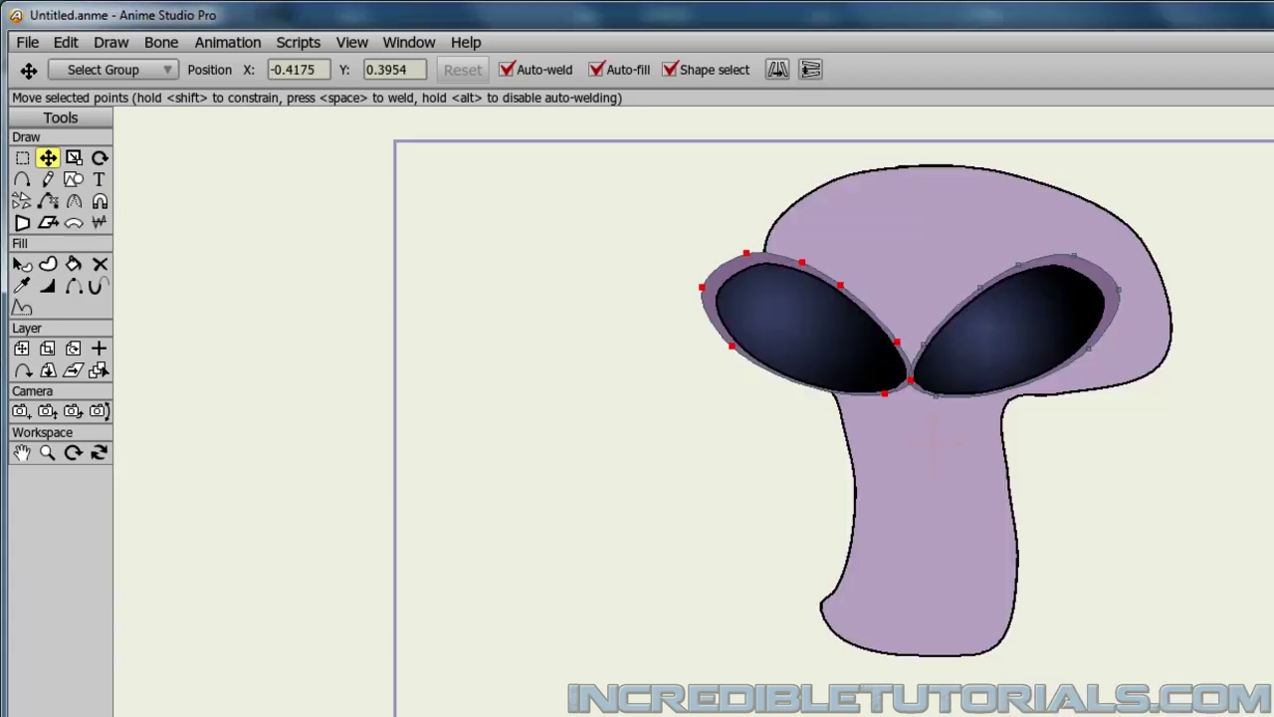
pyautogui.scroll(3, 796, 606)
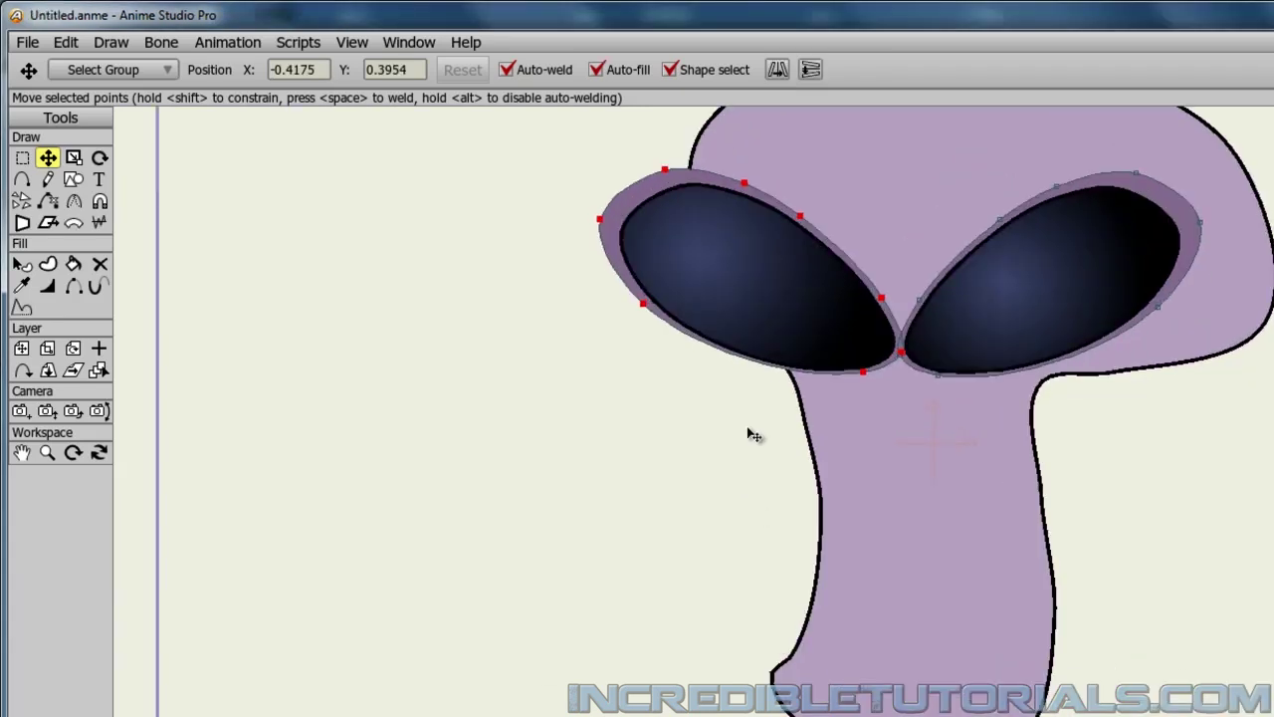
pyautogui.scroll(-2, 847, 568)
pyautogui.scroll(4, 846, 557)
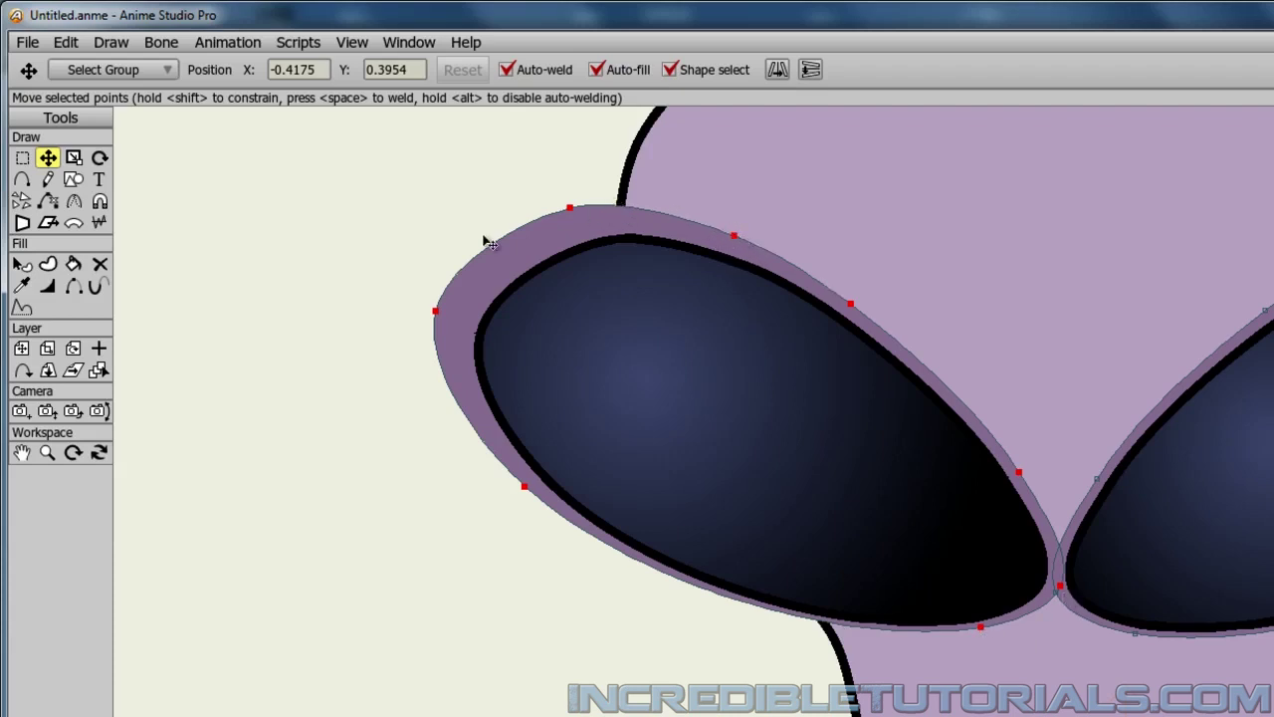
# Show the black outline again on the left socket's outer edges, from the lower rim around to the top, using the Hide Edge tool
pyautogui.click(194, 207)
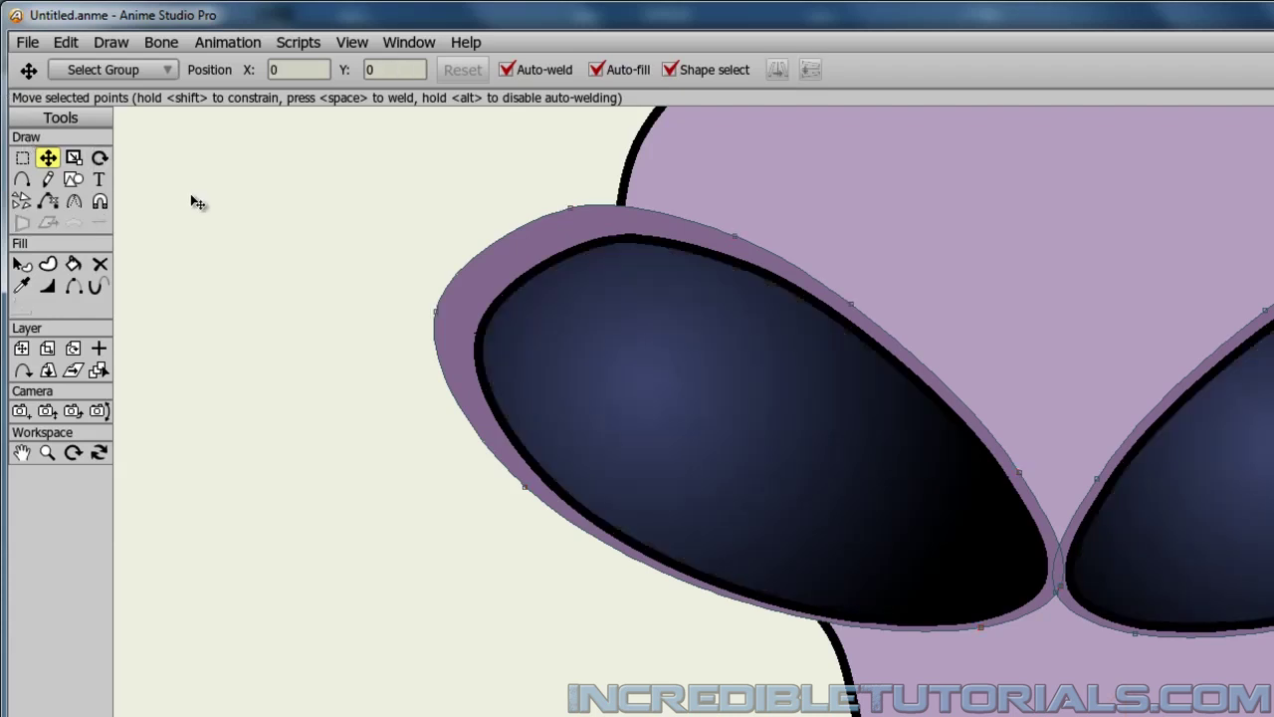
pyautogui.click(75, 287)
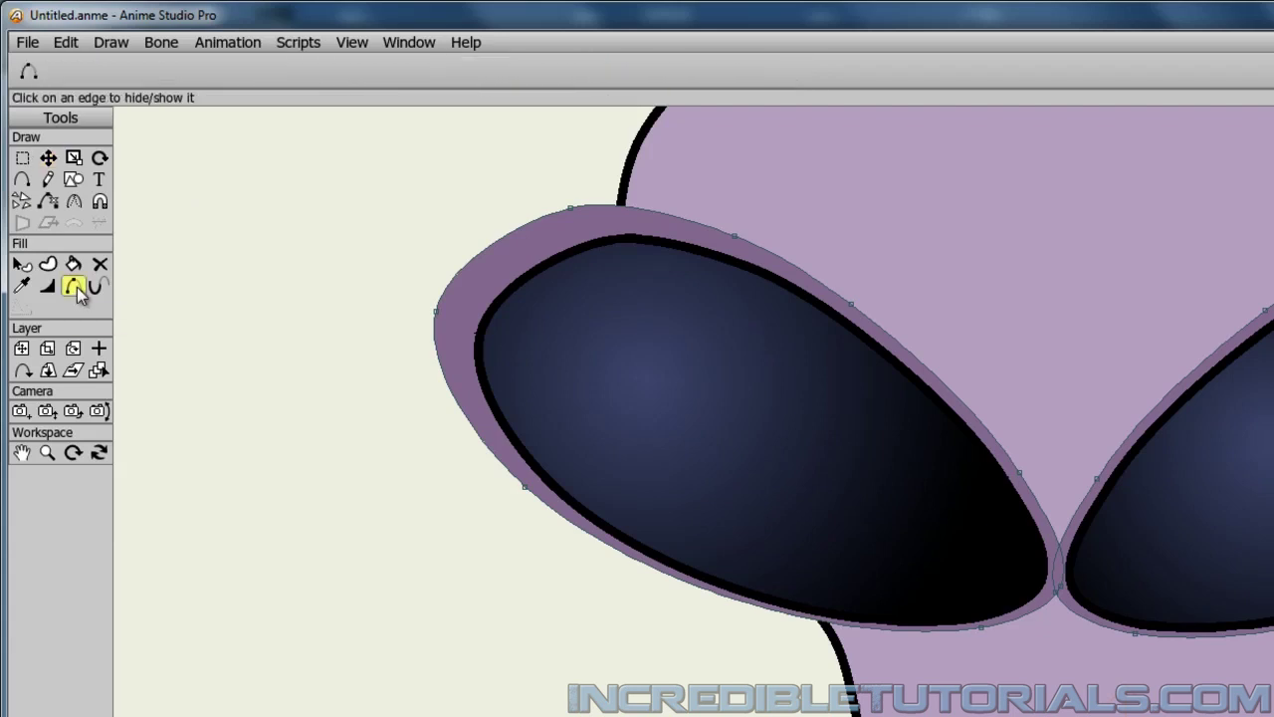
pyautogui.click(447, 289)
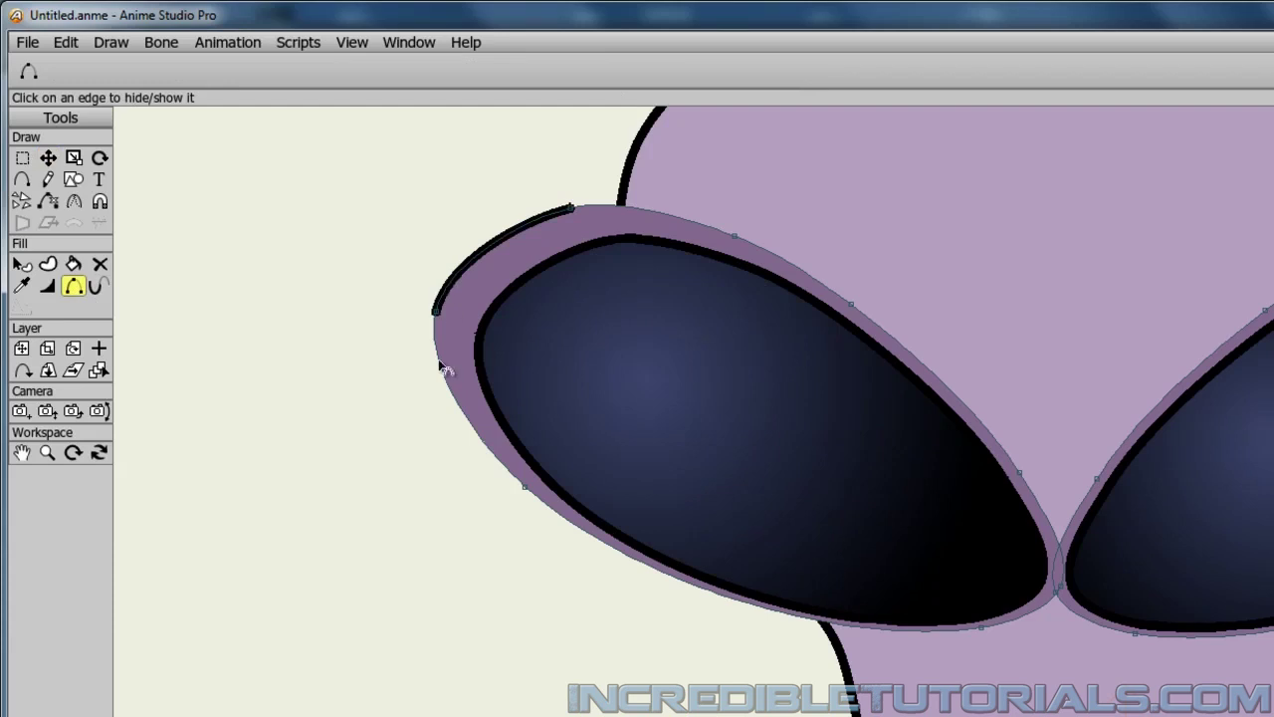
pyautogui.click(458, 400)
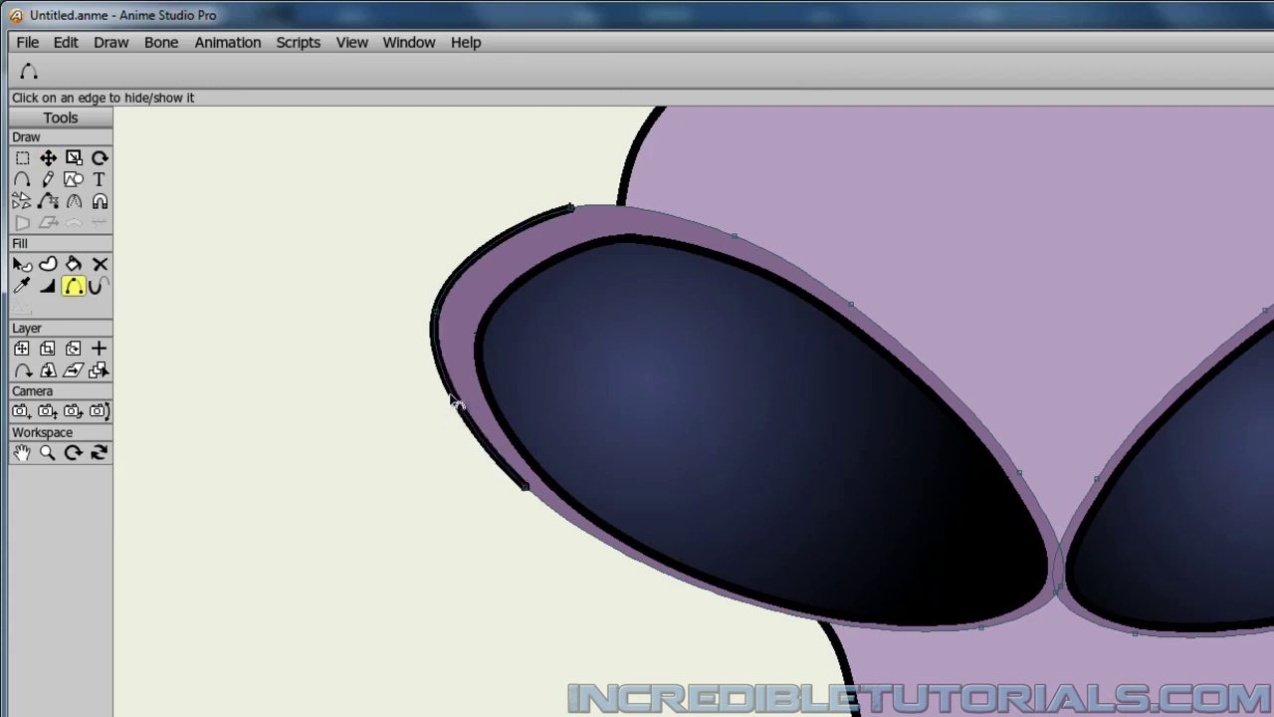
pyautogui.click(555, 519)
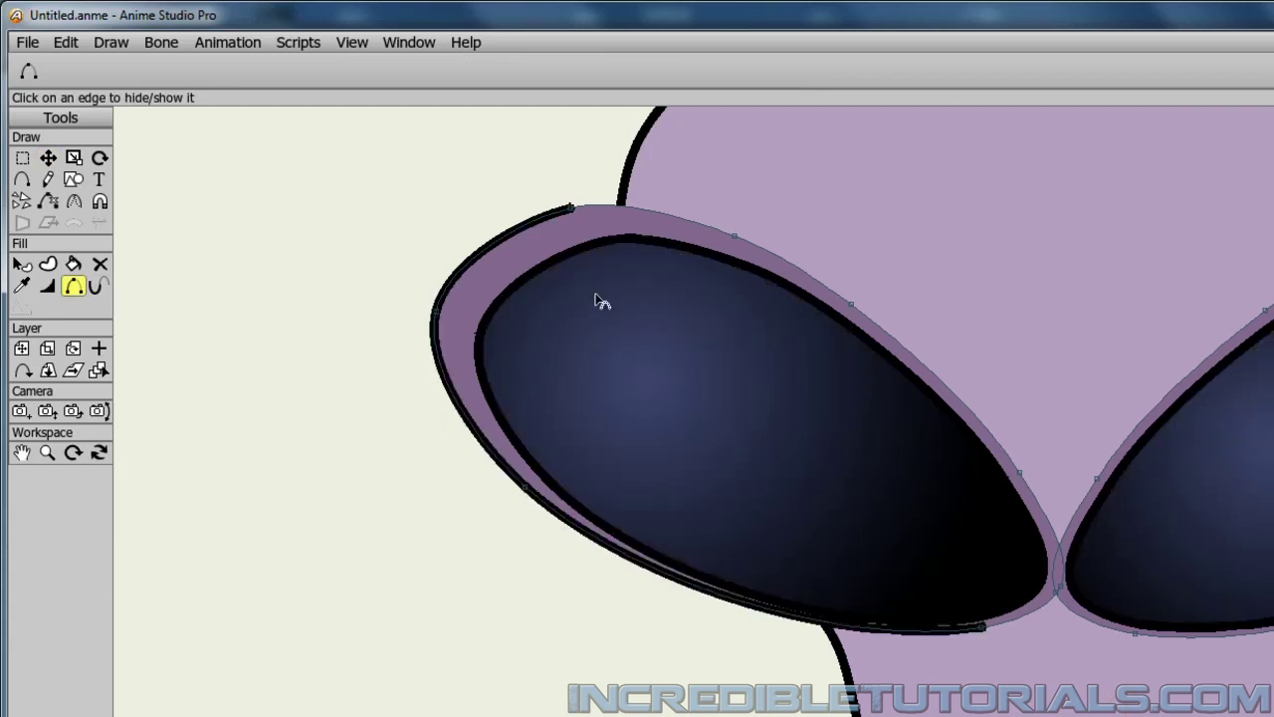
pyautogui.click(608, 208)
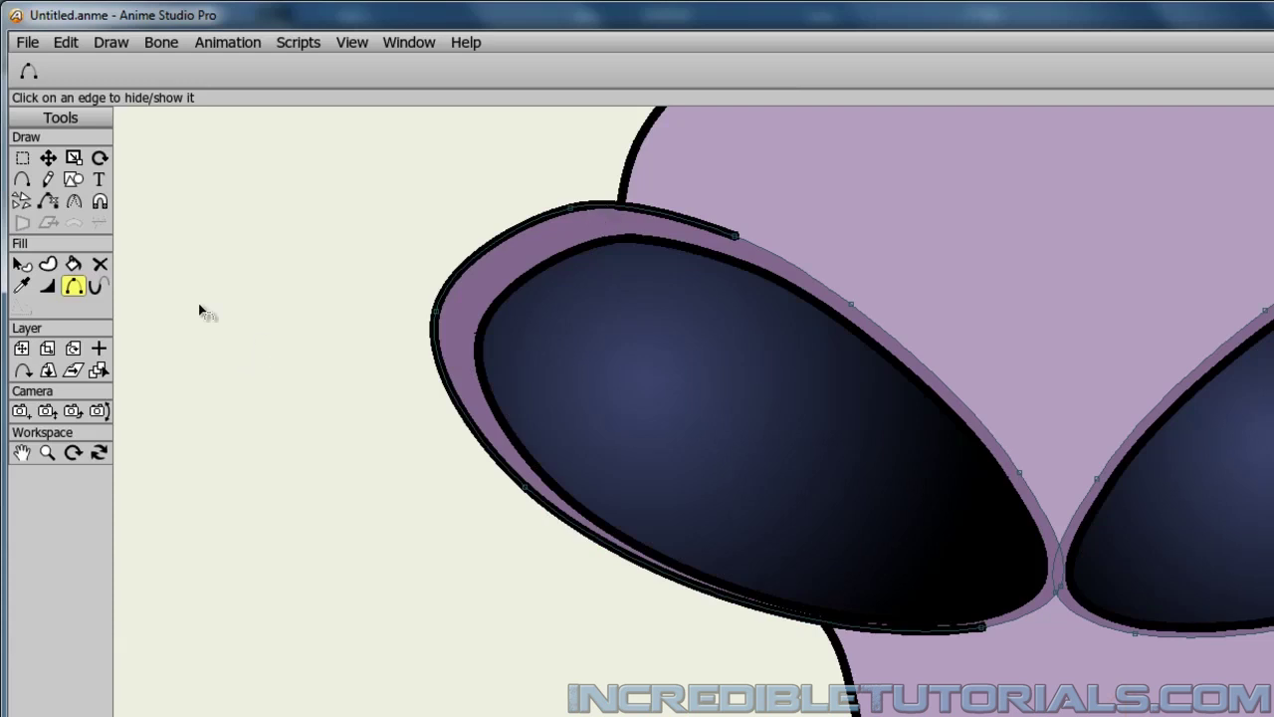
# Taper both ends of the left socket's black outline by setting the line width of its upper and lower end points to 0
pyautogui.click(47, 158)
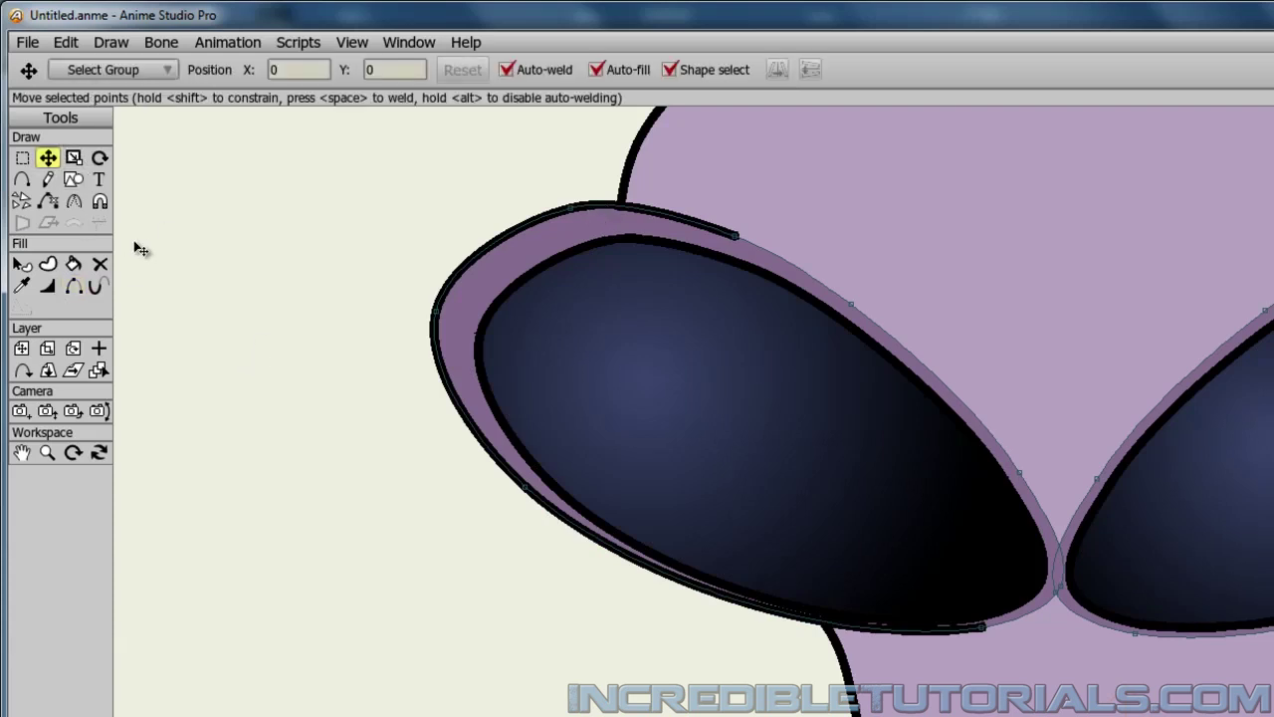
pyautogui.click(47, 286)
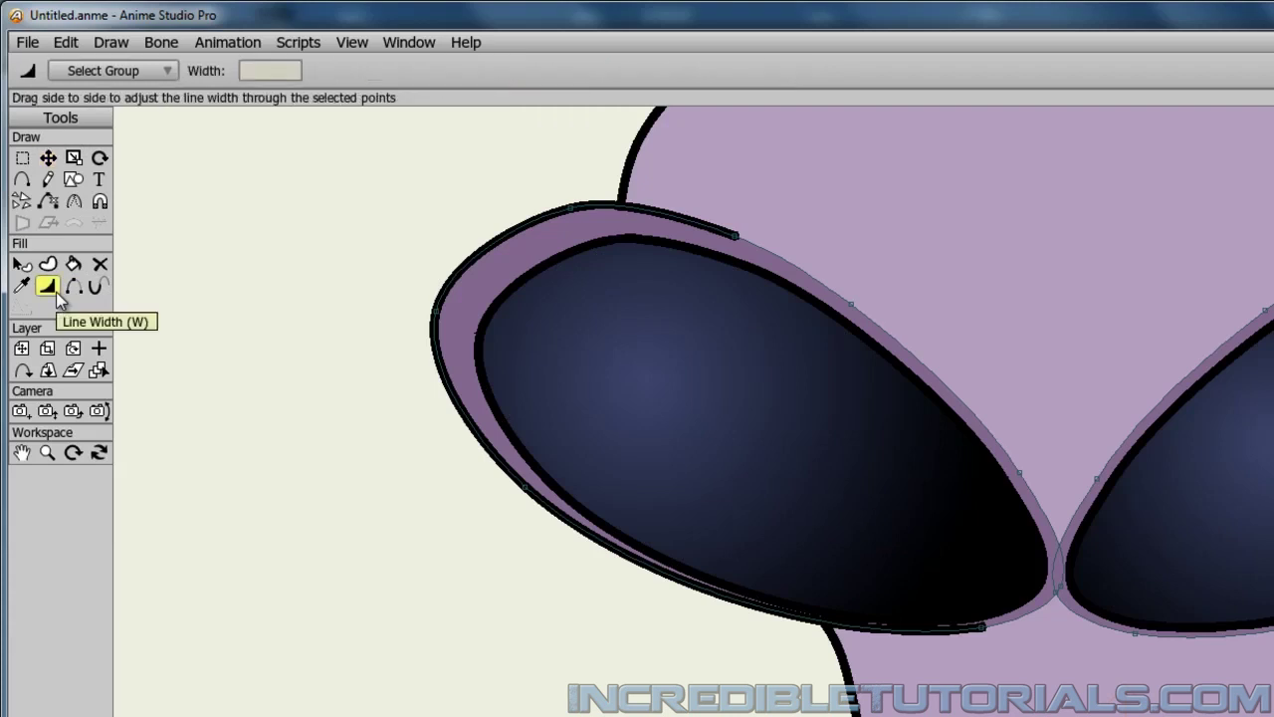
pyautogui.click(738, 237)
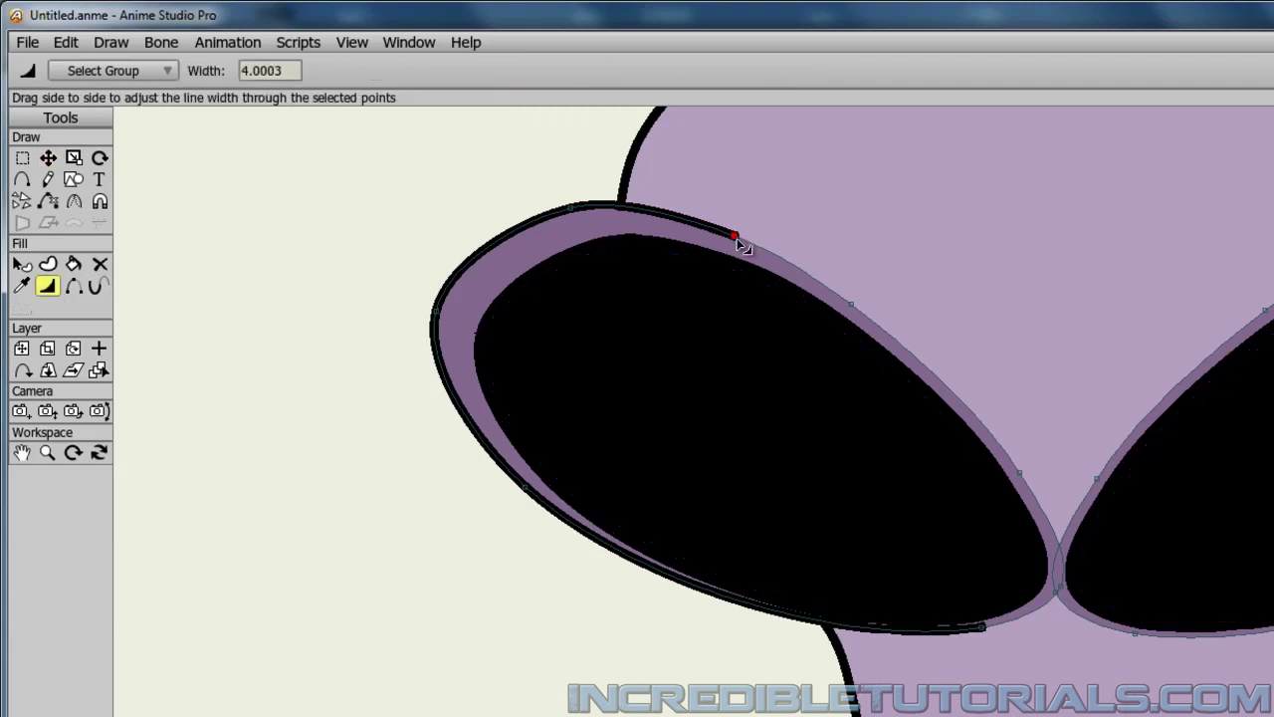
pyautogui.moveTo(284, 72); pyautogui.dragTo(244, 76)
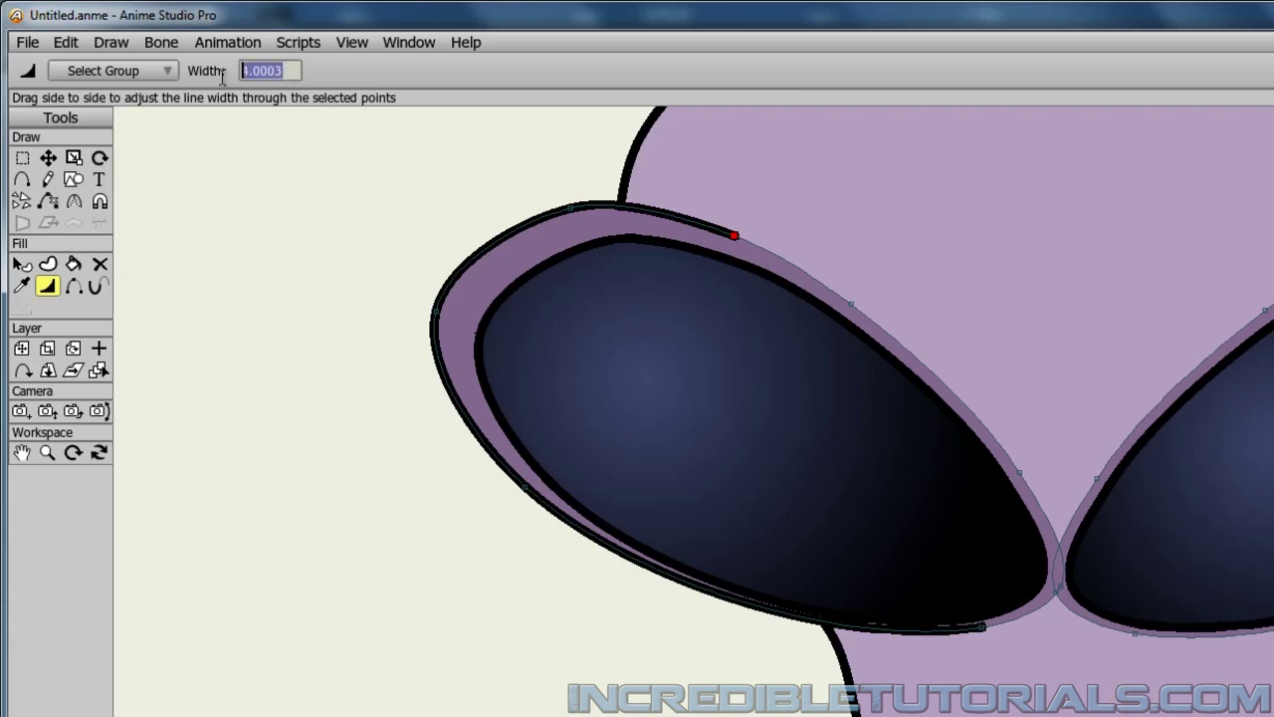
pyautogui.write('0')
pyautogui.press('Return')
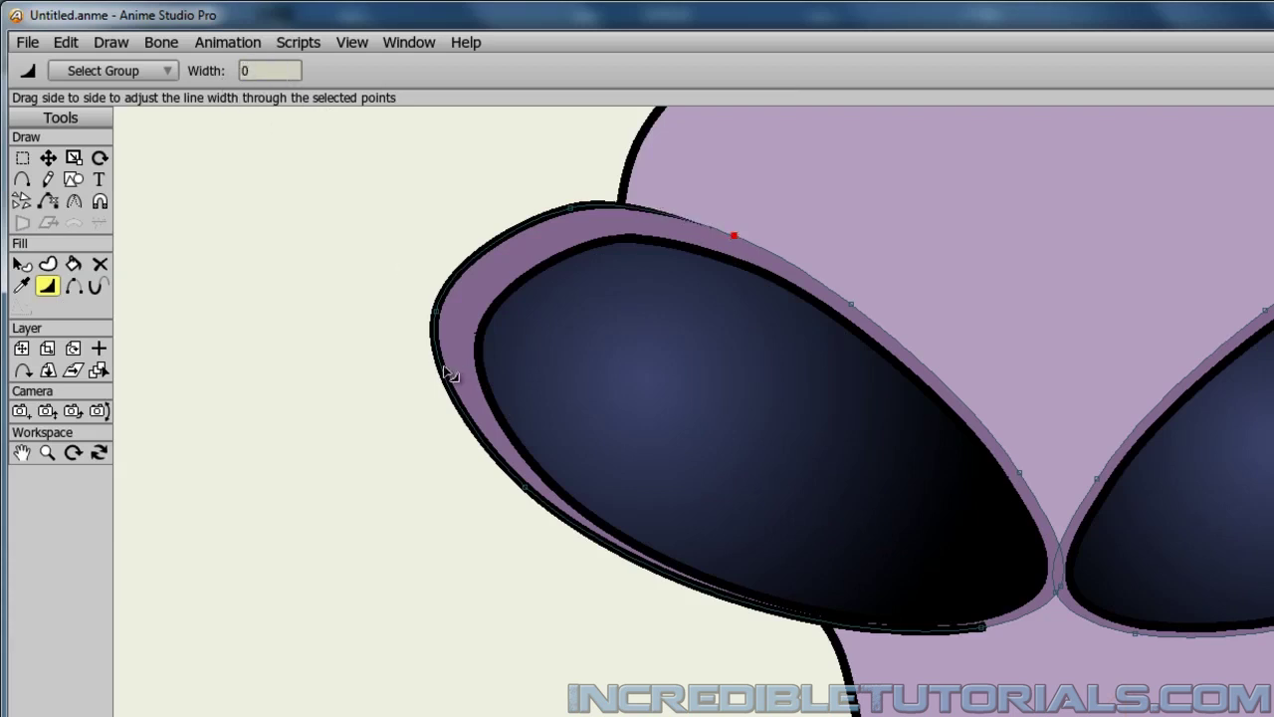
pyautogui.click(982, 626)
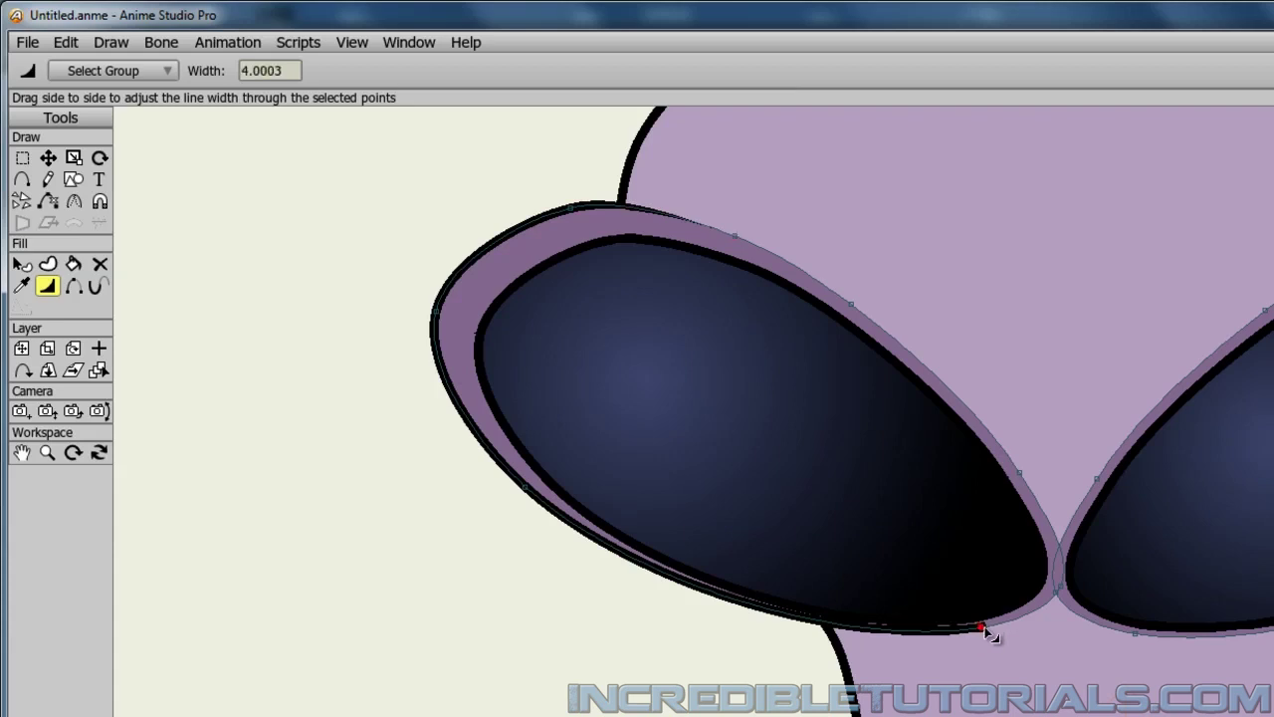
pyautogui.click(291, 70)
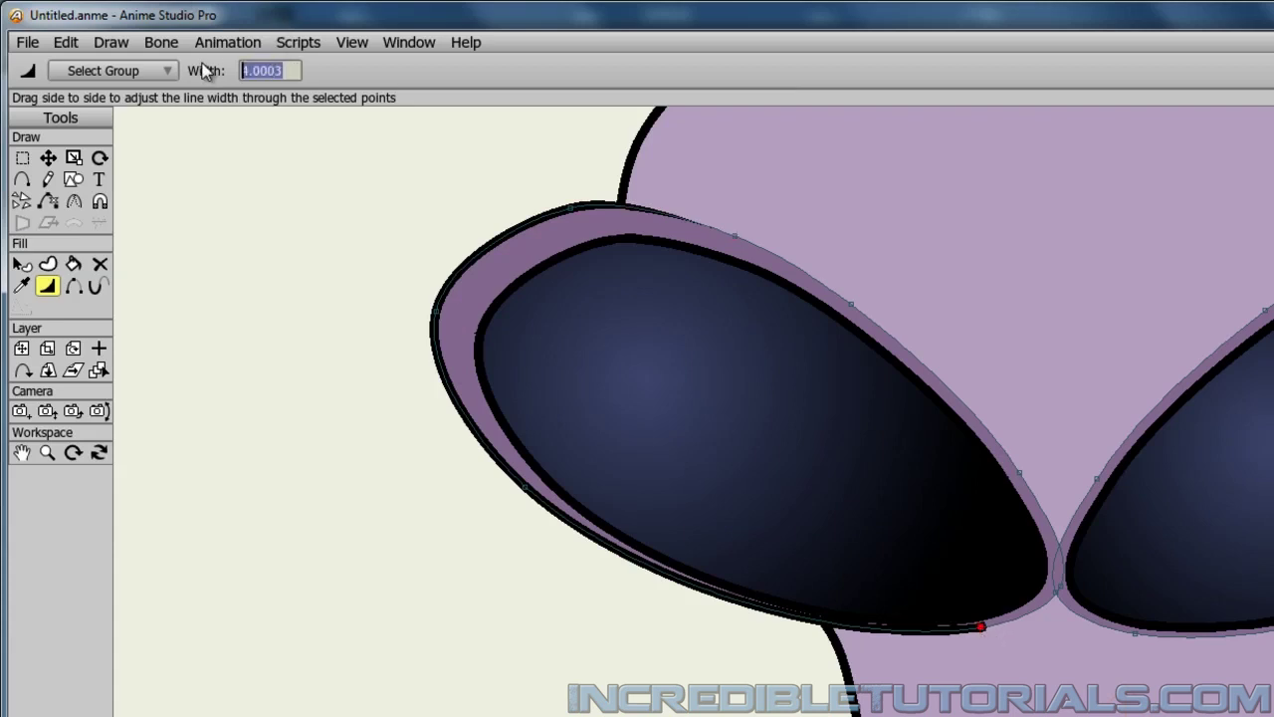
pyautogui.write('0')
pyautogui.press('Return')
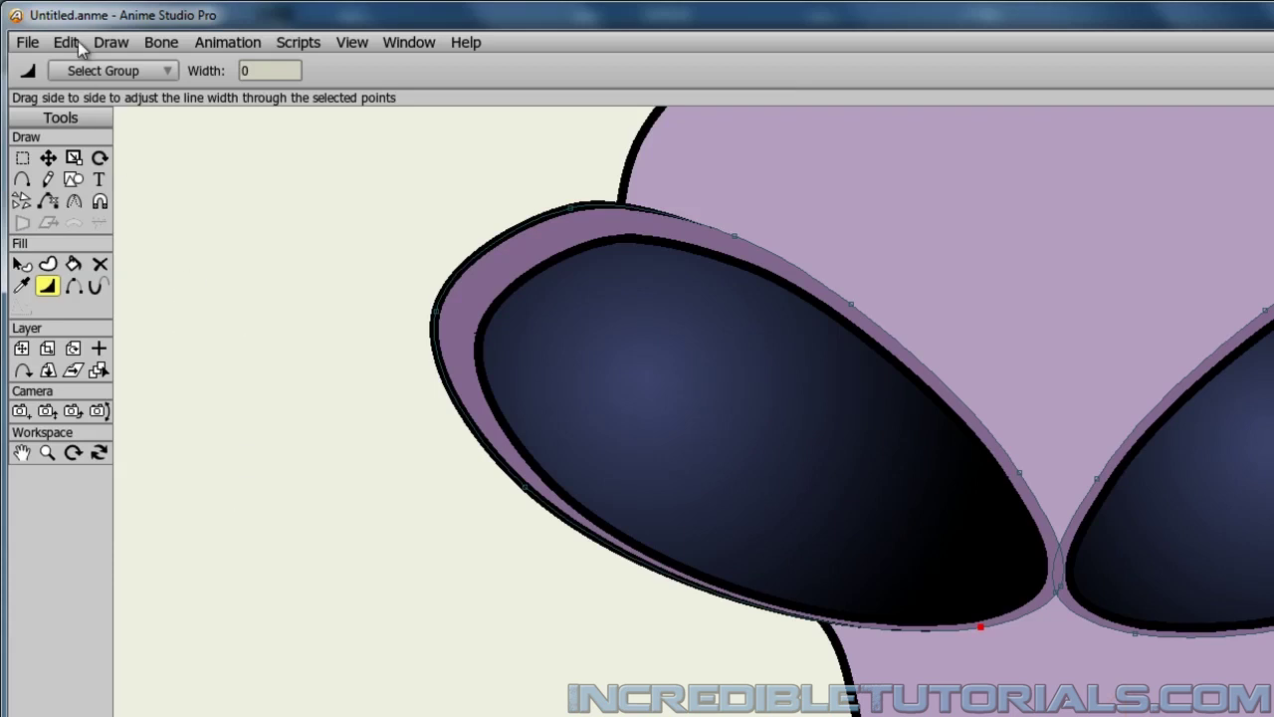
# Render a preview of the alien to check the tapered socket outline, and close it
pyautogui.click(27, 43)
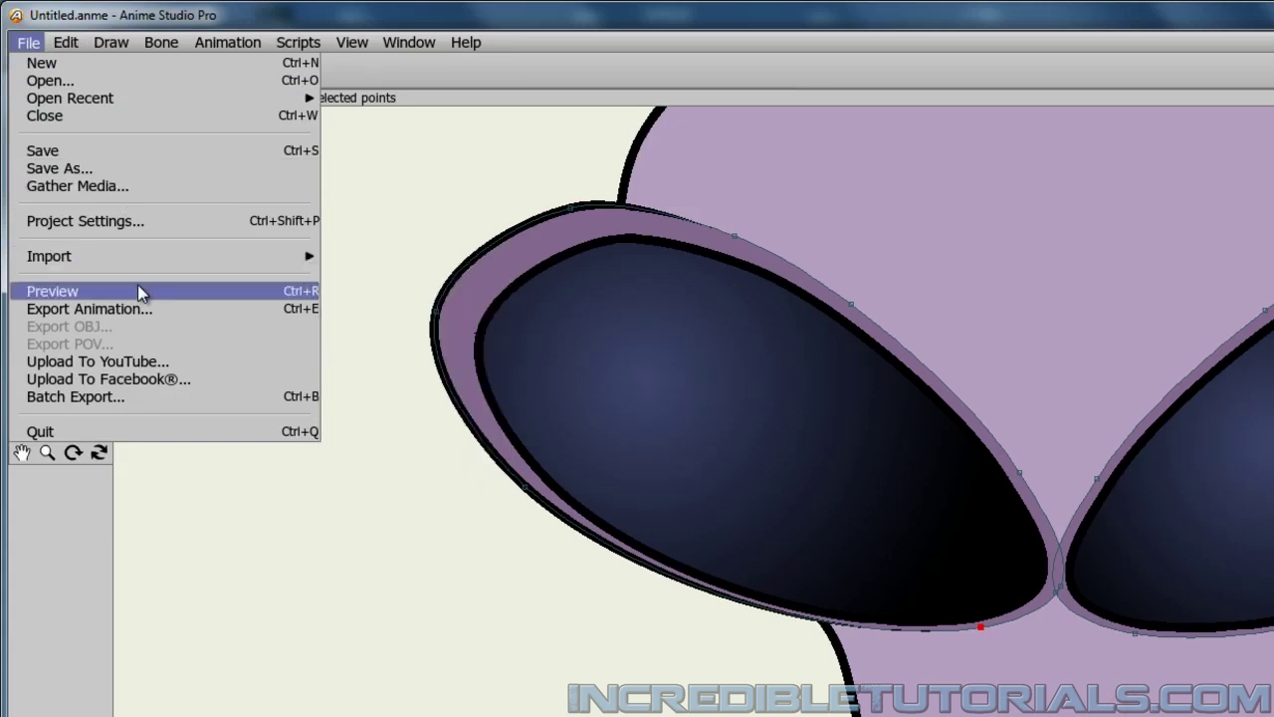
pyautogui.click(303, 294)
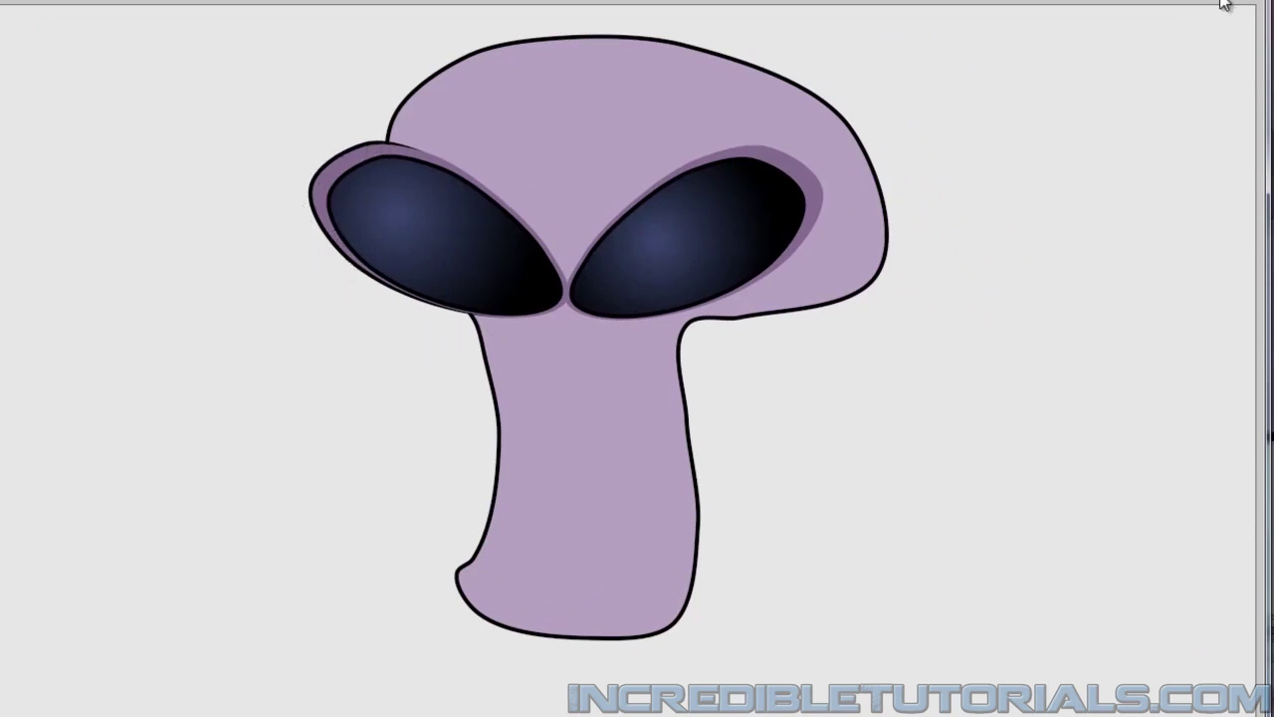
pyautogui.click(1258, 3)
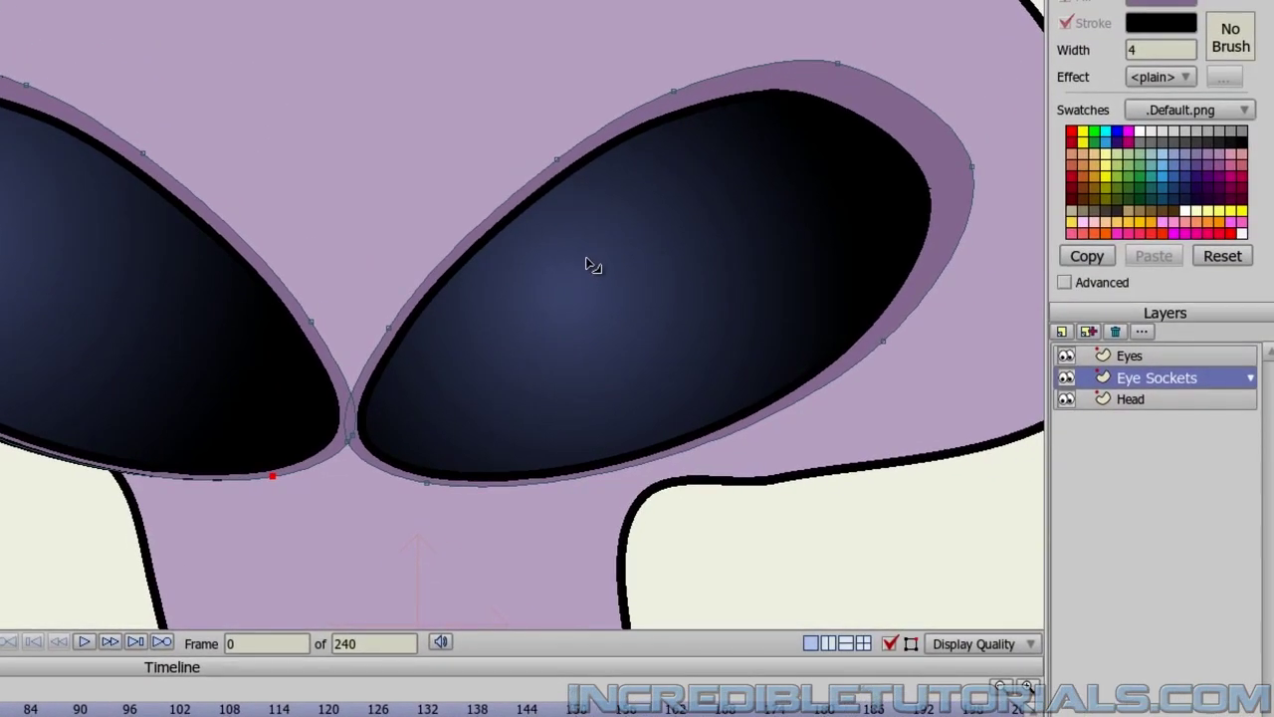
# Add a vector layer named Nose between the Eyes and Eye Sockets layers
pyautogui.click(1063, 335)
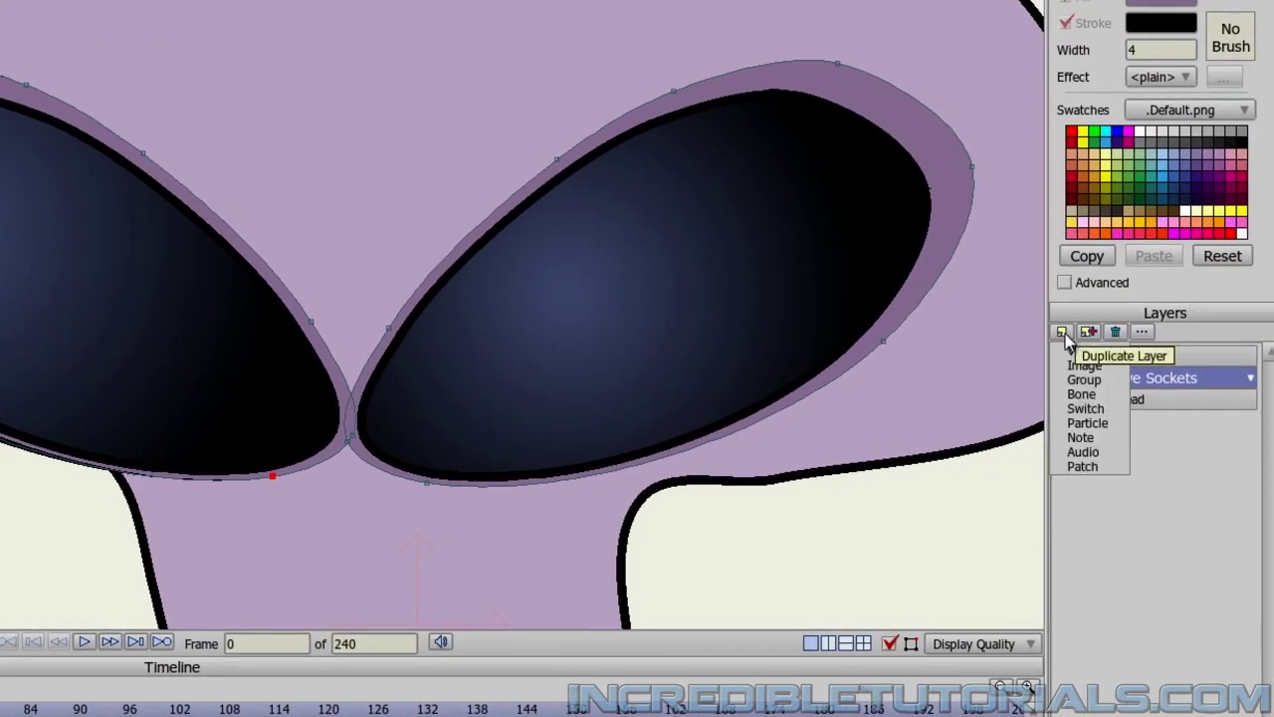
pyautogui.click(1066, 348)
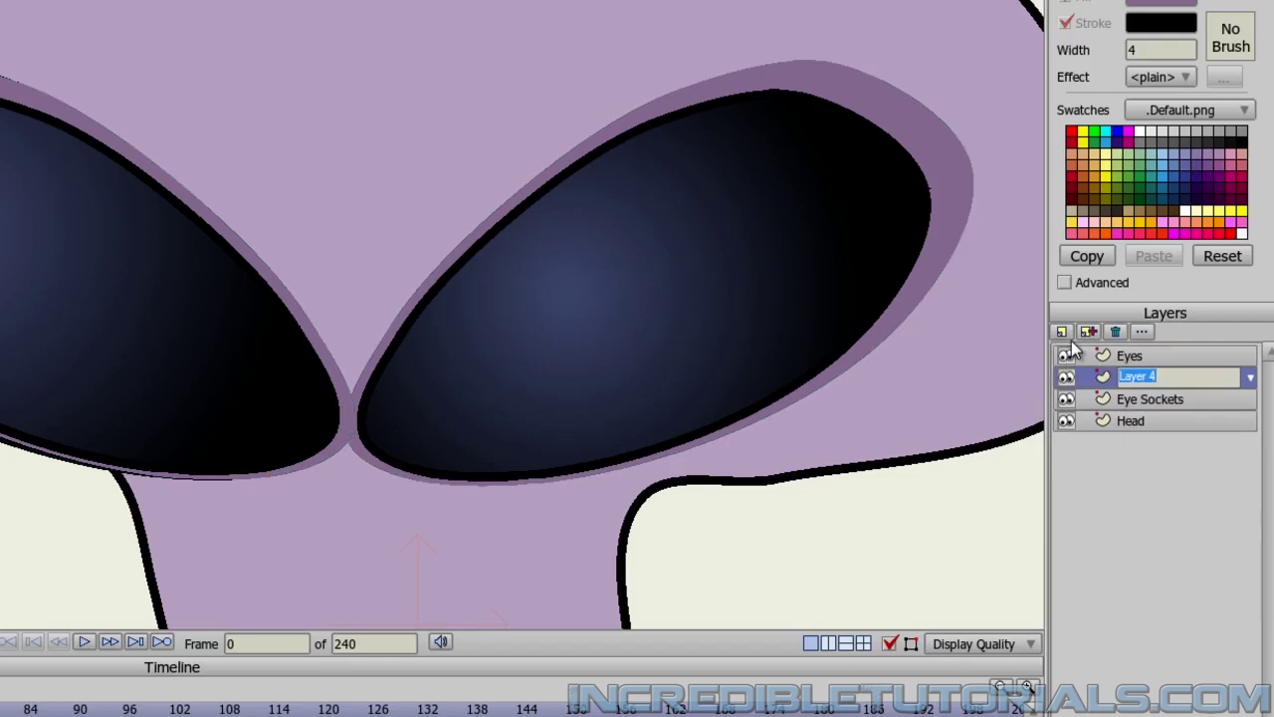
pyautogui.write('Nose')
pyautogui.press('Return')
# Draw two short slanted lines converging downward just below the meeting point of the eyes as nostrils with the Add Point tool
pyautogui.scroll(2, 431, 319)
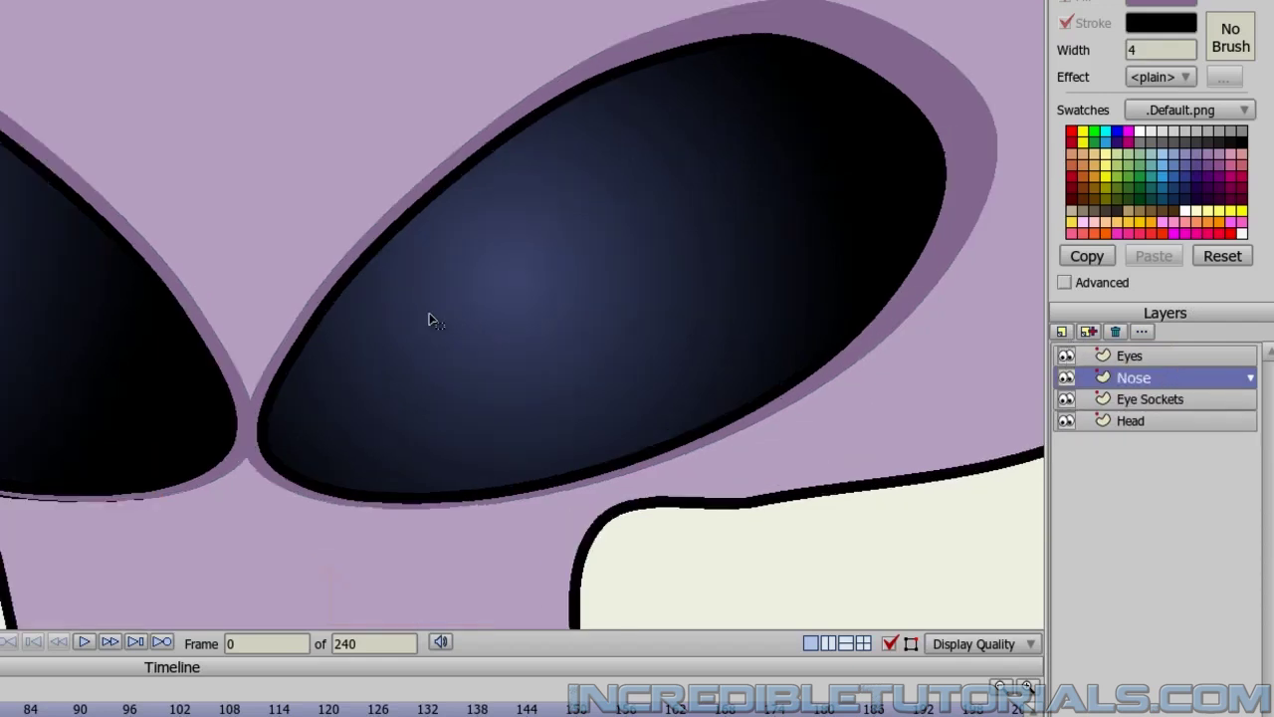
pyautogui.moveTo(497, 389)
pyautogui.mouseDown()
pyautogui.moveTo(389, 310)
pyautogui.moveTo(319, 129)
pyautogui.moveTo(370, 99)
pyautogui.mouseUp()
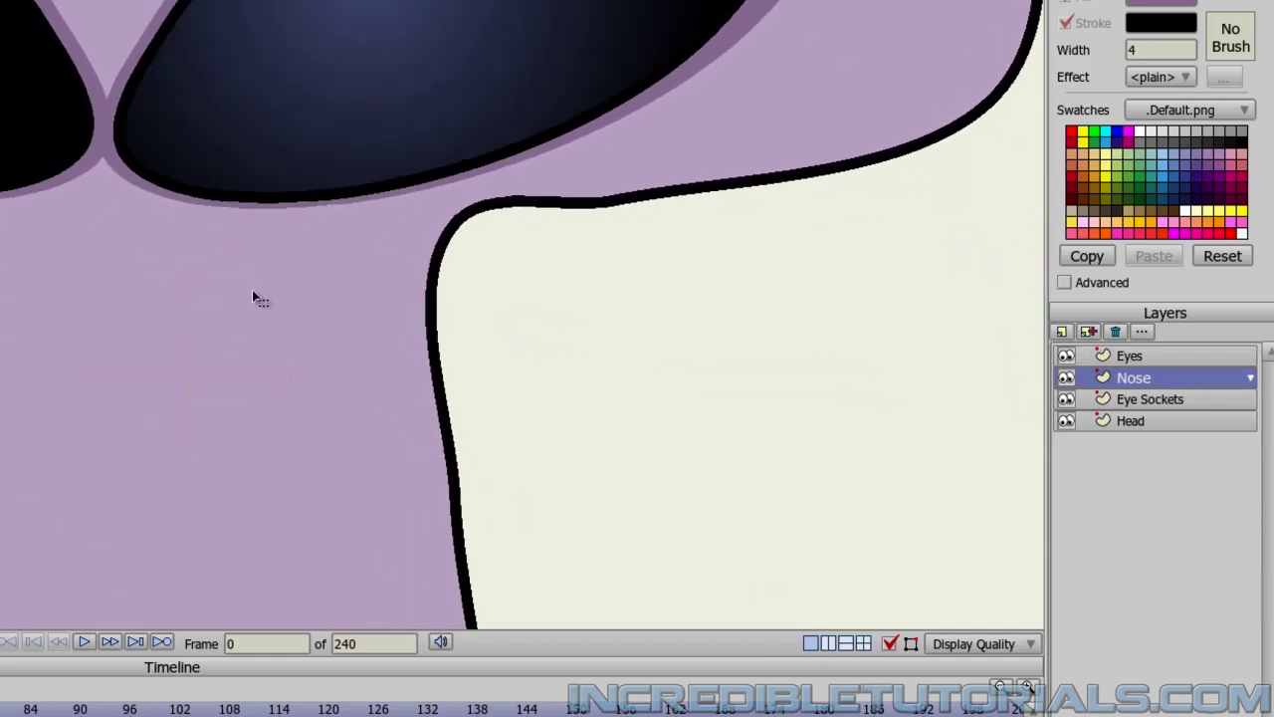
pyautogui.moveTo(251, 290); pyautogui.dragTo(332, 246)
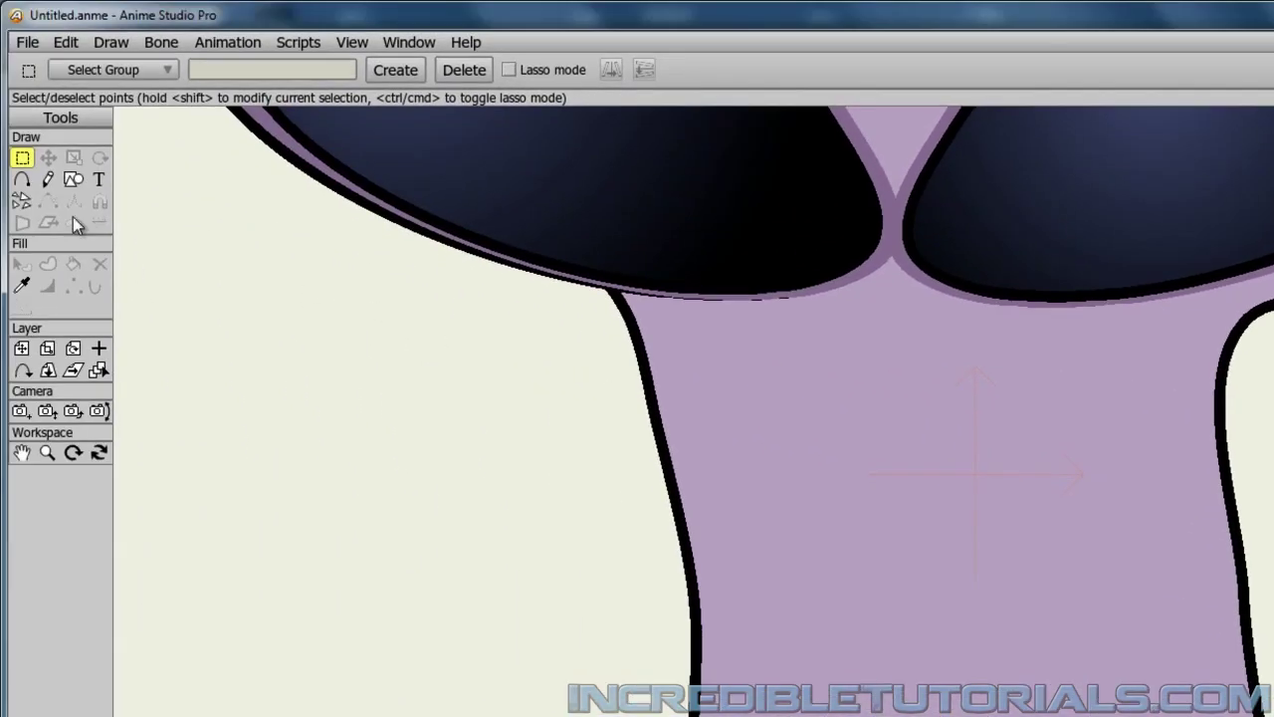
pyautogui.click(17, 185)
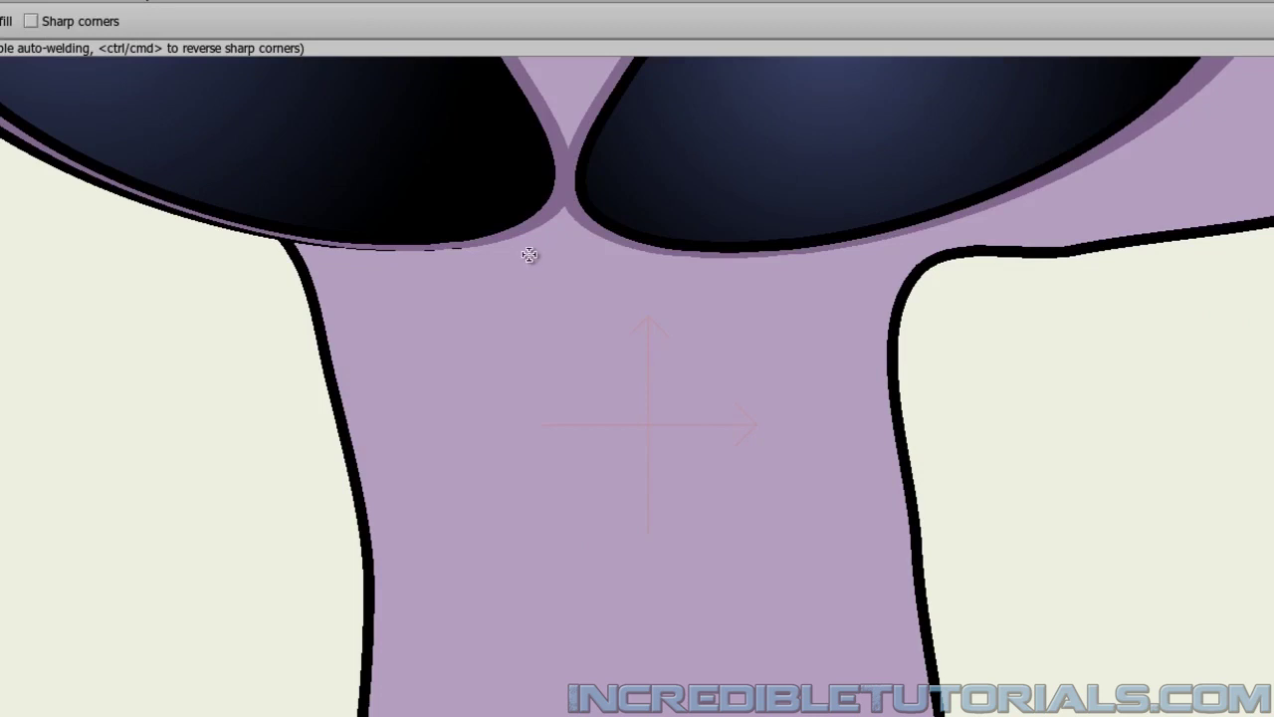
pyautogui.moveTo(524, 255); pyautogui.dragTo(558, 306)
pyautogui.moveTo(585, 305); pyautogui.dragTo(599, 283)
pyautogui.moveTo(598, 283); pyautogui.dragTo(616, 256)
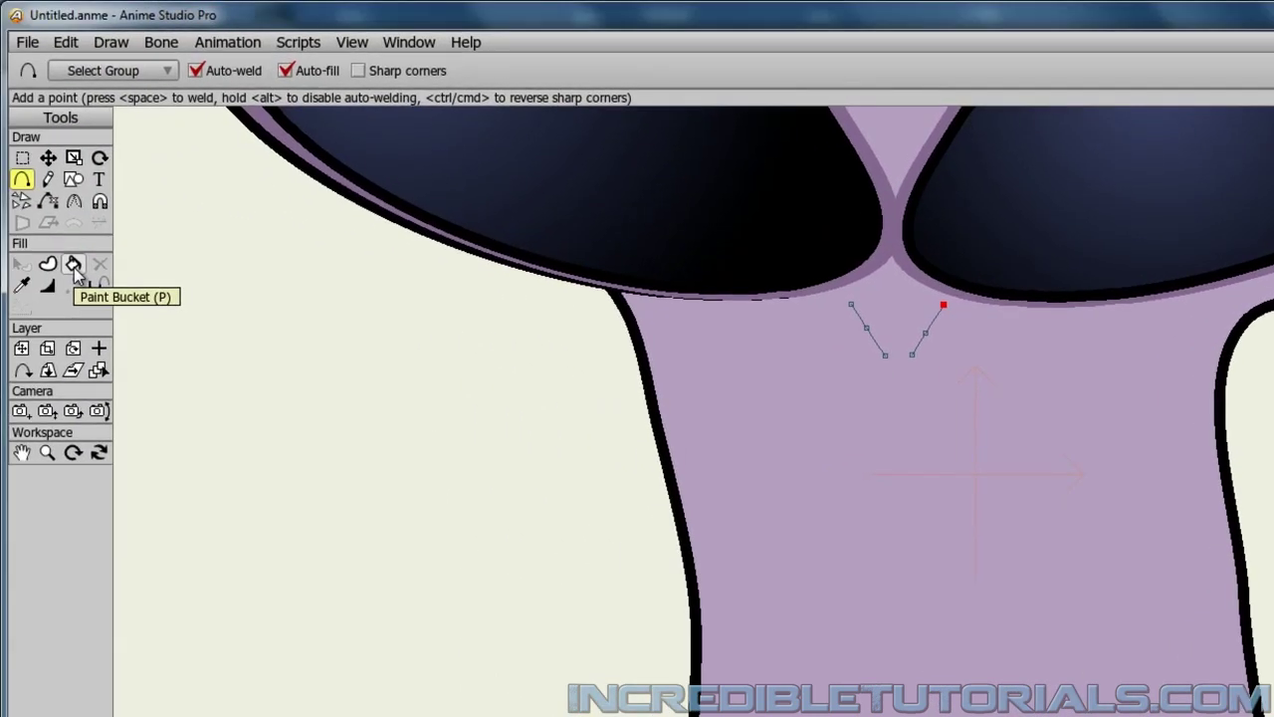
# Apply a black stroke without fill to both nostril lines with the Paint Bucket
pyautogui.click(74, 267)
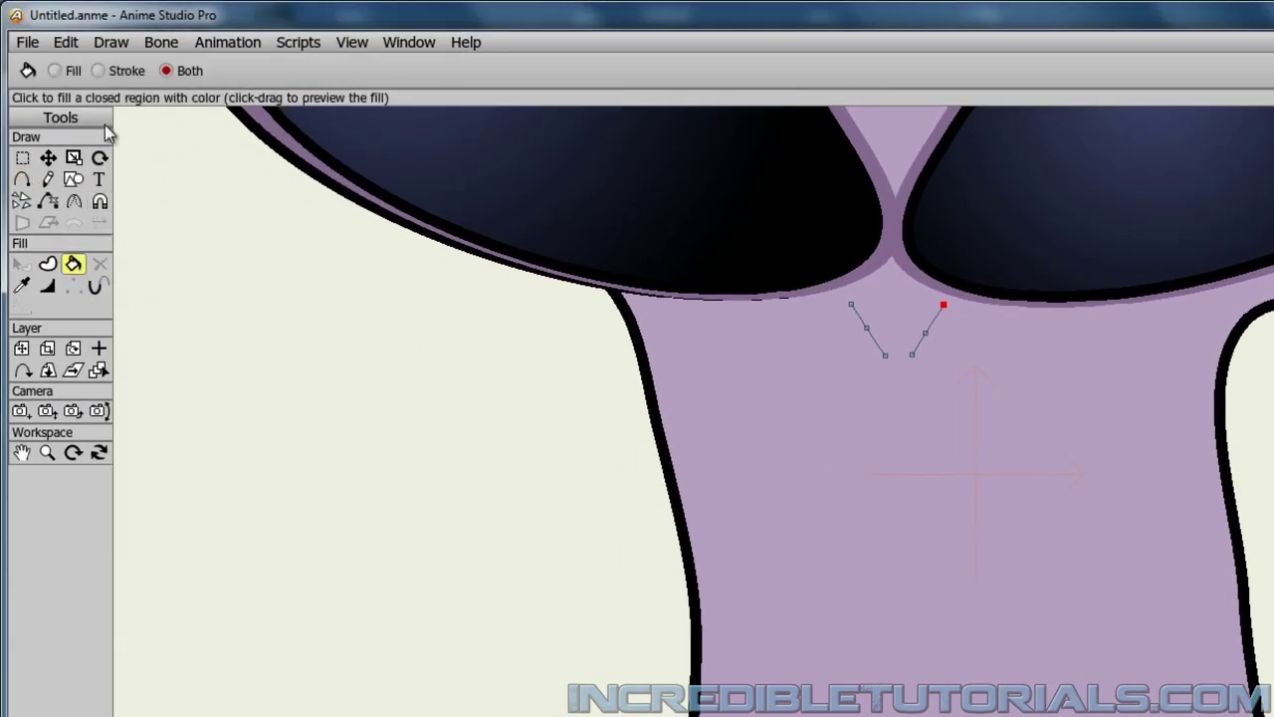
pyautogui.click(103, 71)
pyautogui.click(879, 344)
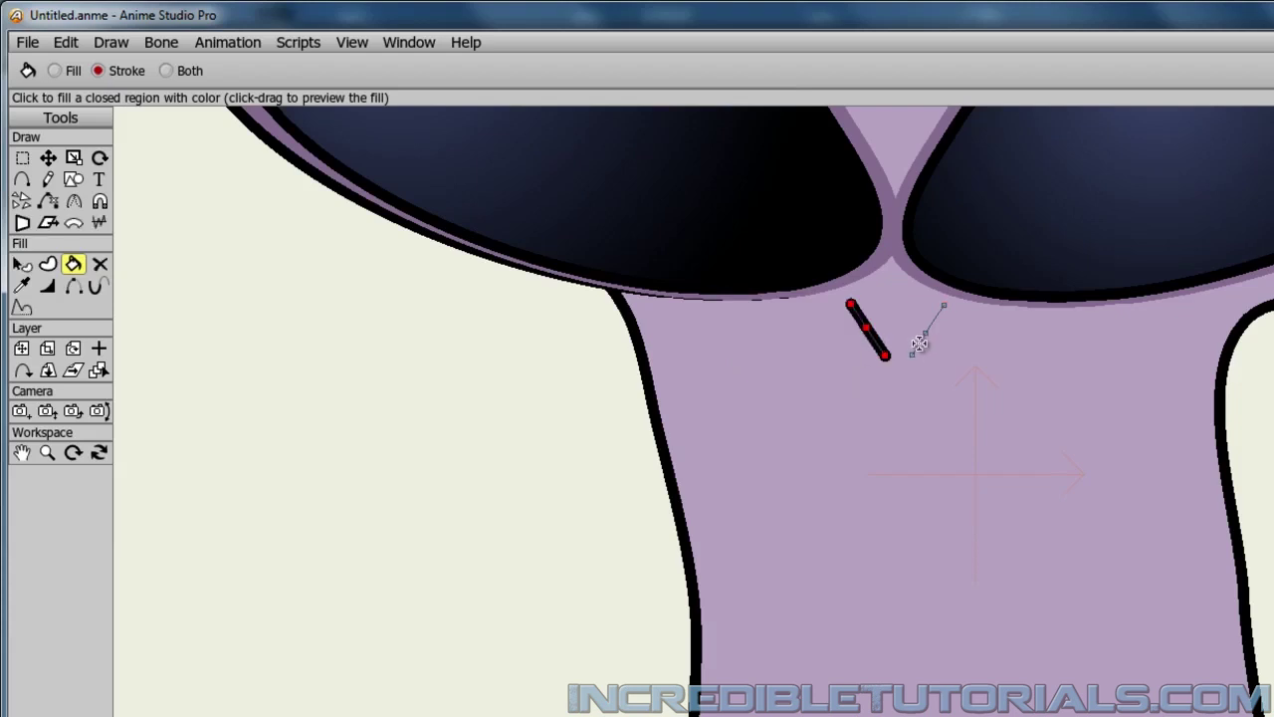
pyautogui.click(913, 348)
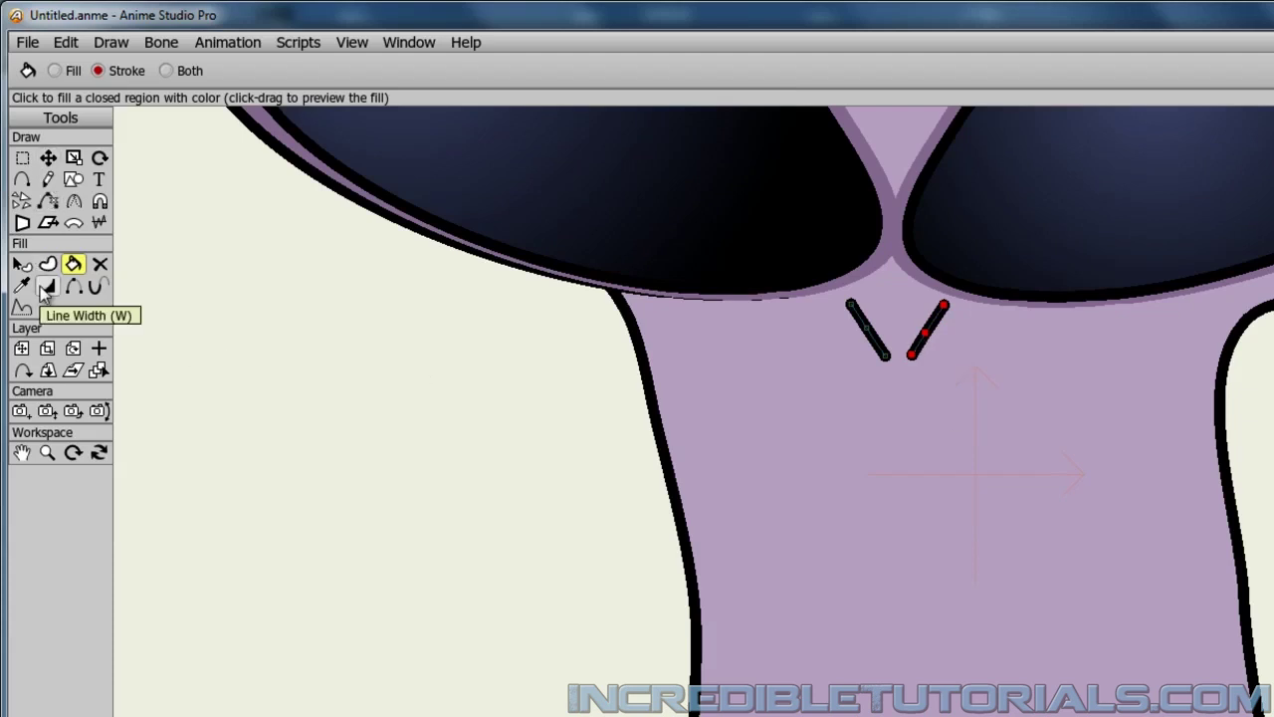
# Taper the left nostril line by setting the line width of its lower end point to 0
pyautogui.click(43, 289)
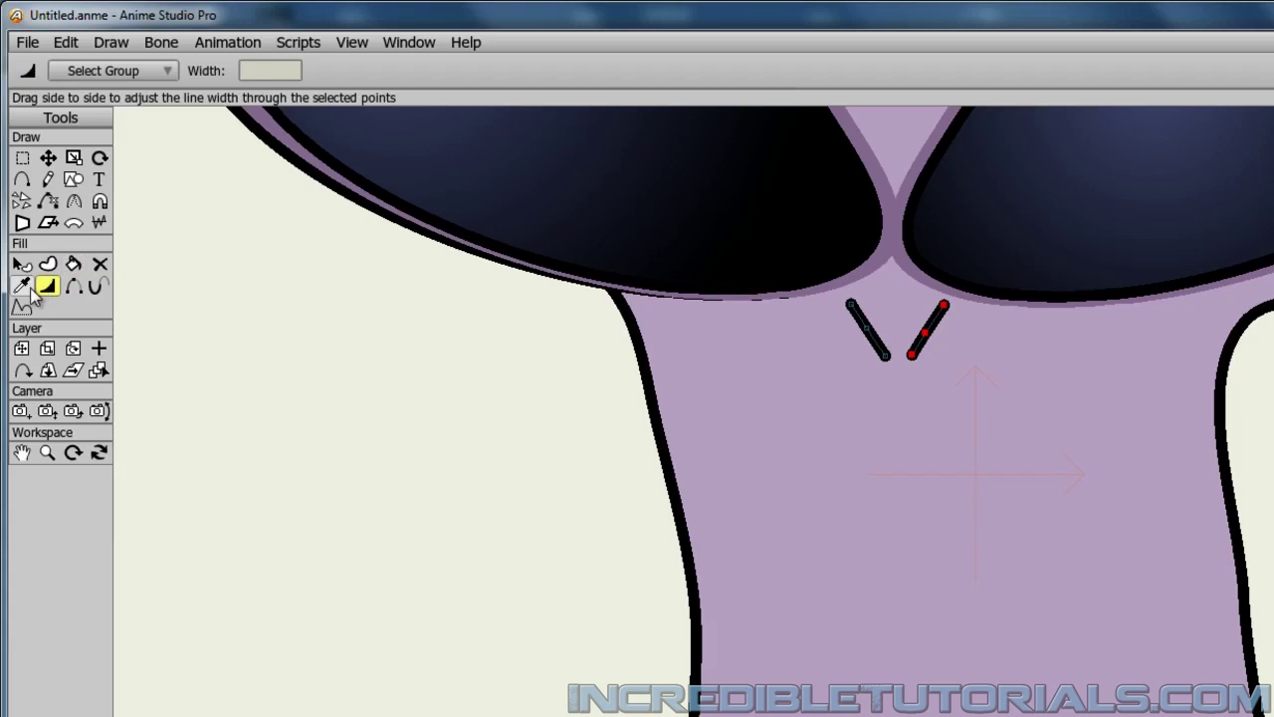
pyautogui.click(890, 362)
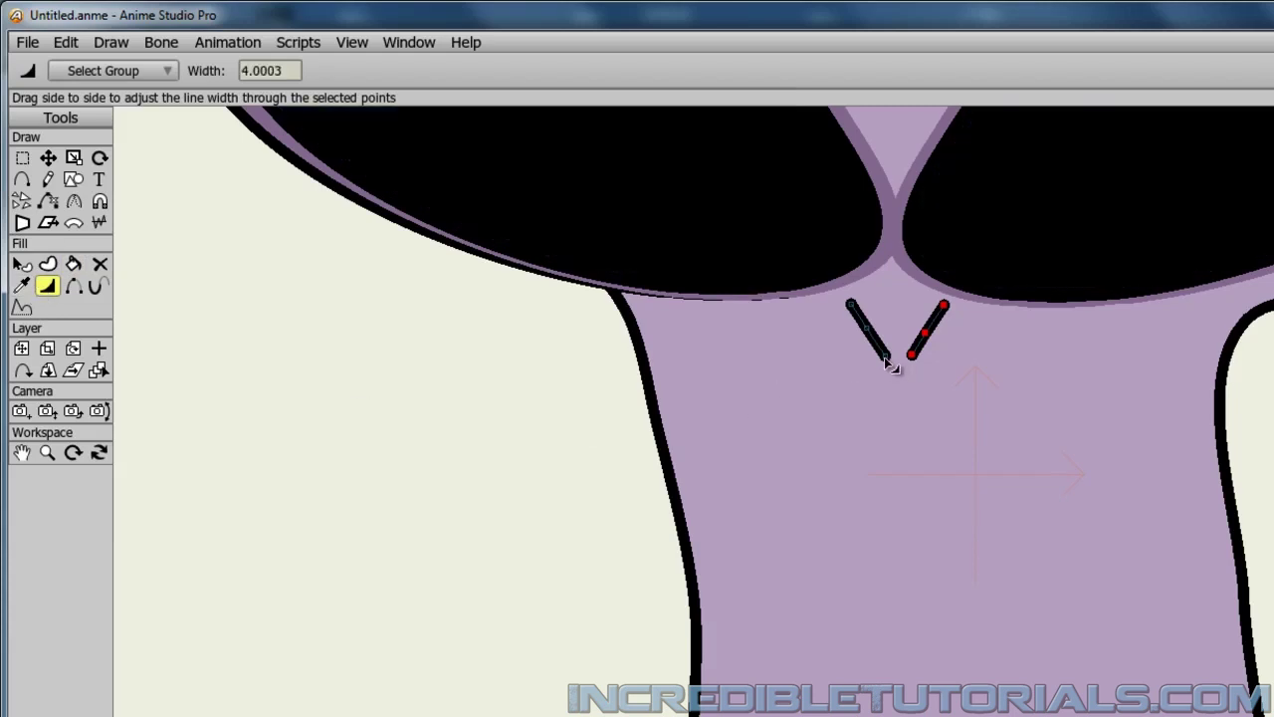
pyautogui.click(48, 157)
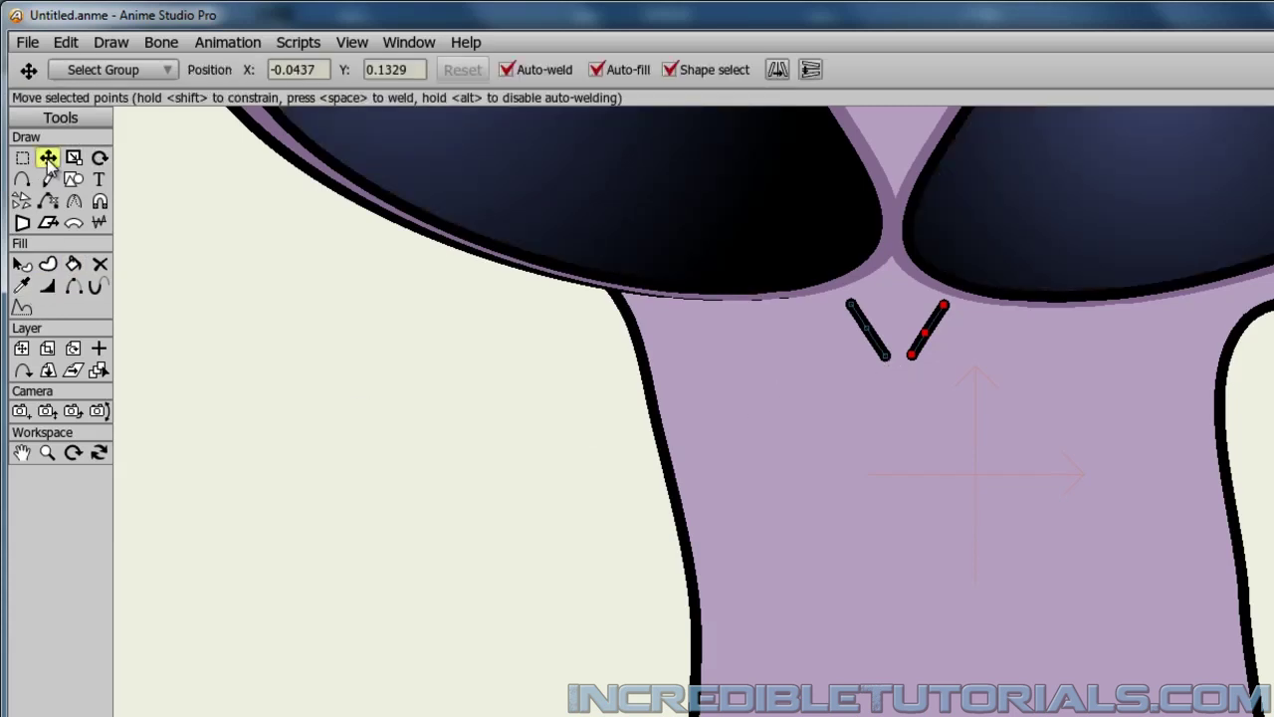
pyautogui.click(48, 286)
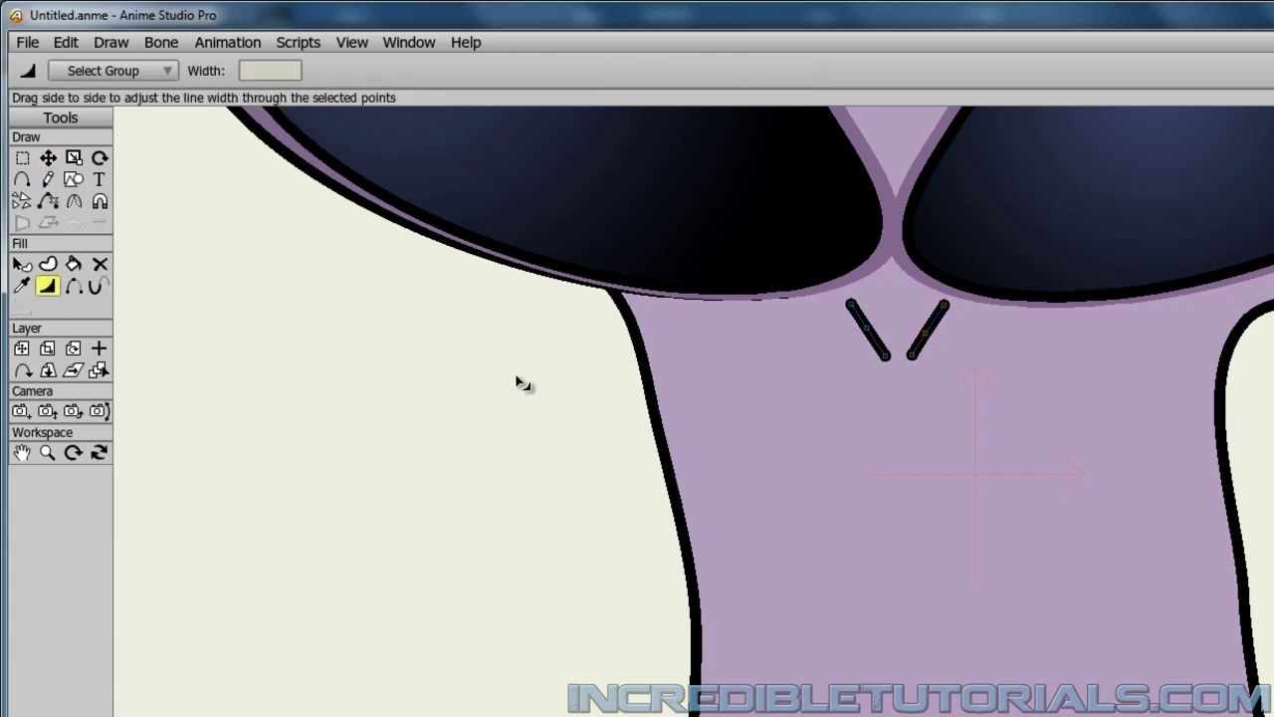
pyautogui.click(888, 358)
pyautogui.moveTo(294, 69); pyautogui.dragTo(231, 70)
pyautogui.write('0')
pyautogui.press('Return')
# Taper the right nostril line to match, giving its lower end point a line width of 0
pyautogui.click(914, 356)
pyautogui.moveTo(297, 72); pyautogui.dragTo(182, 78)
pyautogui.write('9')
pyautogui.press('Return')
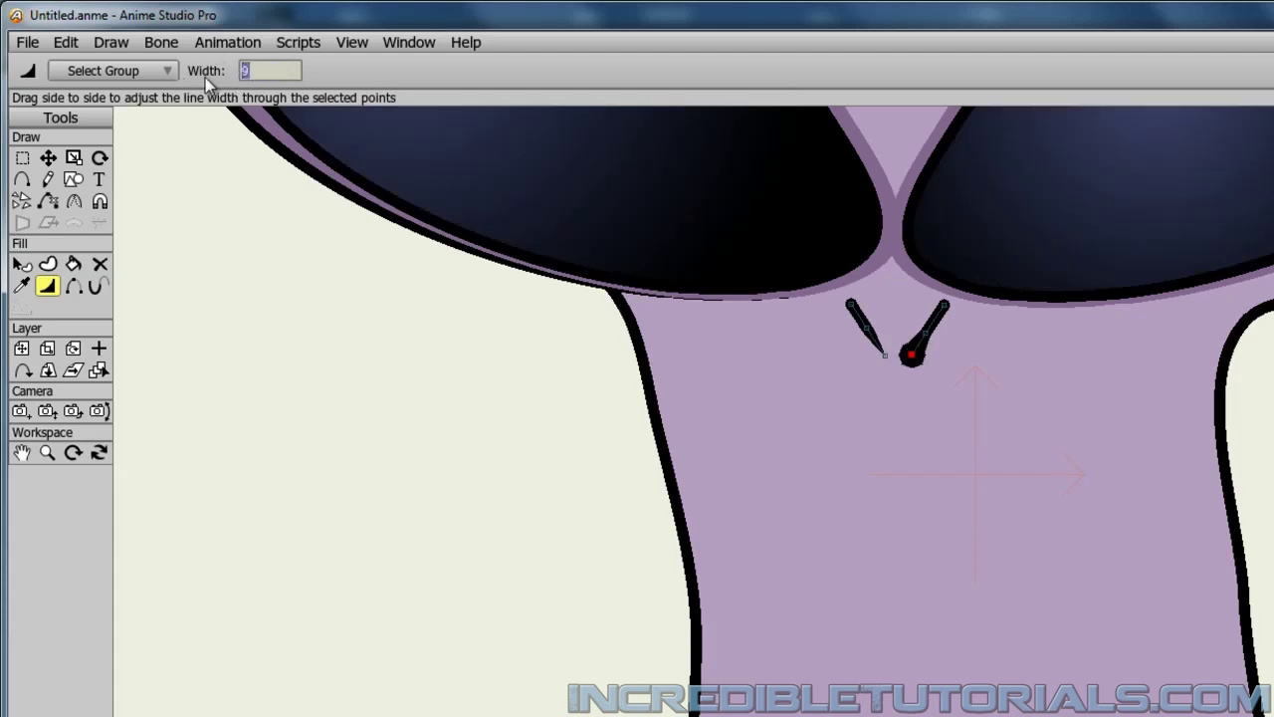
pyautogui.write('0')
pyautogui.press('Return')
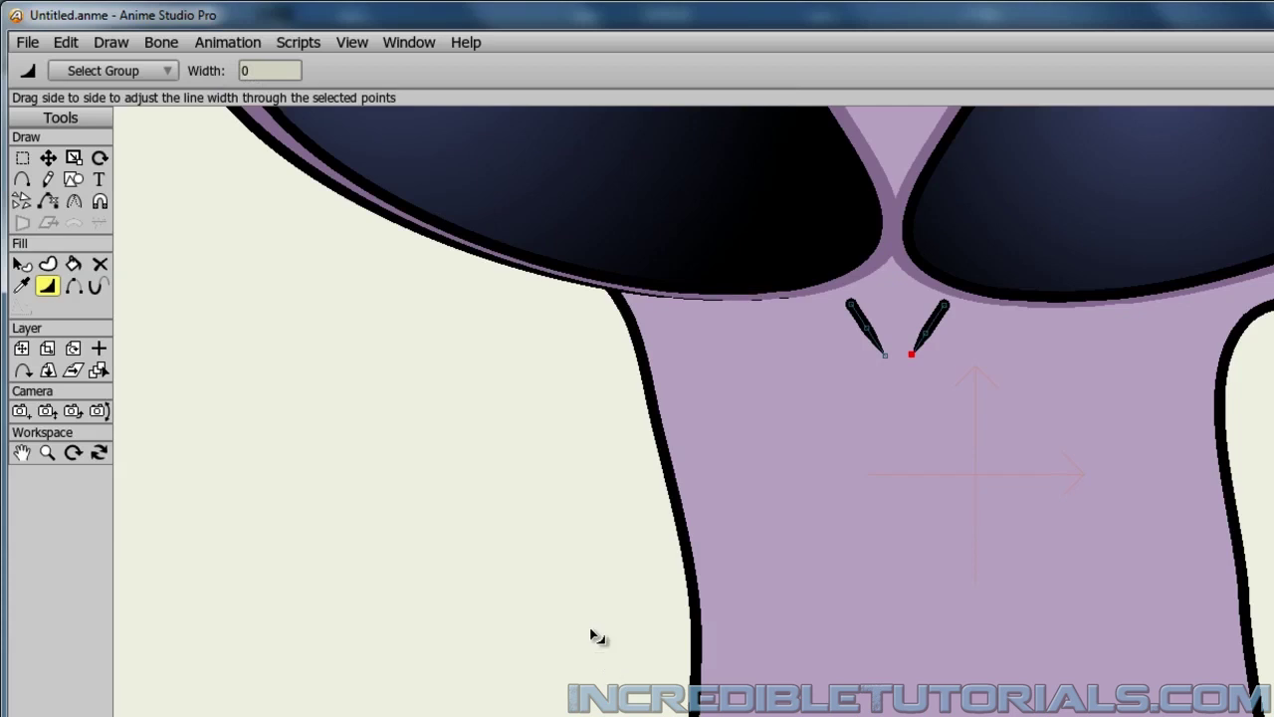
pyautogui.scroll(-3, 597, 617)
pyautogui.scroll(-3, 617, 605)
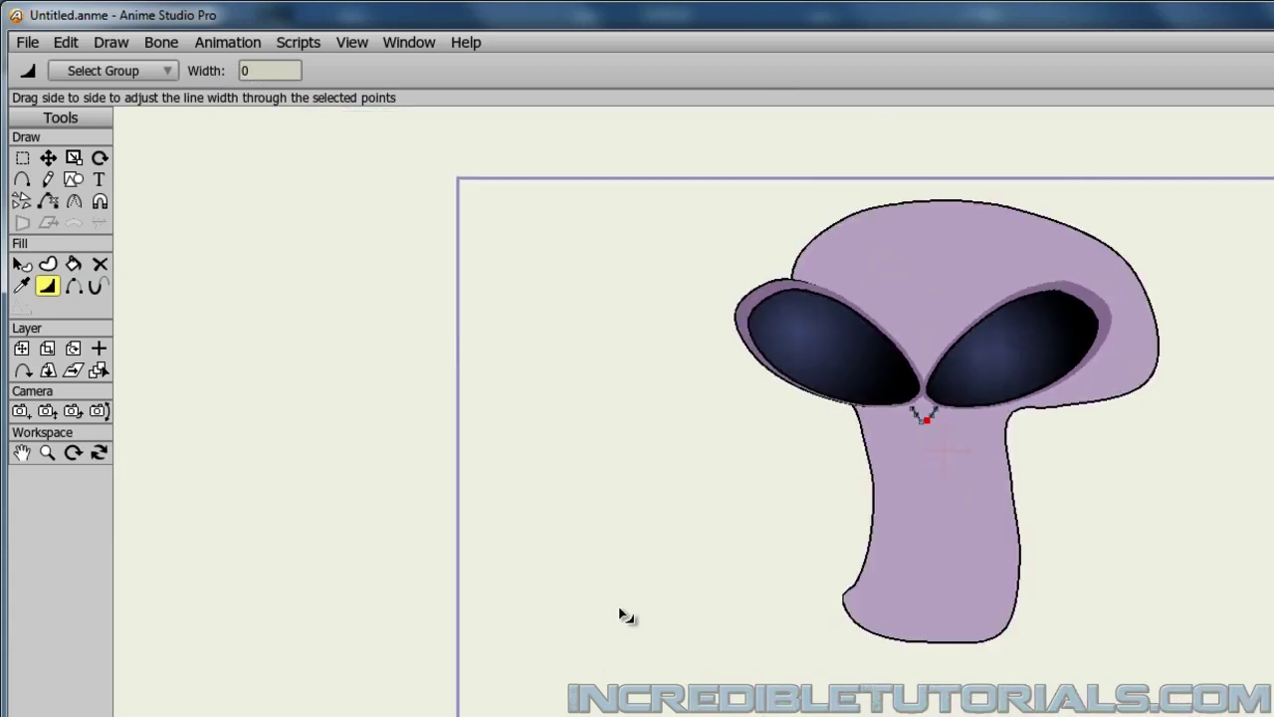
pyautogui.scroll(5, 619, 610)
pyautogui.scroll(6, 625, 615)
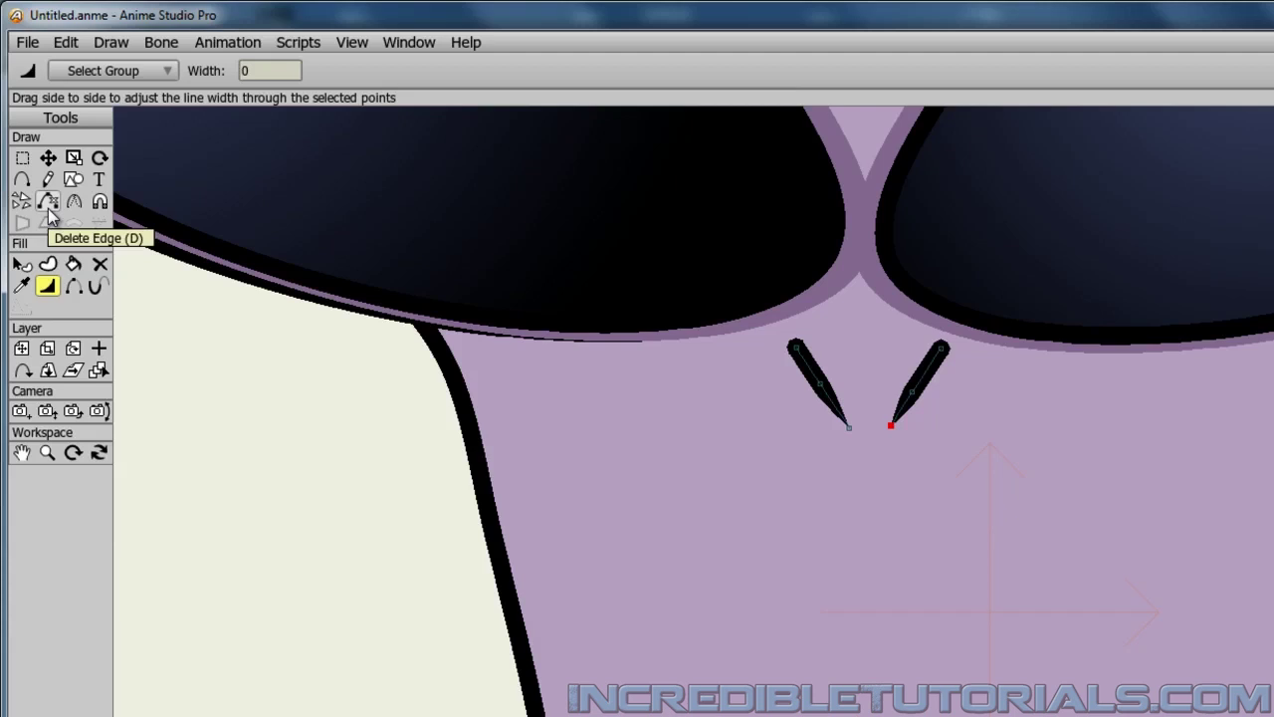
# Delete the middle point of both nostril lines so each tapers evenly from its upper end to its lower end
pyautogui.click(48, 159)
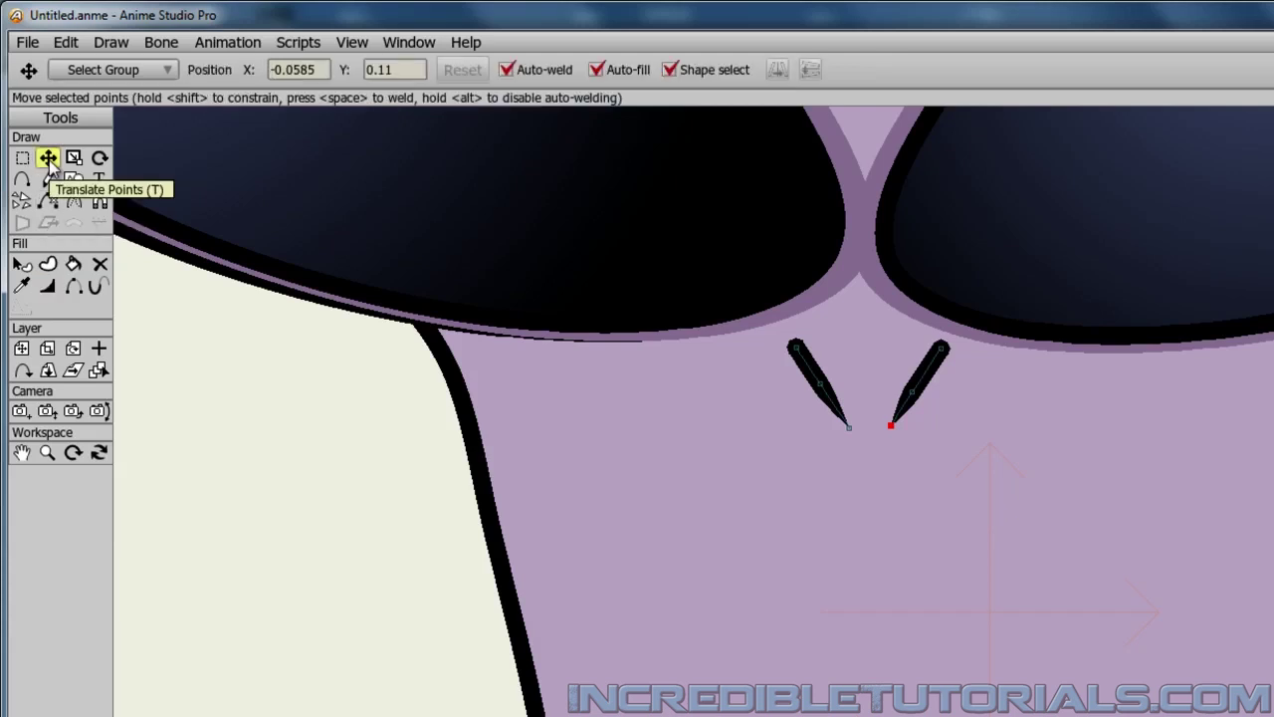
pyautogui.click(820, 384)
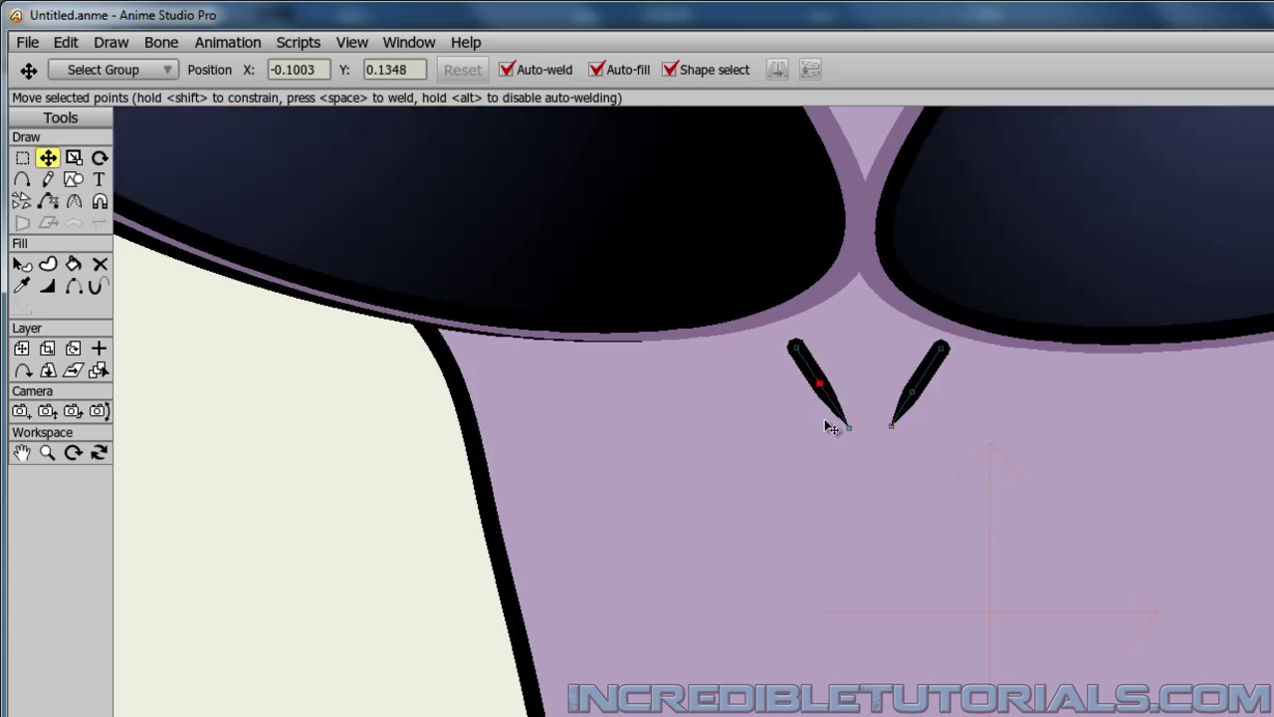
pyautogui.click(912, 391)
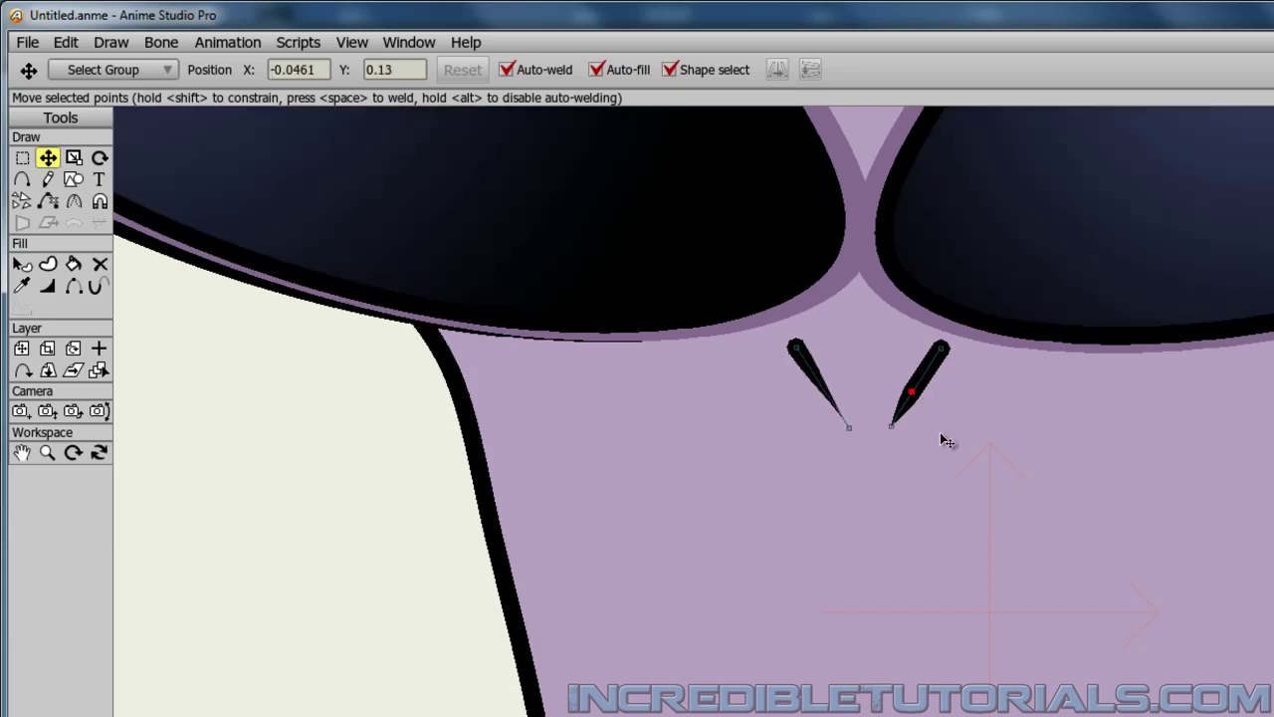
pyautogui.click(940, 435)
pyautogui.scroll(-2, 935, 440)
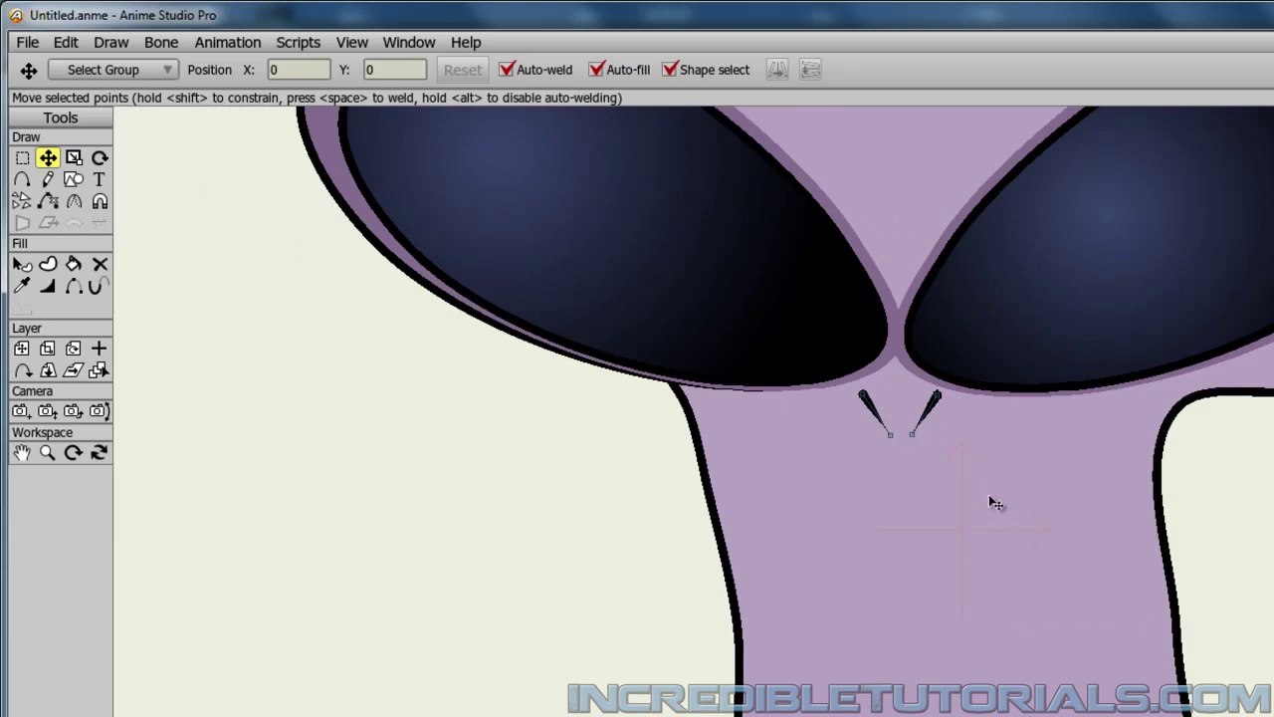
pyautogui.scroll(2, 1017, 517)
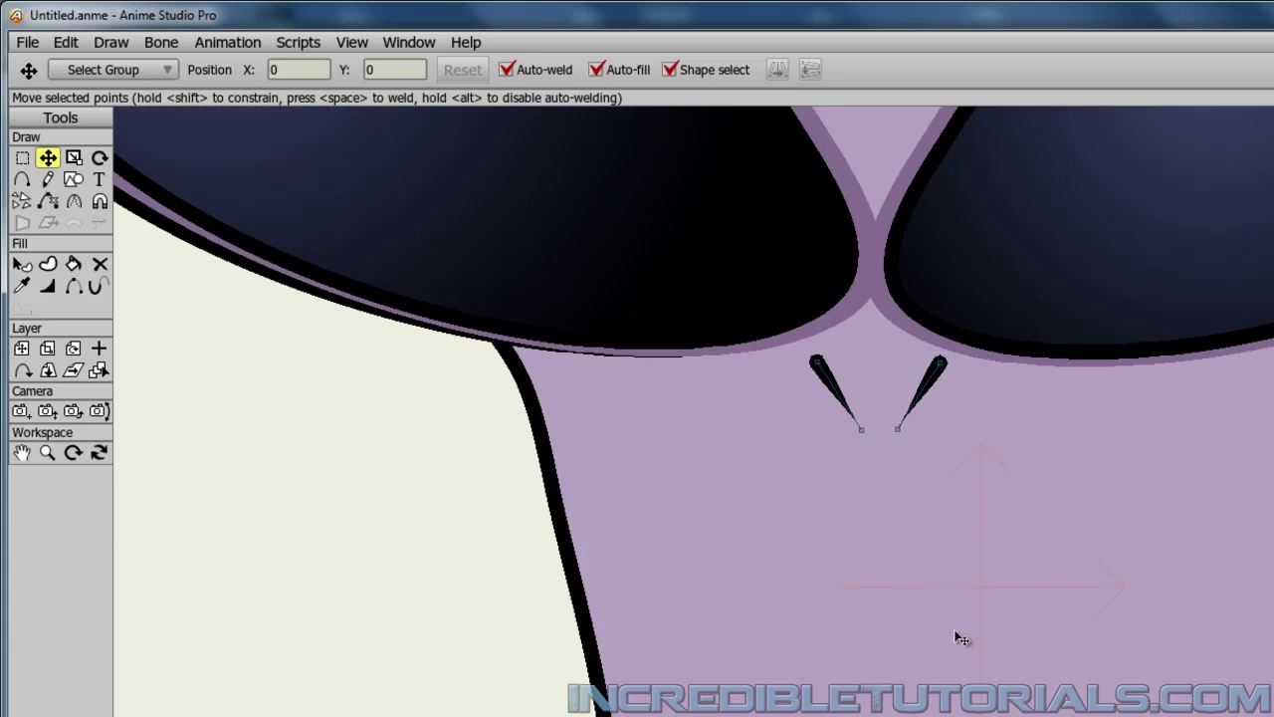
pyautogui.scroll(-3, 959, 638)
pyautogui.scroll(2, 959, 638)
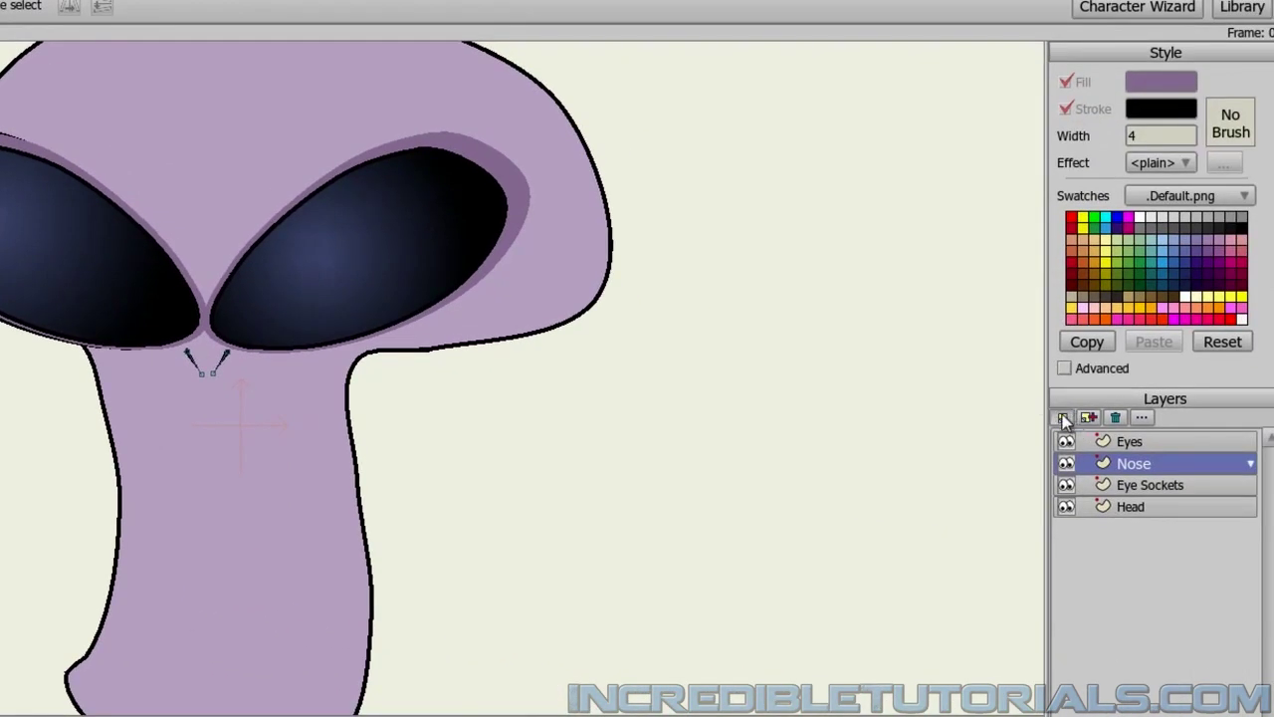
# Add a new vector layer named Mouth above the Nose layer
pyautogui.click(1063, 418)
pyautogui.click(1070, 436)
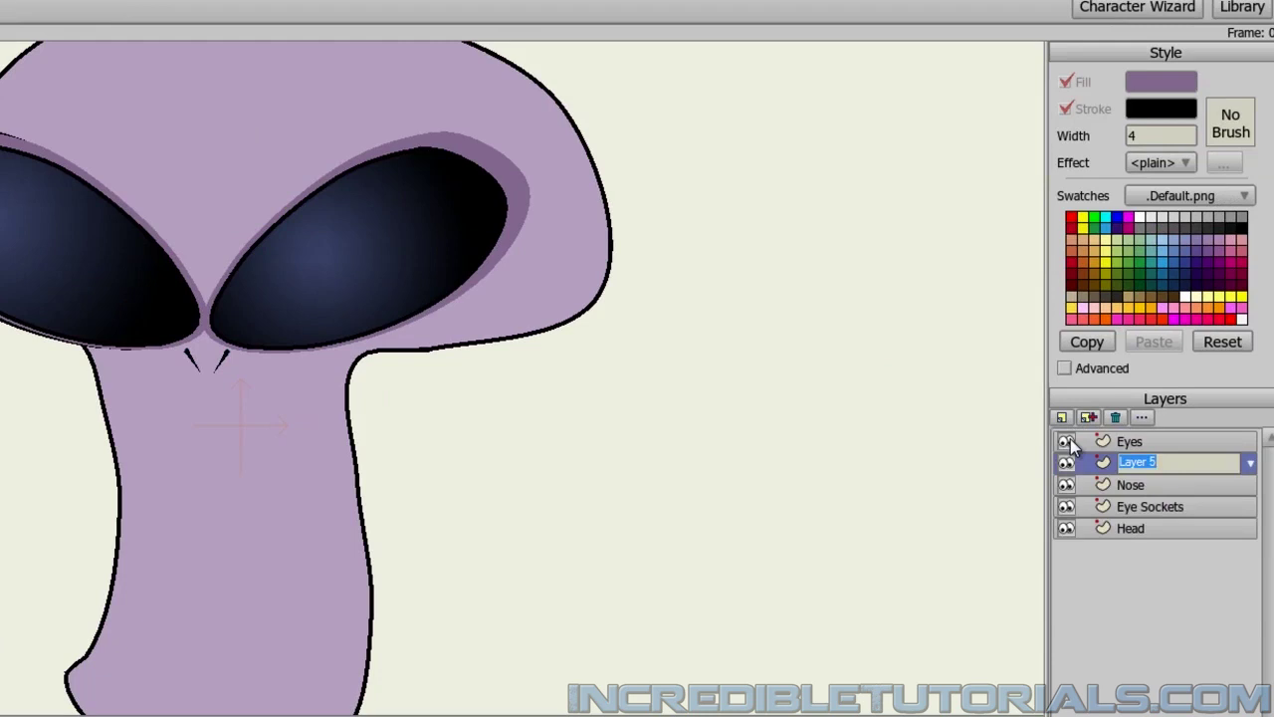
pyautogui.write('Mouth')
pyautogui.press('Return')
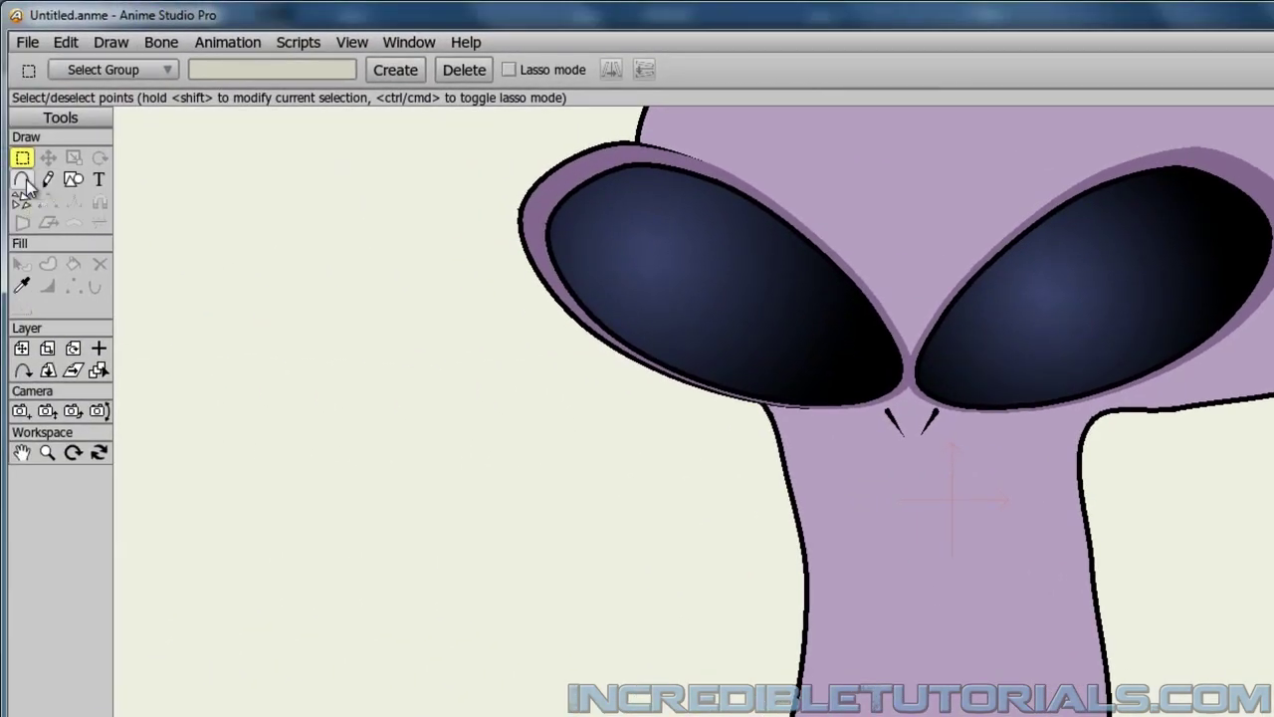
# Draw a gently arched five-point mouth line across the lower face with Add Point and apply a black stroke with the Paint Bucket
pyautogui.click(22, 180)
pyautogui.moveTo(506, 560); pyautogui.dragTo(418, 432)
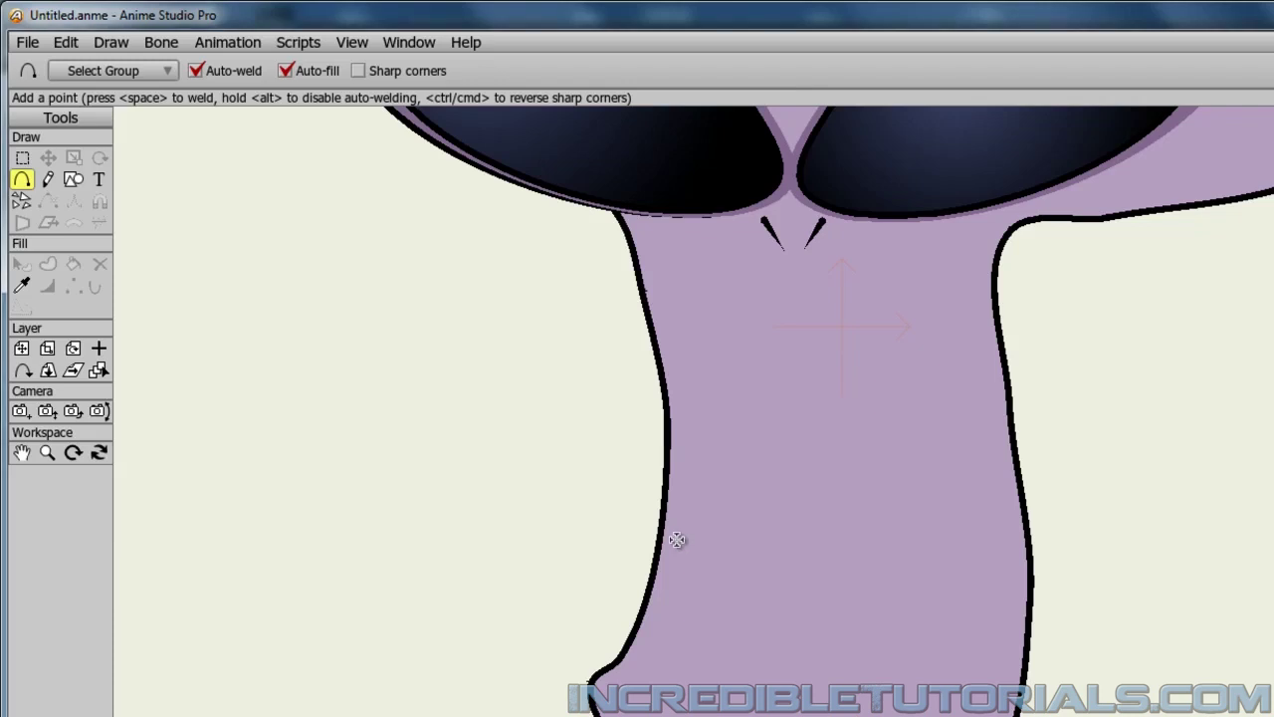
pyautogui.moveTo(677, 540)
pyautogui.mouseDown()
pyautogui.moveTo(795, 513)
pyautogui.moveTo(975, 535)
pyautogui.mouseUp()
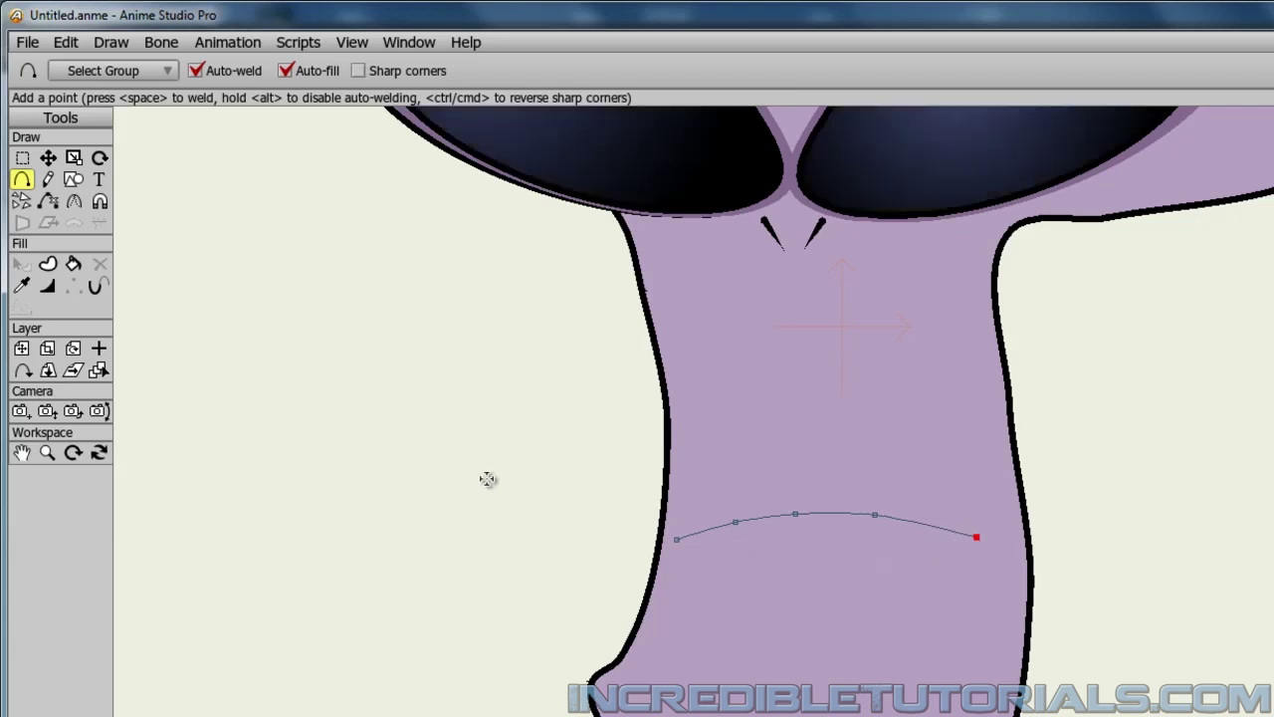
pyautogui.click(72, 265)
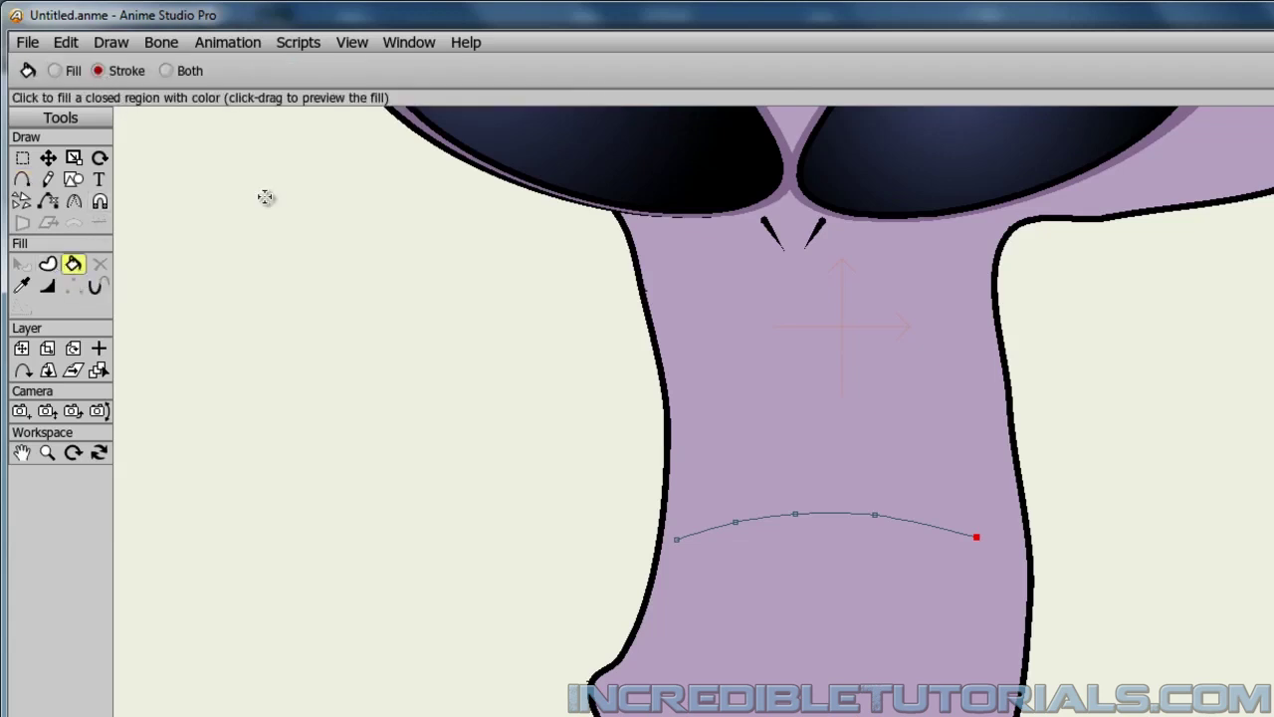
pyautogui.click(776, 519)
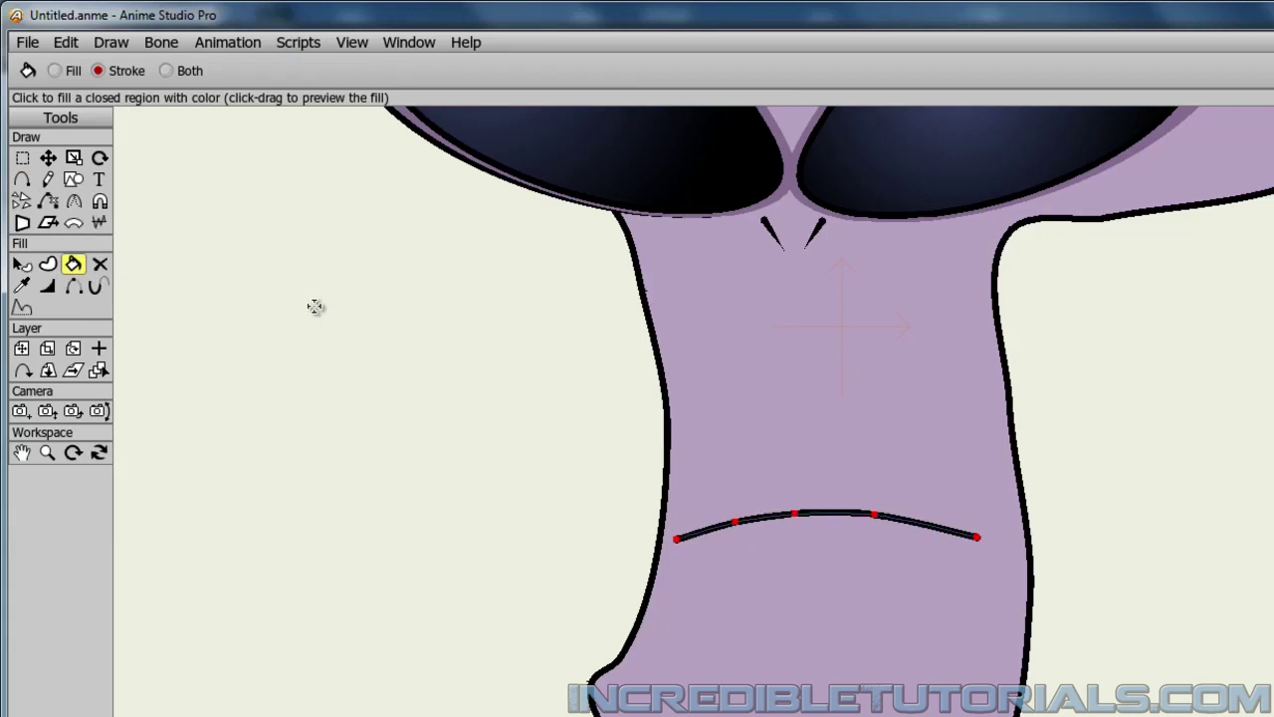
# Taper both ends of the mouth line by setting the line width of each end point to 0
pyautogui.click(48, 159)
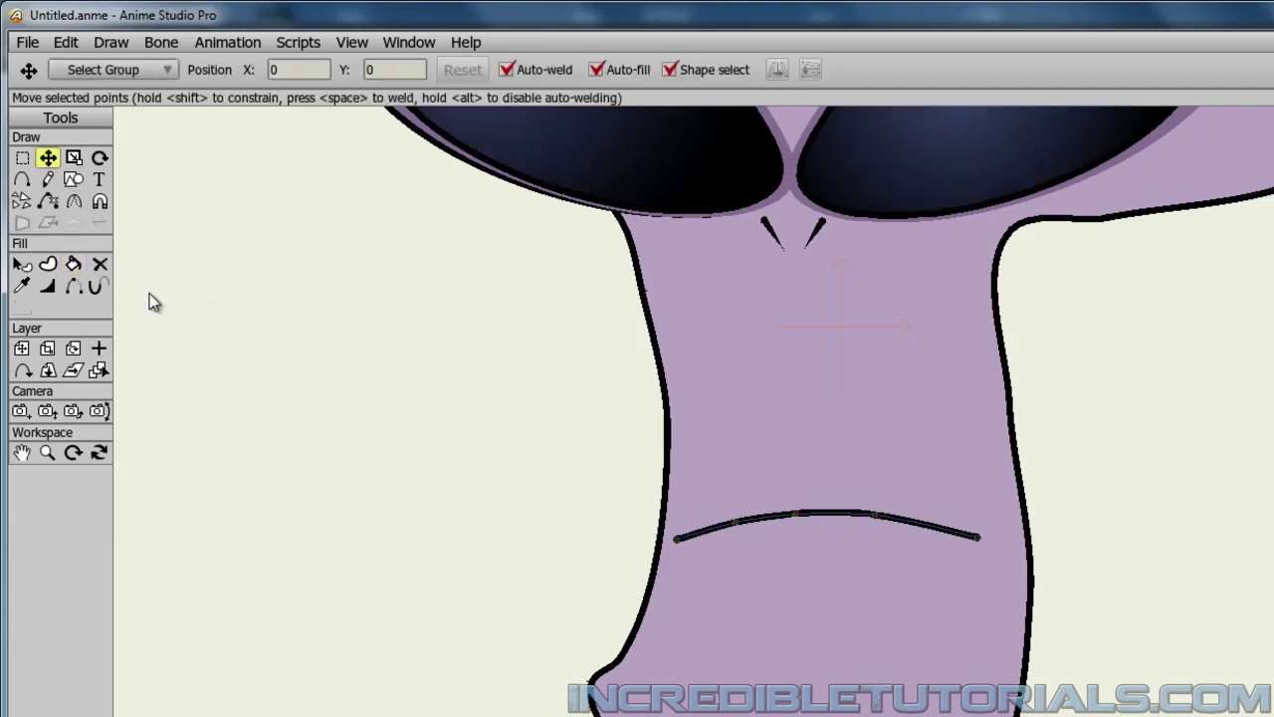
pyautogui.click(55, 291)
pyautogui.click(677, 540)
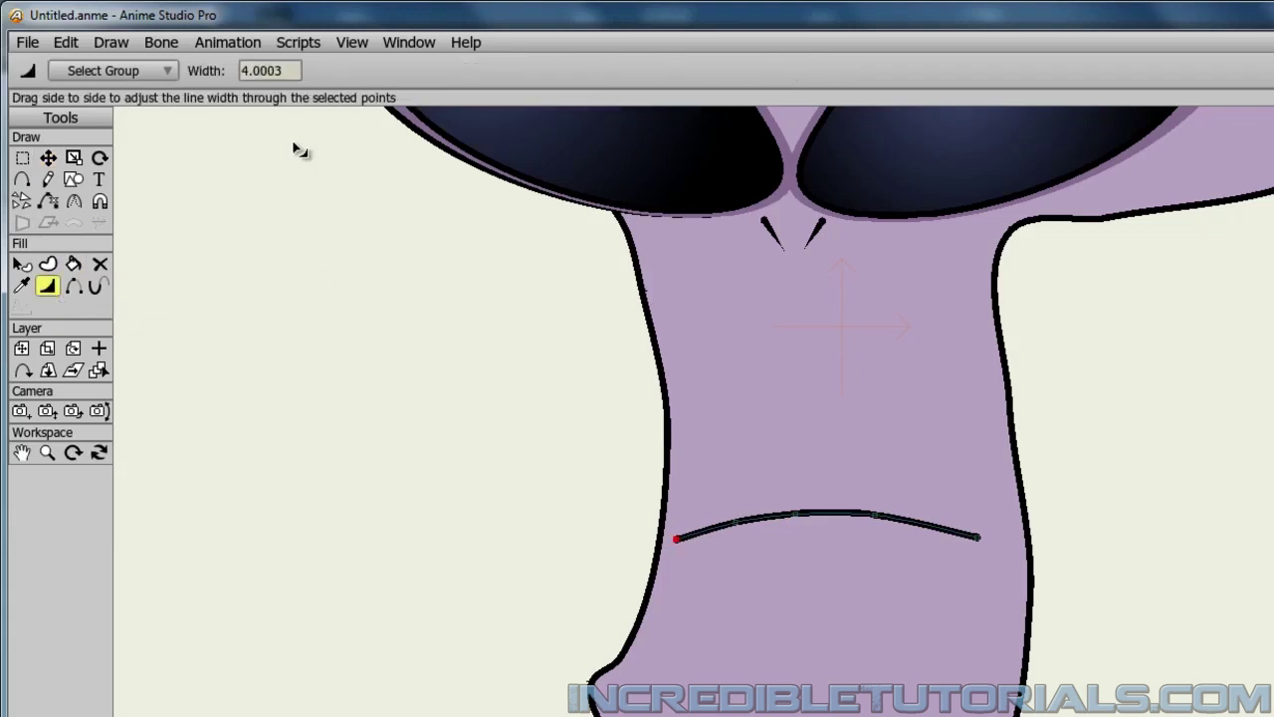
pyautogui.click(243, 71)
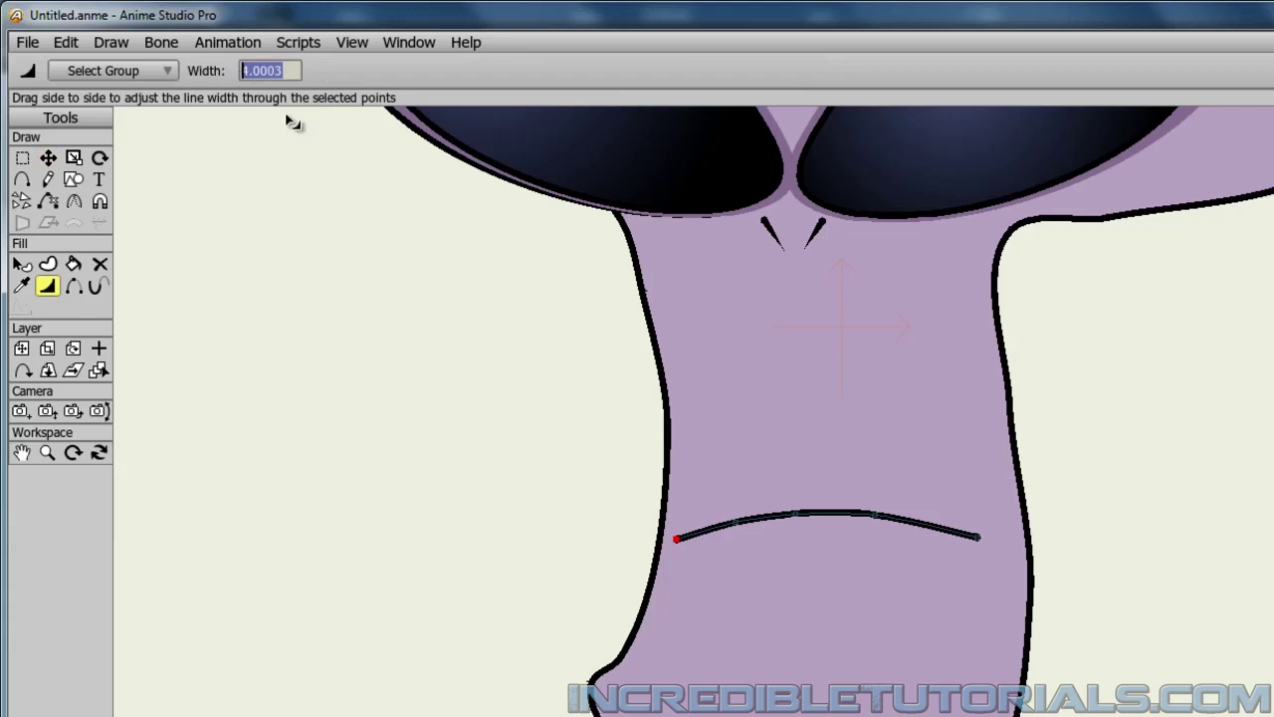
pyautogui.write('0')
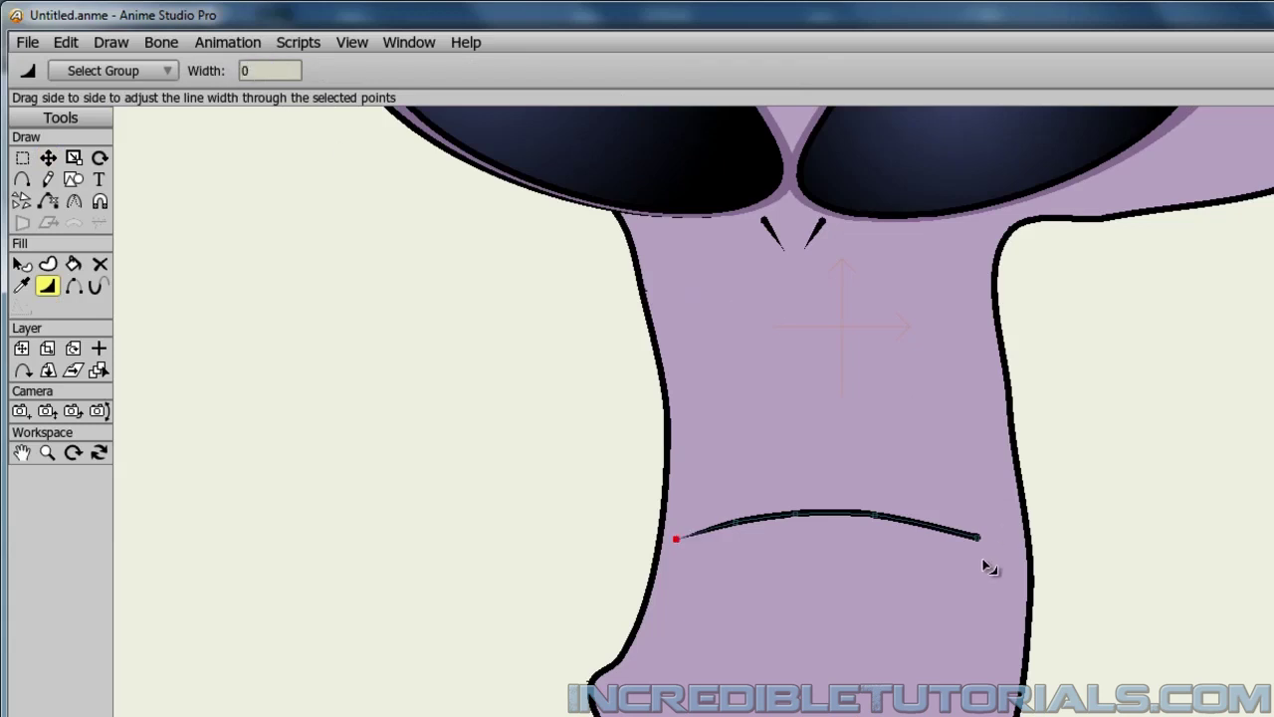
pyautogui.click(976, 537)
pyautogui.moveTo(282, 65); pyautogui.dragTo(212, 66)
pyautogui.write('0')
pyautogui.press('Return')
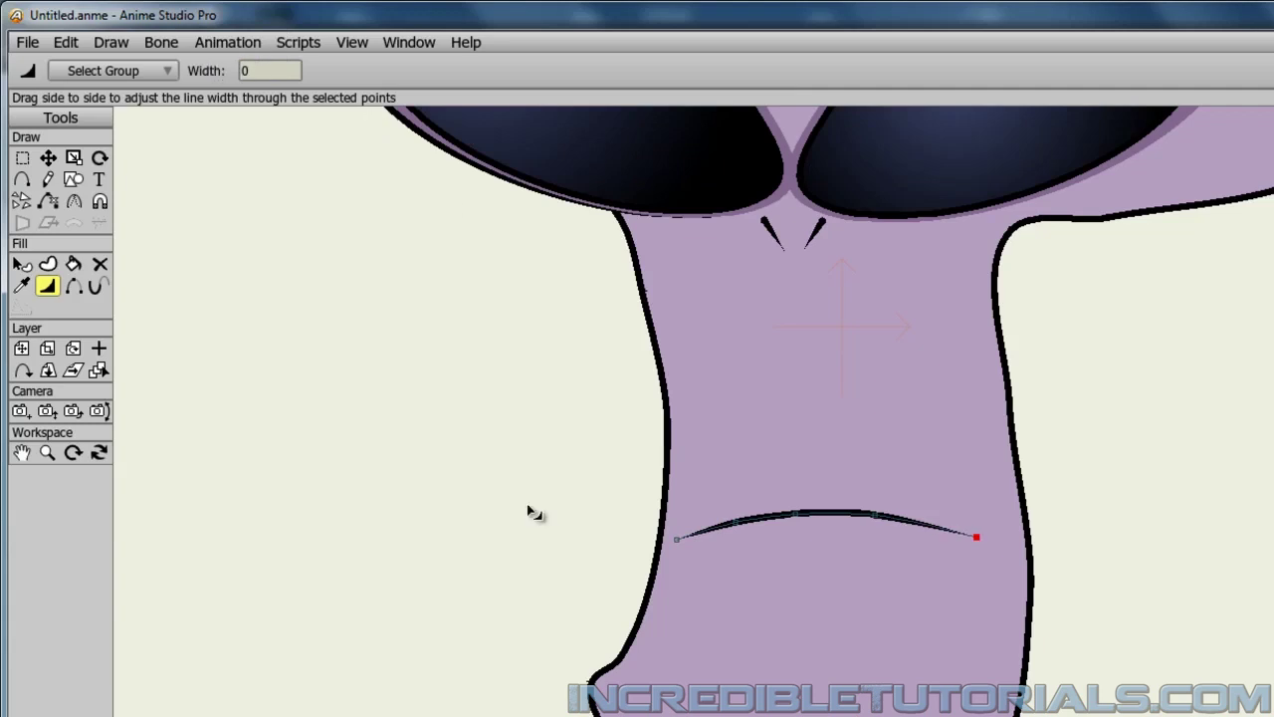
# Add a new vector layer named Face Details above the Mouth layer
pyautogui.scroll(-1, 521, 511)
pyautogui.scroll(-3, 517, 509)
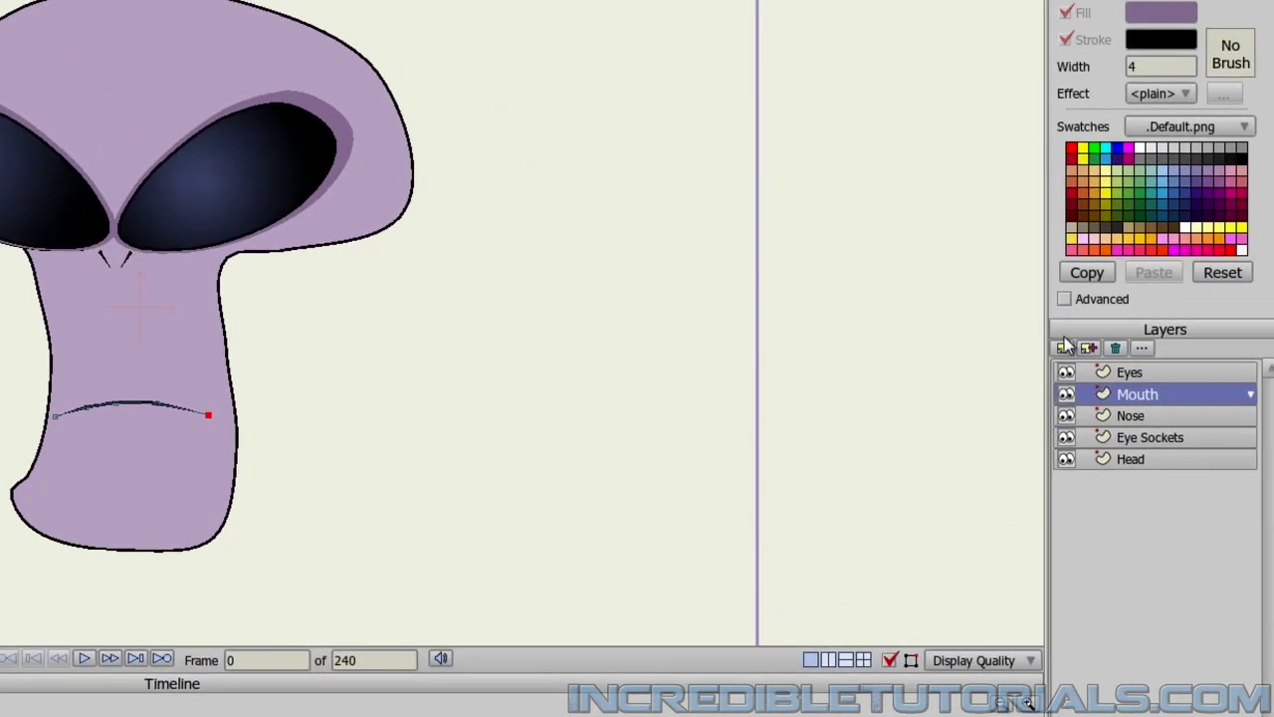
pyautogui.click(1065, 345)
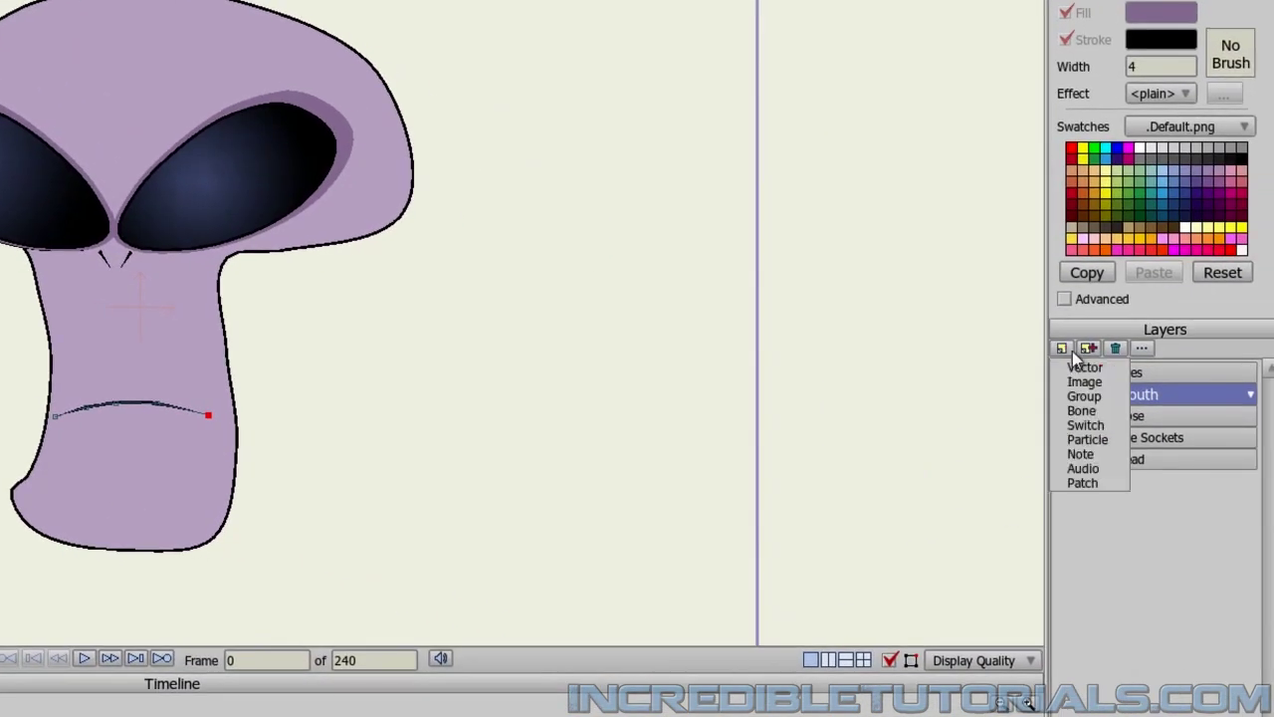
pyautogui.click(1080, 367)
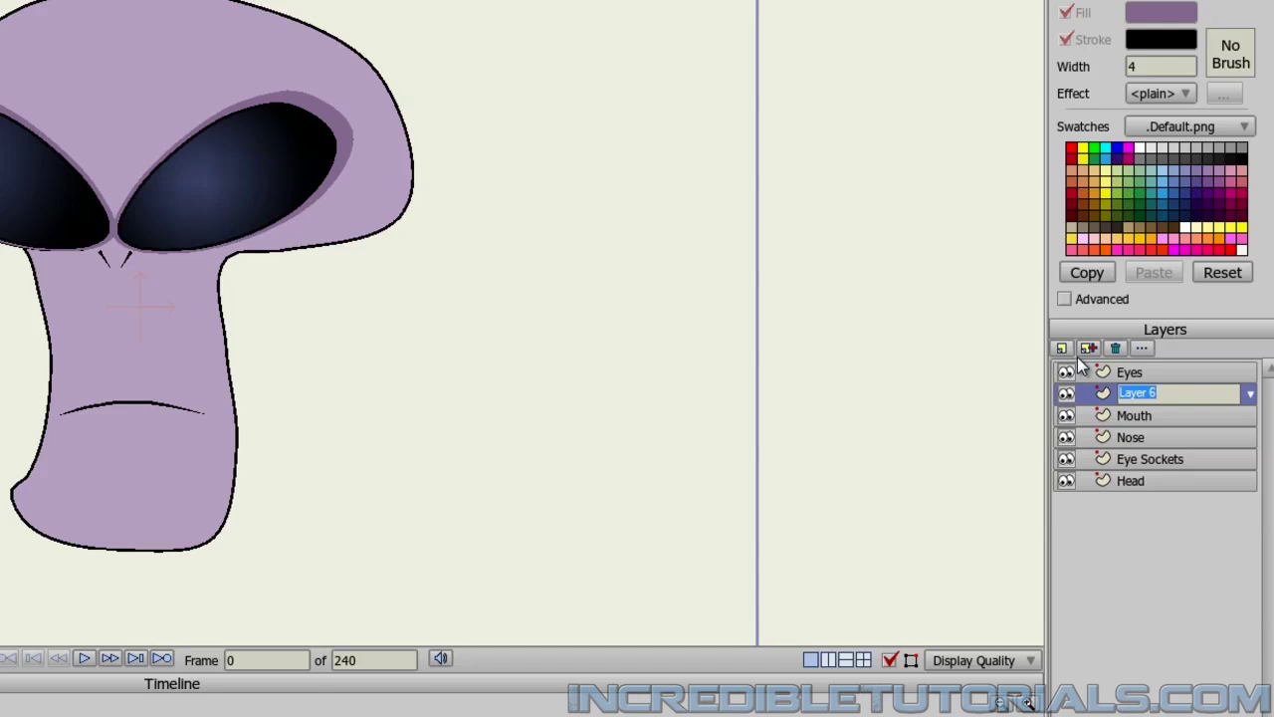
pyautogui.write('Face Details')
pyautogui.press('Return')
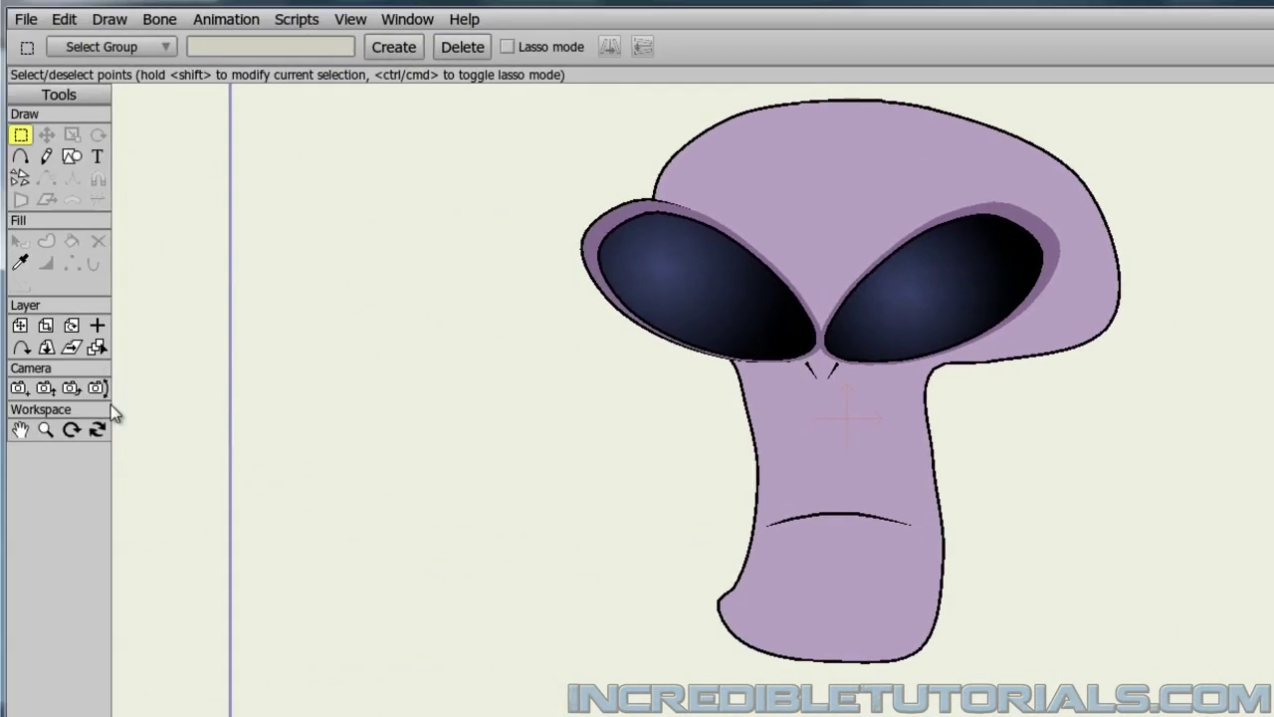
# Draw two arched wrinkle lines on the forehead with Add Point, the shorter one just below the longer one
pyautogui.click(23, 158)
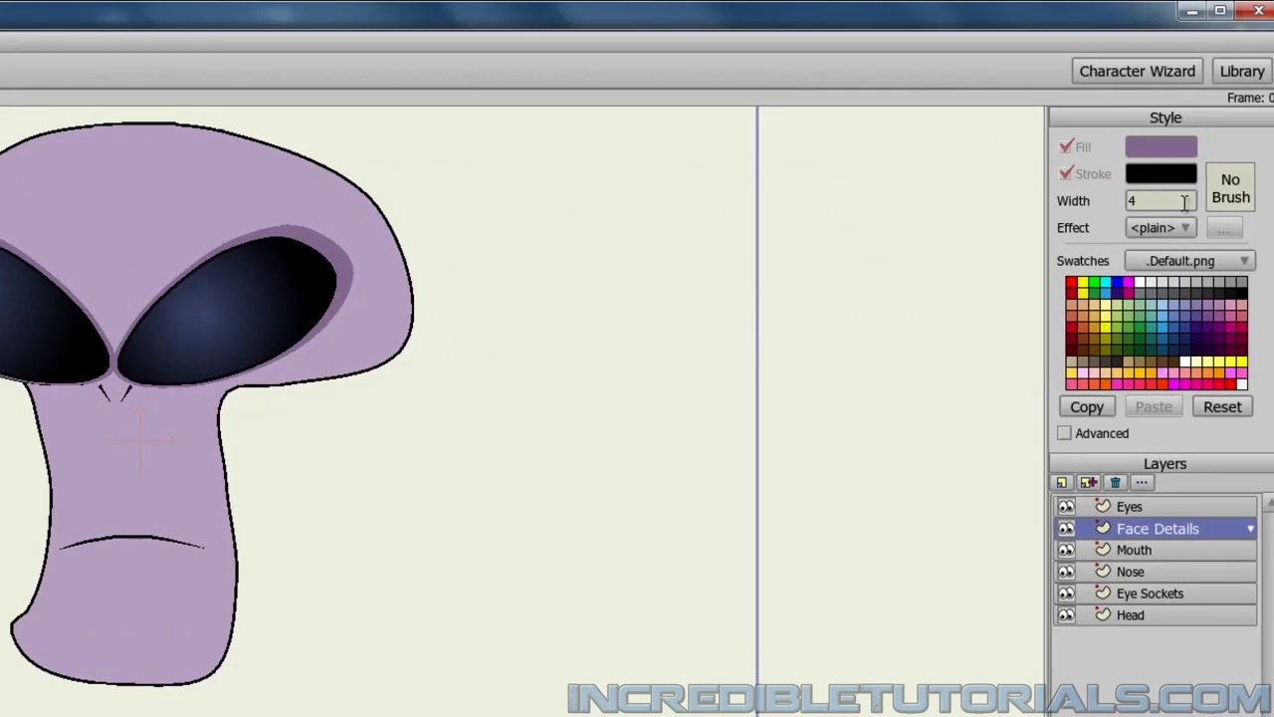
pyautogui.moveTo(1271, 200); pyautogui.dragTo(1199, 198)
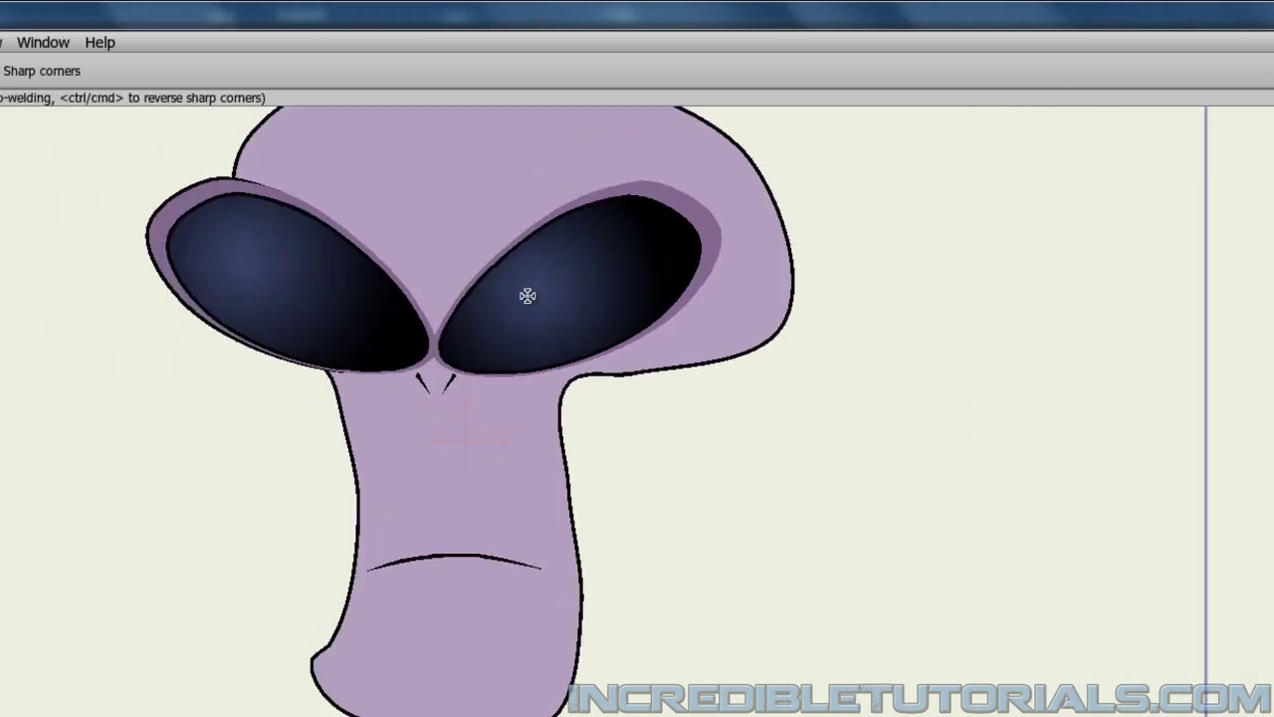
pyautogui.scroll(5, 528, 296)
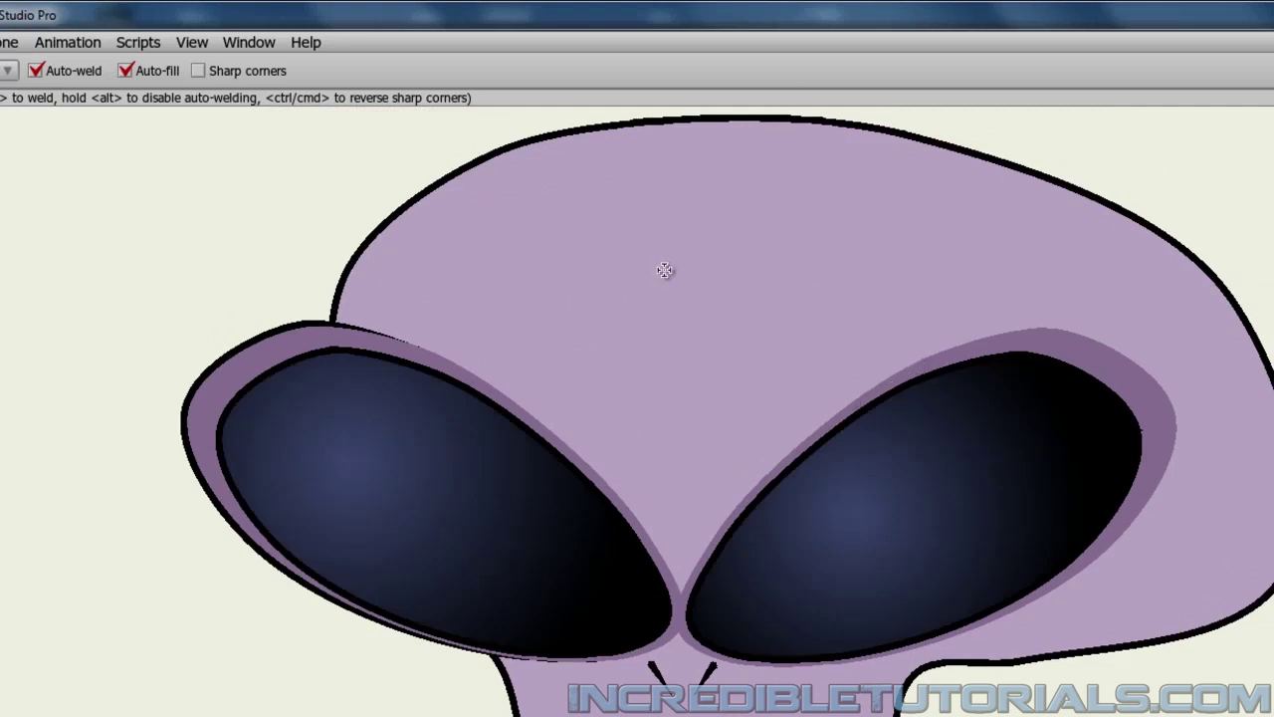
pyautogui.moveTo(571, 243); pyautogui.dragTo(835, 247)
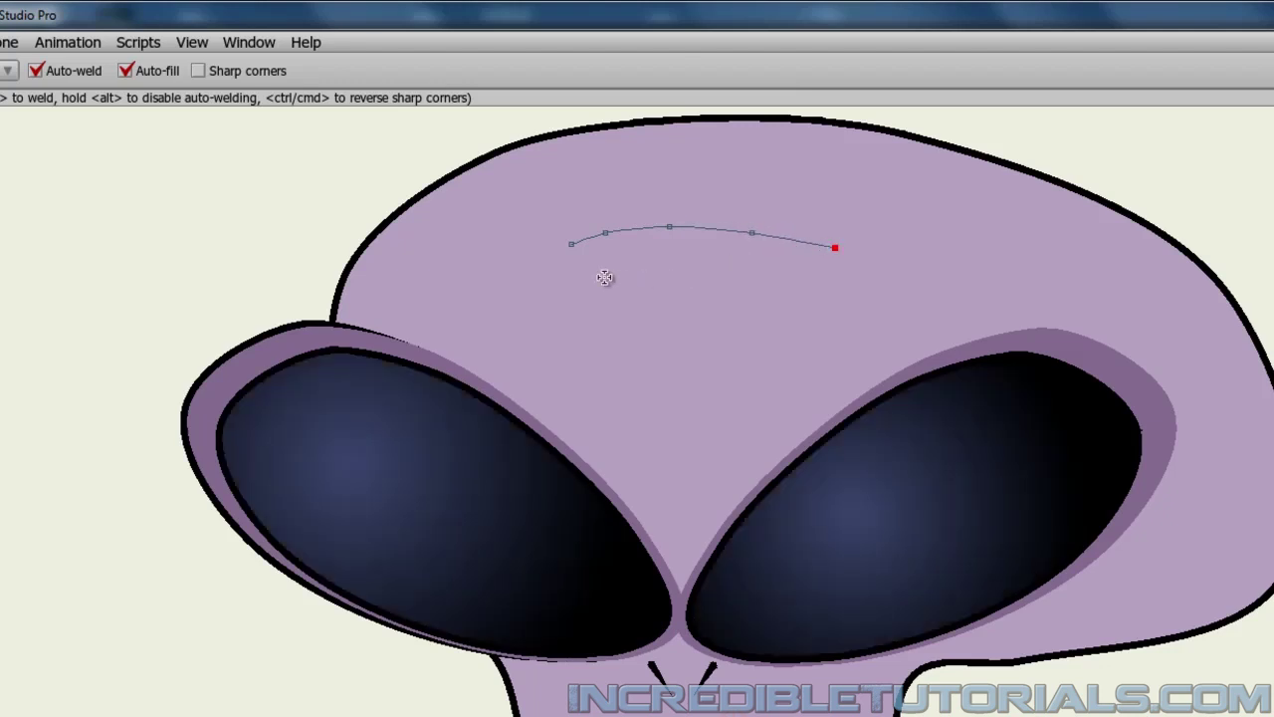
pyautogui.moveTo(600, 275)
pyautogui.mouseDown()
pyautogui.moveTo(701, 261)
pyautogui.moveTo(813, 279)
pyautogui.mouseUp()
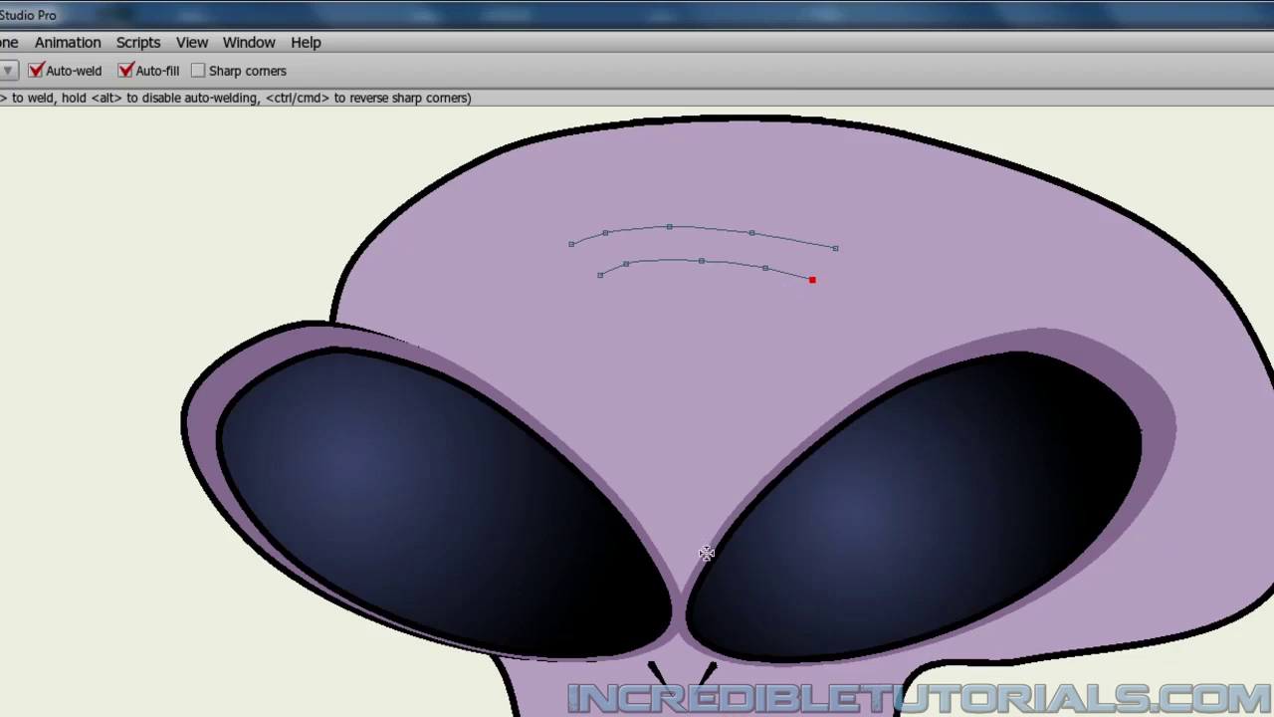
# Draw short wrinkle lines around the mouth: three spread above it and three fanning out beside each corner
pyautogui.moveTo(707, 552); pyautogui.dragTo(715, 379)
pyautogui.moveTo(726, 671); pyautogui.dragTo(703, 464)
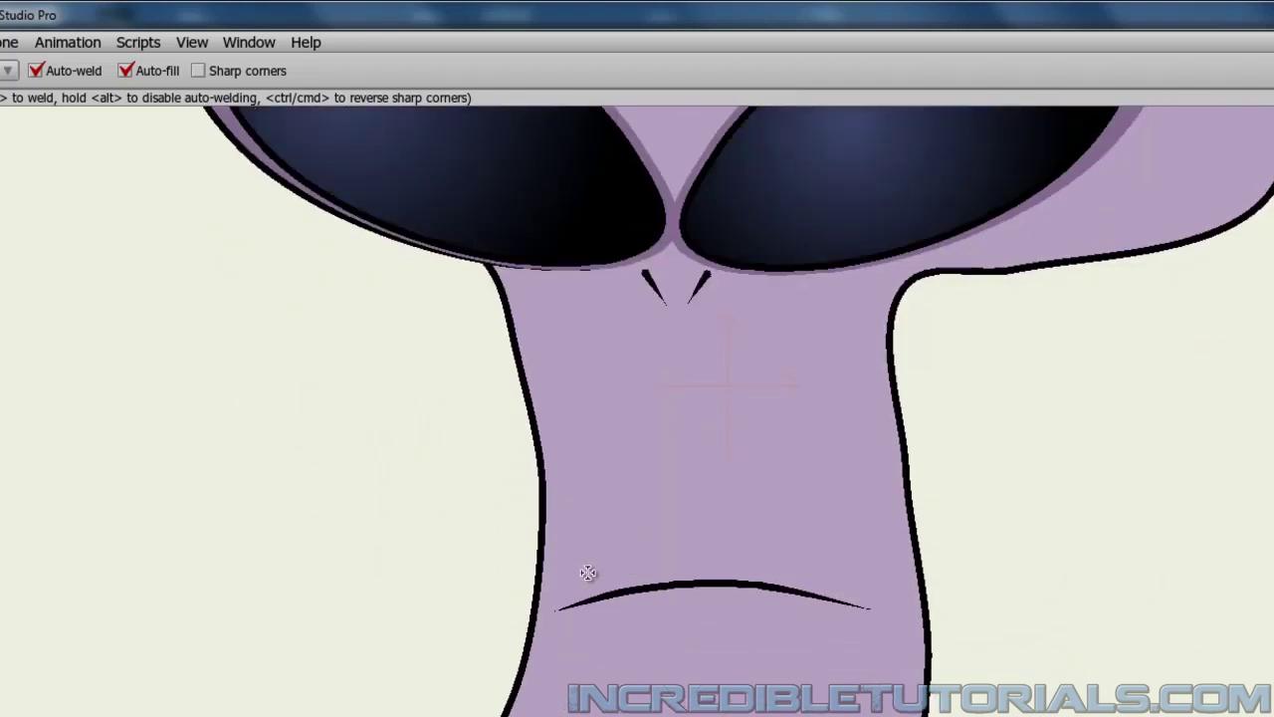
pyautogui.moveTo(589, 575); pyautogui.dragTo(576, 542)
pyautogui.moveTo(675, 564); pyautogui.dragTo(674, 522)
pyautogui.moveTo(779, 567); pyautogui.dragTo(802, 537)
pyautogui.moveTo(897, 598); pyautogui.dragTo(904, 637)
pyautogui.moveTo(538, 595); pyautogui.dragTo(552, 627)
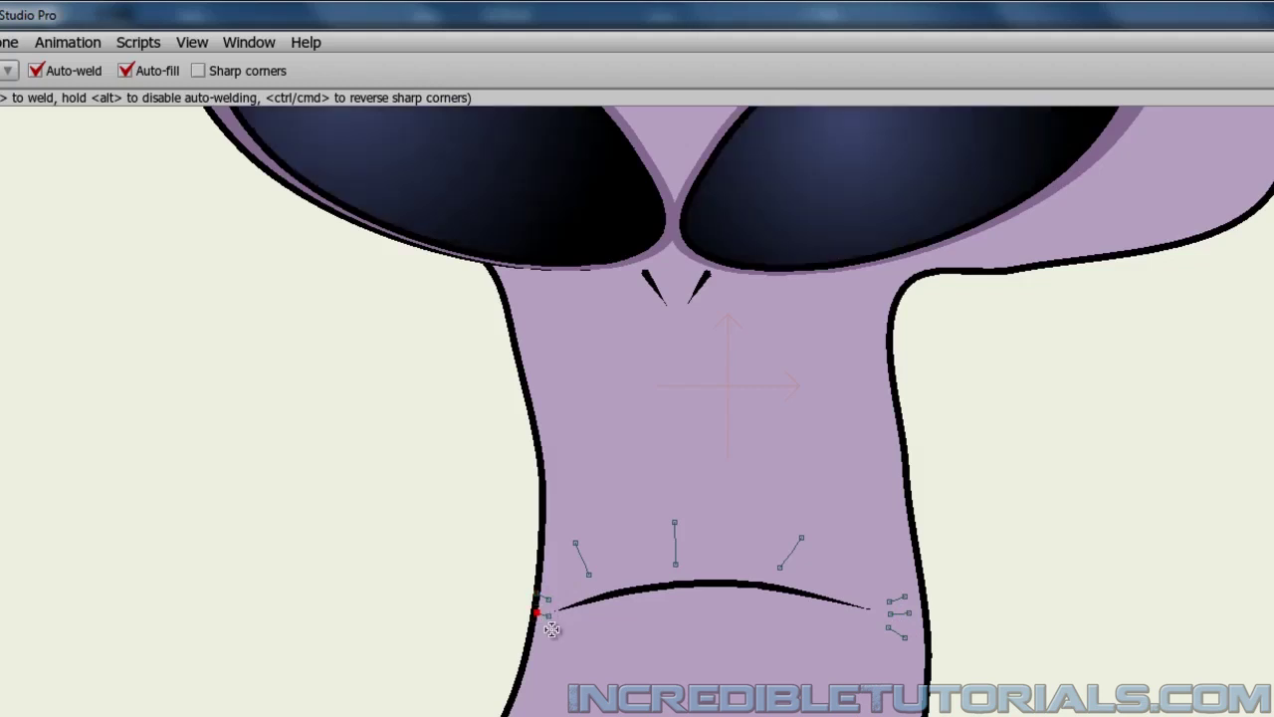
# Draw a curling chin line that rises from the lower chin outline and loops over itself, turning Auto-fill off partway through
pyautogui.scroll(1, 697, 667)
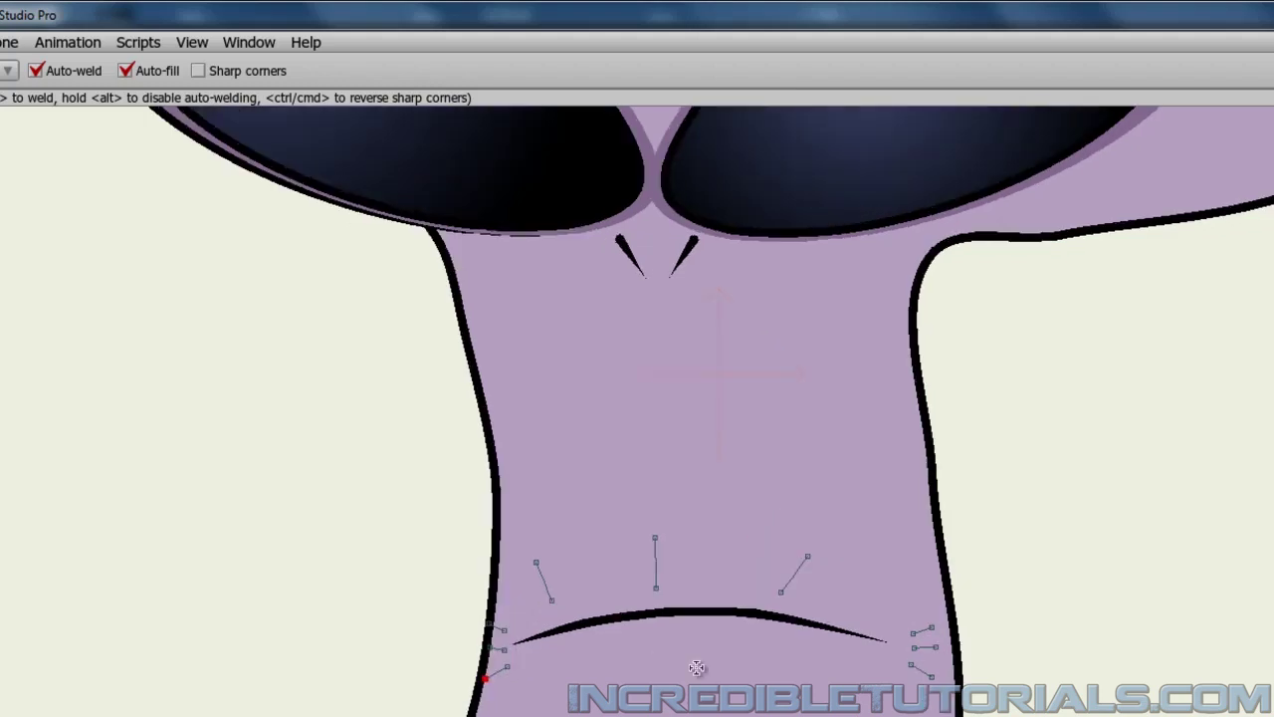
pyautogui.scroll(-3, 697, 671)
pyautogui.moveTo(696, 676); pyautogui.dragTo(687, 592)
pyautogui.scroll(3, 683, 633)
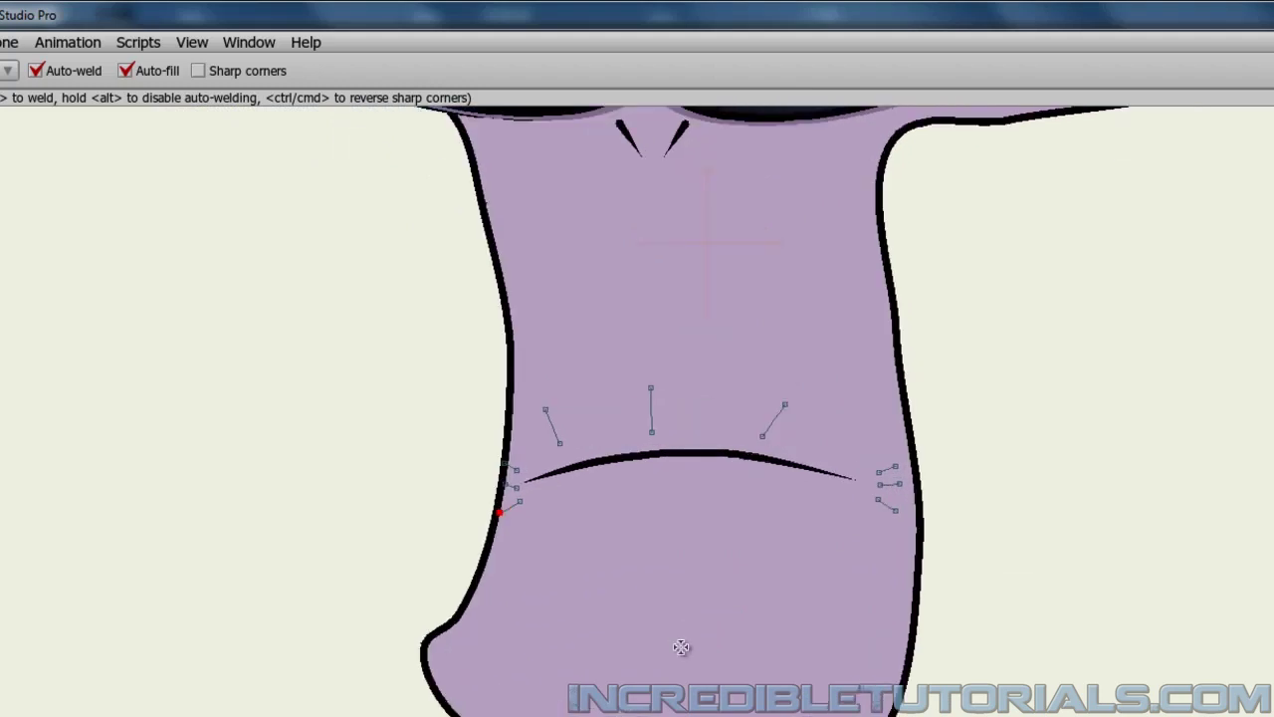
pyautogui.moveTo(681, 674); pyautogui.dragTo(656, 568)
pyautogui.scroll(1, 654, 617)
pyautogui.moveTo(644, 689); pyautogui.dragTo(640, 643)
pyautogui.scroll(1, 638, 645)
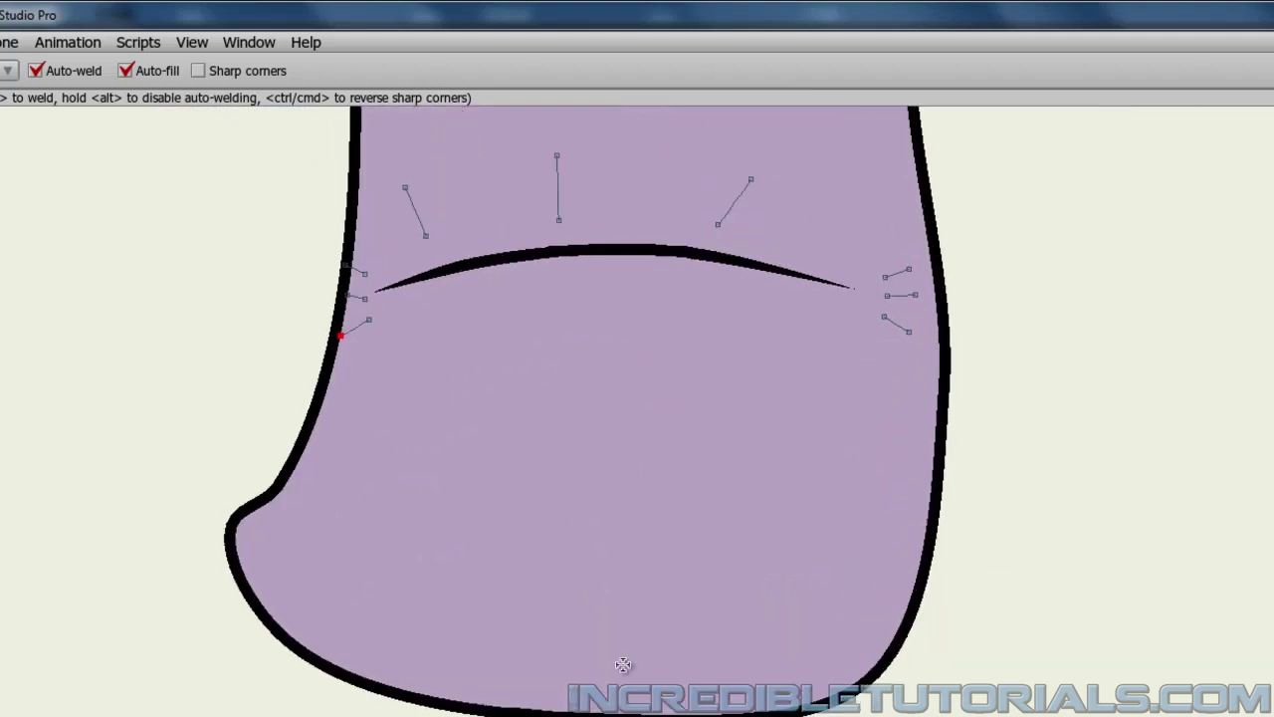
pyautogui.moveTo(570, 709)
pyautogui.mouseDown()
pyautogui.moveTo(548, 625)
pyautogui.moveTo(561, 606)
pyautogui.moveTo(605, 609)
pyautogui.mouseUp()
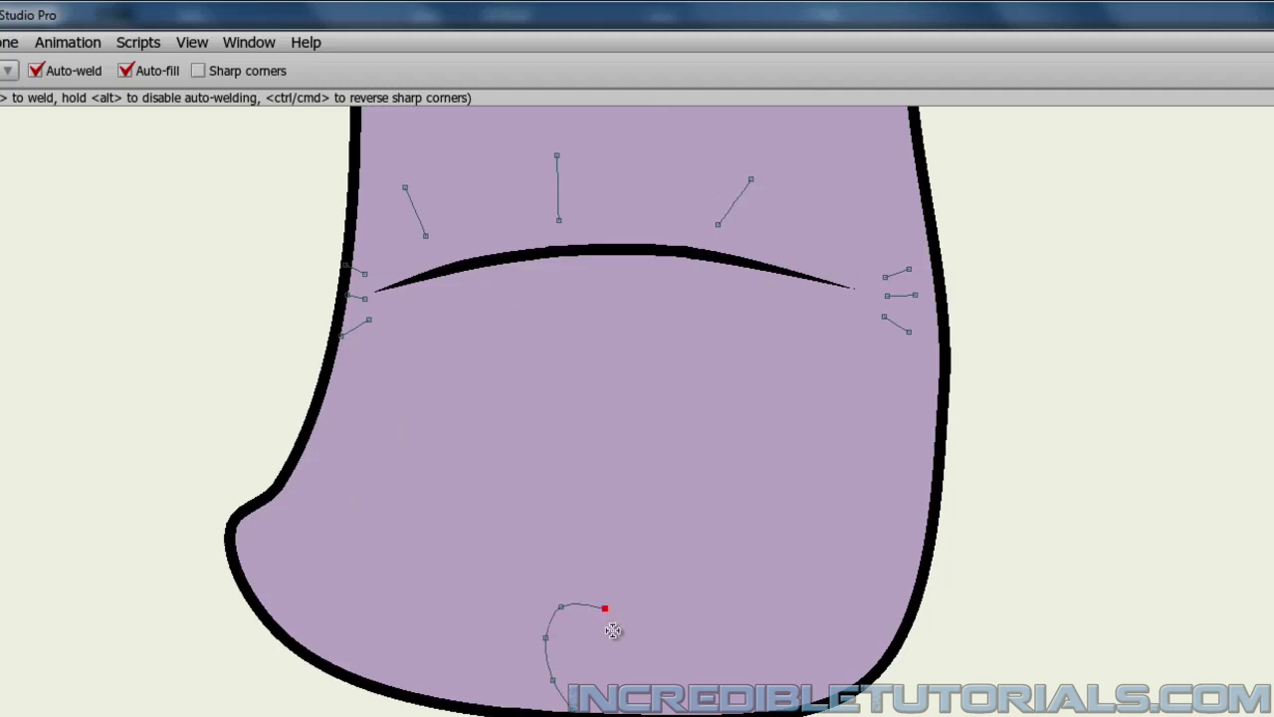
pyautogui.click(134, 75)
pyautogui.moveTo(612, 608); pyautogui.dragTo(590, 526)
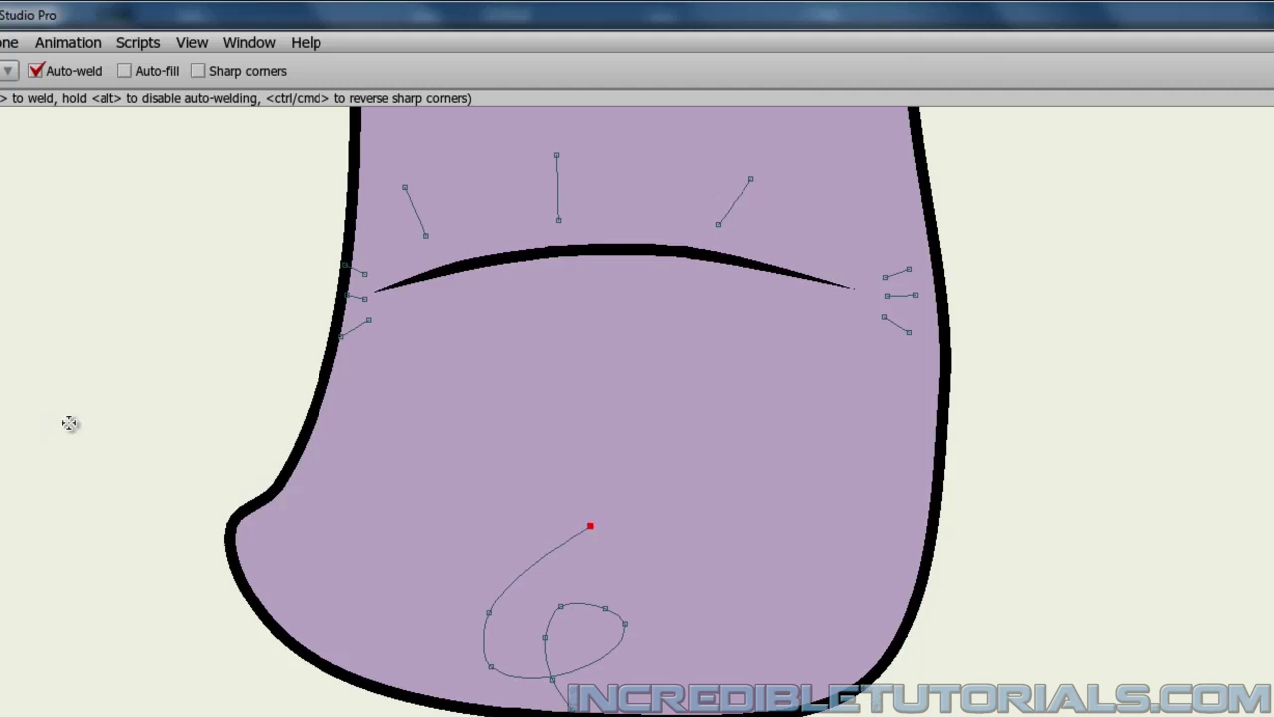
pyautogui.scroll(-3, 315, 495)
pyautogui.scroll(4, 315, 495)
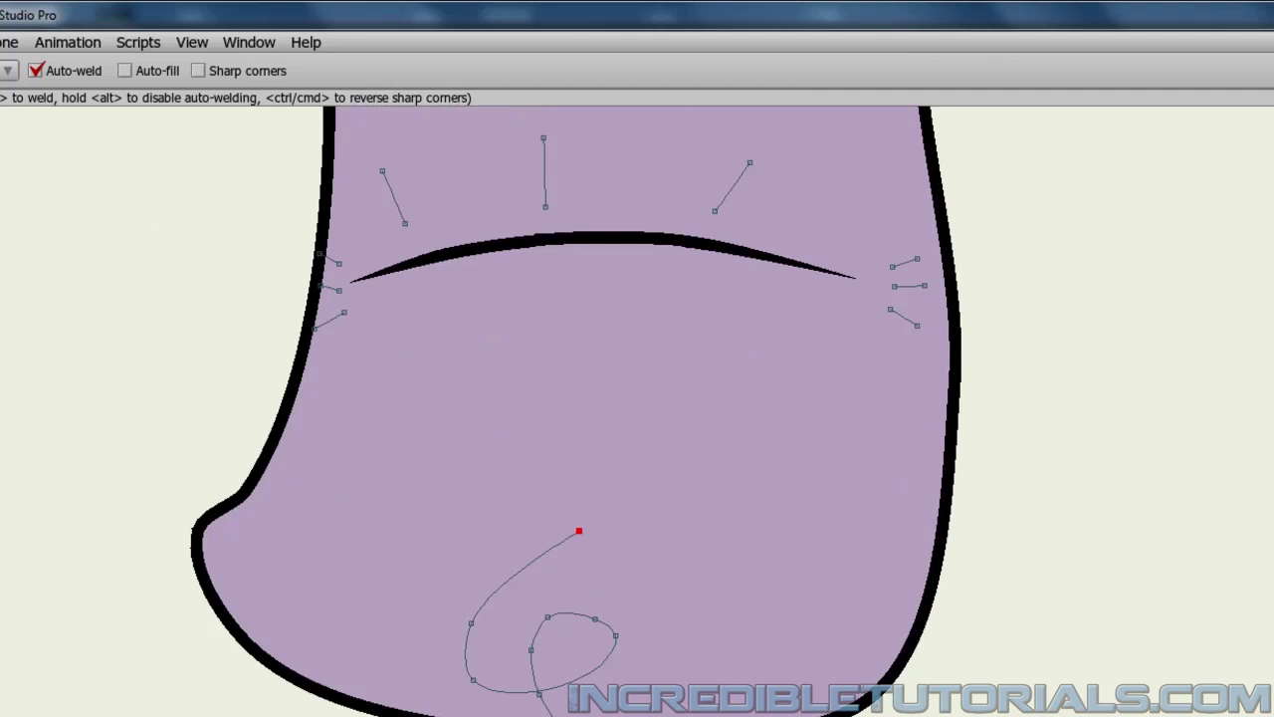
pyautogui.scroll(3, 554, 398)
pyautogui.scroll(-3, 545, 407)
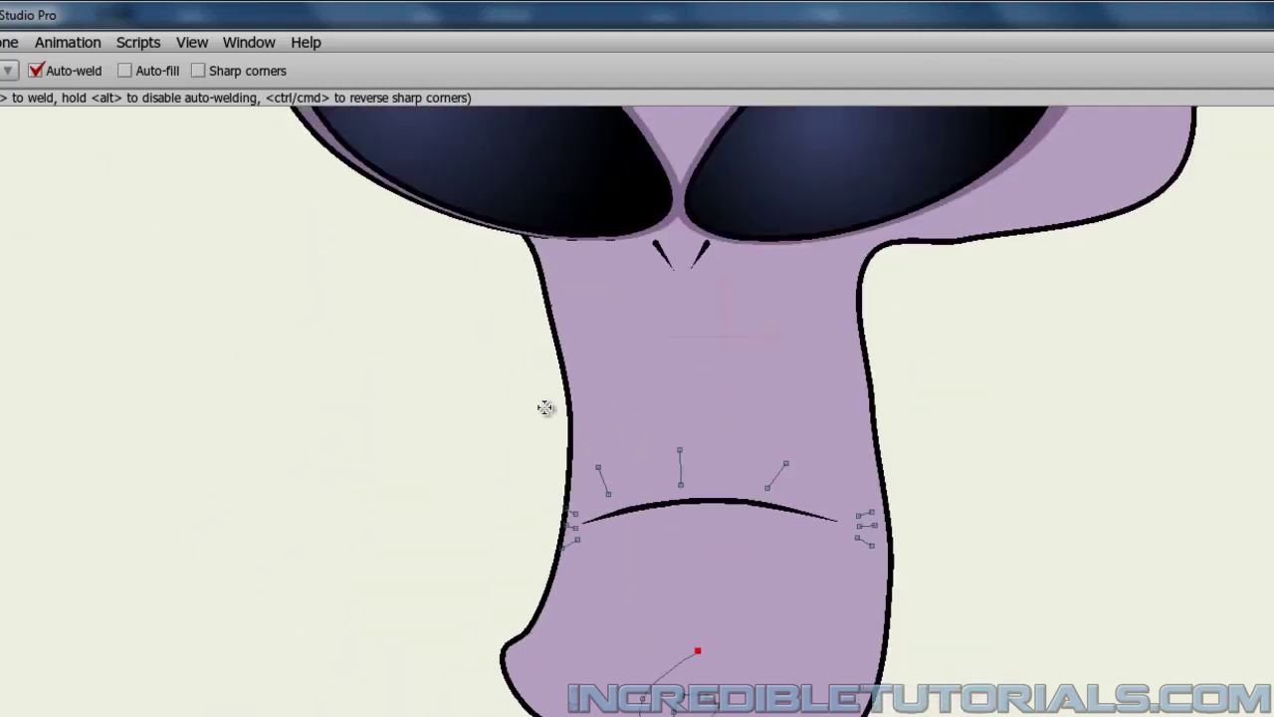
# Apply strokes with the Paint Bucket to the two forehead wrinkles and the three short lines above the mouth
pyautogui.scroll(-2, 545, 407)
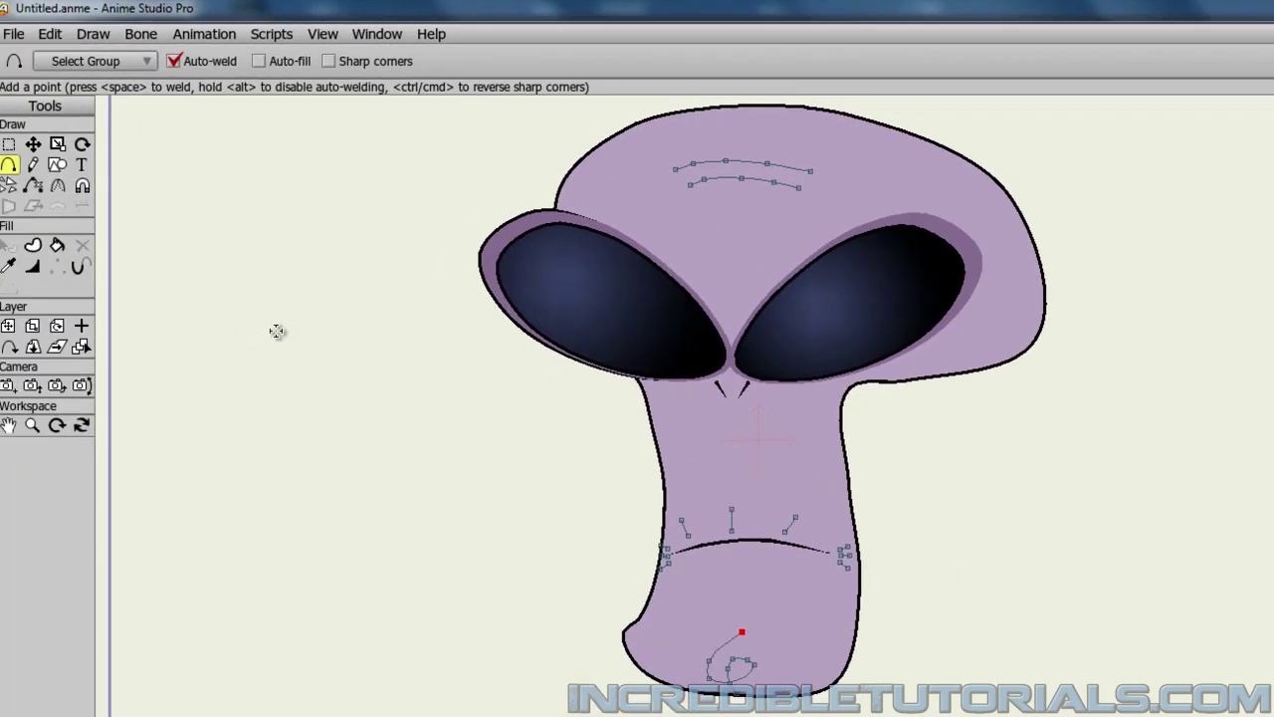
pyautogui.click(71, 246)
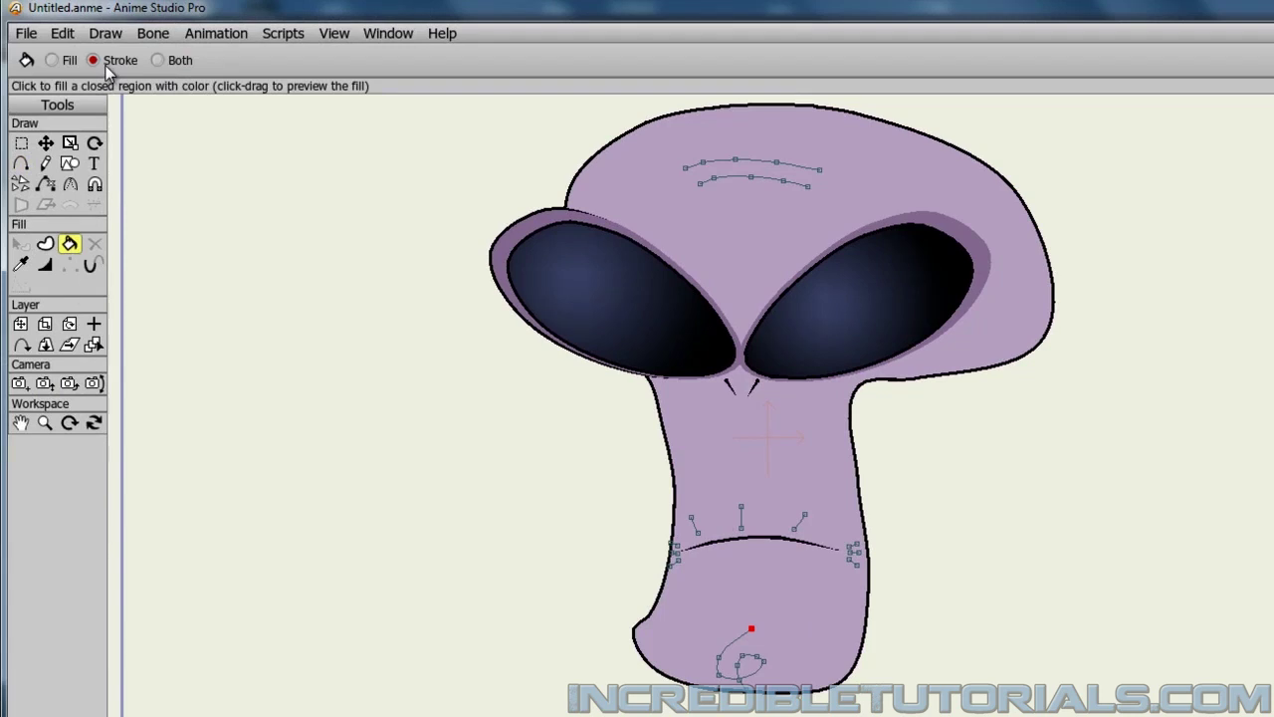
pyautogui.click(728, 178)
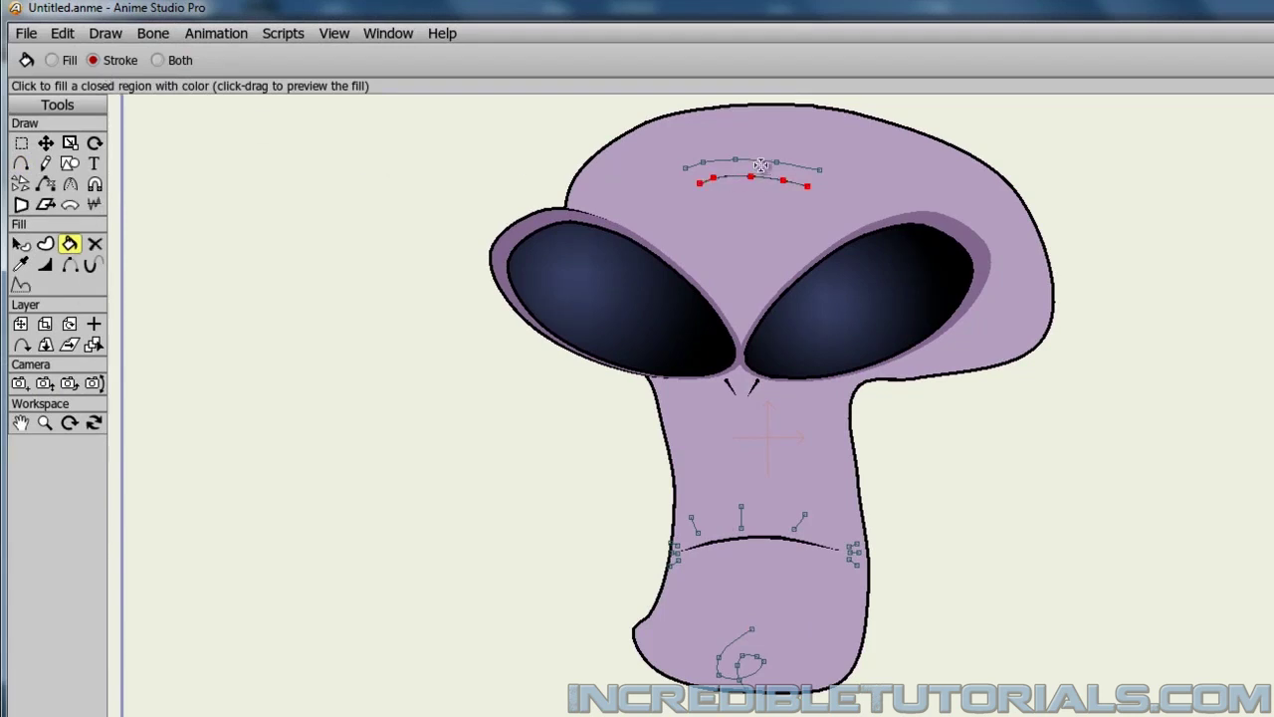
pyautogui.click(741, 514)
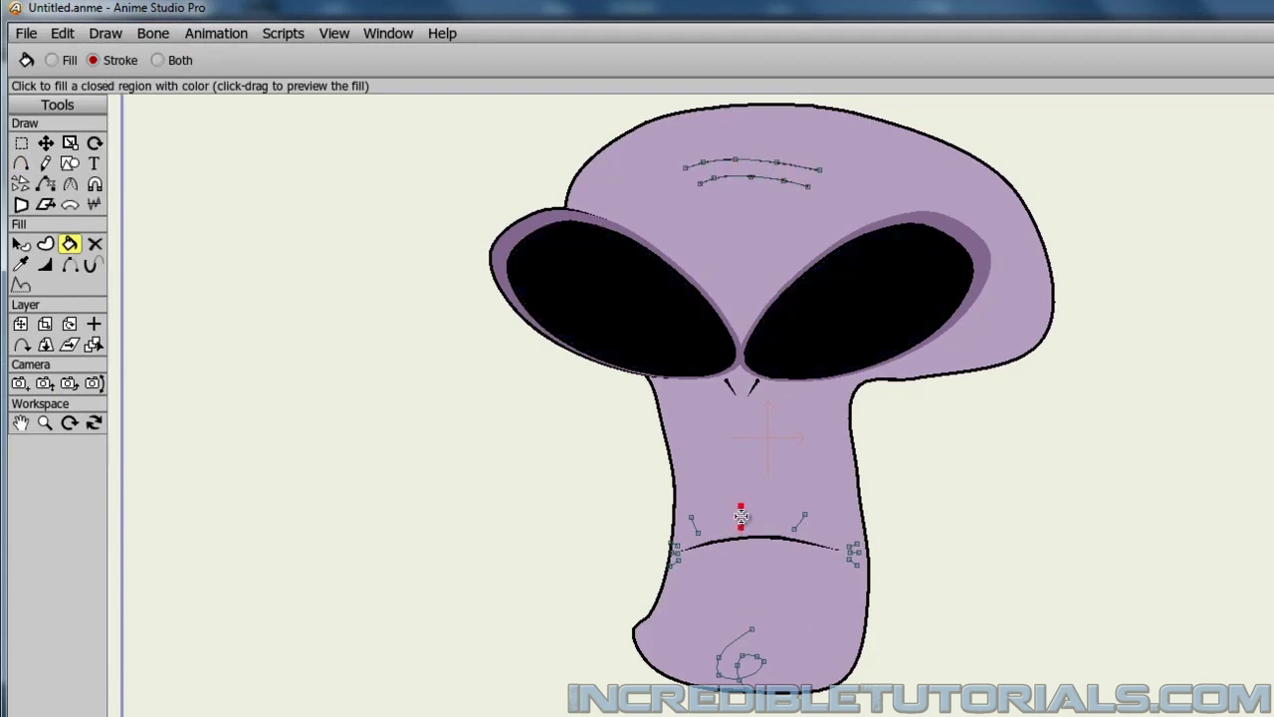
pyautogui.click(803, 523)
pyautogui.click(695, 526)
# Apply strokes to the three short lines beside each mouth corner and to the curling chin line
pyautogui.scroll(2, 750, 612)
pyautogui.scroll(2, 712, 634)
pyautogui.click(976, 400)
pyautogui.click(980, 421)
pyautogui.click(975, 449)
pyautogui.click(441, 453)
pyautogui.click(435, 427)
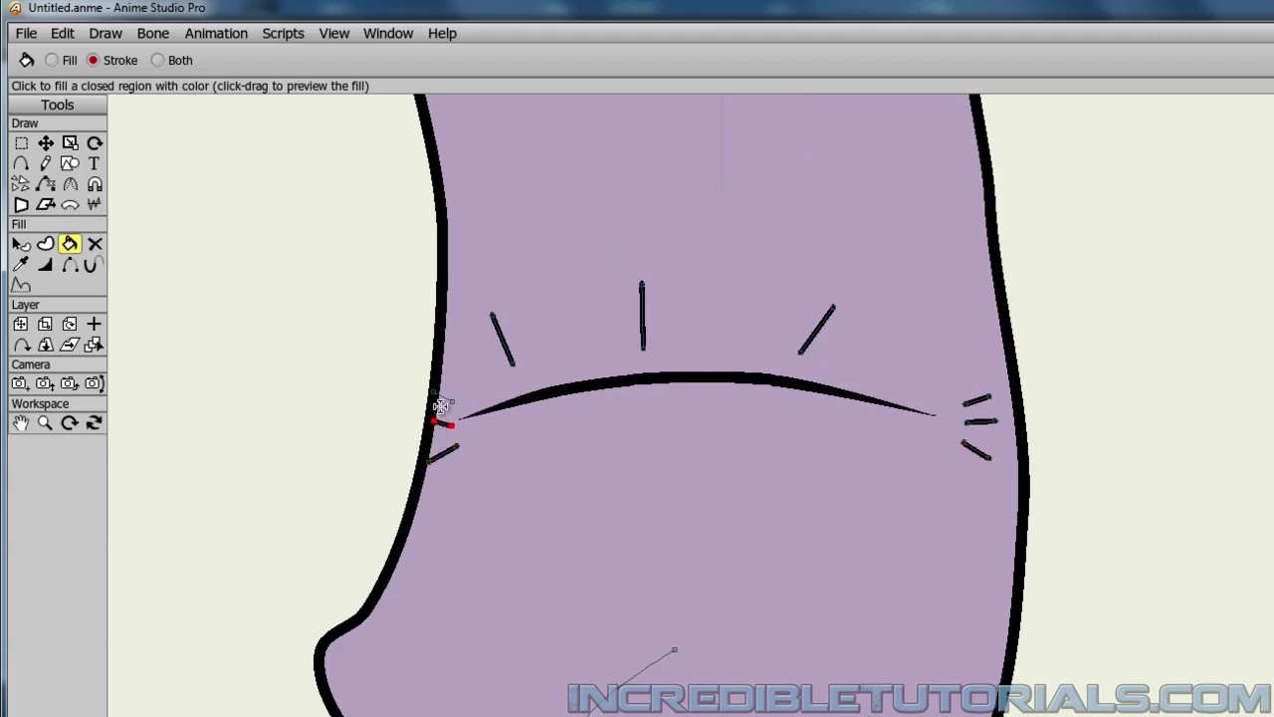
pyautogui.click(444, 398)
pyautogui.click(656, 667)
# Taper the longer forehead wrinkle by setting the line width of both its end points to 0
pyautogui.scroll(-2, 635, 629)
pyautogui.scroll(-1, 633, 624)
pyautogui.scroll(2, 671, 568)
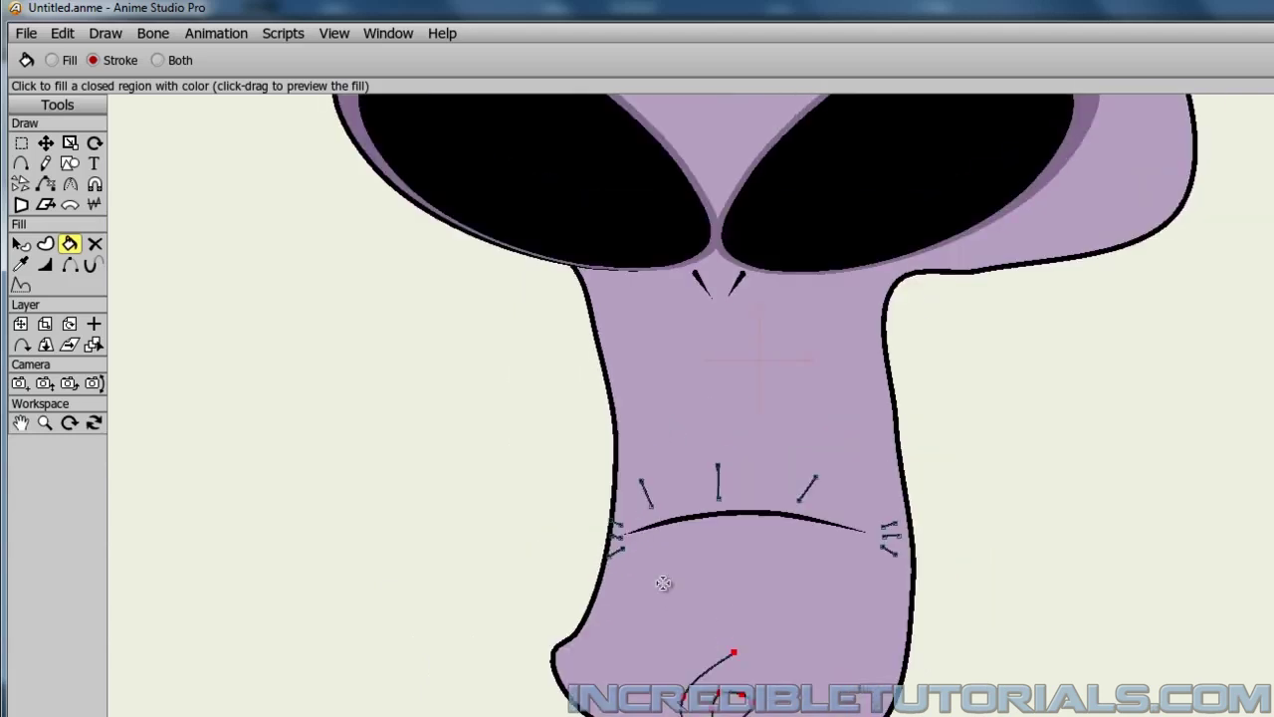
pyautogui.scroll(2, 625, 396)
pyautogui.scroll(-3, 625, 396)
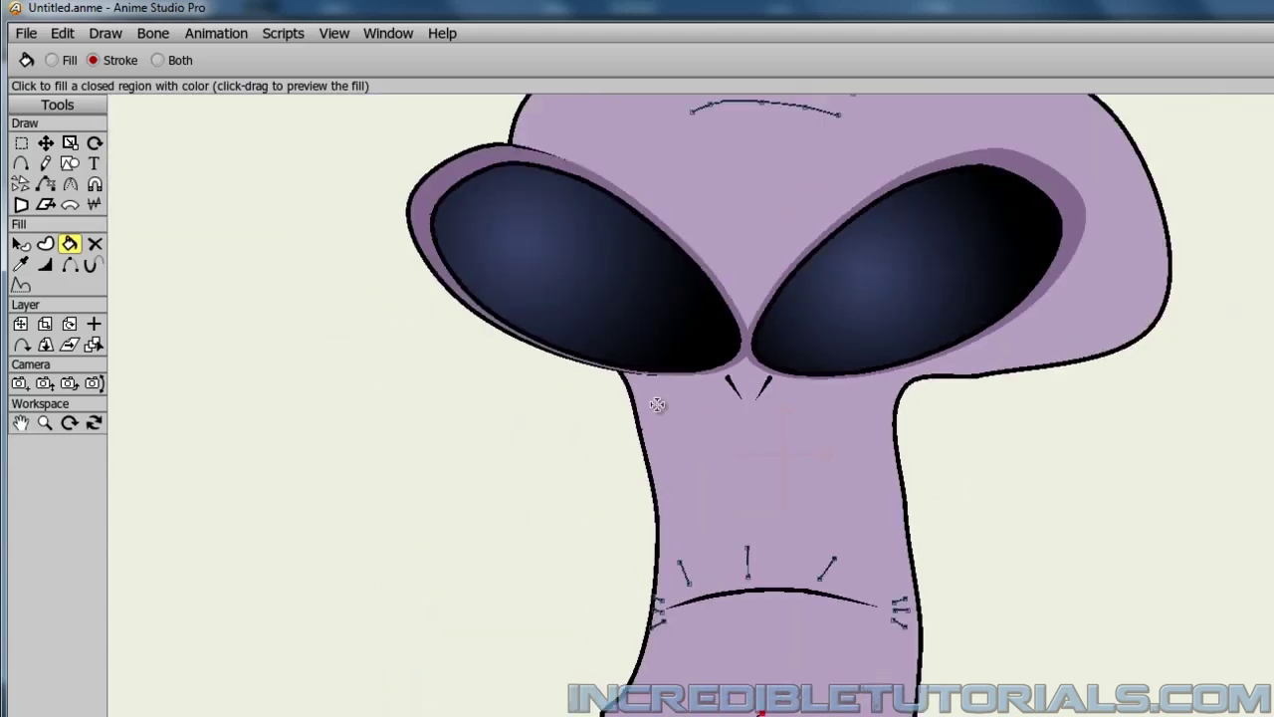
pyautogui.scroll(3, 660, 556)
pyautogui.scroll(3, 660, 556)
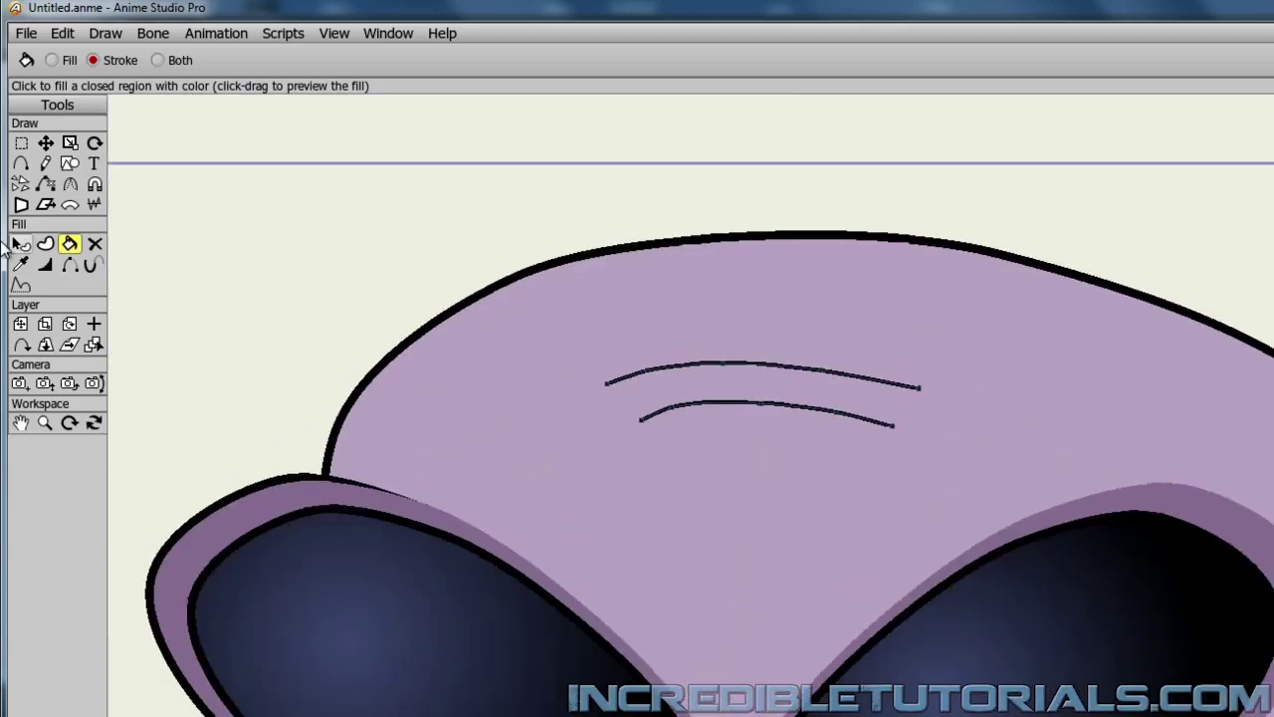
pyautogui.click(43, 264)
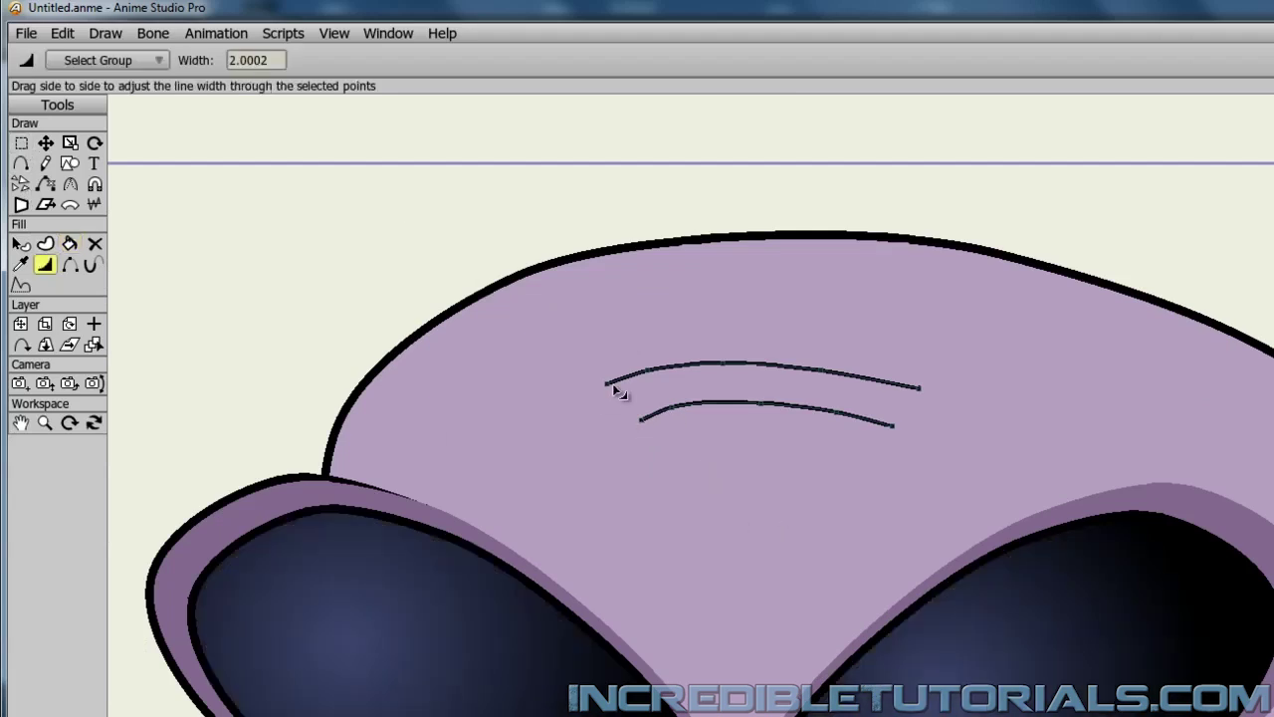
pyautogui.click(610, 387)
pyautogui.scroll(5, 615, 443)
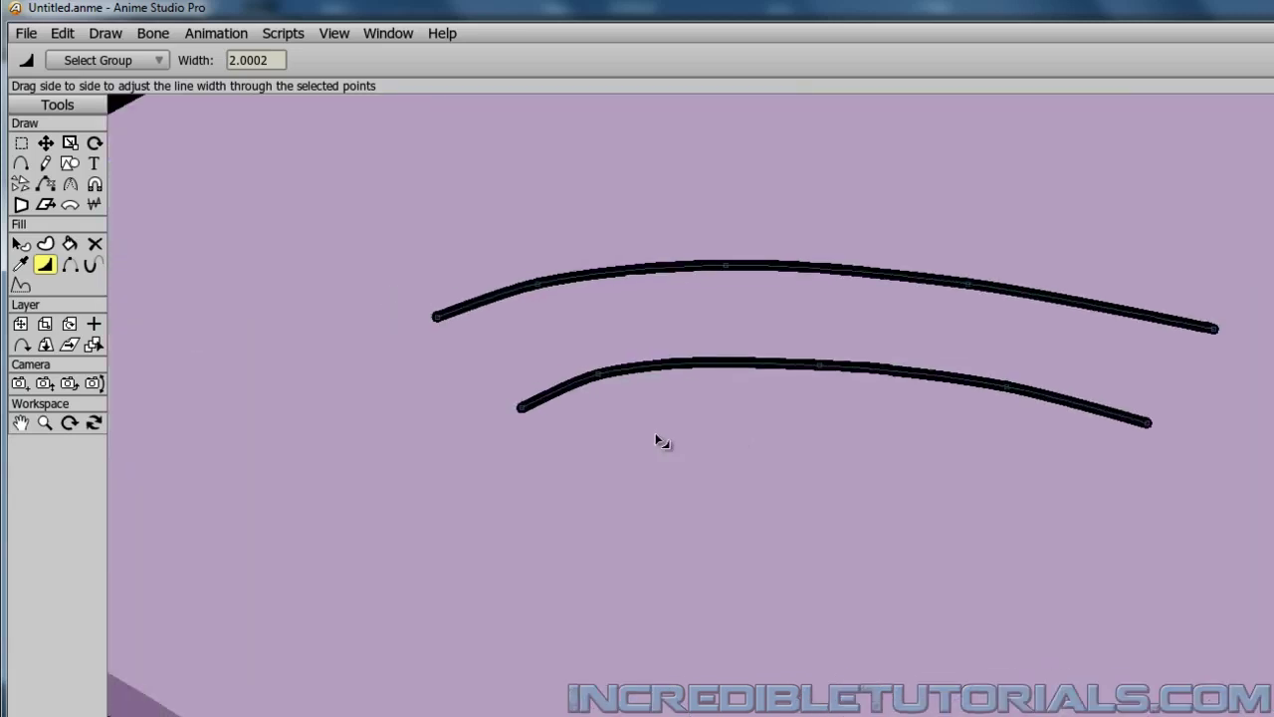
pyautogui.click(45, 142)
pyautogui.click(46, 266)
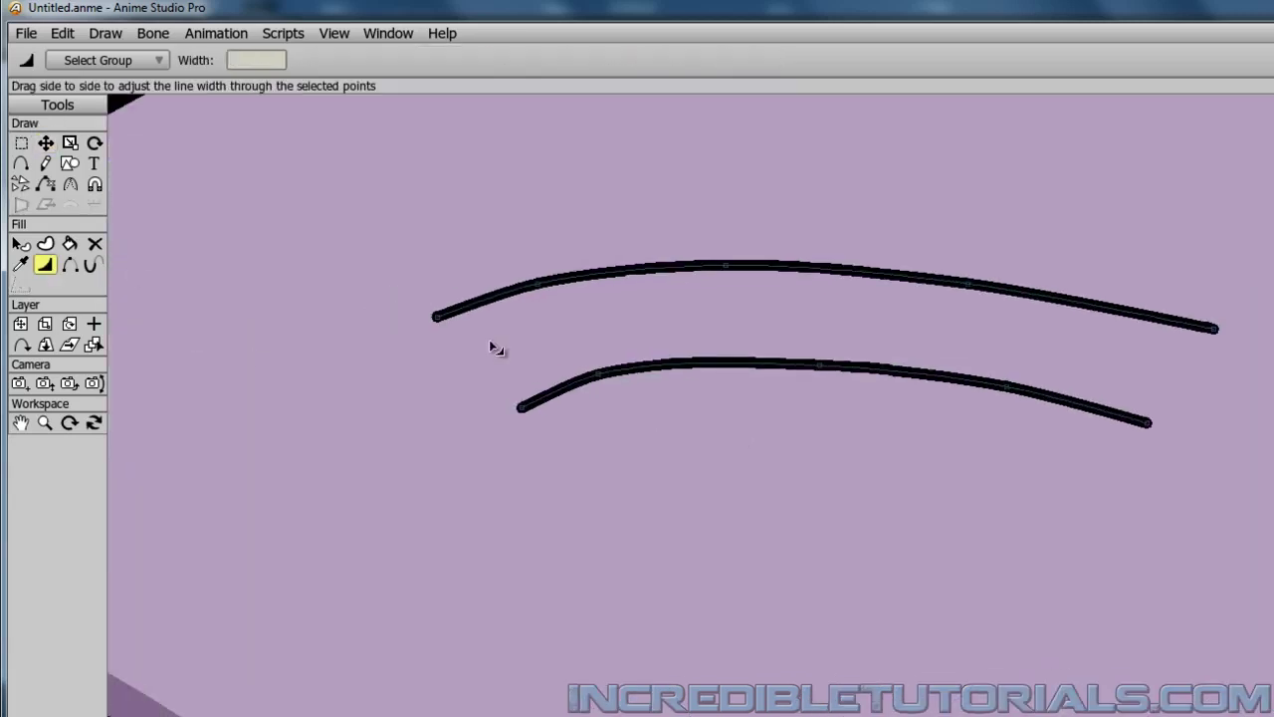
pyautogui.click(436, 321)
pyautogui.moveTo(281, 61); pyautogui.dragTo(240, 61)
pyautogui.click(275, 61)
pyautogui.moveTo(277, 61); pyautogui.dragTo(230, 61)
pyautogui.write('0')
pyautogui.press('Return')
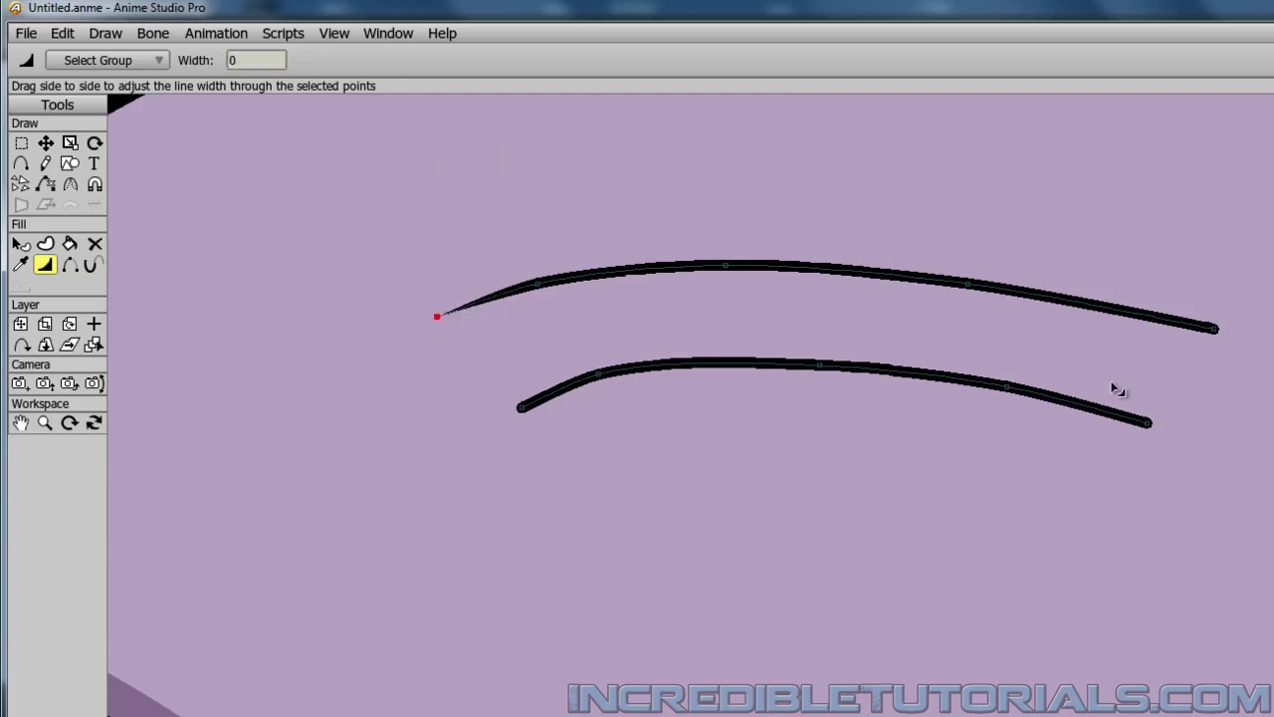
pyautogui.moveTo(273, 61); pyautogui.dragTo(234, 60)
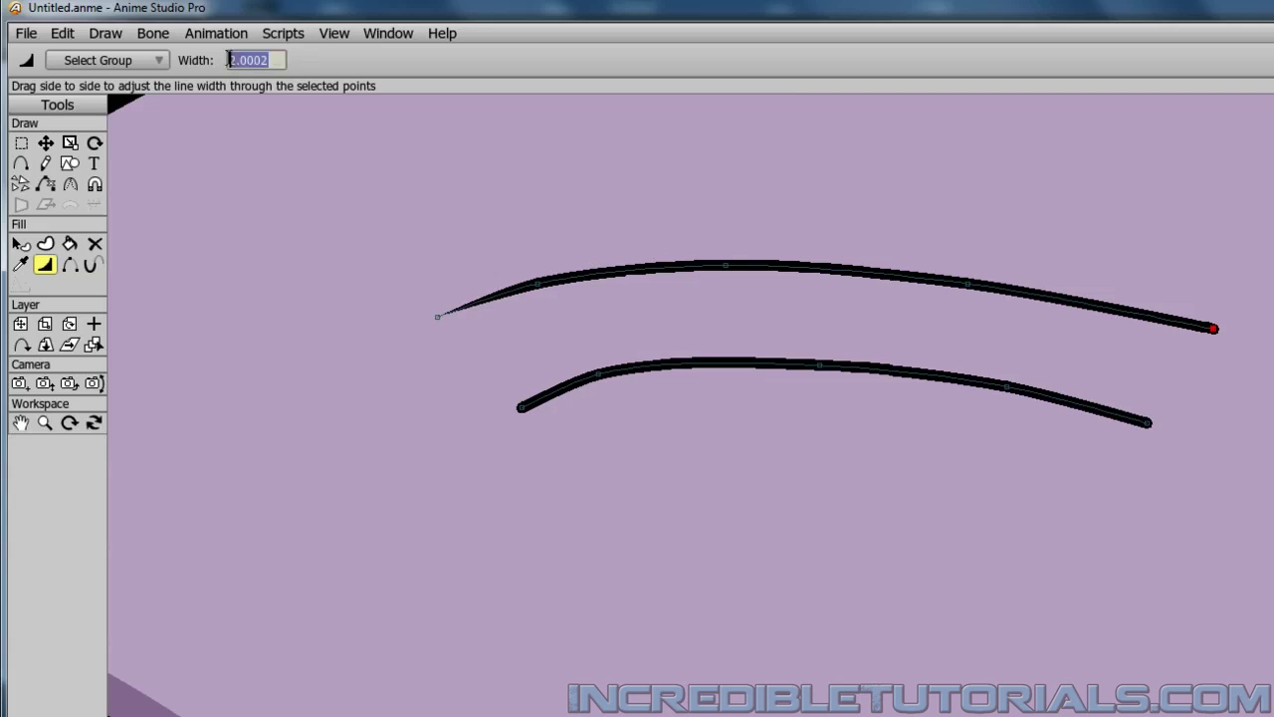
pyautogui.write('0')
pyautogui.press('Return')
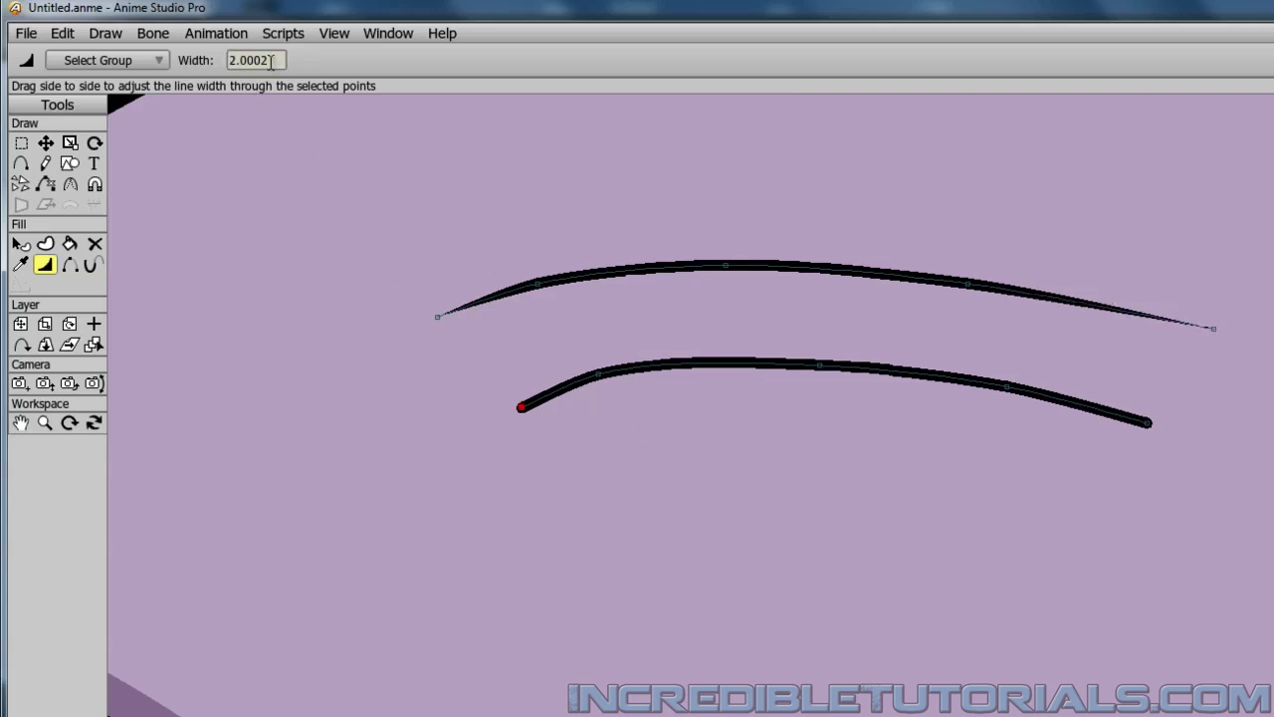
# Taper the shorter forehead wrinkle by setting the line width at both its ends to 0
pyautogui.write('0')
pyautogui.press('Return')
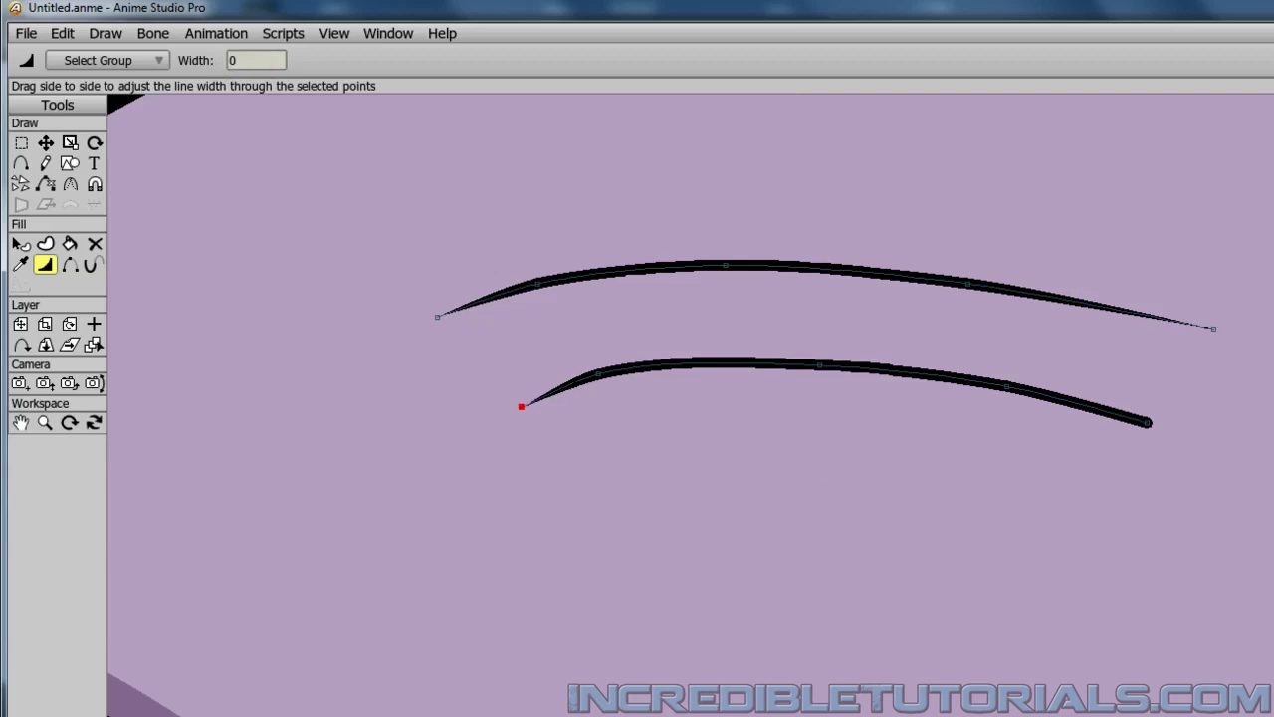
pyautogui.click(1146, 425)
pyautogui.doubleClick(239, 60)
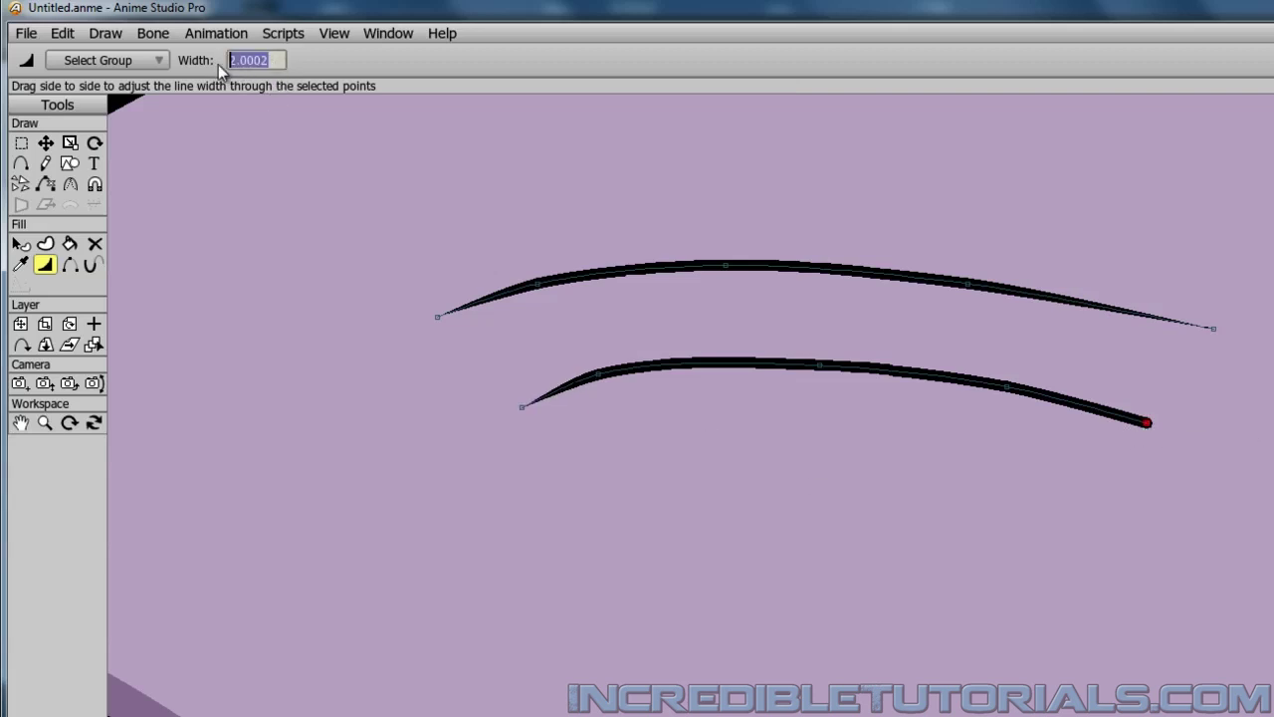
pyautogui.write('0')
pyautogui.press('Return')
# Set the line width to 0 at the lower end point of each of the three lines above the mouth
pyautogui.scroll(2, 537, 468)
pyautogui.scroll(-5, 547, 492)
pyautogui.scroll(-15, 554, 550)
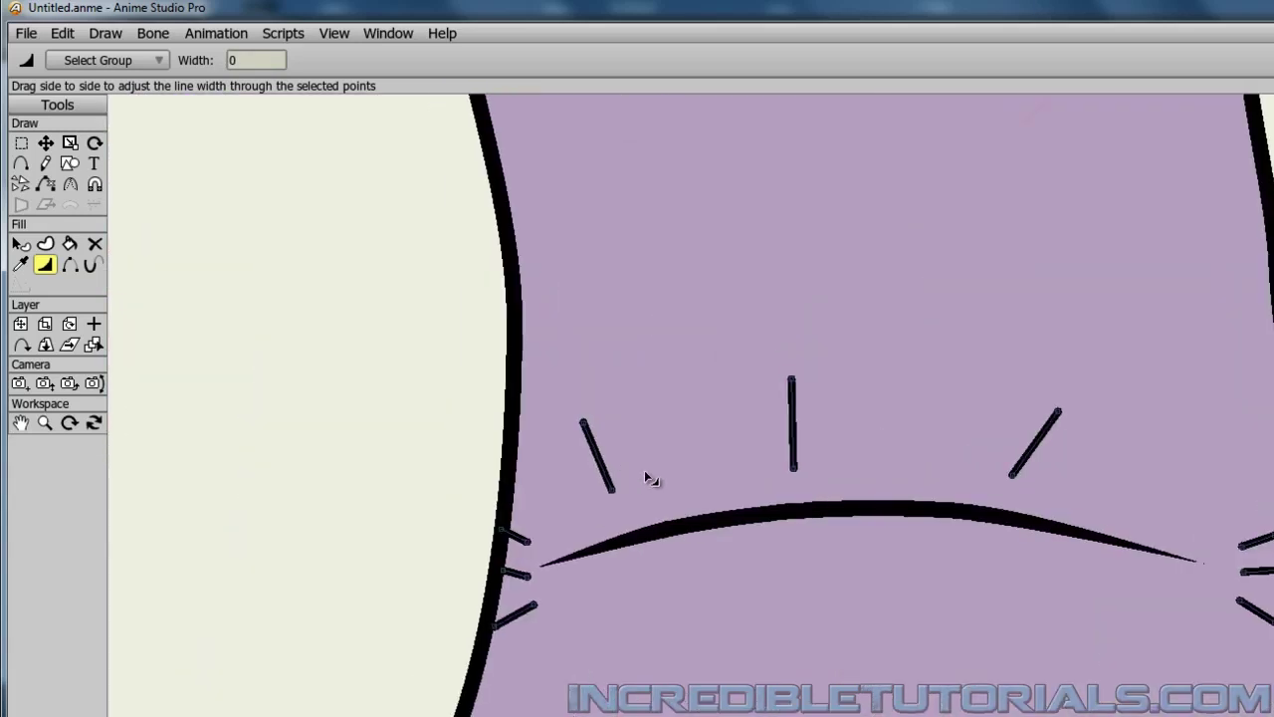
pyautogui.click(613, 491)
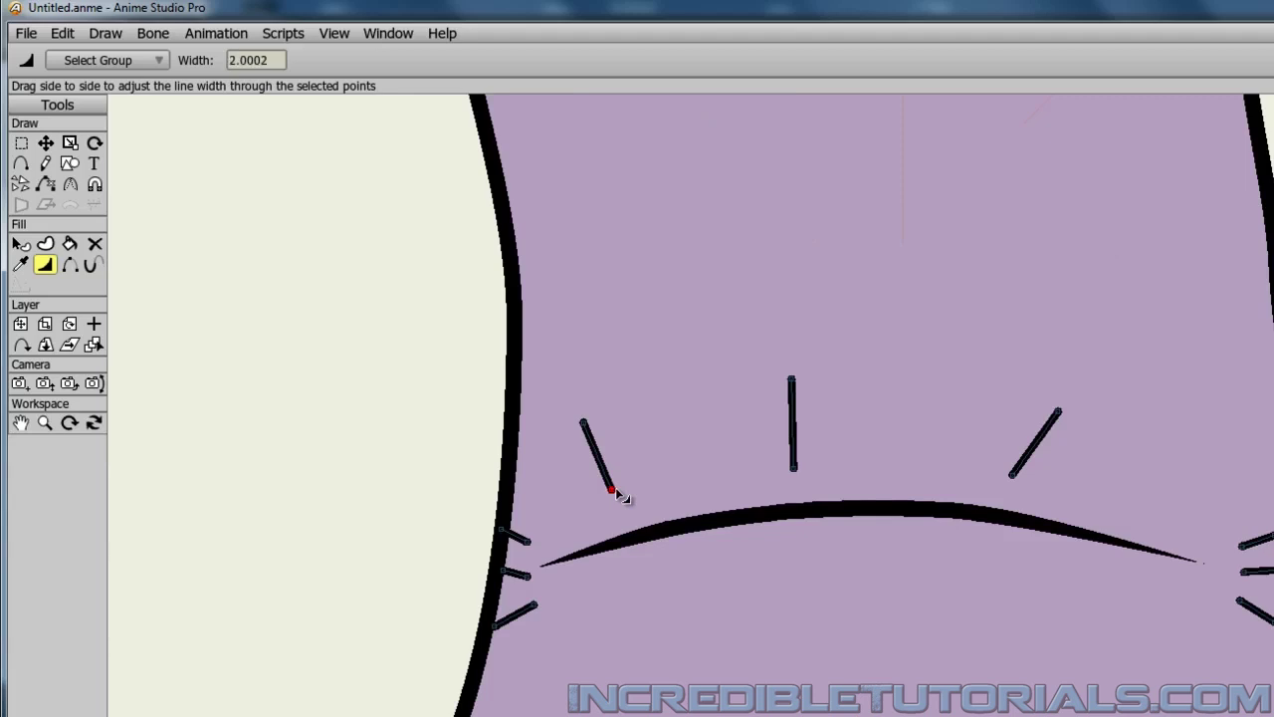
pyautogui.moveTo(273, 61); pyautogui.dragTo(221, 61)
pyautogui.write('0')
pyautogui.press('Return')
pyautogui.click(793, 467)
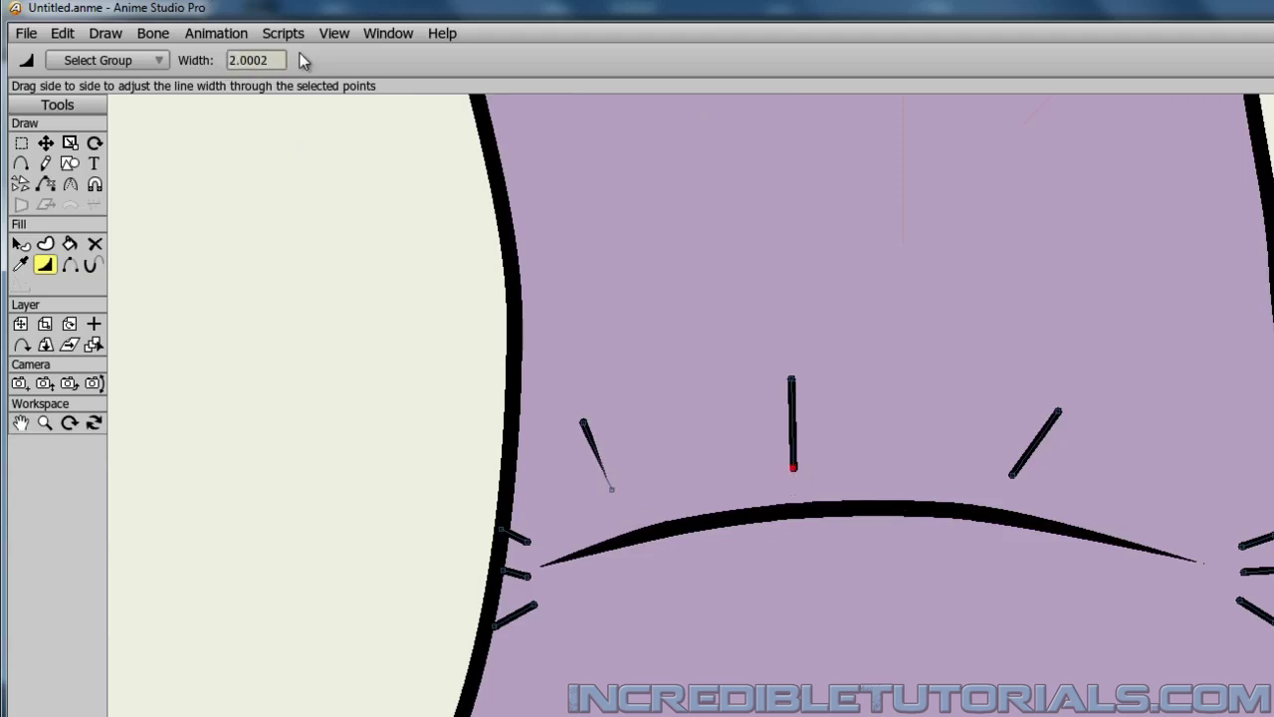
pyautogui.moveTo(271, 61); pyautogui.dragTo(200, 71)
pyautogui.write('0')
pyautogui.press('Return')
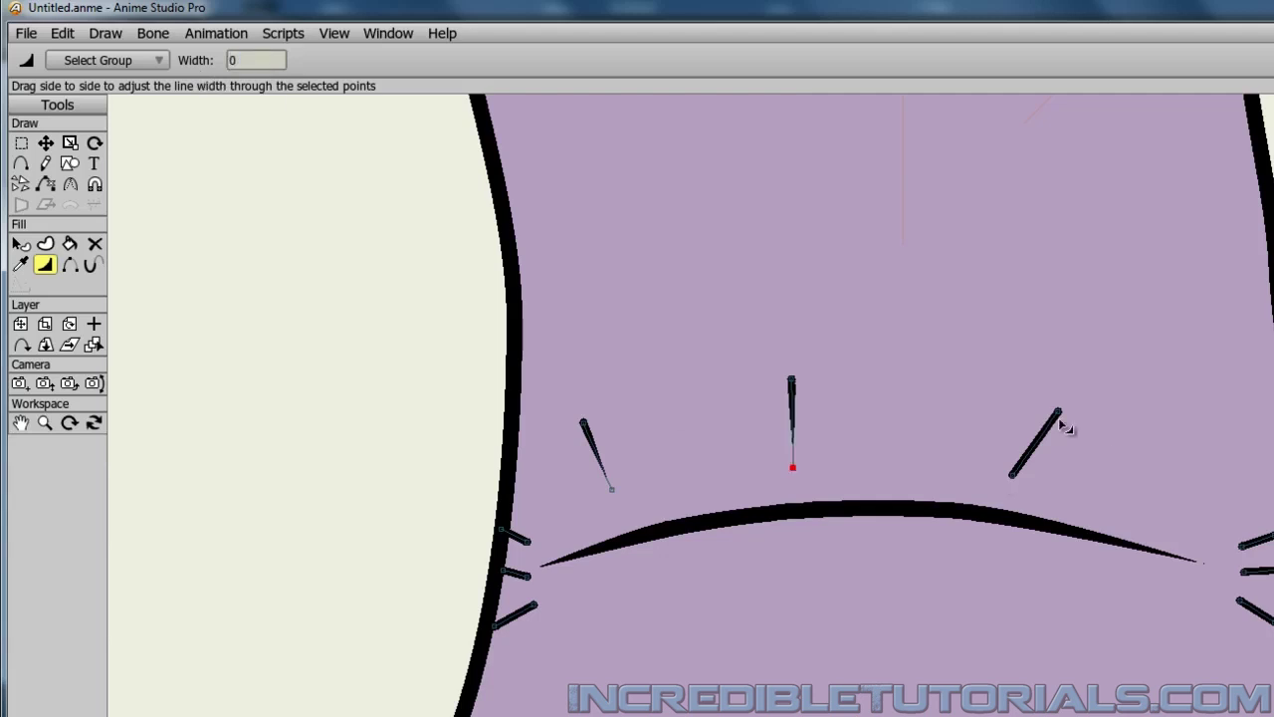
pyautogui.click(1012, 476)
pyautogui.moveTo(270, 60); pyautogui.dragTo(229, 61)
pyautogui.write('0')
pyautogui.press('Return')
# Set the line width to 0 at the inner ends of the three lines beside the right mouth corner
pyautogui.click(1243, 546)
pyautogui.moveTo(250, 57); pyautogui.dragTo(233, 77)
pyautogui.write('0')
pyautogui.press('Return')
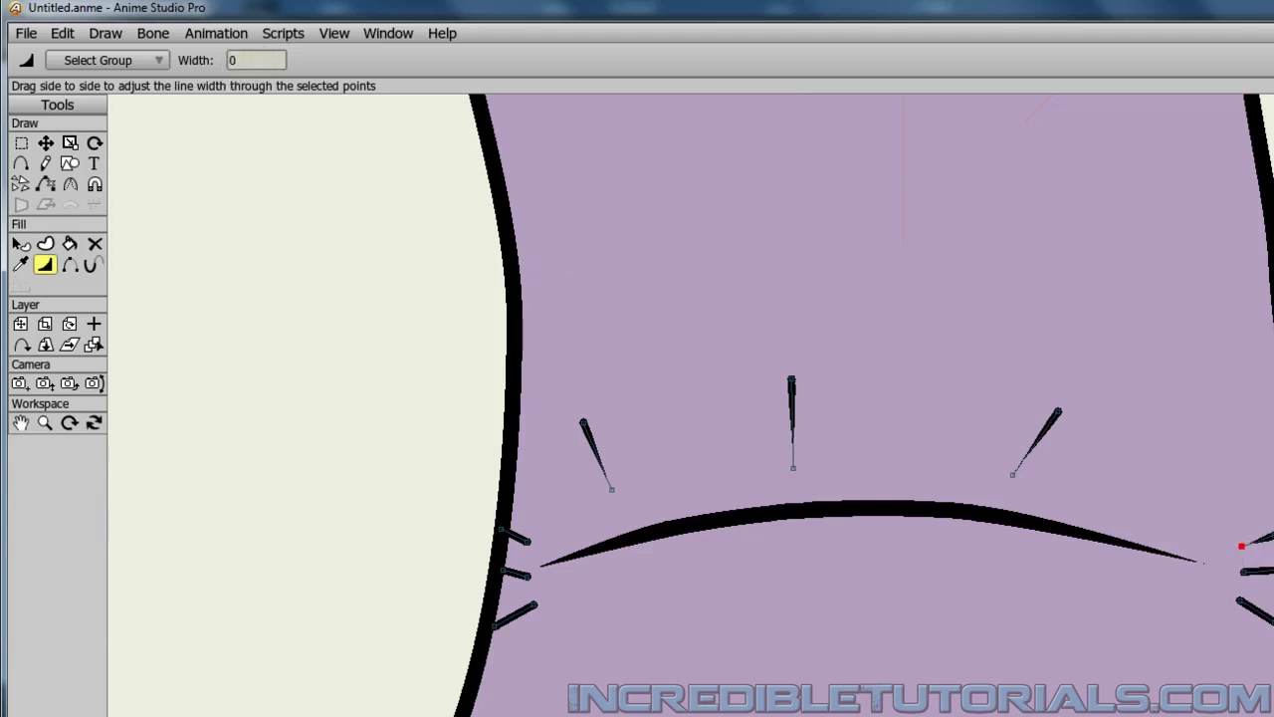
pyautogui.click(1244, 571)
pyautogui.moveTo(271, 61); pyautogui.dragTo(194, 74)
pyautogui.write('0')
pyautogui.press('Return')
pyautogui.click(1239, 602)
pyautogui.moveTo(270, 60); pyautogui.dragTo(197, 62)
pyautogui.write('0')
pyautogui.press('Return')
# Set the line width to 0 at the inner ends of the three lines beside the left mouth corner
pyautogui.click(533, 543)
pyautogui.moveTo(270, 60); pyautogui.dragTo(229, 64)
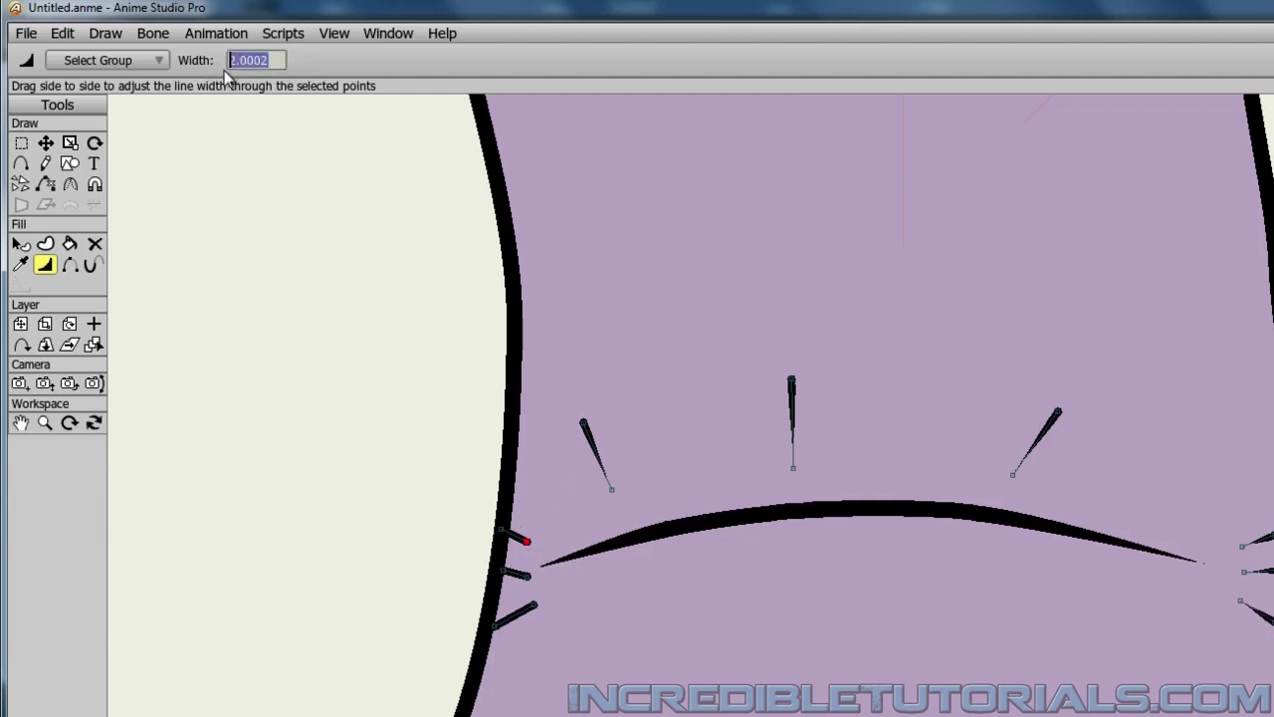
pyautogui.write('0')
pyautogui.press('Return')
pyautogui.click(527, 575)
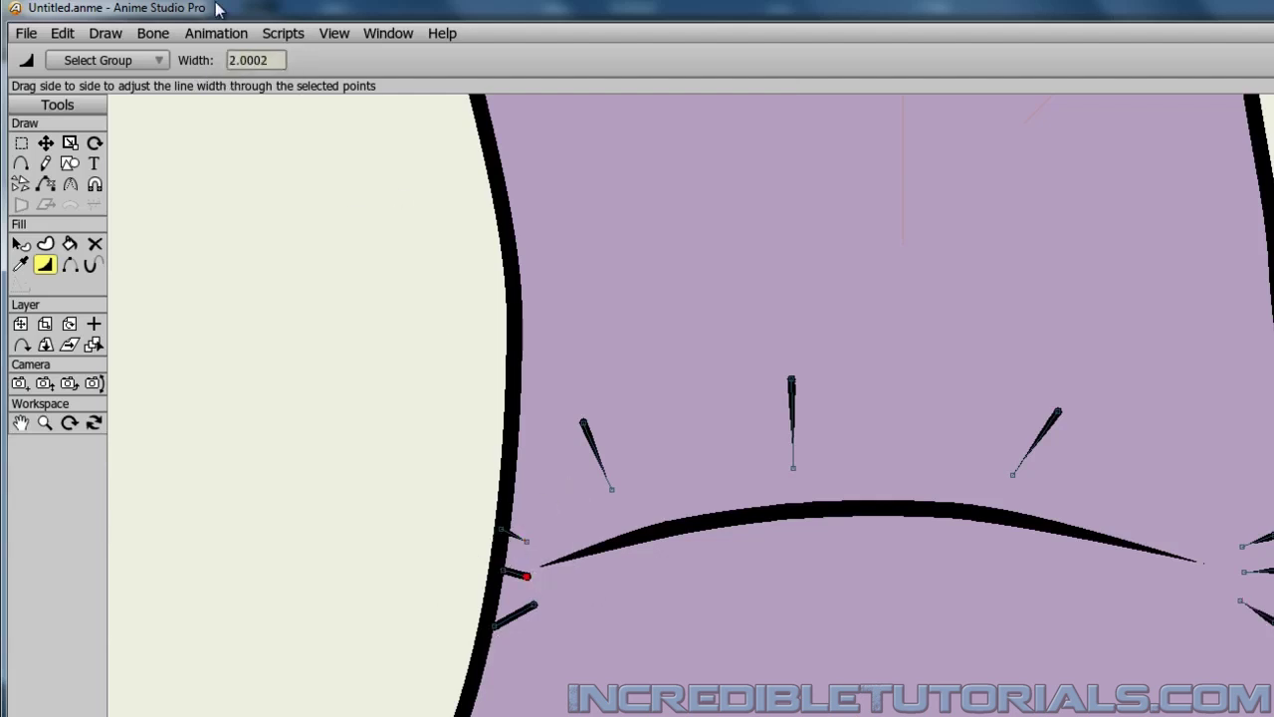
pyautogui.moveTo(277, 62); pyautogui.dragTo(201, 64)
pyautogui.write('0')
pyautogui.press('Return')
pyautogui.click(533, 605)
pyautogui.moveTo(275, 60); pyautogui.dragTo(228, 62)
pyautogui.write('0')
pyautogui.press('Return')
# Move the points of the curling chin line inward to tighten its loop, narrow the curve and shorten its upper end
pyautogui.moveTo(695, 578); pyautogui.dragTo(588, 283)
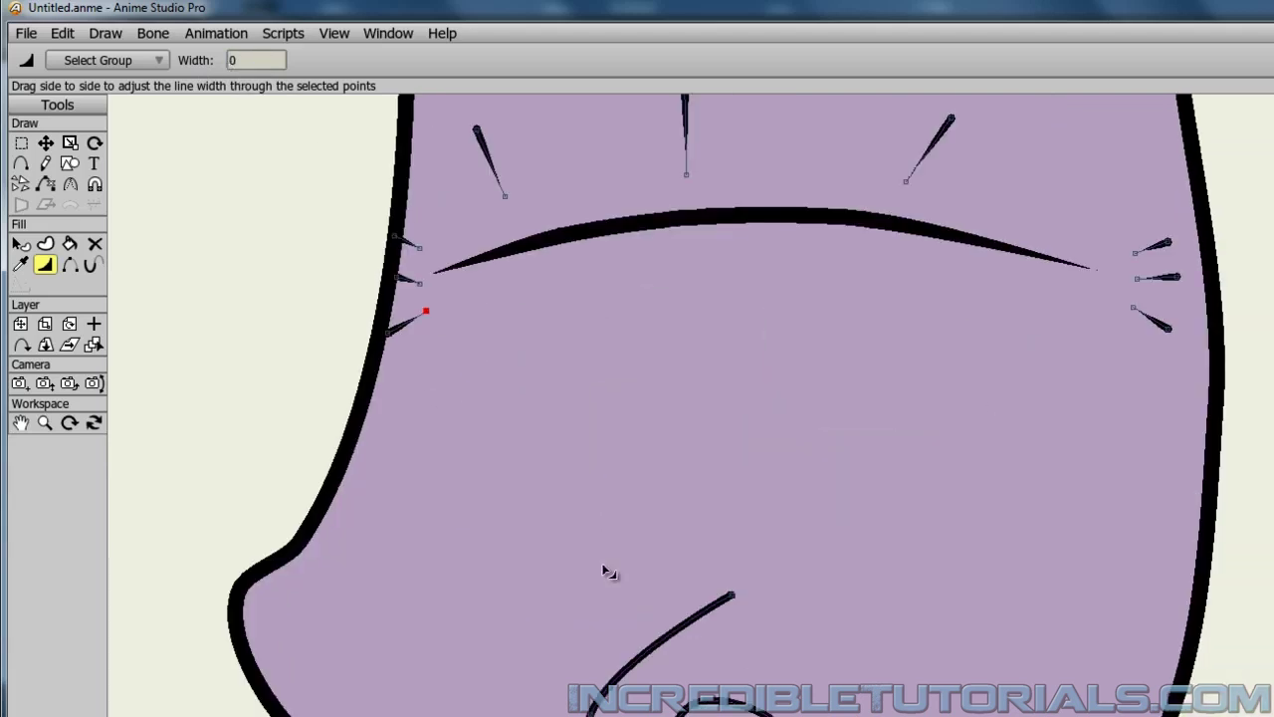
pyautogui.moveTo(600, 553); pyautogui.dragTo(613, 354)
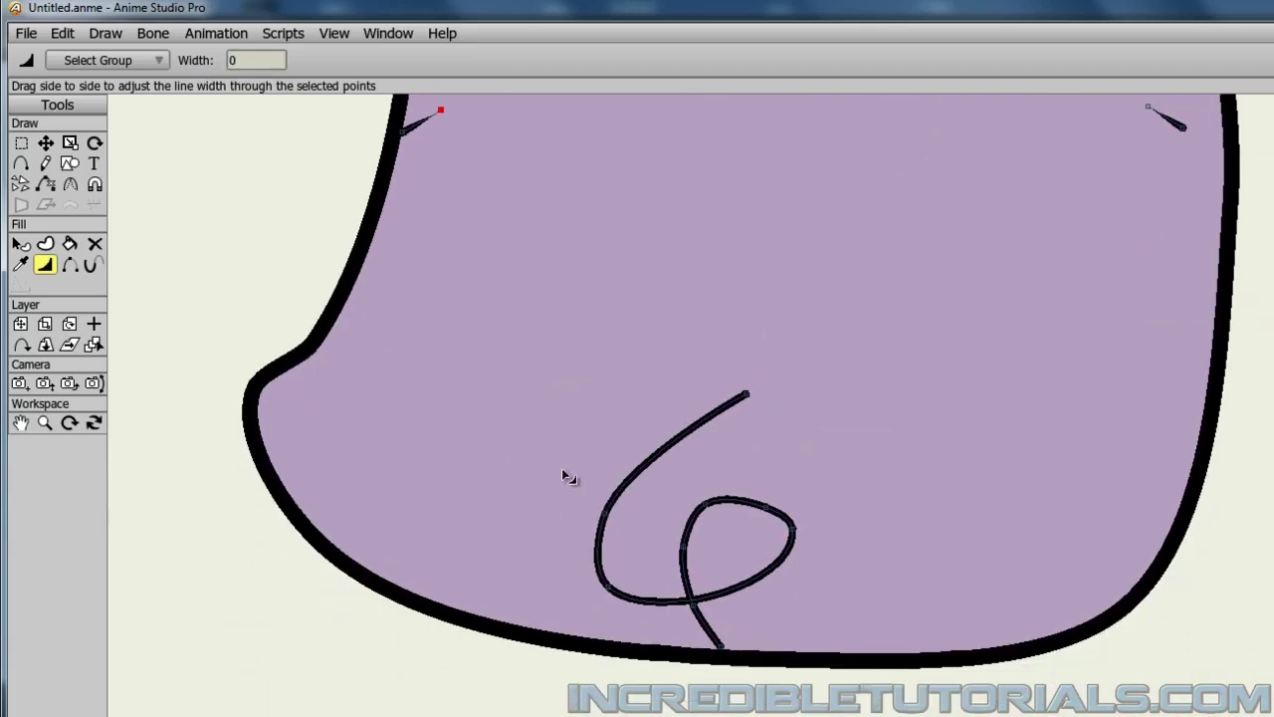
pyautogui.click(46, 144)
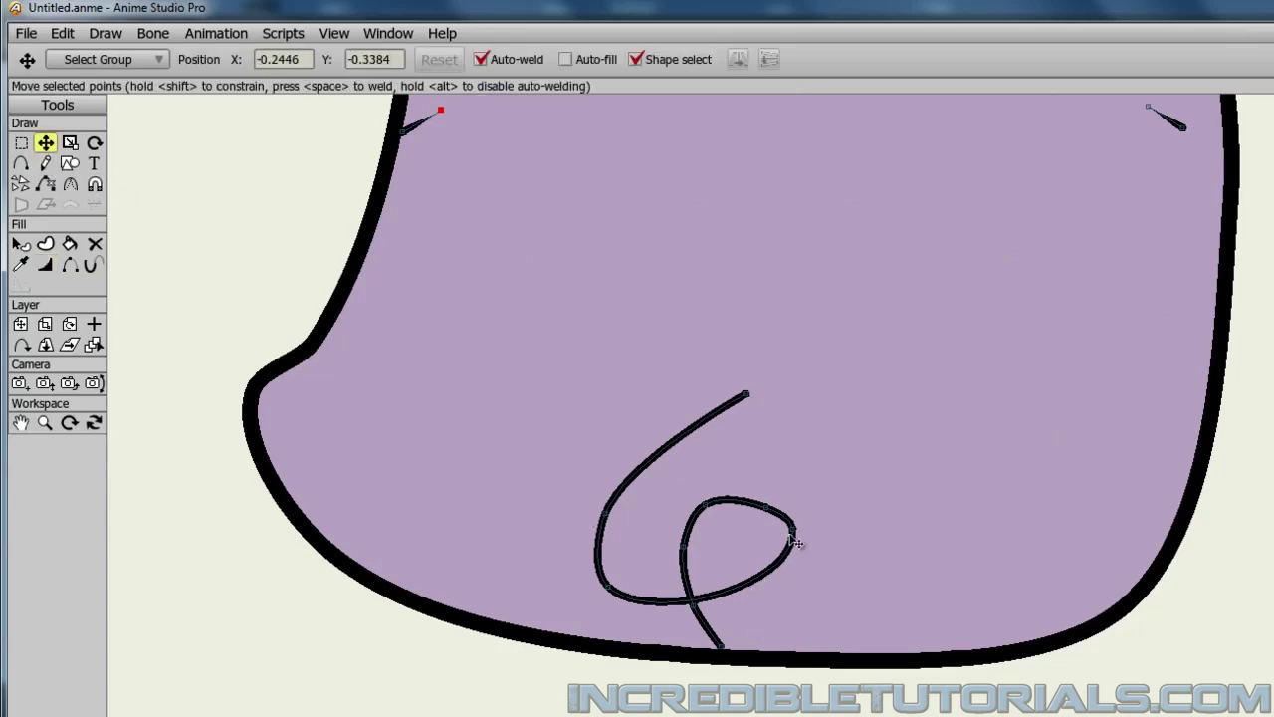
pyautogui.moveTo(800, 541); pyautogui.dragTo(698, 581)
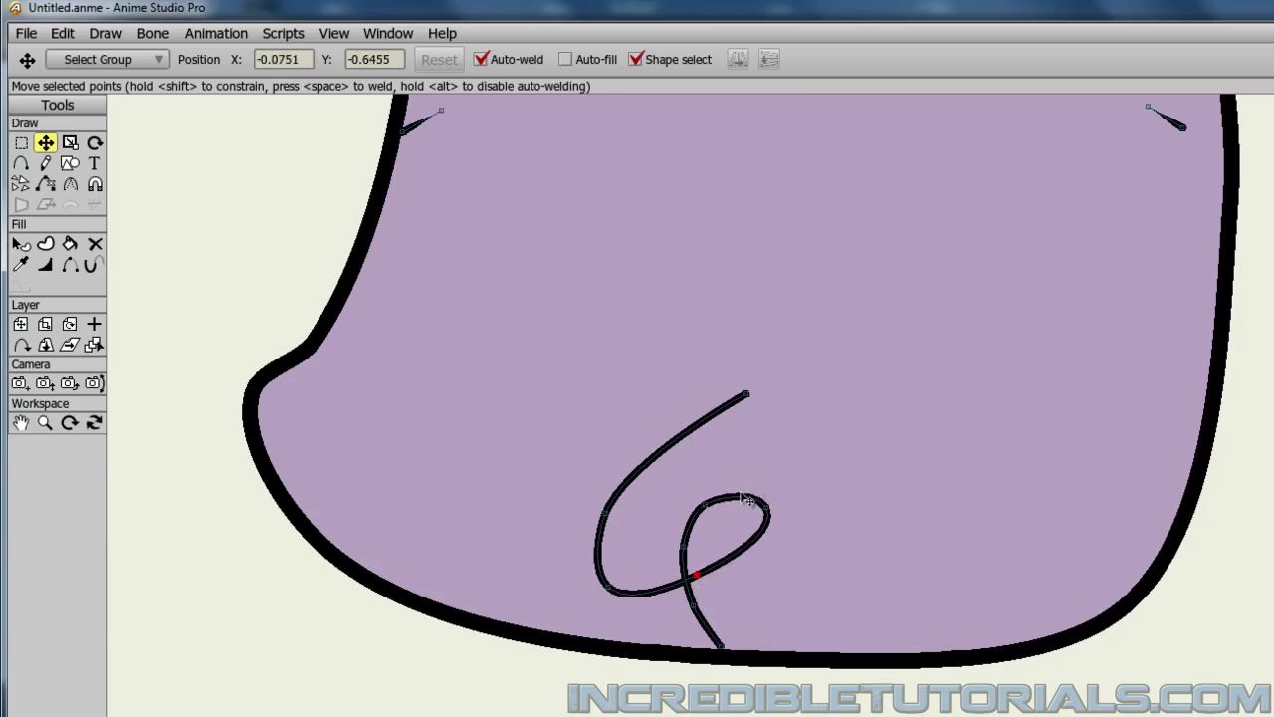
pyautogui.moveTo(769, 514); pyautogui.dragTo(740, 529)
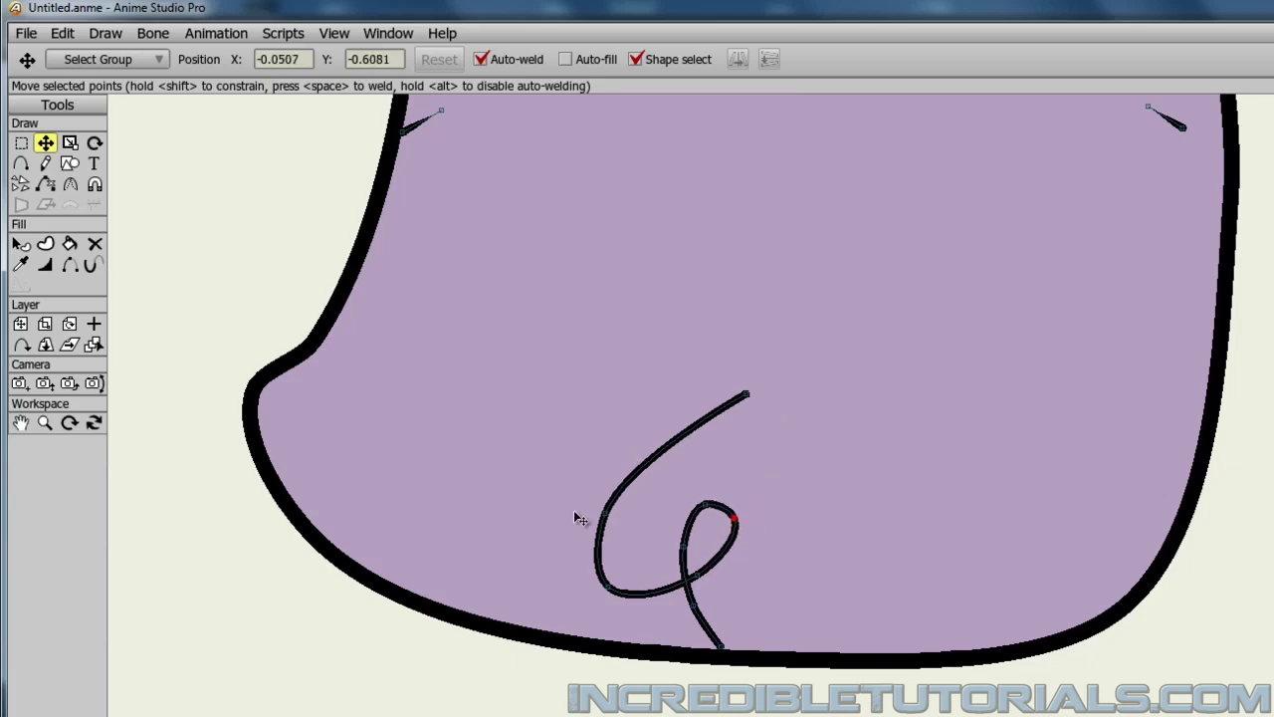
pyautogui.moveTo(606, 515)
pyautogui.mouseDown()
pyautogui.moveTo(628, 553)
pyautogui.moveTo(643, 524)
pyautogui.mouseUp()
pyautogui.moveTo(618, 593); pyautogui.dragTo(656, 590)
pyautogui.moveTo(749, 398)
pyautogui.mouseDown()
pyautogui.moveTo(706, 444)
pyautogui.moveTo(703, 467)
pyautogui.moveTo(710, 450)
pyautogui.mouseUp()
pyautogui.scroll(-3, 890, 584)
pyautogui.scroll(4, 898, 601)
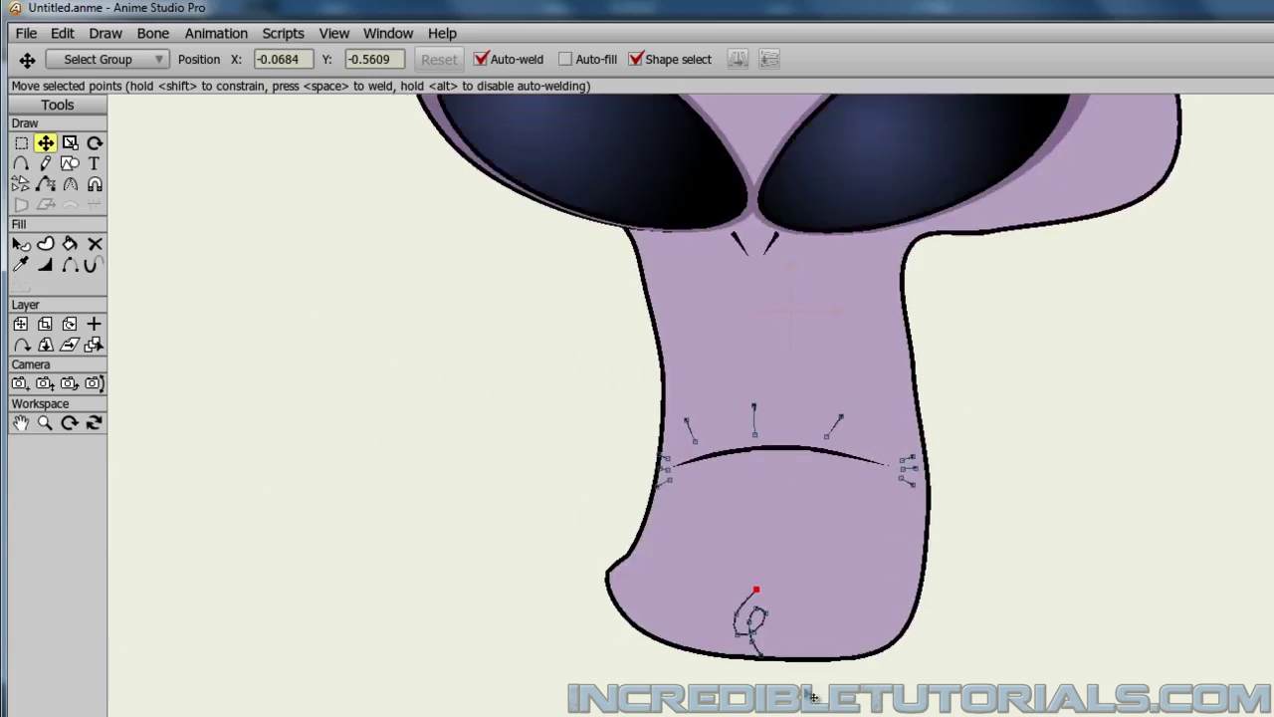
pyautogui.moveTo(638, 410); pyautogui.dragTo(643, 401)
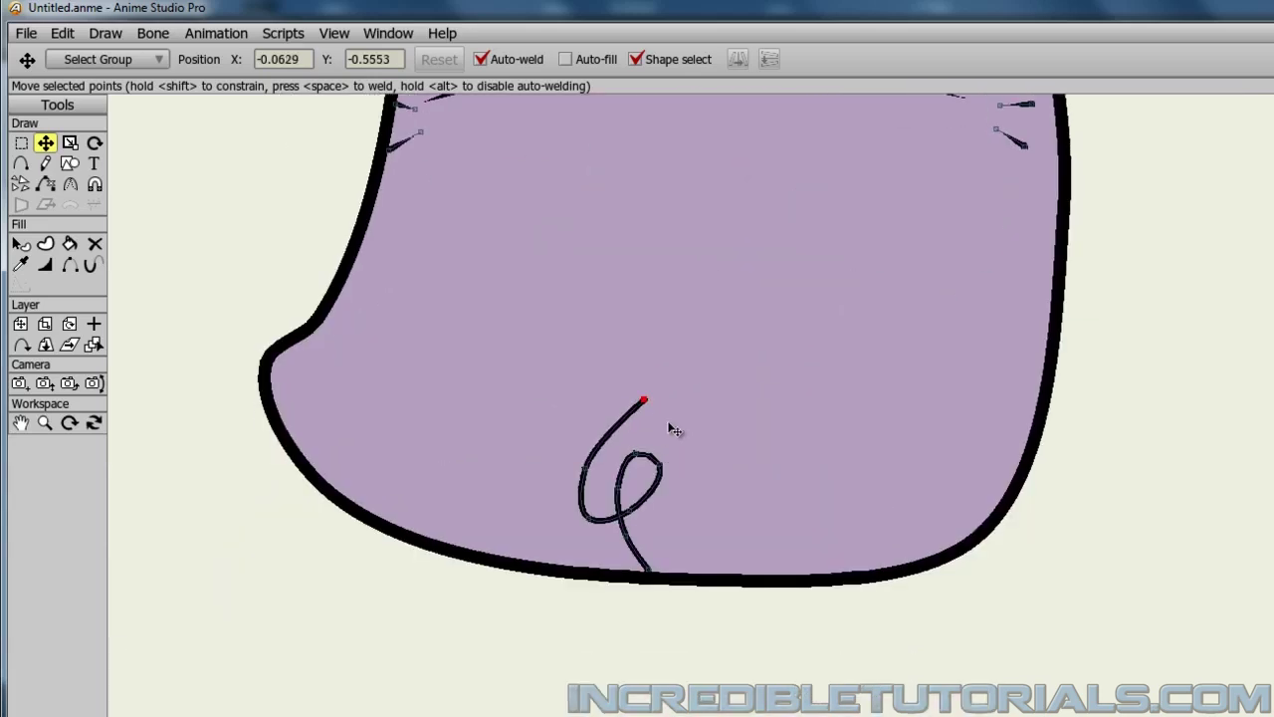
# Taper the chin line by setting the line width of its upper end point to 0
pyautogui.click(45, 264)
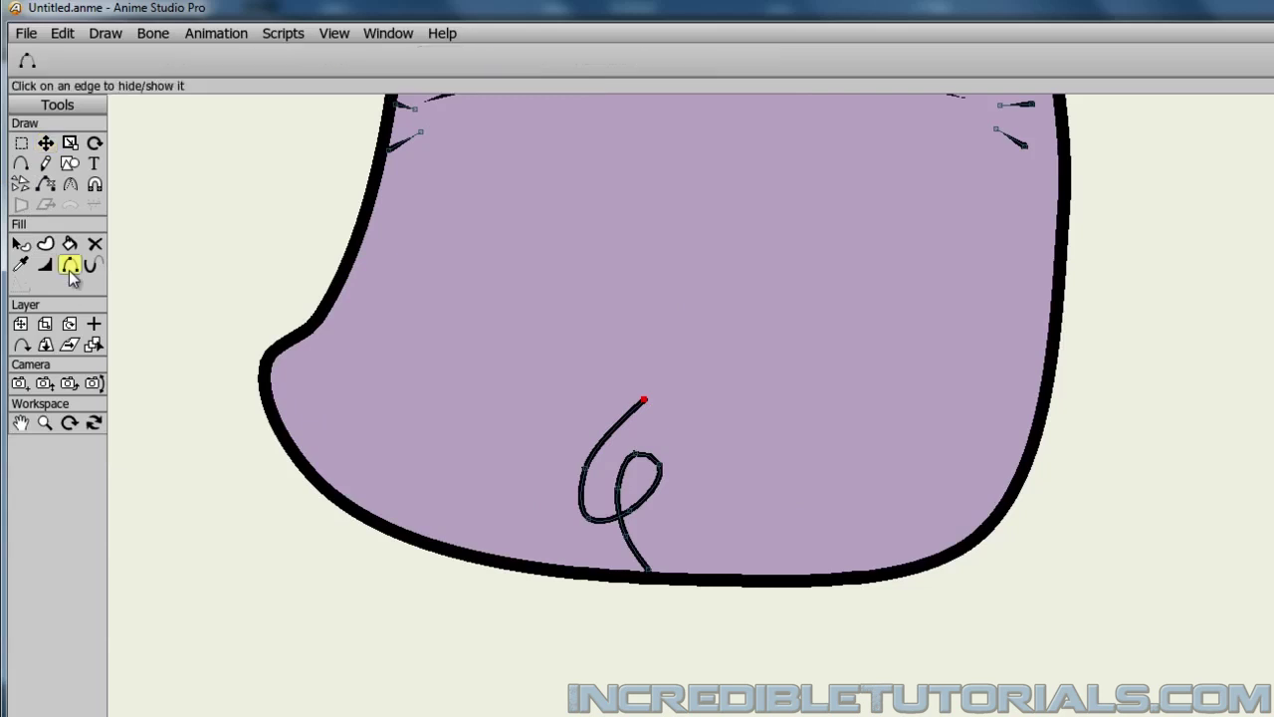
pyautogui.moveTo(264, 59); pyautogui.dragTo(229, 61)
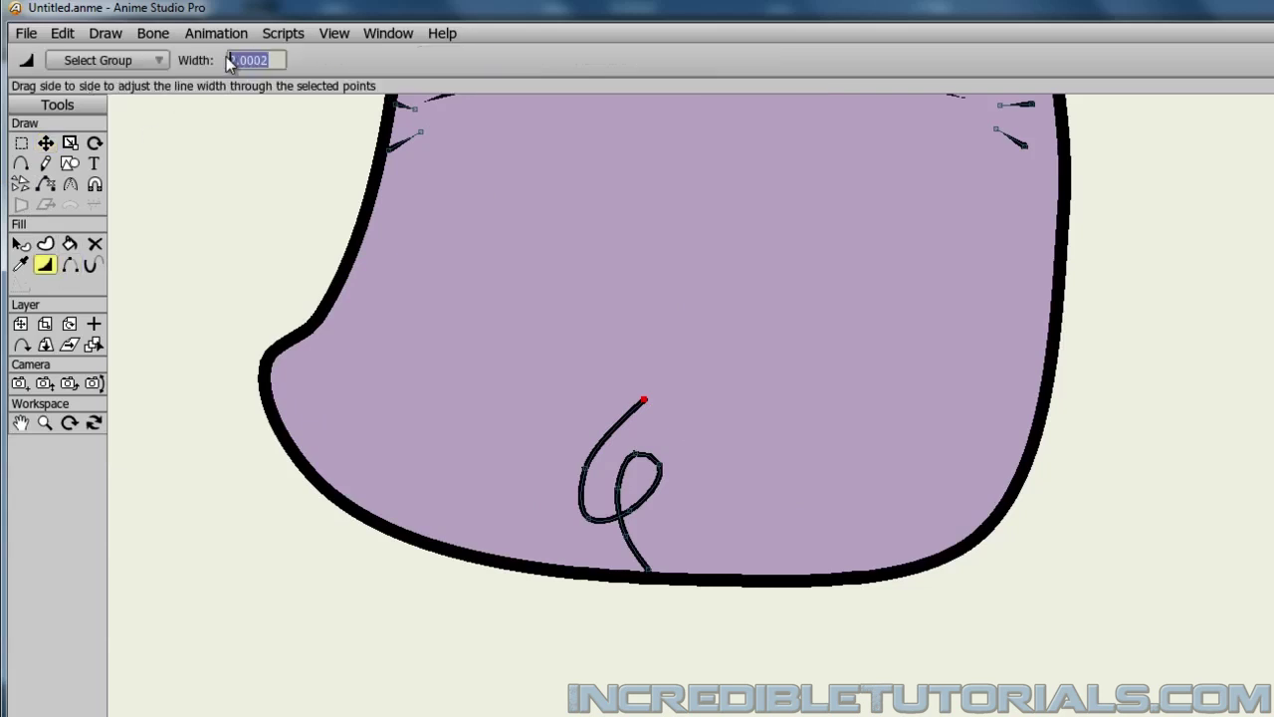
pyautogui.write('0')
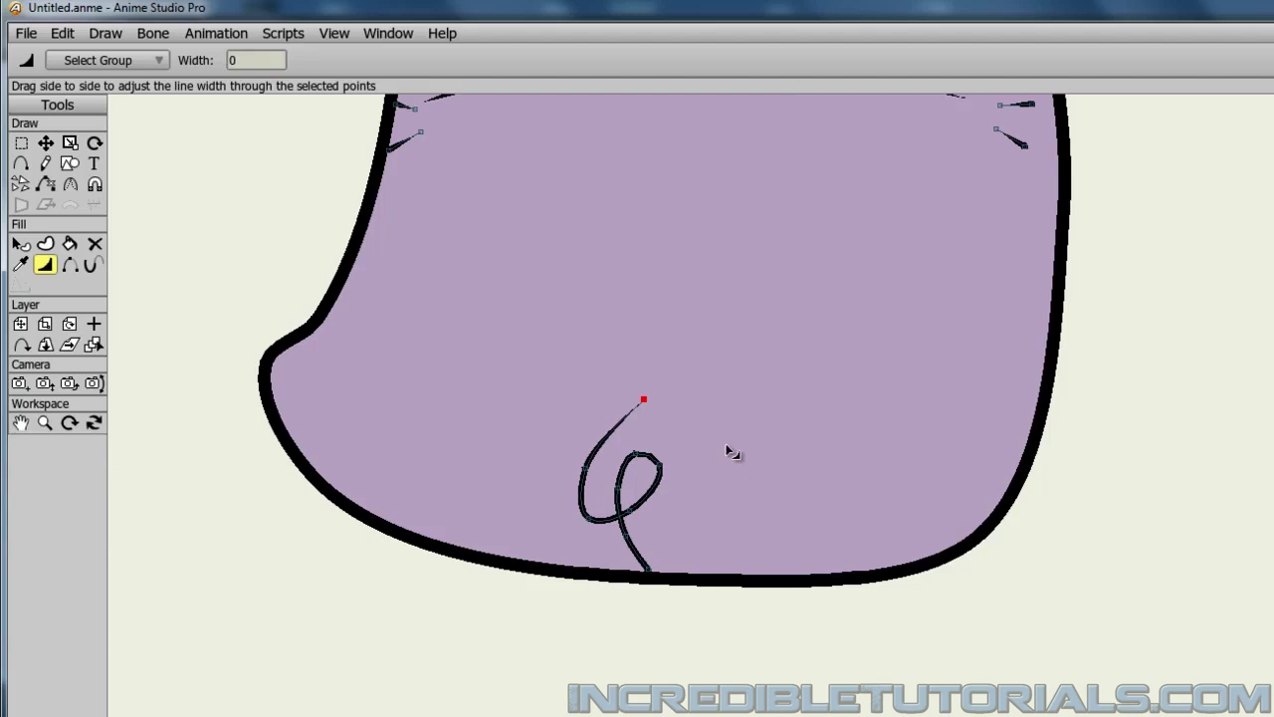
pyautogui.scroll(-3, 732, 453)
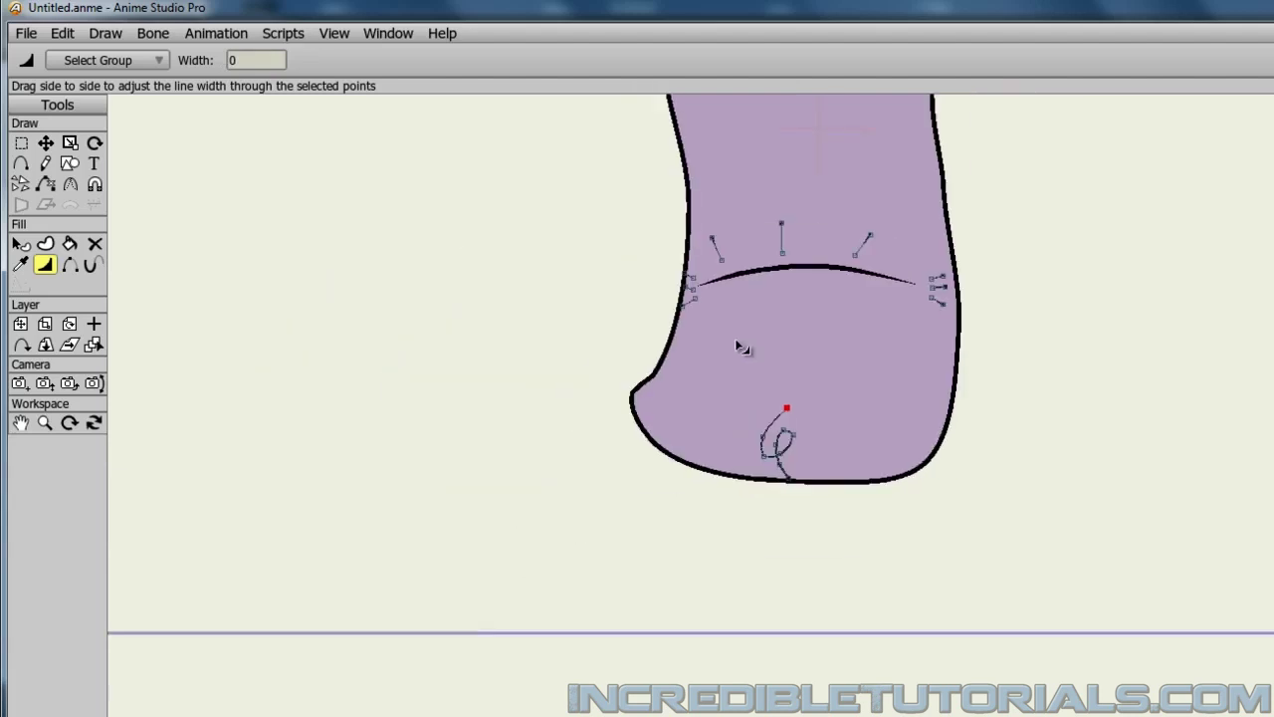
# Add a vector layer named Body and place it directly below the Head layer
pyautogui.moveTo(744, 361); pyautogui.dragTo(620, 583)
pyautogui.scroll(-3, 617, 577)
pyautogui.scroll(-1, 614, 572)
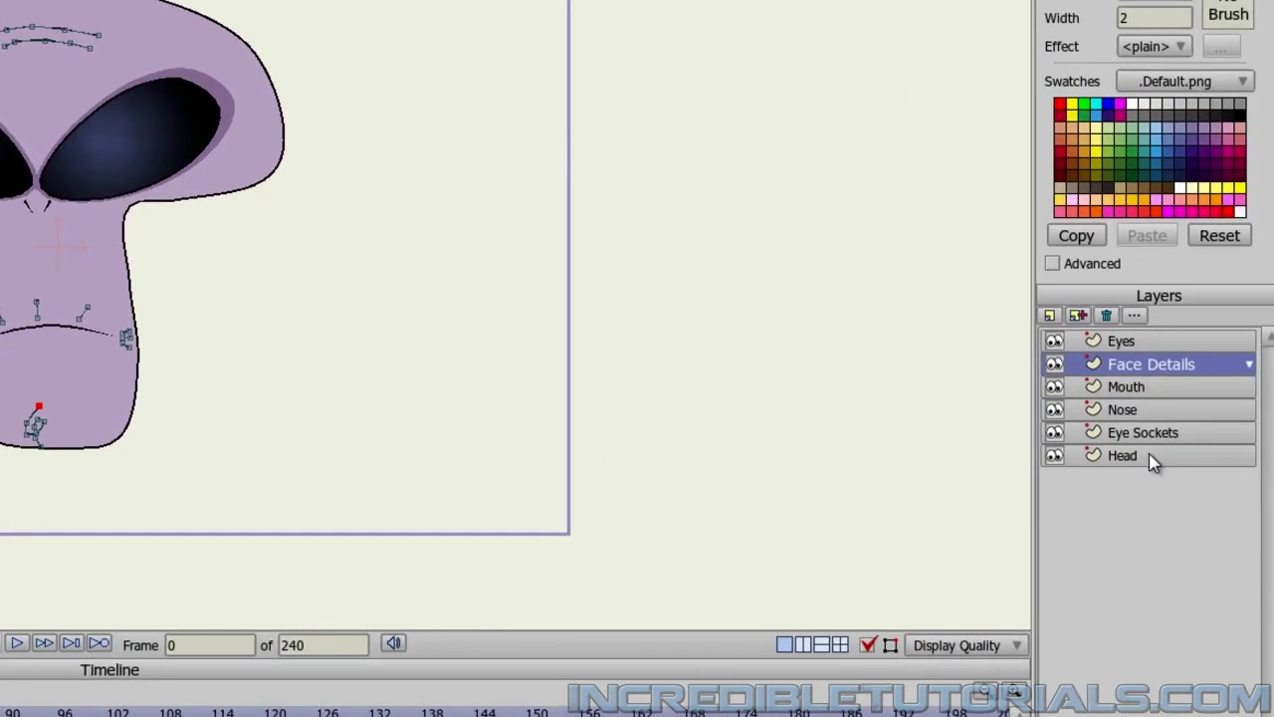
pyautogui.click(1149, 455)
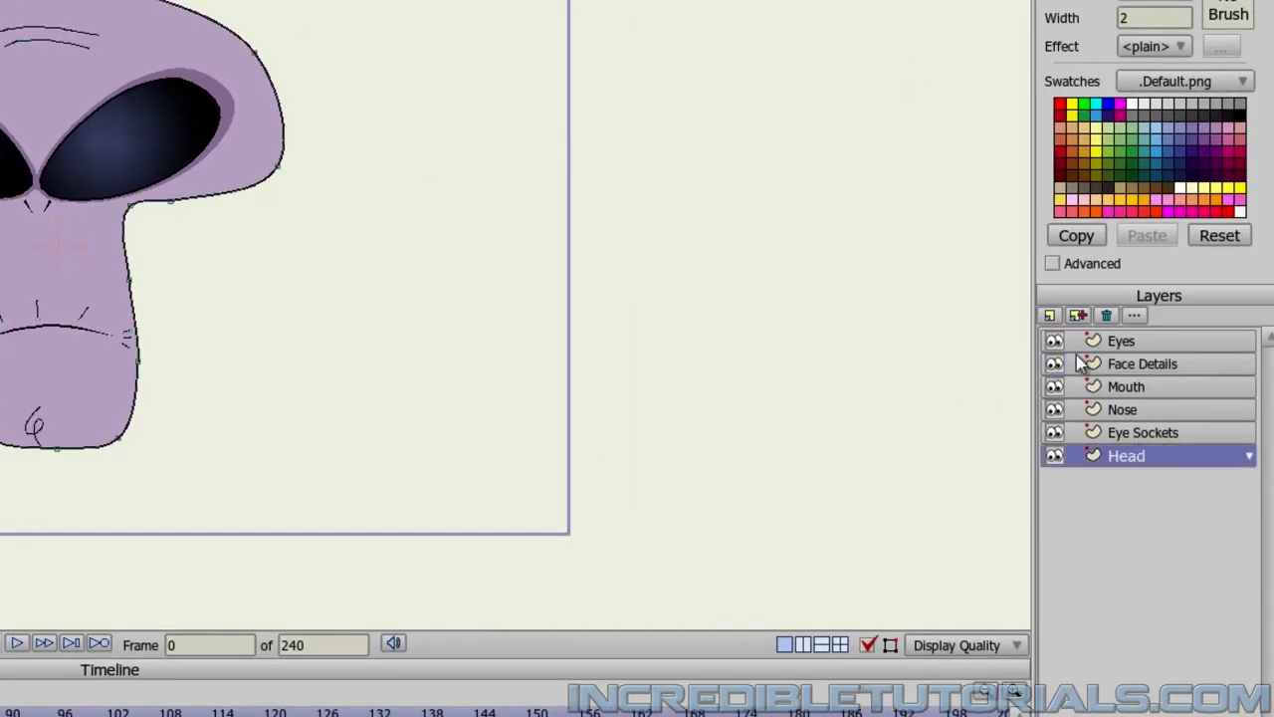
pyautogui.click(1049, 314)
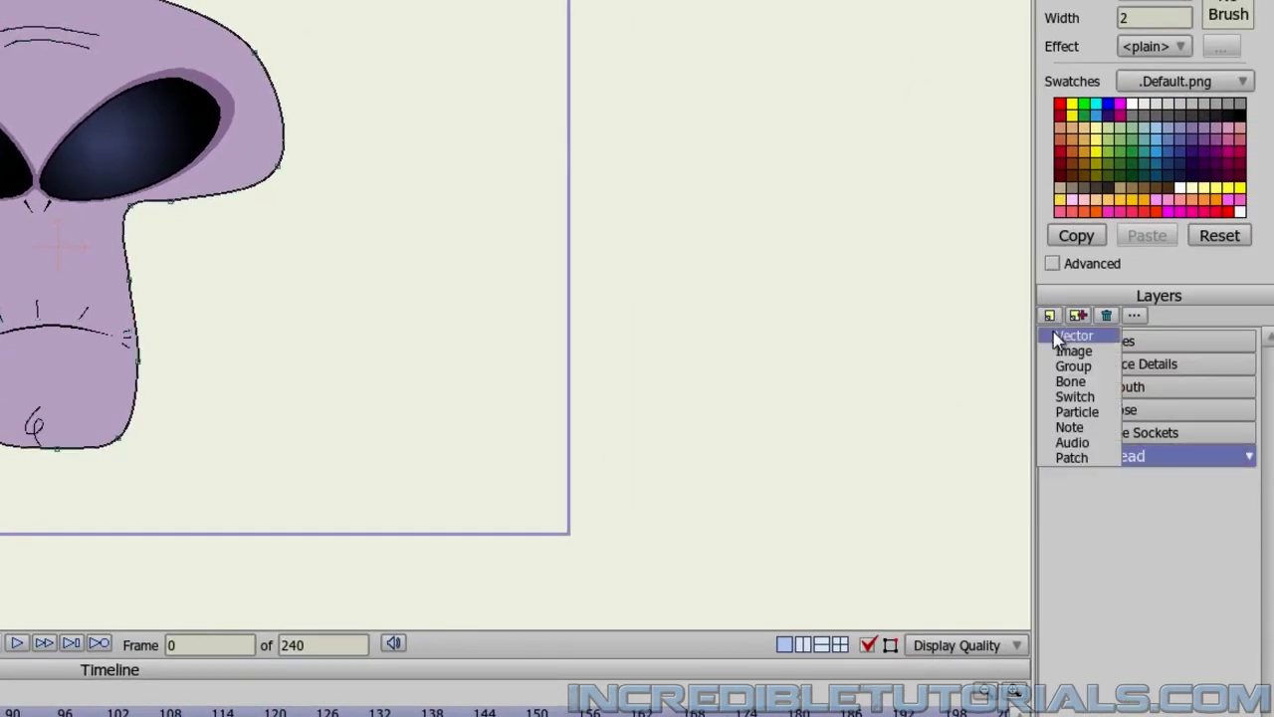
pyautogui.click(1057, 338)
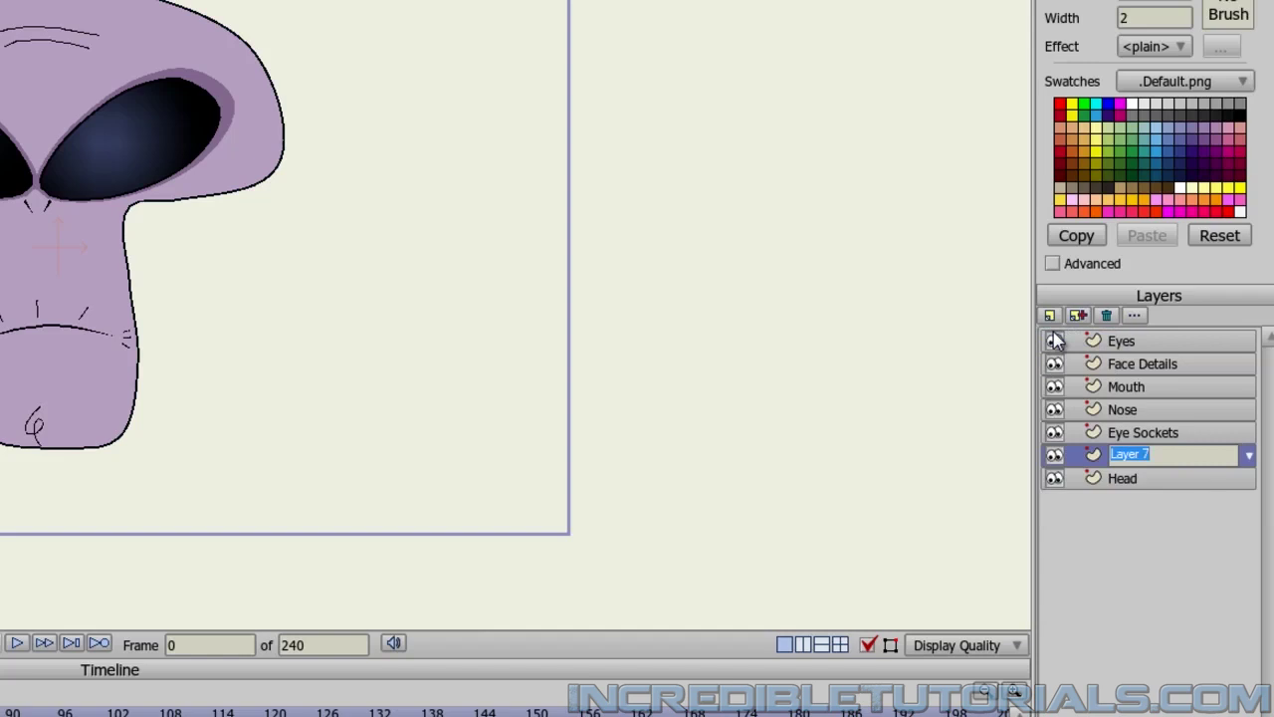
pyautogui.write('Body')
pyautogui.press('Return')
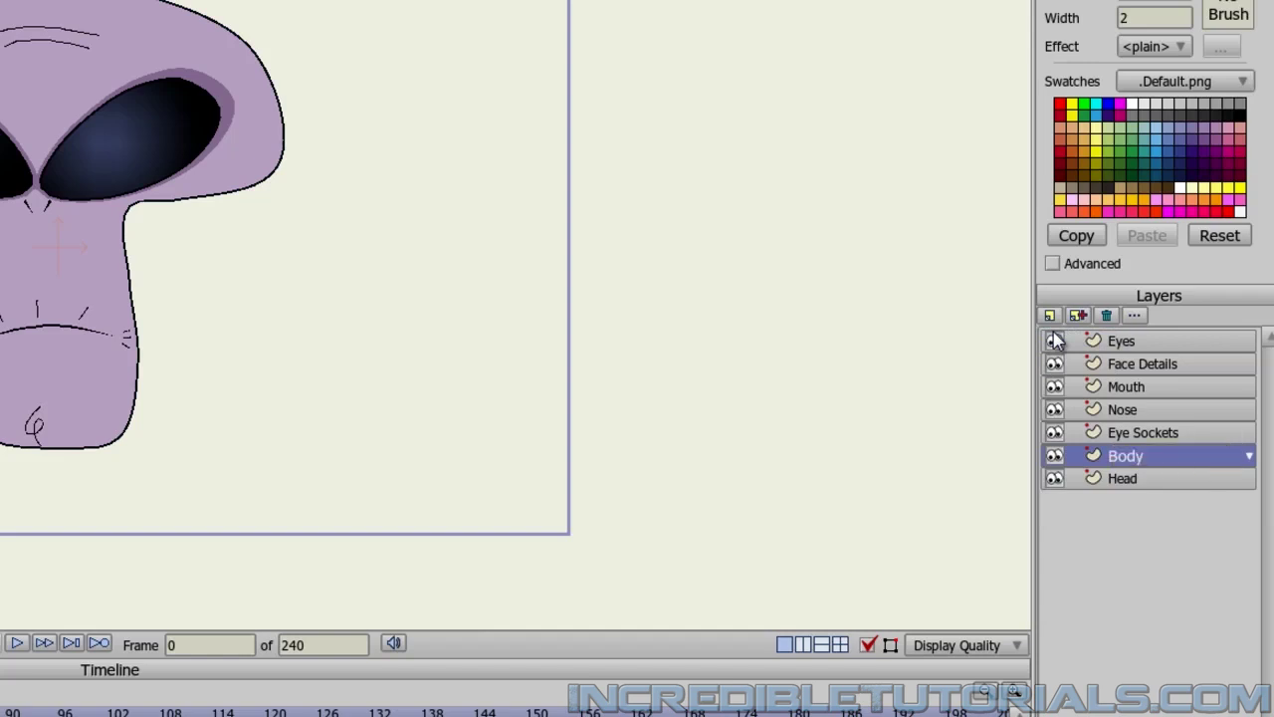
pyautogui.moveTo(1140, 479)
pyautogui.mouseDown()
pyautogui.moveTo(1142, 492)
pyautogui.moveTo(1133, 482)
pyautogui.mouseUp()
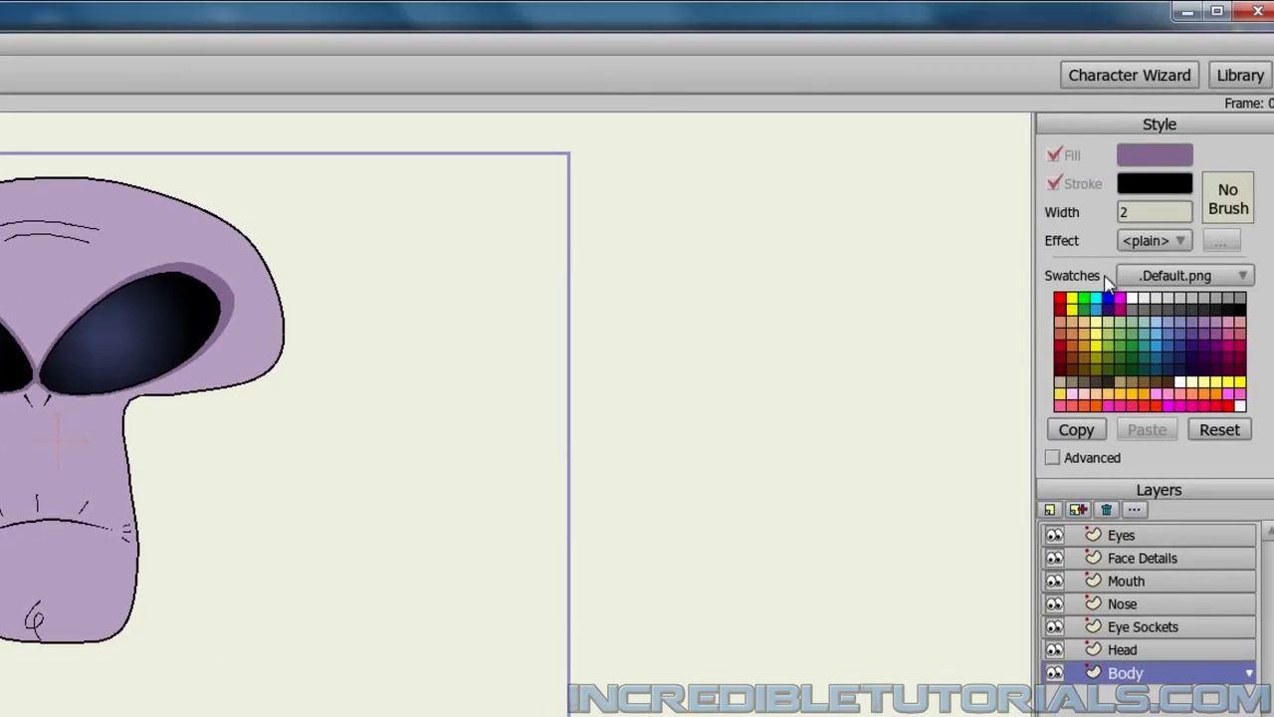
# Set the line width to 4 and the fill colour to light blue 8CAED0
pyautogui.moveTo(1149, 219); pyautogui.dragTo(1072, 224)
pyautogui.write('4')
pyautogui.click(1156, 155)
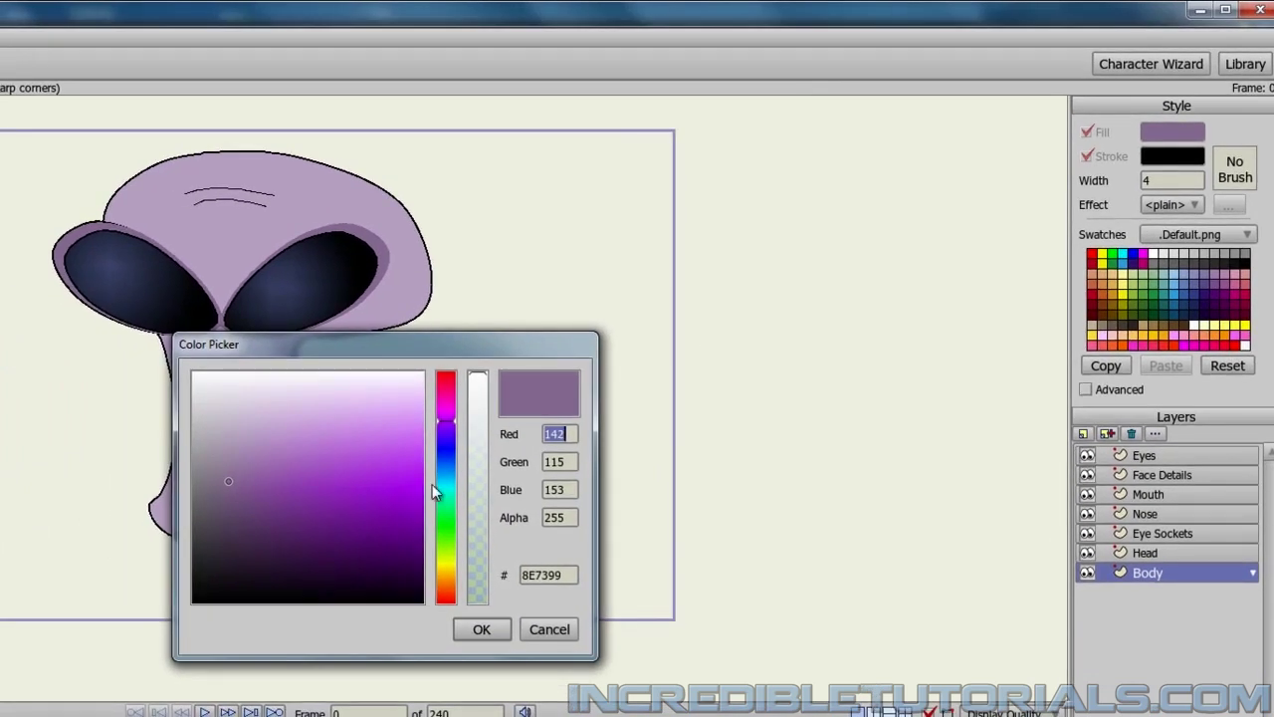
pyautogui.click(442, 464)
pyautogui.moveTo(408, 461)
pyautogui.mouseDown()
pyautogui.moveTo(302, 426)
pyautogui.moveTo(289, 445)
pyautogui.mouseUp()
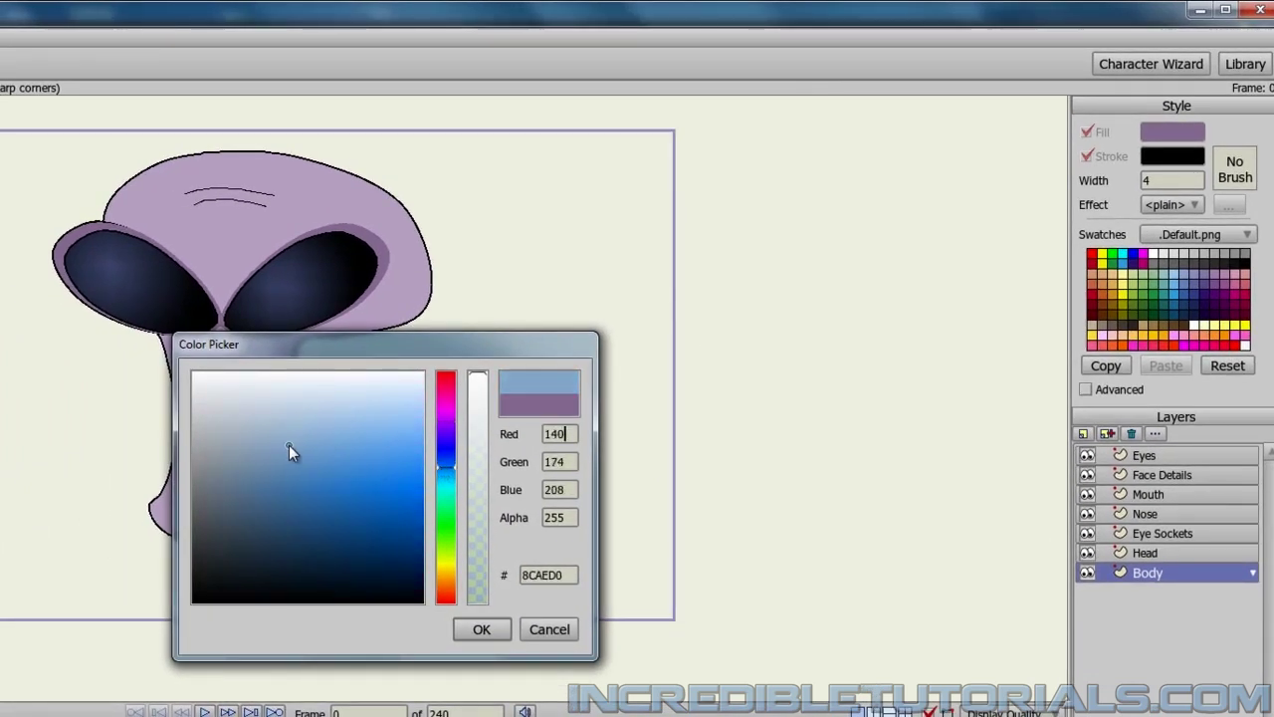
pyautogui.click(466, 629)
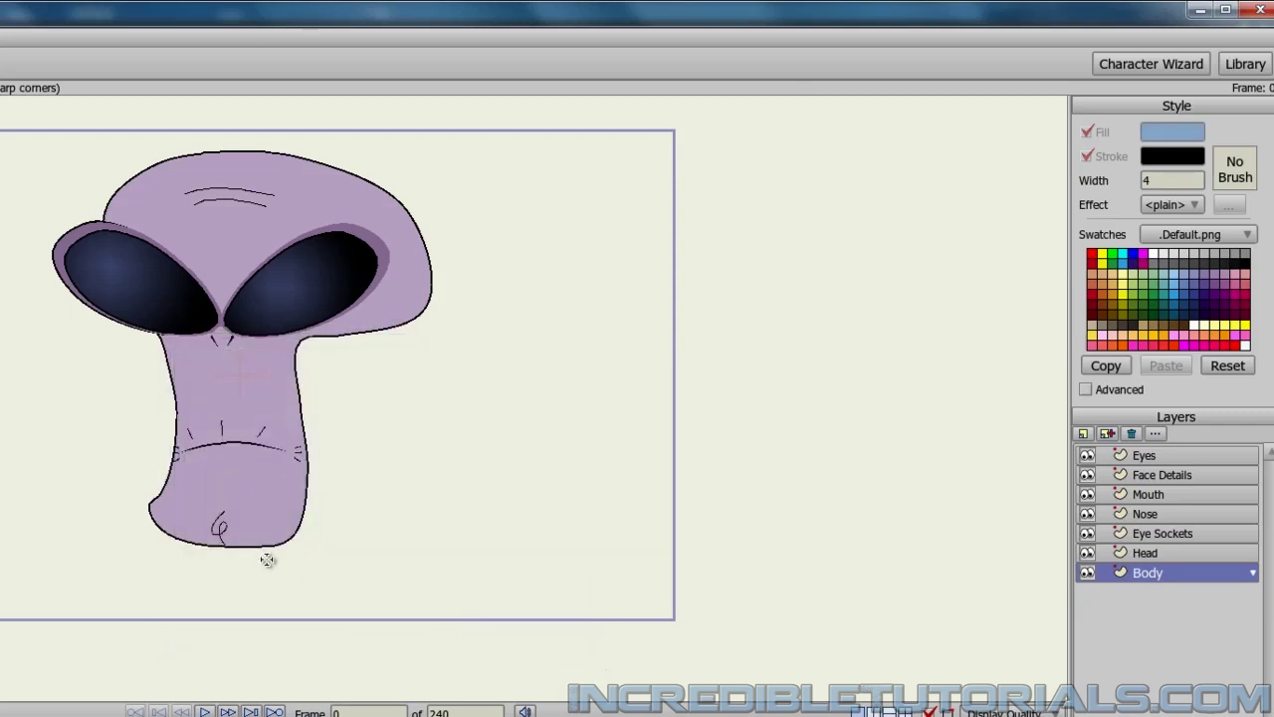
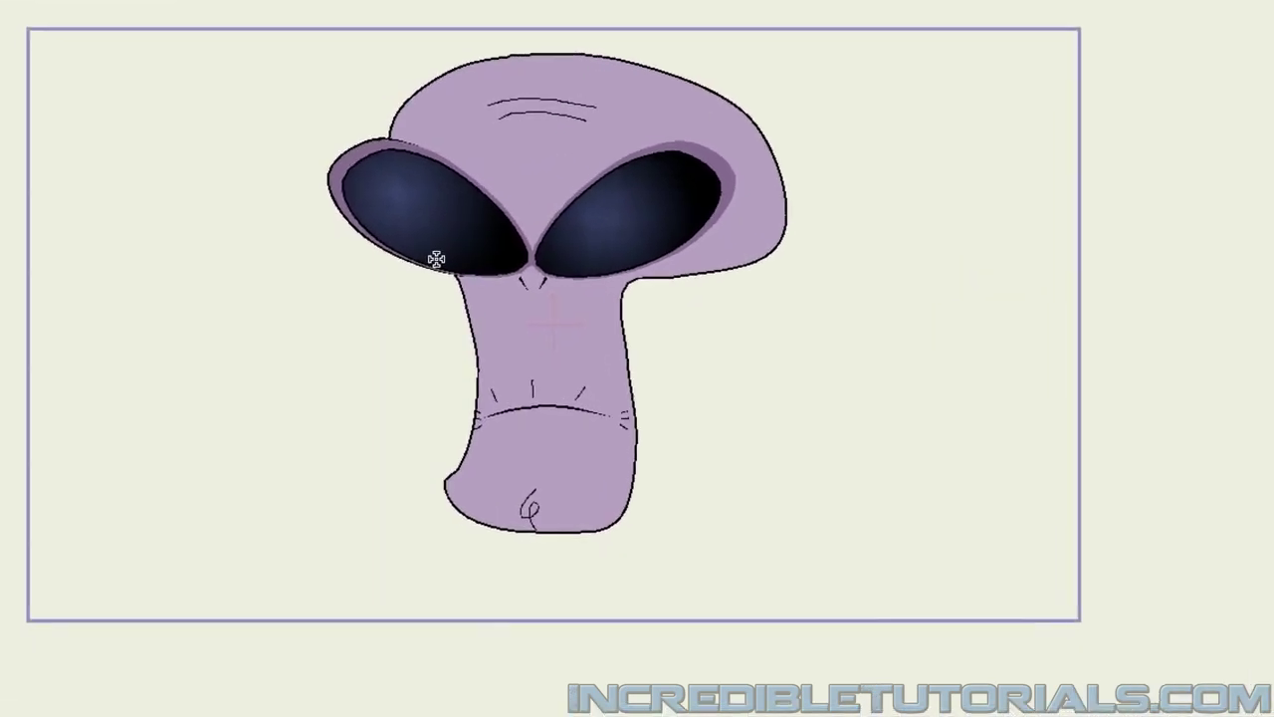
# Draw a closed body outline with Add Point, running across the shoulders, down the narrow torso to its base and back up to the start
pyautogui.moveTo(437, 259); pyautogui.dragTo(744, 343)
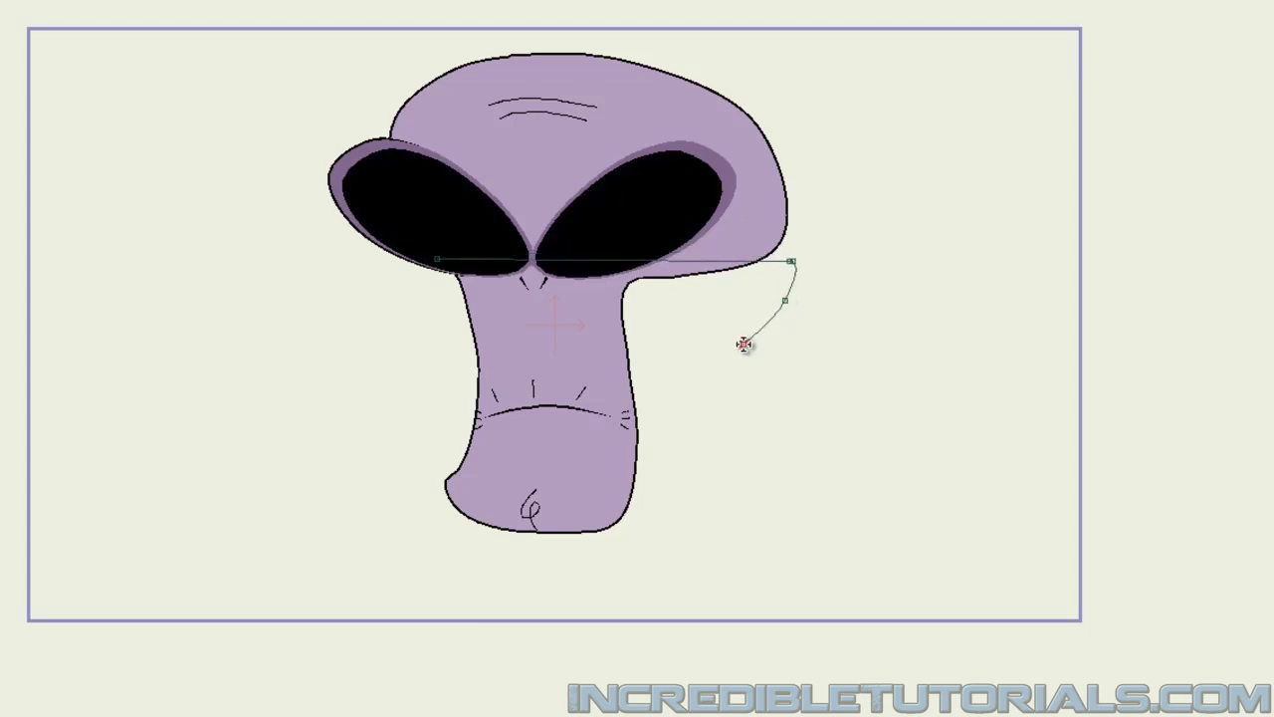
pyautogui.click(724, 364)
pyautogui.click(673, 448)
pyautogui.click(628, 581)
pyautogui.moveTo(636, 535); pyautogui.dragTo(606, 335)
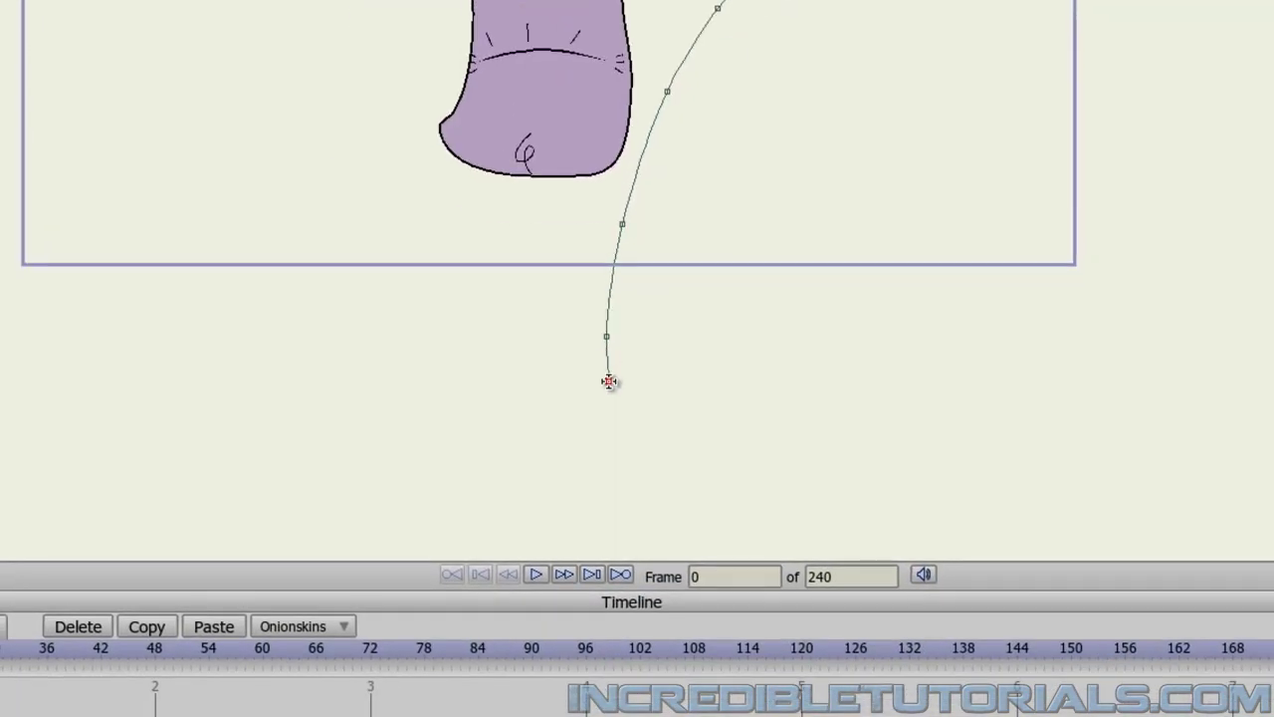
pyautogui.moveTo(630, 443); pyautogui.dragTo(477, 143)
pyautogui.scroll(5, 478, 144)
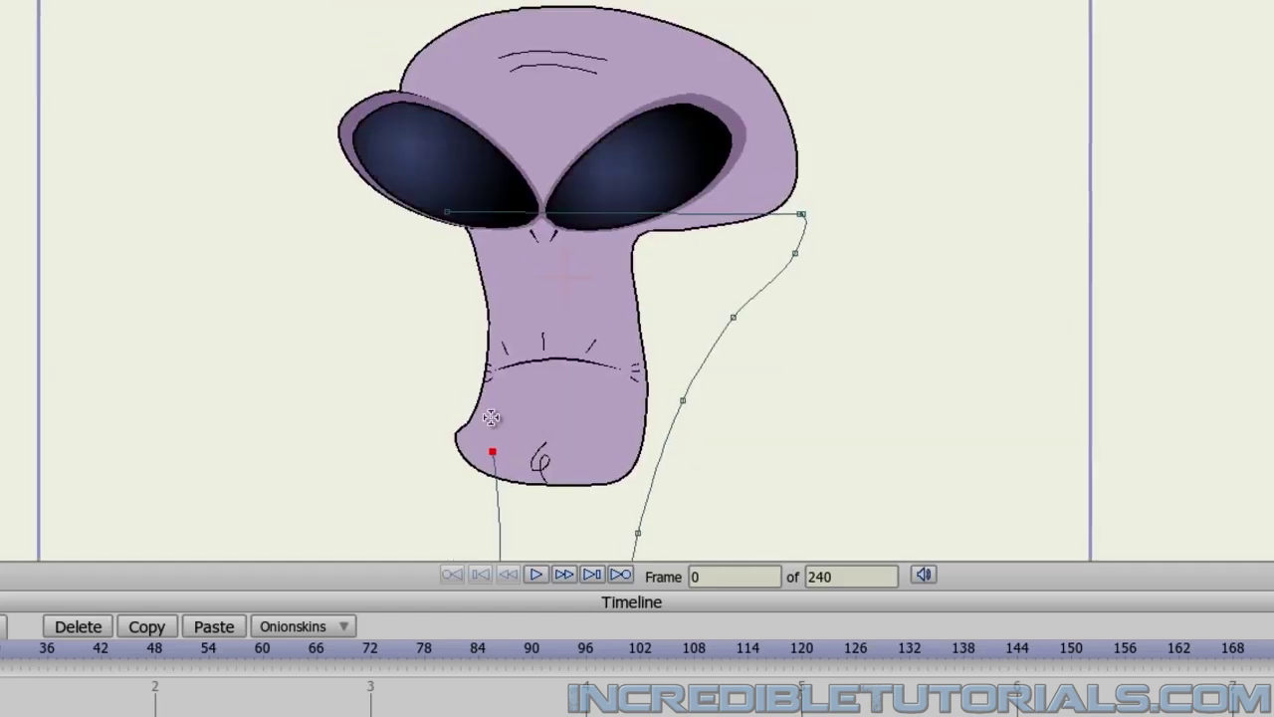
pyautogui.click(489, 444)
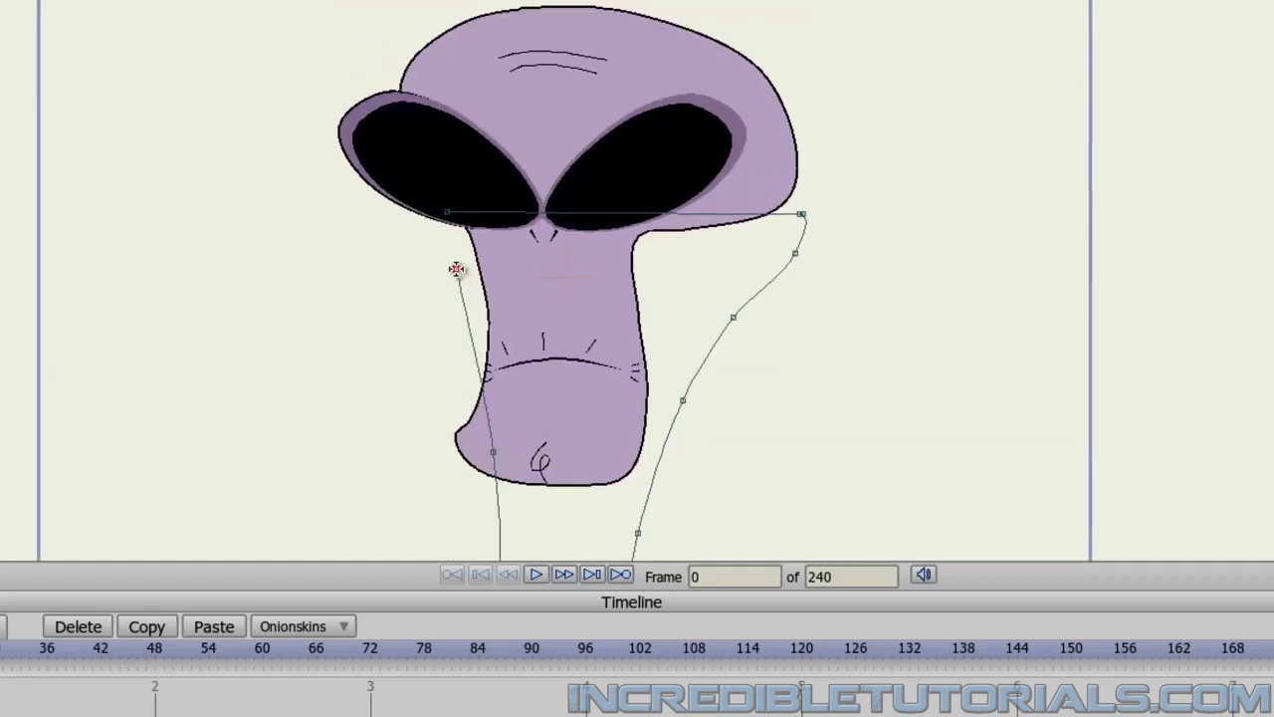
pyautogui.click(455, 270)
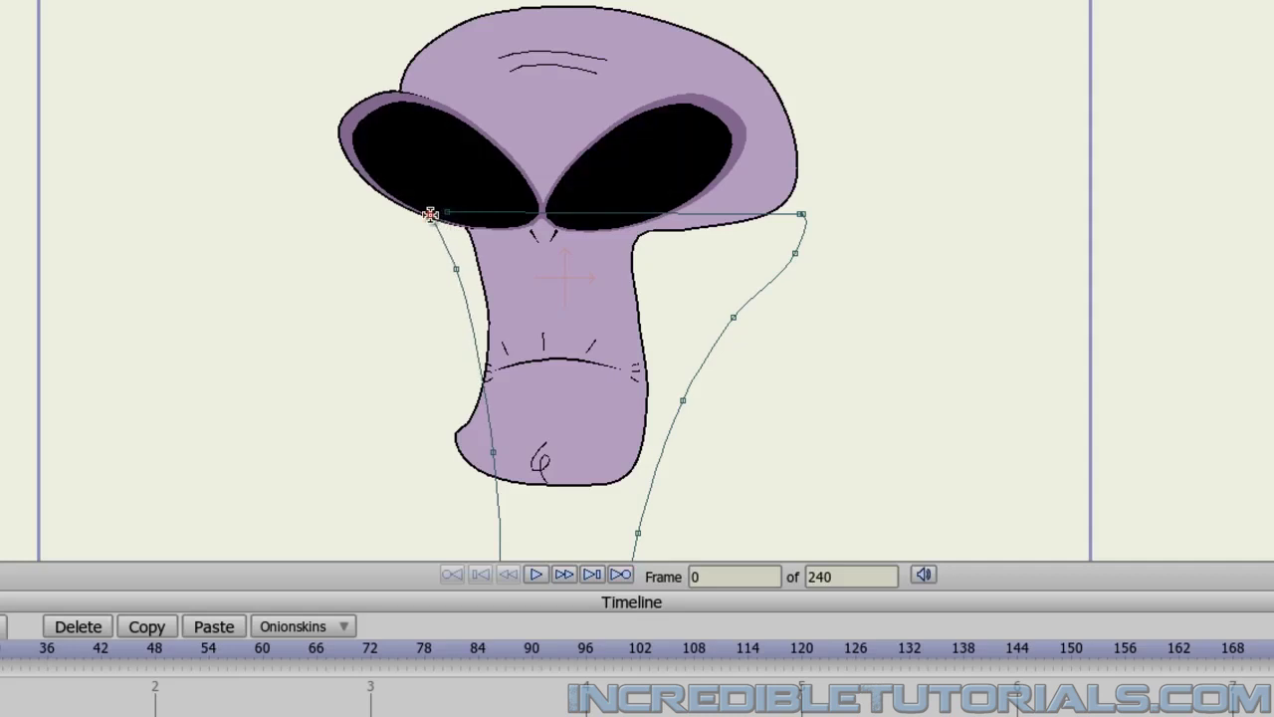
pyautogui.click(446, 213)
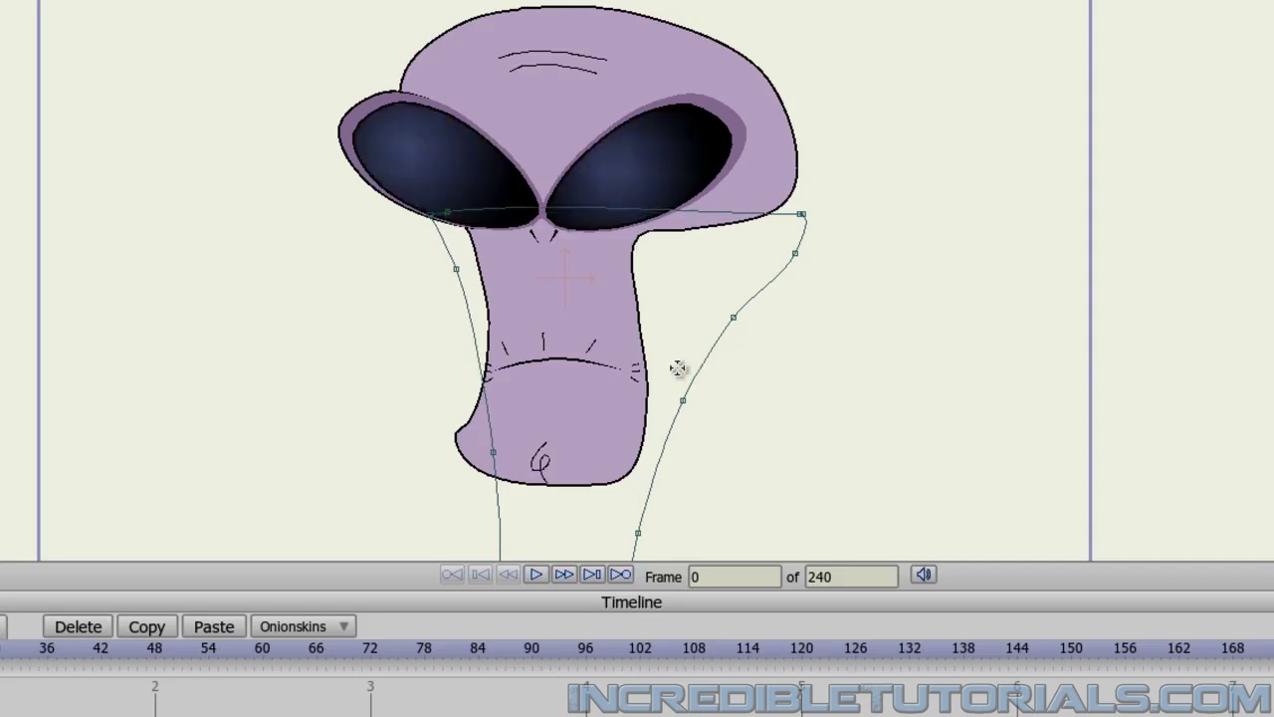
# Enable Auto-fill for drawn points and paint the closed body shape with both fill and stroke
pyautogui.moveTo(756, 472); pyautogui.dragTo(633, 322)
pyautogui.press('-')
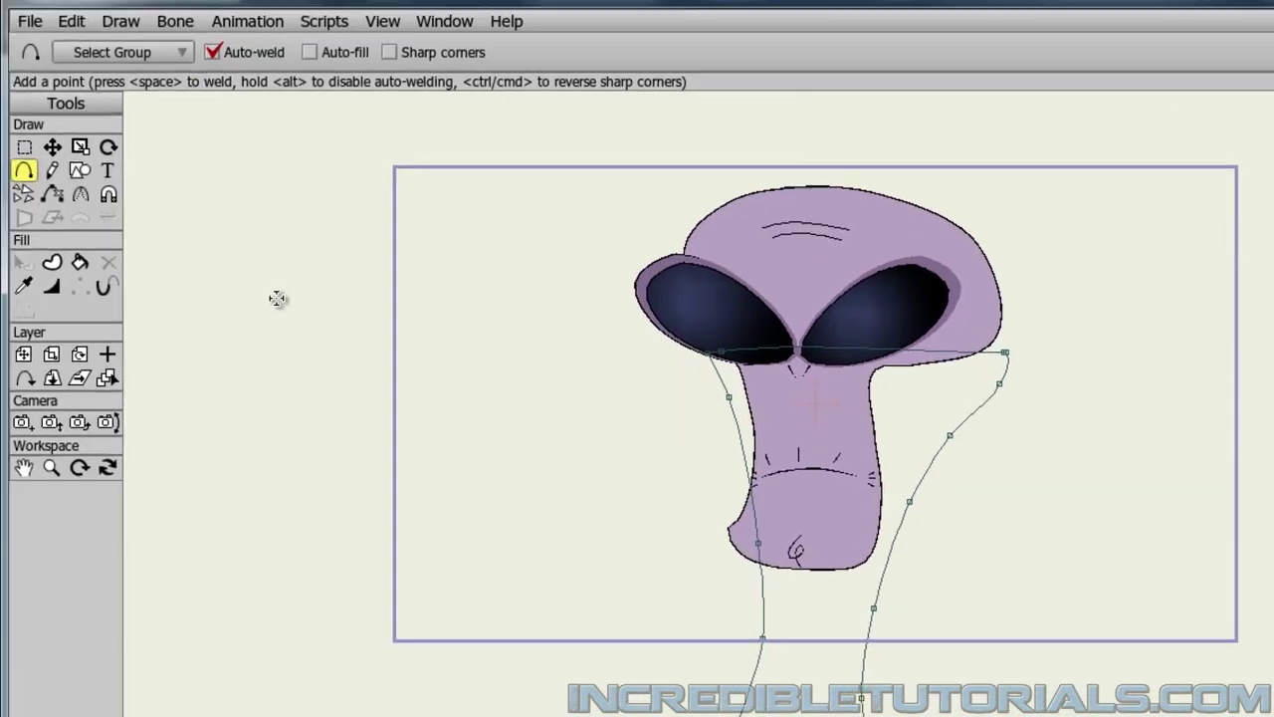
pyautogui.click(312, 52)
pyautogui.click(79, 265)
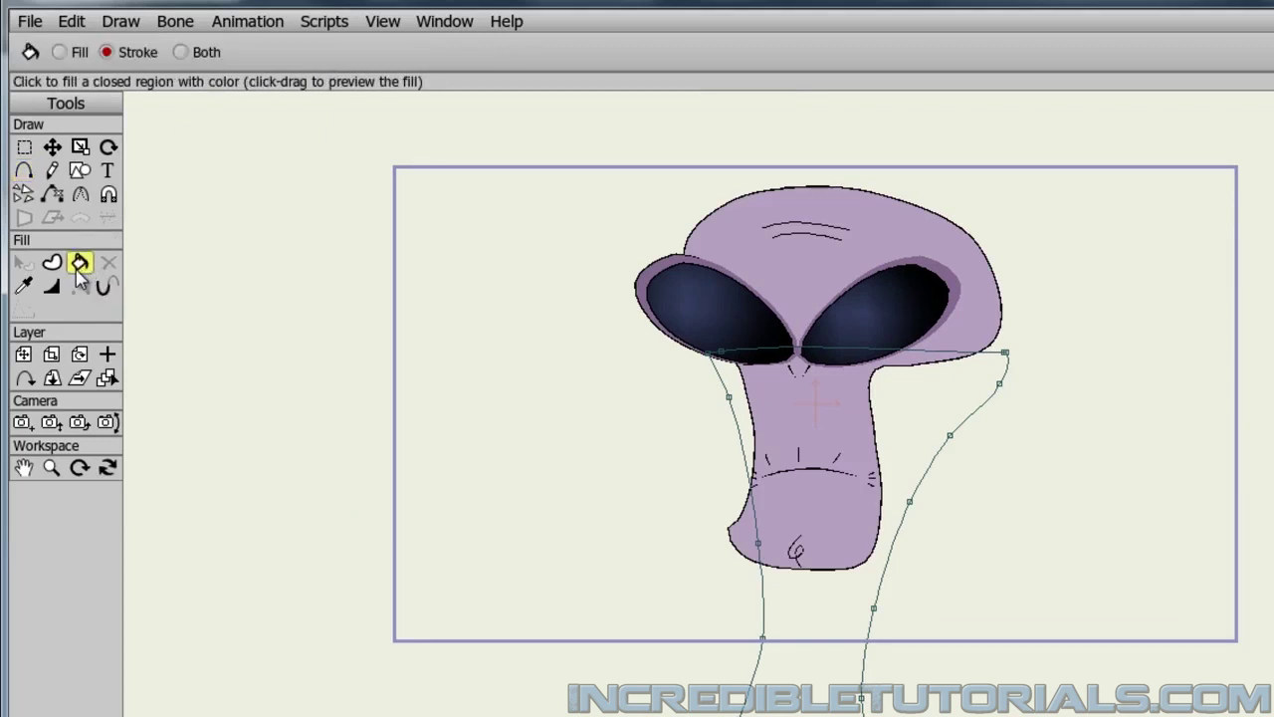
pyautogui.click(933, 406)
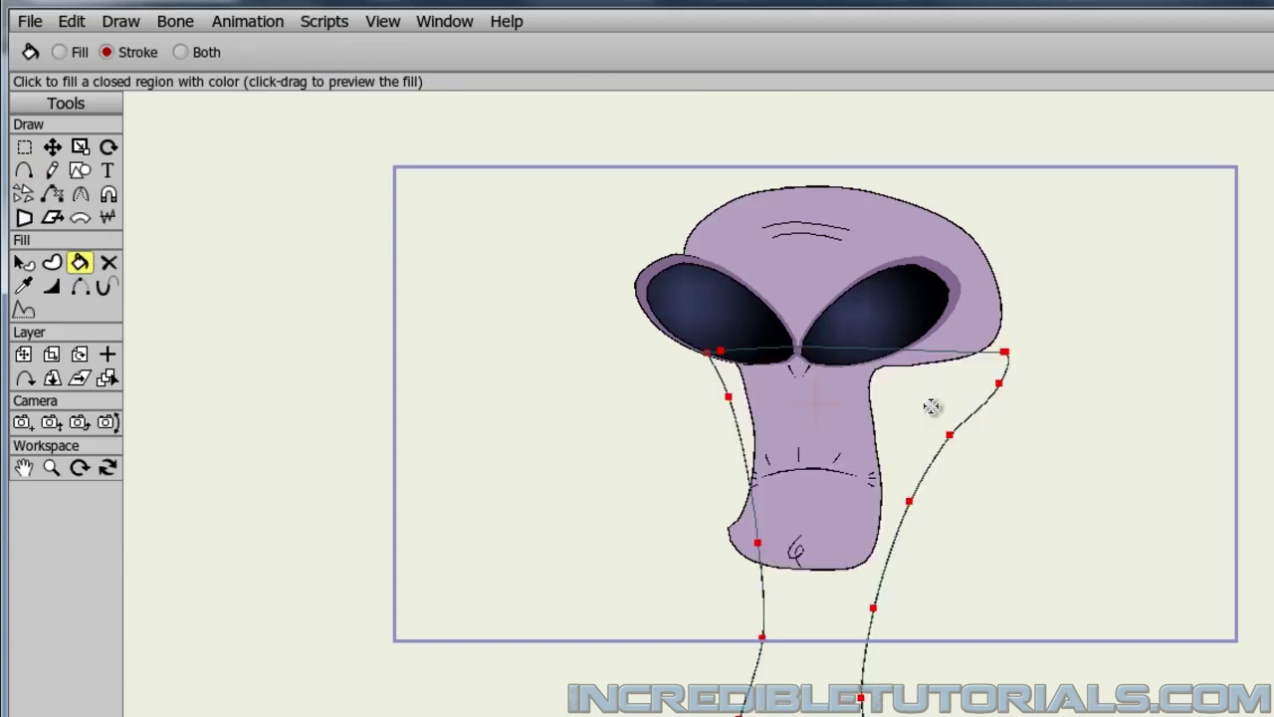
pyautogui.click(196, 56)
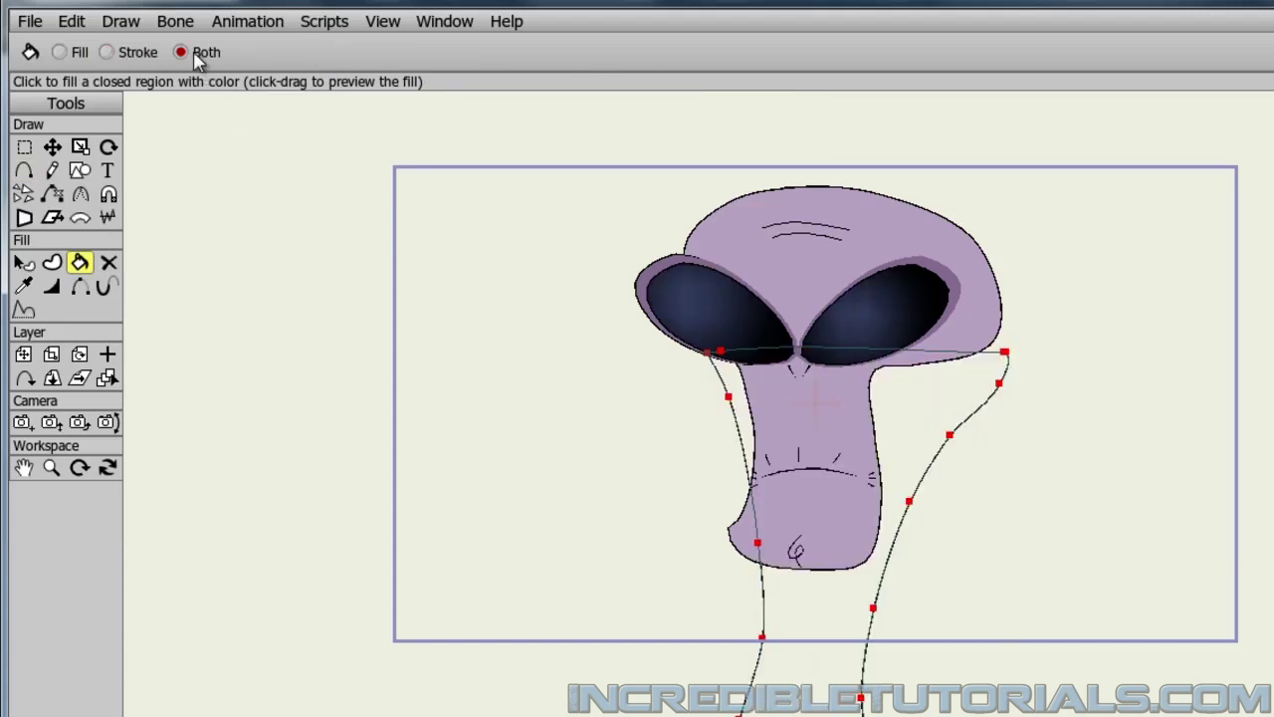
pyautogui.click(928, 400)
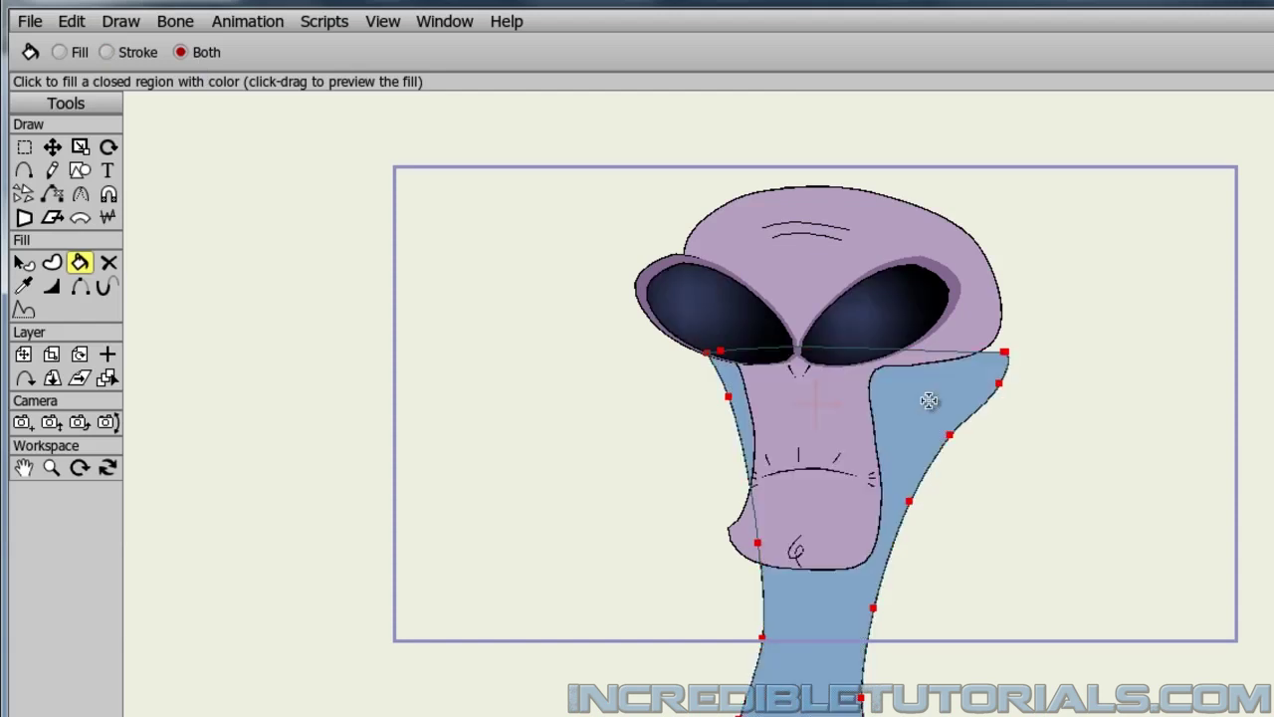
# Move the whole body shape slightly to the right so it sits better beneath the head
pyautogui.click(51, 146)
pyautogui.moveTo(910, 439); pyautogui.dragTo(934, 439)
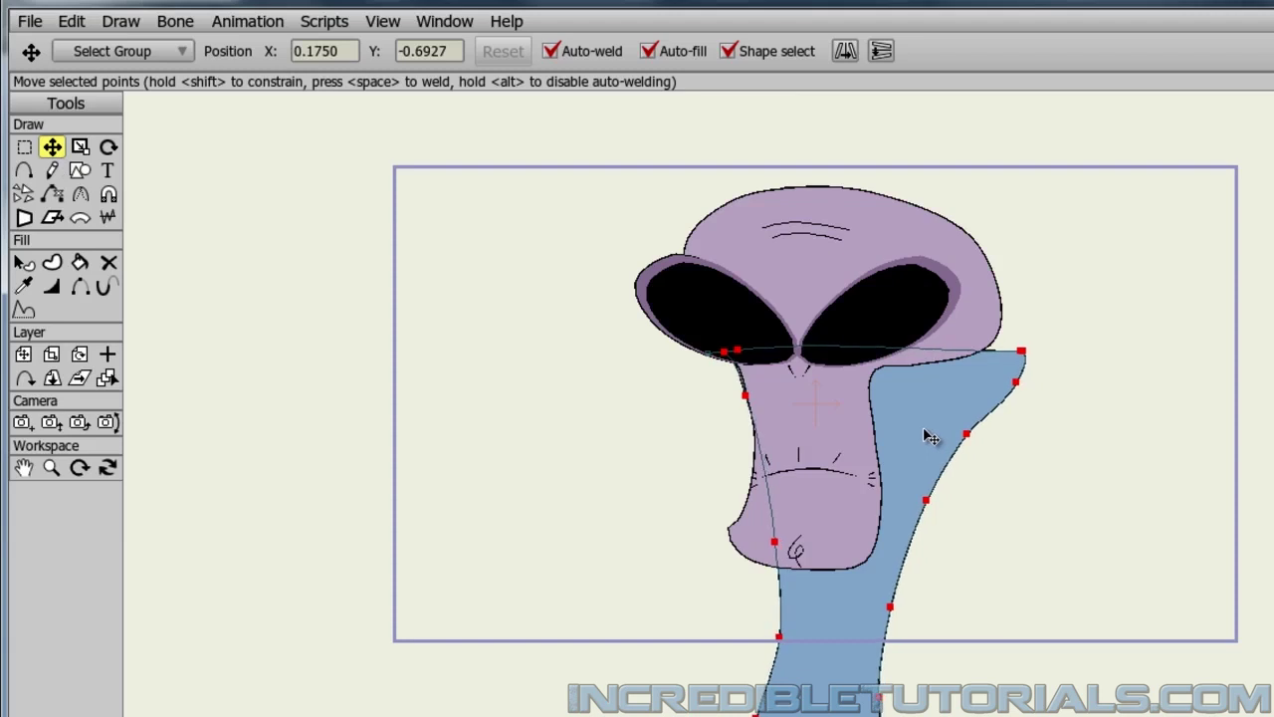
pyautogui.moveTo(927, 429); pyautogui.dragTo(934, 442)
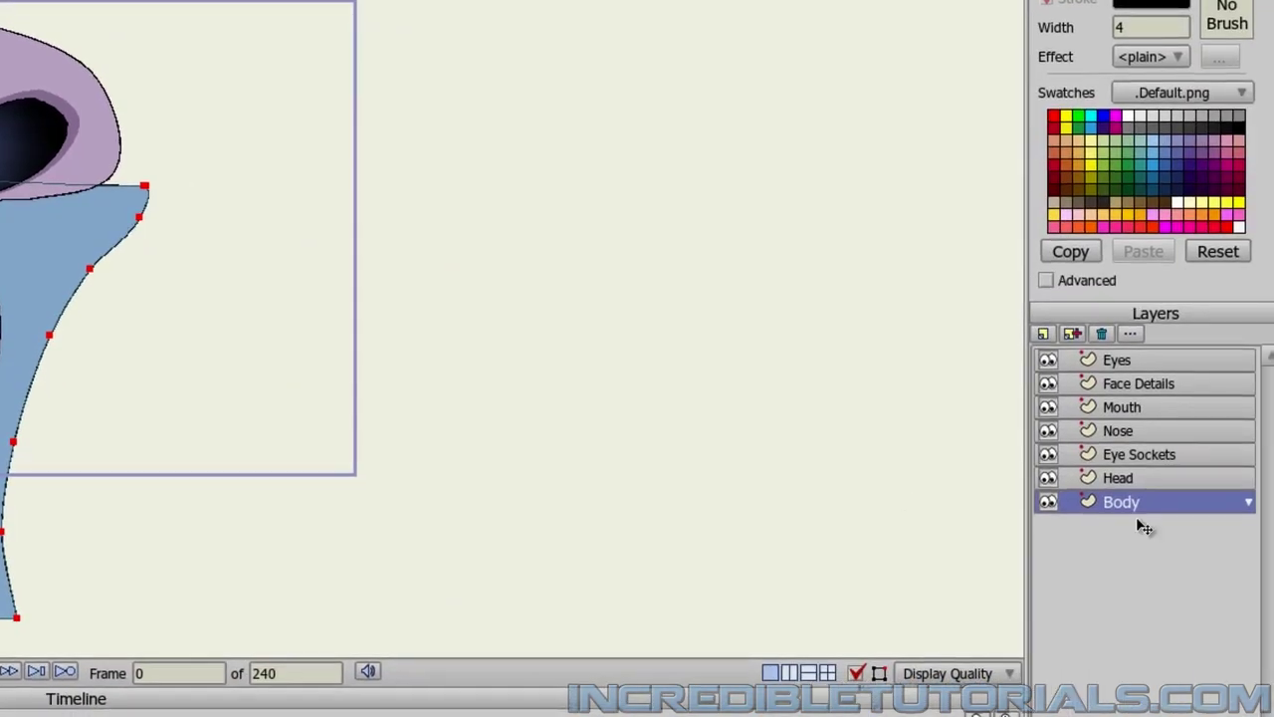
# Add a vector layer named Arm 1 Part 1 above the Body layer
pyautogui.click(1043, 337)
pyautogui.click(1054, 354)
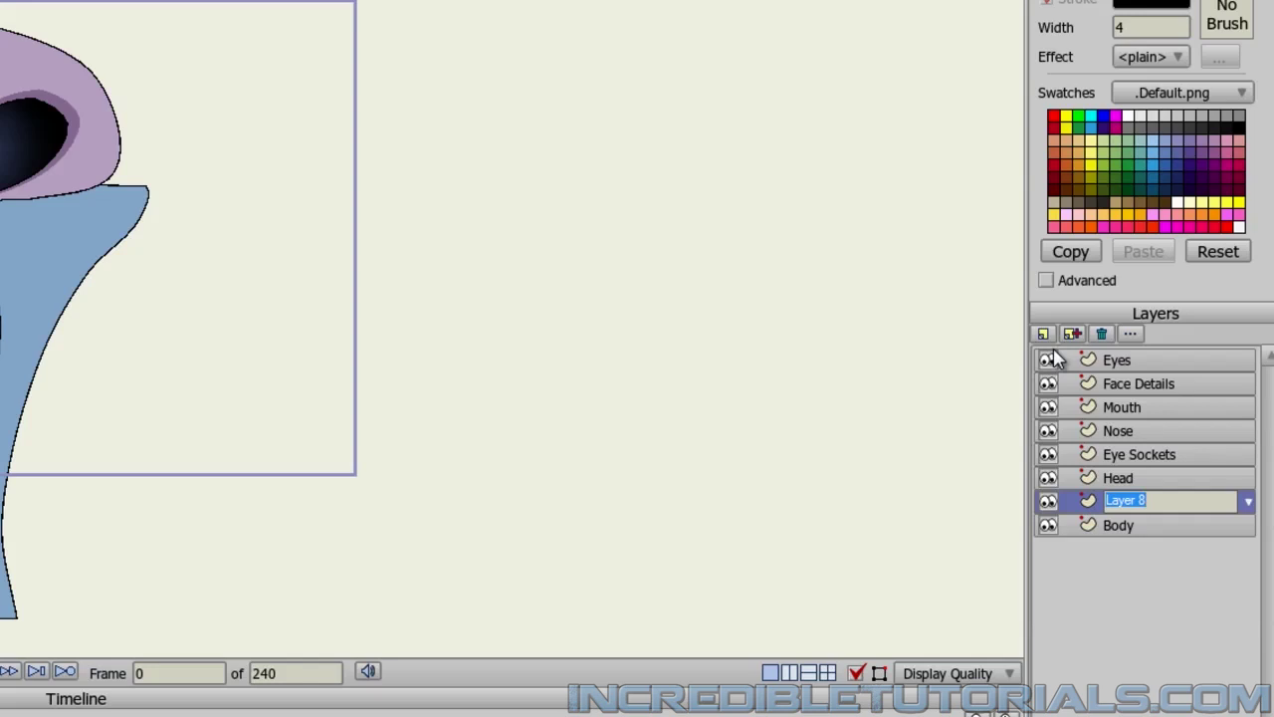
pyautogui.write('Arm 1 Part 1')
pyautogui.press('Return')
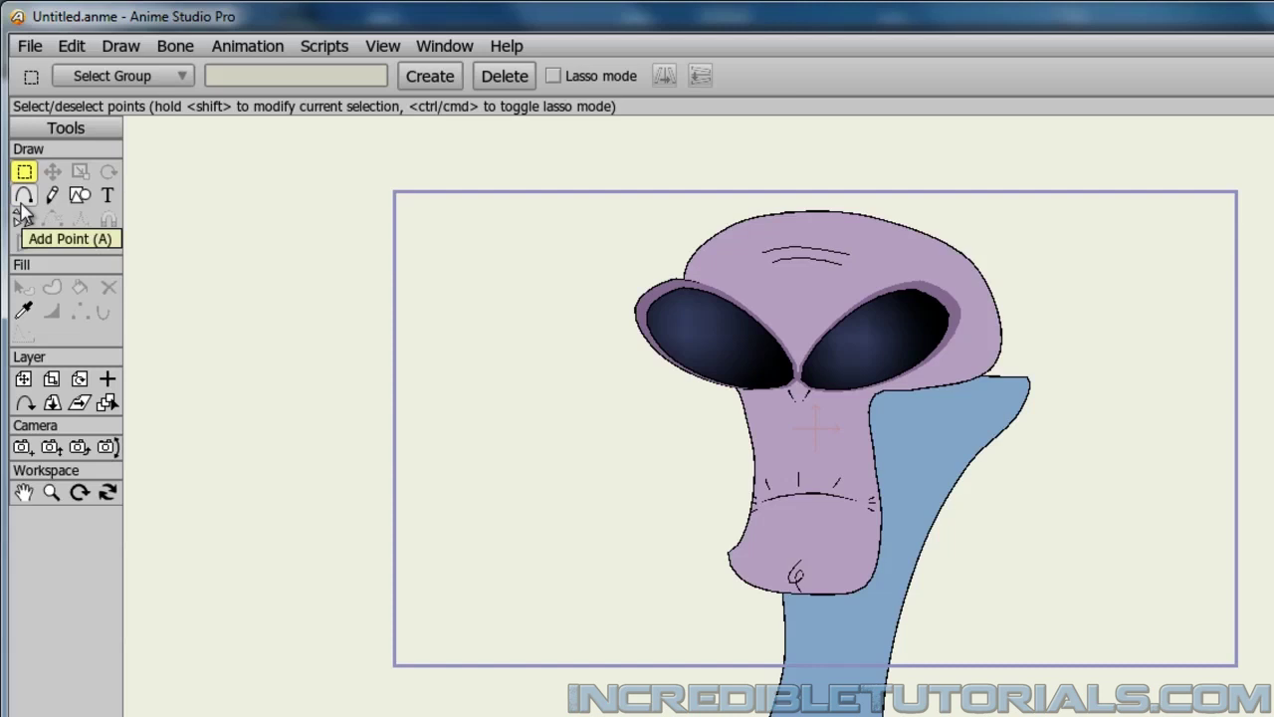
# Draw a long, narrow closed upper arm with a rounded top overlapping the tip of the right shoulder and a flat lower end
pyautogui.click(22, 197)
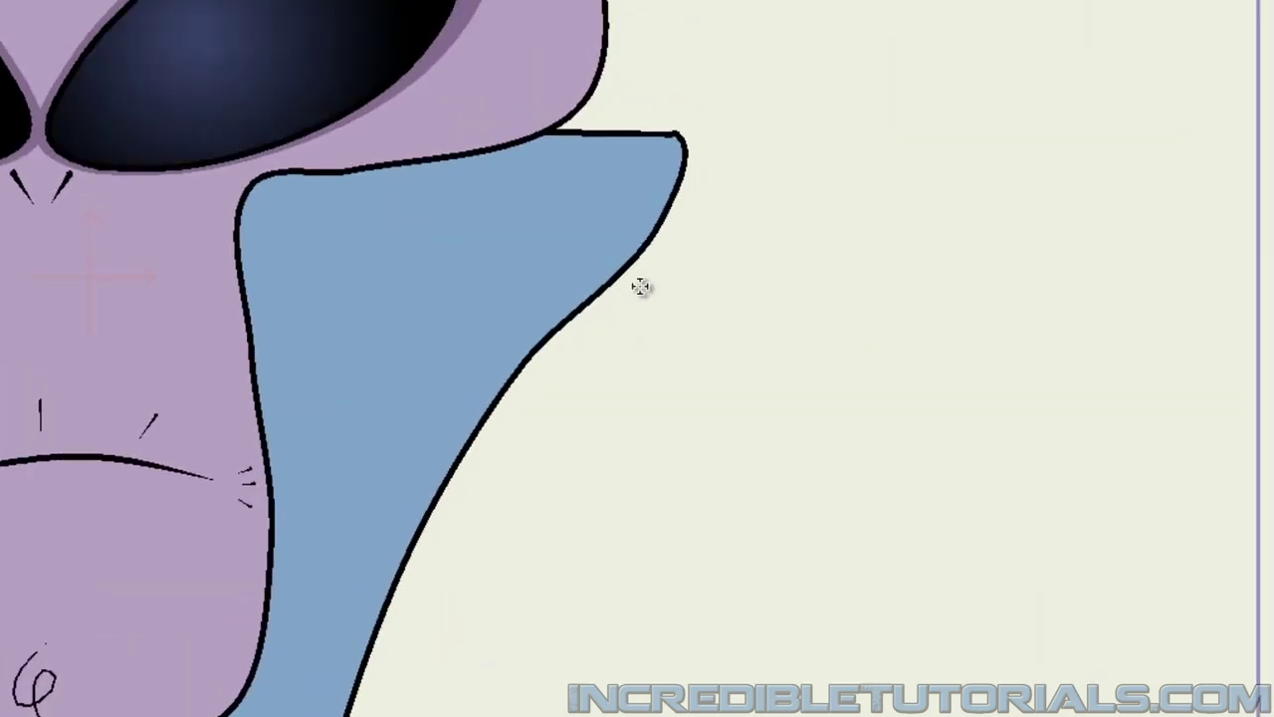
pyautogui.moveTo(640, 296); pyautogui.dragTo(666, 125)
pyautogui.click(722, 119)
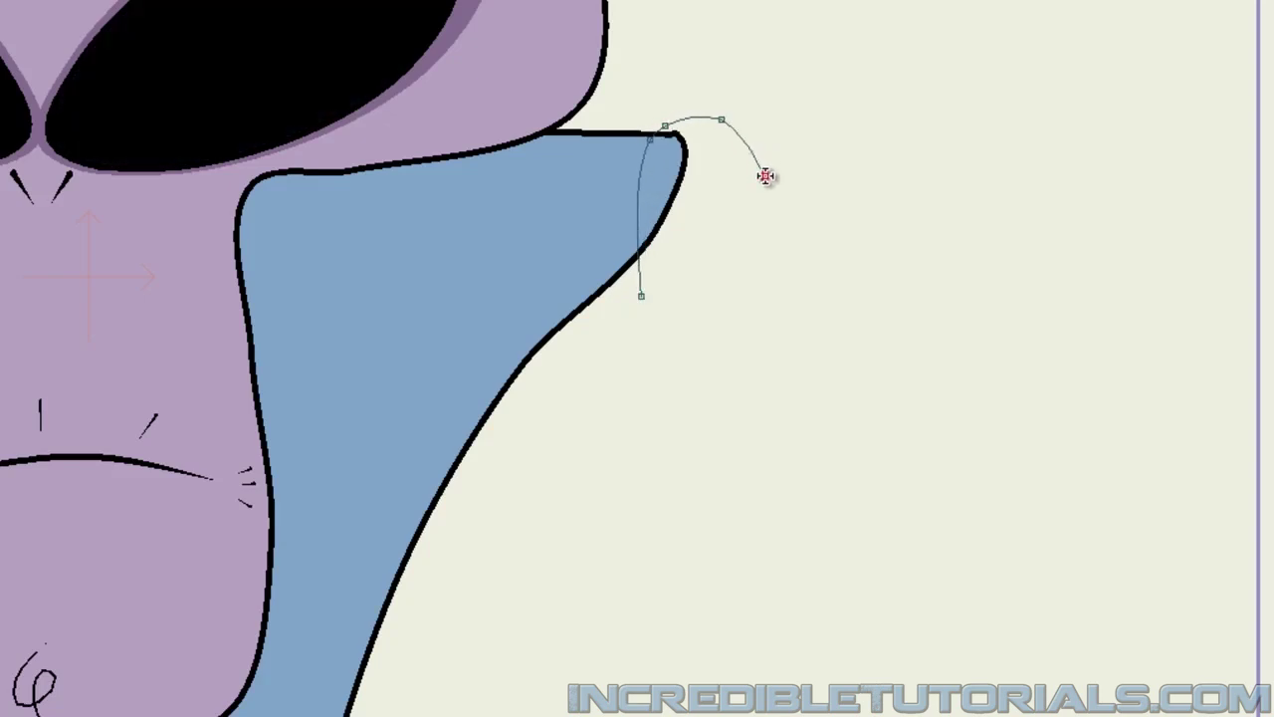
pyautogui.click(752, 296)
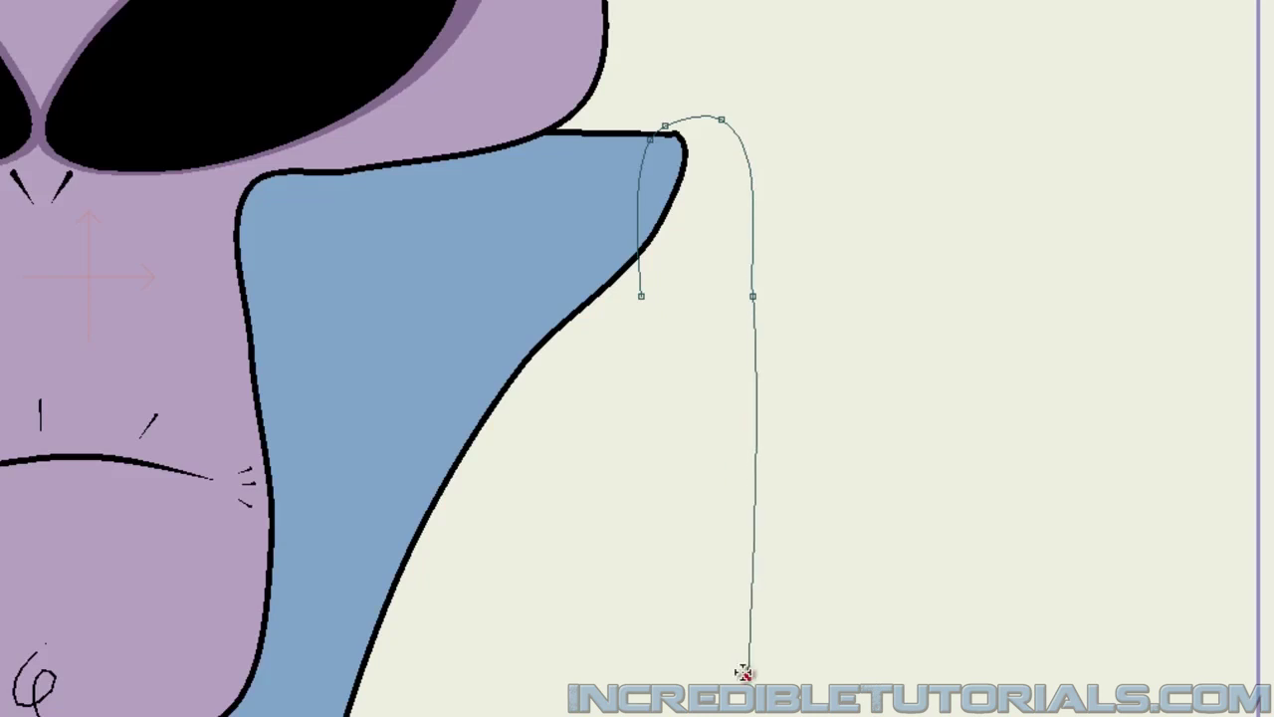
pyautogui.click(752, 365)
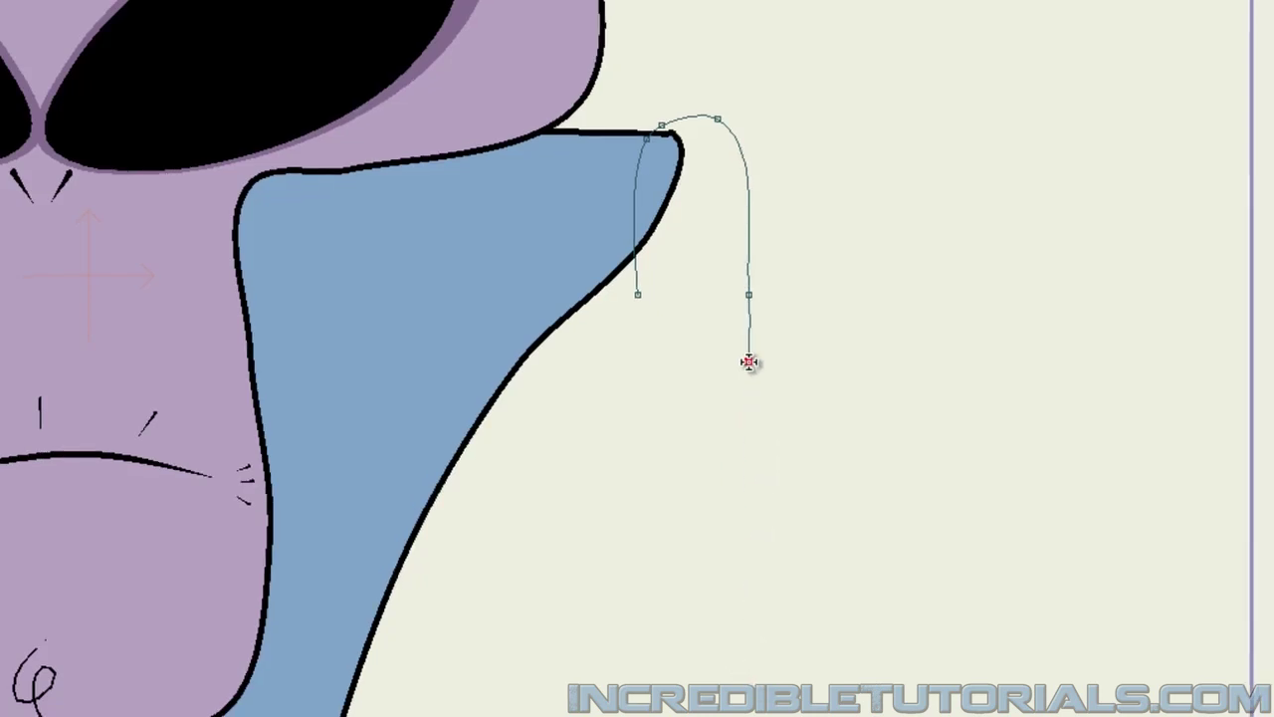
pyautogui.moveTo(682, 556); pyautogui.dragTo(679, 620)
pyautogui.moveTo(792, 517); pyautogui.dragTo(707, 233)
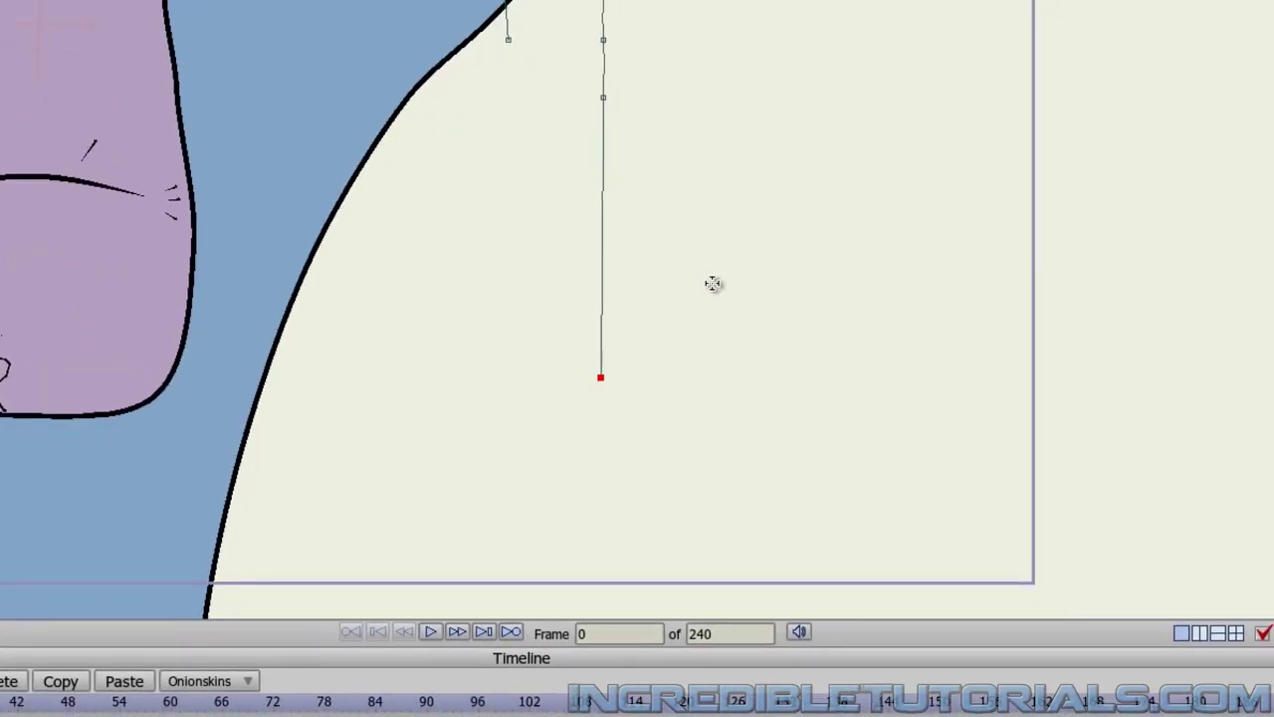
pyautogui.scroll(-3, 708, 233)
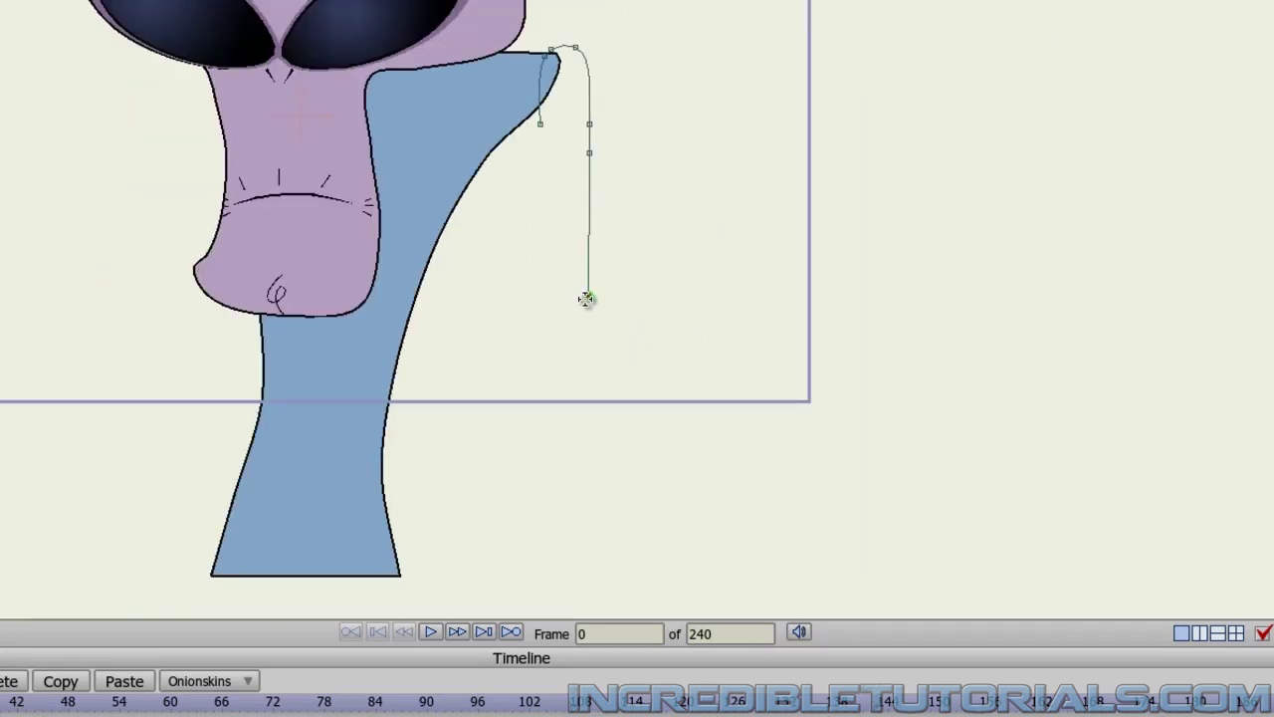
pyautogui.moveTo(587, 299); pyautogui.dragTo(588, 391)
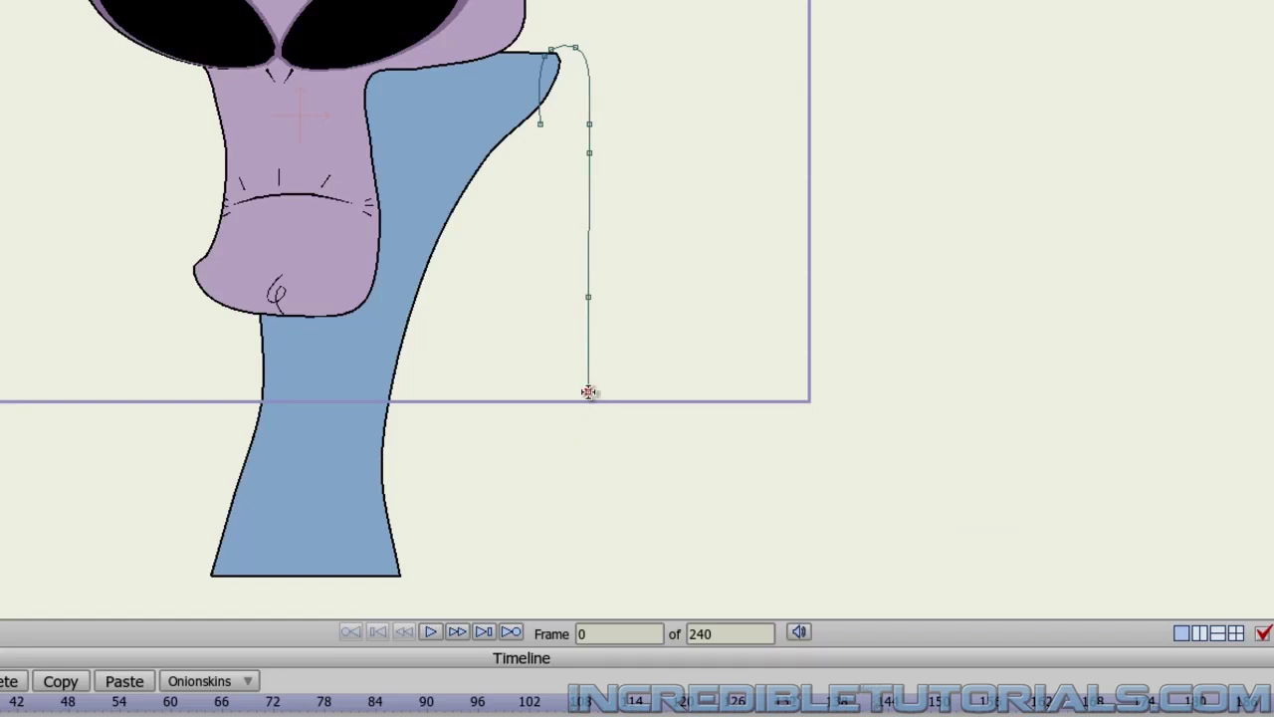
pyautogui.moveTo(588, 391); pyautogui.dragTo(540, 124)
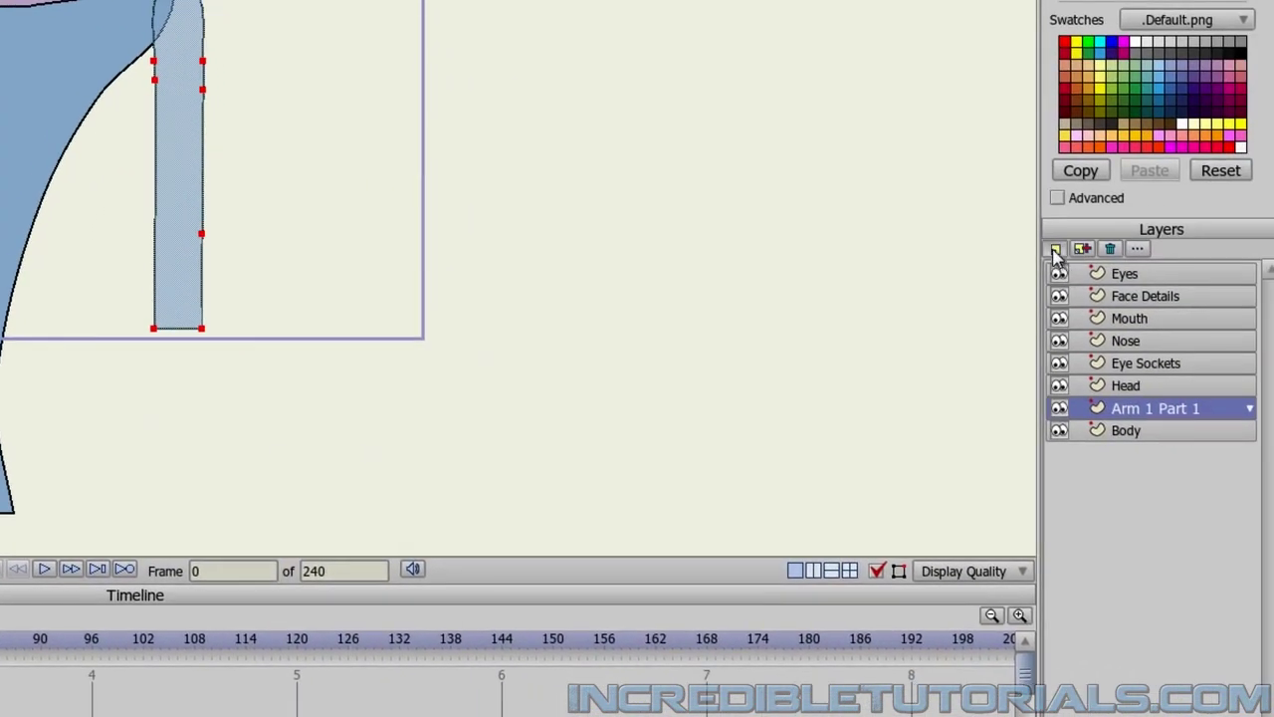
# Add a vector layer named Arm 1 Part 2 above the Arm 1 Part 1 layer
pyautogui.click(1055, 249)
pyautogui.click(1075, 270)
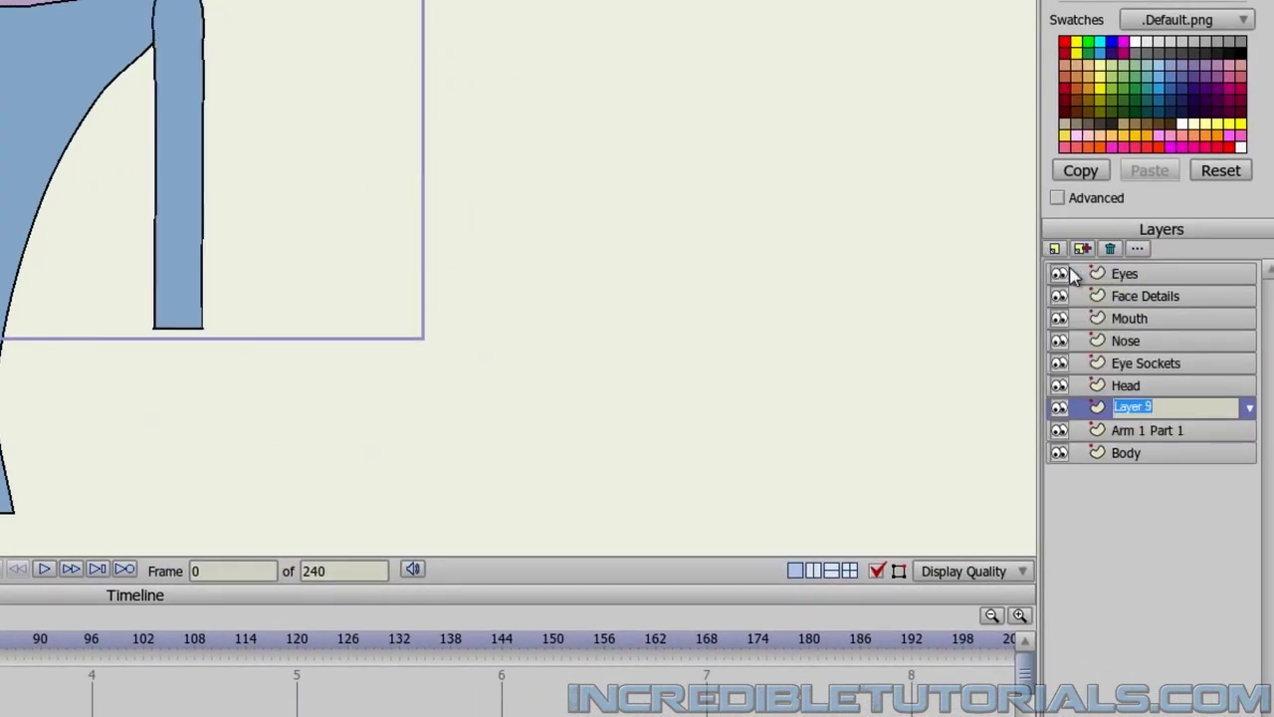
pyautogui.write('Arm 1 Part 3')
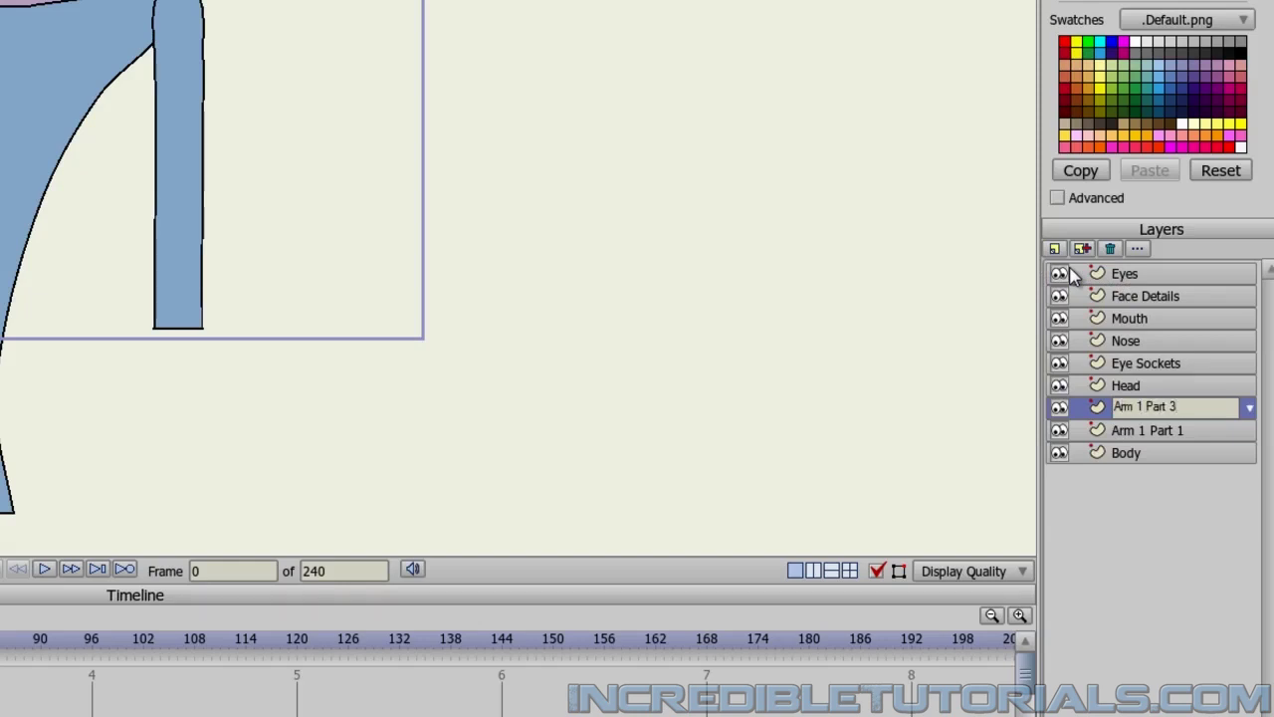
pyautogui.write('2')
pyautogui.press('Return')
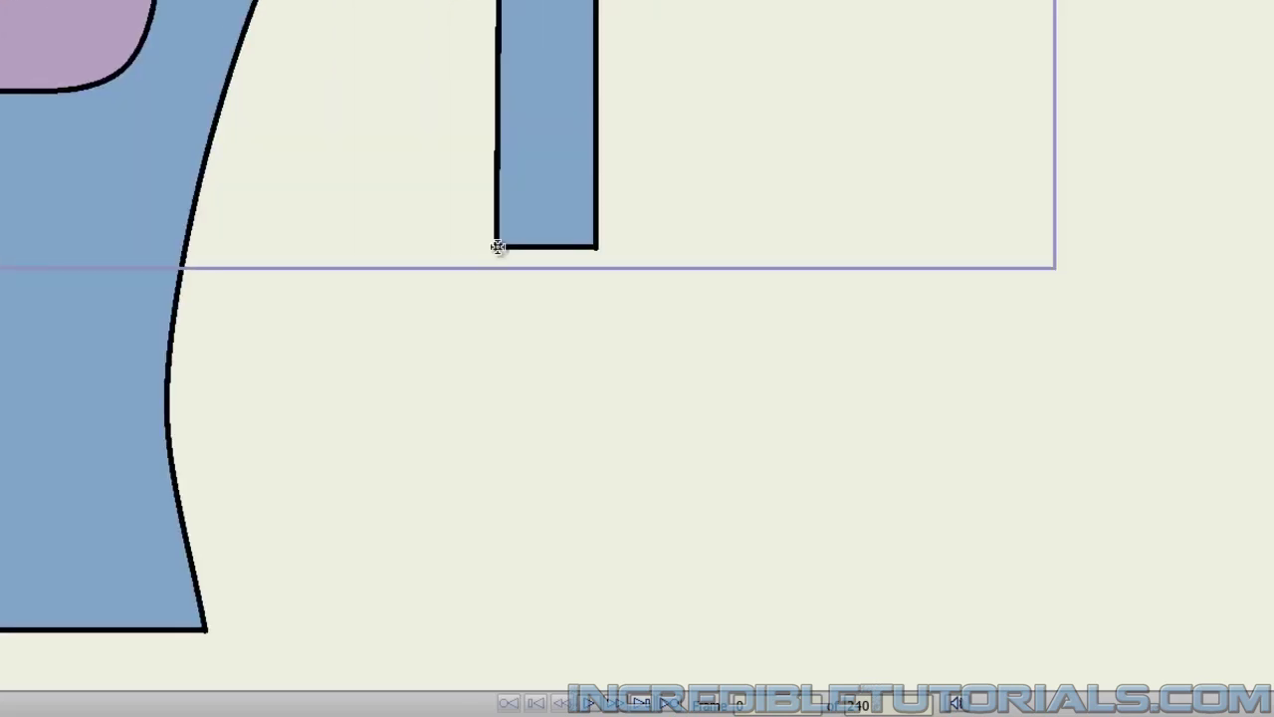
# Draw a closed four-point forearm extending down from the upper arm's flat end, matching its width and ending in a flat edge
pyautogui.moveTo(497, 247); pyautogui.dragTo(496, 613)
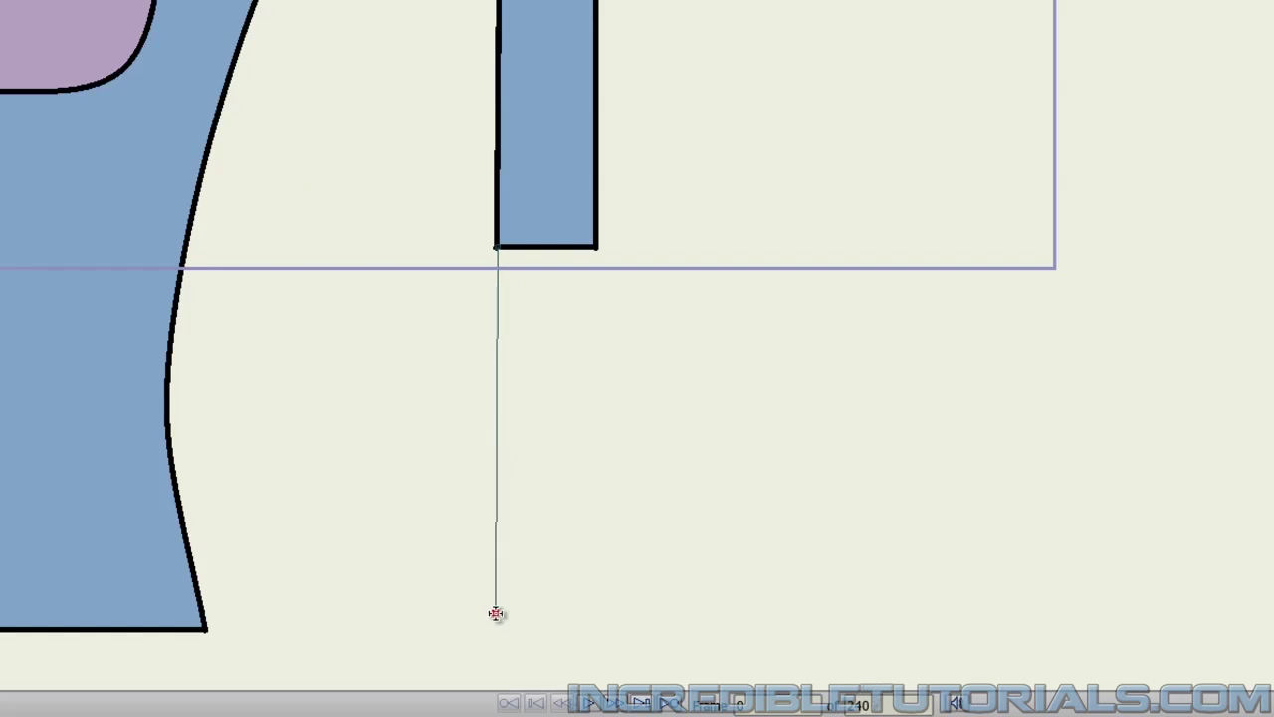
pyautogui.click(495, 613)
pyautogui.click(601, 614)
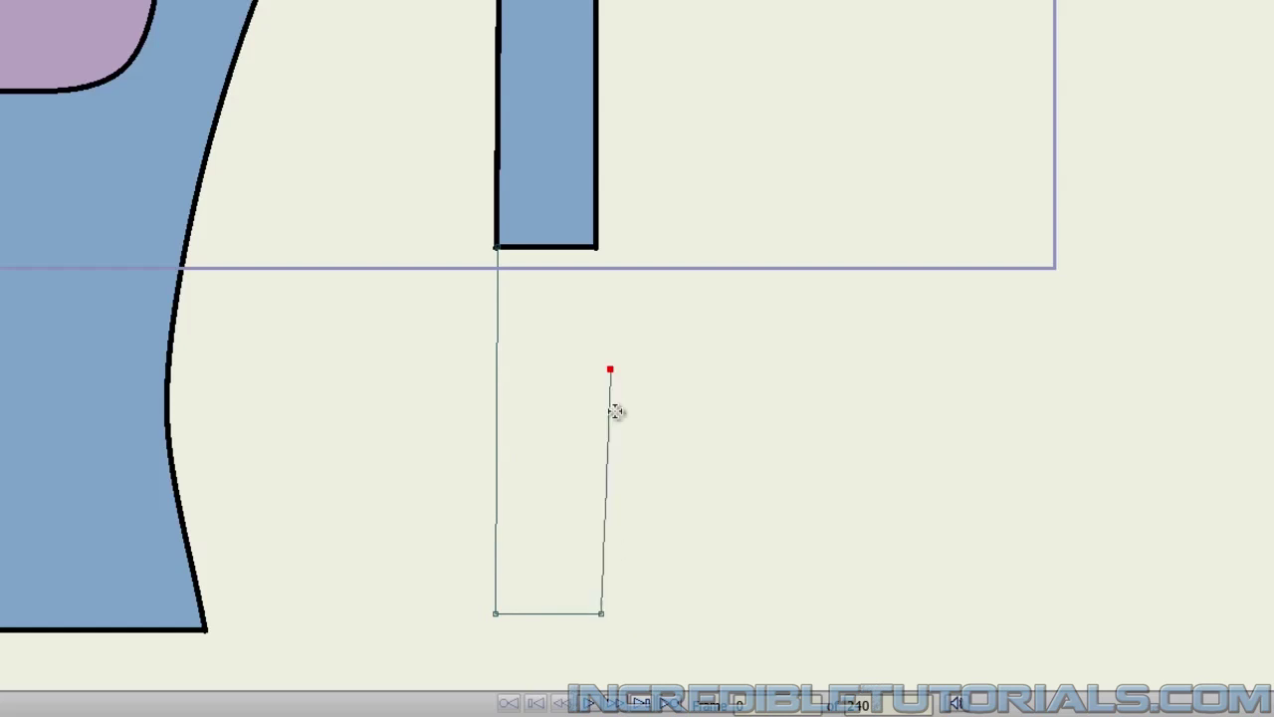
pyautogui.click(597, 239)
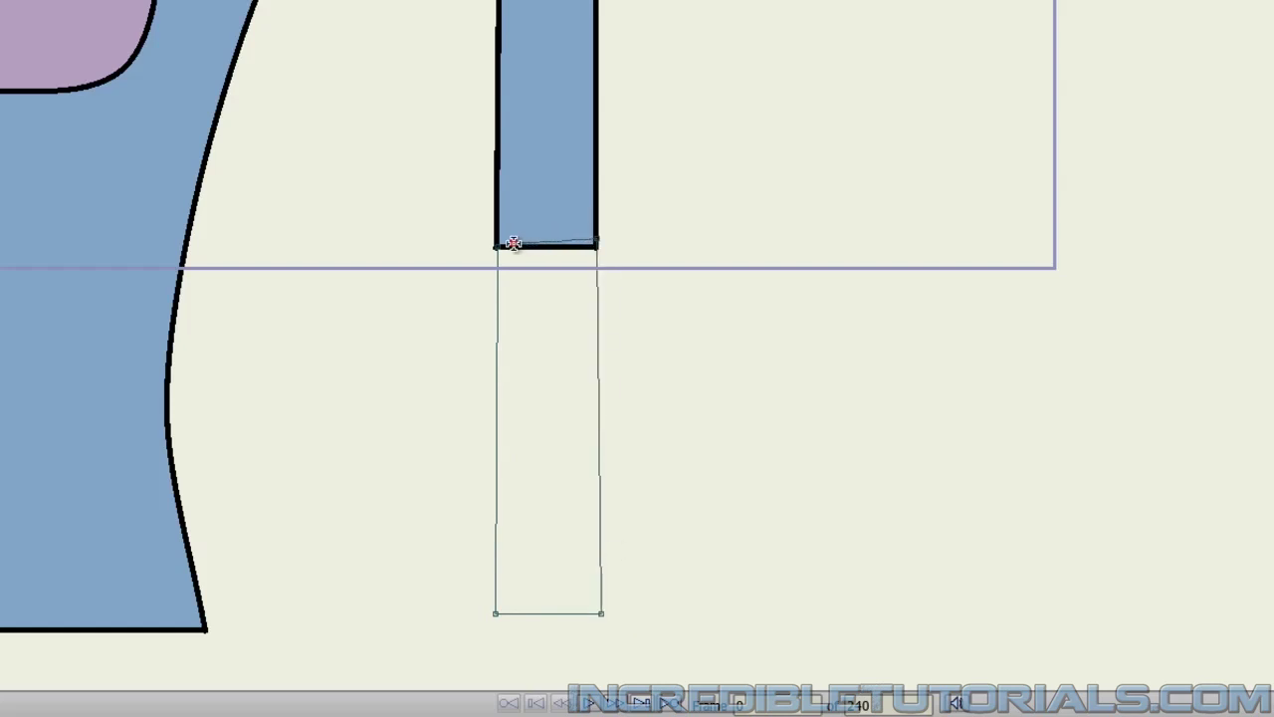
pyautogui.click(497, 246)
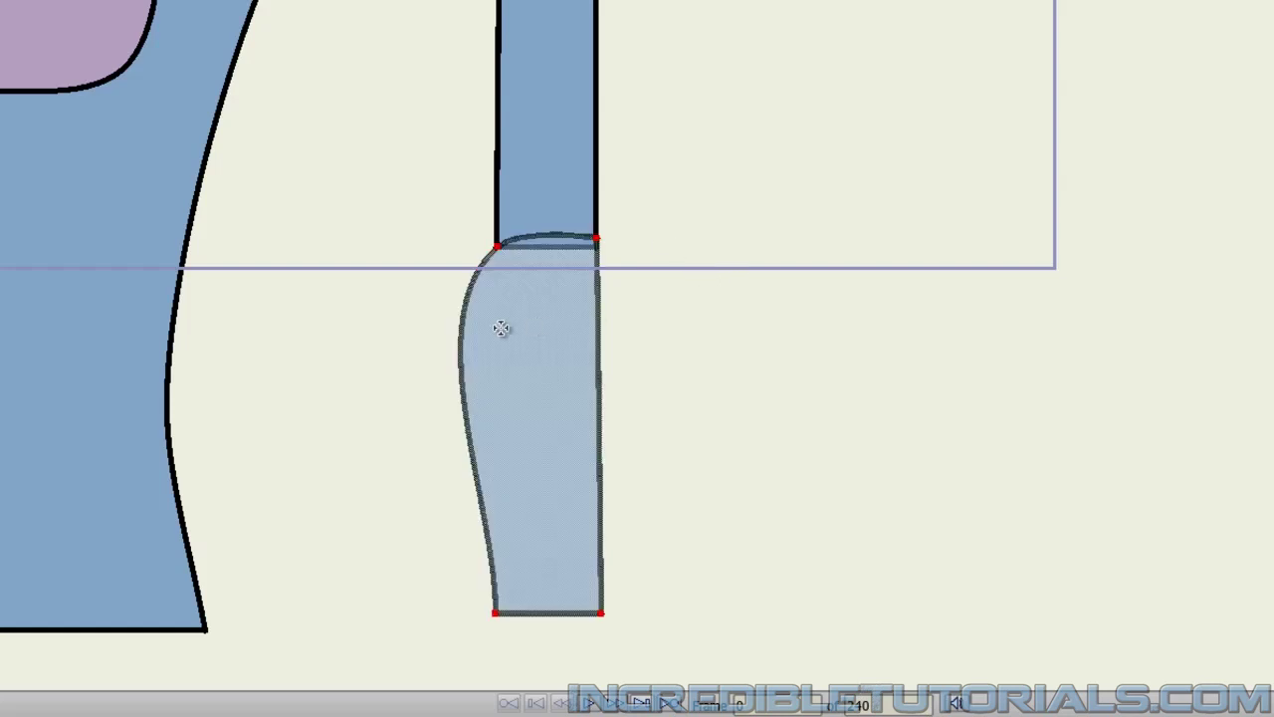
# Add a point on the forearm's bulging left edge and move it up to the elbow so the edge runs straight
pyautogui.click(462, 329)
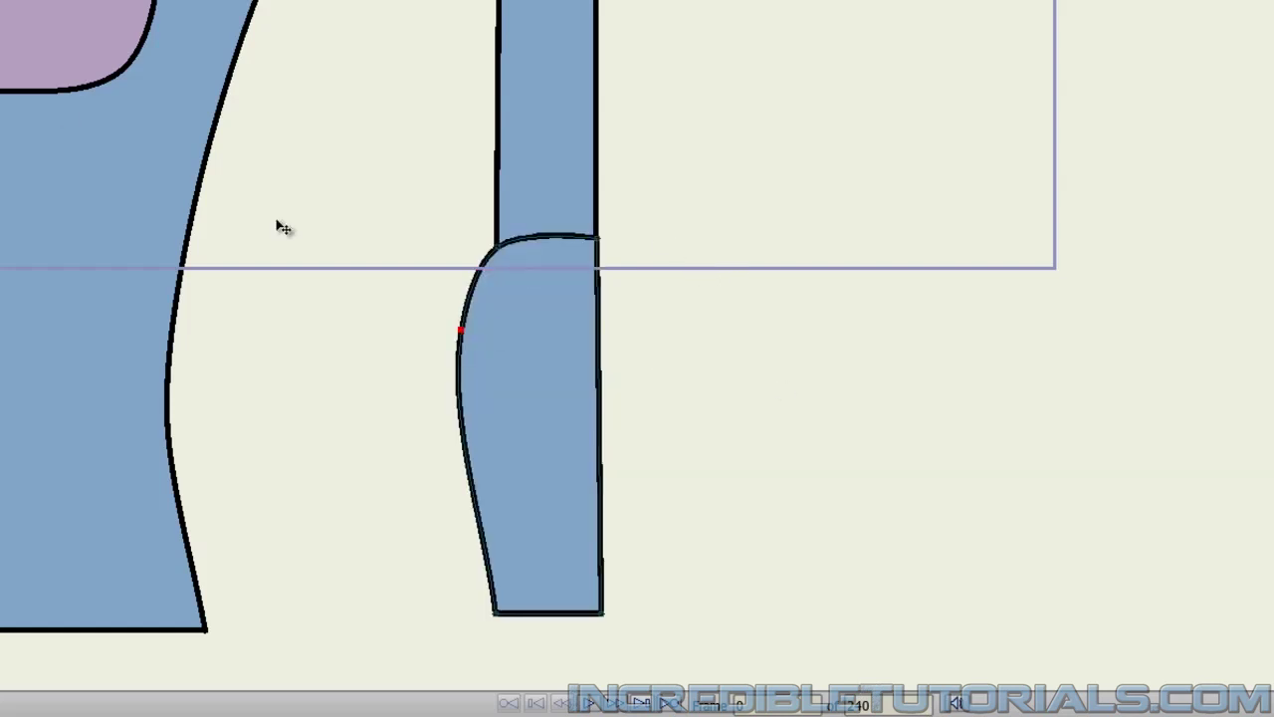
pyautogui.moveTo(461, 330); pyautogui.dragTo(504, 262)
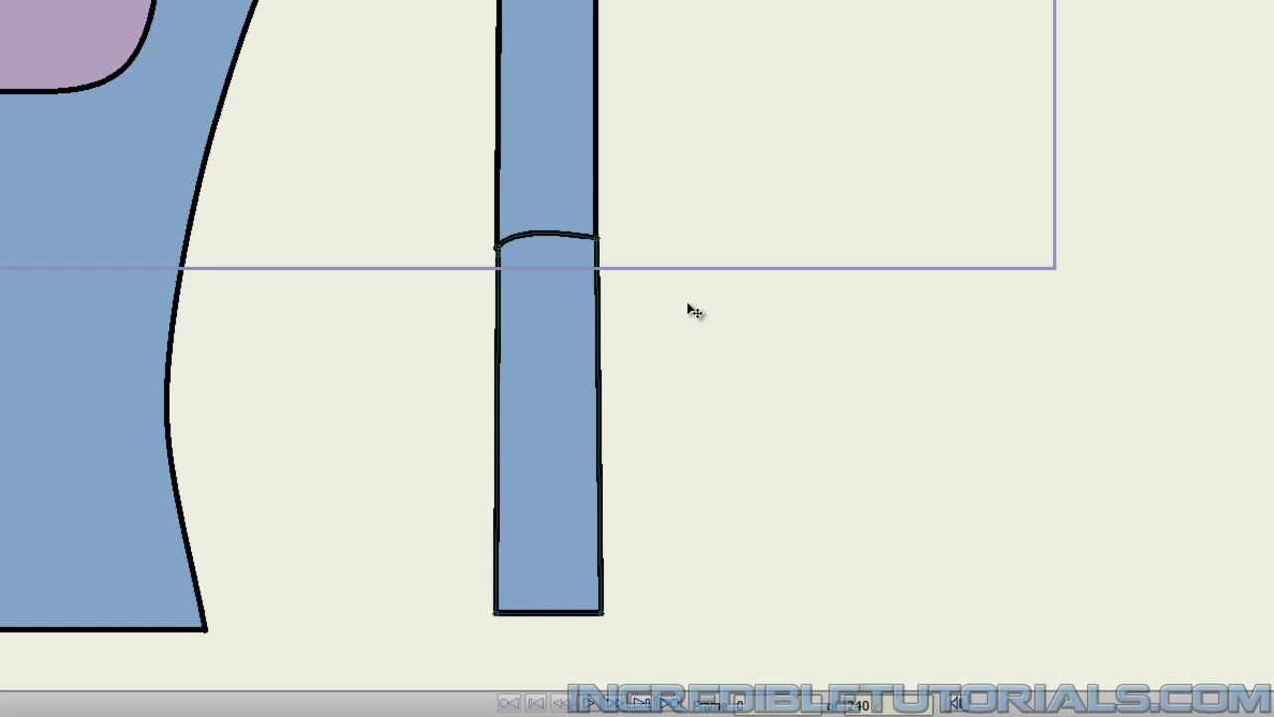
# Add a vector layer named Hand 1 and place it between the Arm 1 Part 1 and Body layers
pyautogui.scroll(-1, 694, 317)
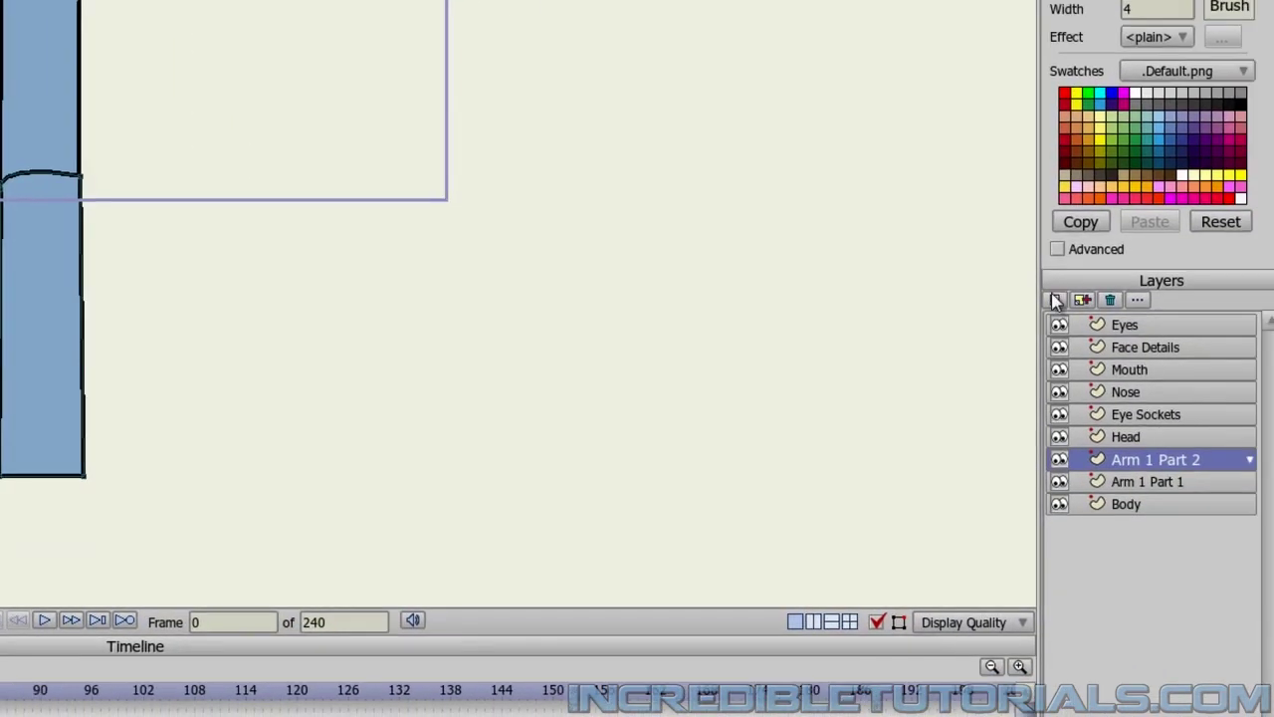
pyautogui.click(1054, 299)
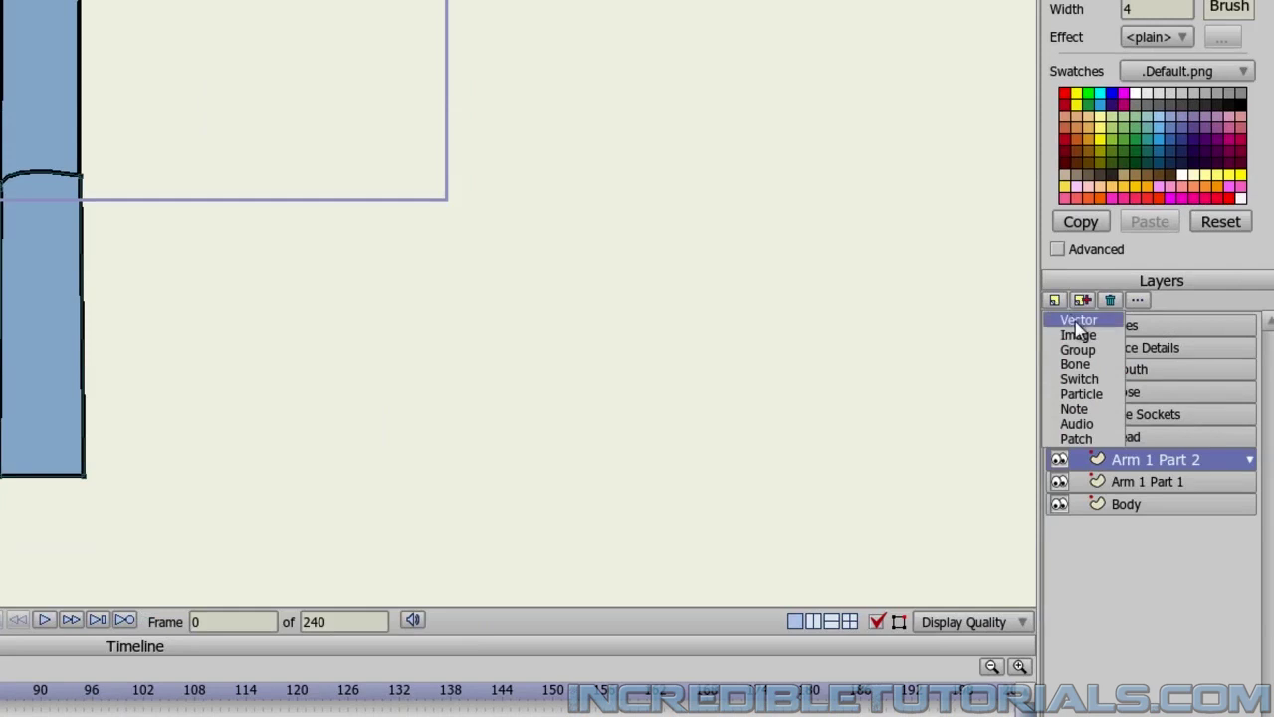
pyautogui.click(1075, 320)
pyautogui.write('Hand 1')
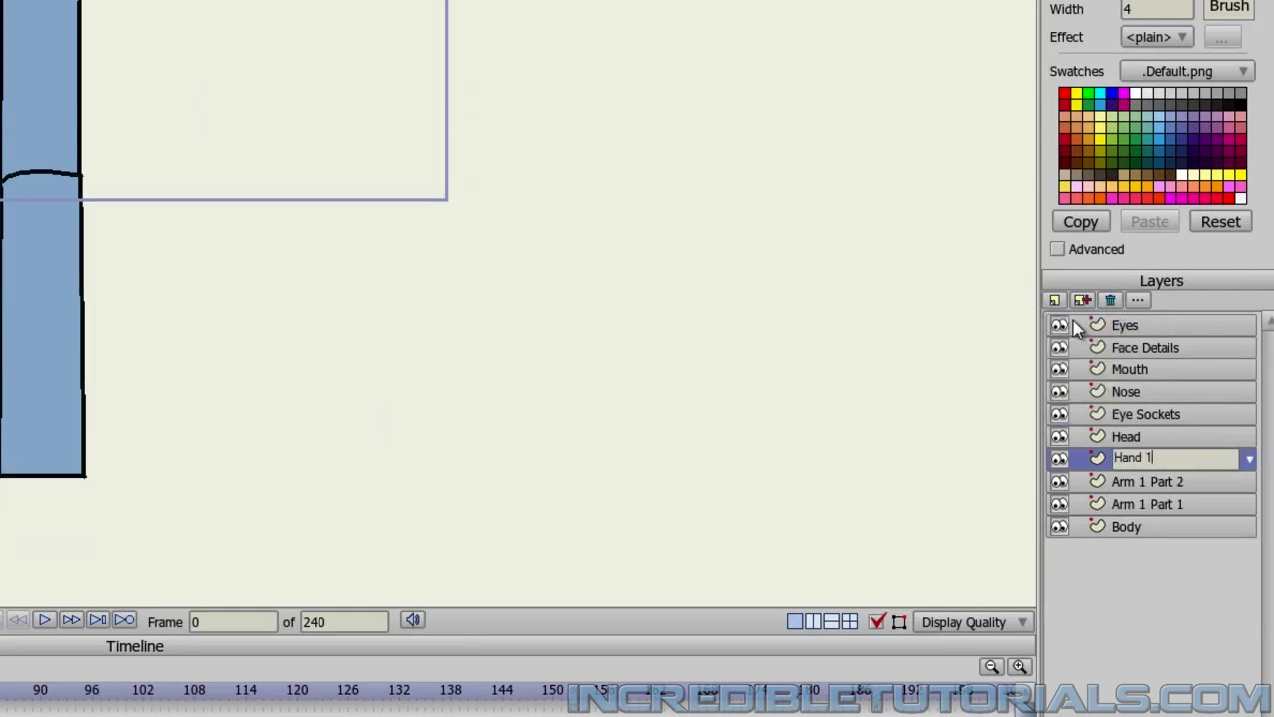
pyautogui.press('Return')
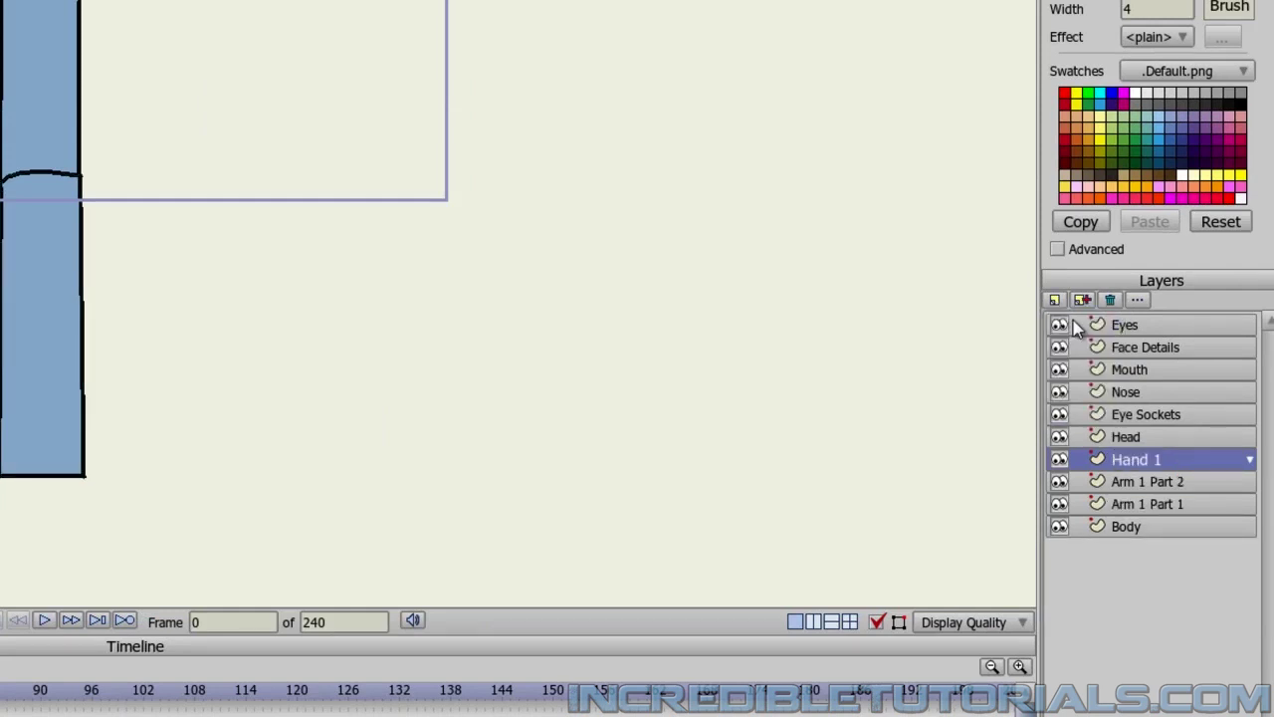
pyautogui.moveTo(1136, 459); pyautogui.dragTo(1148, 517)
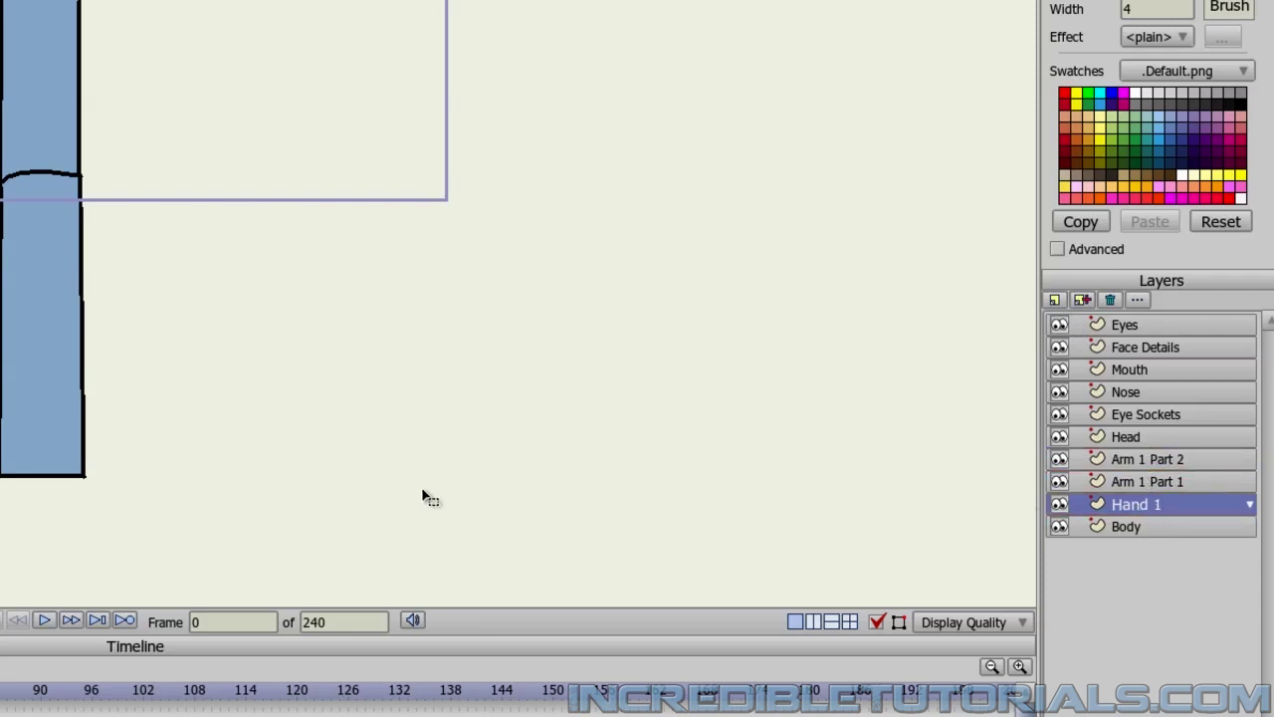
# Sample the head's purple colour and draw a closed hand with three rounded fingers pointing right, its wrist tucked behind the forearm's lower end
pyautogui.scroll(3, 1075, 591)
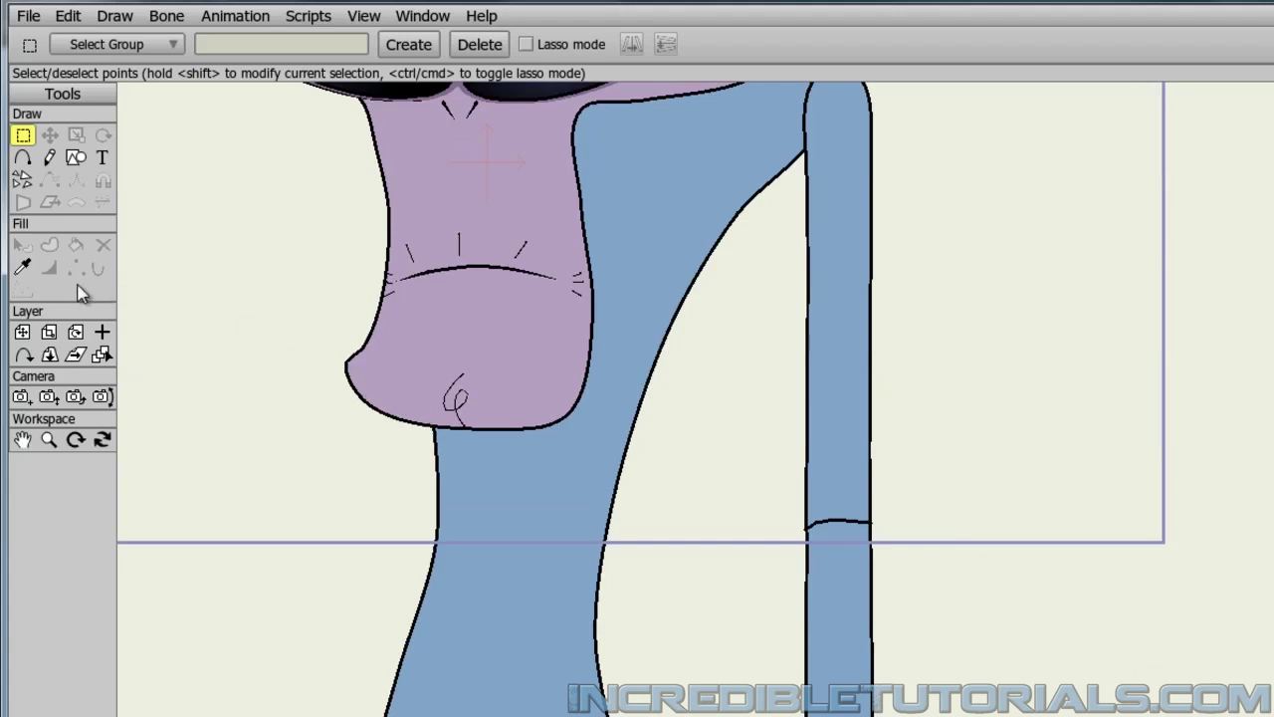
pyautogui.click(22, 269)
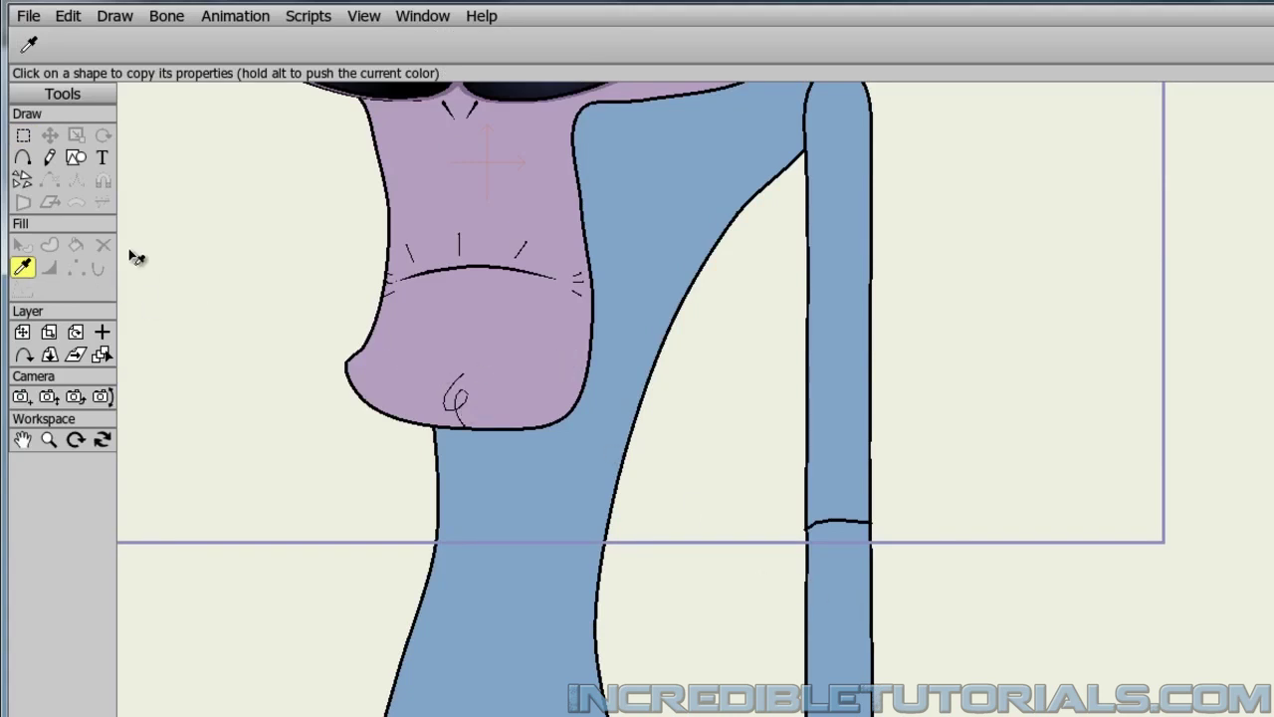
pyautogui.click(22, 159)
pyautogui.scroll(-3, 883, 597)
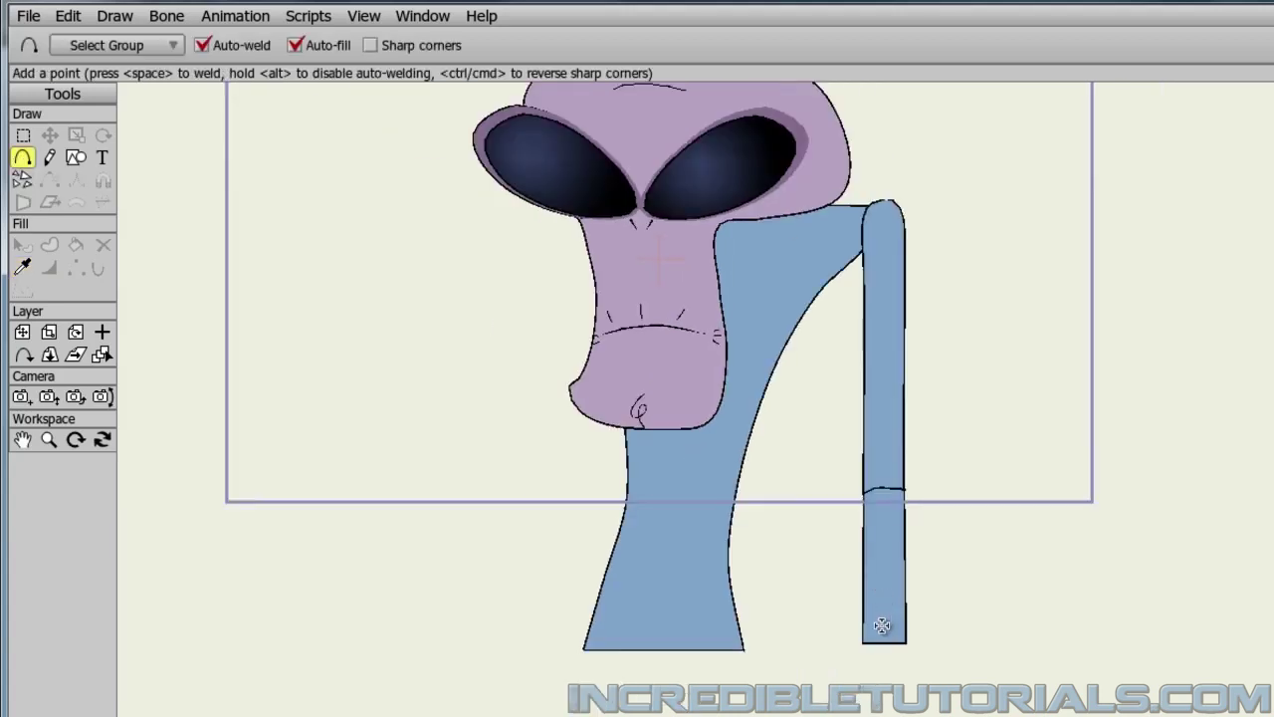
pyautogui.moveTo(885, 625); pyautogui.dragTo(780, 416)
pyautogui.scroll(4, 780, 416)
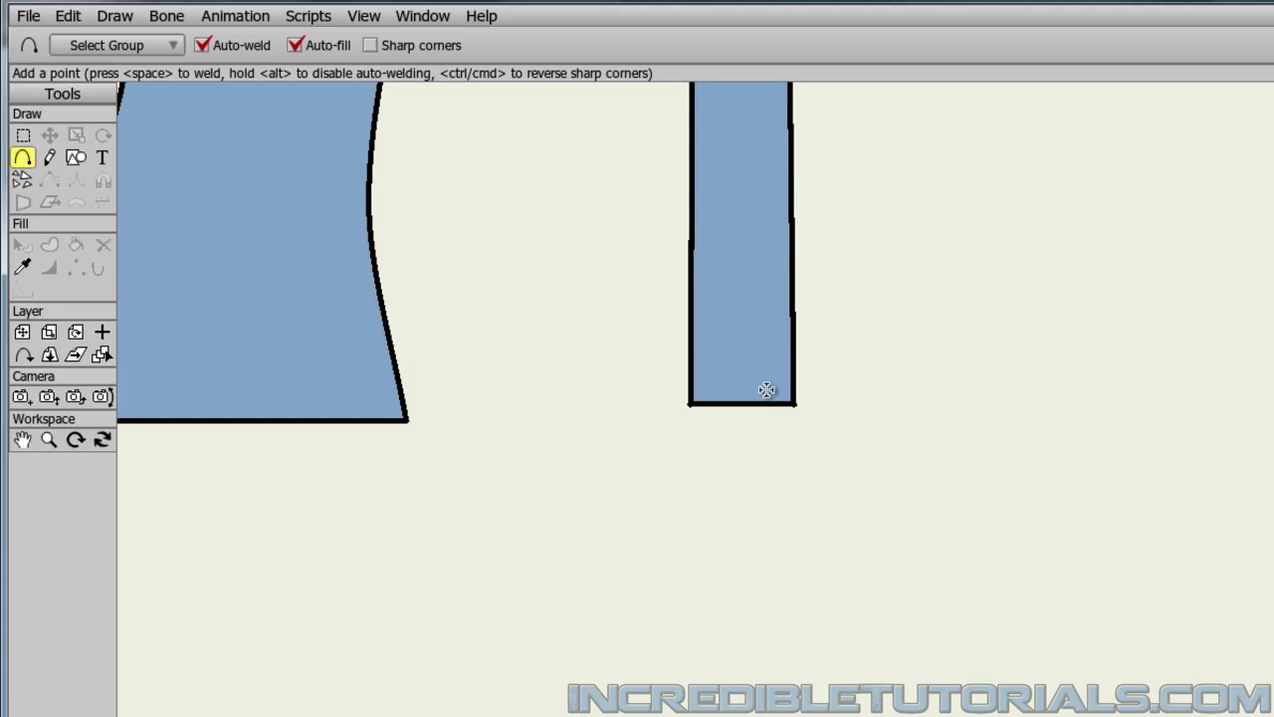
pyautogui.moveTo(776, 377); pyautogui.dragTo(775, 420)
pyautogui.click(795, 435)
pyautogui.click(848, 435)
pyautogui.click(880, 431)
pyautogui.moveTo(880, 431); pyautogui.dragTo(908, 411)
pyautogui.click(927, 414)
pyautogui.click(938, 437)
pyautogui.click(926, 459)
pyautogui.moveTo(927, 460)
pyautogui.mouseDown()
pyautogui.moveTo(876, 475)
pyautogui.moveTo(776, 460)
pyautogui.moveTo(791, 485)
pyautogui.moveTo(936, 495)
pyautogui.moveTo(924, 526)
pyautogui.moveTo(846, 529)
pyautogui.moveTo(799, 524)
pyautogui.moveTo(771, 496)
pyautogui.moveTo(830, 542)
pyautogui.moveTo(885, 549)
pyautogui.moveTo(917, 575)
pyautogui.moveTo(879, 592)
pyautogui.moveTo(889, 604)
pyautogui.moveTo(822, 596)
pyautogui.moveTo(711, 498)
pyautogui.moveTo(697, 401)
pyautogui.moveTo(713, 373)
pyautogui.moveTo(775, 375)
pyautogui.mouseUp()
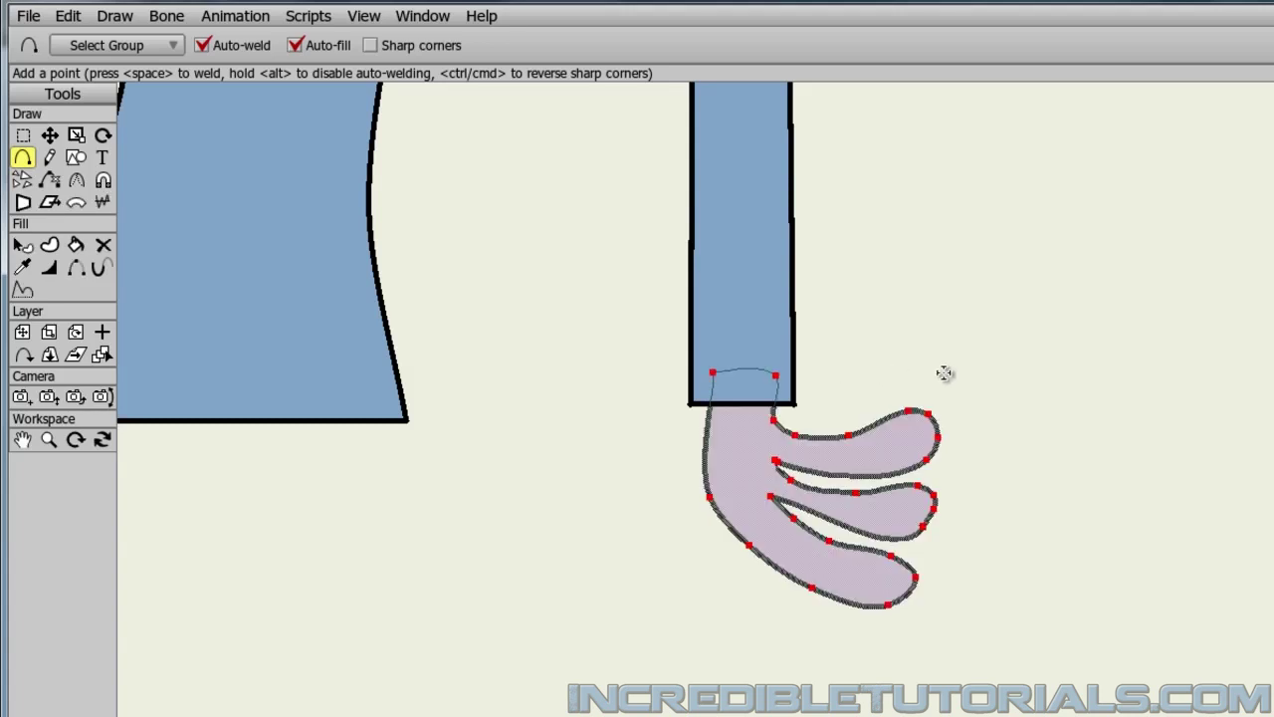
# Scale the hand down to about three-quarters and move it to about X 1.02, Y -1.69 so the wrist sits behind the forearm
pyautogui.scroll(-5, 940, 373)
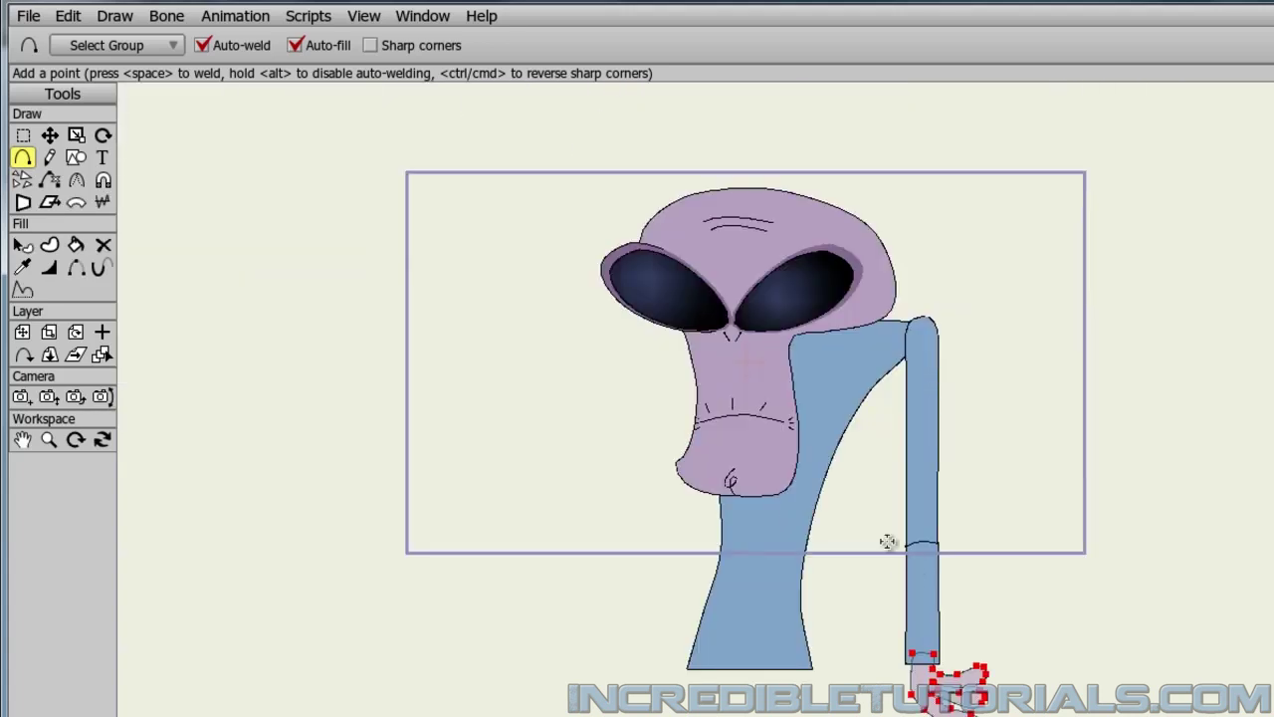
pyautogui.scroll(4, 887, 544)
pyautogui.moveTo(892, 613); pyautogui.dragTo(727, 119)
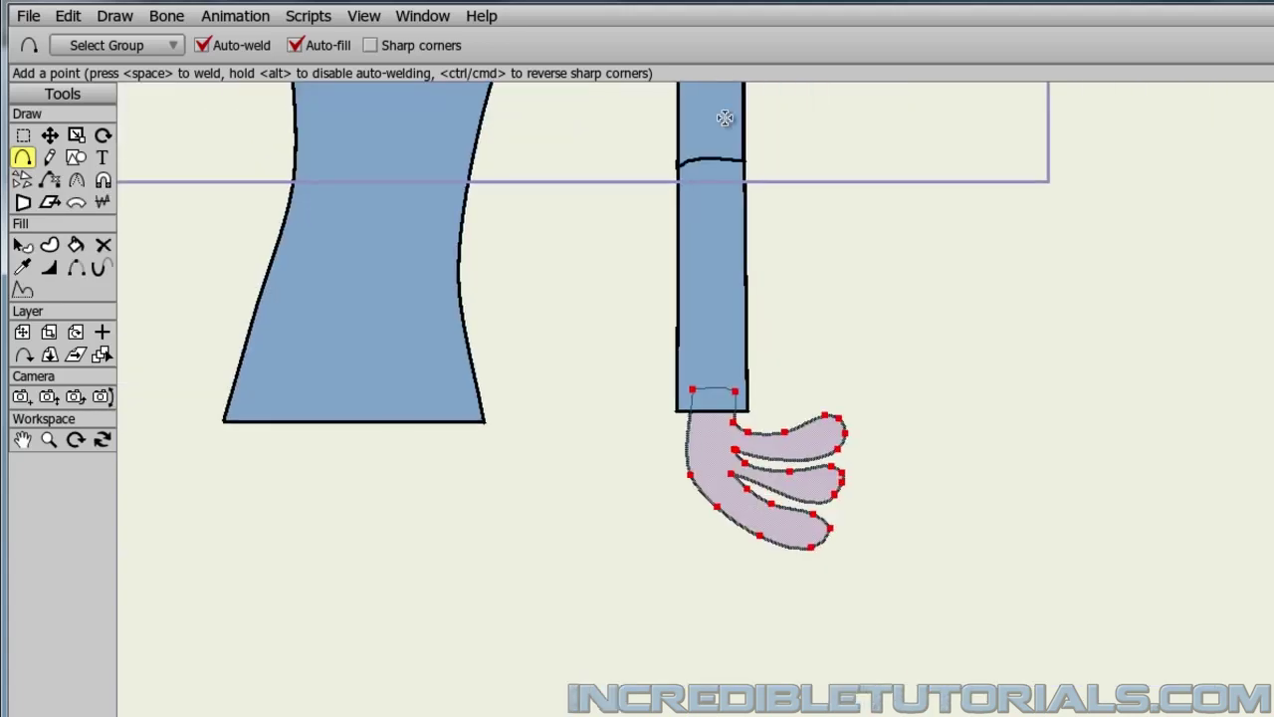
pyautogui.click(77, 135)
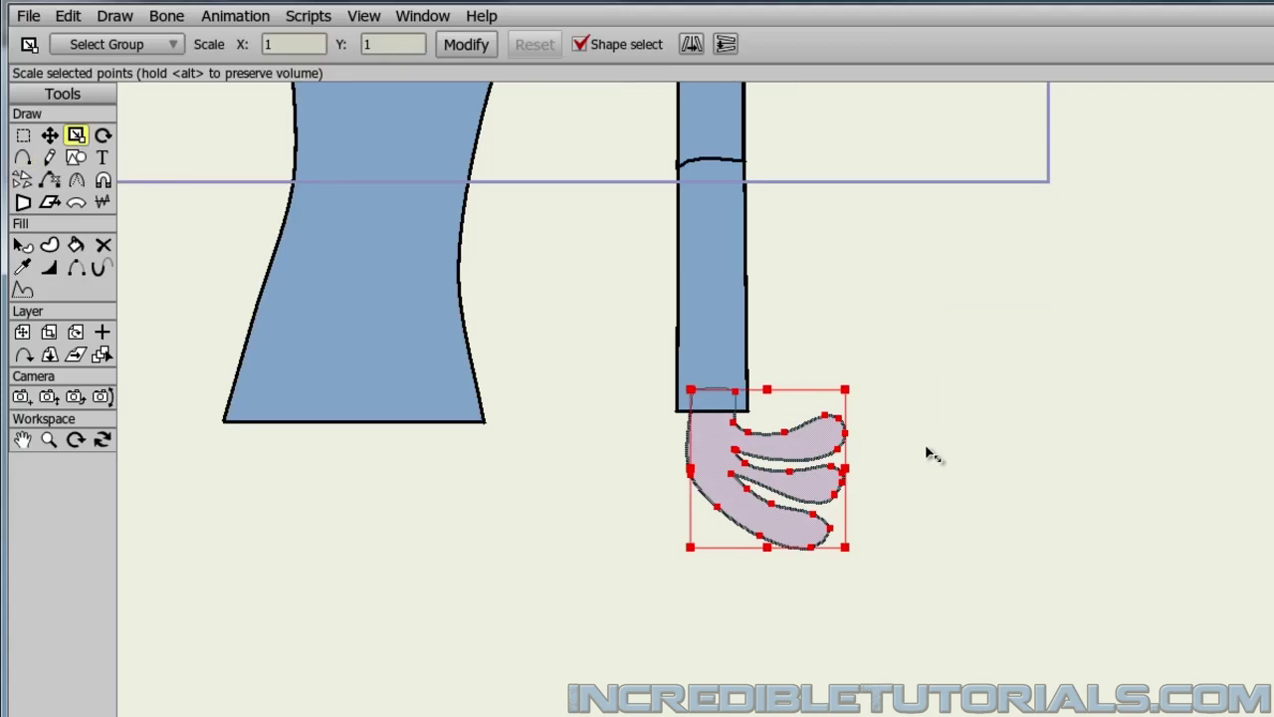
pyautogui.moveTo(844, 389); pyautogui.dragTo(829, 414)
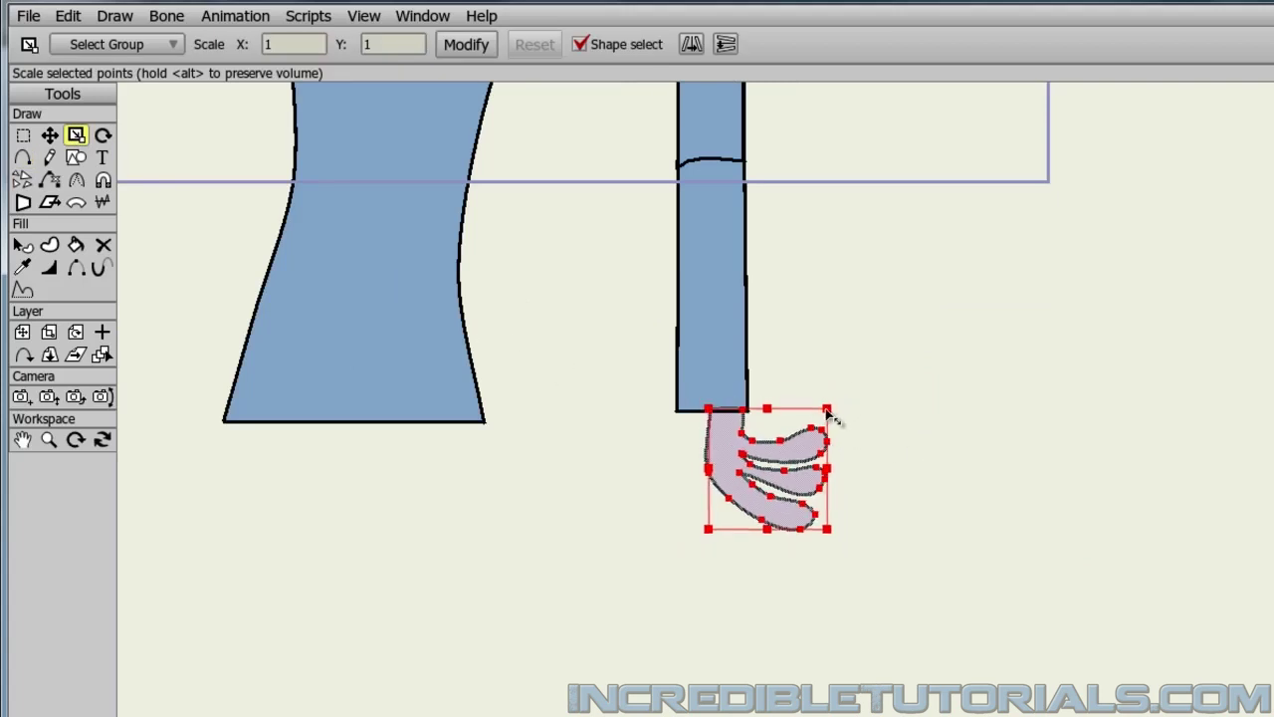
pyautogui.click(48, 135)
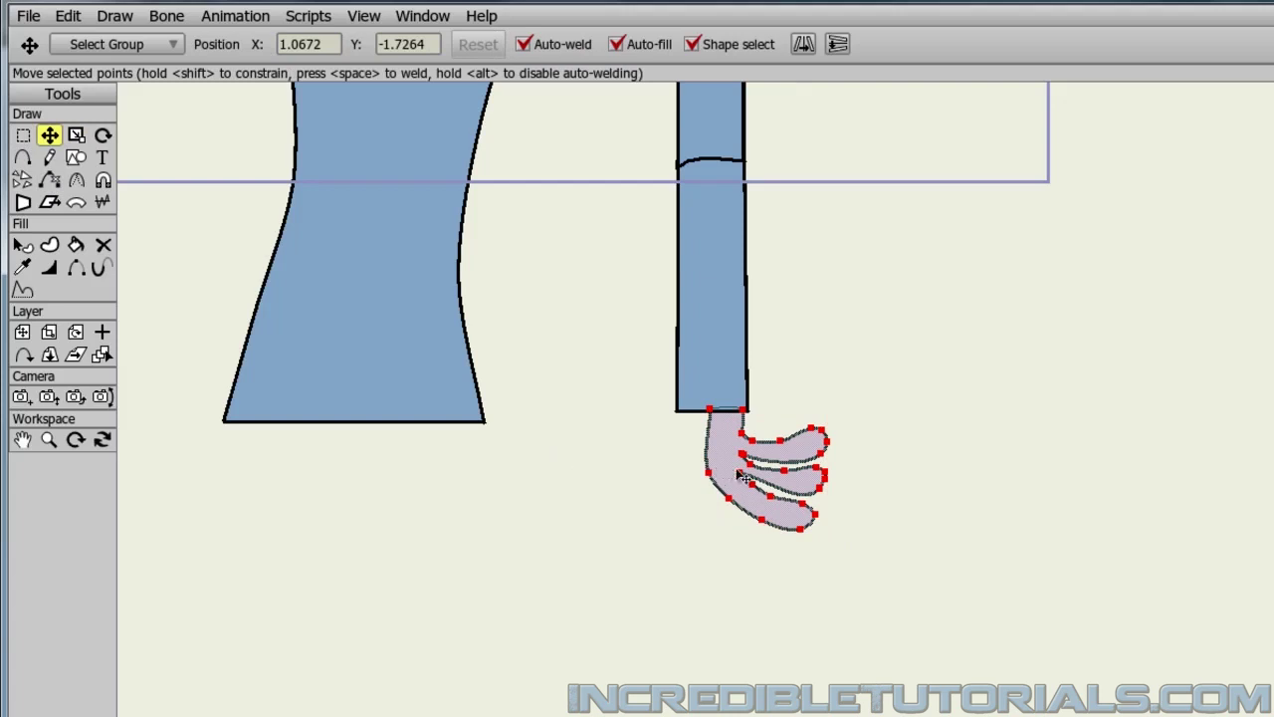
pyautogui.moveTo(745, 478); pyautogui.dragTo(724, 460)
pyautogui.hotkey('ctrl', 'r')
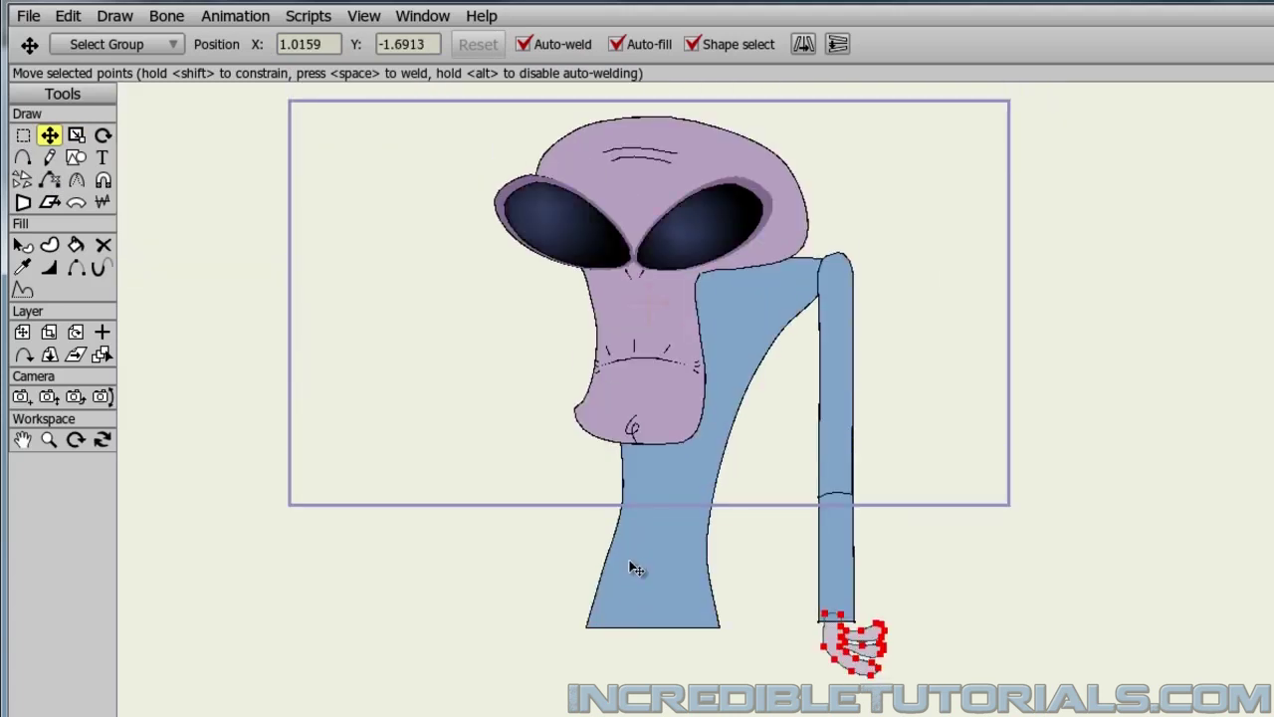
# Hide the curved top edge of the Arm 1 Part 2 shape at the elbow so the two arm parts blend together
pyautogui.scroll(3, 629, 568)
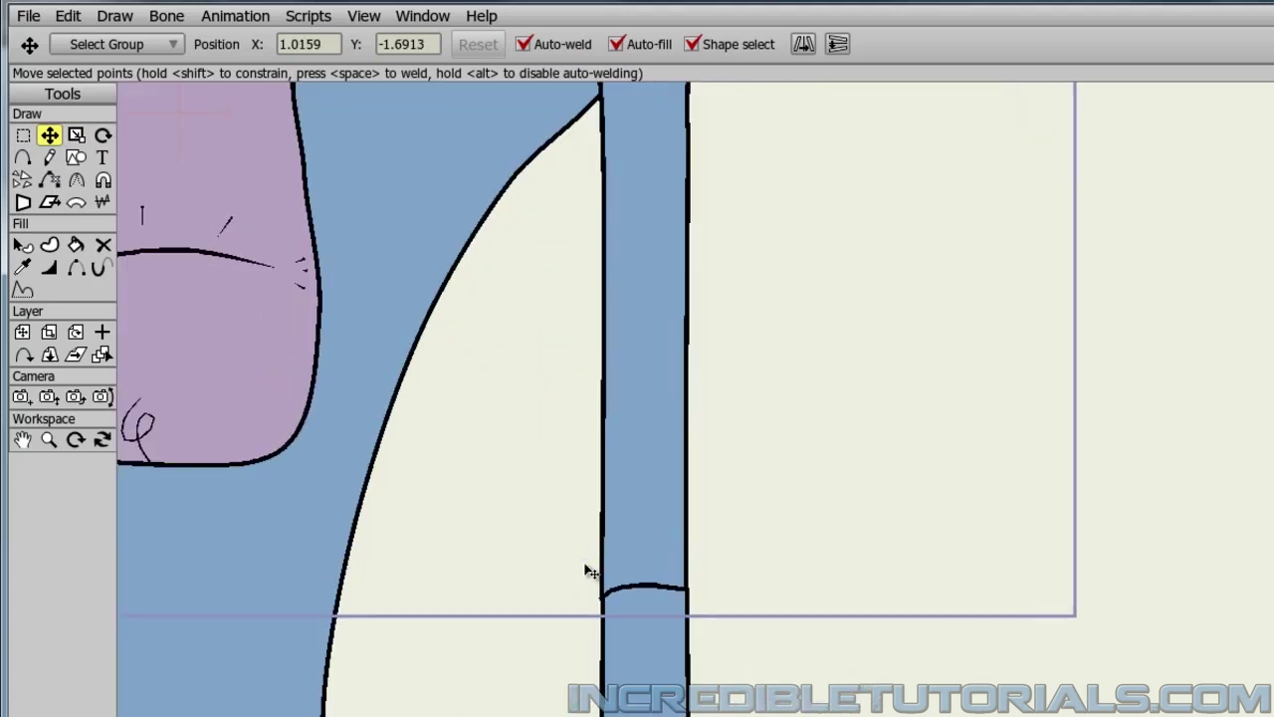
pyautogui.moveTo(557, 566); pyautogui.dragTo(648, 448)
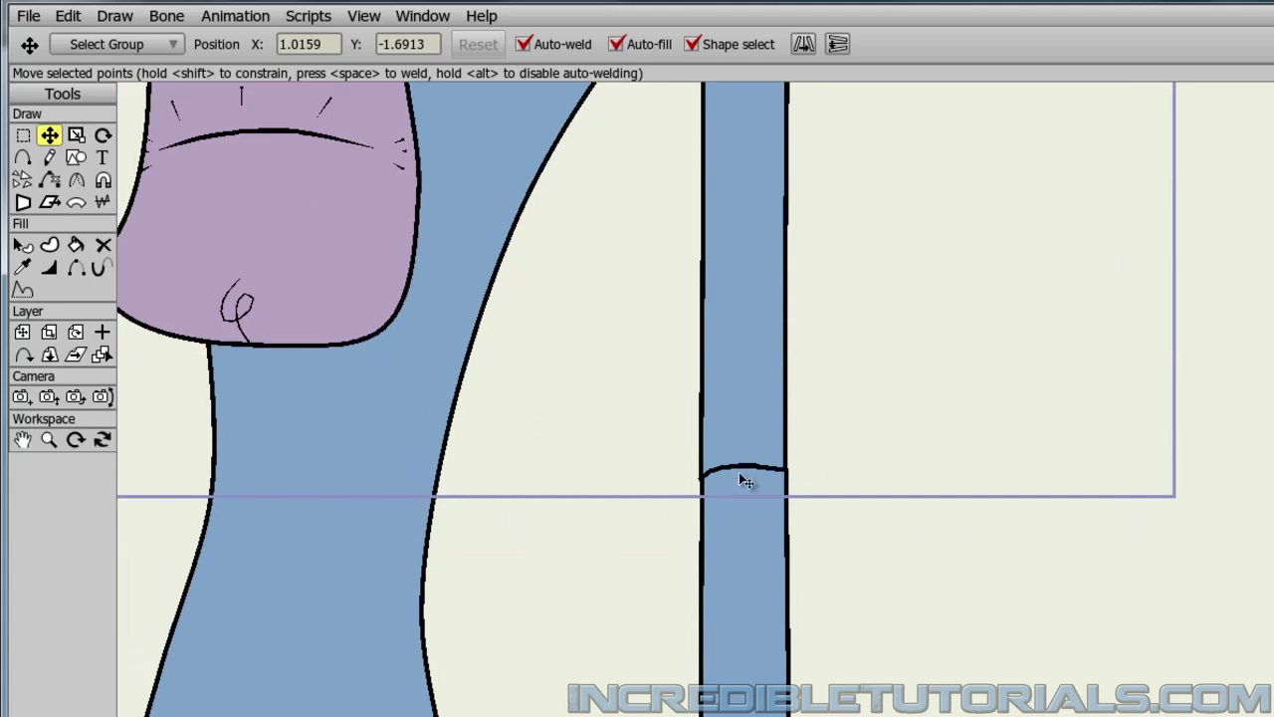
pyautogui.scroll(3, 845, 527)
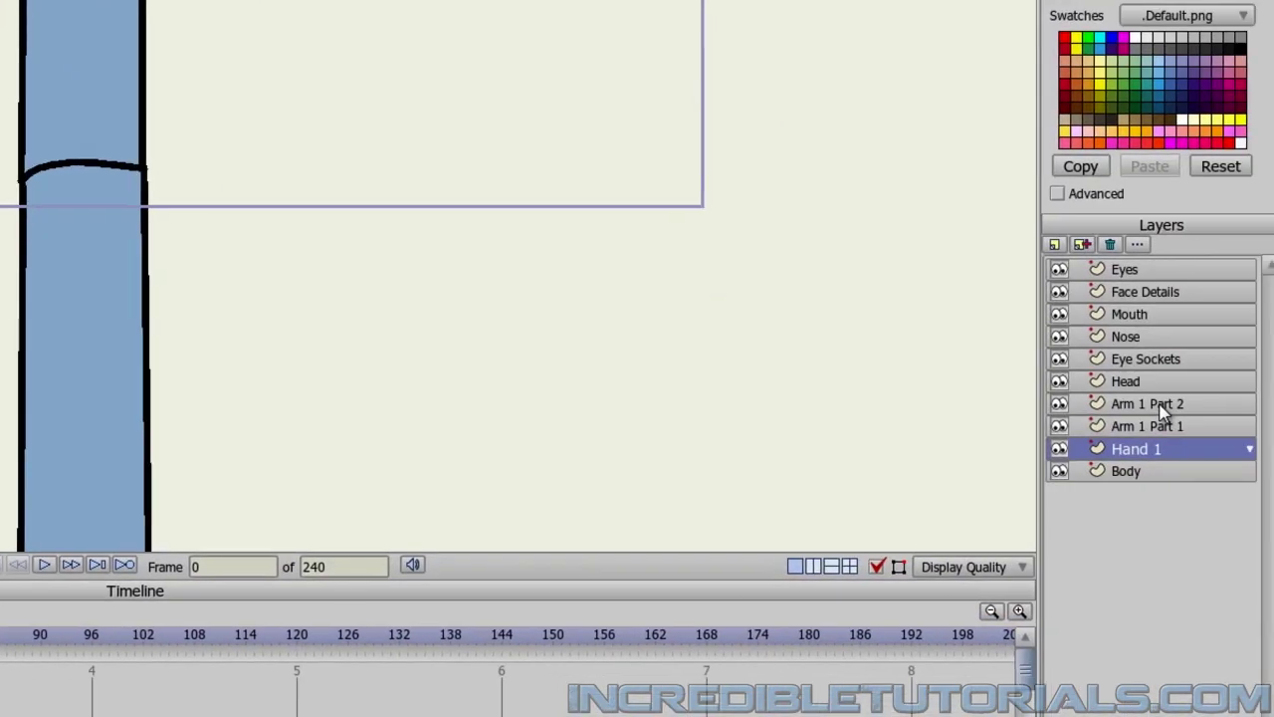
pyautogui.click(1165, 408)
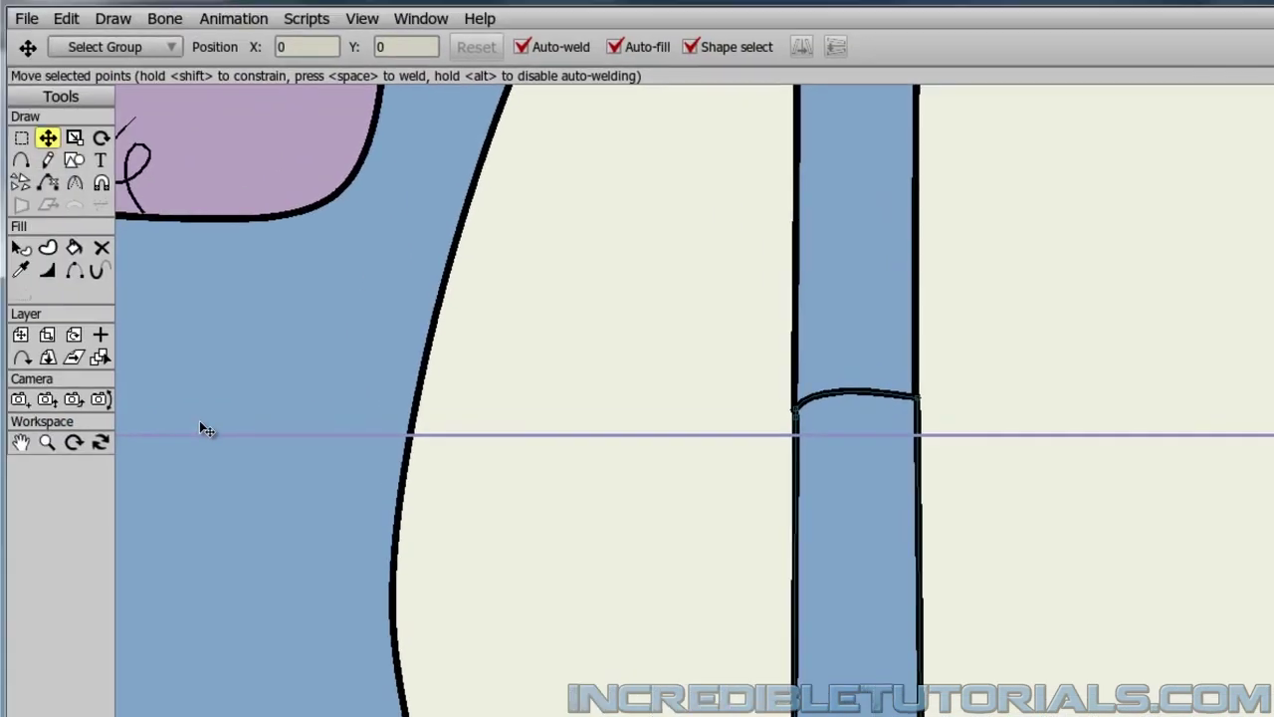
pyautogui.click(75, 275)
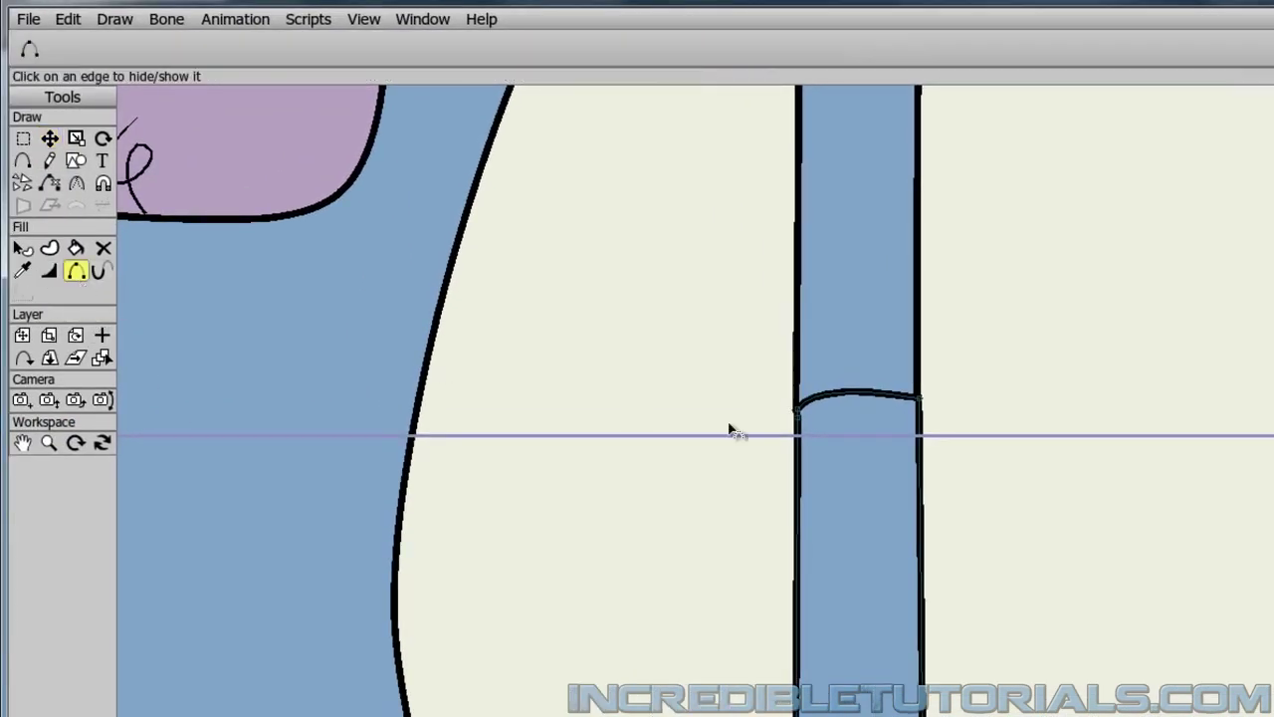
pyautogui.click(873, 396)
pyautogui.scroll(-2, 571, 495)
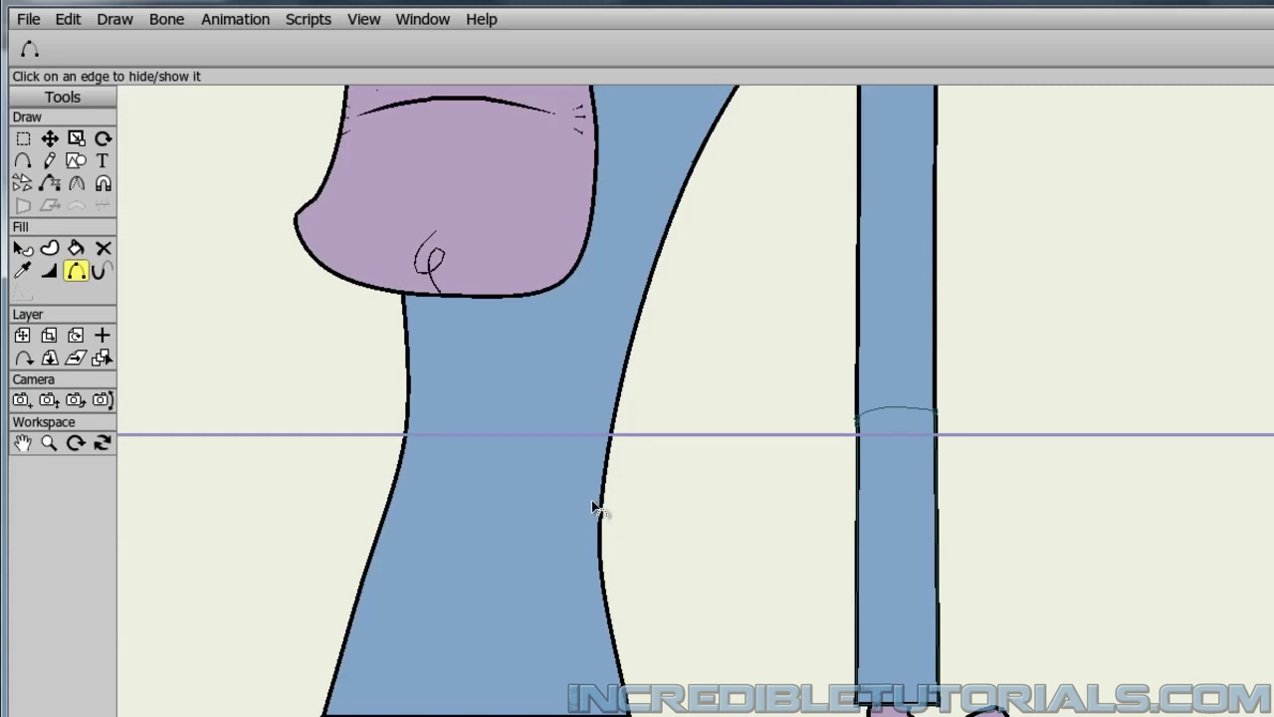
pyautogui.scroll(-2, 592, 500)
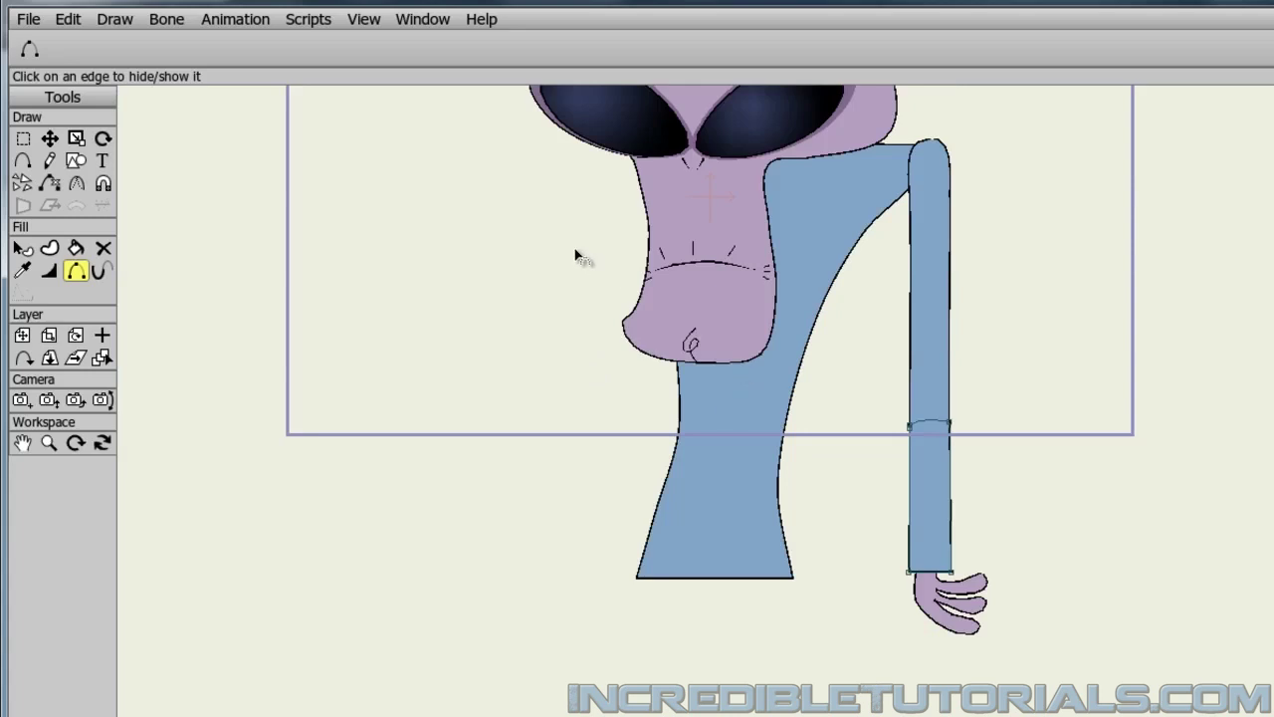
pyautogui.scroll(3, 868, 450)
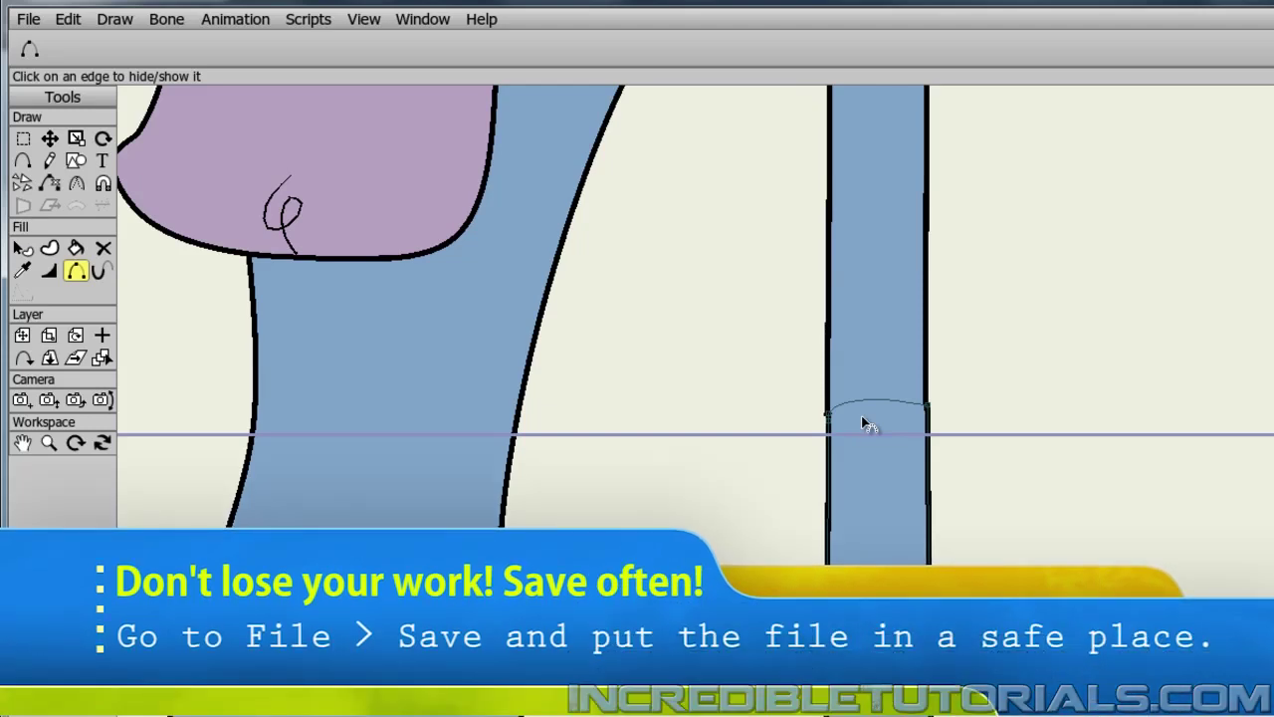
pyautogui.scroll(-1, 864, 424)
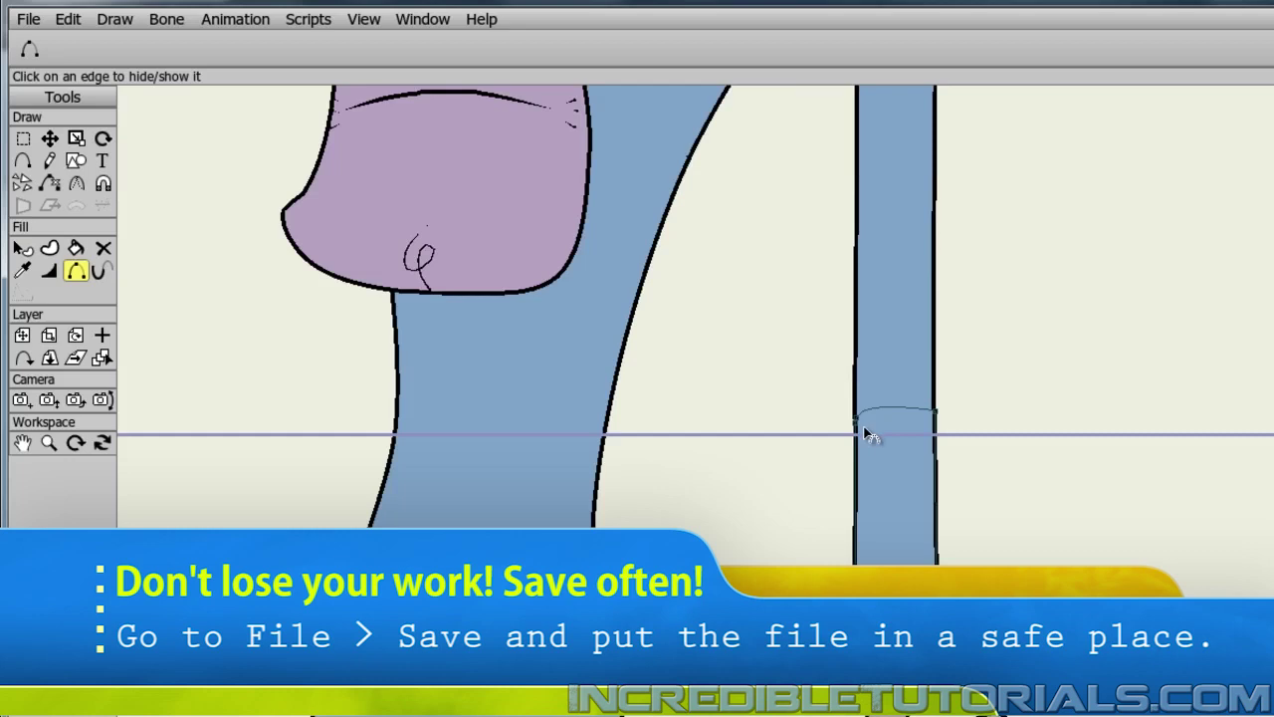
pyautogui.scroll(-1, 868, 435)
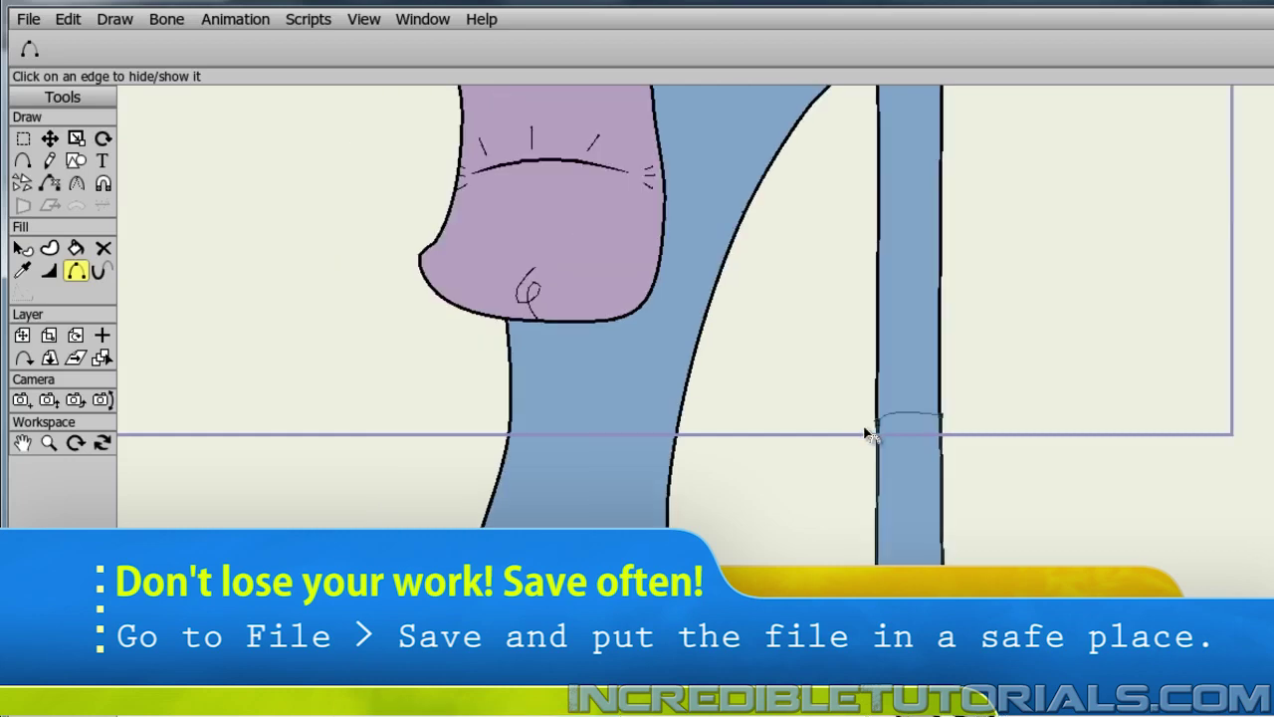
# Turn off auto-fill and draw a straight line across the Arm 1 Part 2 forearm just above its lower end to mark a cuff
pyautogui.scroll(-1, 866, 434)
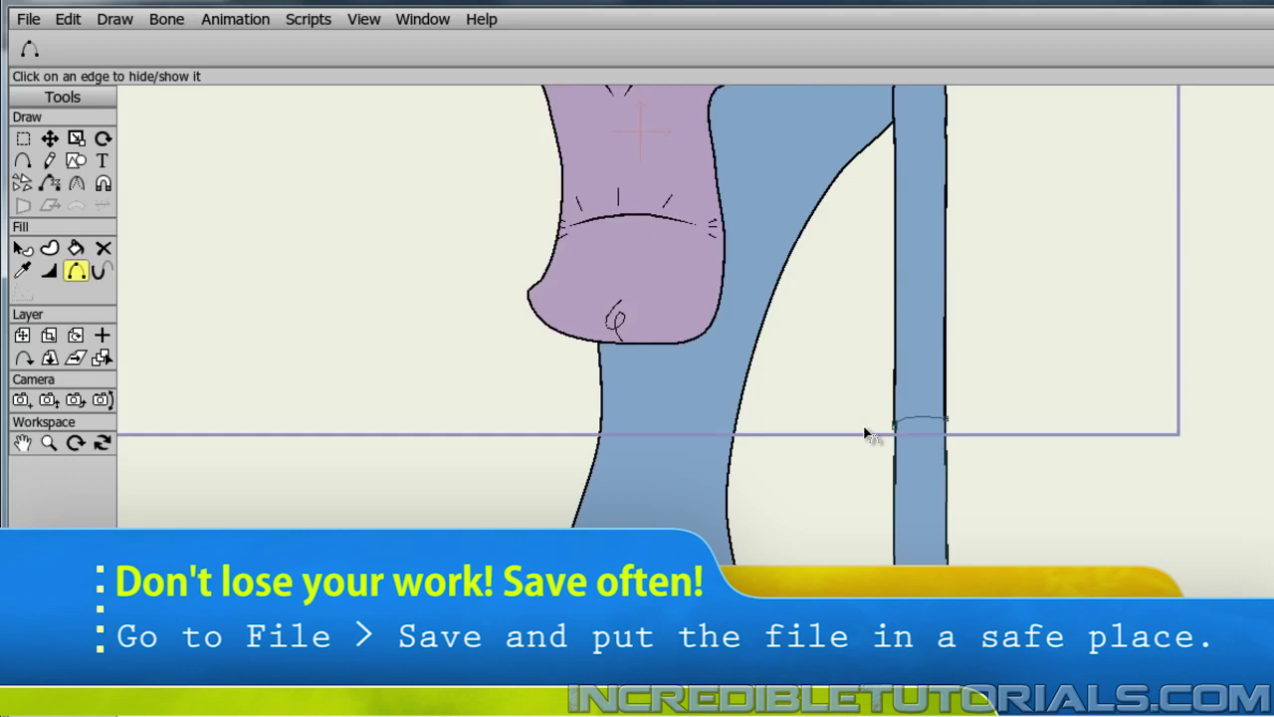
pyautogui.scroll(-2, 863, 425)
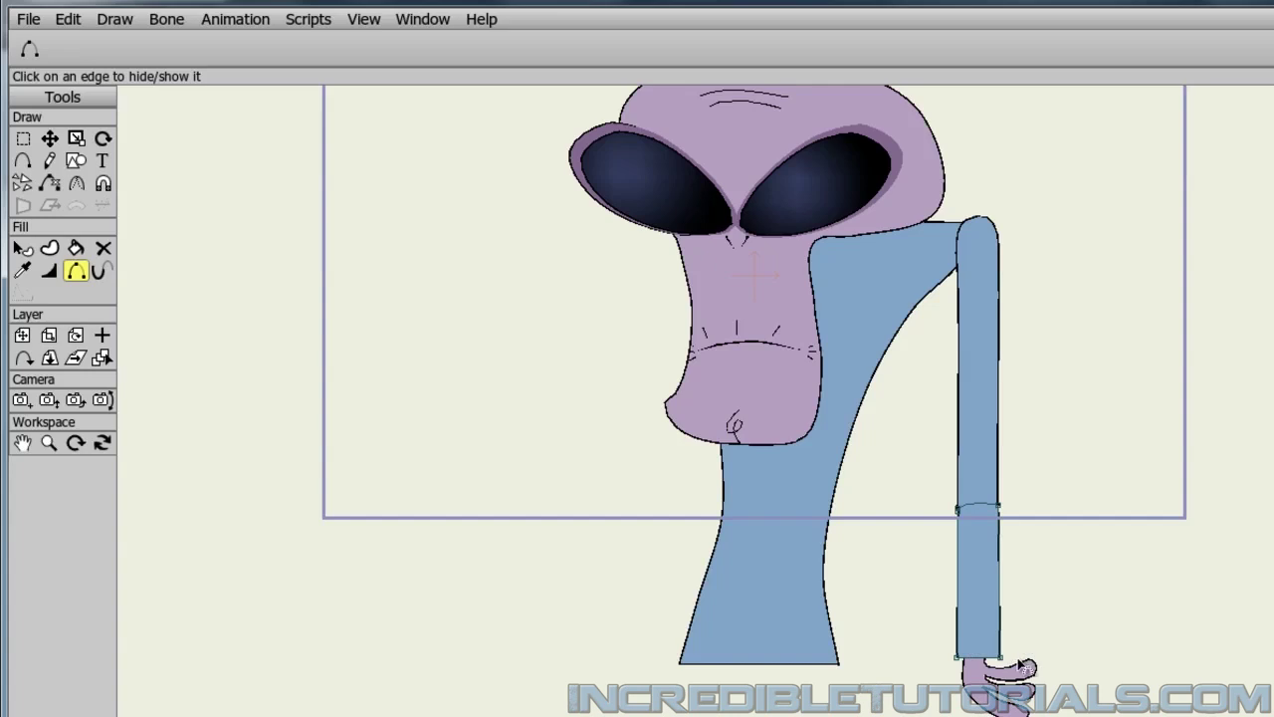
pyautogui.scroll(5, 1018, 647)
pyautogui.scroll(2, 930, 393)
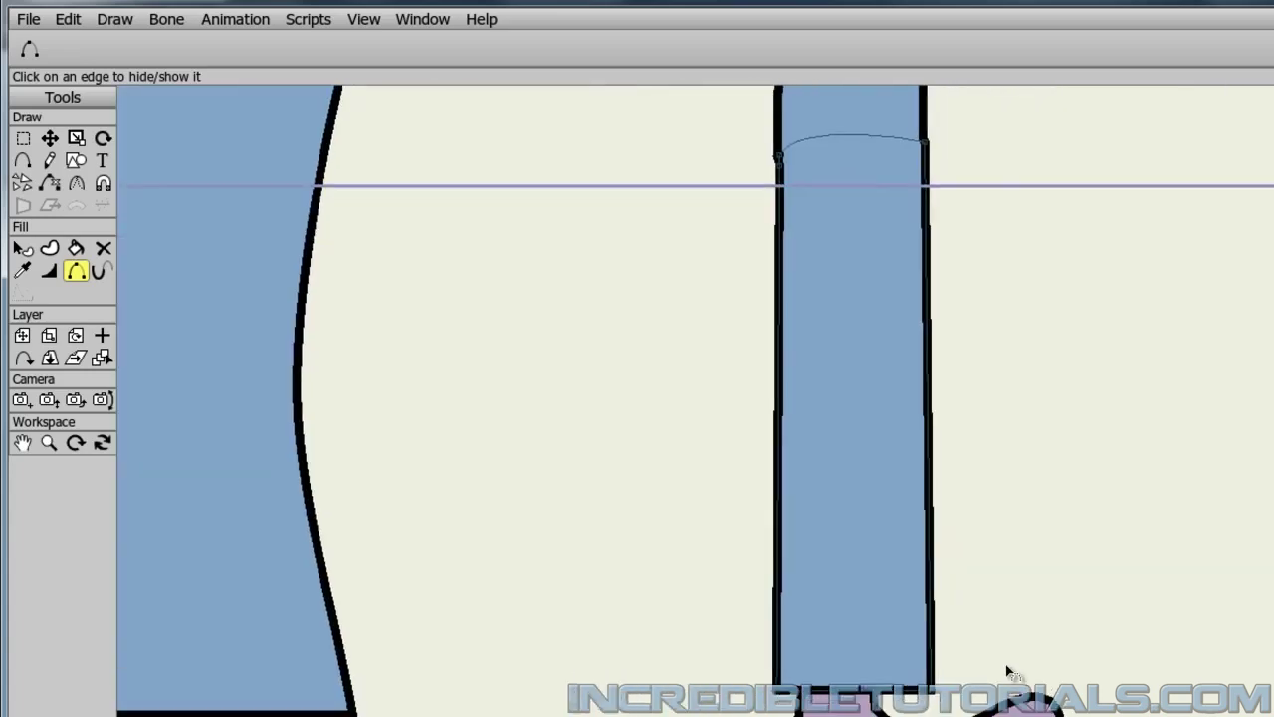
pyautogui.moveTo(1009, 674); pyautogui.dragTo(1009, 511)
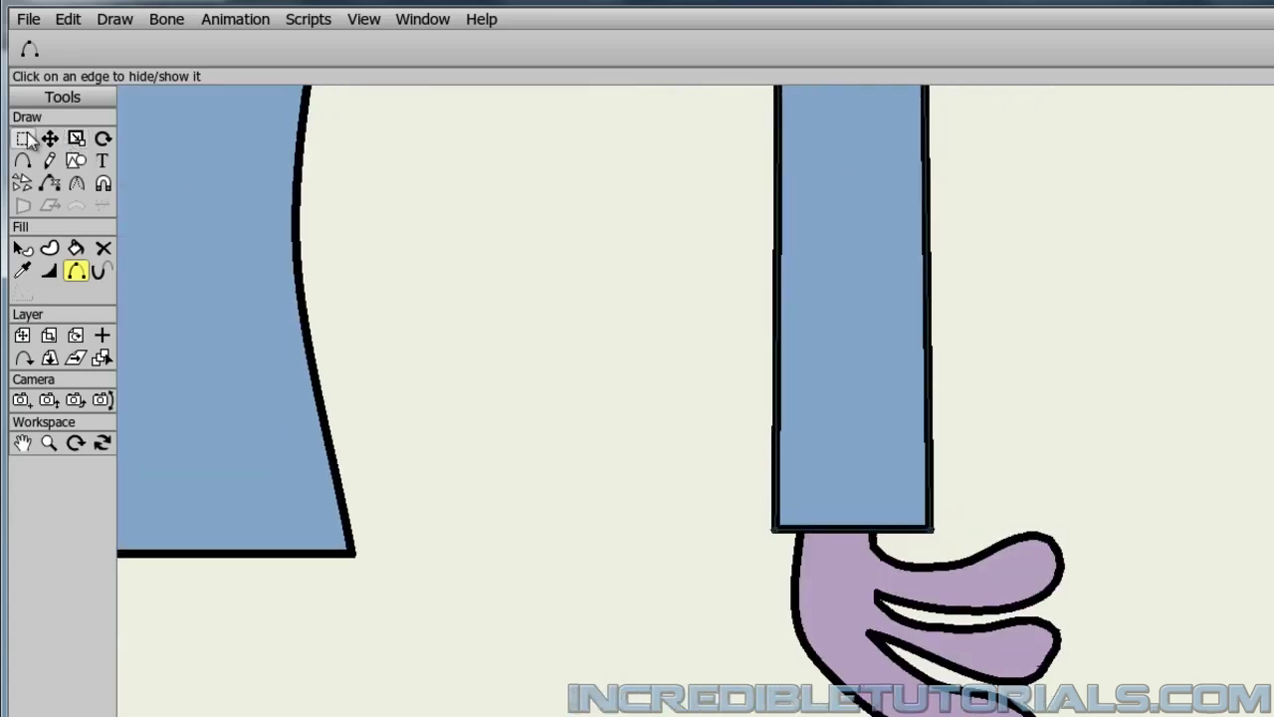
pyautogui.click(21, 167)
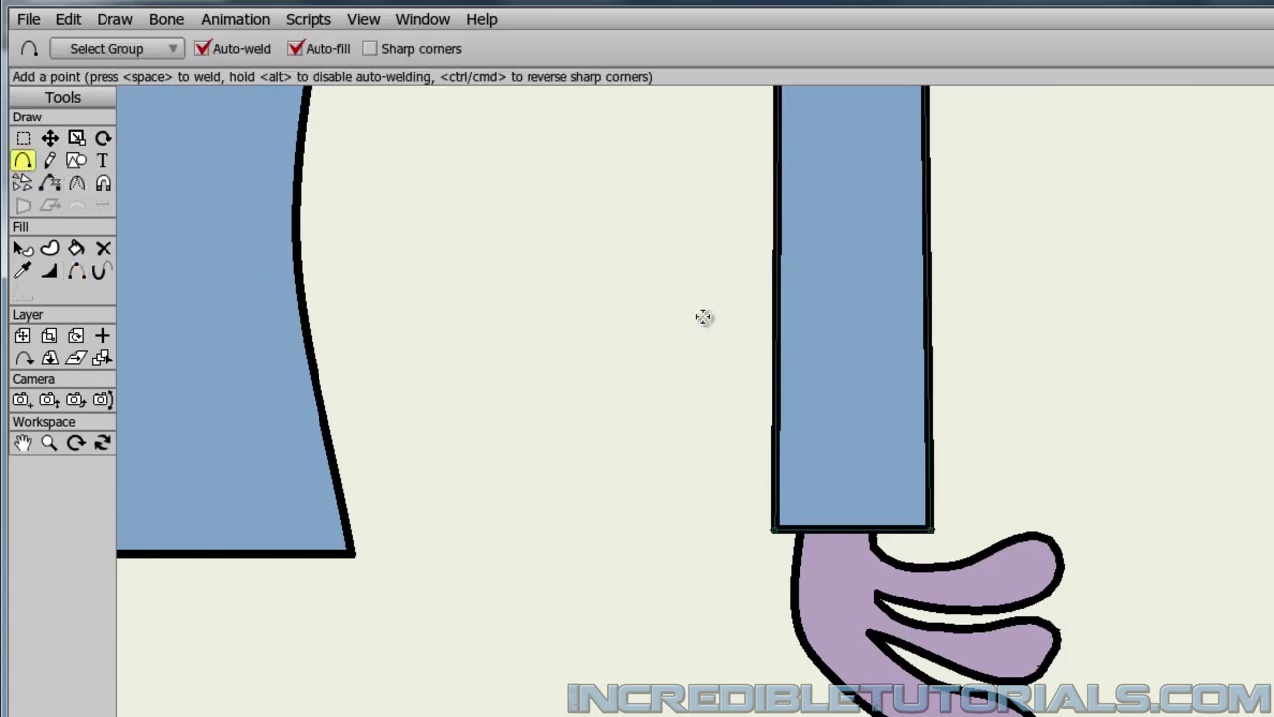
pyautogui.click(295, 48)
pyautogui.moveTo(778, 445); pyautogui.dragTo(925, 445)
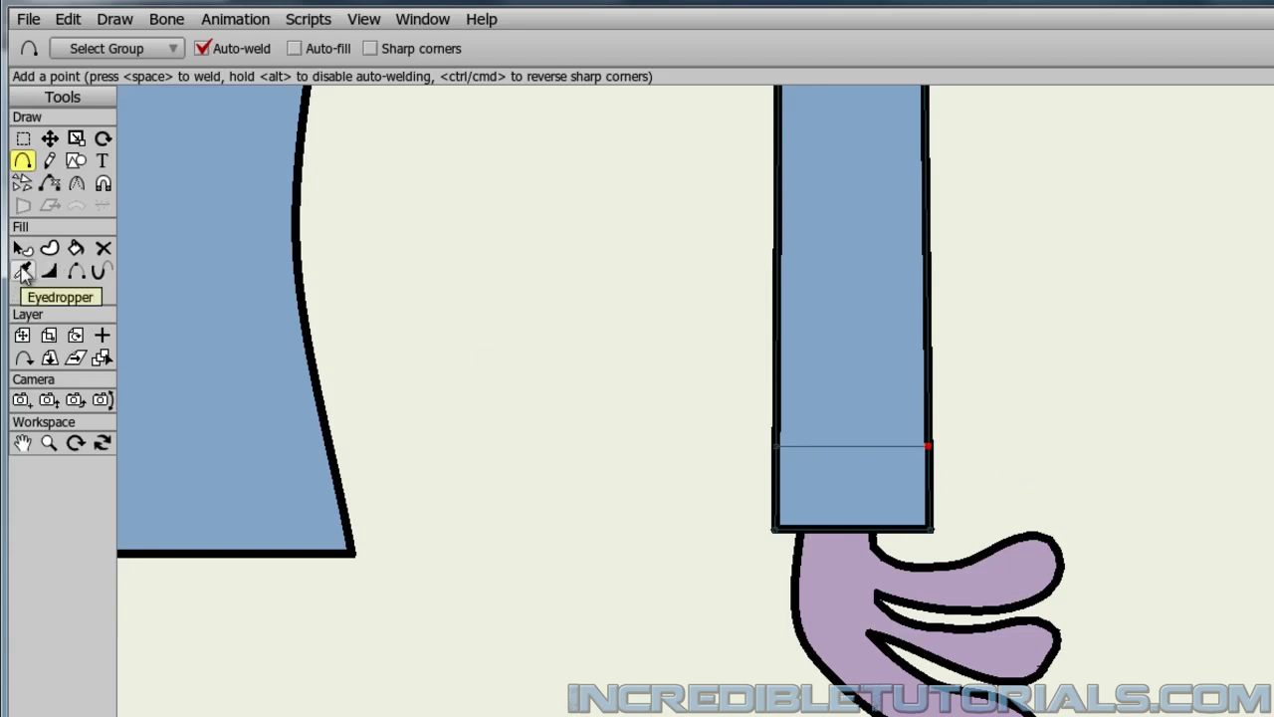
# Set the fill to the darker blue 486C90 and paint the cuff area at the end of the forearm with it
pyautogui.click(24, 273)
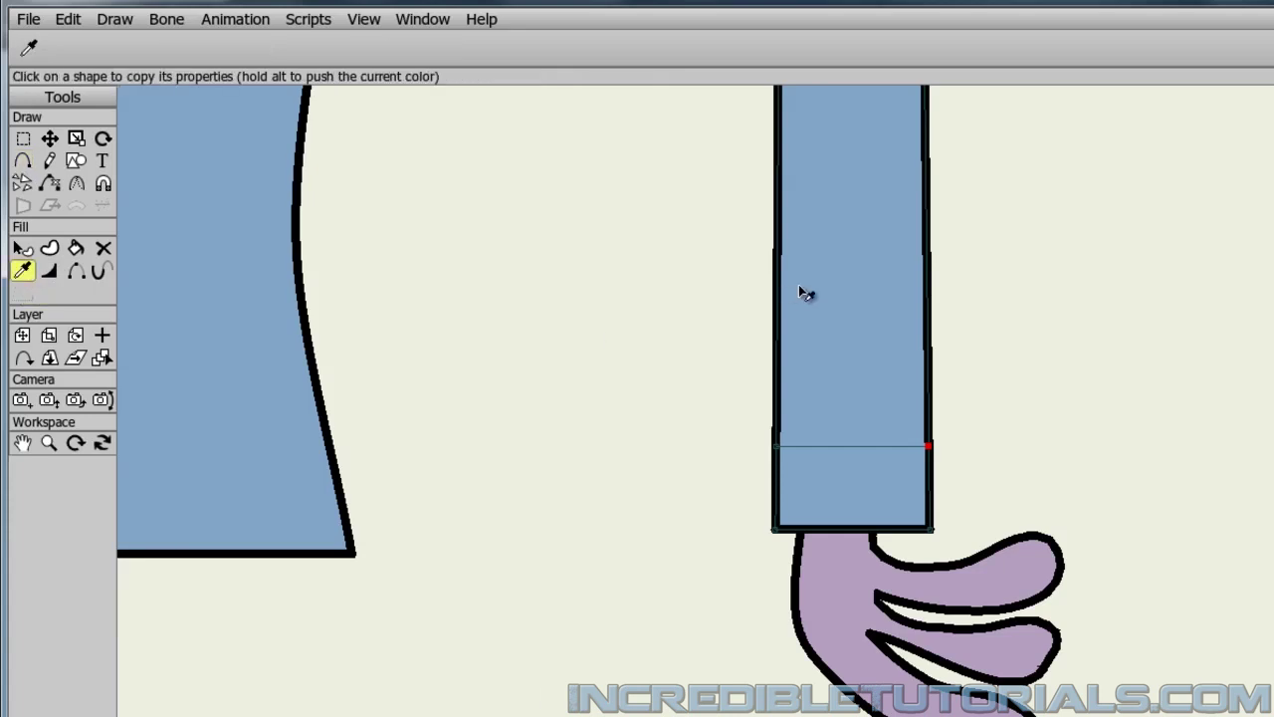
pyautogui.click(75, 250)
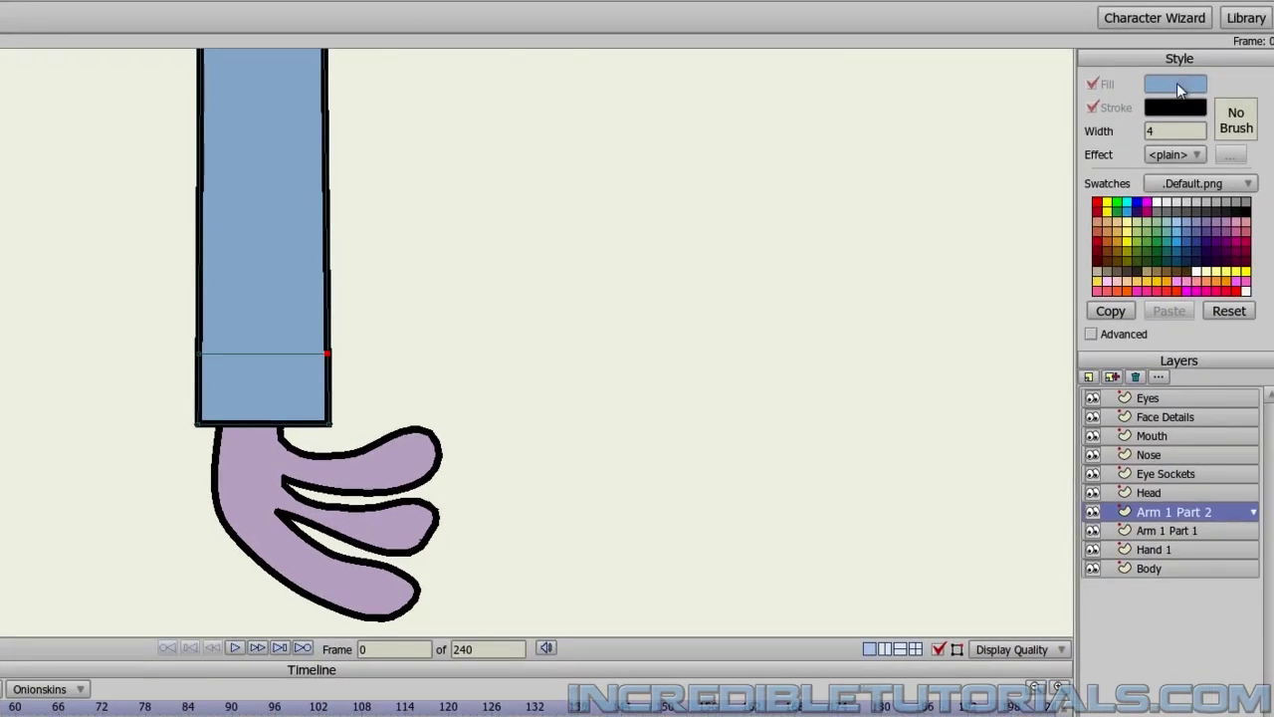
pyautogui.click(1177, 86)
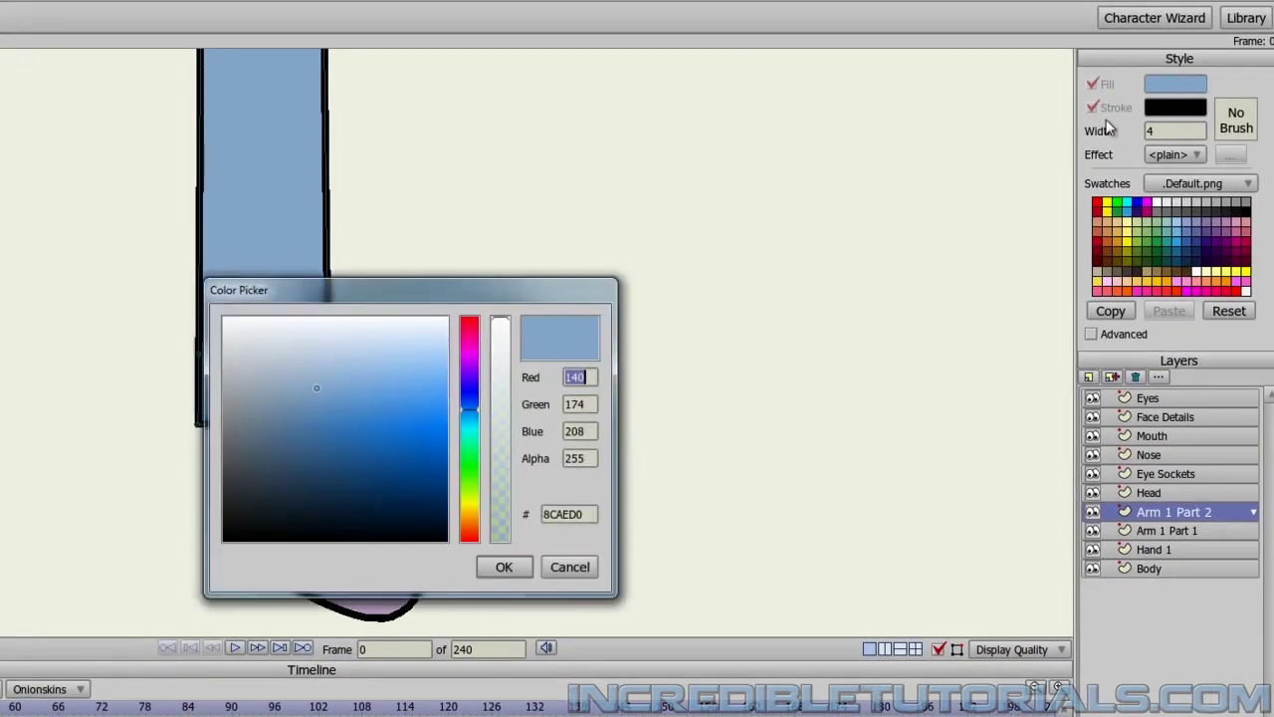
pyautogui.moveTo(314, 389); pyautogui.dragTo(298, 446)
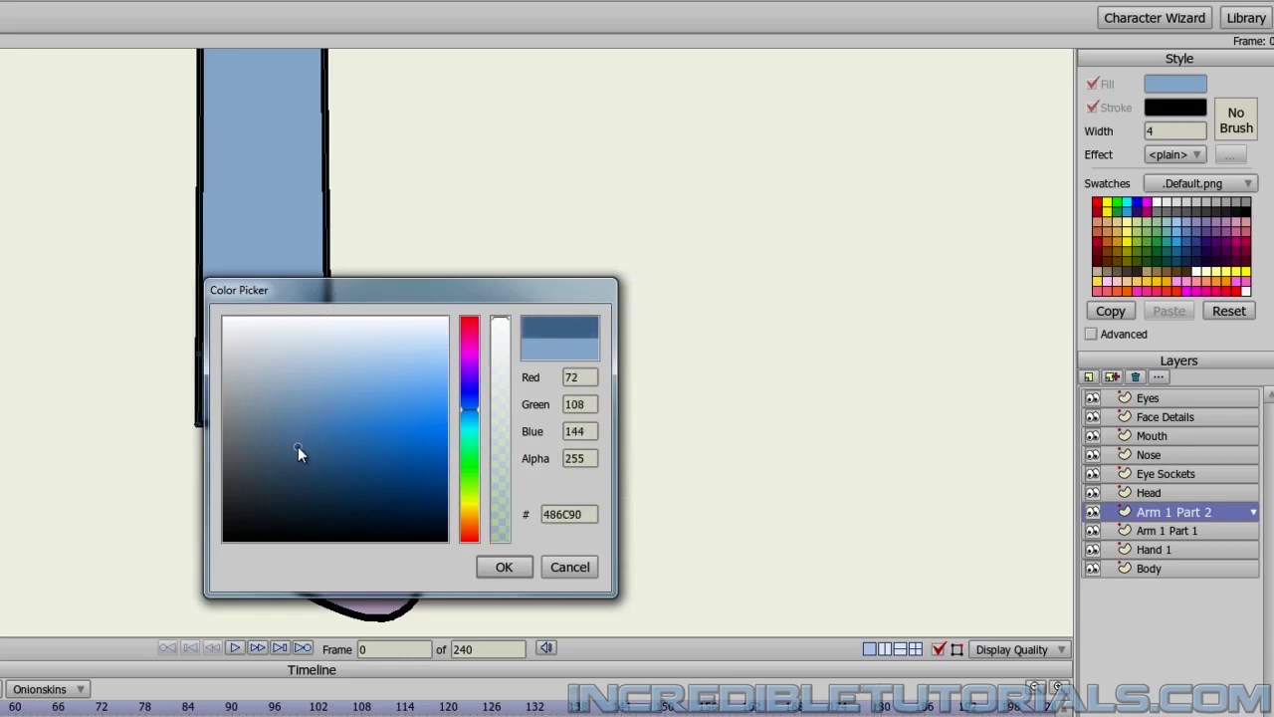
pyautogui.click(503, 567)
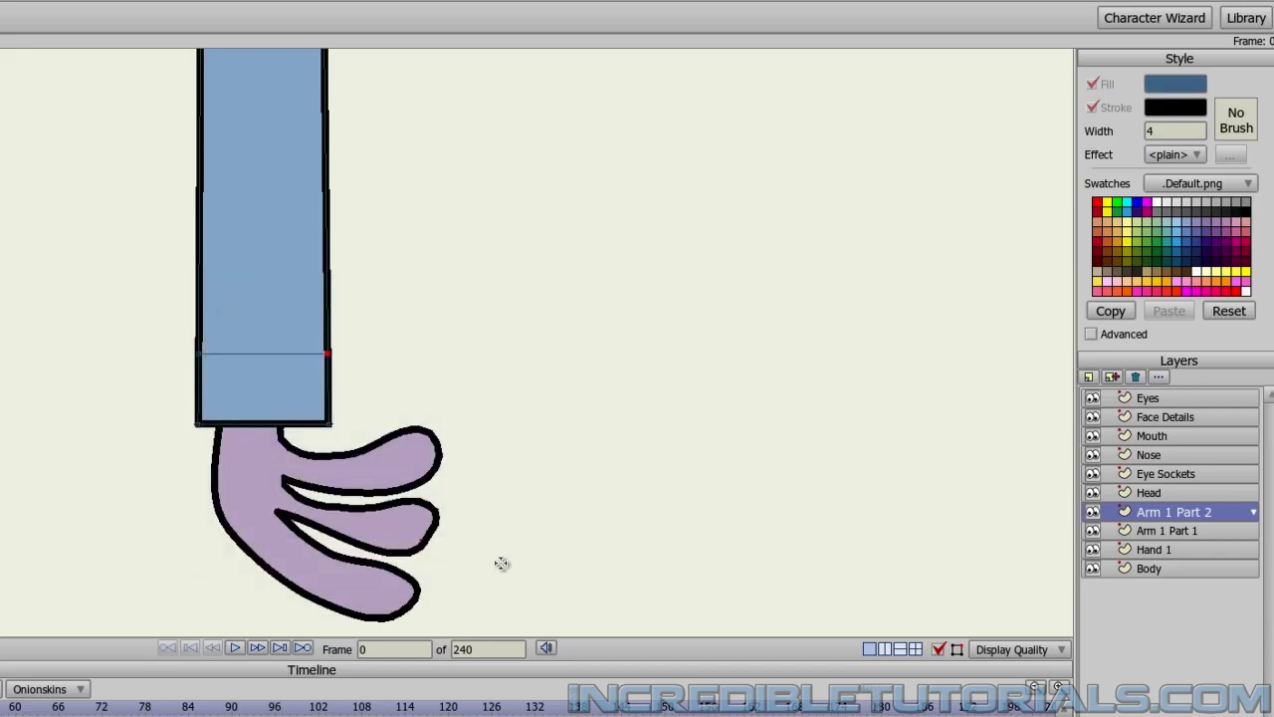
pyautogui.click(279, 393)
pyautogui.scroll(-4, 433, 483)
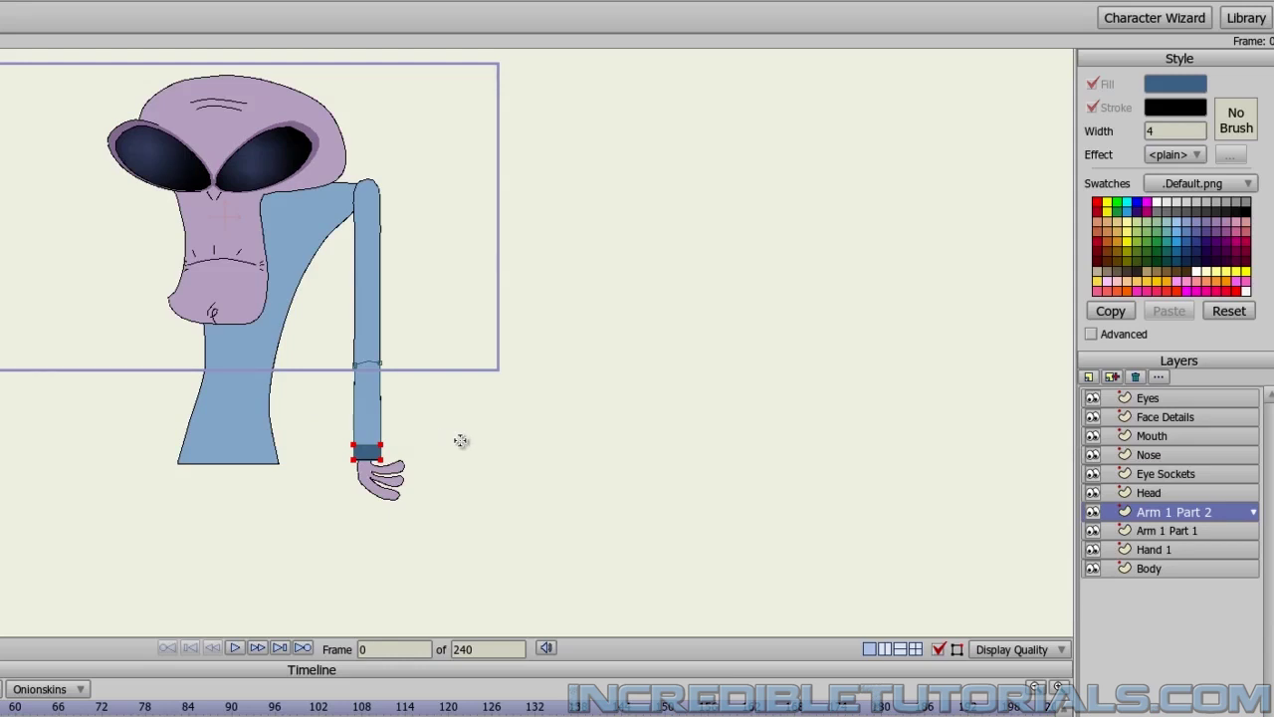
# Duplicate the Arm 1 Part 1 layer, name the copy Arm 2 Part 1 and move it below the Body layer
pyautogui.click(1203, 530)
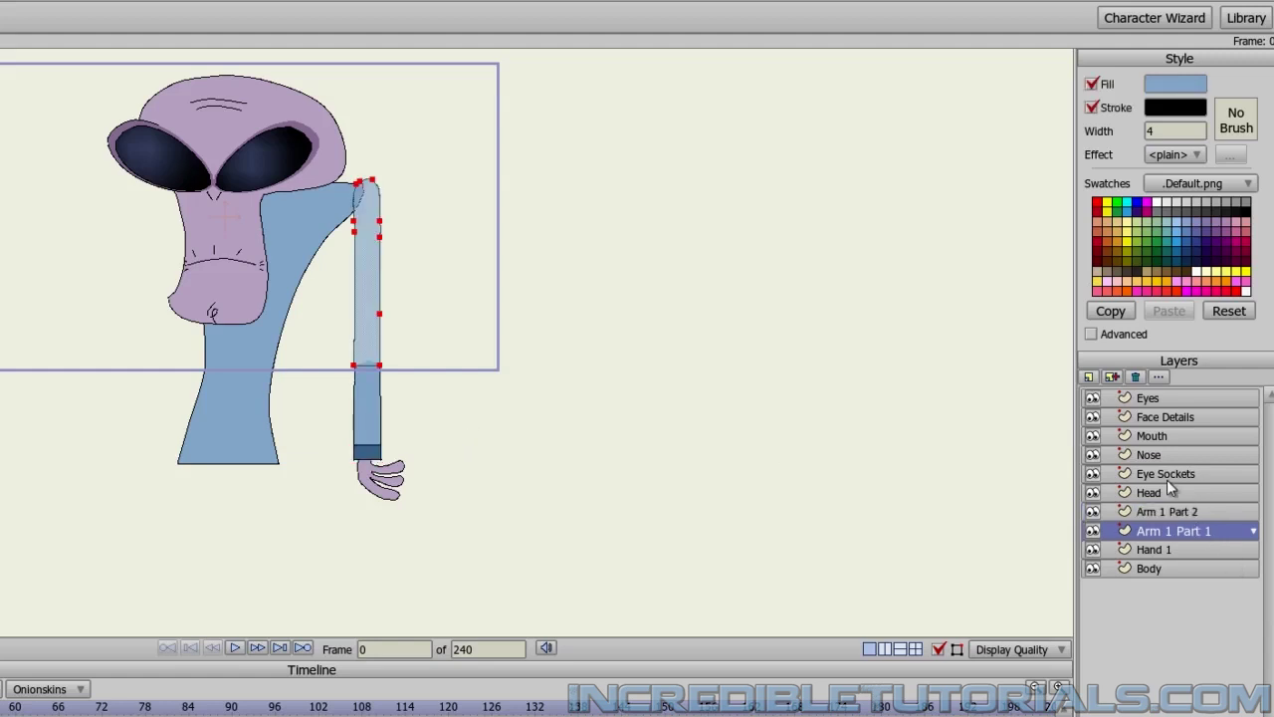
pyautogui.click(1112, 379)
pyautogui.doubleClick(1165, 532)
pyautogui.click(1160, 532)
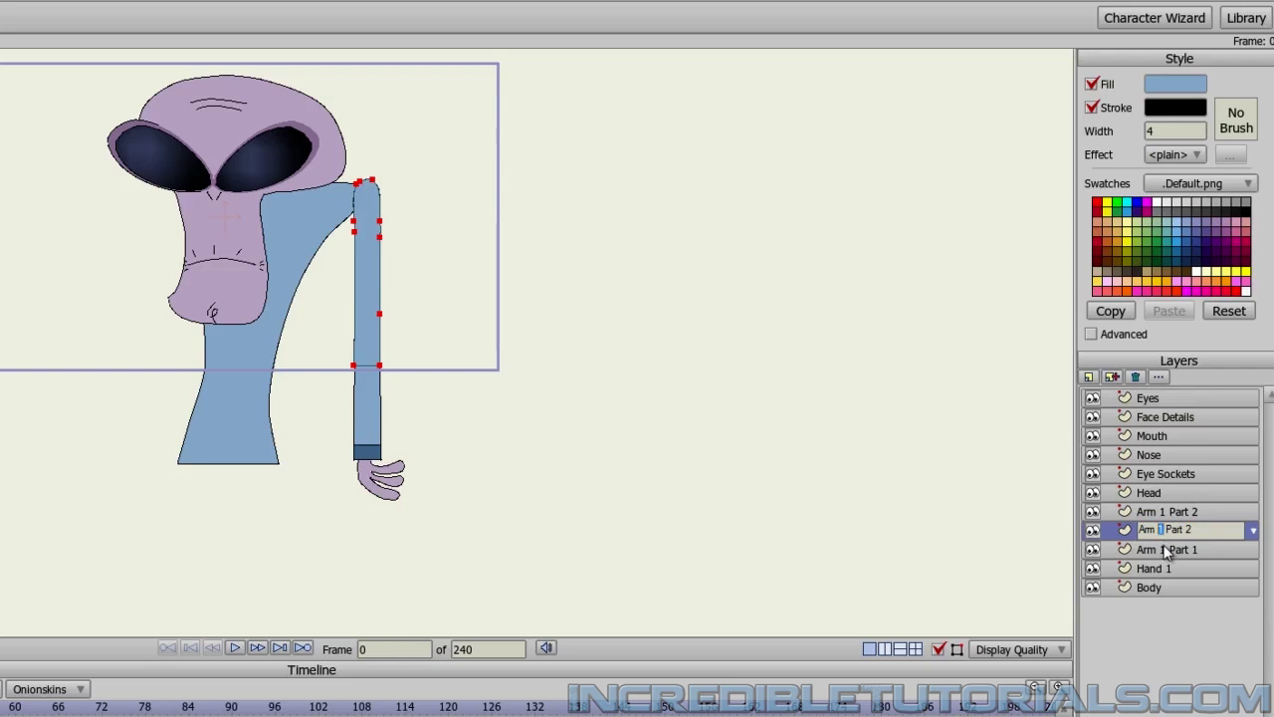
pyautogui.write('2')
pyautogui.click(1193, 538)
pyautogui.press('BackSpace')
pyautogui.write('1')
pyautogui.press('Return')
pyautogui.moveTo(1196, 537); pyautogui.dragTo(1196, 598)
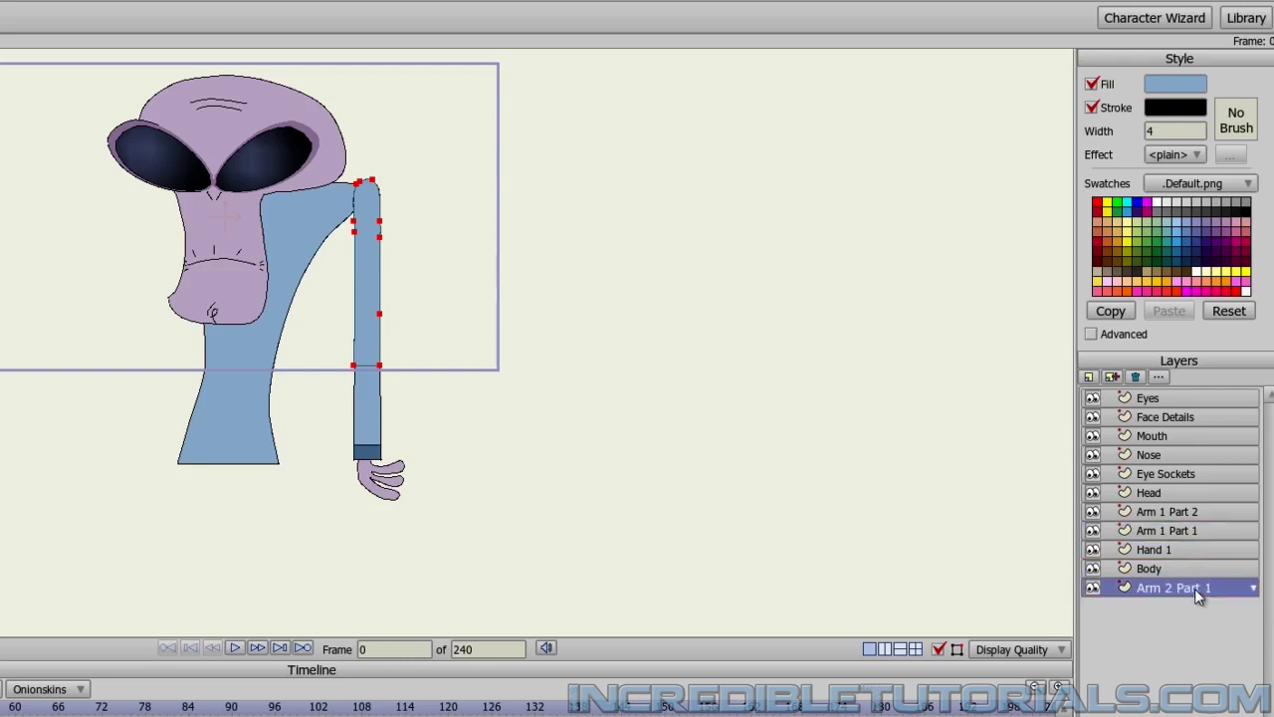
# Duplicate the Arm 1 Part 2 layer, name the copy Arm 2 Part 2 and place it between Body and Arm 2 Part 1
pyautogui.click(1193, 516)
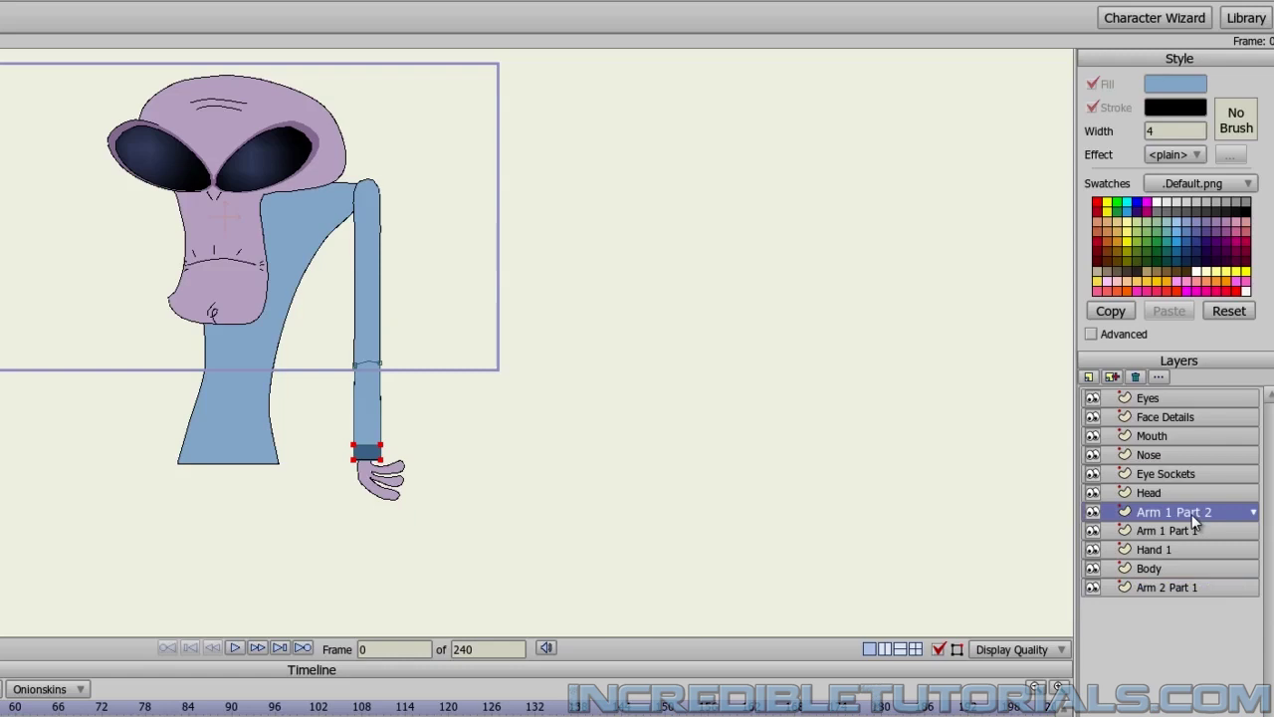
pyautogui.click(1114, 377)
pyautogui.click(1160, 510)
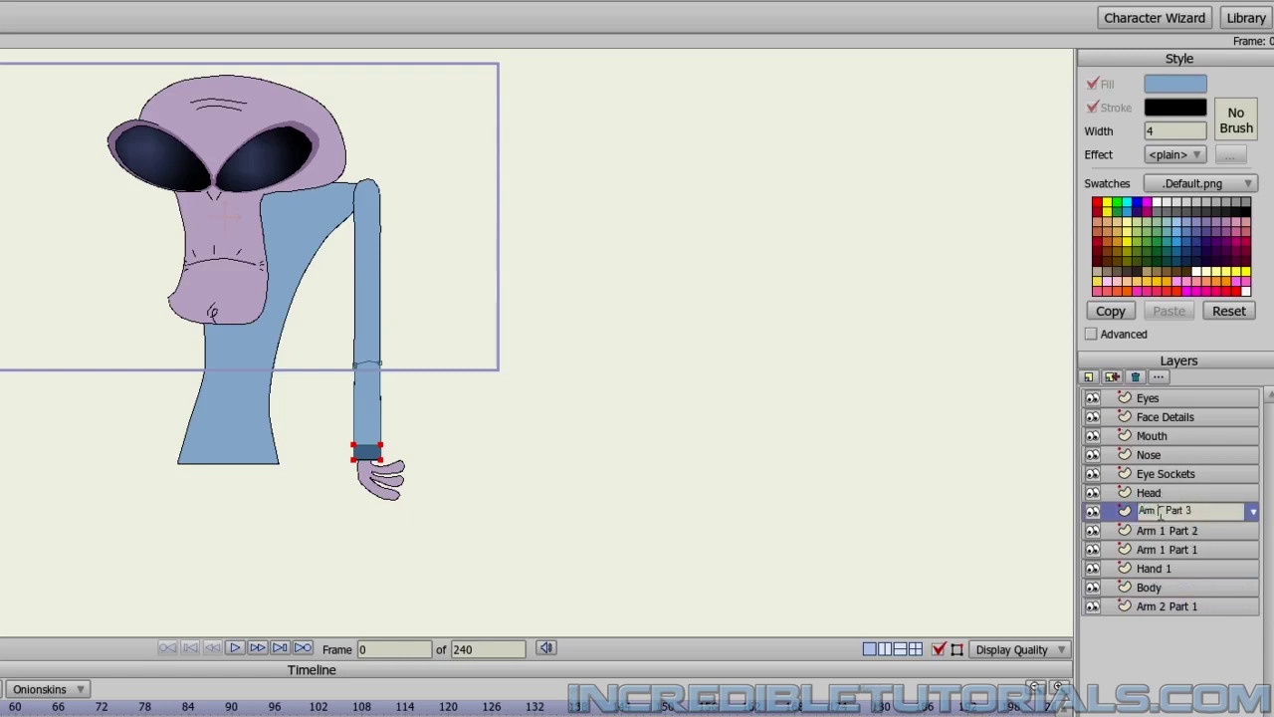
pyautogui.press('Delete')
pyautogui.write('2')
pyautogui.moveTo(1184, 510); pyautogui.dragTo(1194, 591)
pyautogui.write('2')
pyautogui.click(1200, 544)
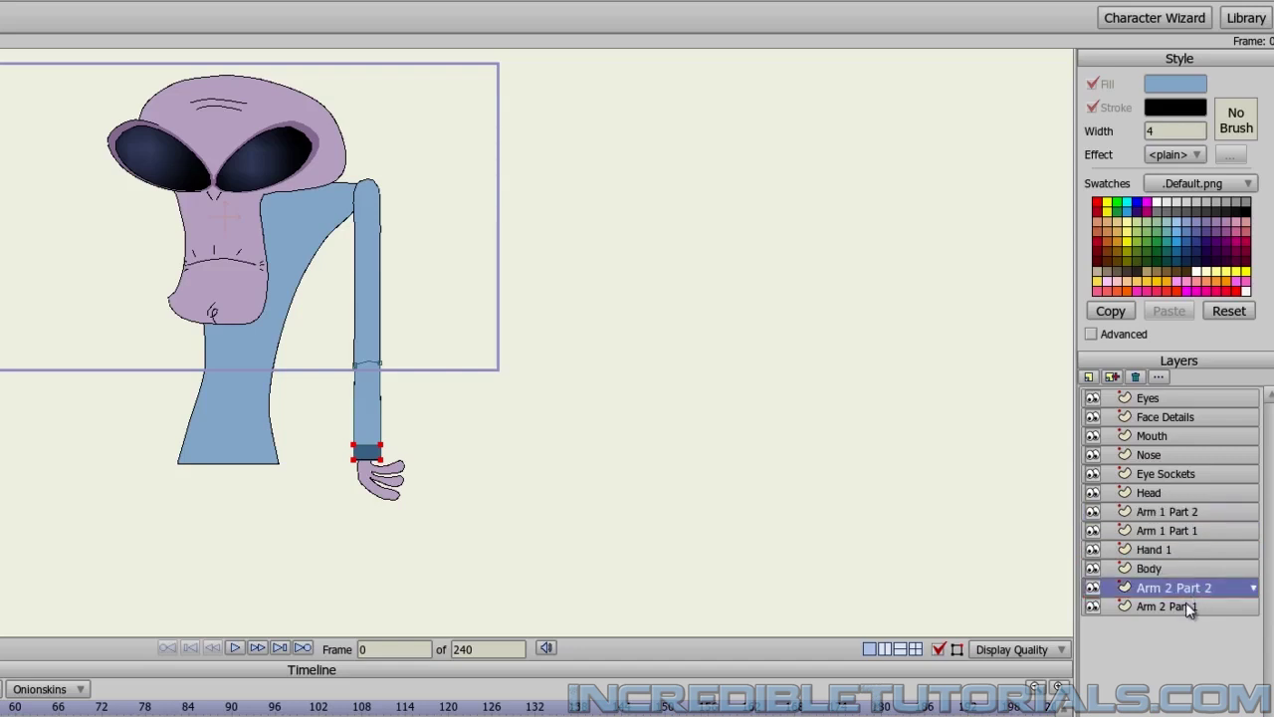
# Duplicate the Hand 1 layer as Hand 2 and move the copy below Arm 2 Part 1
pyautogui.click(1174, 553)
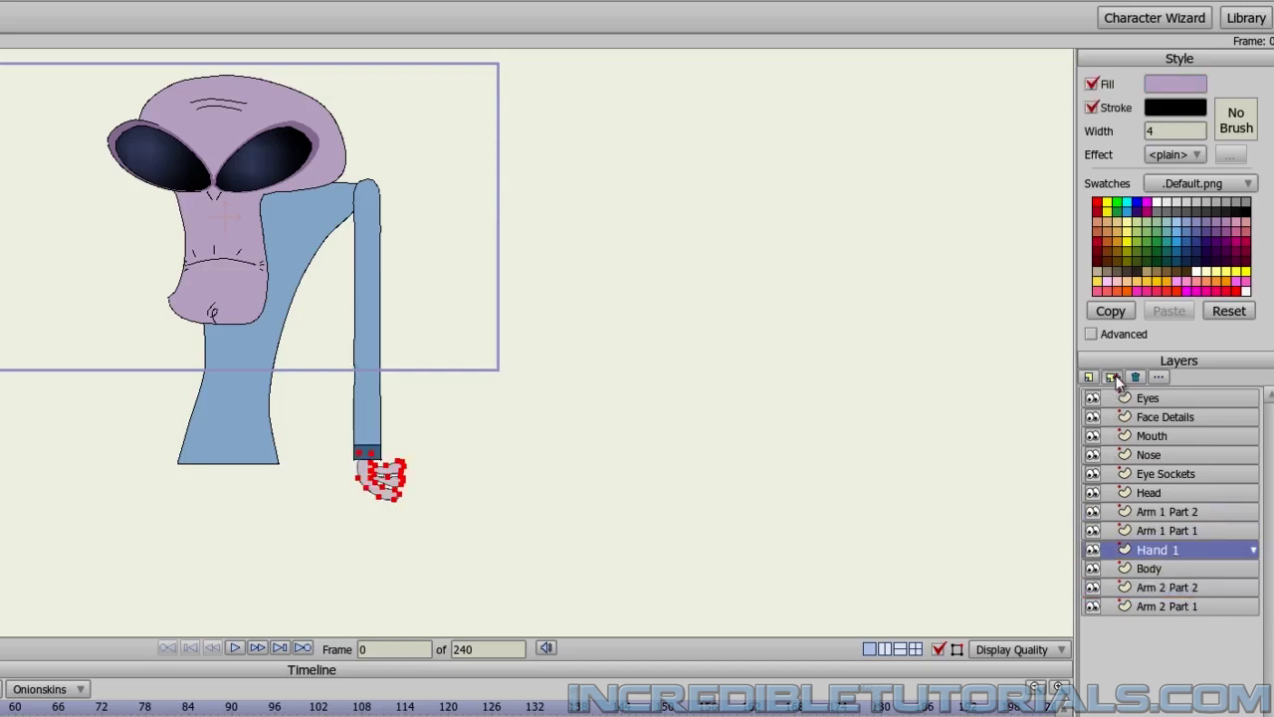
pyautogui.click(1112, 376)
pyautogui.click(1174, 569)
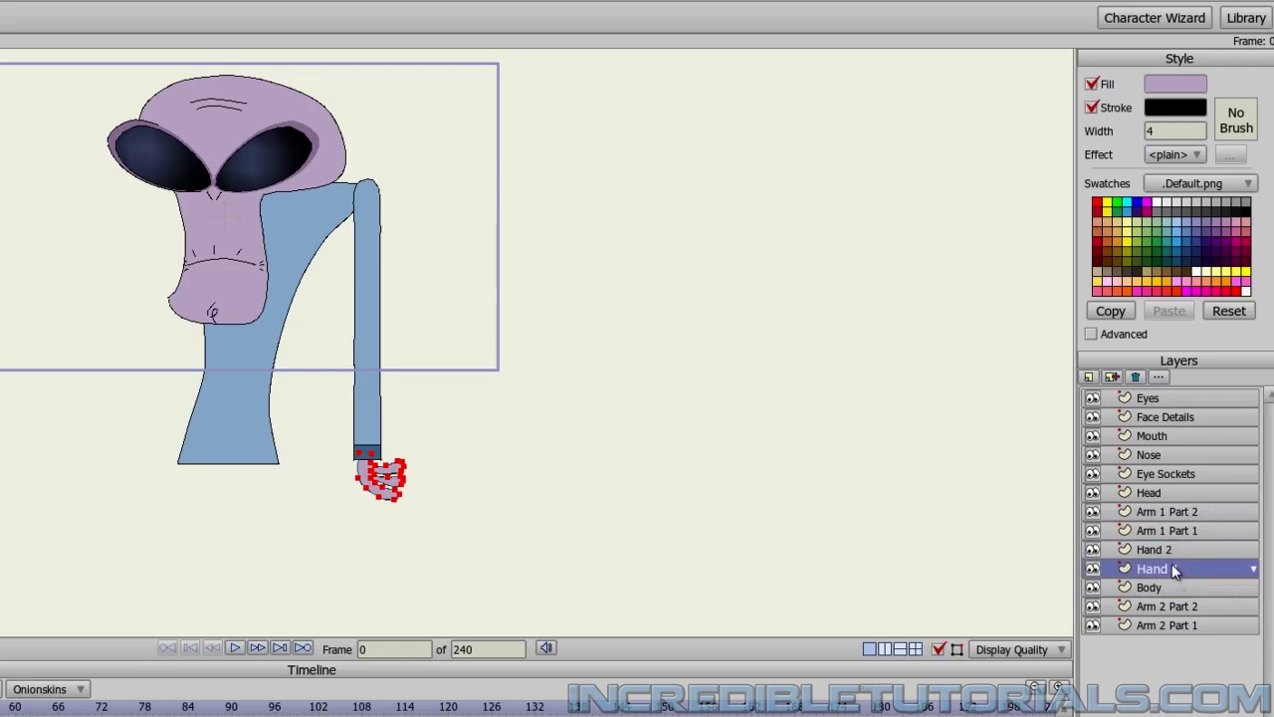
pyautogui.moveTo(1169, 546); pyautogui.dragTo(1177, 632)
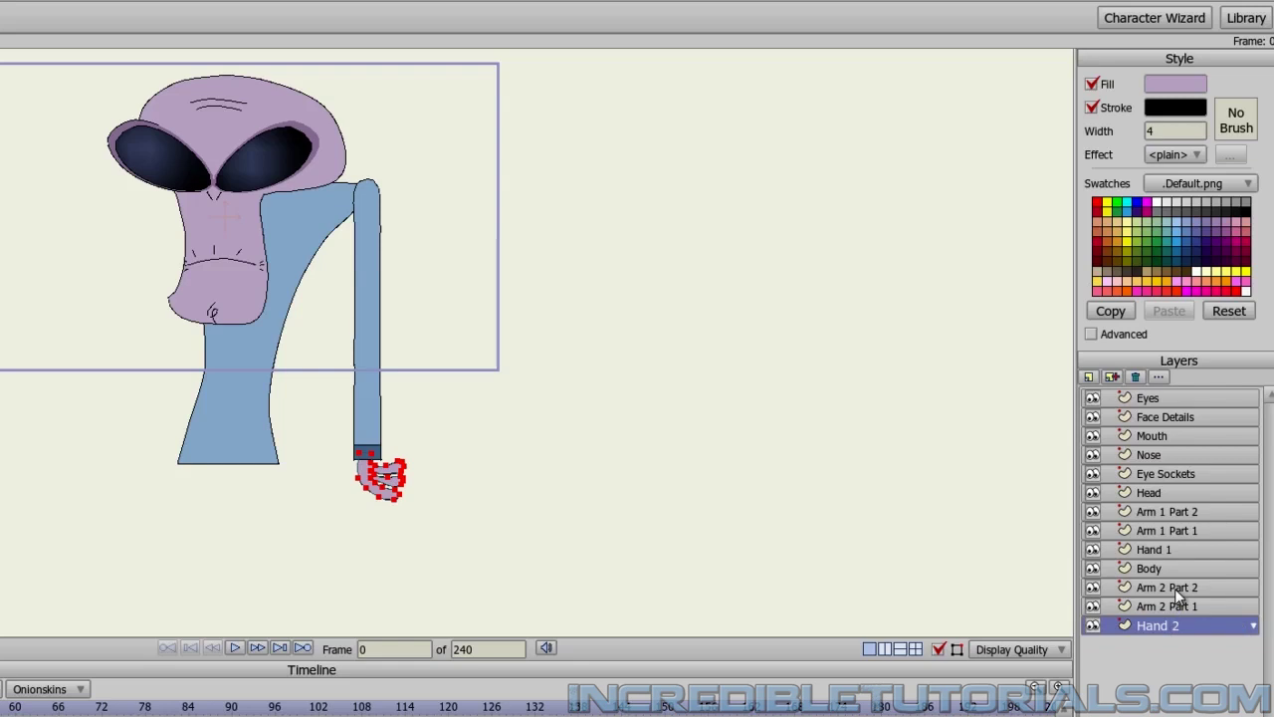
# Select the Arm 2 Part 2, Arm 2 Part 1 and Hand 2 layers and move them together to the opposite side of the body
pyautogui.keyDown('shift'); pyautogui.click(1177, 591); pyautogui.keyUp('shift')
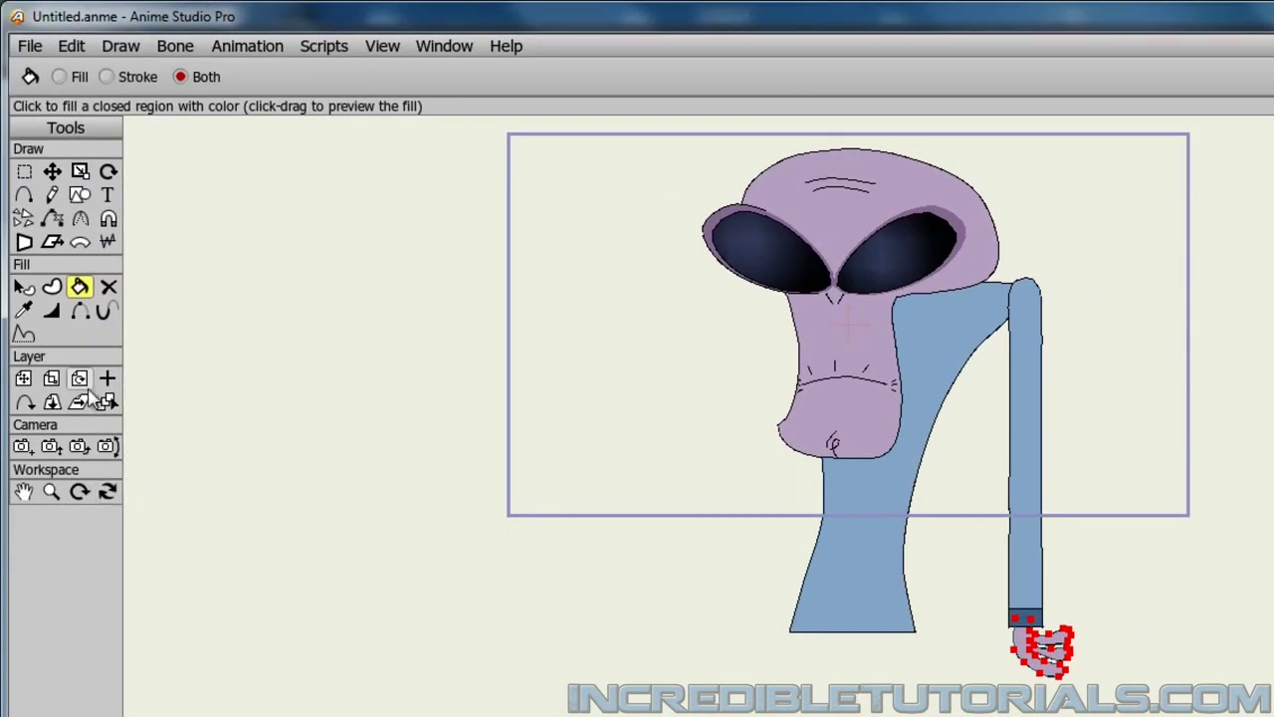
pyautogui.click(23, 378)
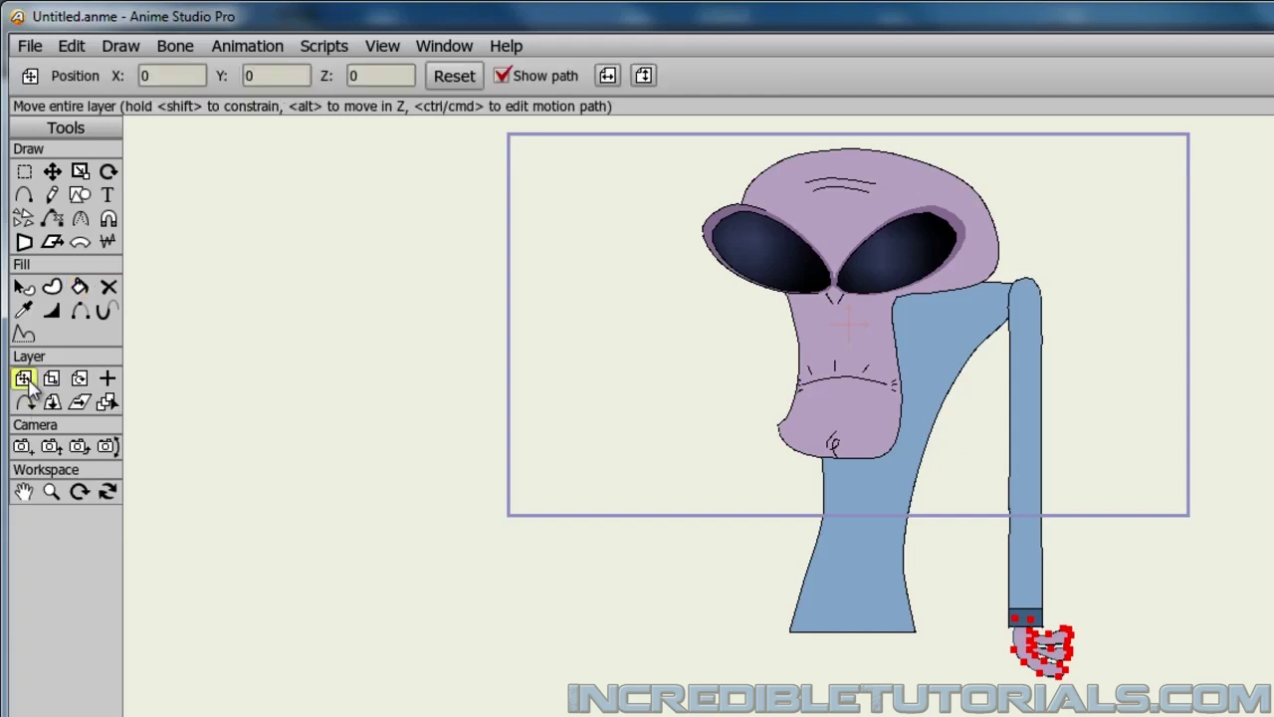
pyautogui.moveTo(1026, 478)
pyautogui.mouseDown()
pyautogui.moveTo(812, 480)
pyautogui.moveTo(810, 464)
pyautogui.moveTo(799, 505)
pyautogui.mouseUp()
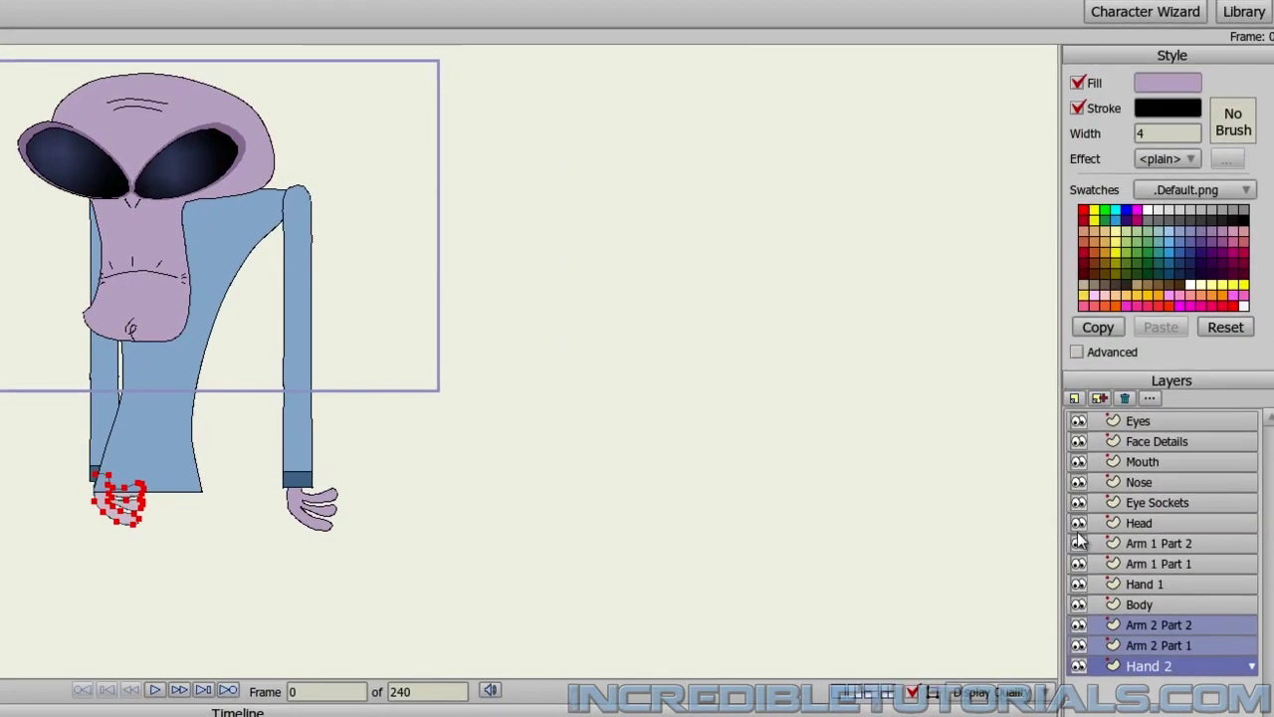
# Hide the Head, Eyes and Eye Sockets layers and shift the second arm slightly outward so its top lines up with the body's shoulder
pyautogui.click(1078, 523)
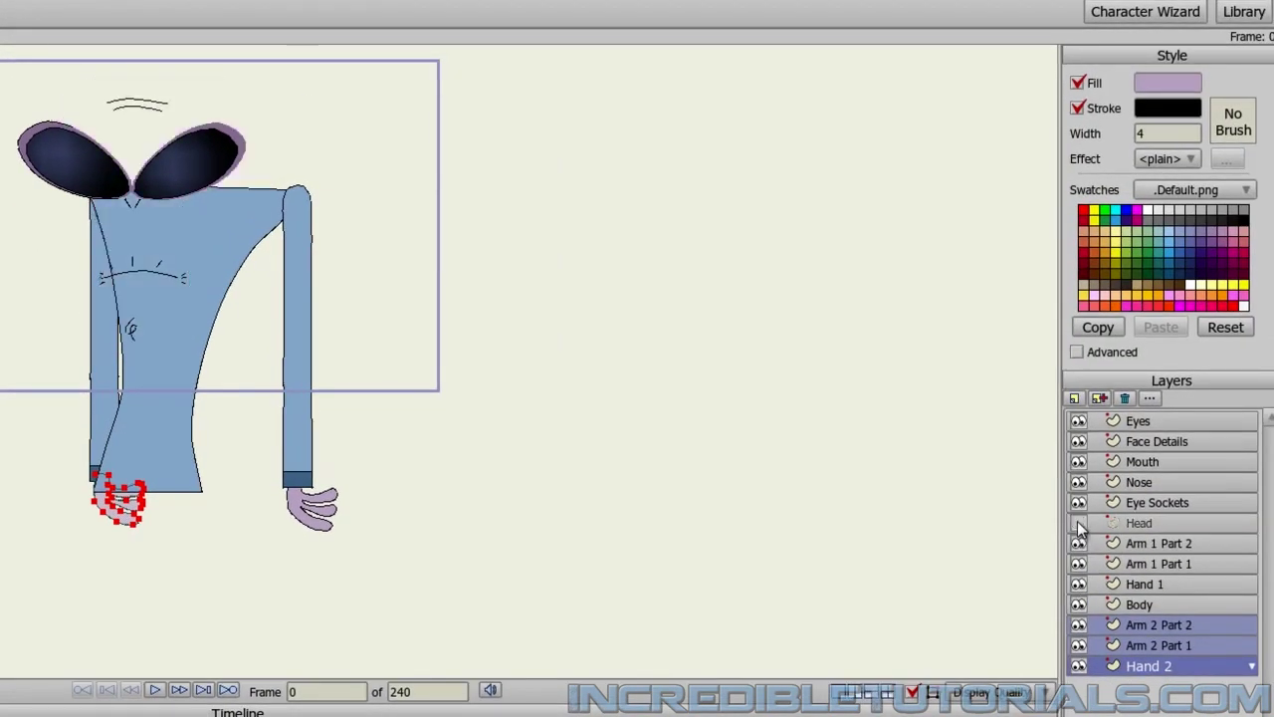
pyautogui.click(1079, 421)
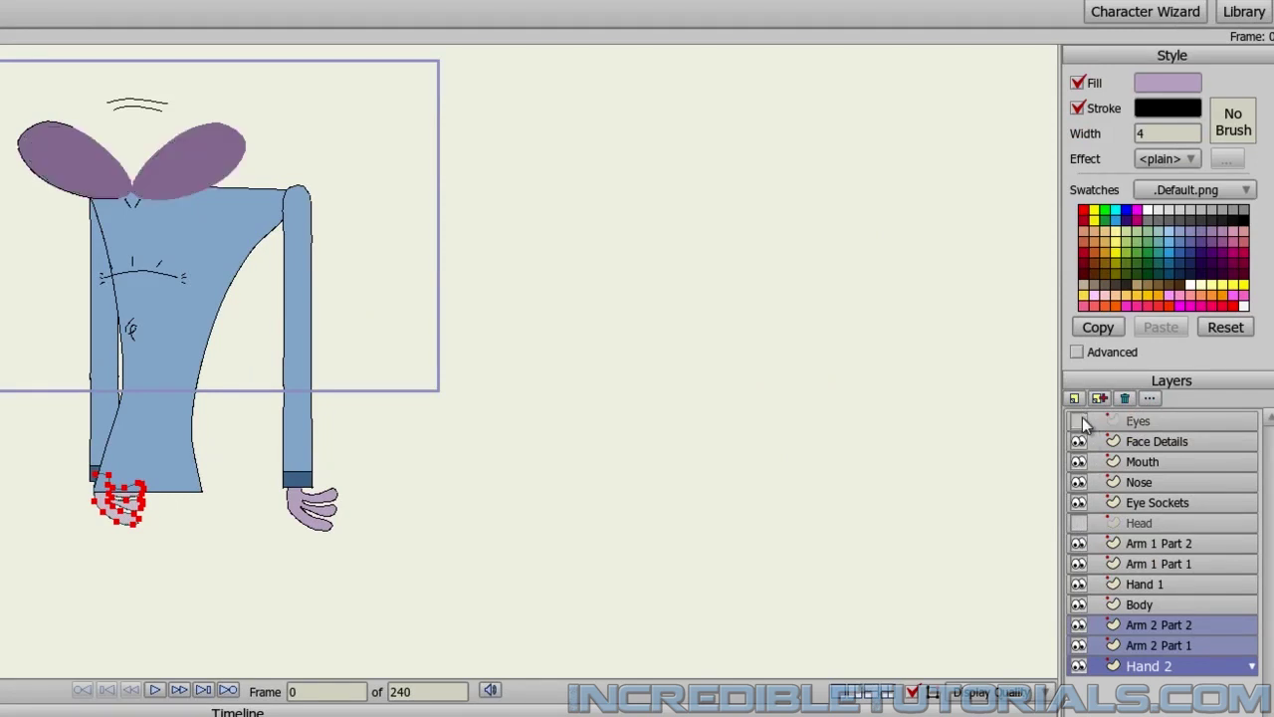
pyautogui.click(1079, 502)
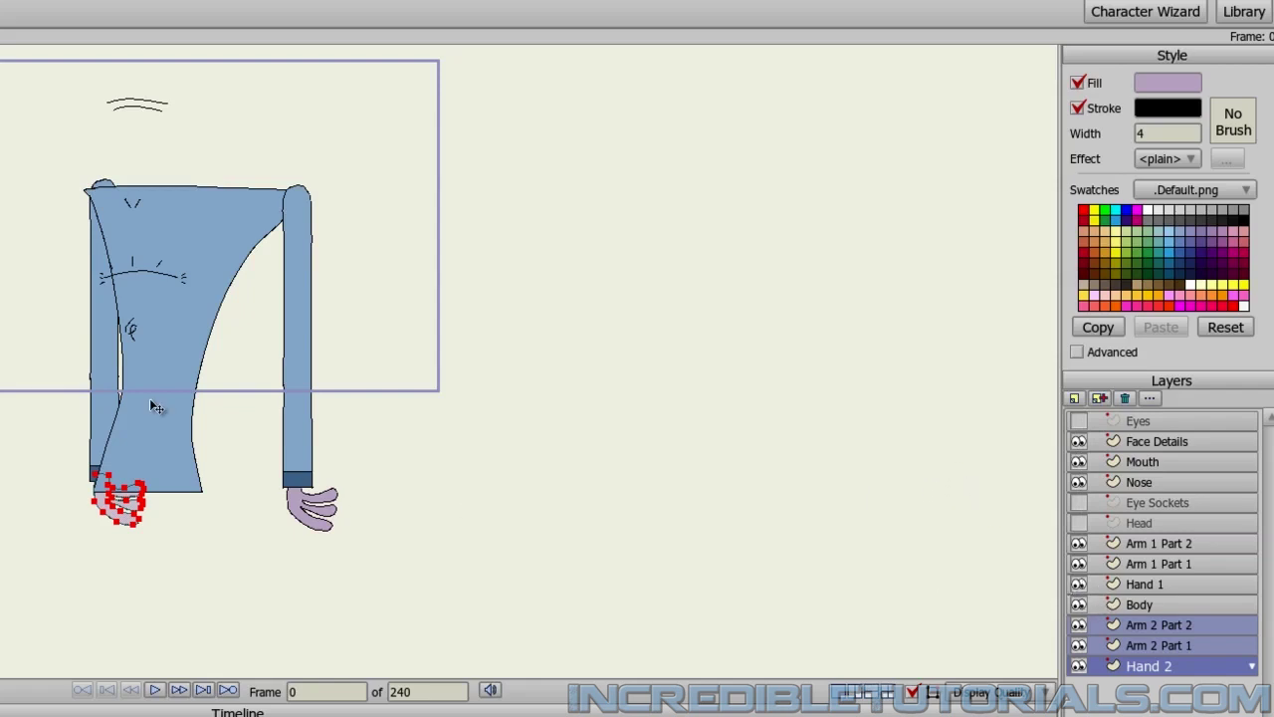
pyautogui.moveTo(96, 387); pyautogui.dragTo(82, 383)
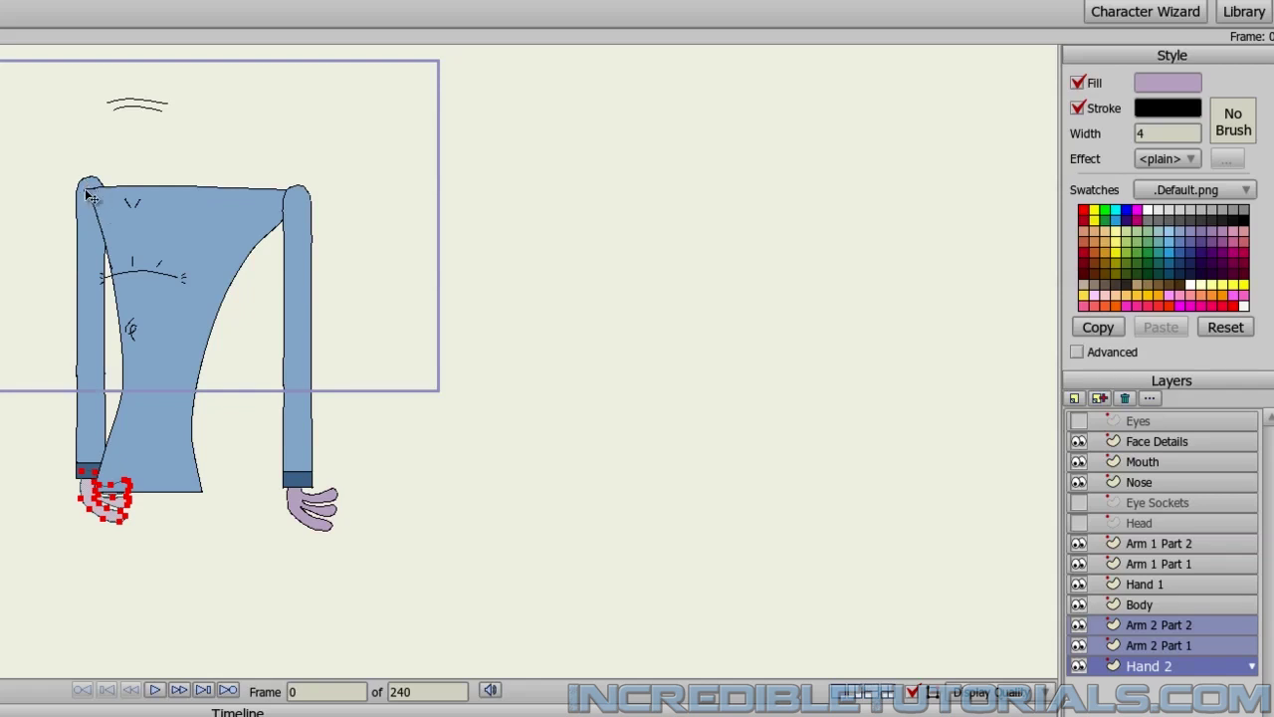
# Show the Eyes, Eye Sockets and Head layers again
pyautogui.click(1078, 422)
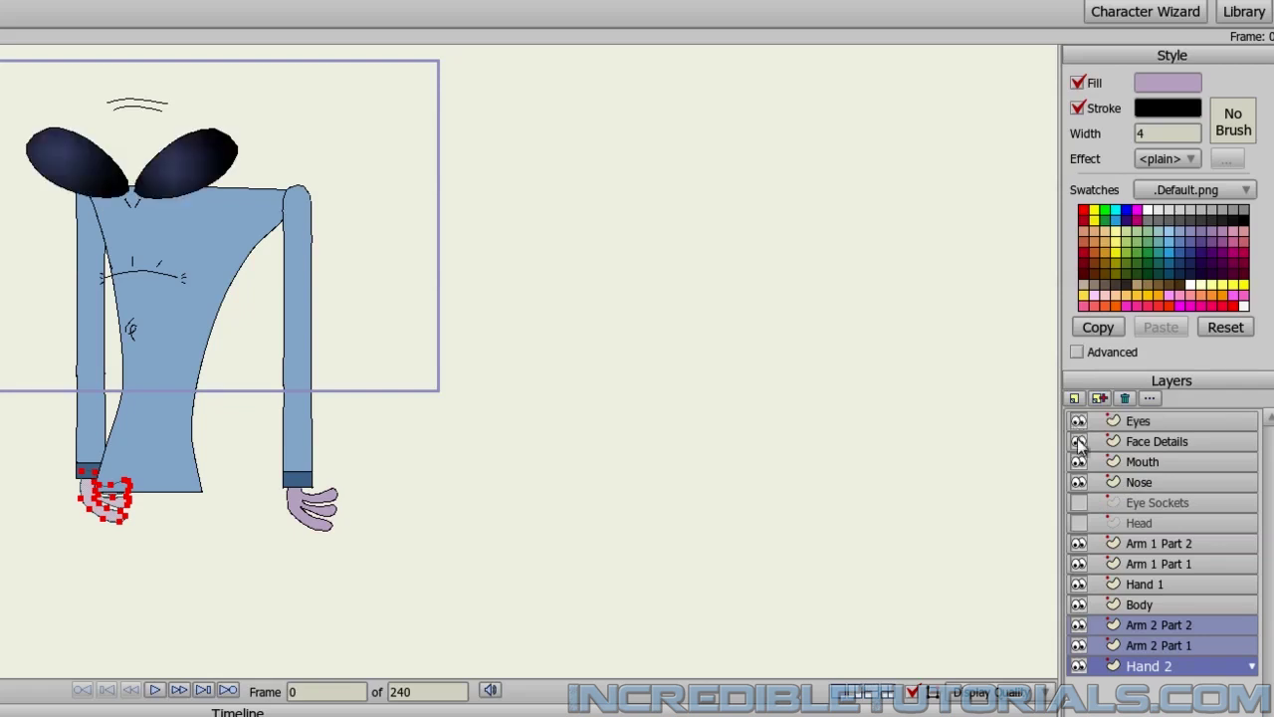
pyautogui.click(1077, 503)
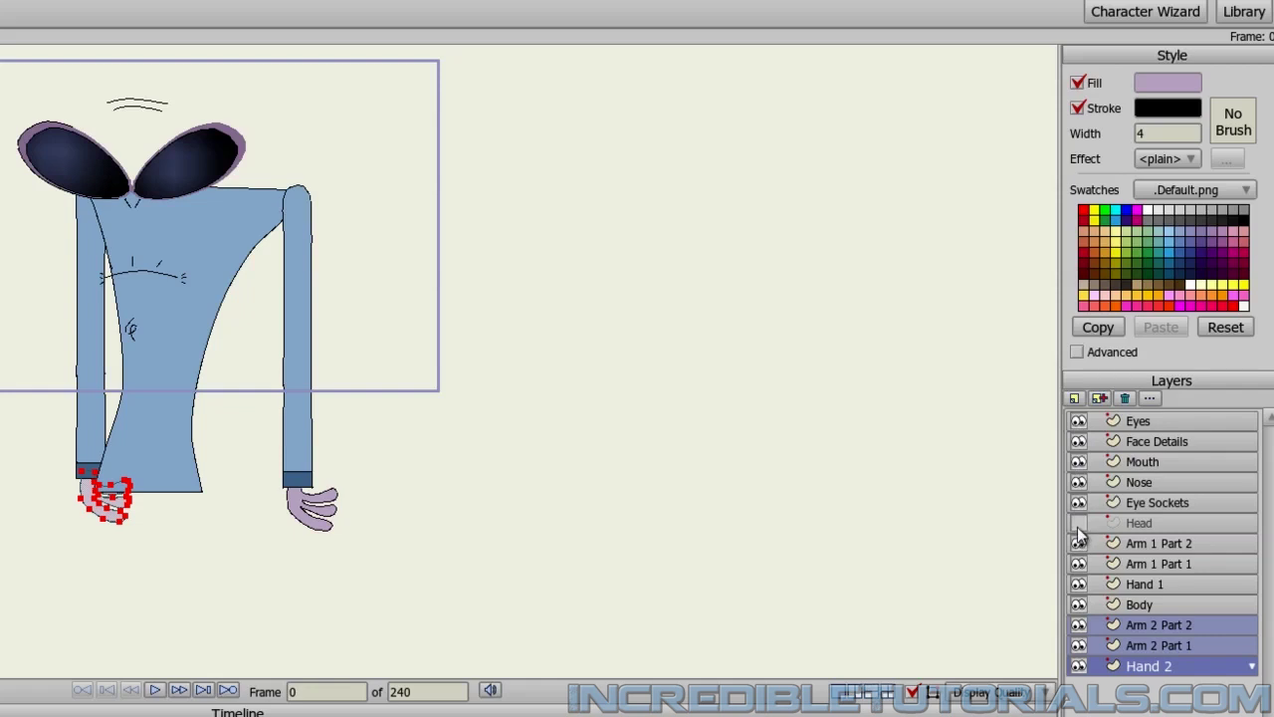
pyautogui.click(1078, 524)
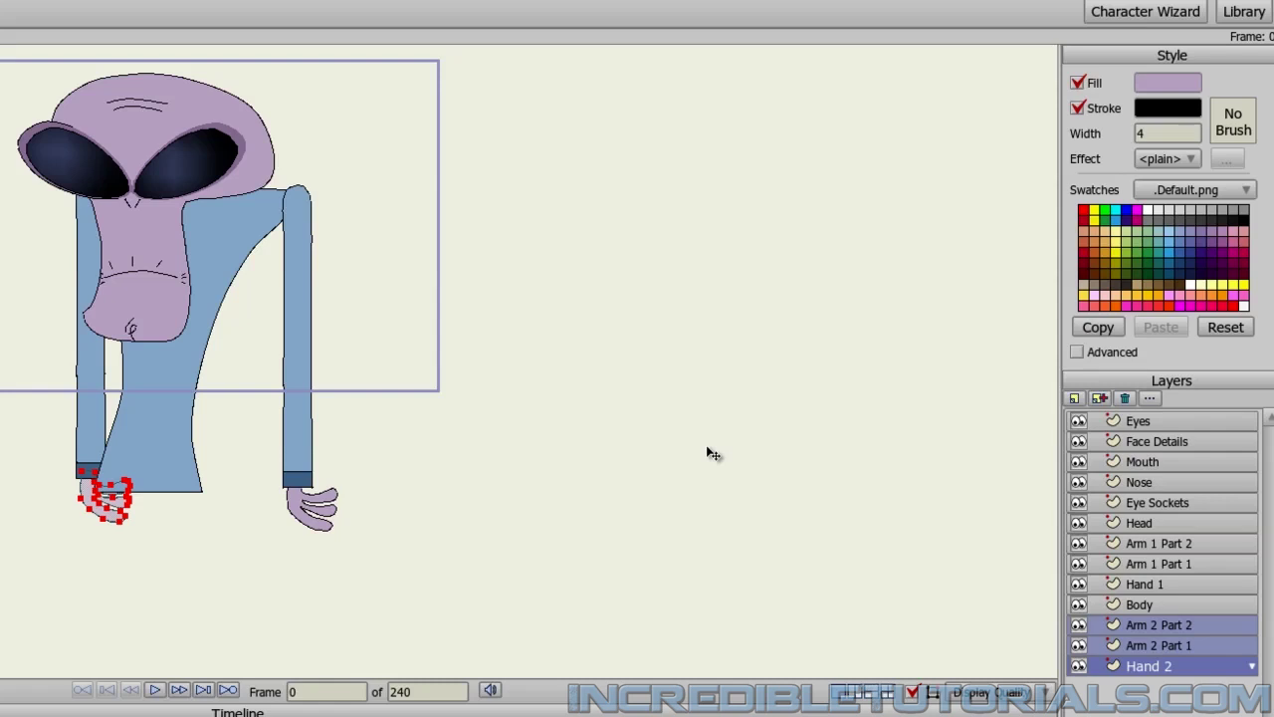
# Create a vector layer named Leg 1 Part 1 and place it directly below the Body layer
pyautogui.scroll(1, 617, 489)
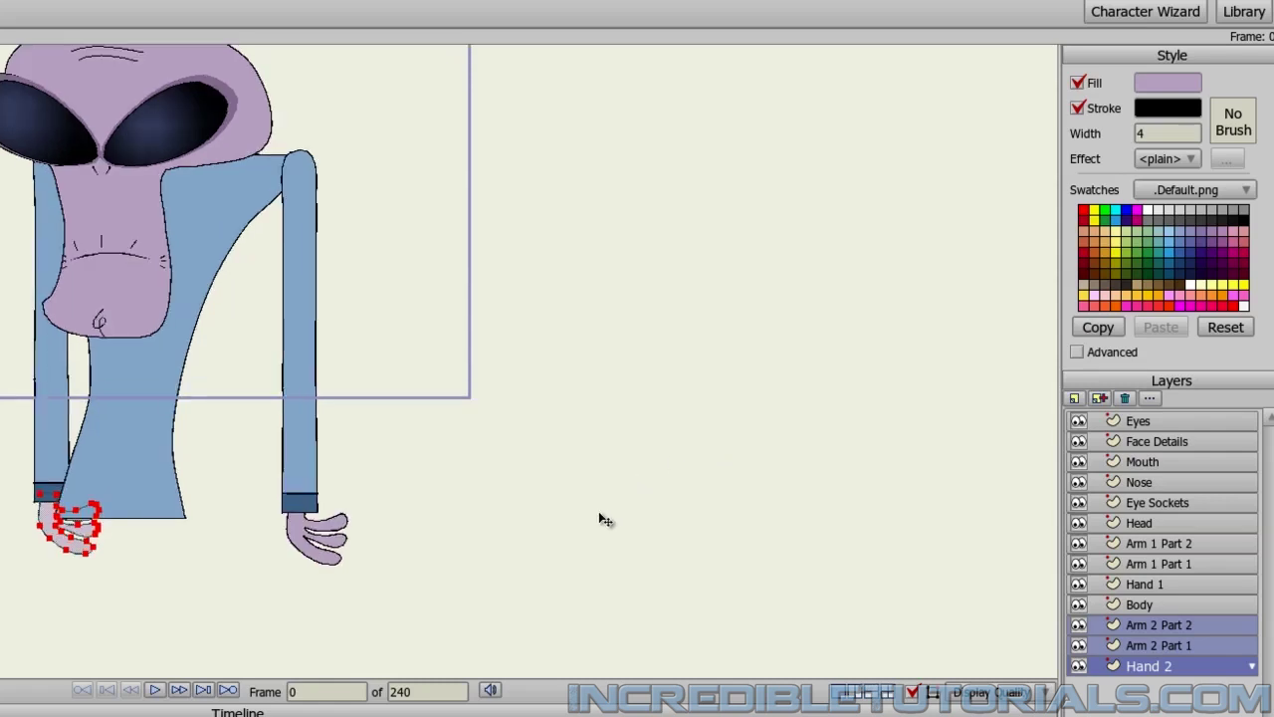
pyautogui.click(1149, 606)
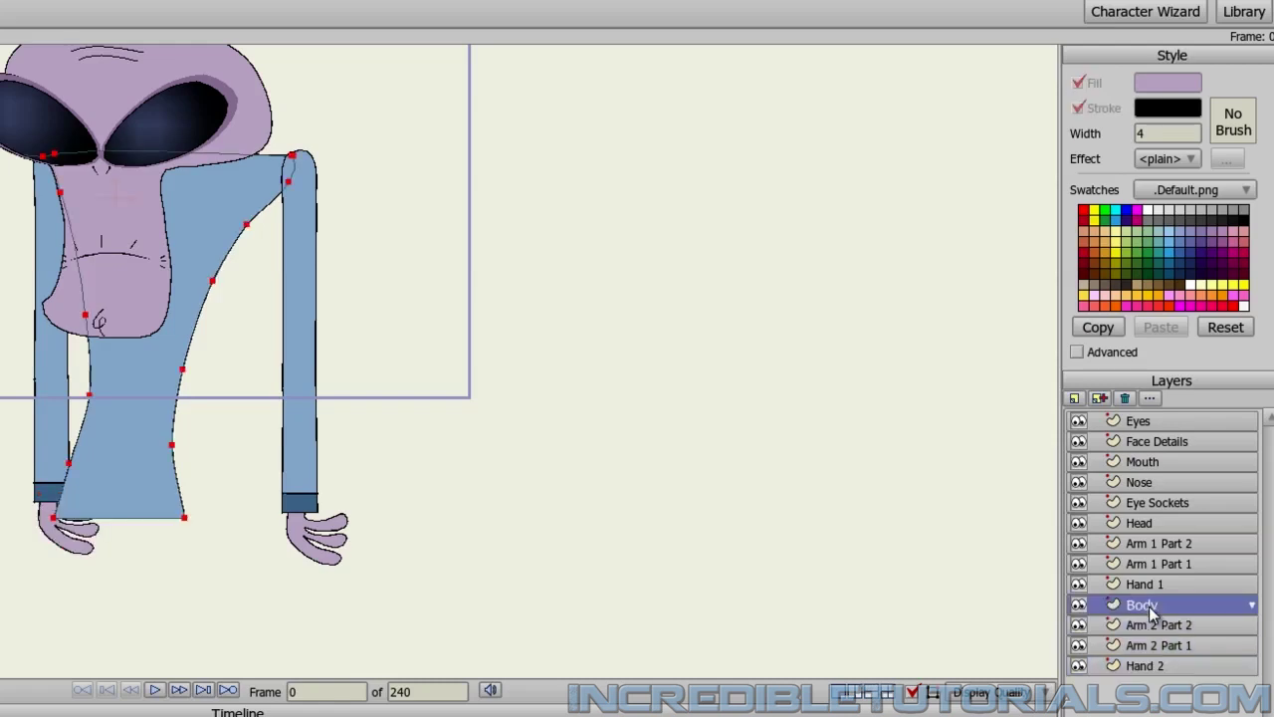
pyautogui.click(1074, 400)
pyautogui.click(1088, 418)
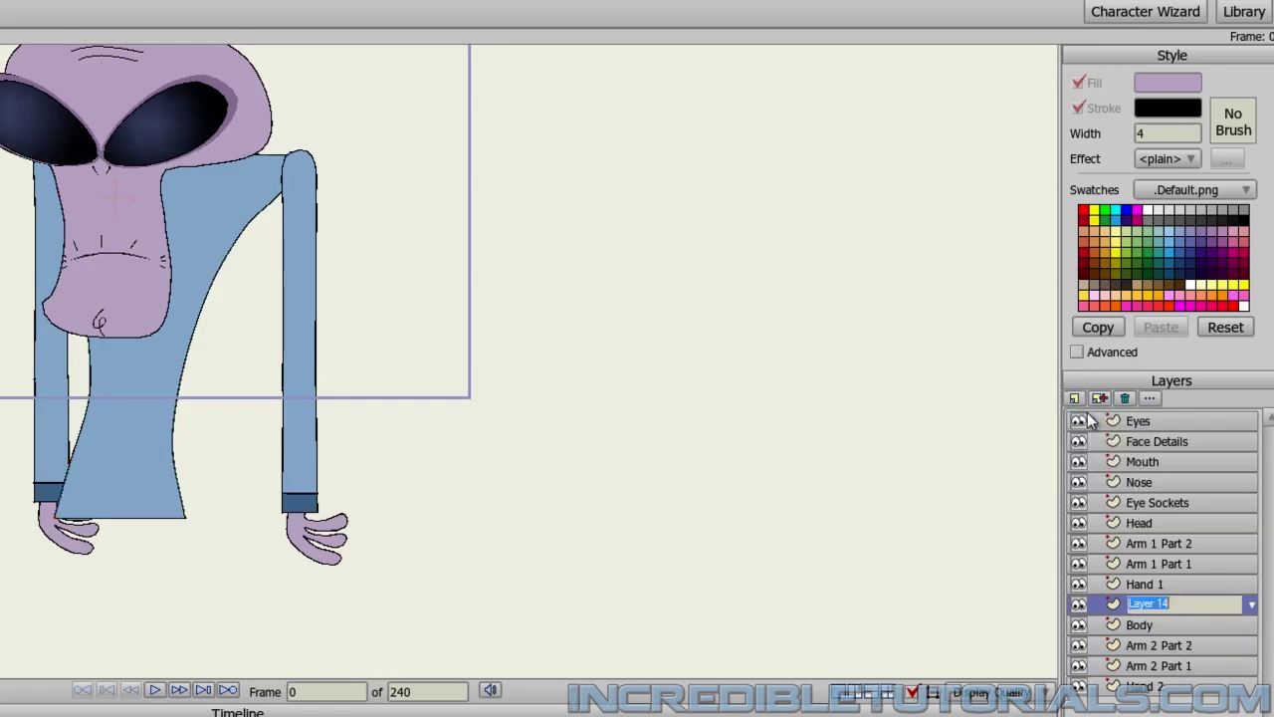
pyautogui.write('lef')
pyautogui.press('BackSpace')
pyautogui.press('BackSpace')
pyautogui.press('BackSpace')
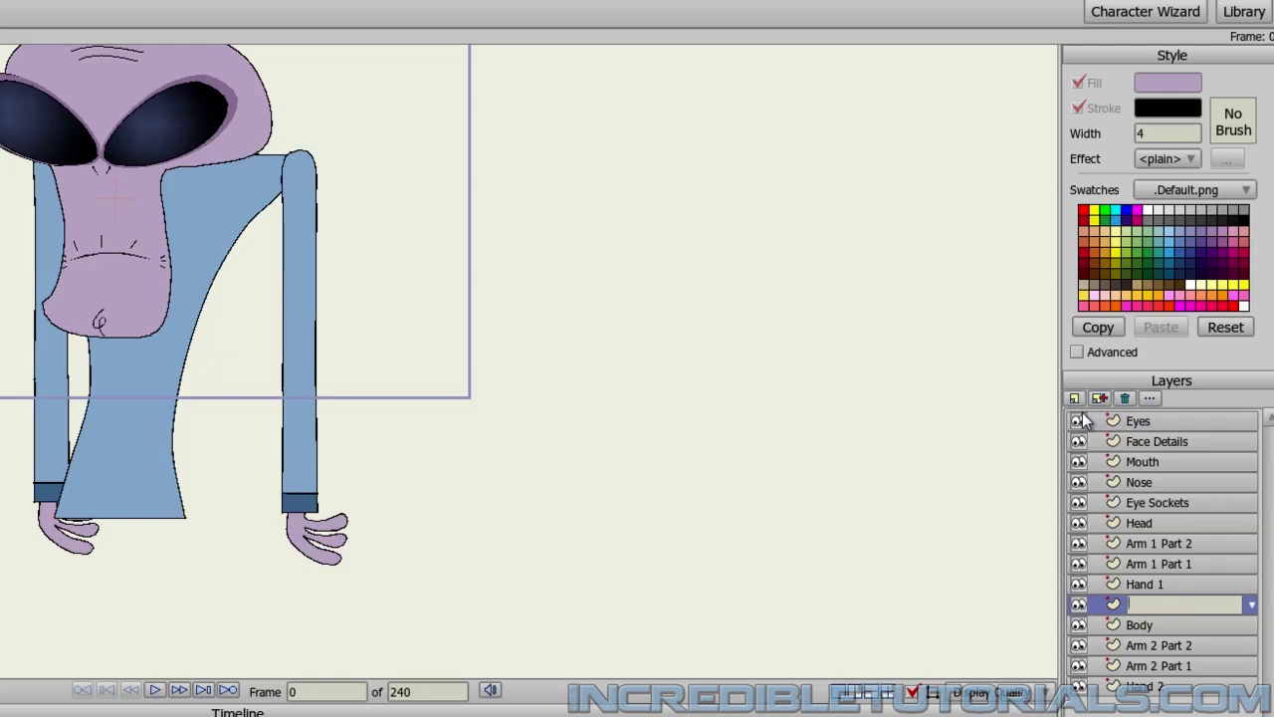
pyautogui.write('Leg 1 Part 2')
pyautogui.press('BackSpace')
pyautogui.write('1')
pyautogui.press('Return')
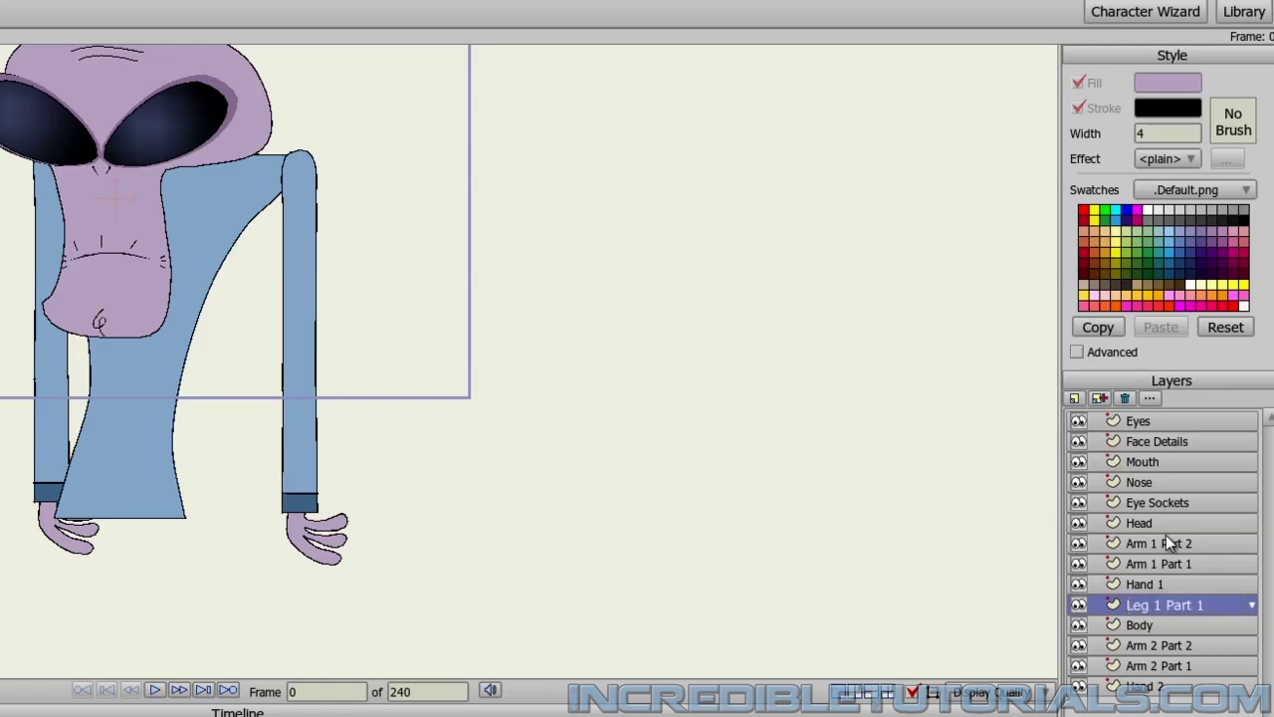
pyautogui.moveTo(1181, 605); pyautogui.dragTo(1184, 642)
# Draw a closed, rounded upper-leg outline with the Add Point tool, starting inside the body's hem and extending downward
pyautogui.scroll(2, 112, 577)
pyautogui.moveTo(134, 634); pyautogui.dragTo(193, 407)
pyautogui.scroll(1, 197, 414)
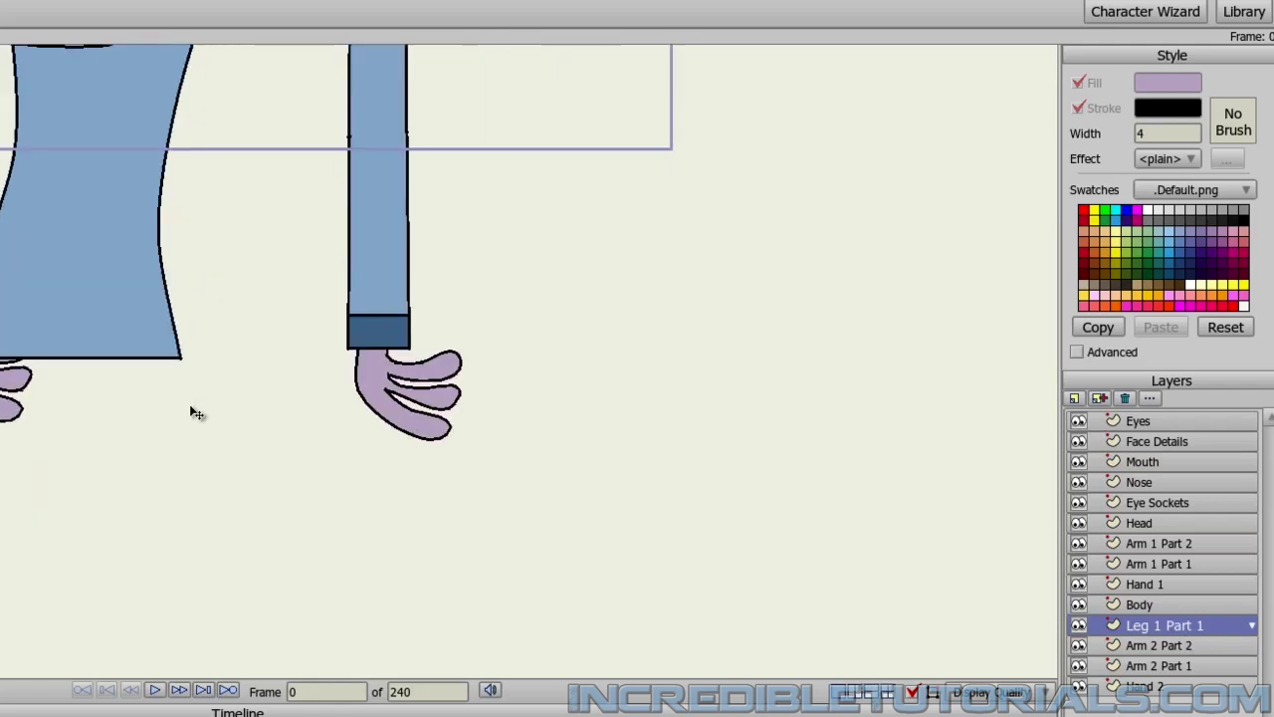
pyautogui.scroll(1, 194, 415)
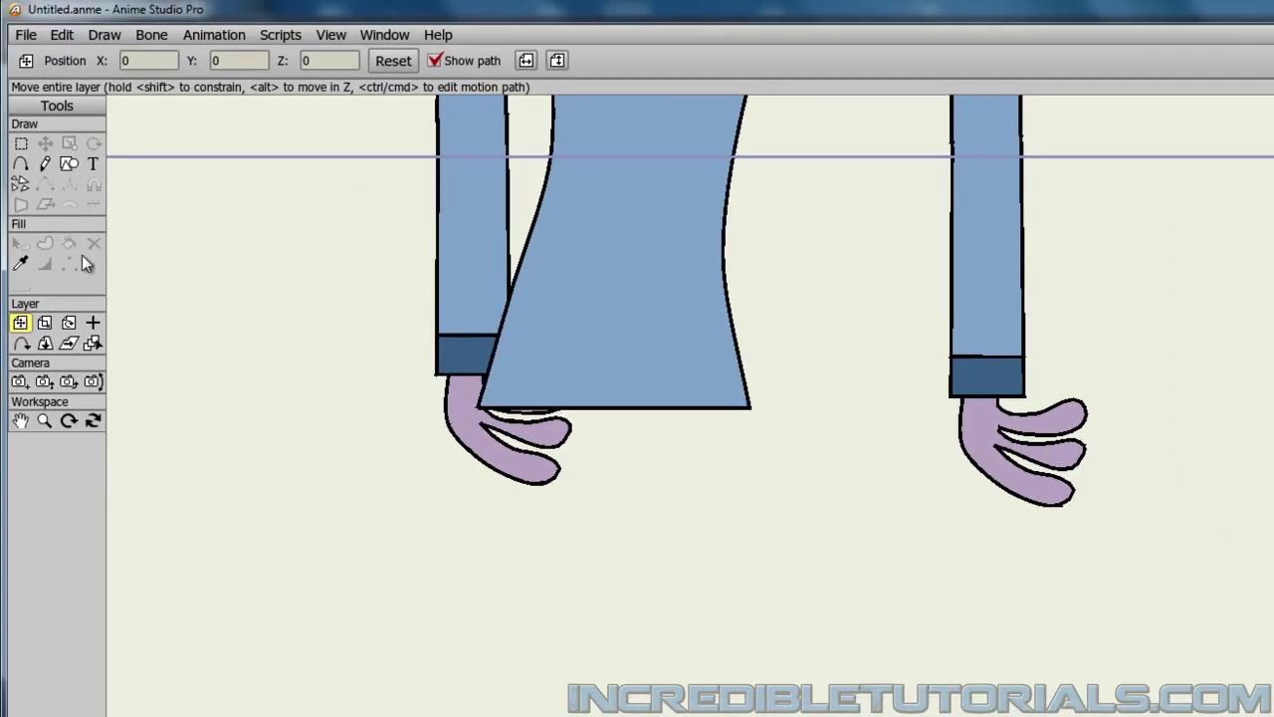
pyautogui.click(20, 265)
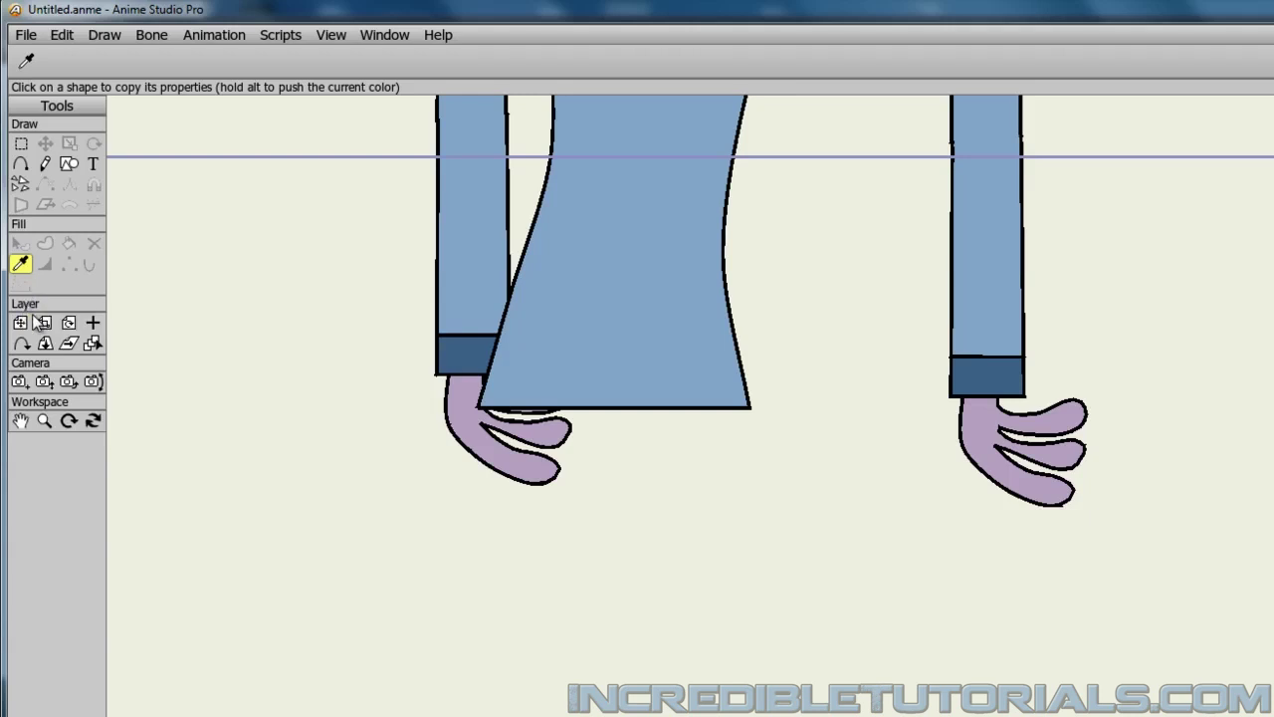
pyautogui.click(22, 165)
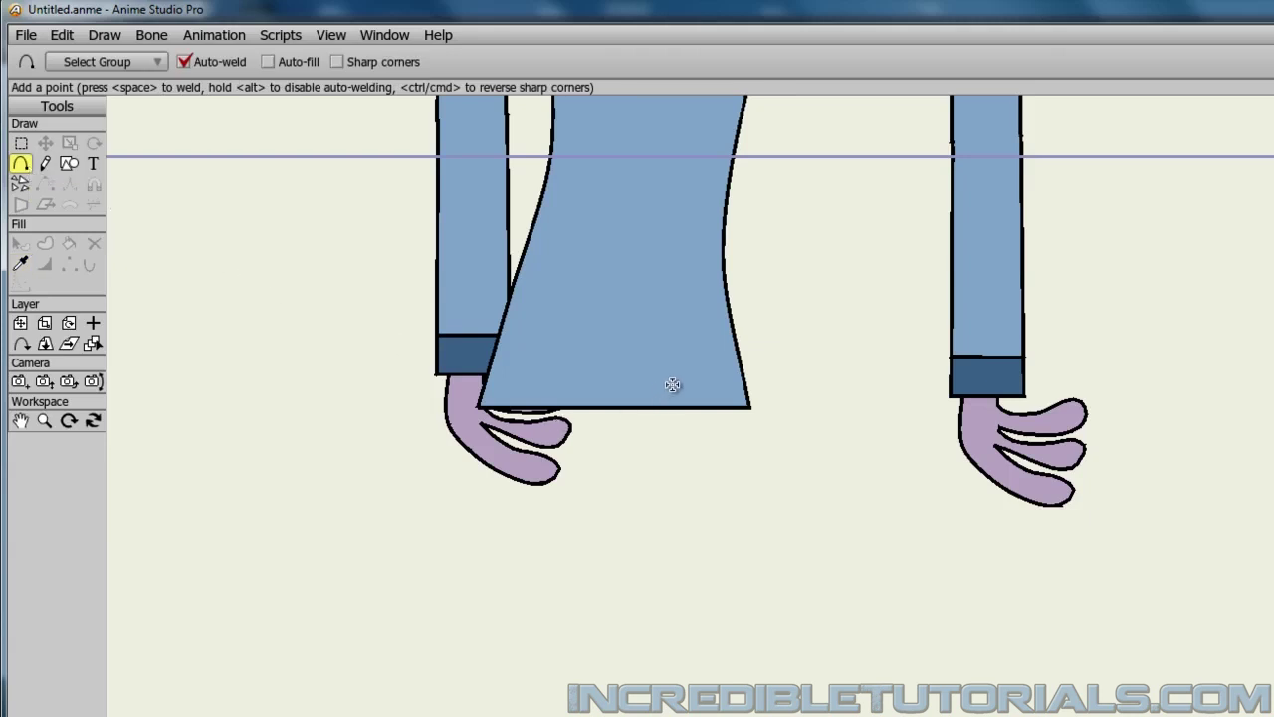
pyautogui.moveTo(673, 384)
pyautogui.mouseDown()
pyautogui.moveTo(640, 545)
pyautogui.moveTo(640, 631)
pyautogui.moveTo(646, 671)
pyautogui.moveTo(700, 694)
pyautogui.moveTo(763, 681)
pyautogui.moveTo(734, 447)
pyautogui.moveTo(751, 508)
pyautogui.moveTo(722, 603)
pyautogui.moveTo(759, 604)
pyautogui.moveTo(757, 626)
pyautogui.moveTo(763, 612)
pyautogui.moveTo(767, 441)
pyautogui.moveTo(750, 402)
pyautogui.moveTo(767, 408)
pyautogui.moveTo(756, 380)
pyautogui.moveTo(707, 366)
pyautogui.moveTo(672, 383)
pyautogui.mouseUp()
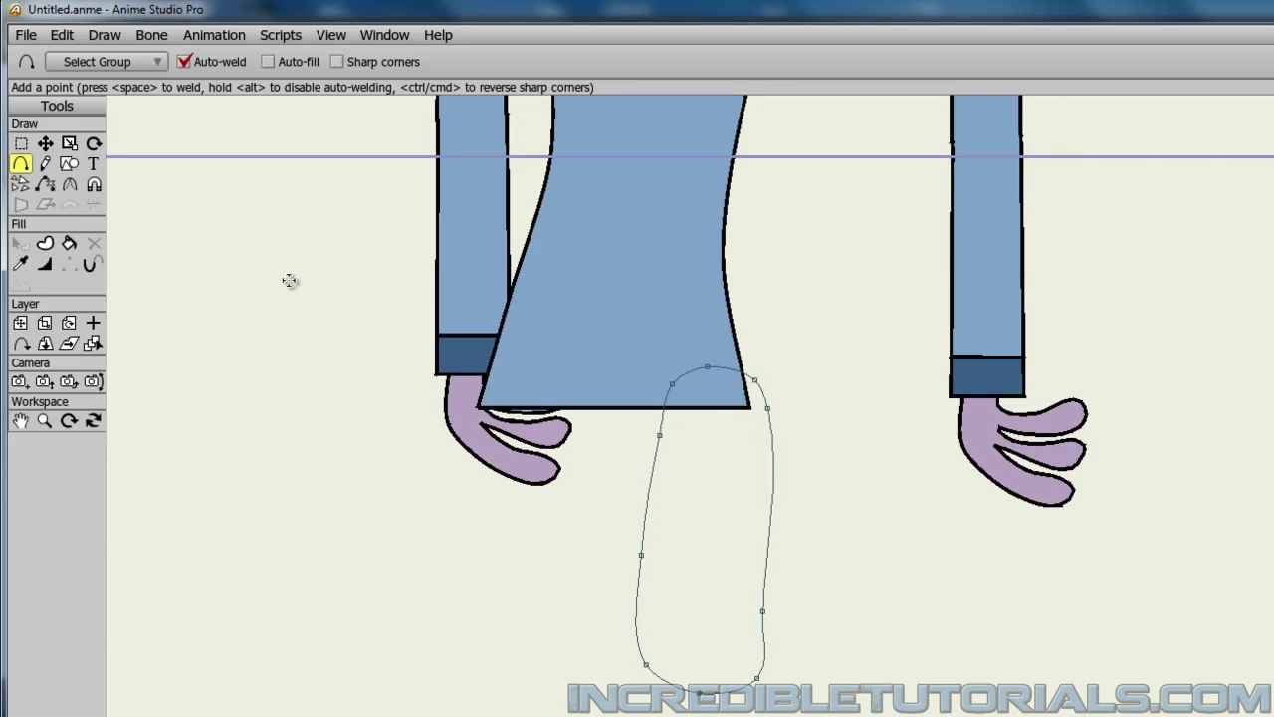
# Move individual points on both sides of the upper-leg outline inward to slim it toward the knee
pyautogui.click(45, 144)
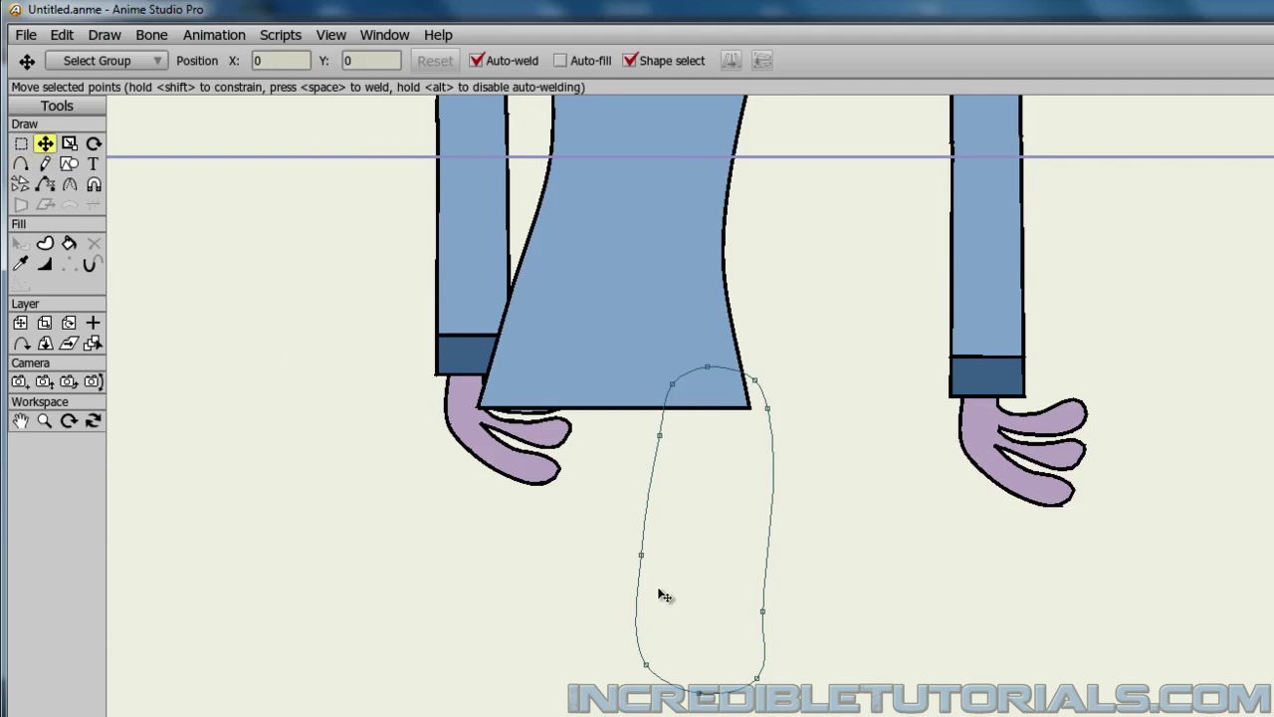
pyautogui.moveTo(643, 561); pyautogui.dragTo(651, 563)
pyautogui.click(647, 665)
pyautogui.moveTo(649, 668); pyautogui.dragTo(655, 669)
pyautogui.click(770, 411)
pyautogui.moveTo(773, 415); pyautogui.dragTo(769, 414)
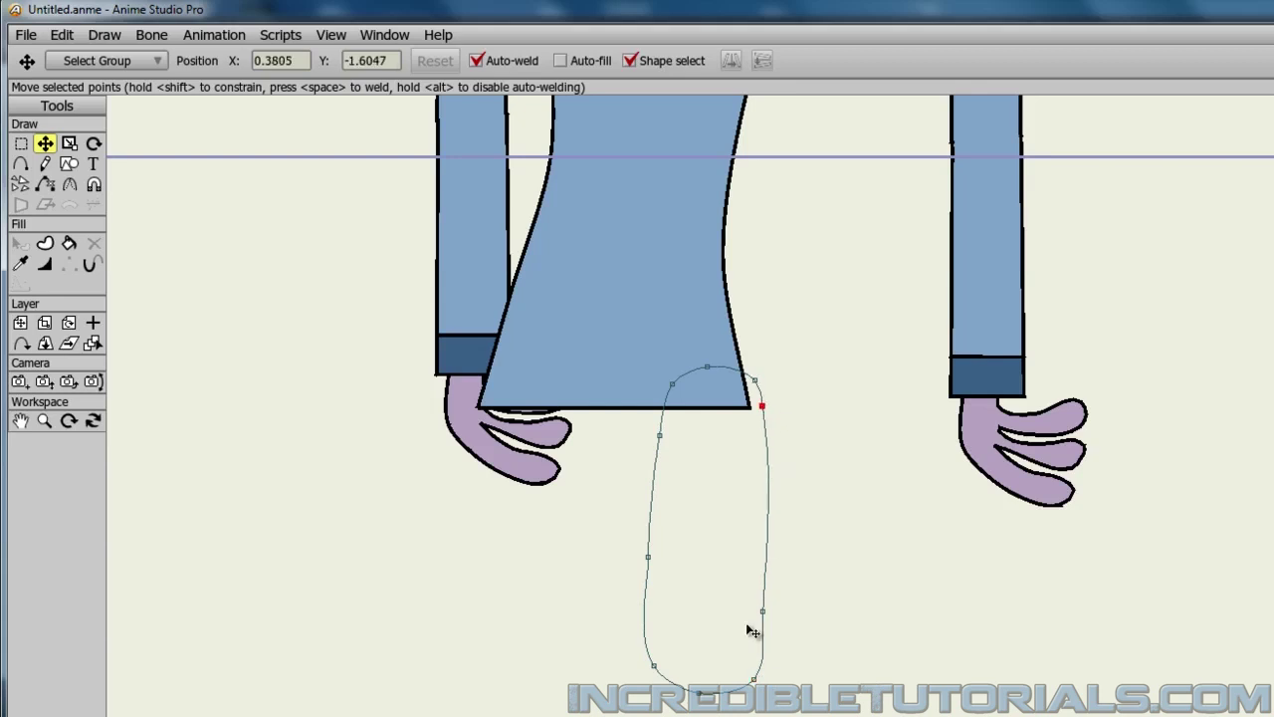
pyautogui.moveTo(764, 613); pyautogui.dragTo(754, 612)
pyautogui.moveTo(757, 680); pyautogui.dragTo(740, 680)
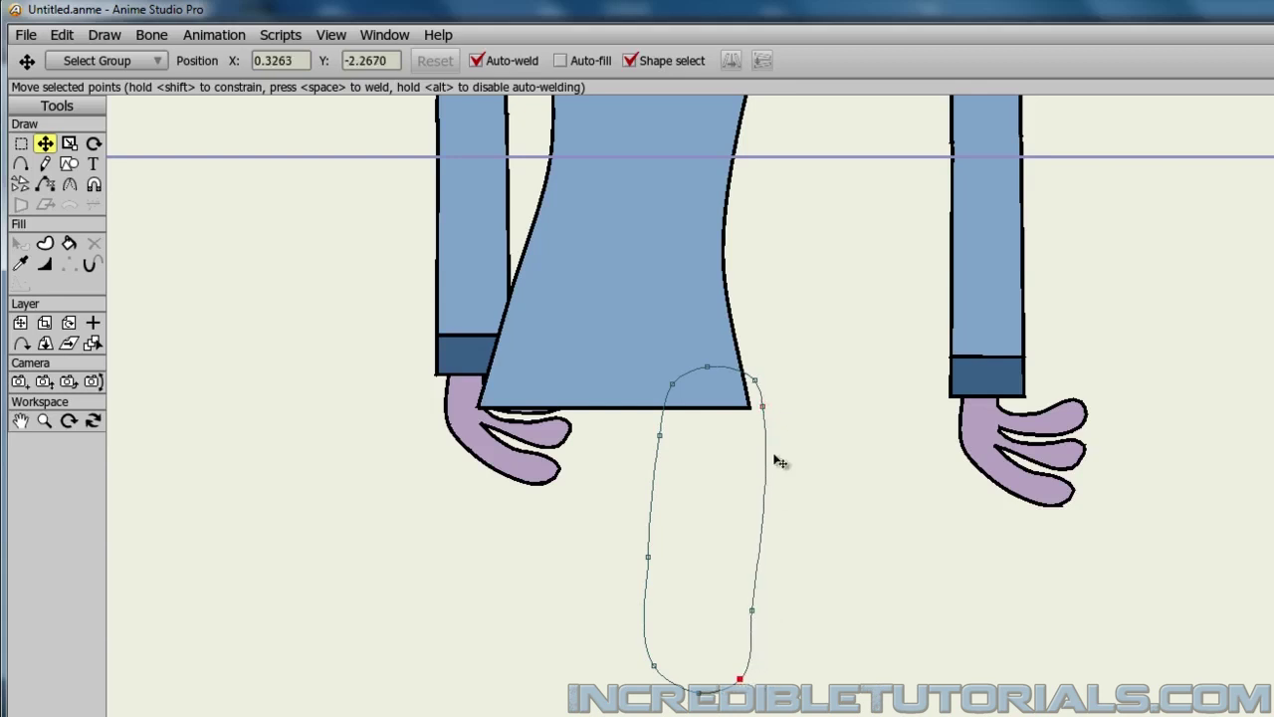
# Shift the whole upper-leg outline slightly inward under the body's hem and fill it with the purple skin colour and black stroke
pyautogui.click(751, 378)
pyautogui.click(767, 412)
pyautogui.moveTo(772, 417); pyautogui.dragTo(746, 449)
pyautogui.hotkey('ctrl', 'a')
pyautogui.click(773, 478)
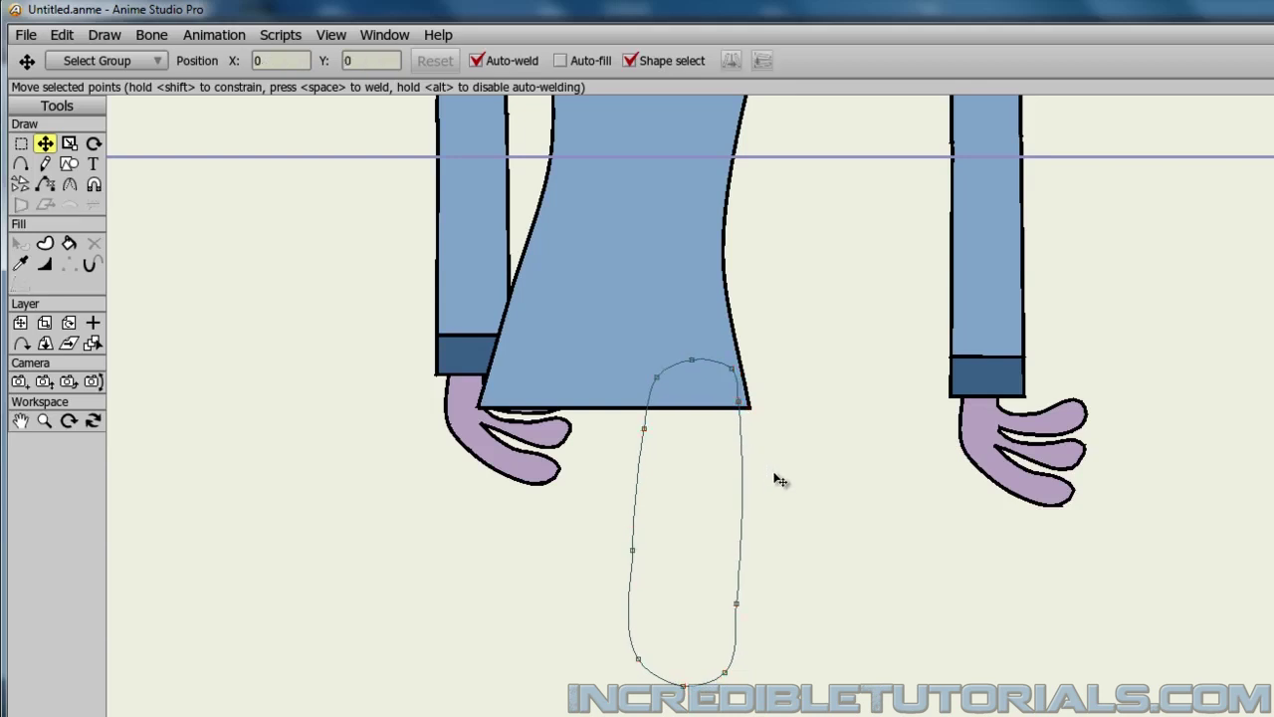
pyautogui.click(69, 244)
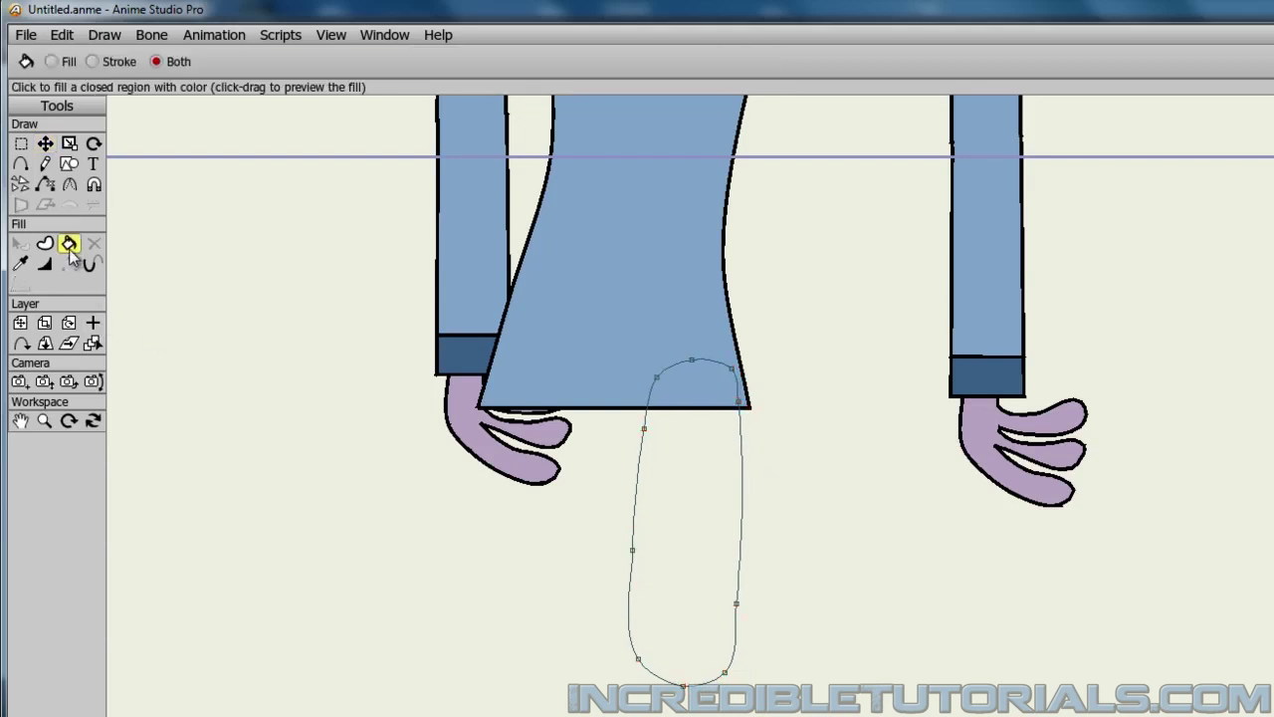
pyautogui.click(663, 482)
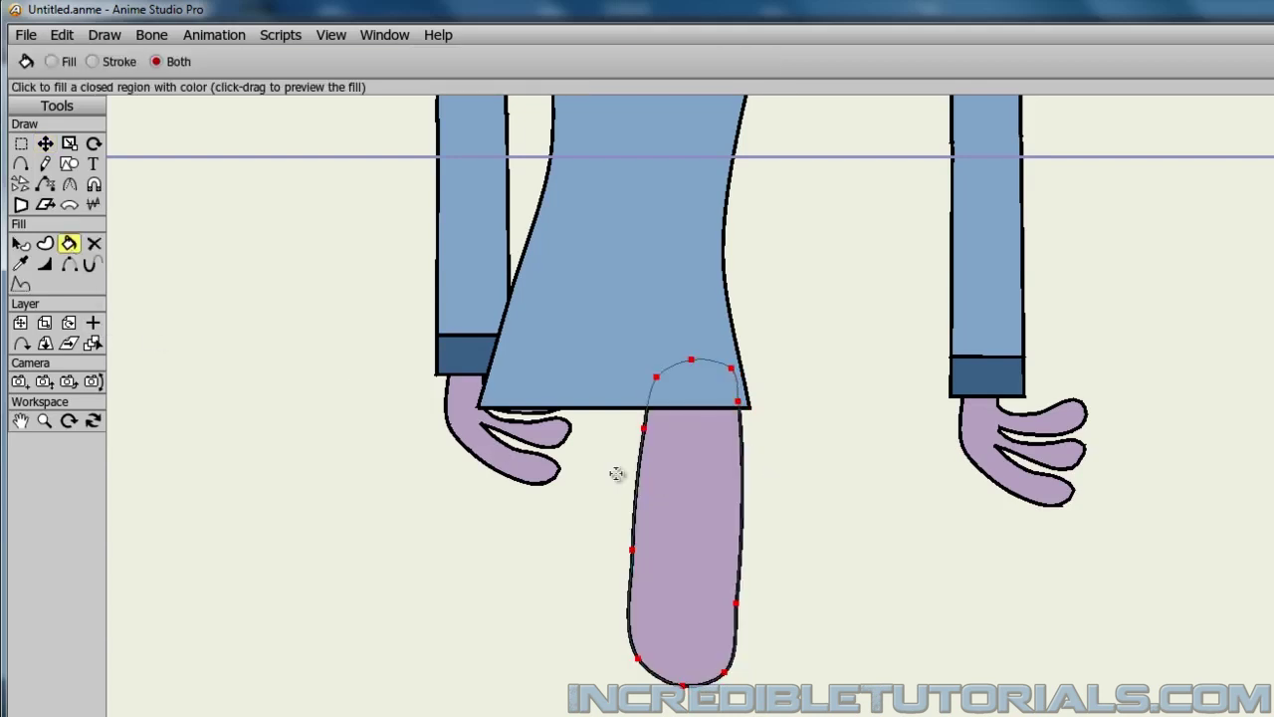
# Refine the filled upper leg by moving its knee and side points inward, then deselect all points
pyautogui.click(45, 144)
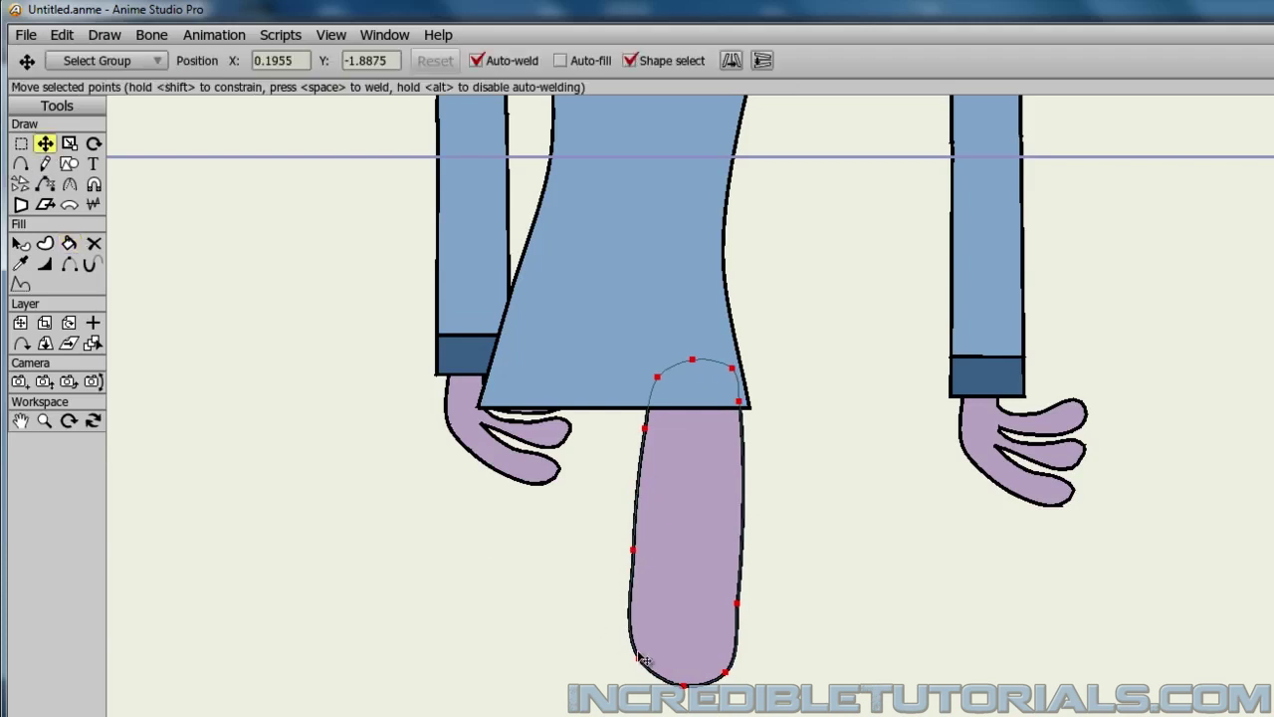
pyautogui.click(607, 657)
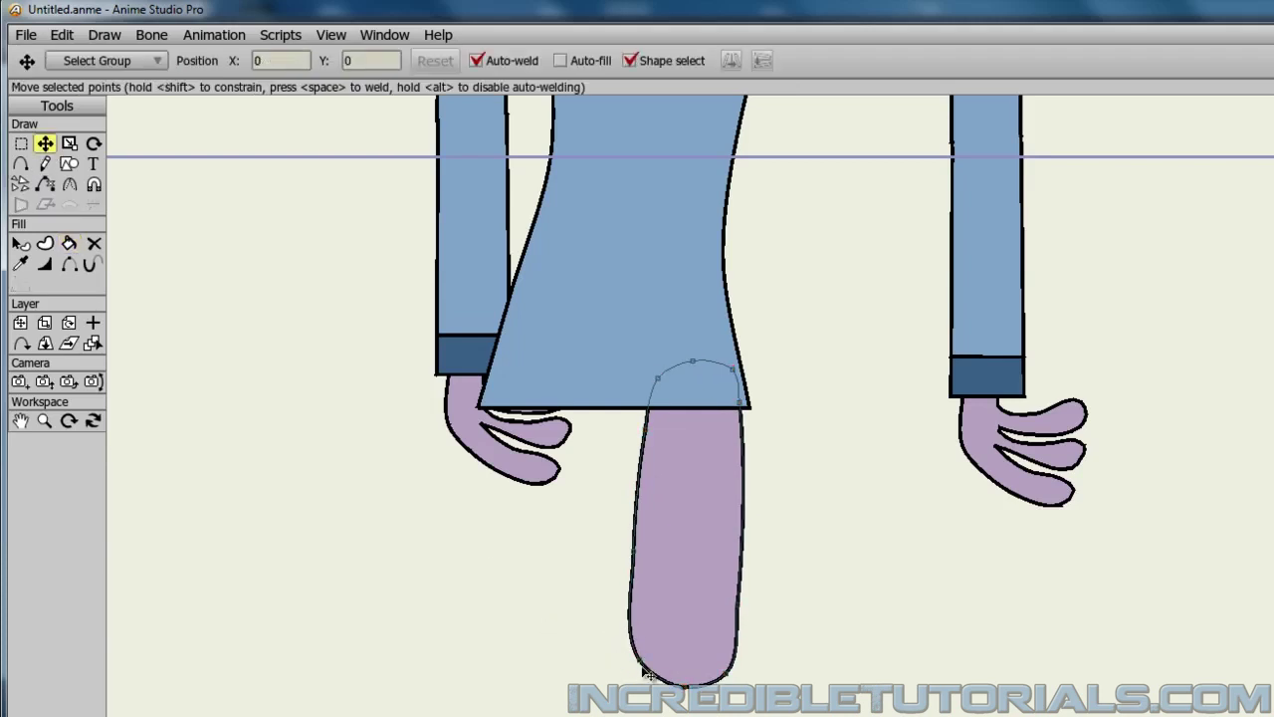
pyautogui.click(684, 685)
pyautogui.moveTo(683, 685); pyautogui.dragTo(719, 675)
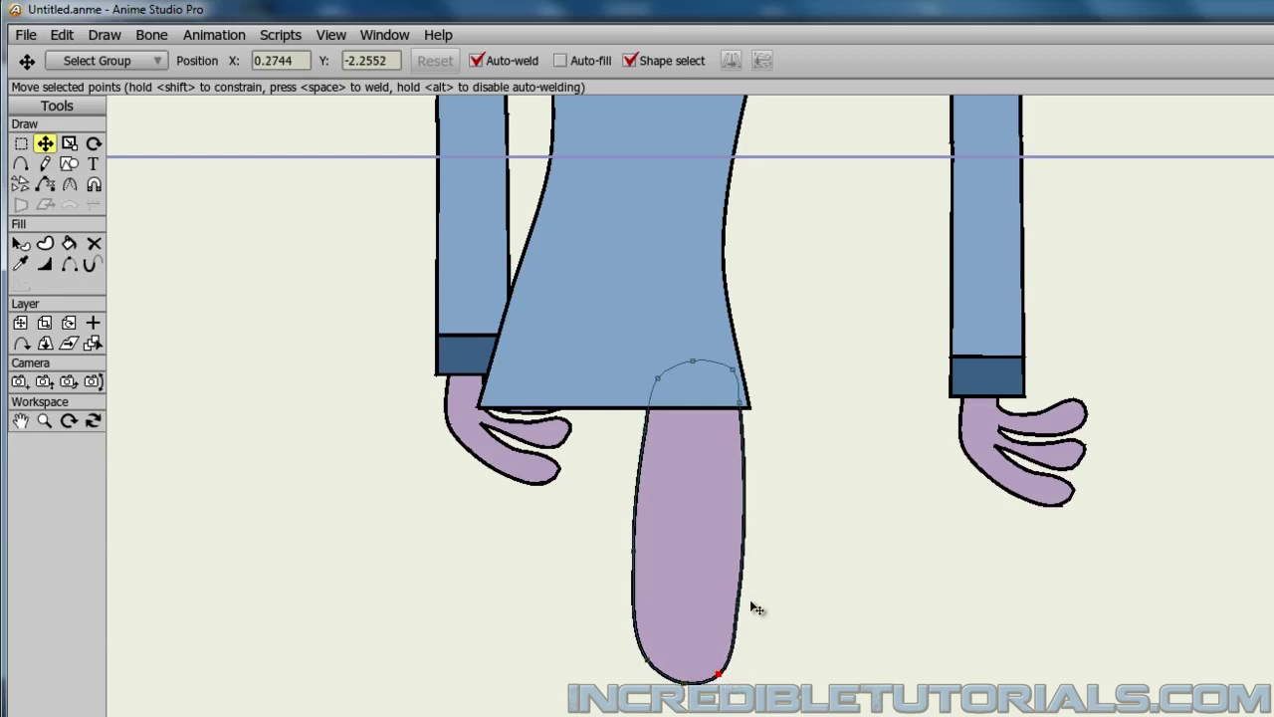
pyautogui.click(742, 405)
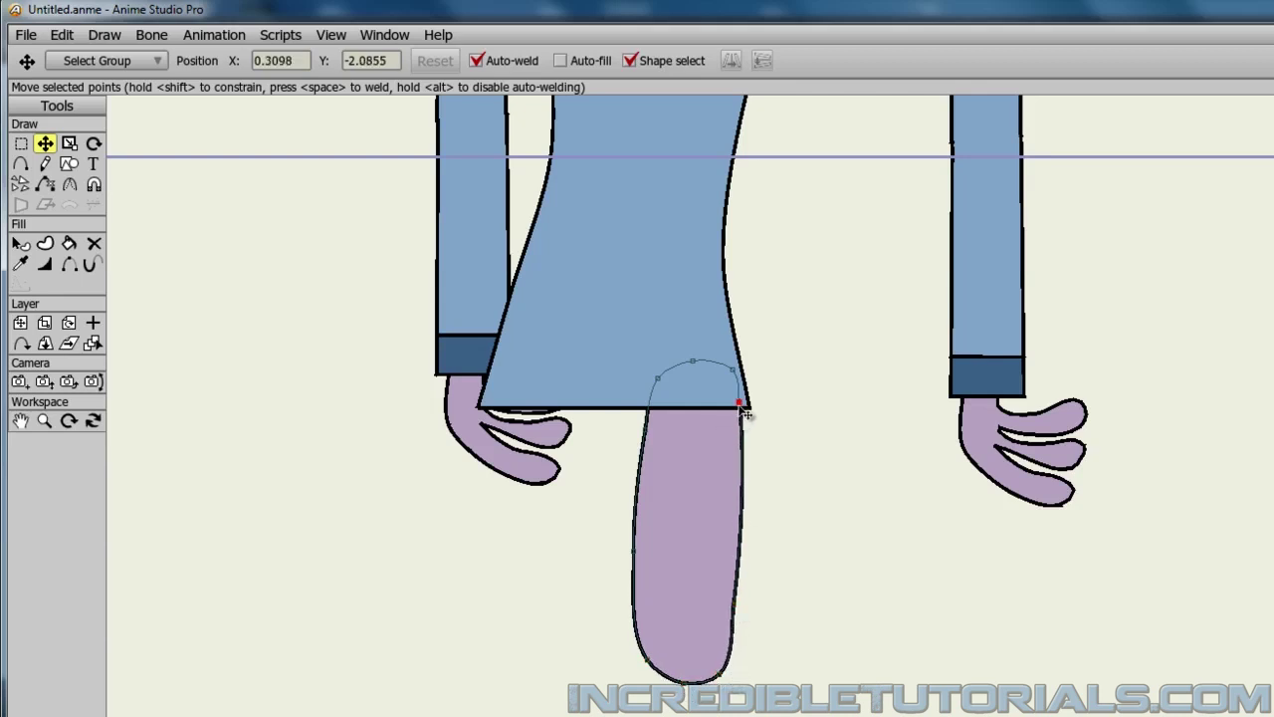
pyautogui.moveTo(746, 413); pyautogui.dragTo(734, 407)
pyautogui.hotkey('ctrl', 'a')
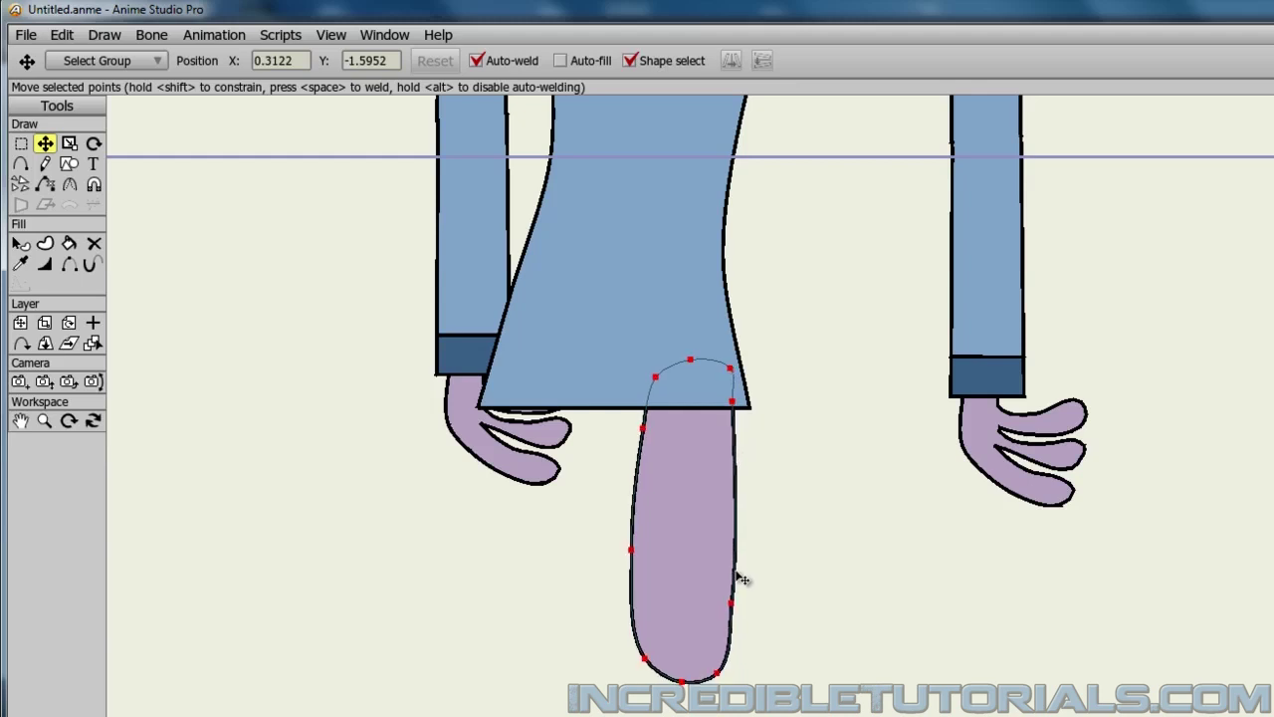
pyautogui.click(759, 589)
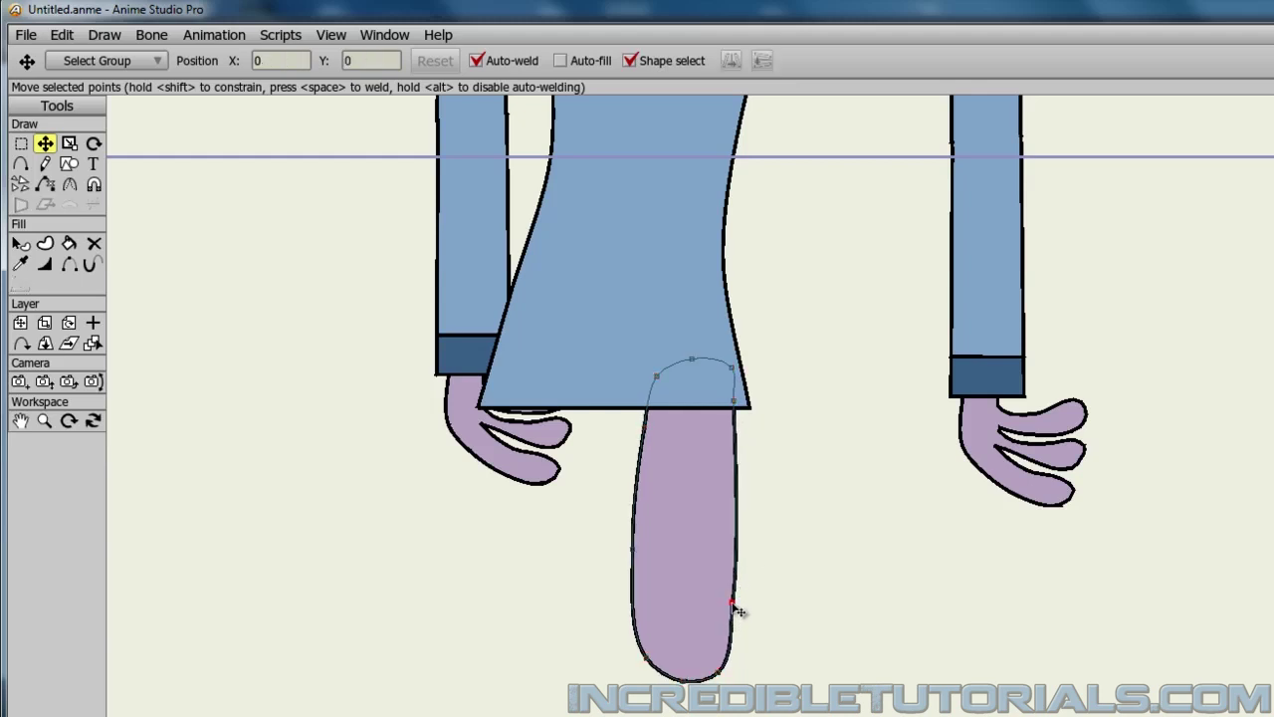
pyautogui.click(633, 551)
pyautogui.hotkey('ctrl', 'z')
pyautogui.click(787, 657)
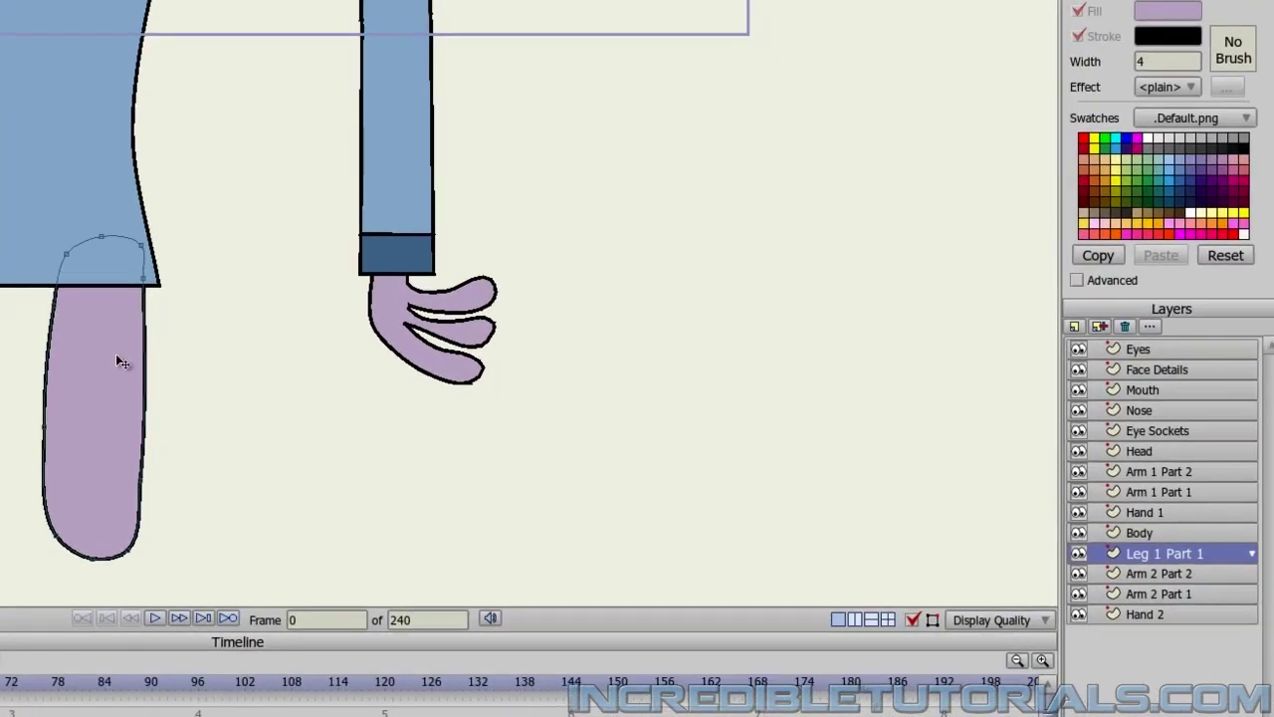
# Create a vector layer named Leg 1 Part 2 directly above Leg 1 Part 1
pyautogui.click(1074, 327)
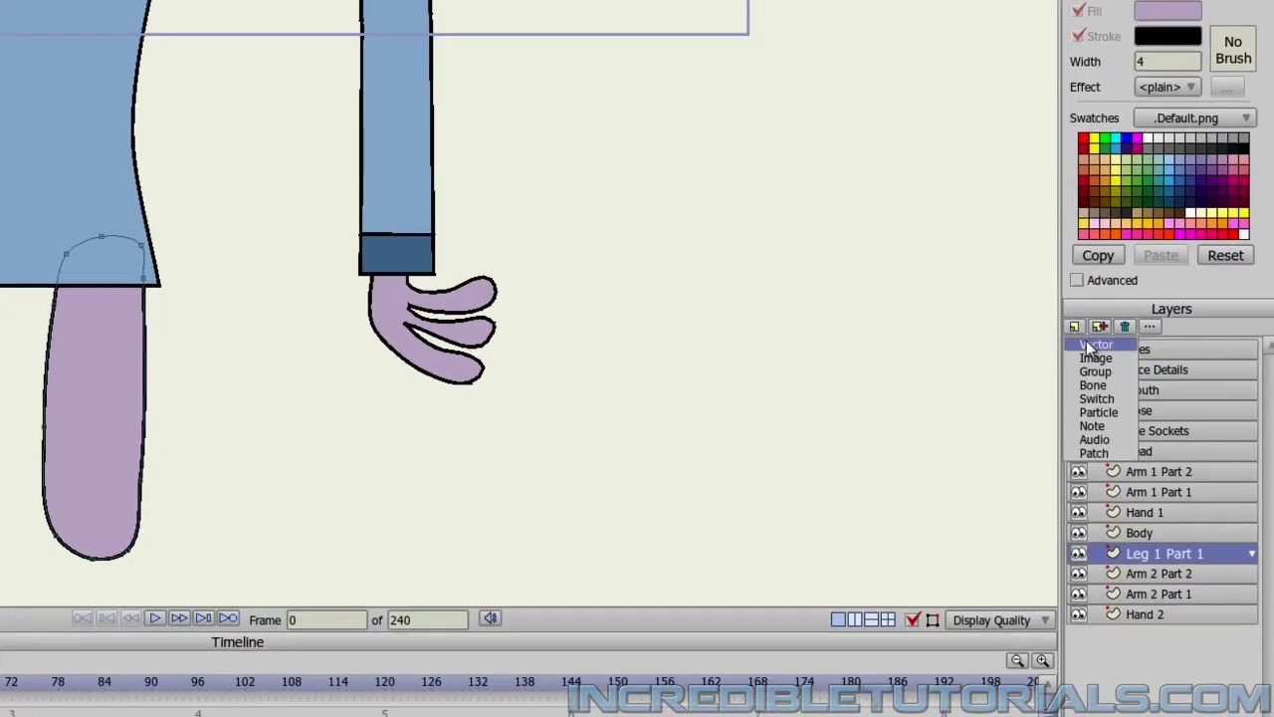
pyautogui.click(1086, 341)
pyautogui.write('L')
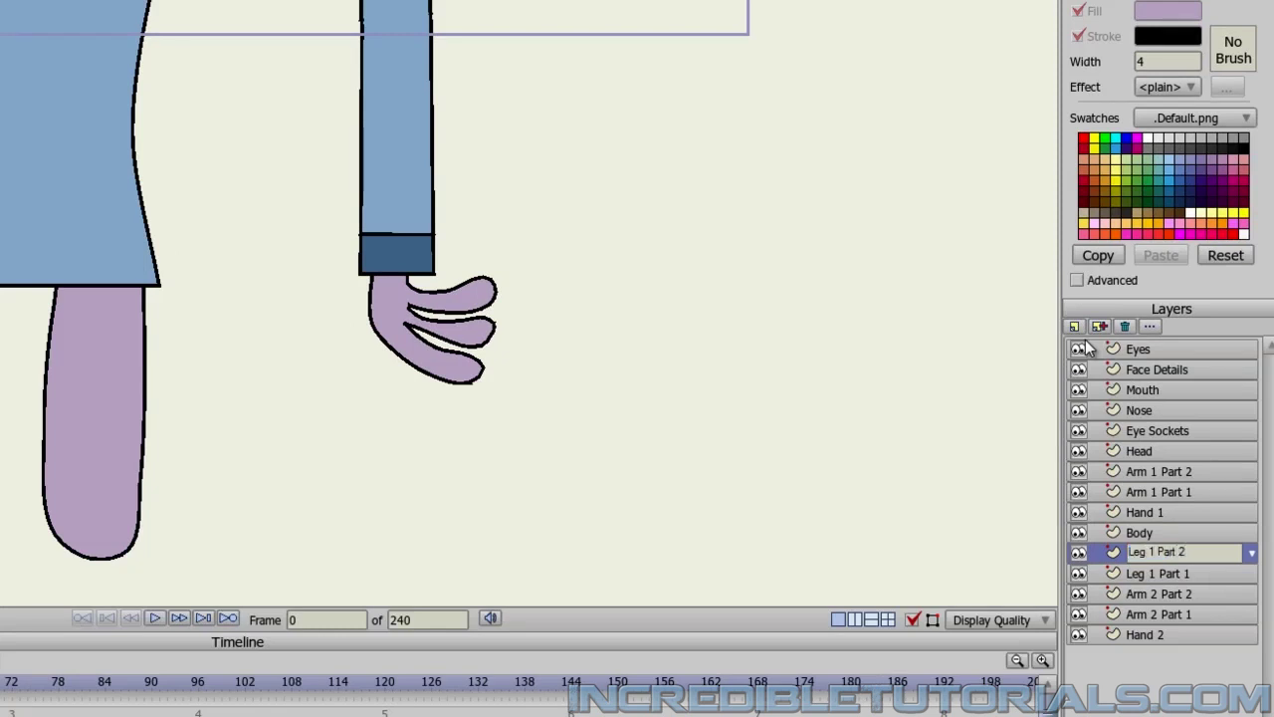
pyautogui.write('eg 1 Part 2')
pyautogui.press('Return')
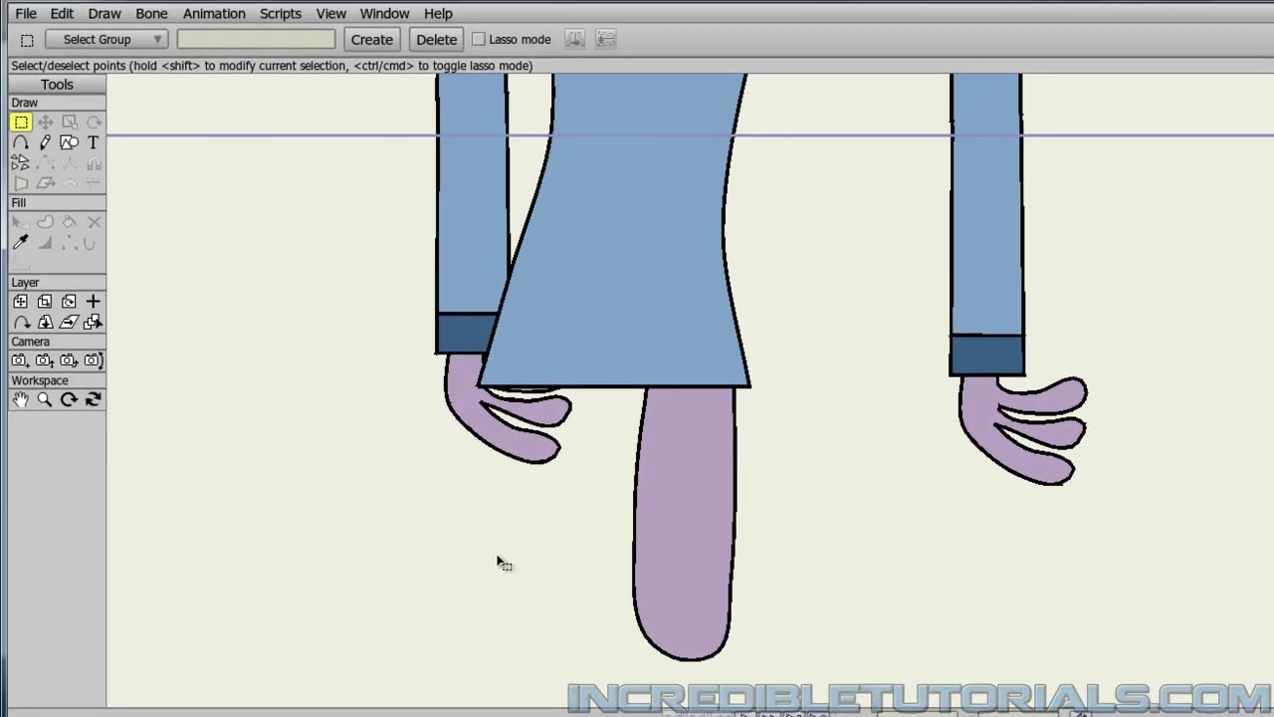
# Draw a closed lower-leg outline that overlaps the knee end of the upper leg and tapers toward the ankle
pyautogui.click(21, 143)
pyautogui.scroll(1, 644, 542)
pyautogui.moveTo(641, 562); pyautogui.dragTo(629, 381)
pyautogui.scroll(1, 629, 438)
pyautogui.moveTo(606, 519); pyautogui.dragTo(637, 432)
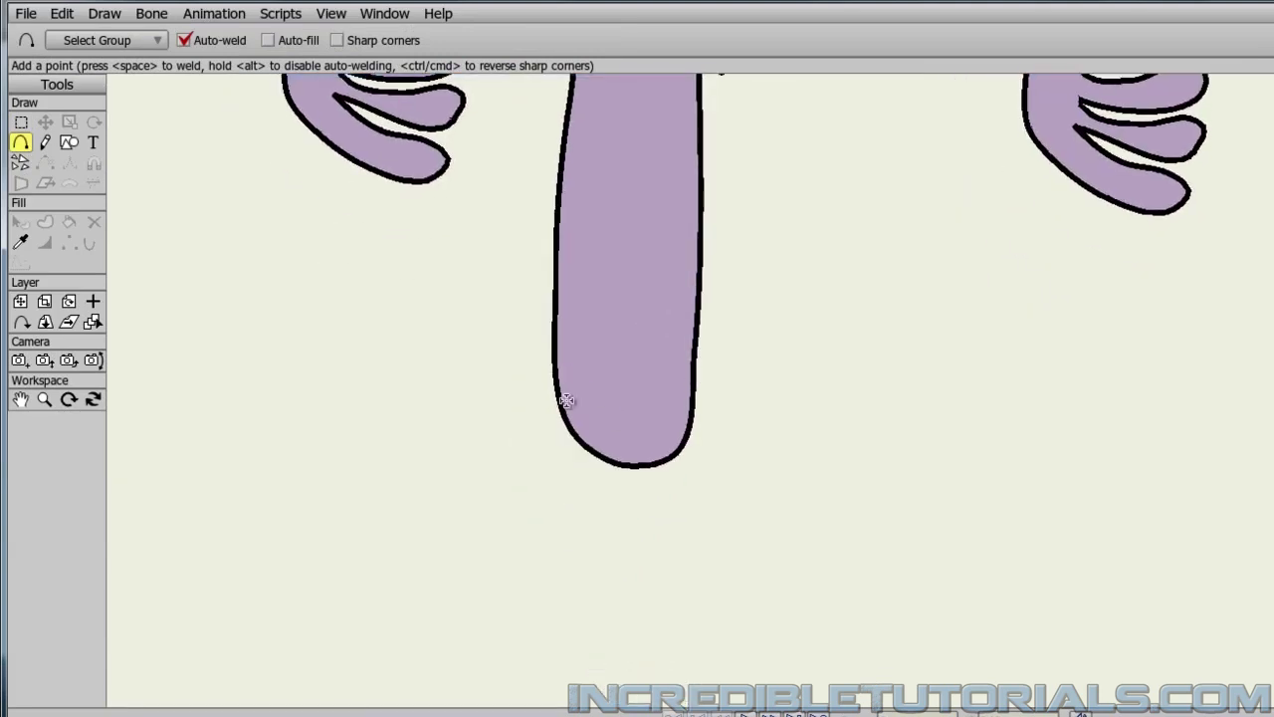
pyautogui.moveTo(570, 389); pyautogui.dragTo(546, 664)
pyautogui.scroll(-2, 626, 549)
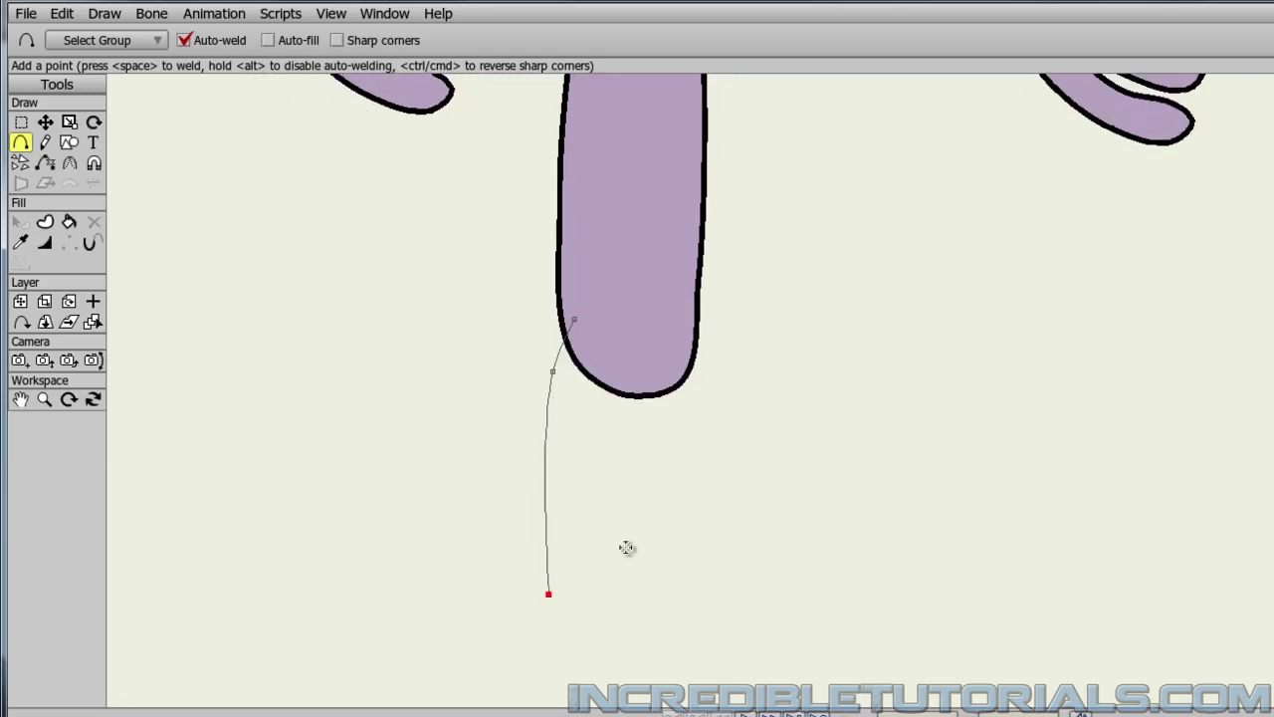
pyautogui.moveTo(664, 489); pyautogui.dragTo(758, 320)
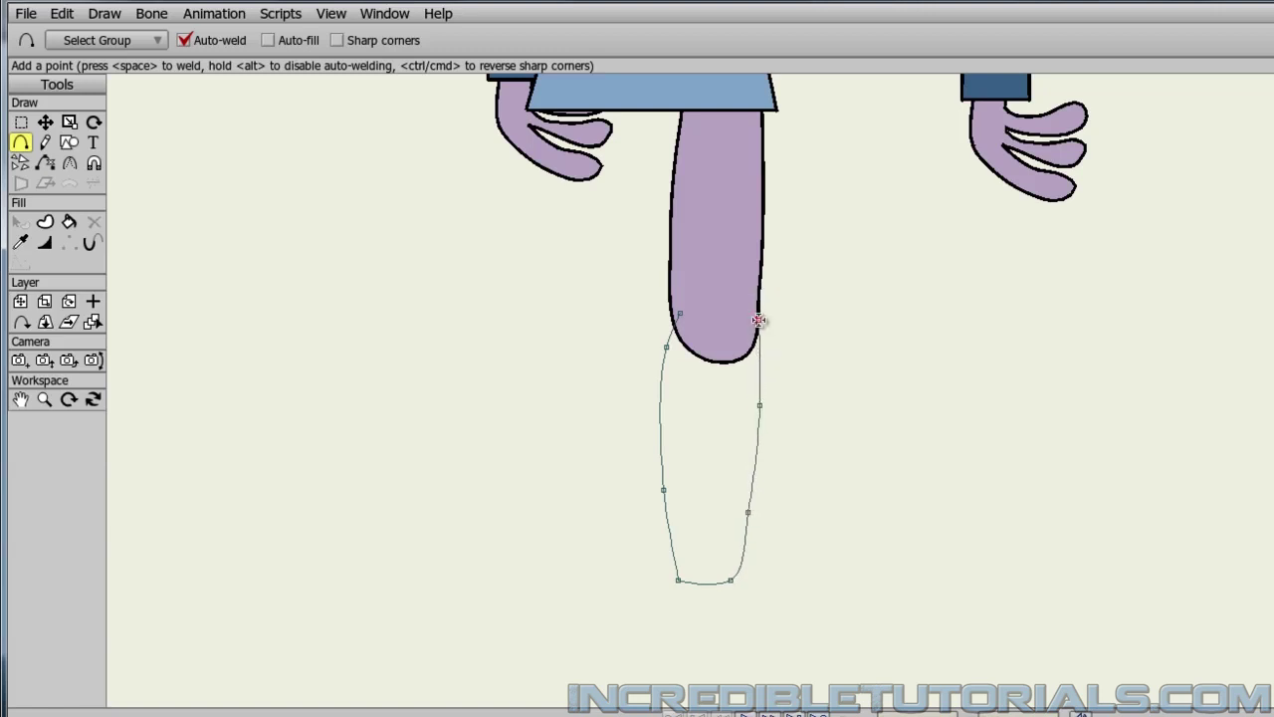
pyautogui.click(737, 309)
pyautogui.moveTo(702, 312); pyautogui.dragTo(683, 313)
# Fill the lower-leg outline with the purple skin colour and black stroke, and deselect its points
pyautogui.click(68, 225)
pyautogui.click(684, 388)
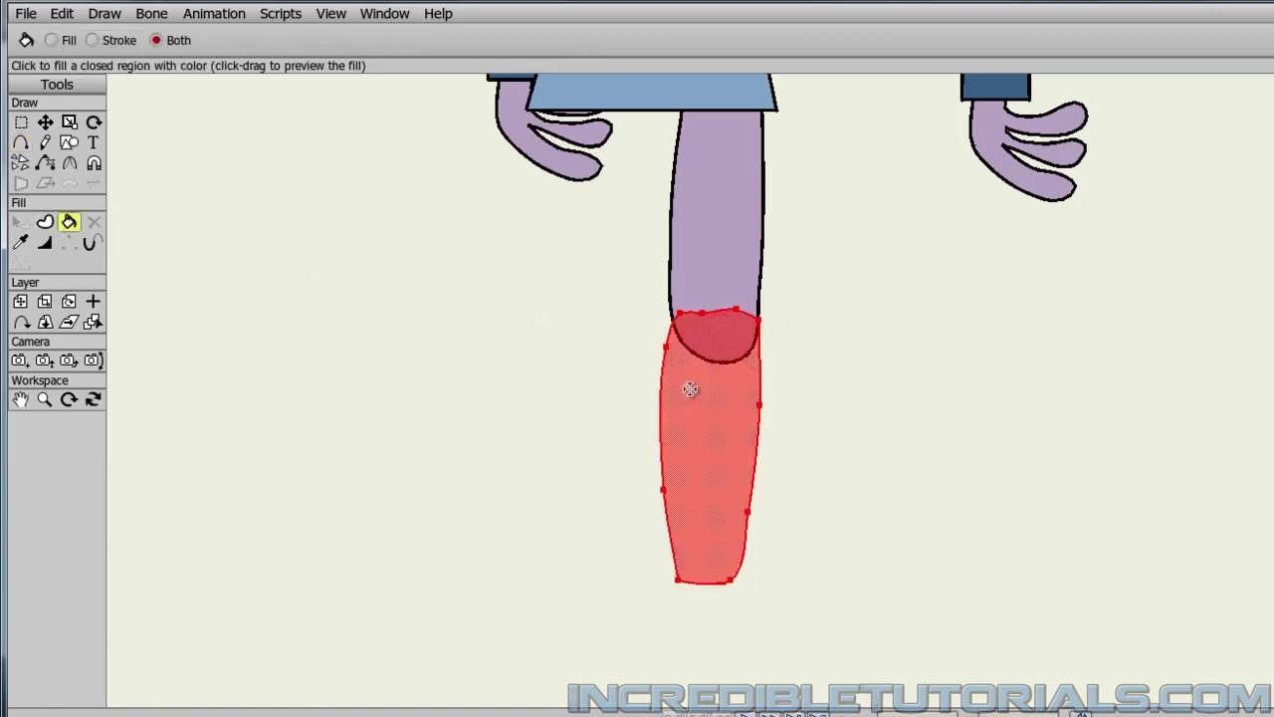
pyautogui.scroll(-3, 424, 321)
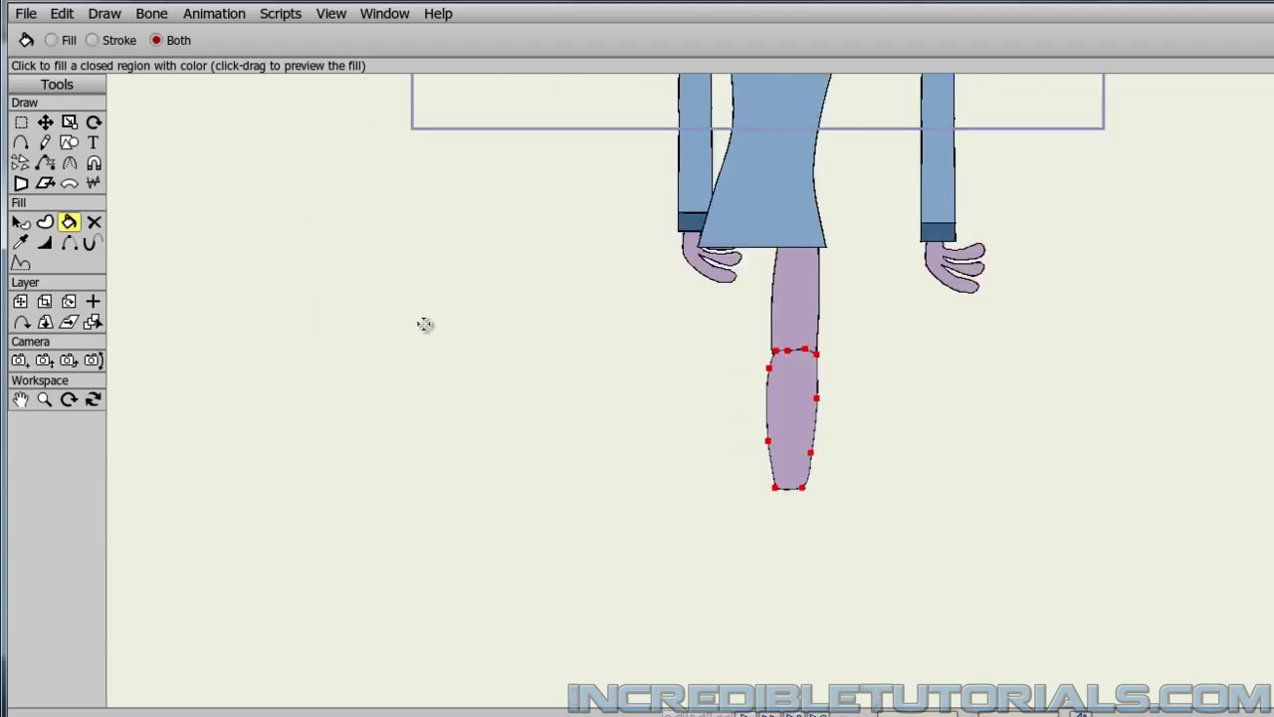
pyautogui.scroll(3, 506, 253)
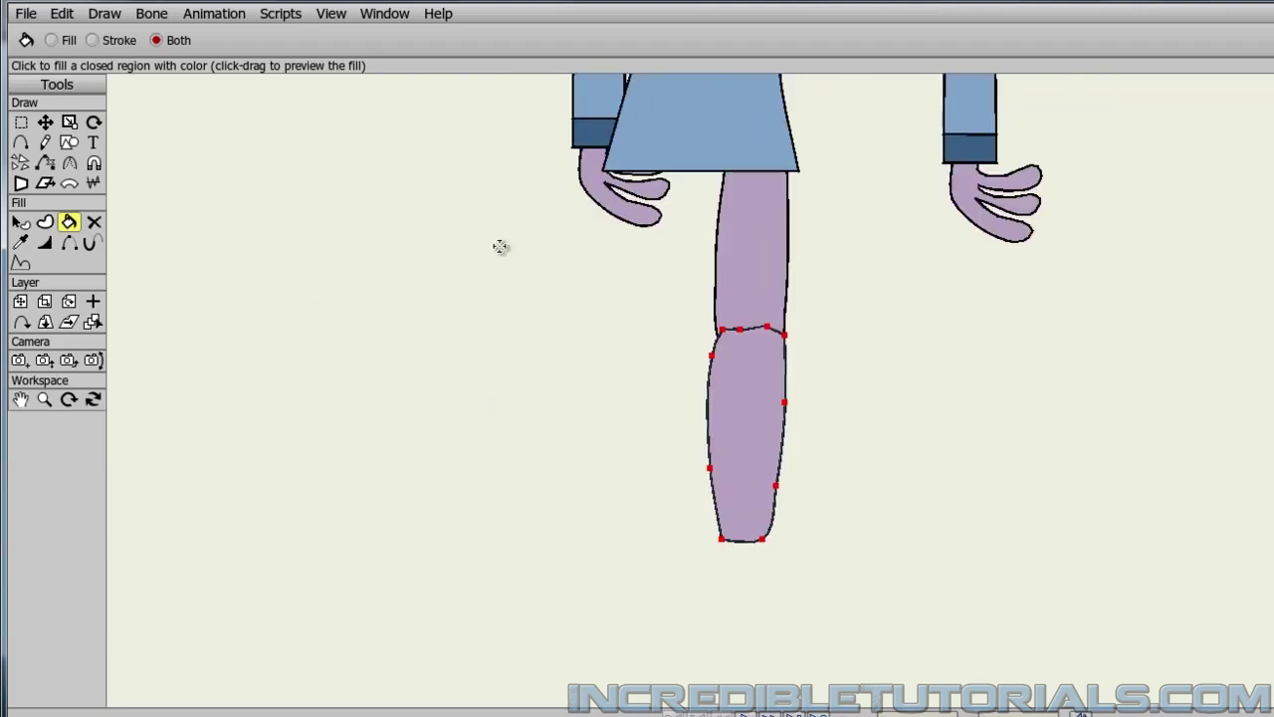
pyautogui.click(44, 121)
pyautogui.click(471, 321)
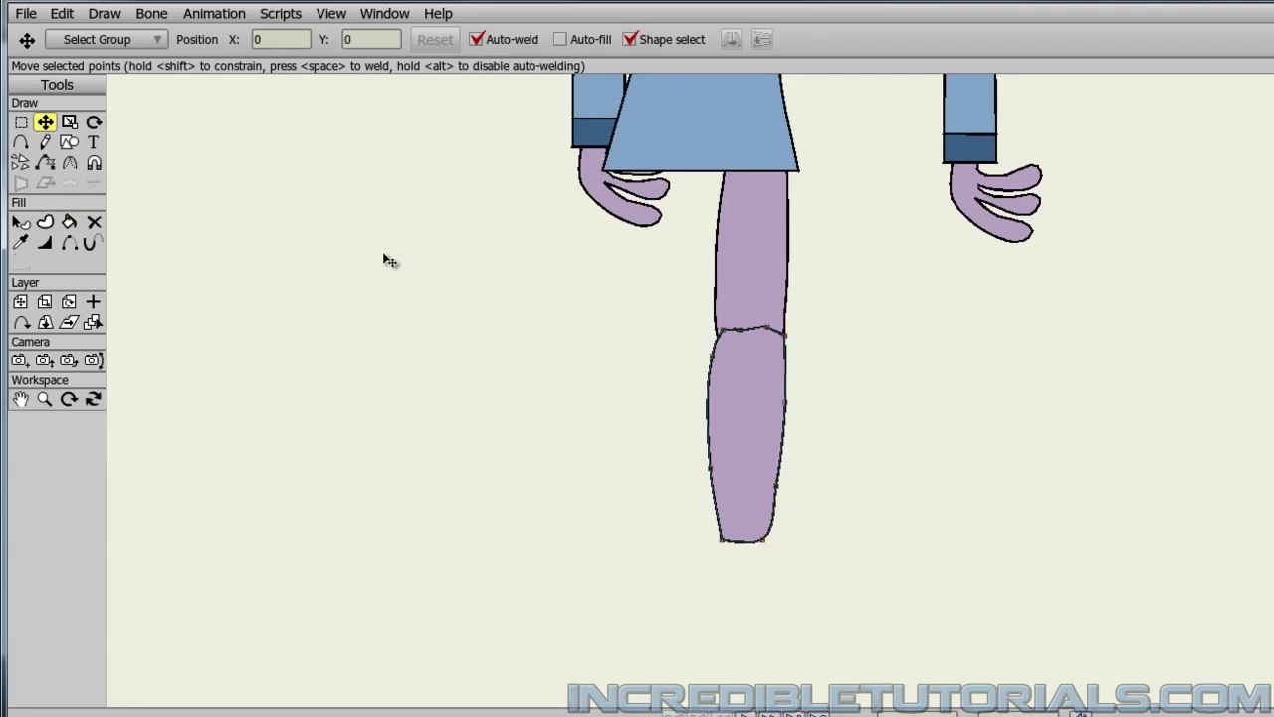
# Hide the stroke edge across the top of the lower leg at the knee
pyautogui.scroll(2, 720, 393)
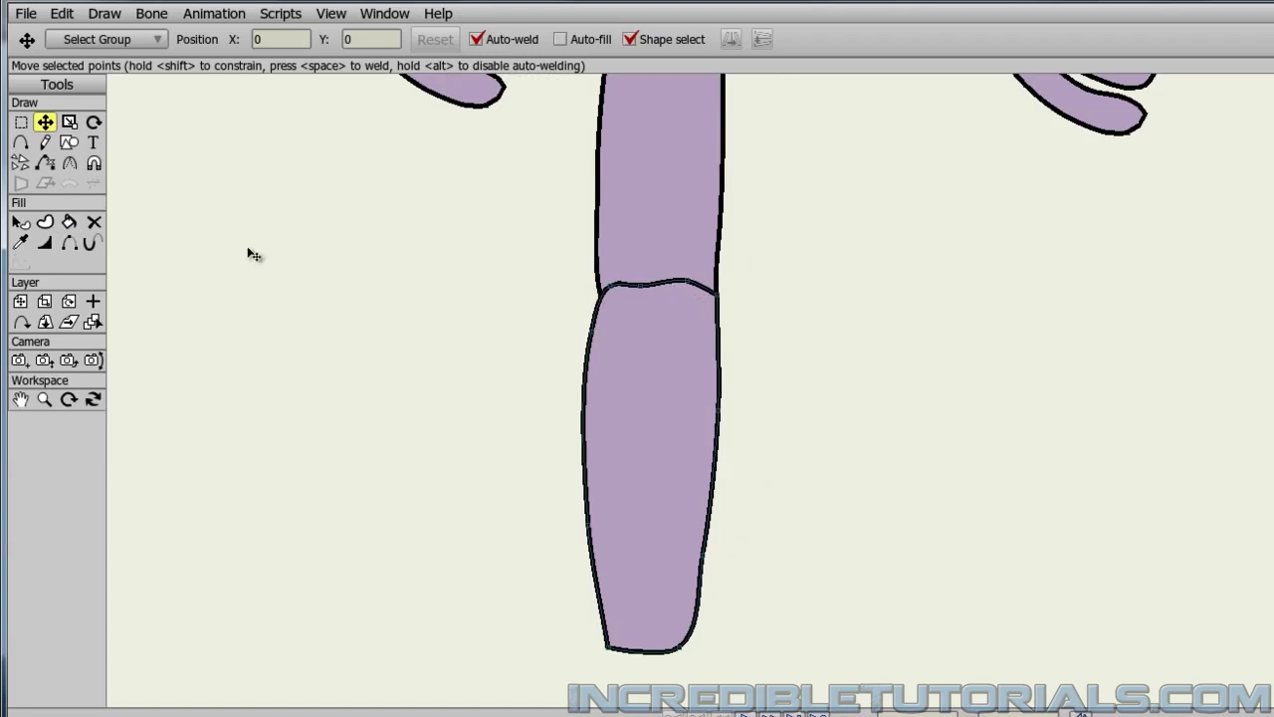
pyautogui.click(69, 244)
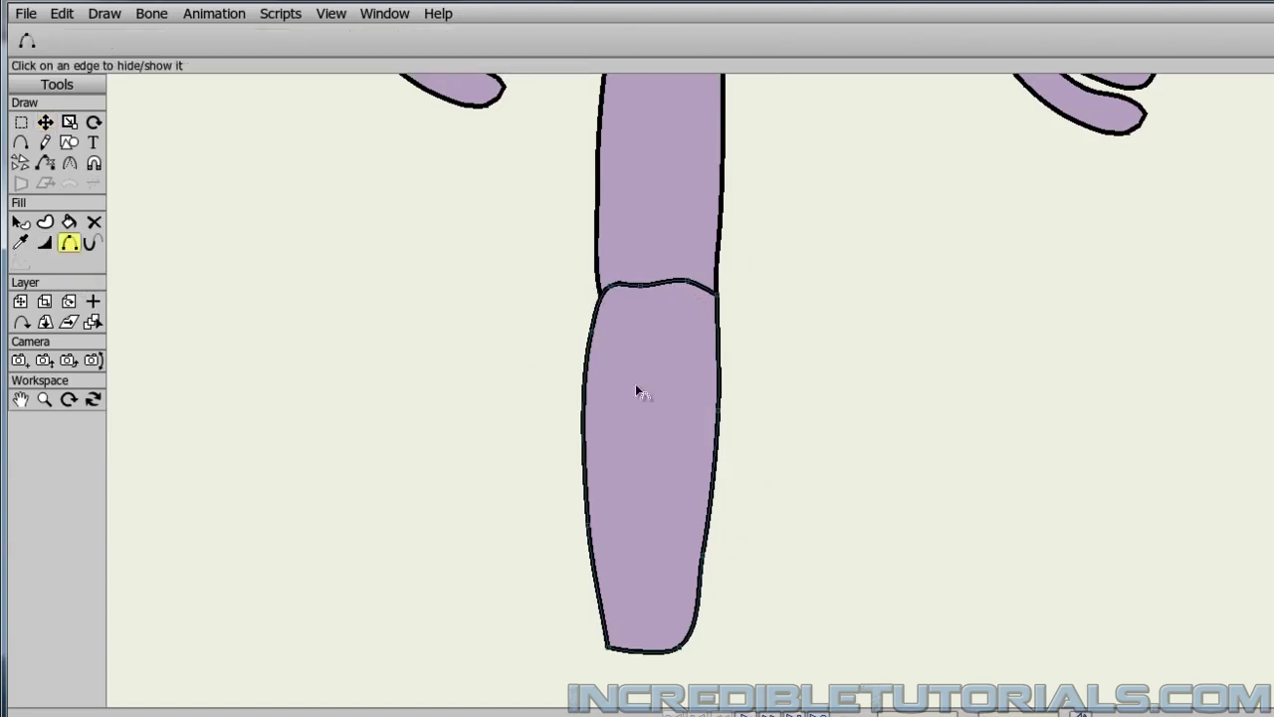
pyautogui.click(664, 284)
pyautogui.press('t')
pyautogui.scroll(-2, 447, 332)
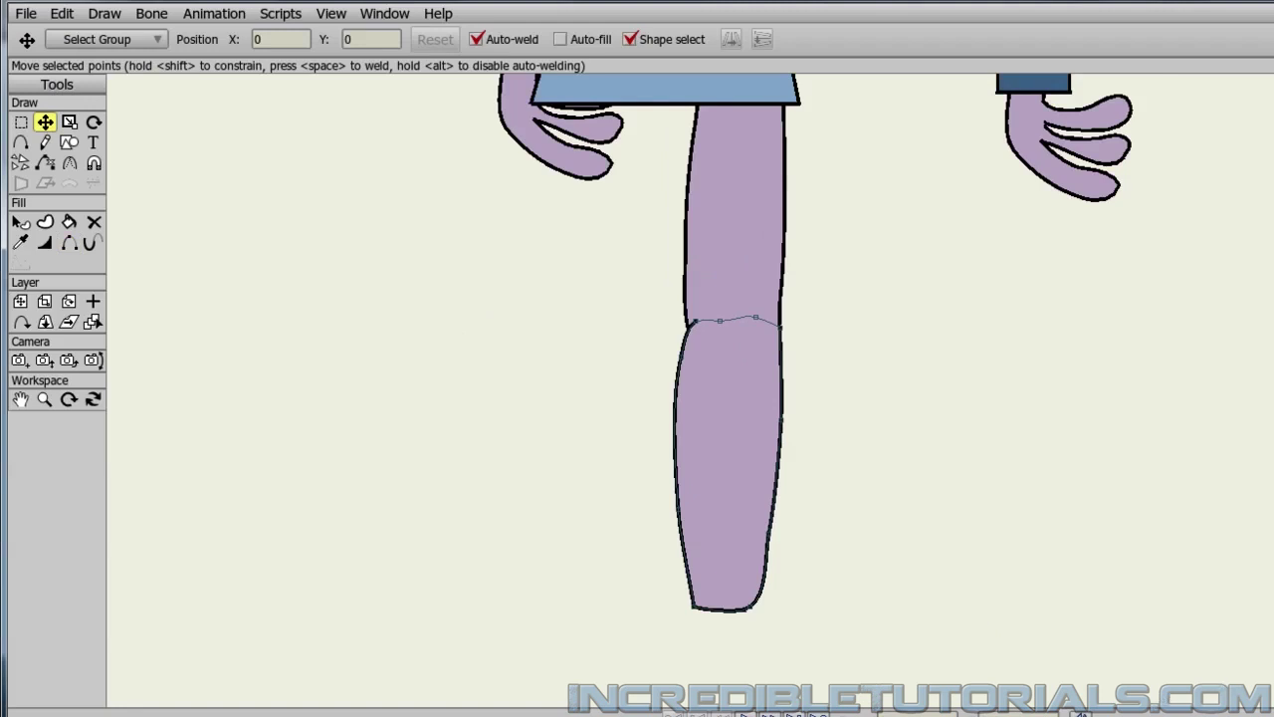
# Reshape the upper leg on the Leg 1 Part 1 layer by adjusting its side points into a smooth outline down to the knee
pyautogui.click(1272, 398)
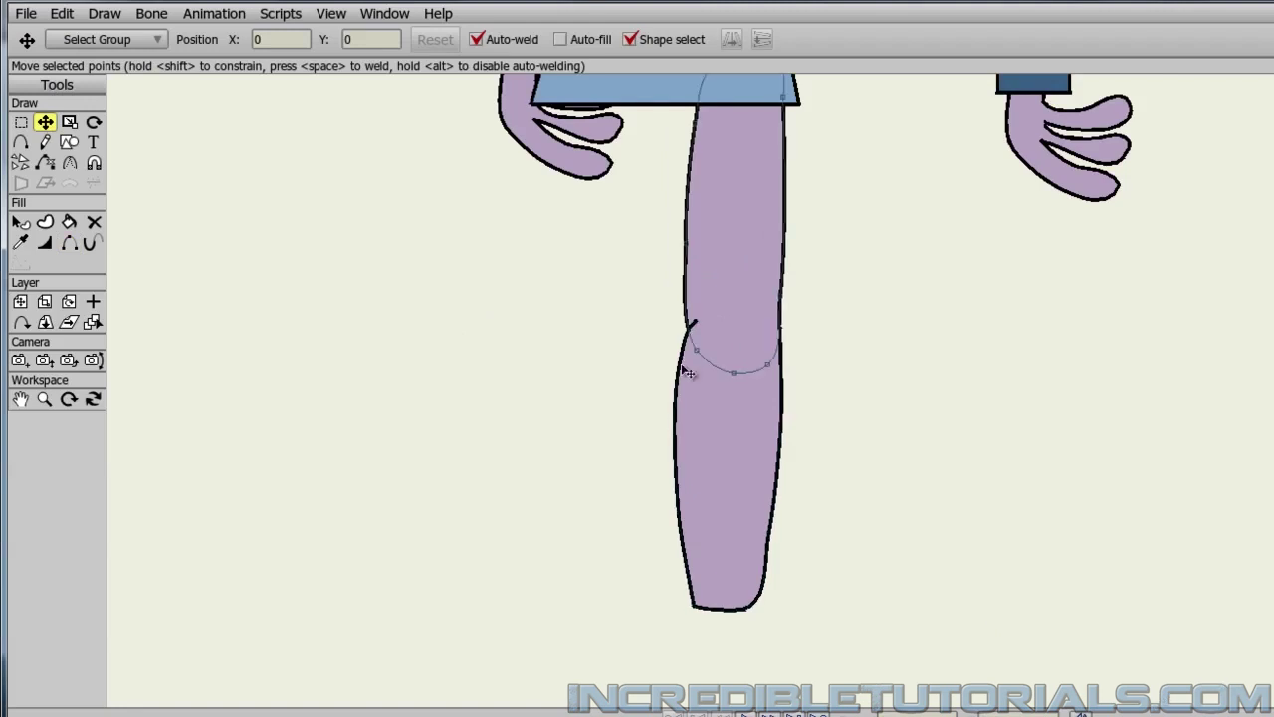
pyautogui.moveTo(700, 357); pyautogui.dragTo(689, 239)
pyautogui.moveTo(701, 126); pyautogui.dragTo(691, 126)
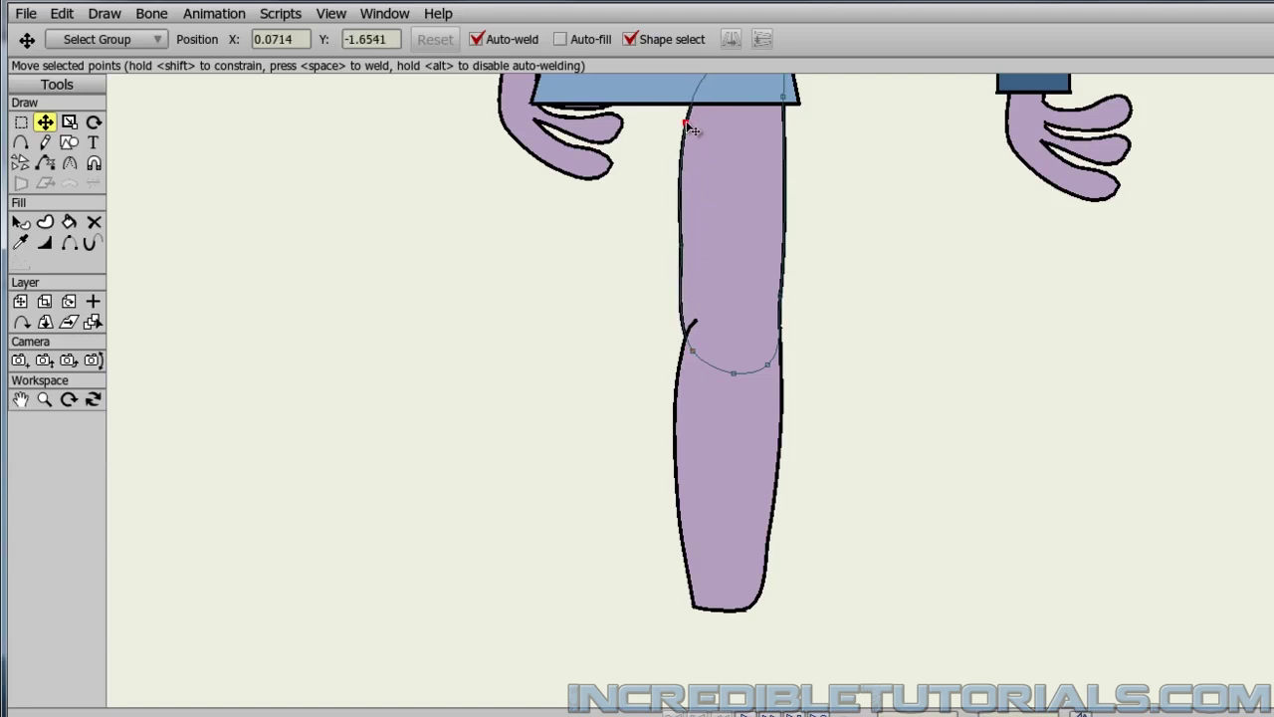
pyautogui.moveTo(838, 190); pyautogui.dragTo(890, 290)
pyautogui.moveTo(739, 221)
pyautogui.mouseDown()
pyautogui.moveTo(757, 173)
pyautogui.moveTo(741, 173)
pyautogui.moveTo(731, 220)
pyautogui.mouseUp()
pyautogui.moveTo(985, 470); pyautogui.dragTo(927, 365)
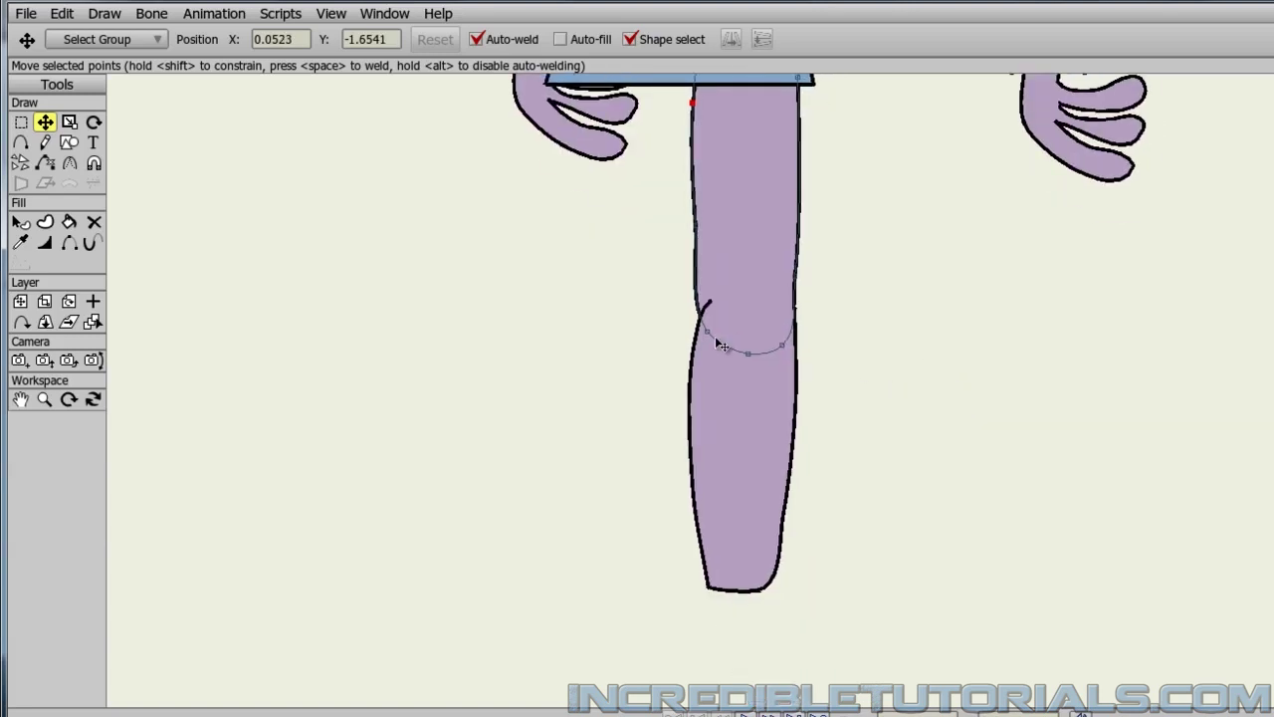
pyautogui.moveTo(701, 232); pyautogui.dragTo(694, 233)
pyautogui.click(899, 404)
pyautogui.moveTo(799, 286); pyautogui.dragTo(801, 285)
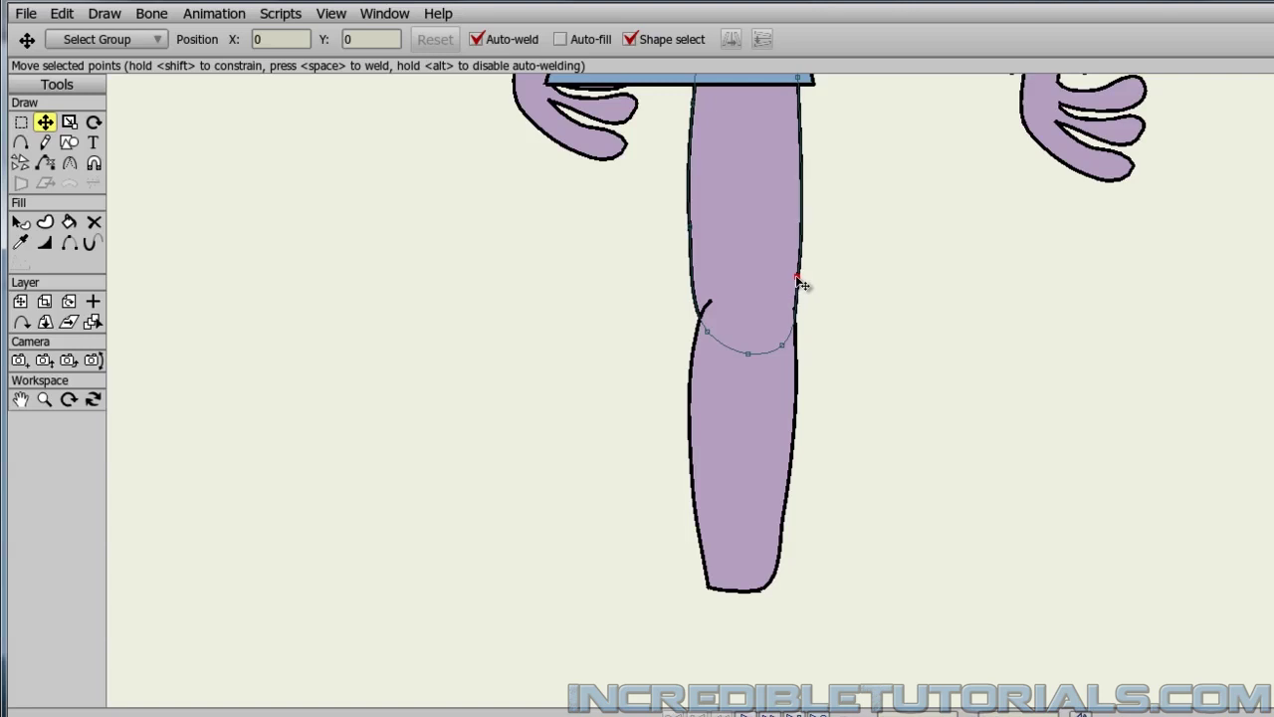
pyautogui.click(892, 364)
pyautogui.scroll(-1, 902, 430)
pyautogui.scroll(2, 893, 379)
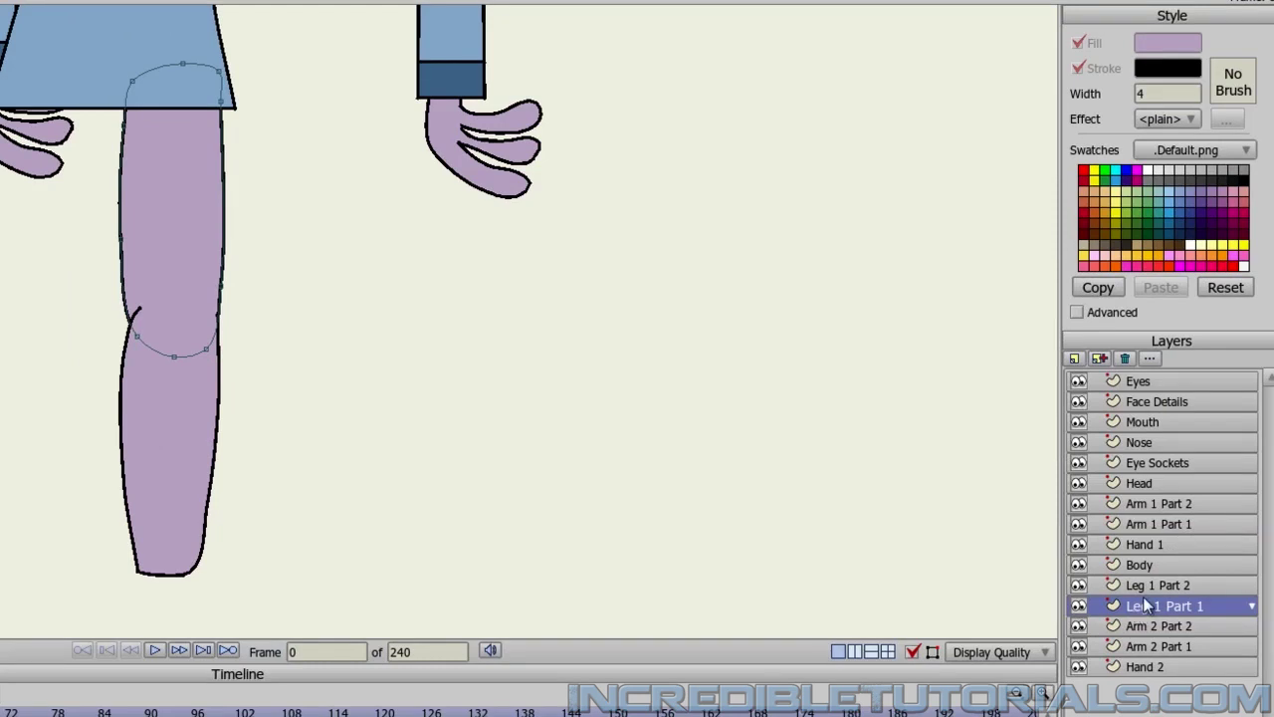
pyautogui.click(1148, 587)
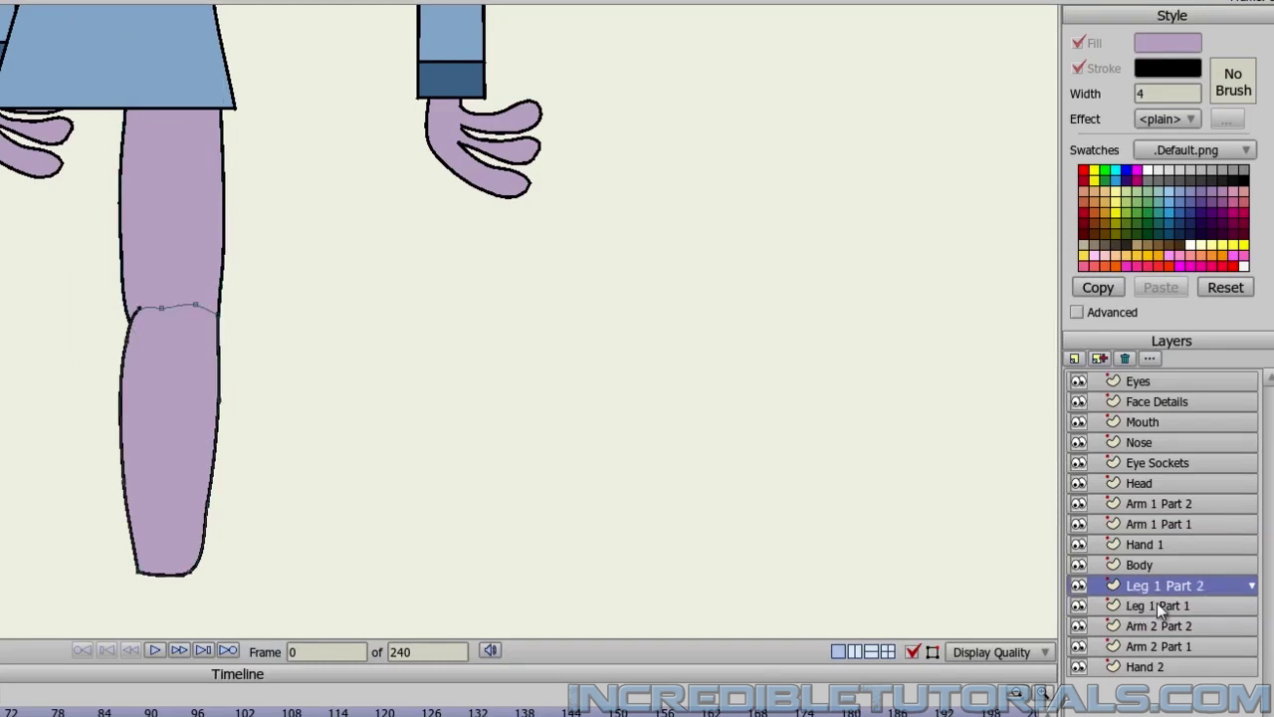
pyautogui.click(1156, 603)
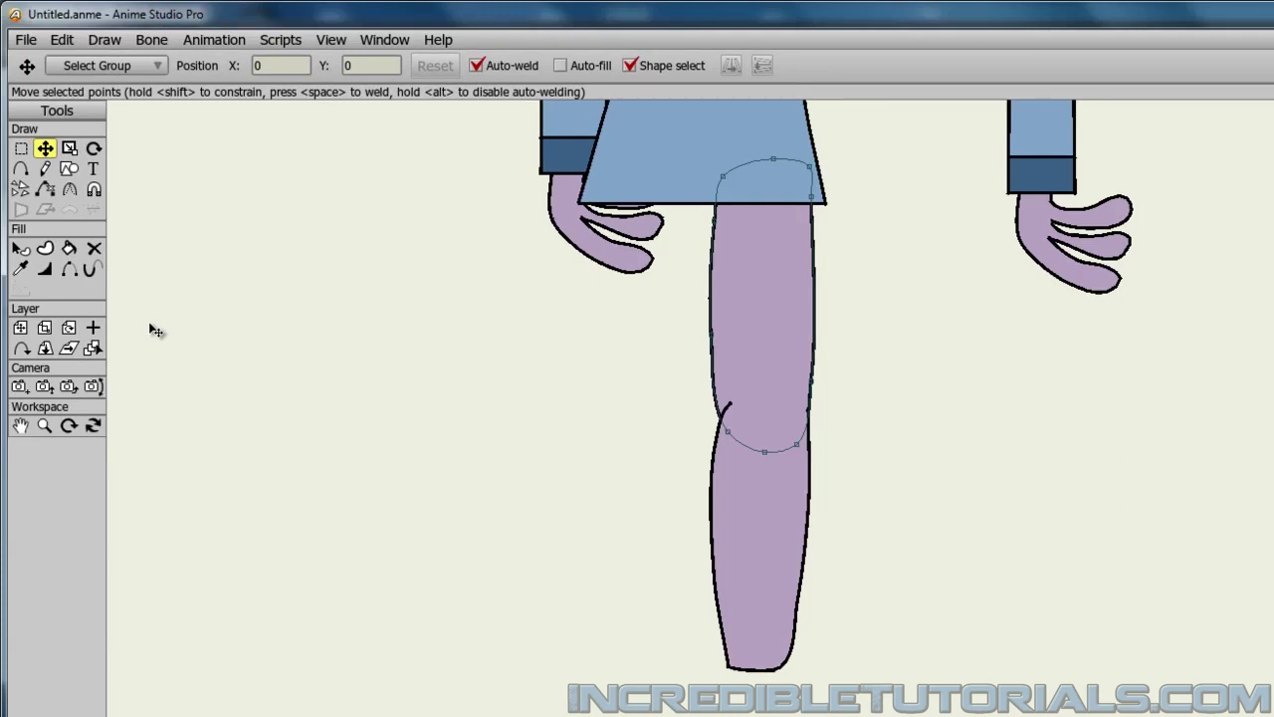
pyautogui.hotkey('ctrl', 'a')
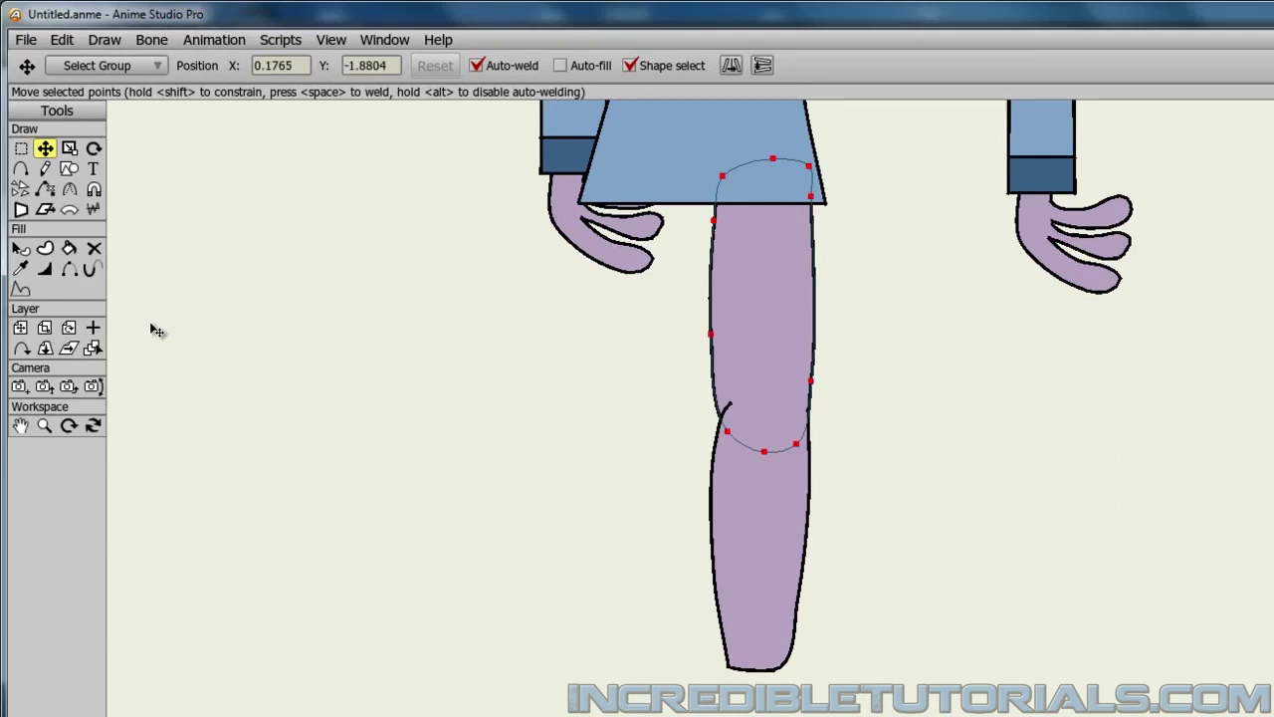
pyautogui.click(64, 41)
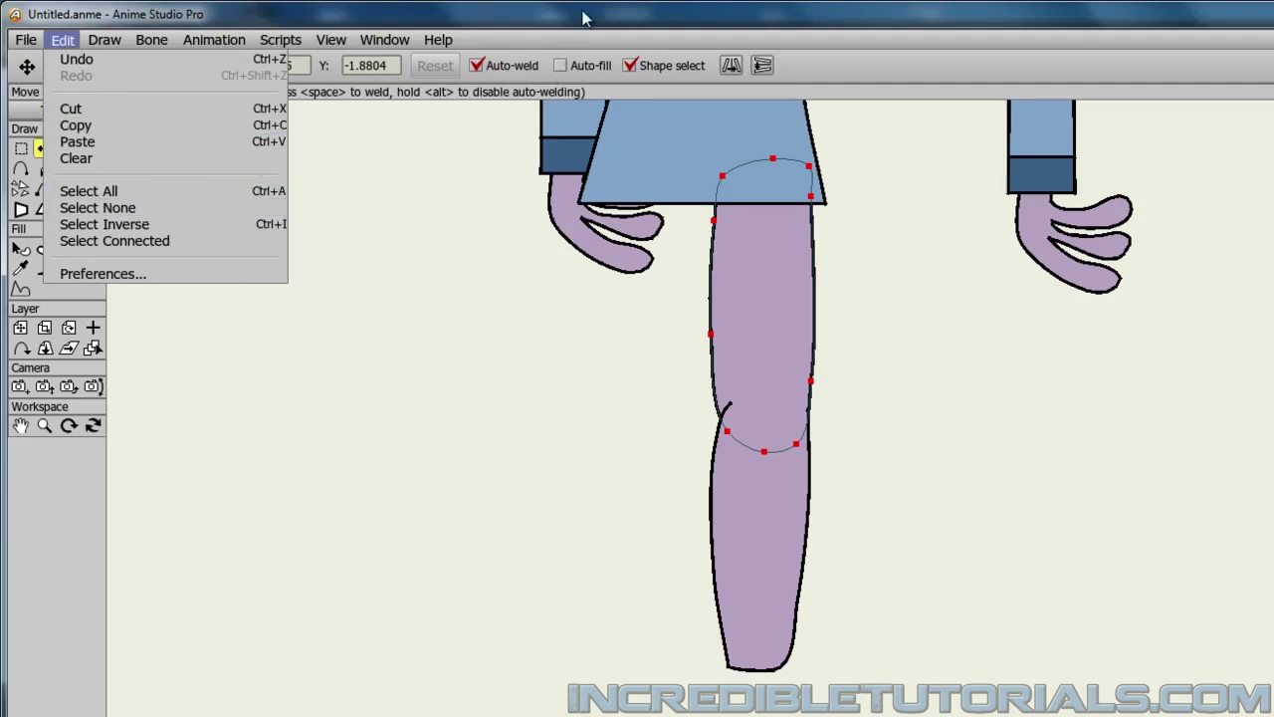
pyautogui.click(359, 296)
pyautogui.click(359, 297)
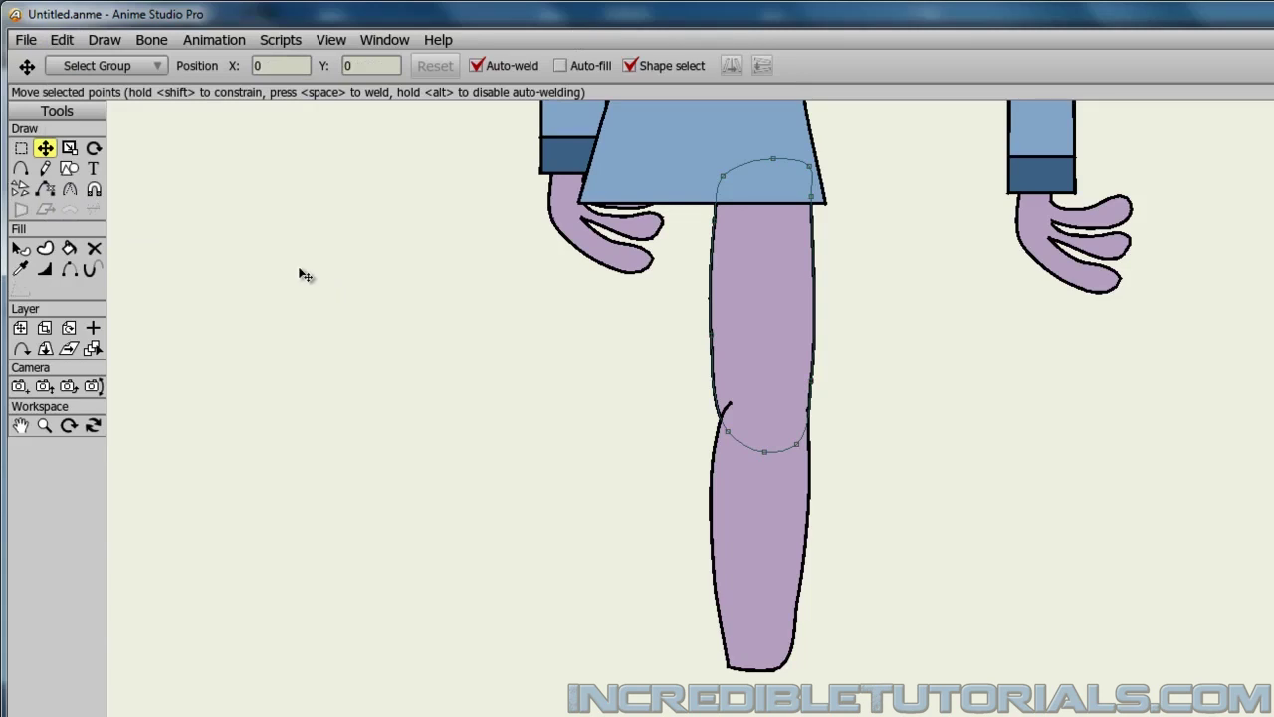
# Select all points of the upper leg and scale them narrower horizontally
pyautogui.hotkey('ctrl', 'a')
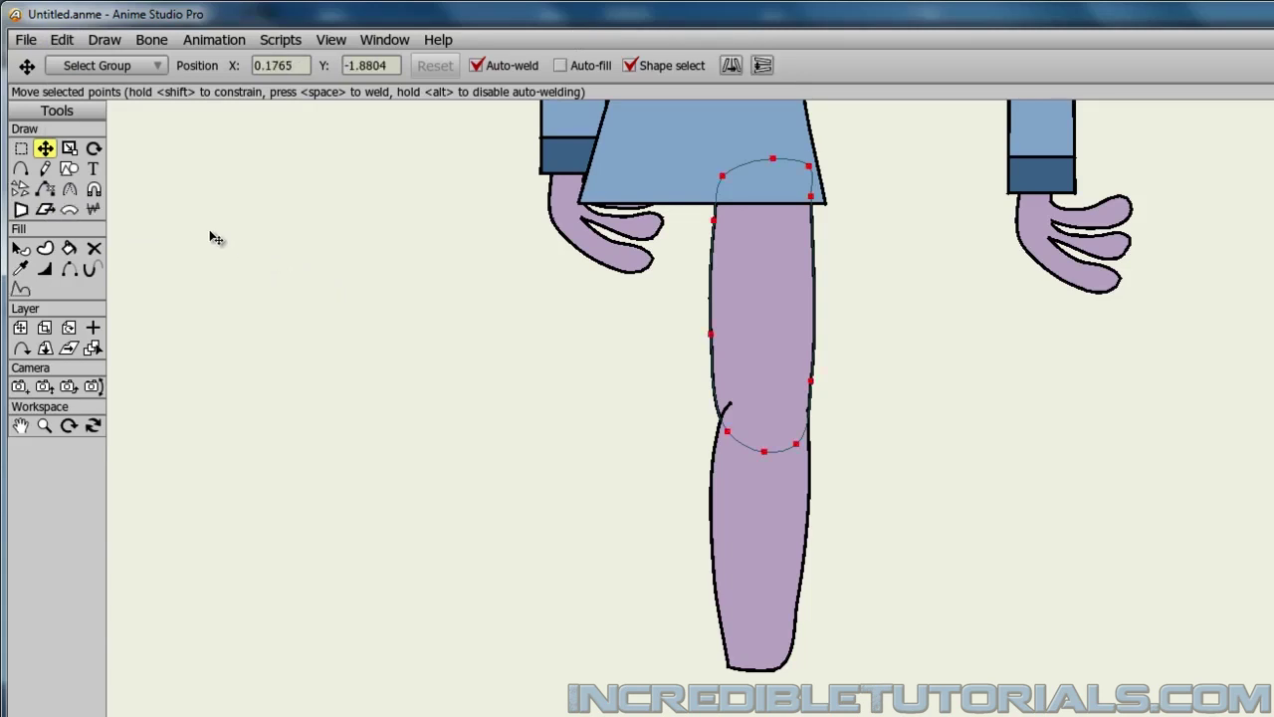
pyautogui.click(69, 149)
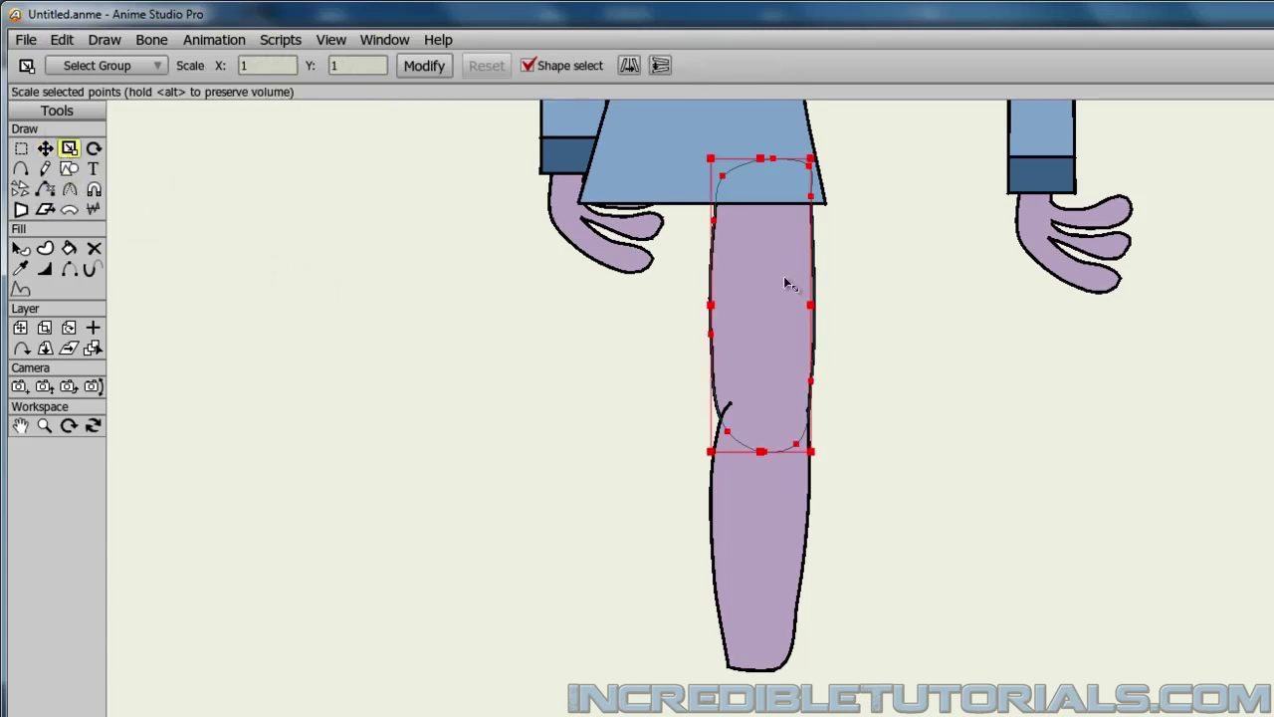
pyautogui.moveTo(813, 312); pyautogui.dragTo(802, 311)
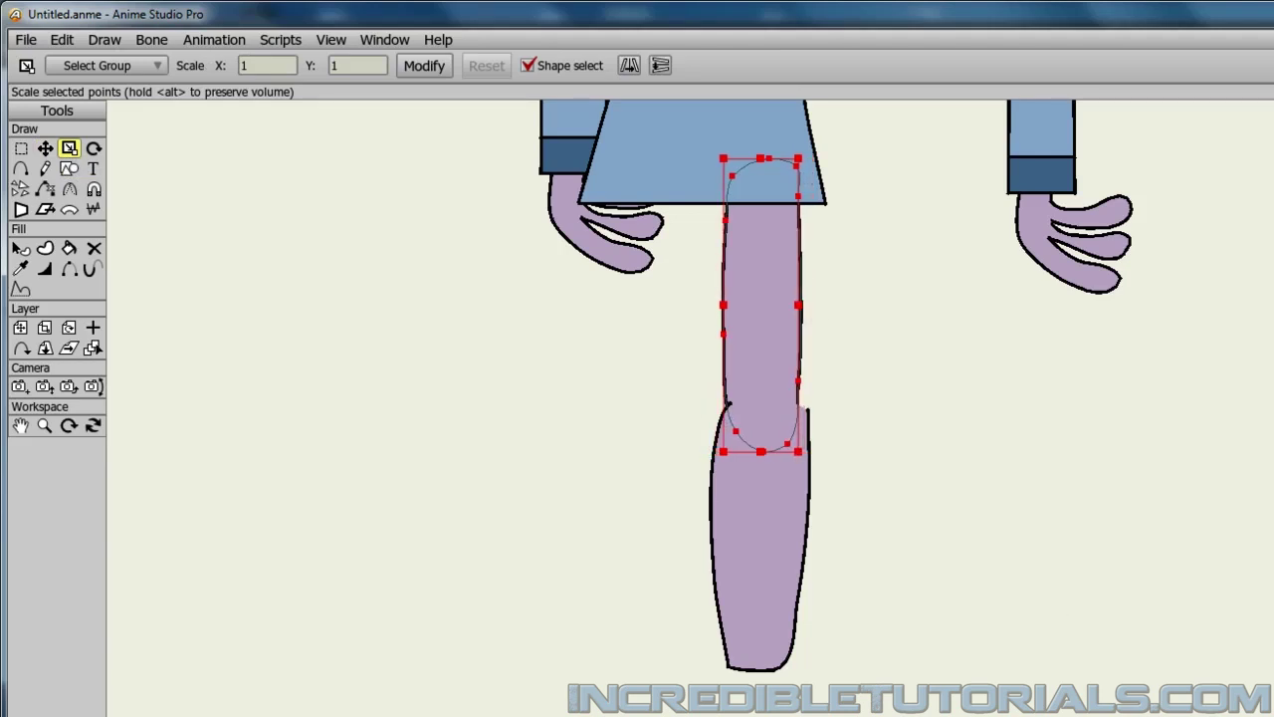
# Scale the lower leg narrower on the Leg 1 Part 2 layer to match the upper leg, then deselect its points and inspect the knee
pyautogui.click(572, 154)
pyautogui.click(762, 537)
pyautogui.moveTo(814, 536); pyautogui.dragTo(804, 538)
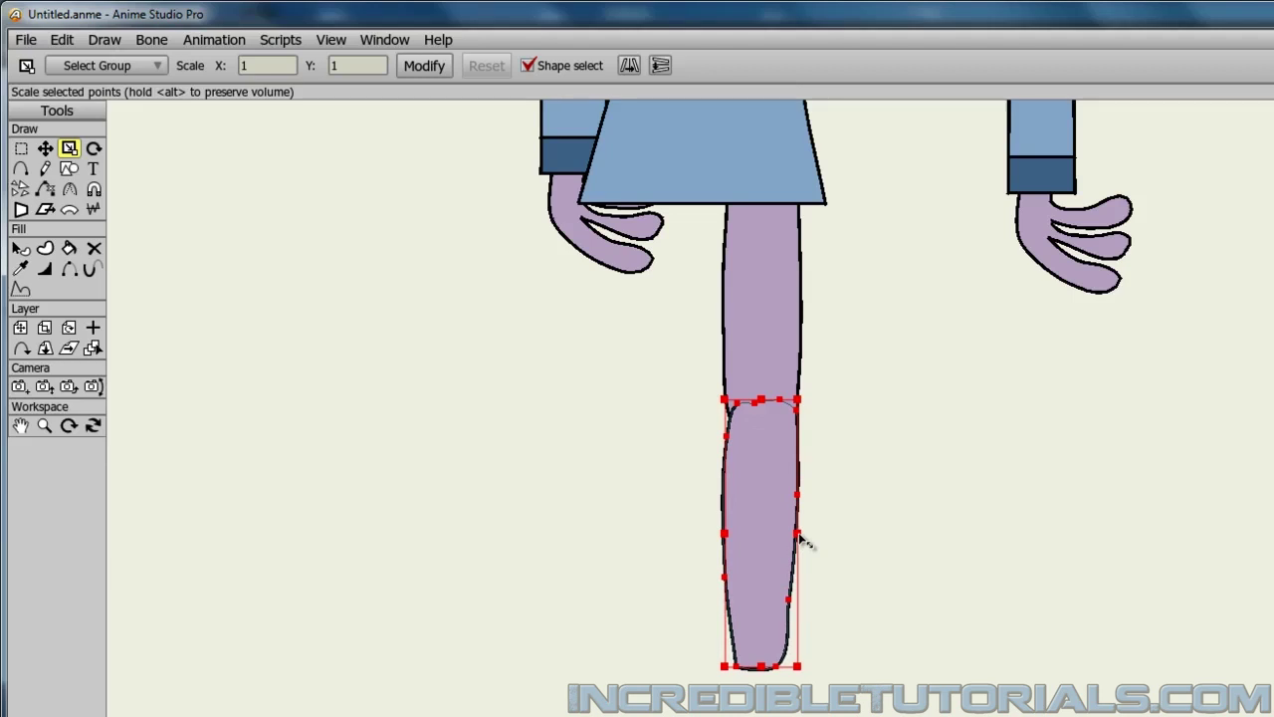
pyautogui.click(889, 546)
pyautogui.scroll(-3, 889, 545)
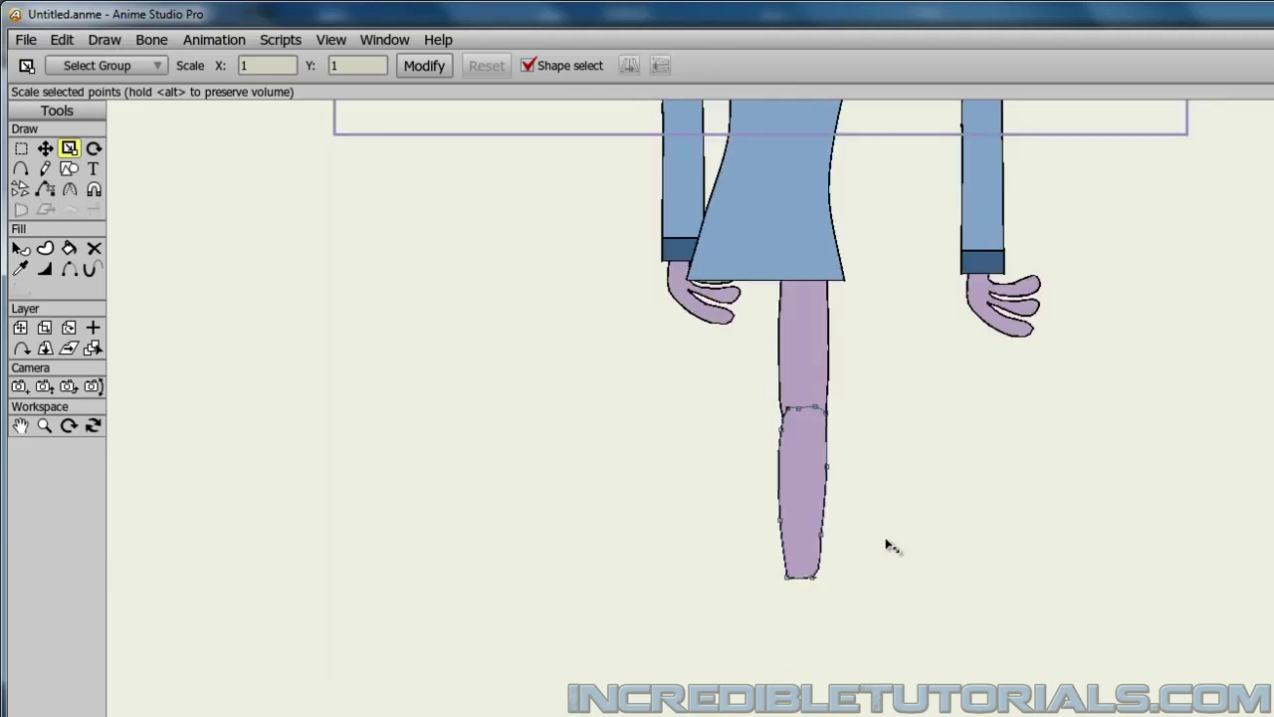
pyautogui.scroll(4, 889, 545)
pyautogui.scroll(3, 889, 546)
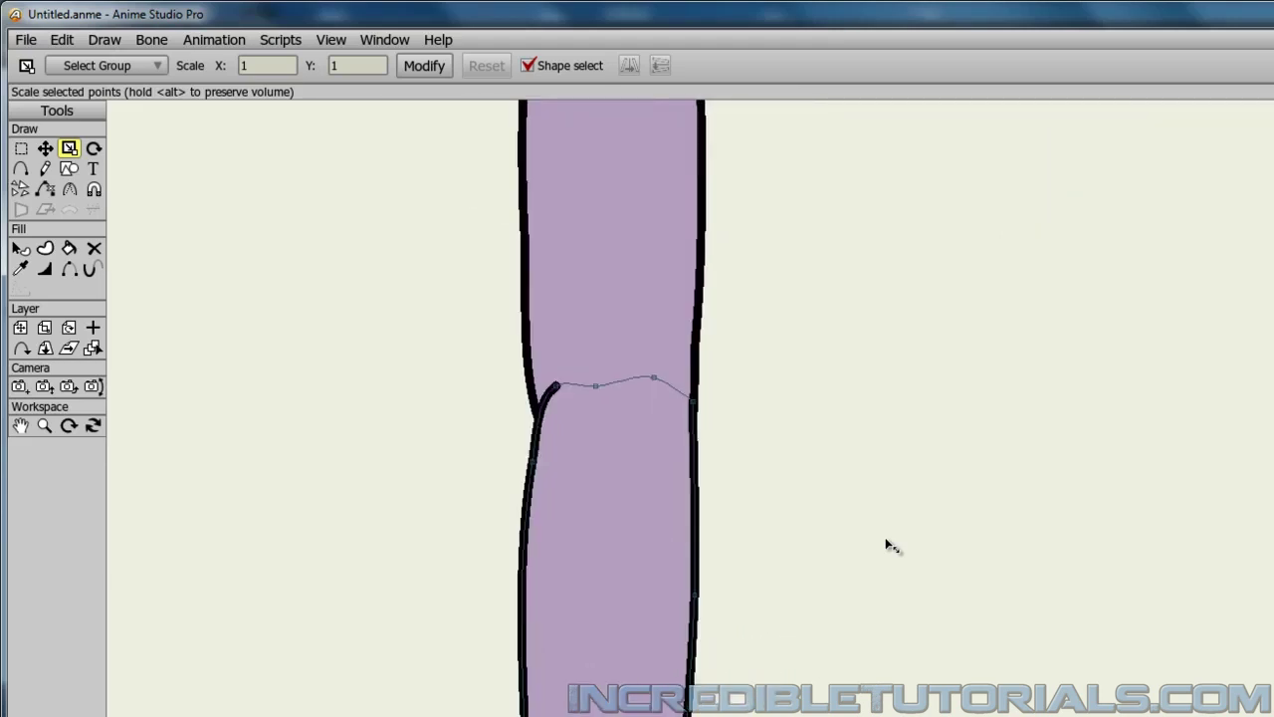
pyautogui.scroll(-3, 889, 546)
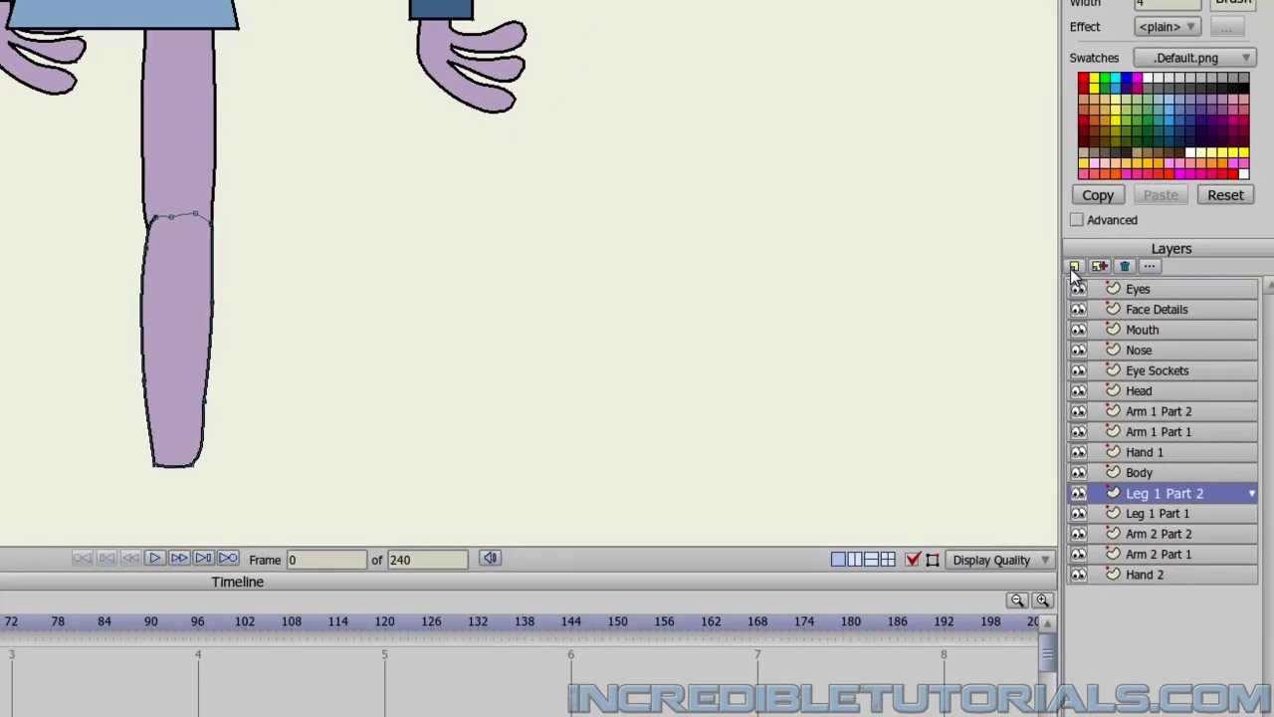
# Create a vector layer named Boot 1 directly above Leg 1 Part 2
pyautogui.click(1073, 266)
pyautogui.click(1081, 287)
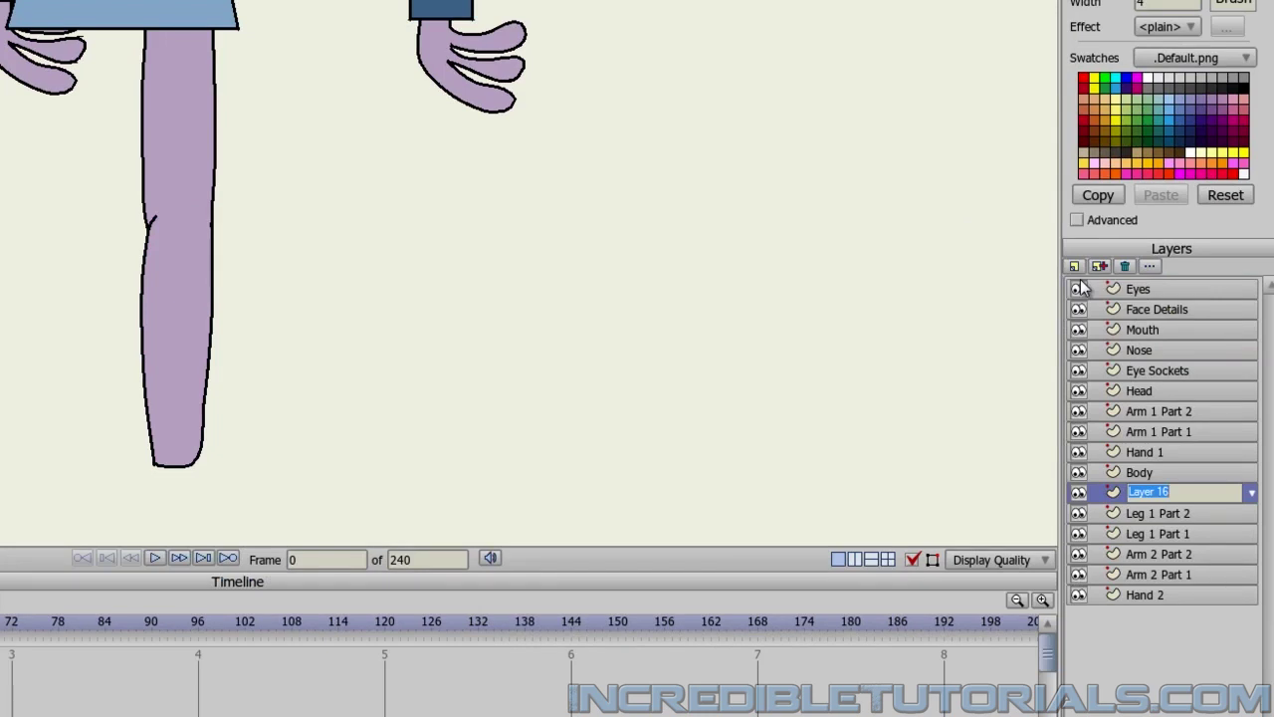
pyautogui.write('Boot')
pyautogui.press('Return')
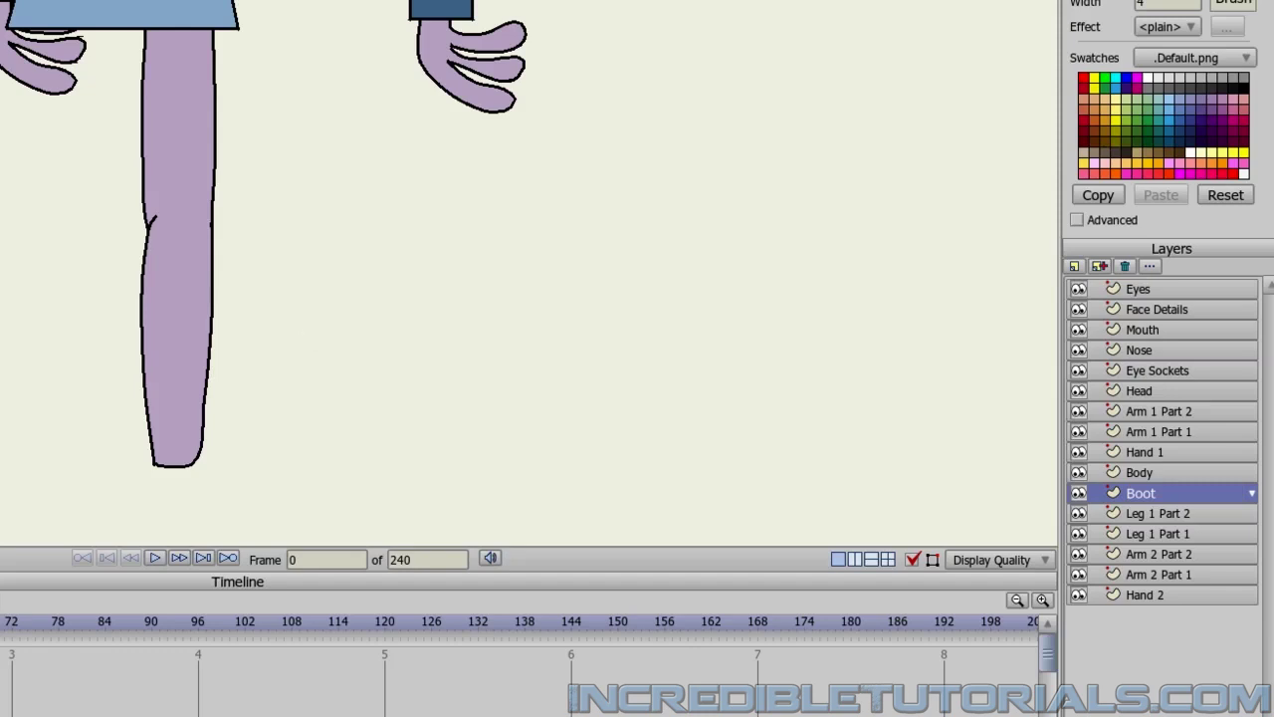
pyautogui.doubleClick(1181, 491)
pyautogui.click(276, 86)
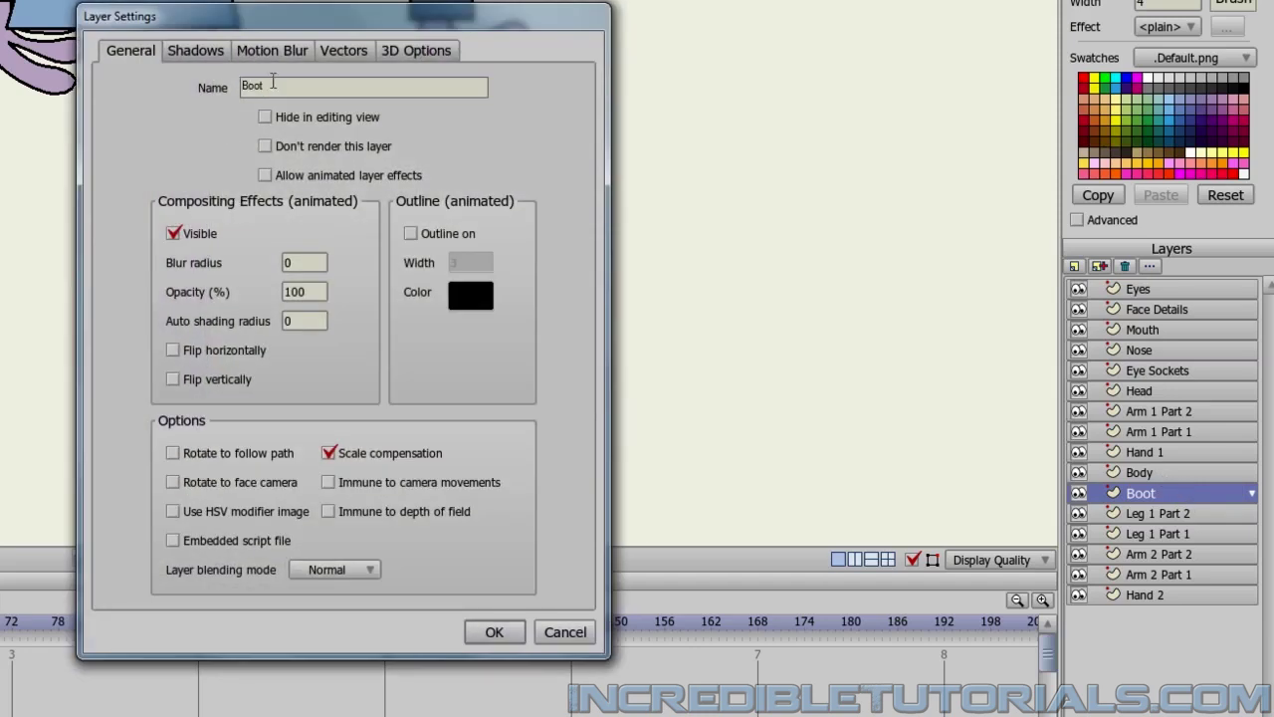
pyautogui.write('1')
pyautogui.click(503, 634)
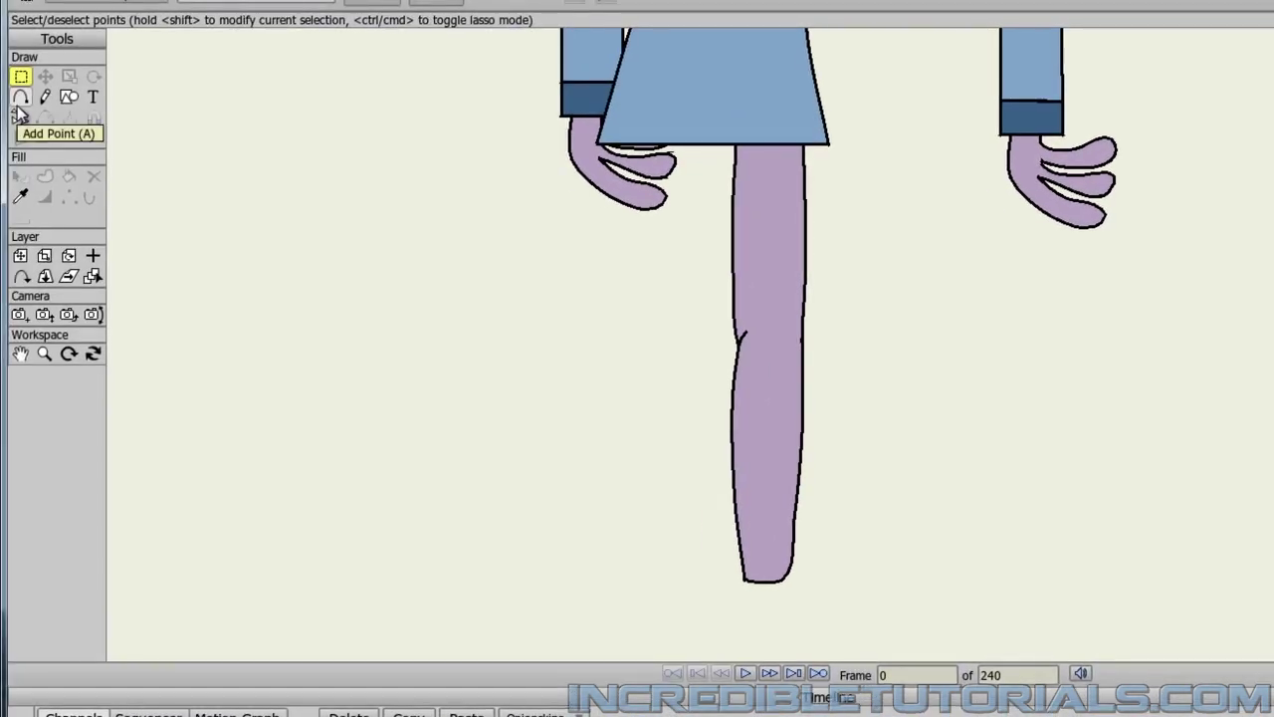
# Activate the Add Point tool and set the fill colour to yellow, F8F134
pyautogui.click(19, 107)
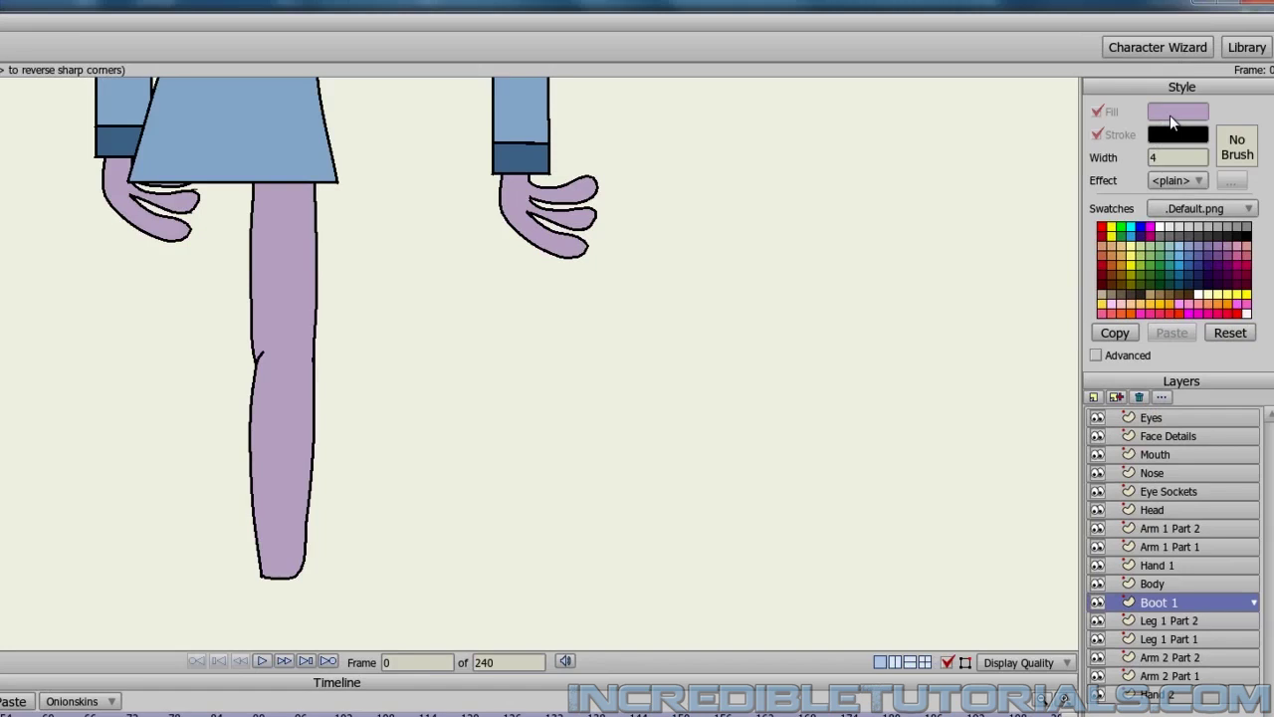
pyautogui.click(1169, 115)
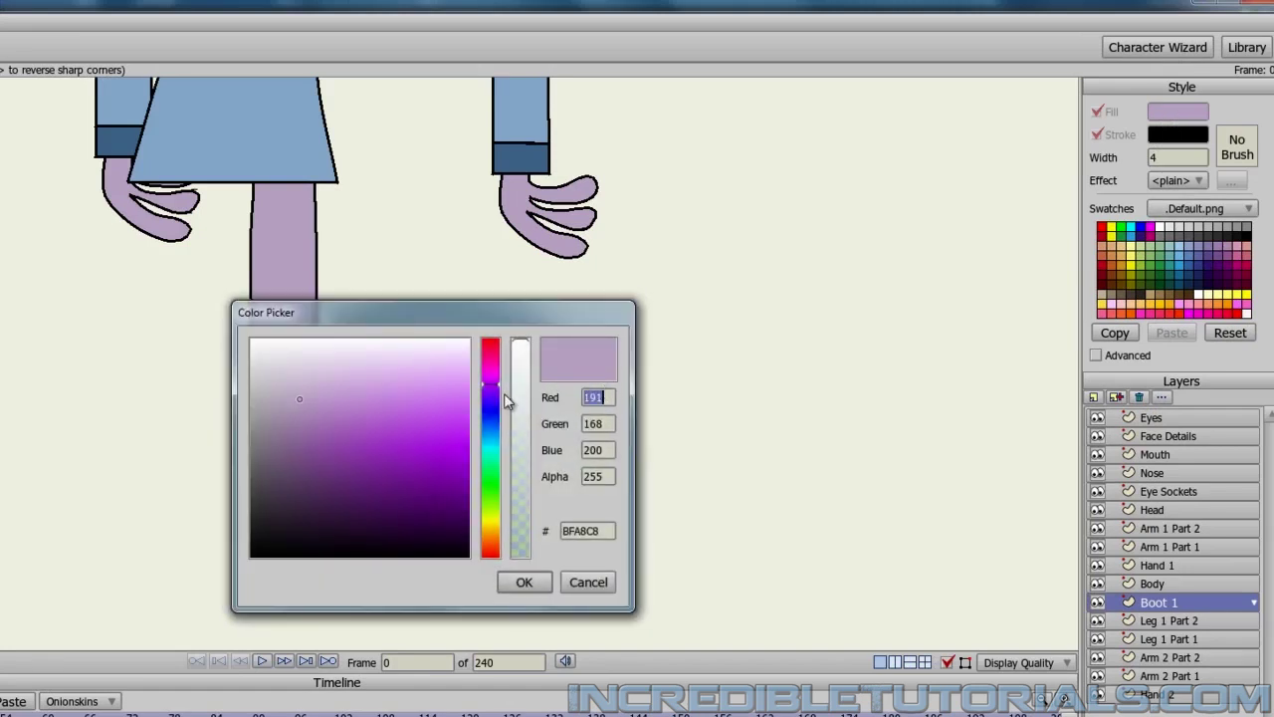
pyautogui.click(498, 520)
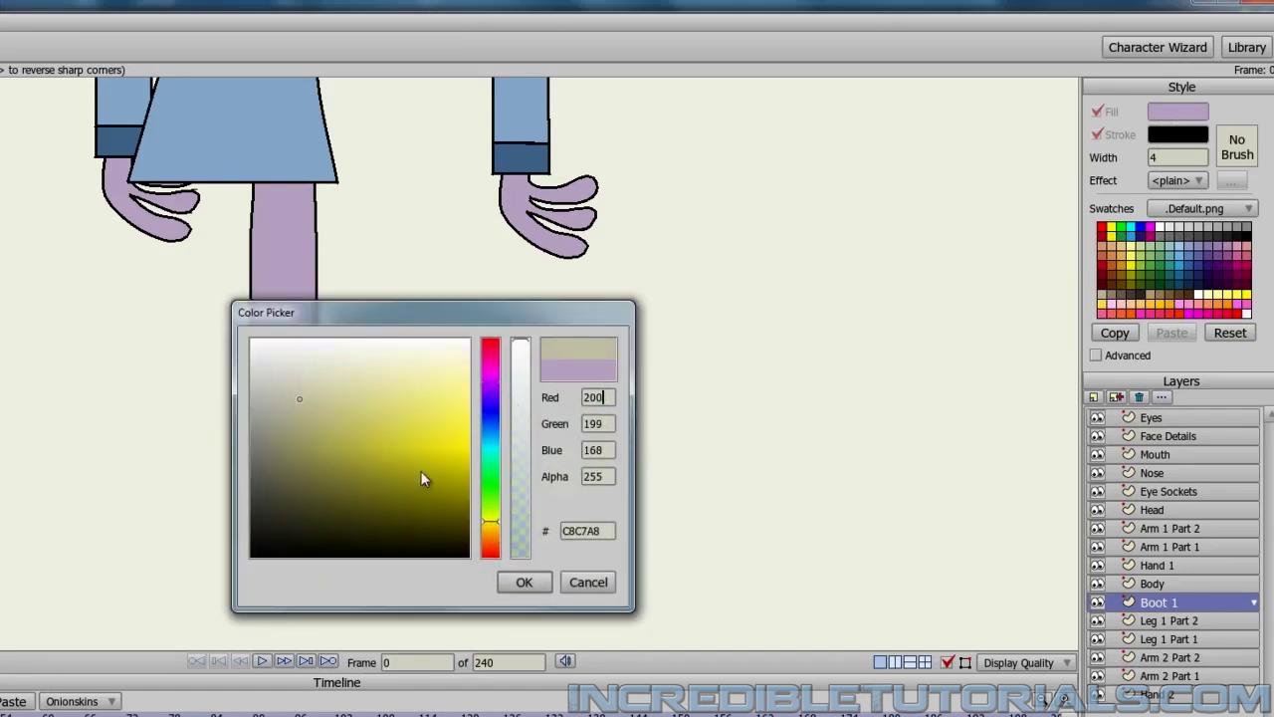
pyautogui.click(447, 423)
pyautogui.moveTo(446, 421)
pyautogui.mouseDown()
pyautogui.moveTo(435, 420)
pyautogui.moveTo(455, 428)
pyautogui.mouseUp()
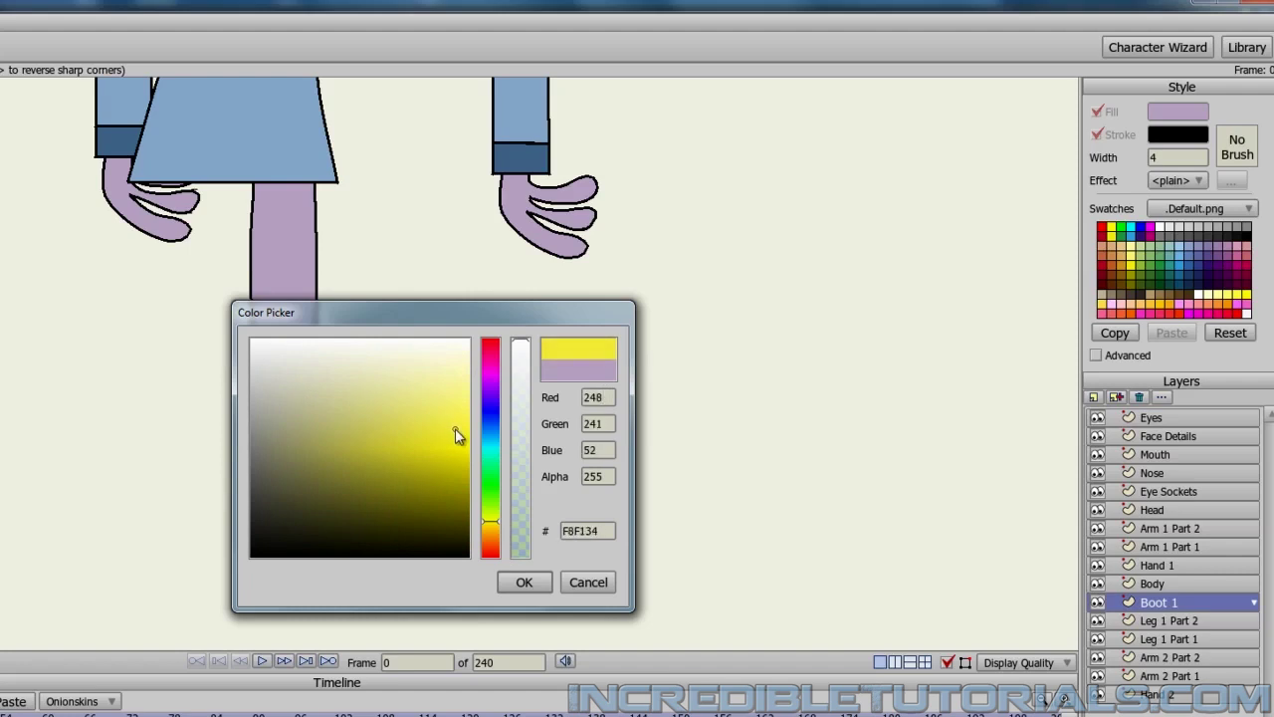
pyautogui.click(528, 583)
# Draw the boot's straight top edge across the lower leg and its back edge curving down to the heel
pyautogui.moveTo(452, 541); pyautogui.dragTo(515, 347)
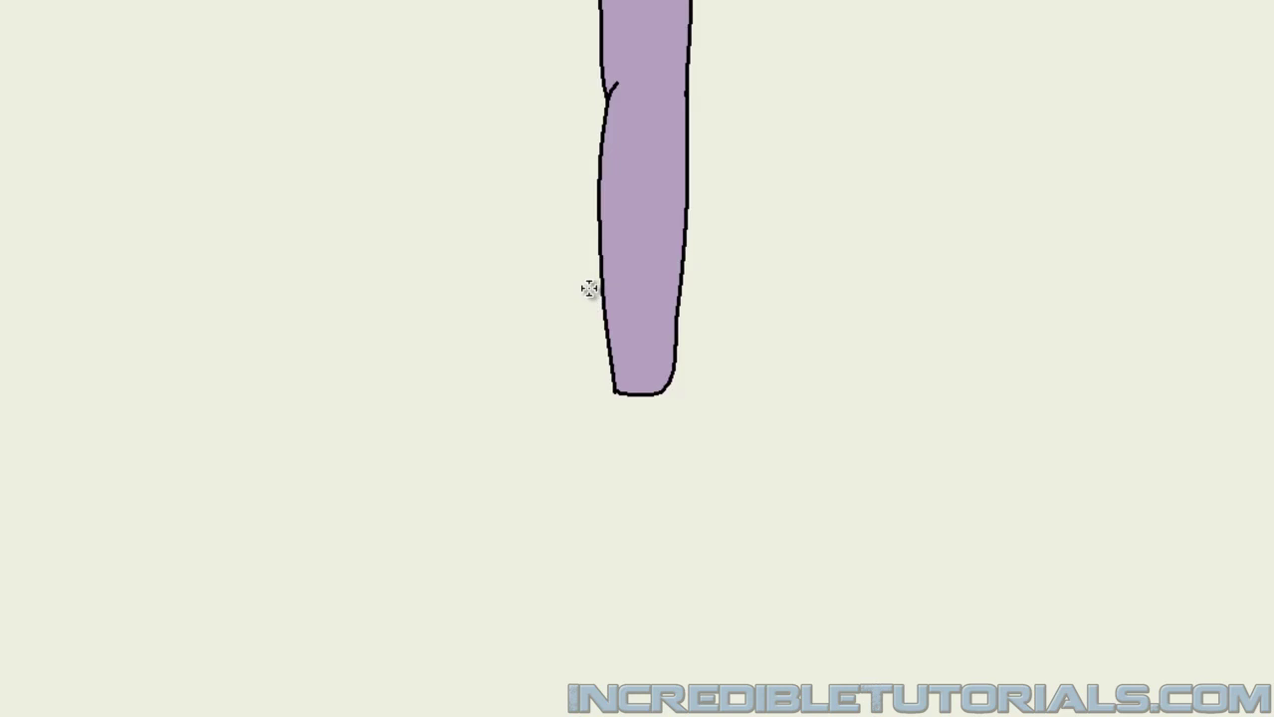
pyautogui.moveTo(586, 287); pyautogui.dragTo(708, 287)
pyautogui.click(705, 287)
pyautogui.click(693, 326)
pyautogui.click(686, 378)
pyautogui.click(693, 453)
pyautogui.click(724, 483)
pyautogui.click(726, 509)
# Draw the boot's front edge from the top cuff, curving inward down the shaft to the instep
pyautogui.click(585, 288)
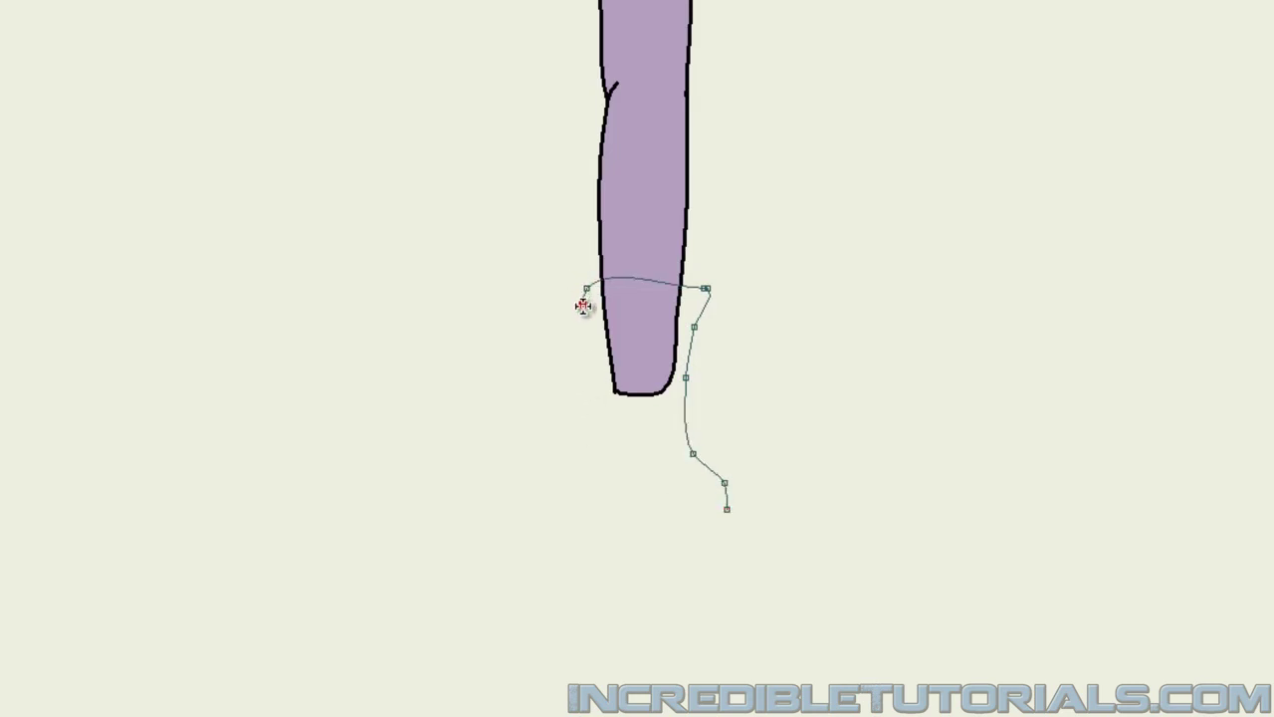
pyautogui.click(583, 288)
pyautogui.click(574, 312)
pyautogui.click(596, 361)
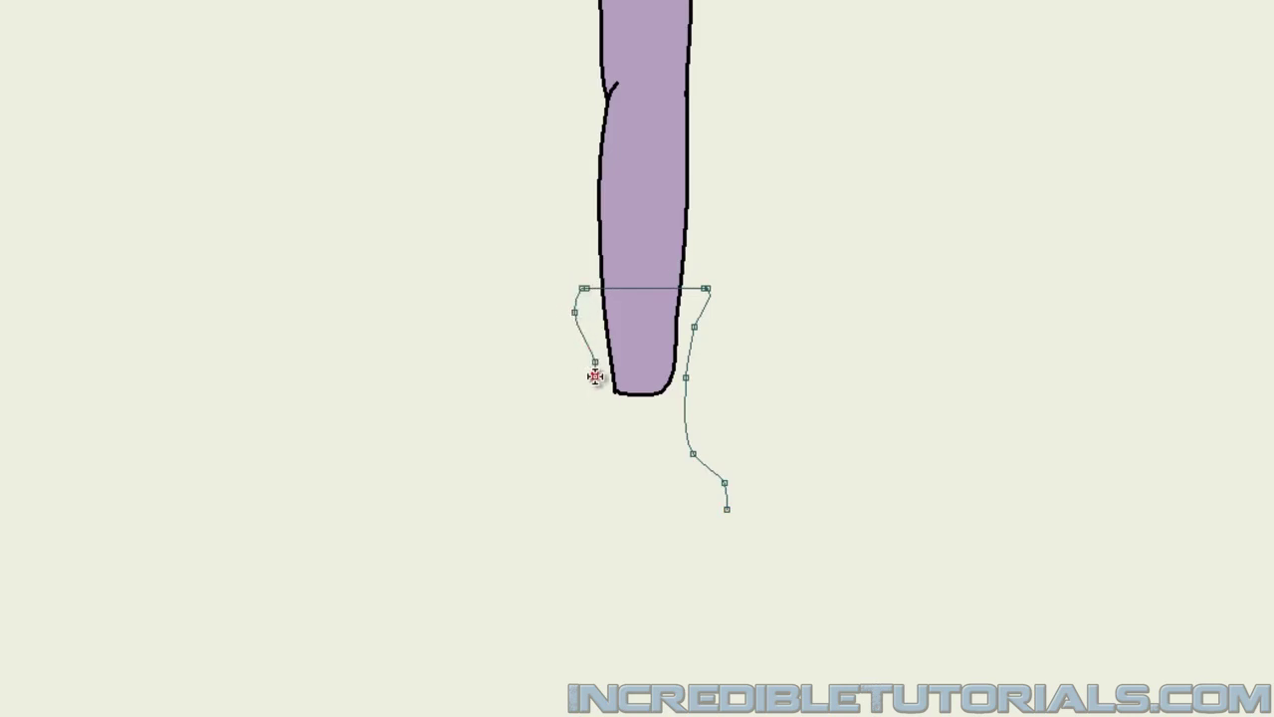
pyautogui.click(599, 442)
pyautogui.click(593, 456)
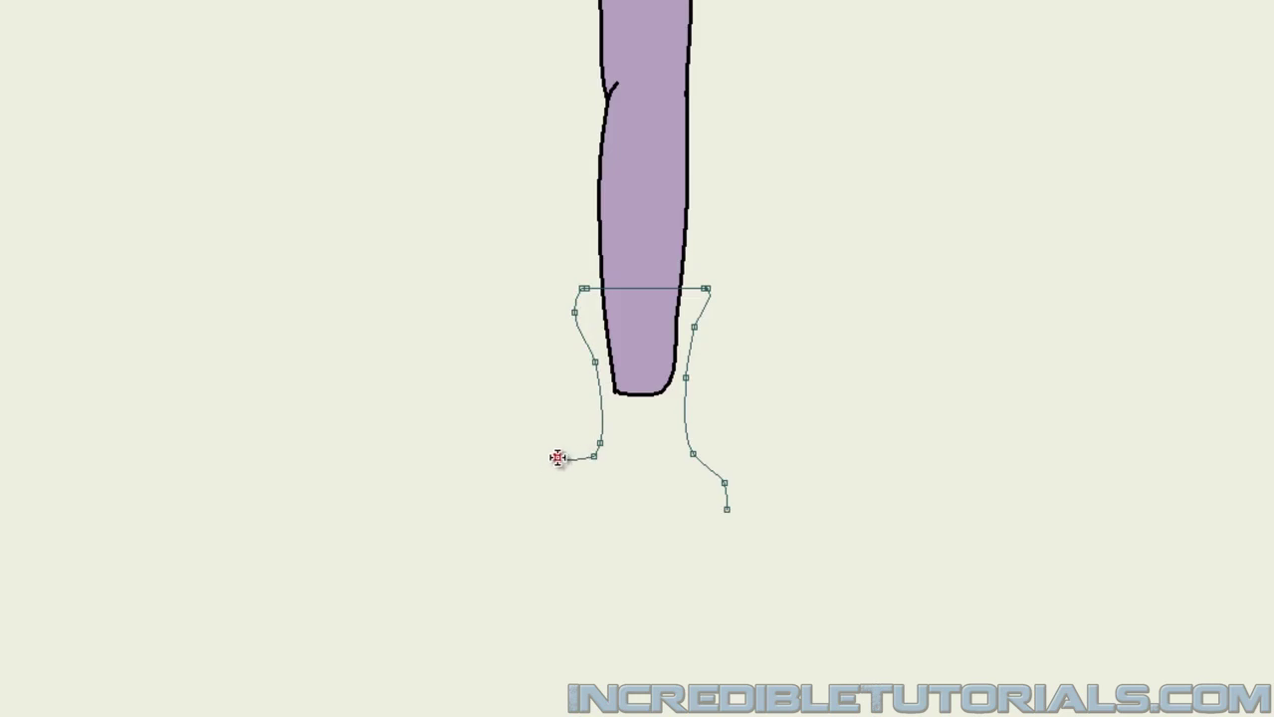
# Complete the closed boot outline with a rounded toe and a flat sole running back to the heel
pyautogui.click(550, 460)
pyautogui.click(451, 455)
pyautogui.click(421, 473)
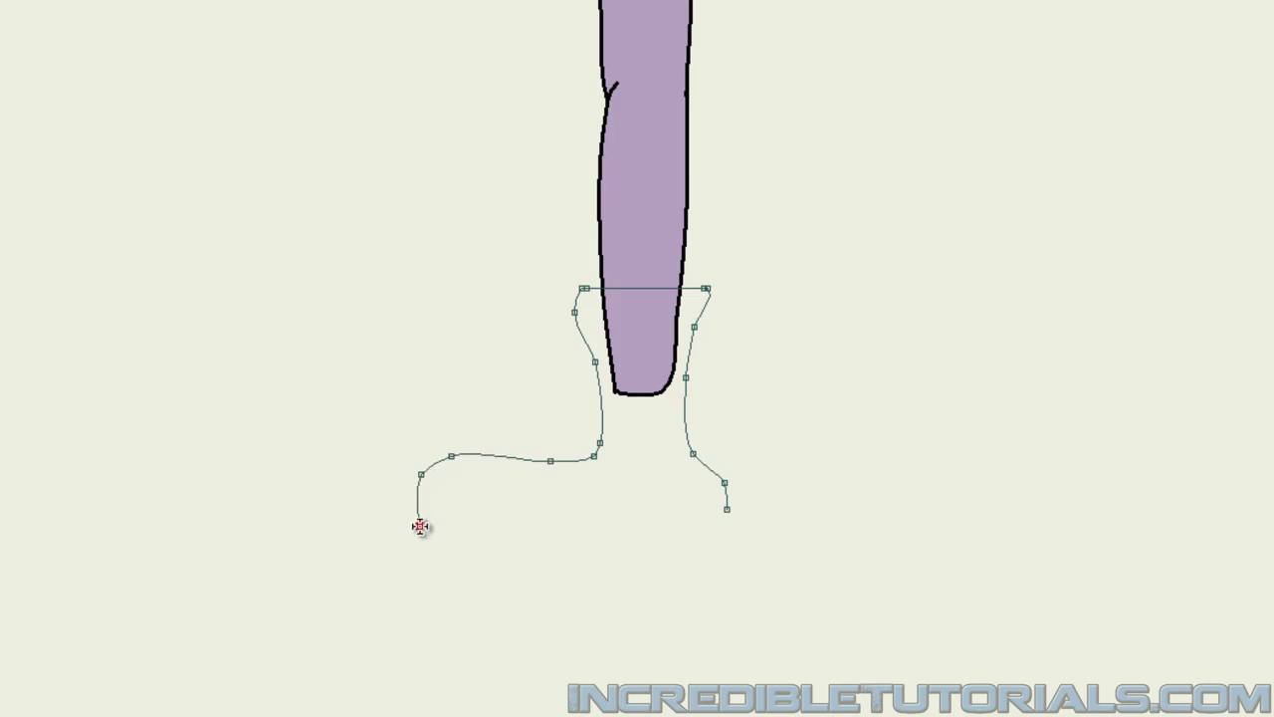
pyautogui.click(422, 532)
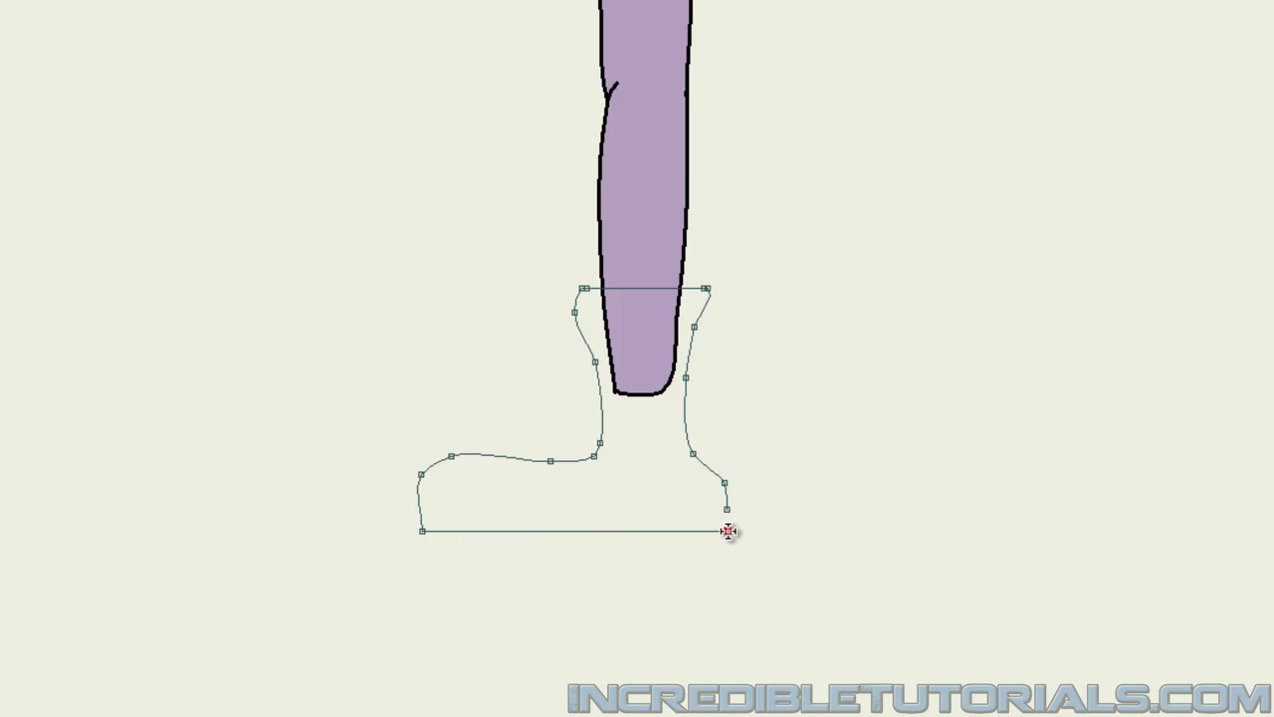
pyautogui.moveTo(727, 531); pyautogui.dragTo(728, 529)
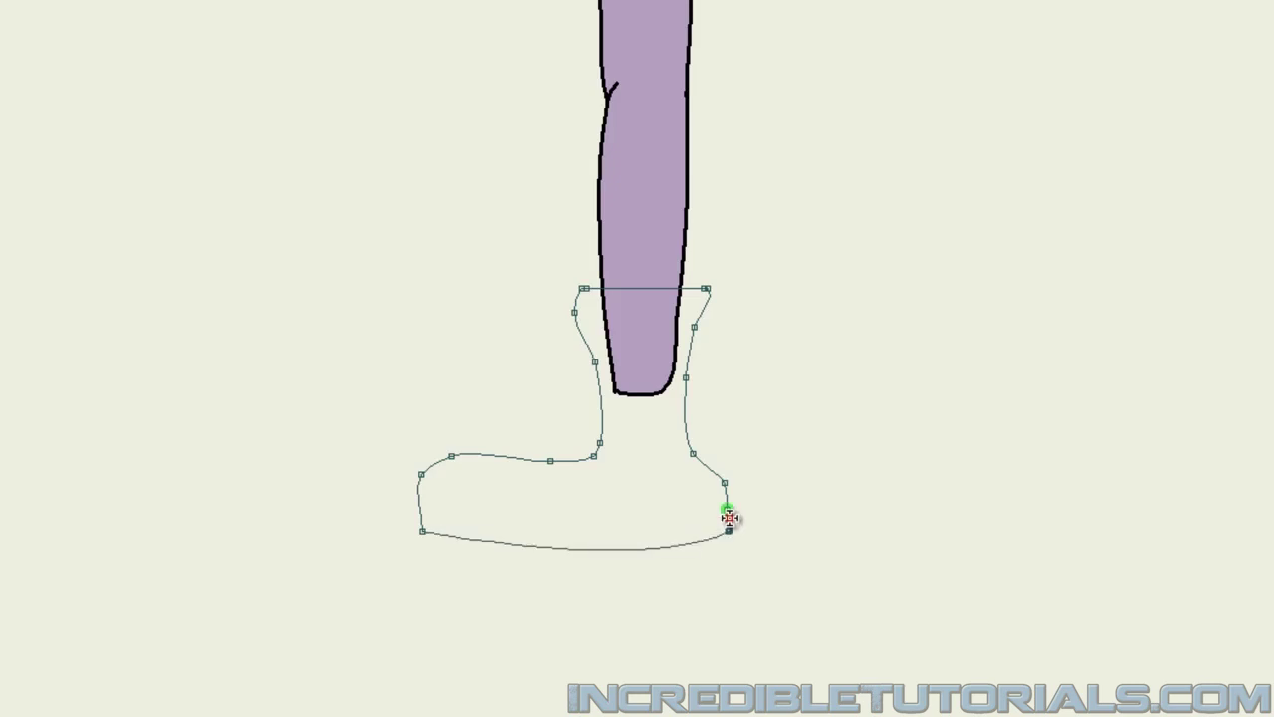
pyautogui.click(727, 510)
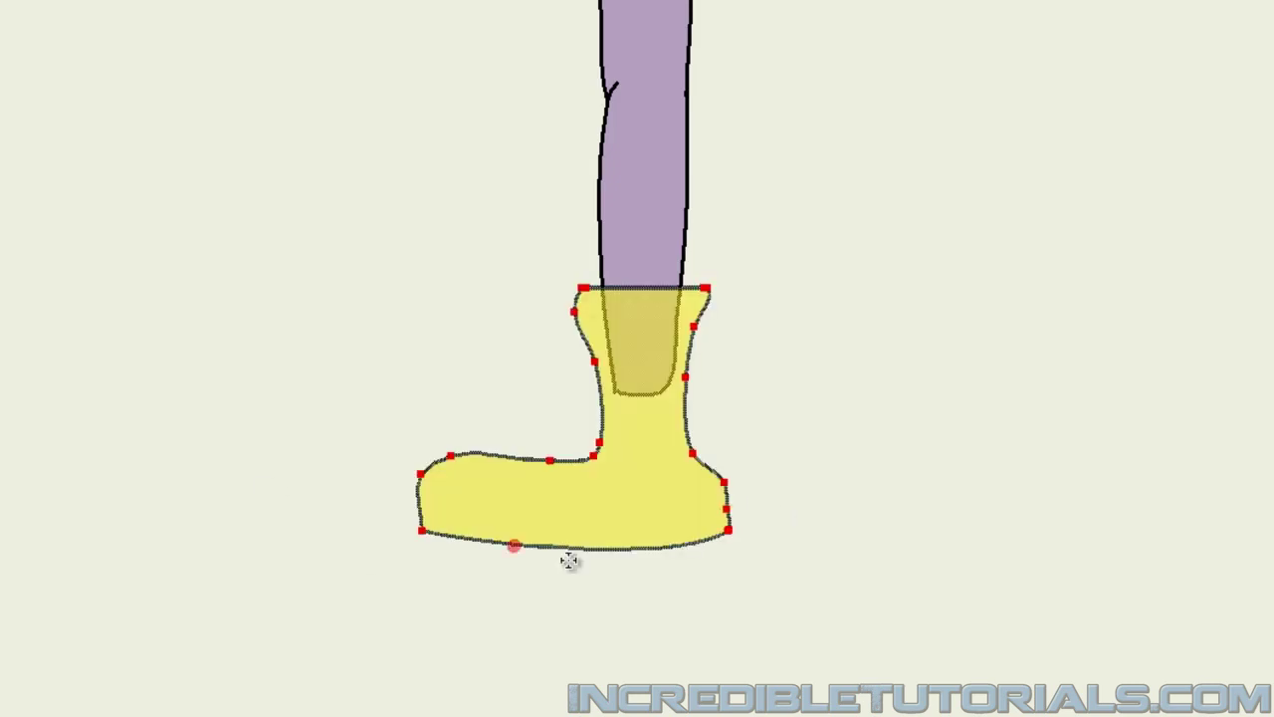
pyautogui.click(601, 550)
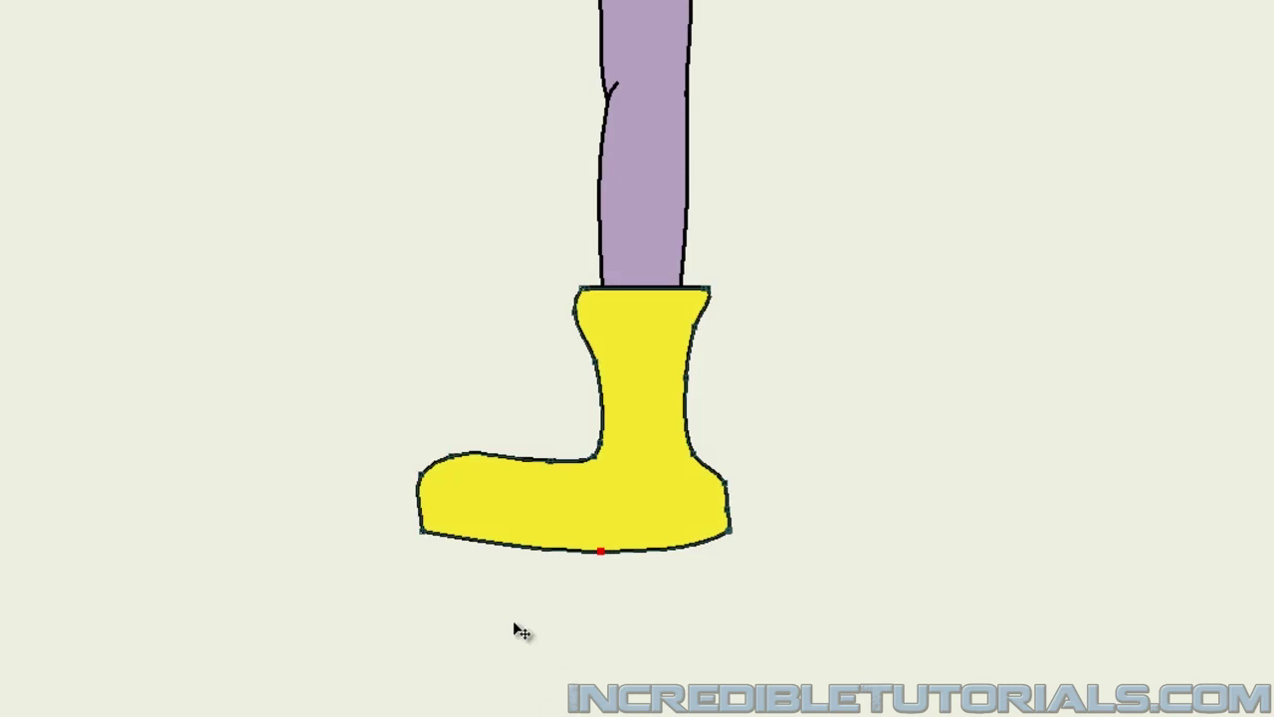
pyautogui.moveTo(606, 557); pyautogui.dragTo(714, 531)
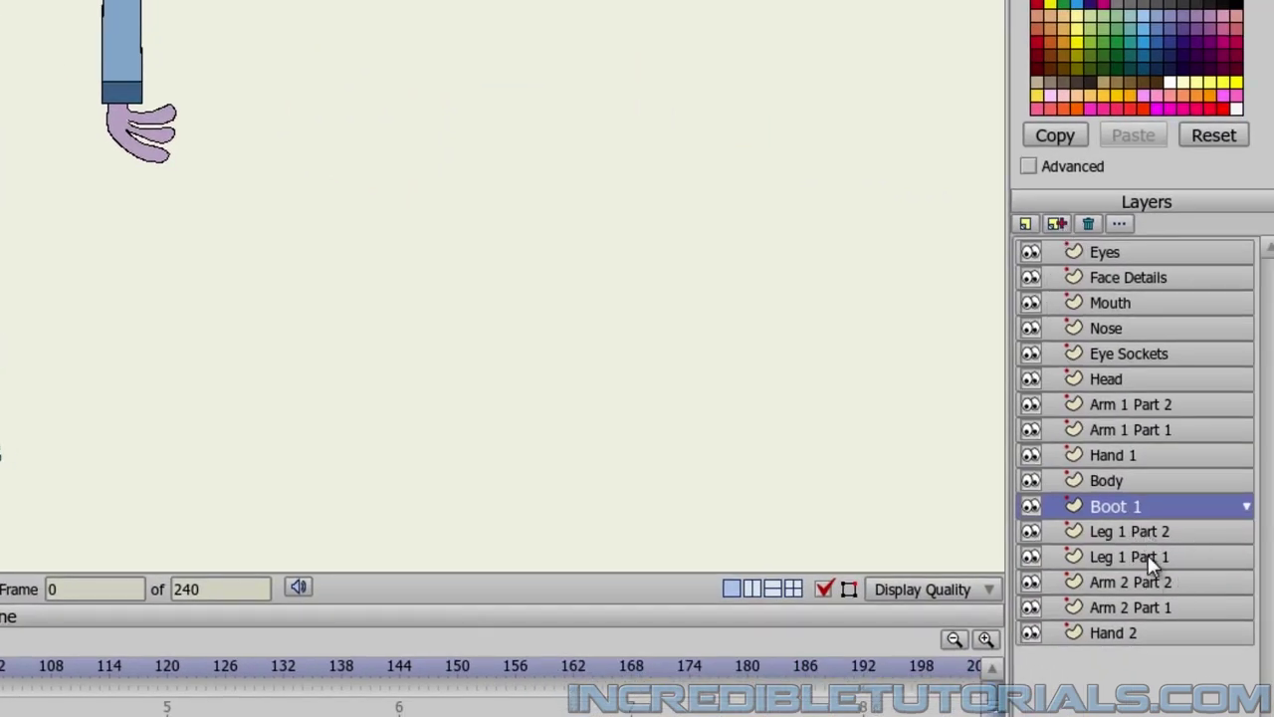
# Duplicate the Leg 1 Part 1 layer and name the copy Leg 2 Part 1
pyautogui.click(1145, 559)
pyautogui.click(1057, 224)
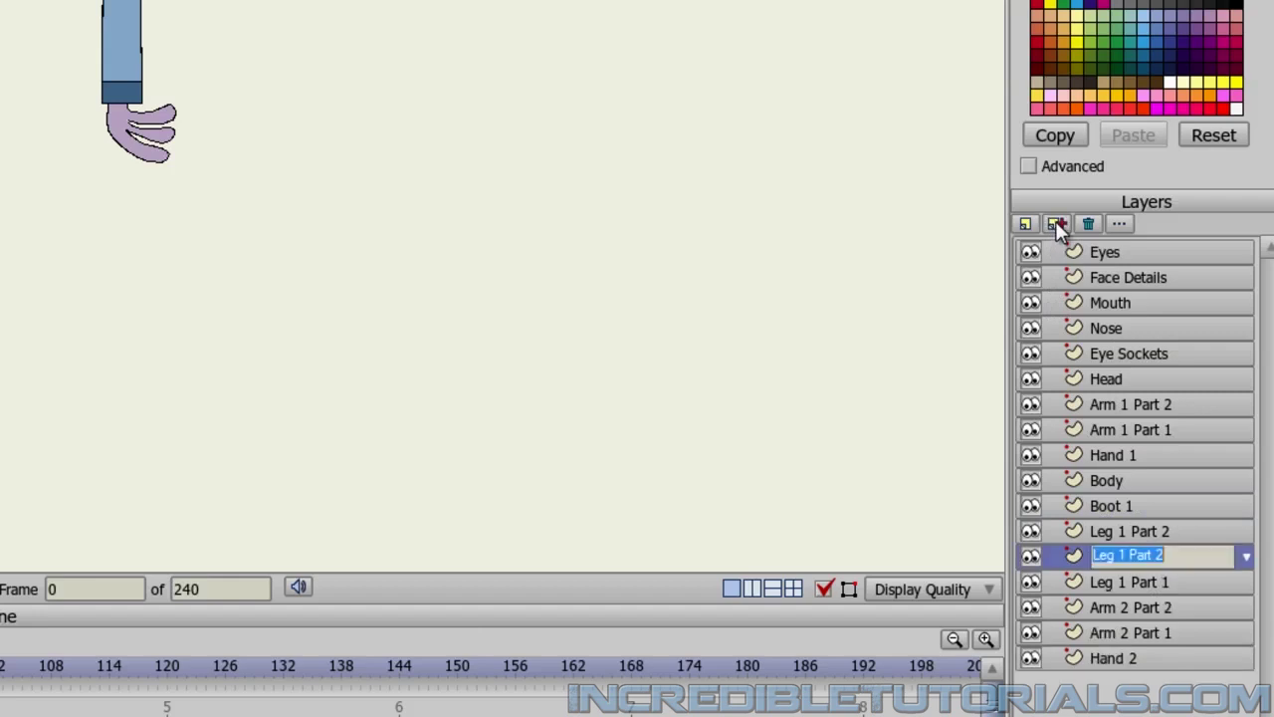
pyautogui.click(1122, 554)
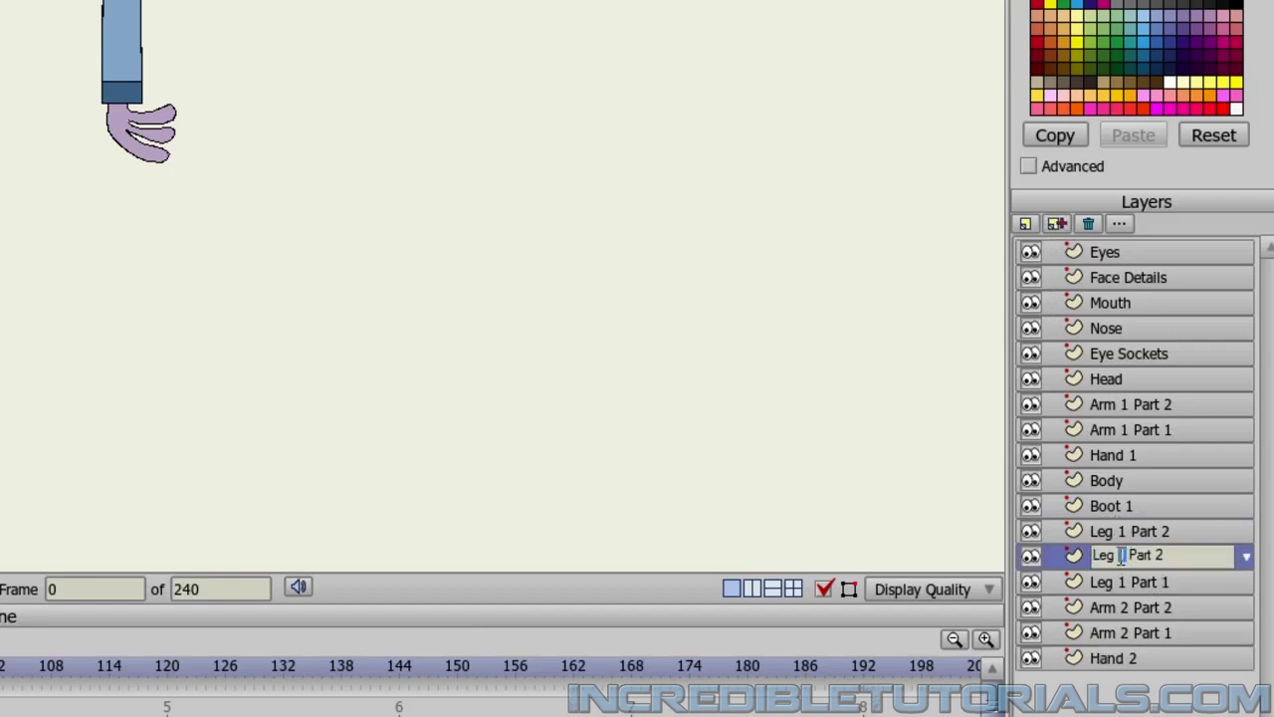
pyautogui.write('2')
pyautogui.doubleClick(1160, 555)
pyautogui.write('1')
# Duplicate the Leg 1 Part 2 layer and name the copy Leg 2 Part 2
pyautogui.click(1149, 541)
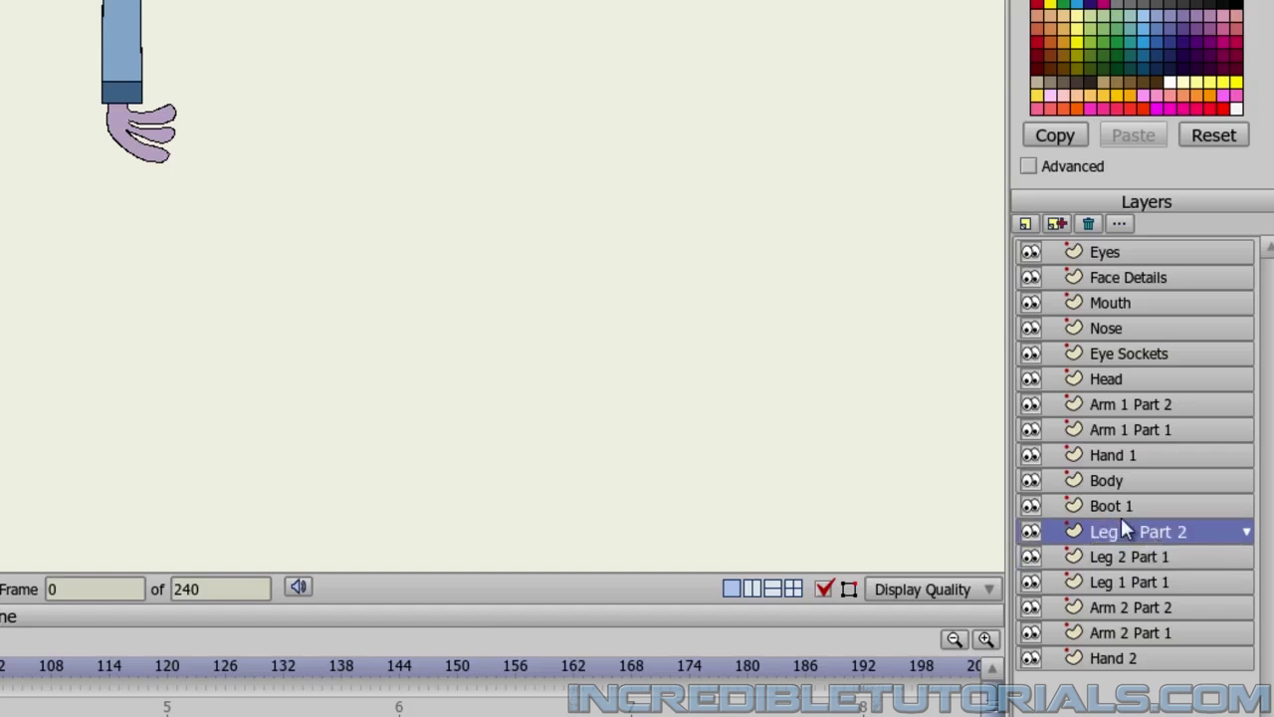
pyautogui.click(1057, 223)
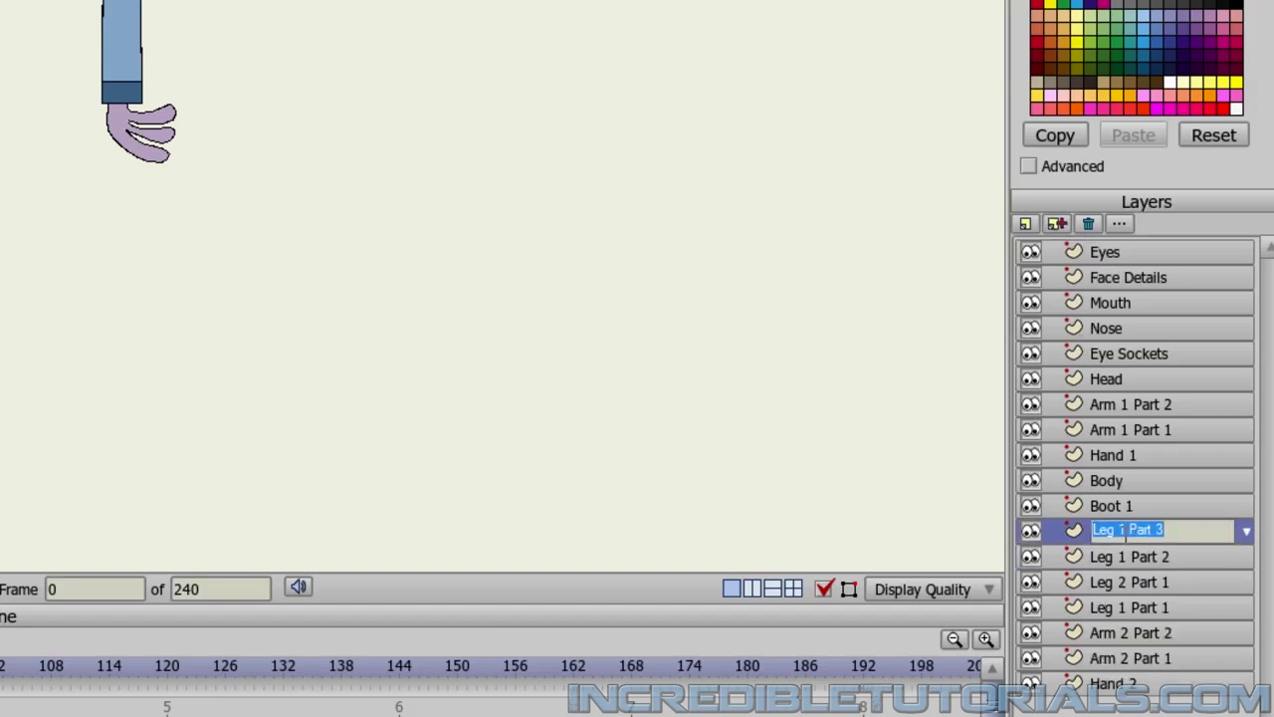
pyautogui.doubleClick(1160, 529)
pyautogui.write('3')
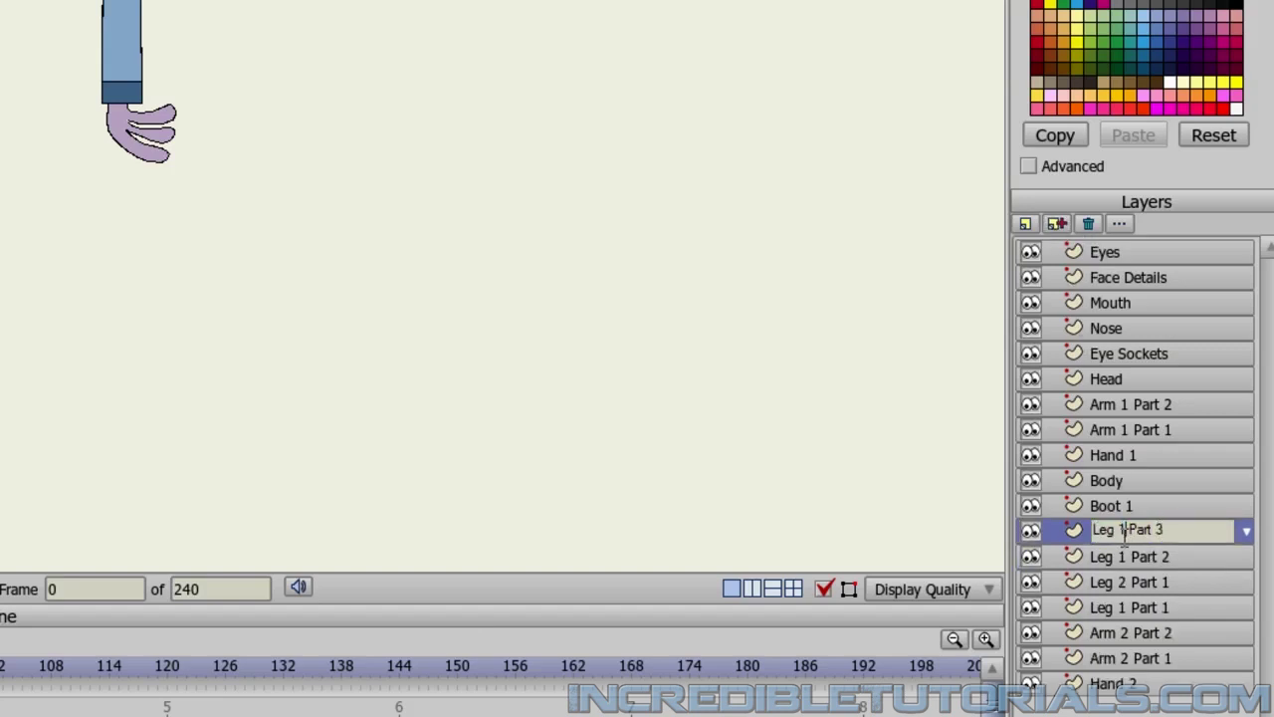
pyautogui.doubleClick(1121, 531)
pyautogui.write('2')
pyautogui.doubleClick(1159, 529)
pyautogui.write('2')
# Duplicate Boot 1 as Boot 2 and reorder the layers so Boot 2, Leg 2 Part 2 and Leg 2 Part 1 sit directly above Boot 1
pyautogui.click(1125, 514)
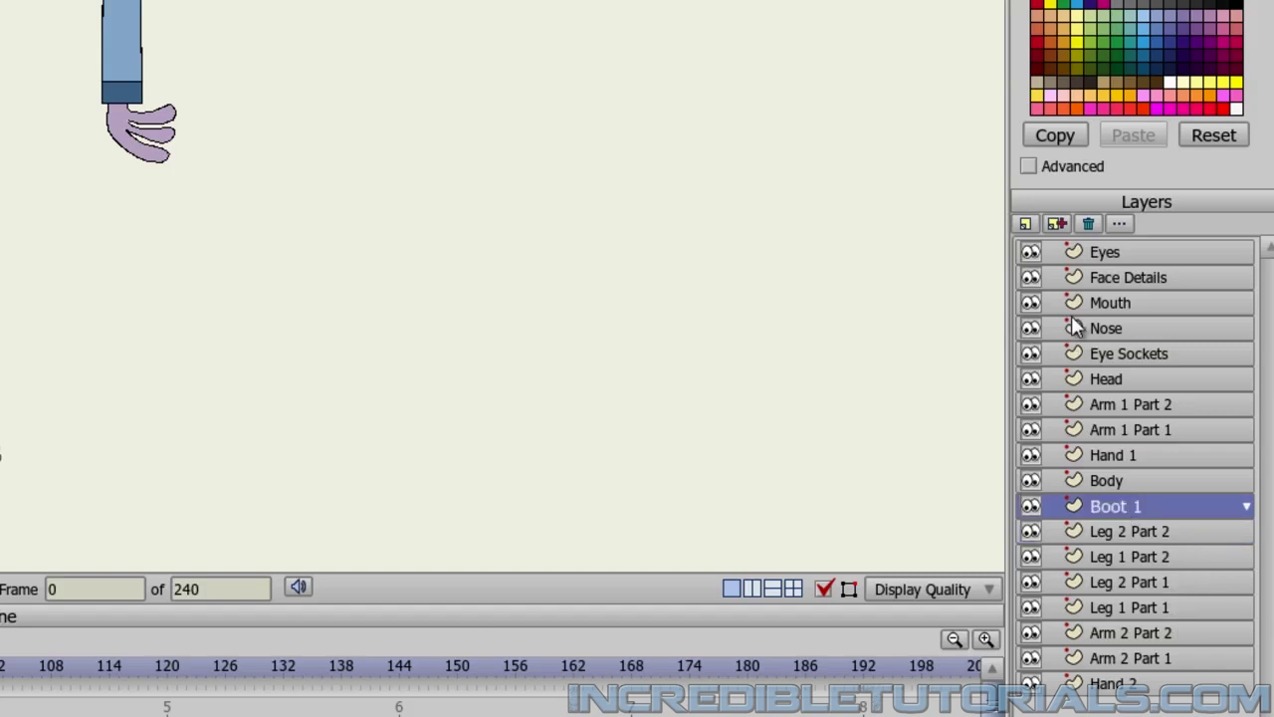
pyautogui.click(1056, 225)
pyautogui.click(1144, 556)
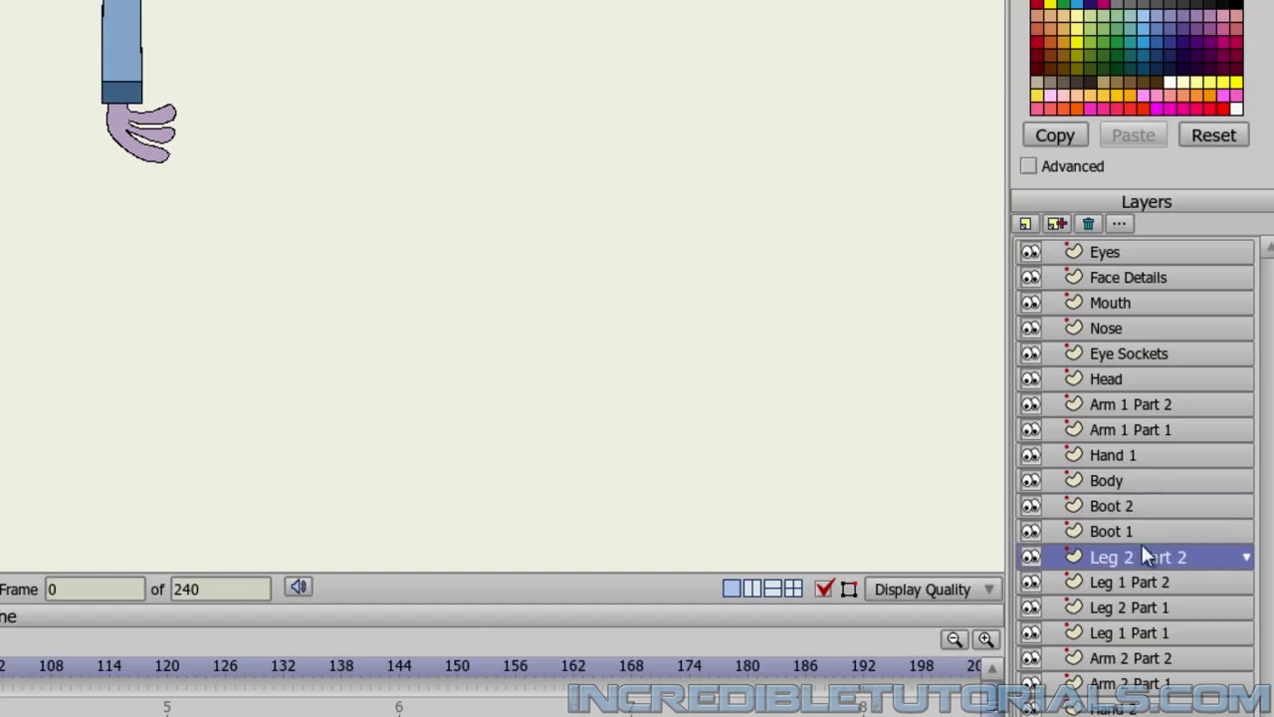
pyautogui.moveTo(1121, 504); pyautogui.dragTo(1159, 564)
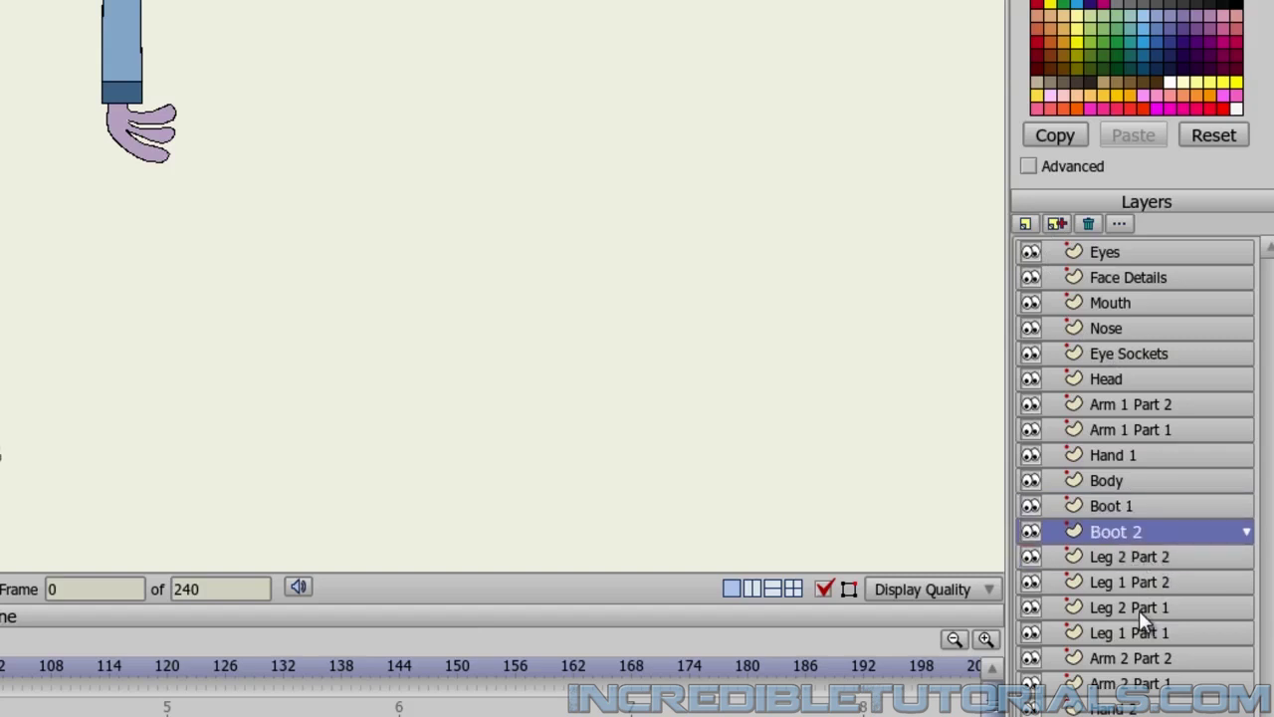
pyautogui.moveTo(1139, 611)
pyautogui.mouseDown()
pyautogui.moveTo(1145, 542)
pyautogui.moveTo(1143, 599)
pyautogui.mouseUp()
pyautogui.moveTo(1126, 508); pyautogui.dragTo(1125, 582)
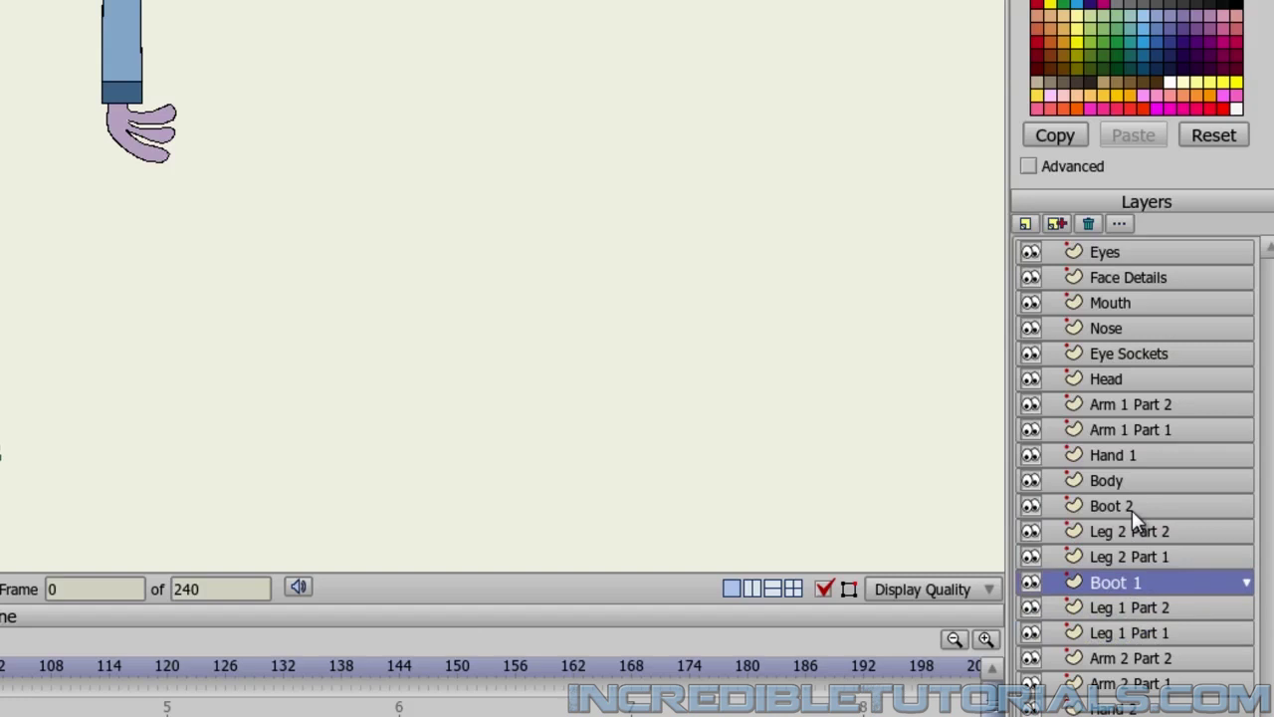
# Shift the Boot 2, Leg 2 Part 2 and Leg 2 Part 1 layers left of the first leg and stack them below Leg 1 Part 1
pyautogui.click(1132, 509)
pyautogui.keyDown('shift'); pyautogui.click(1140, 555); pyautogui.keyUp('shift')
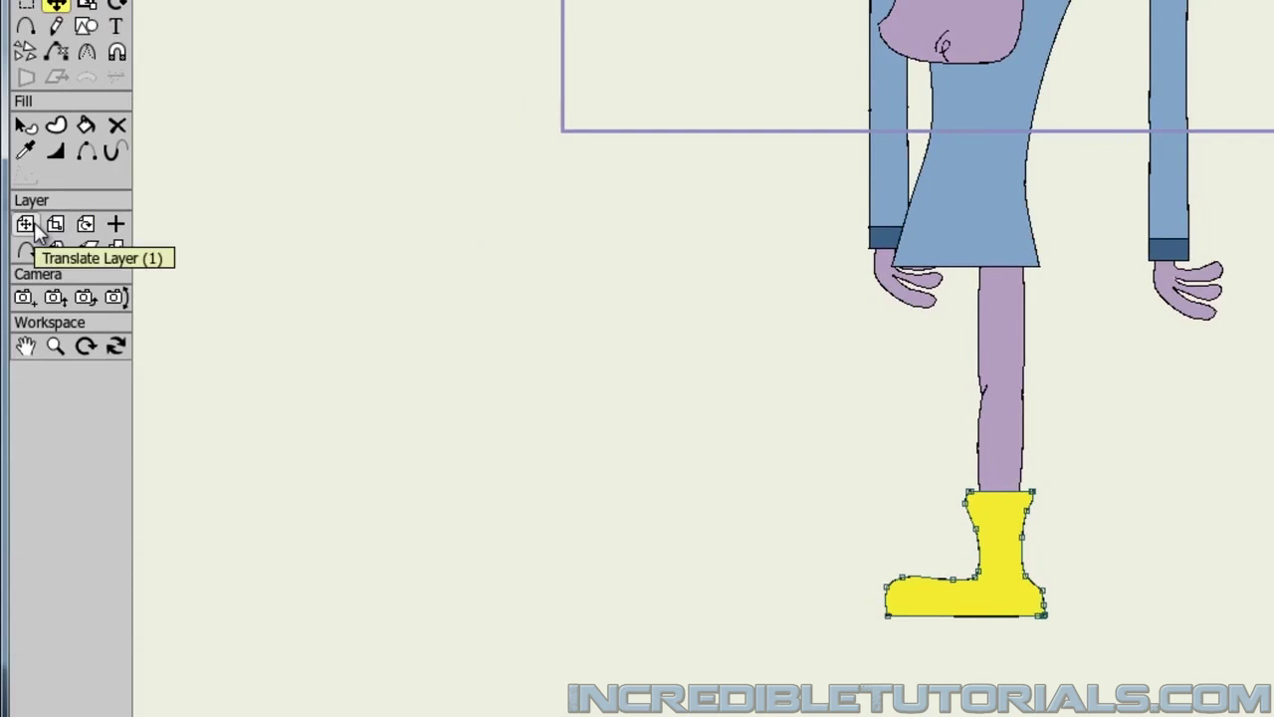
pyautogui.click(25, 224)
pyautogui.moveTo(1009, 413); pyautogui.dragTo(947, 403)
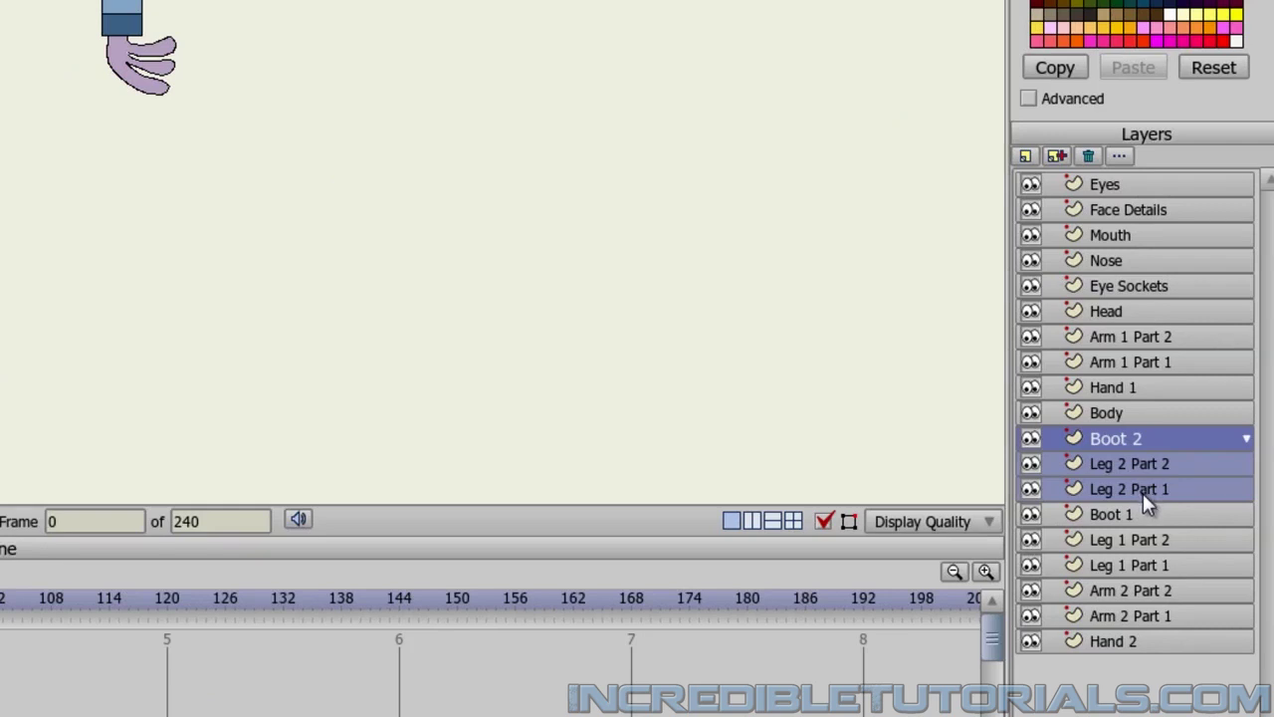
pyautogui.moveTo(1143, 492); pyautogui.dragTo(1150, 578)
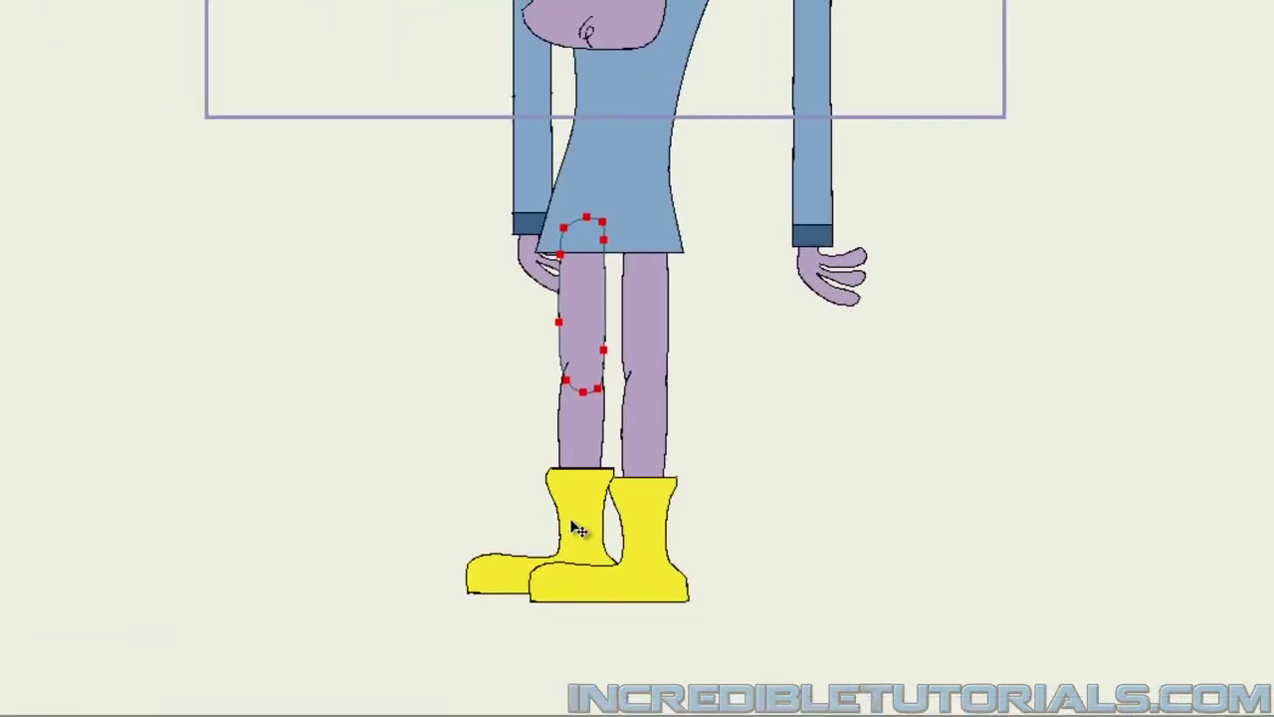
pyautogui.moveTo(601, 528); pyautogui.dragTo(608, 528)
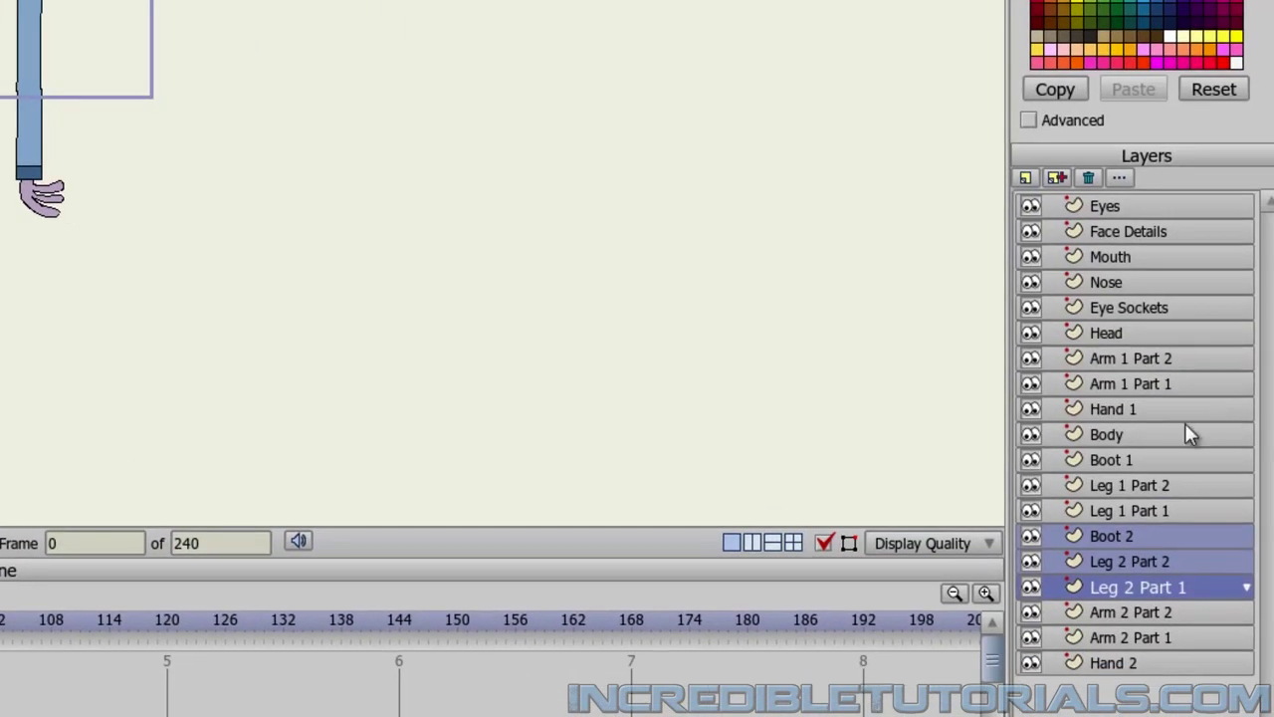
# Select the Body layer and hide the Eyes, Face Details, Mouth, Nose, Eye Sockets and Head layers
pyautogui.click(1273, 630)
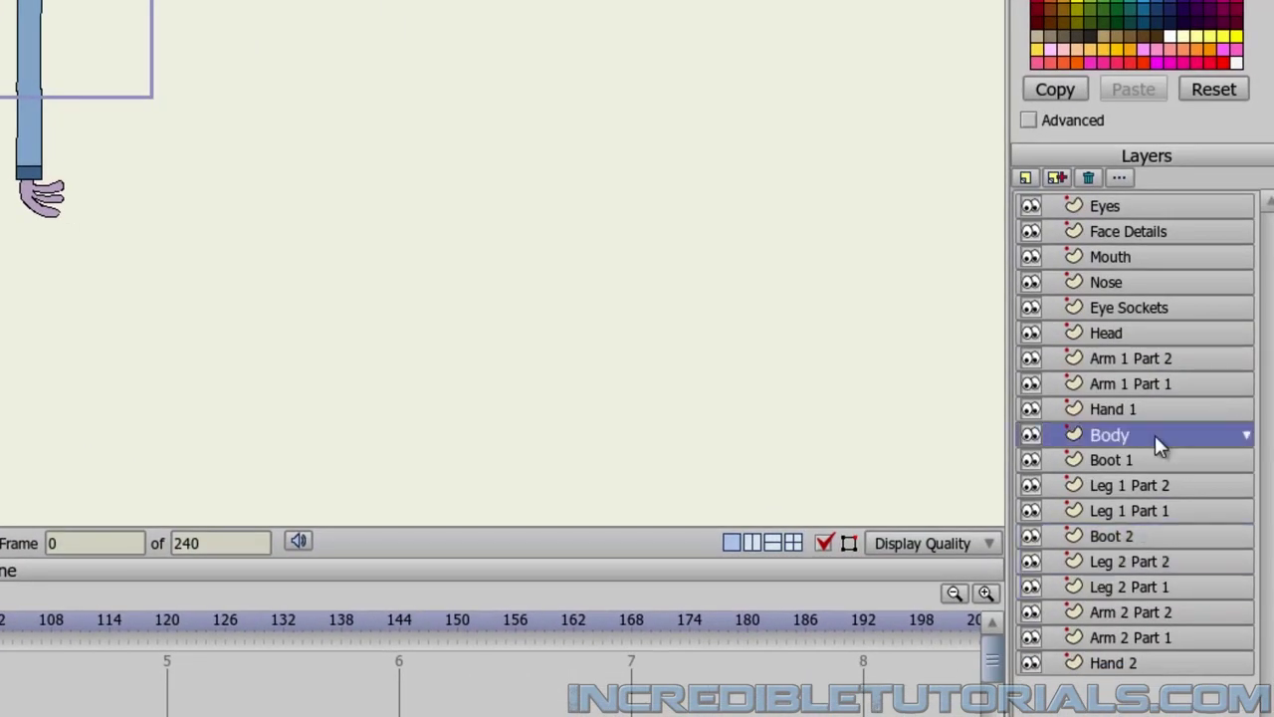
pyautogui.click(1030, 207)
pyautogui.click(1031, 232)
pyautogui.click(1029, 257)
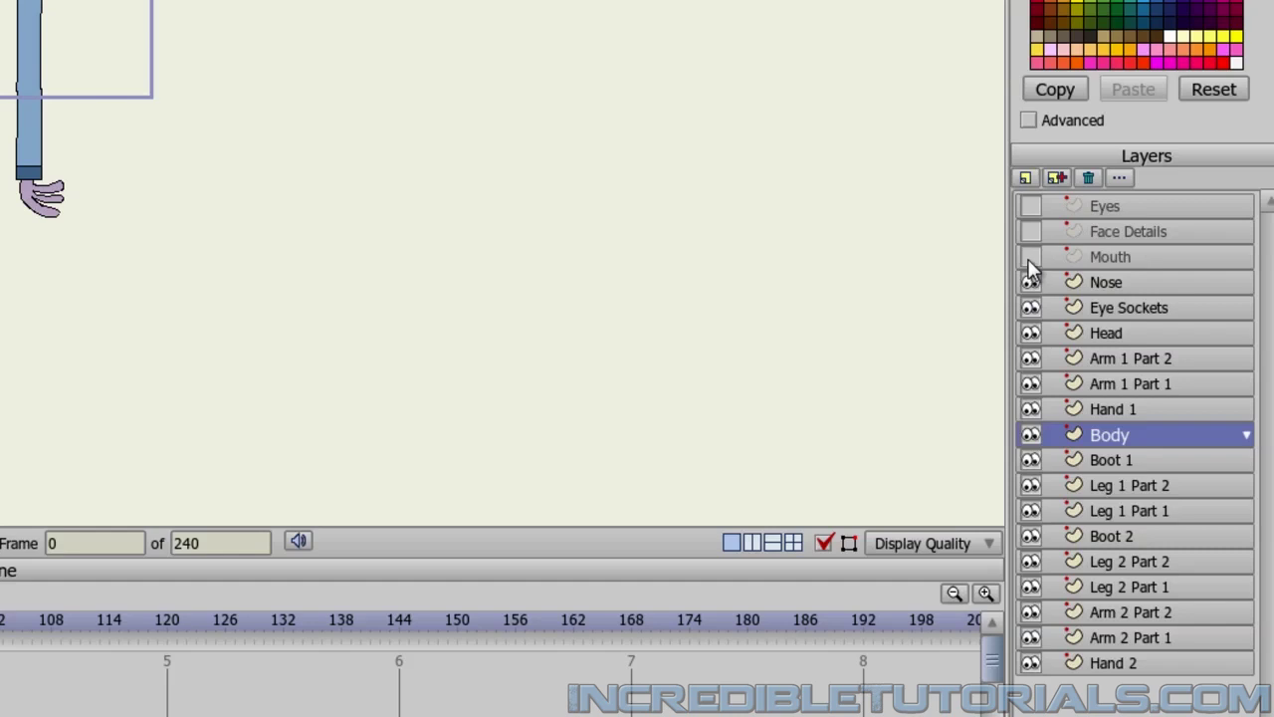
pyautogui.click(1031, 281)
pyautogui.click(1030, 308)
pyautogui.click(1030, 333)
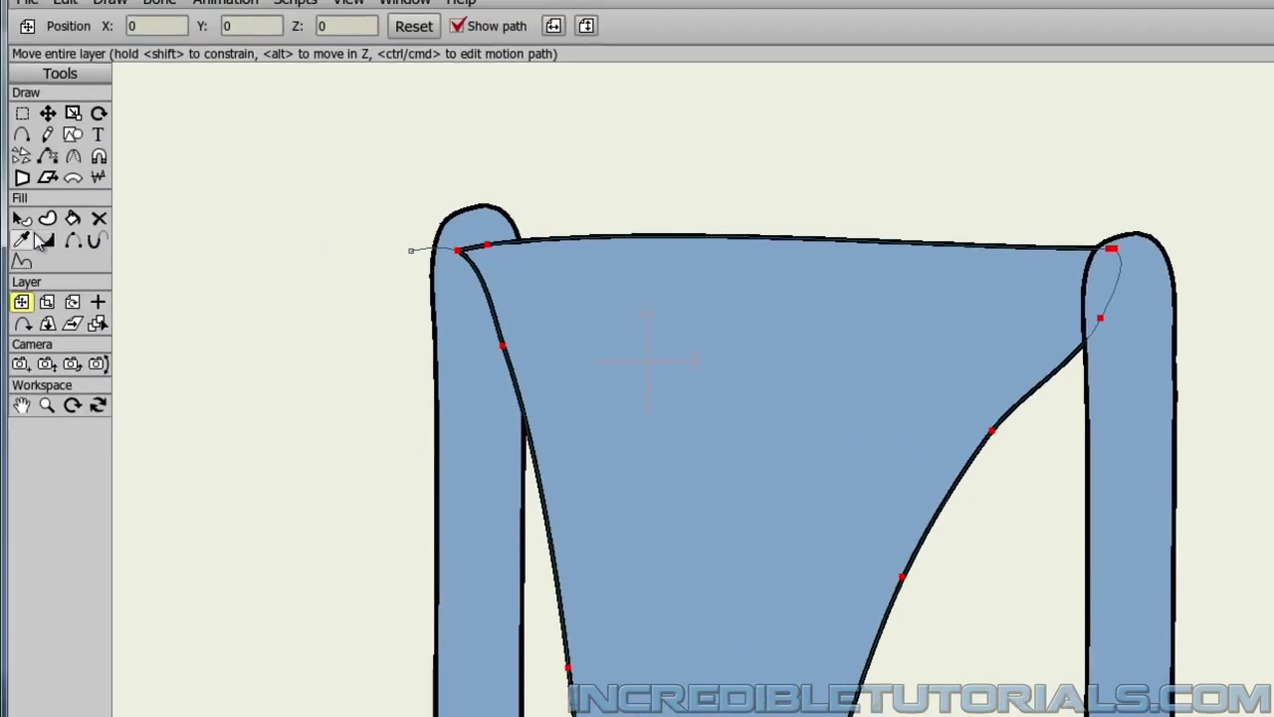
# With auto-fill off and sharp corners on, draw a V-shaped neckline with the Add Point tool, joined to the body's top edge
pyautogui.click(28, 240)
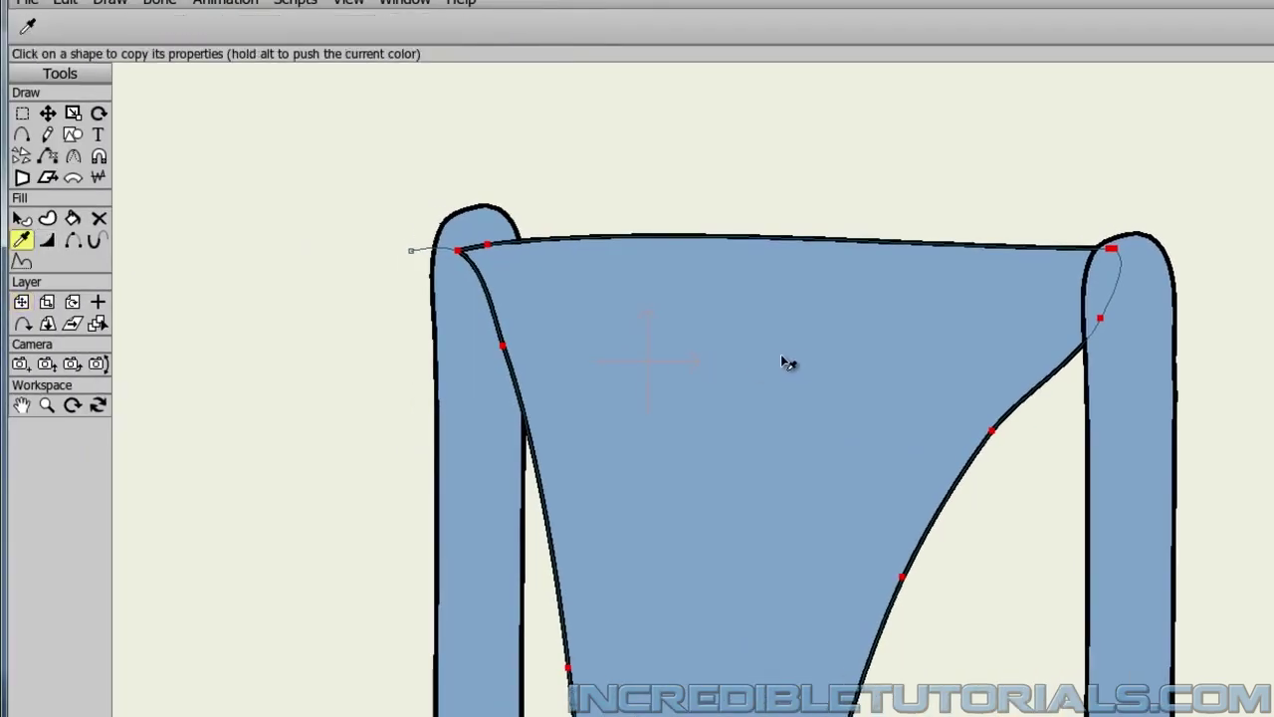
pyautogui.click(22, 134)
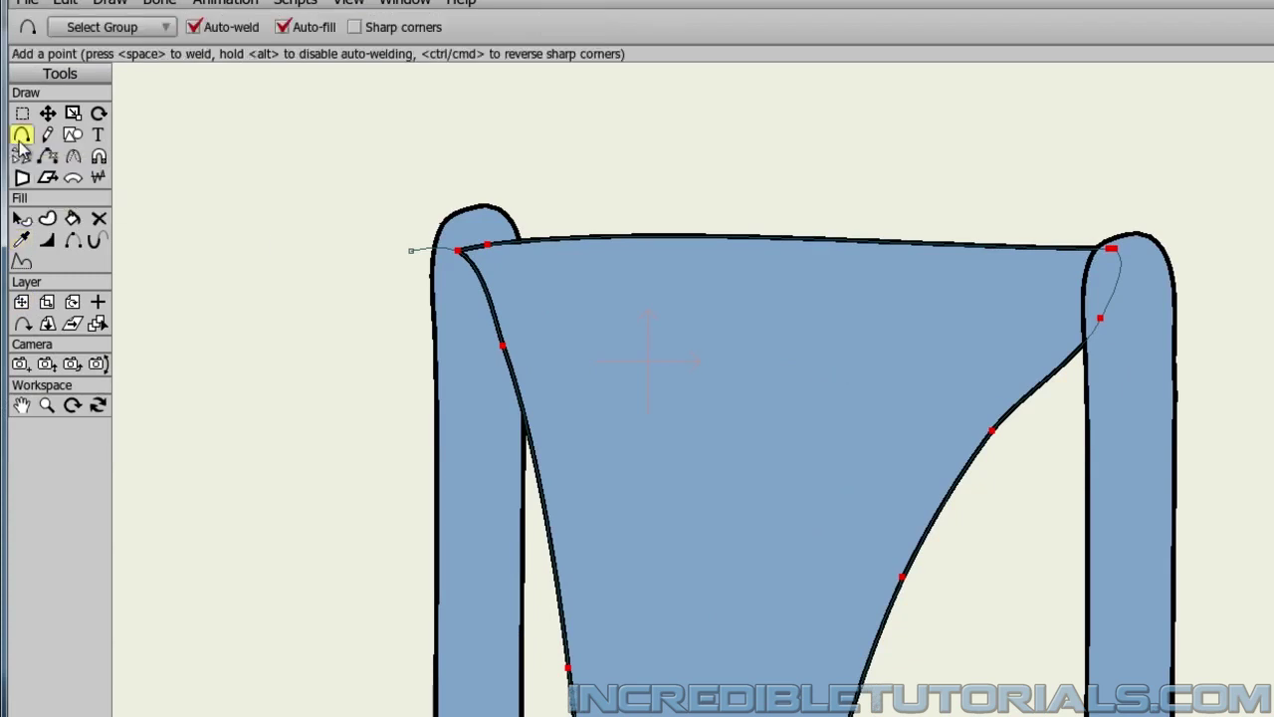
pyautogui.click(284, 28)
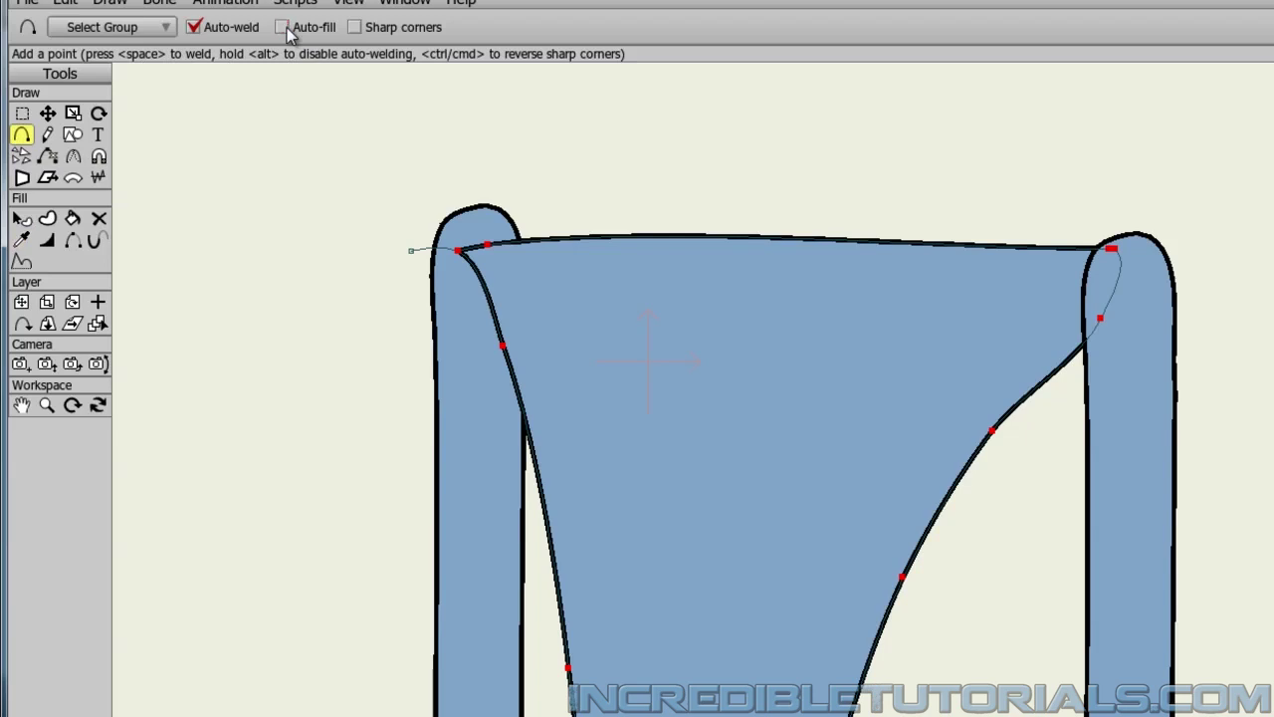
pyautogui.click(356, 28)
pyautogui.click(557, 239)
pyautogui.moveTo(557, 239); pyautogui.dragTo(1039, 249)
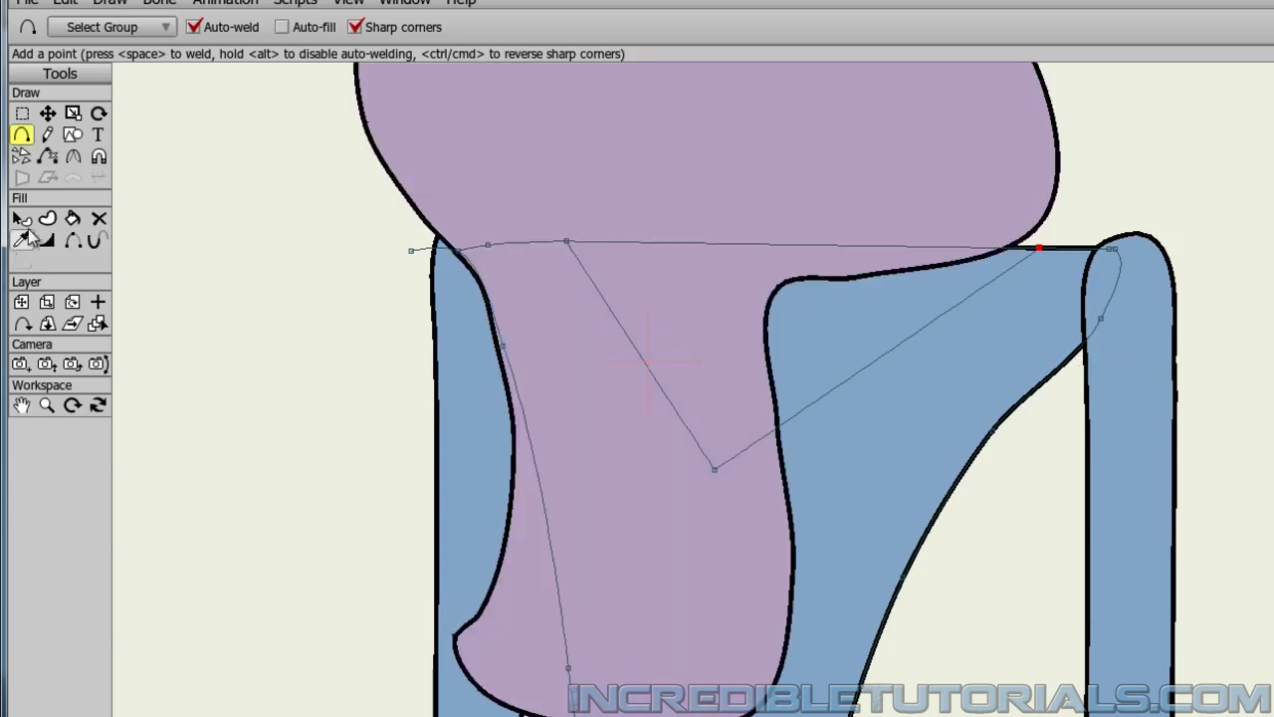
# Fill the V-shaped neckline on the Body layer with the character's purple skin colour, using the Paint Bucket for both fill and stroke
pyautogui.click(21, 239)
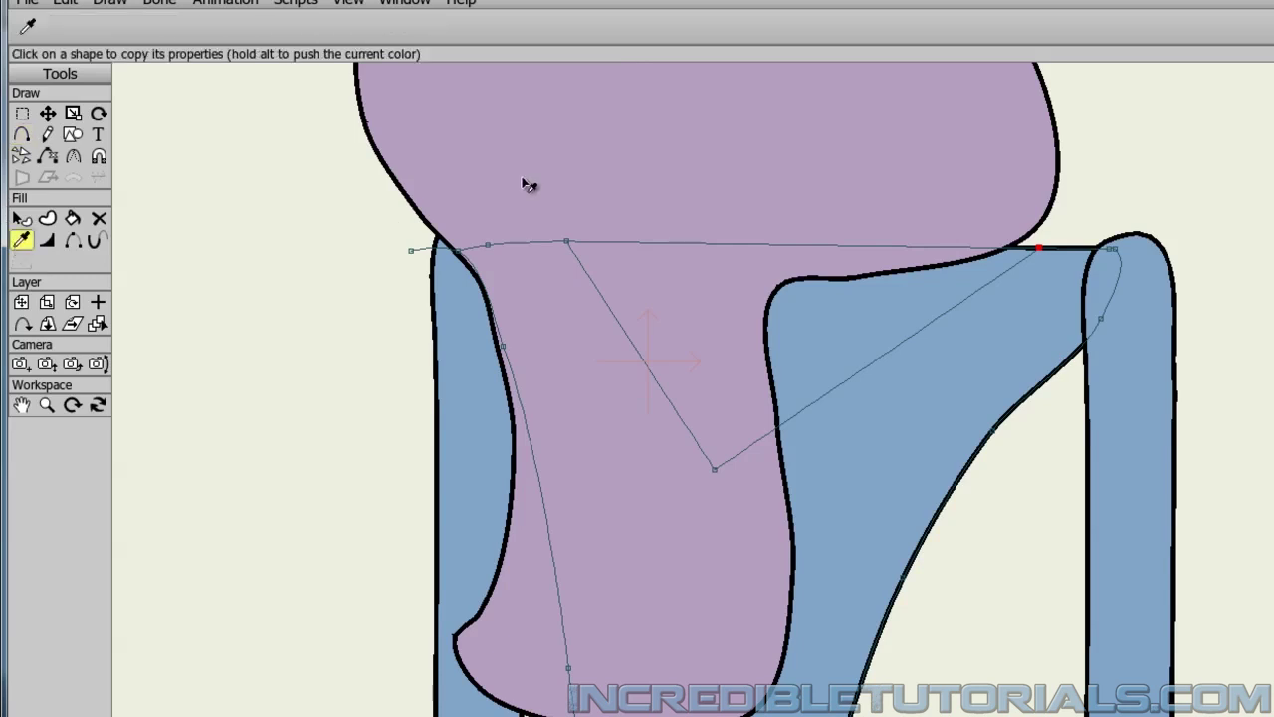
pyautogui.click(72, 219)
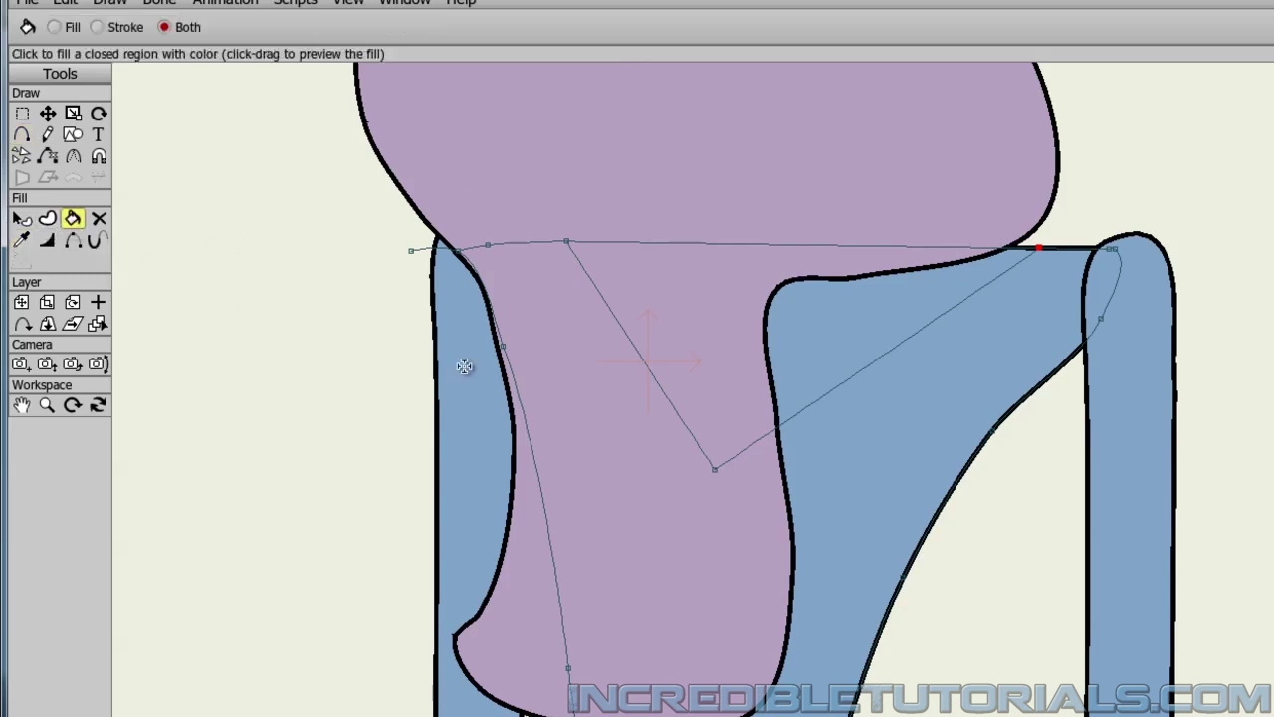
pyautogui.click(879, 330)
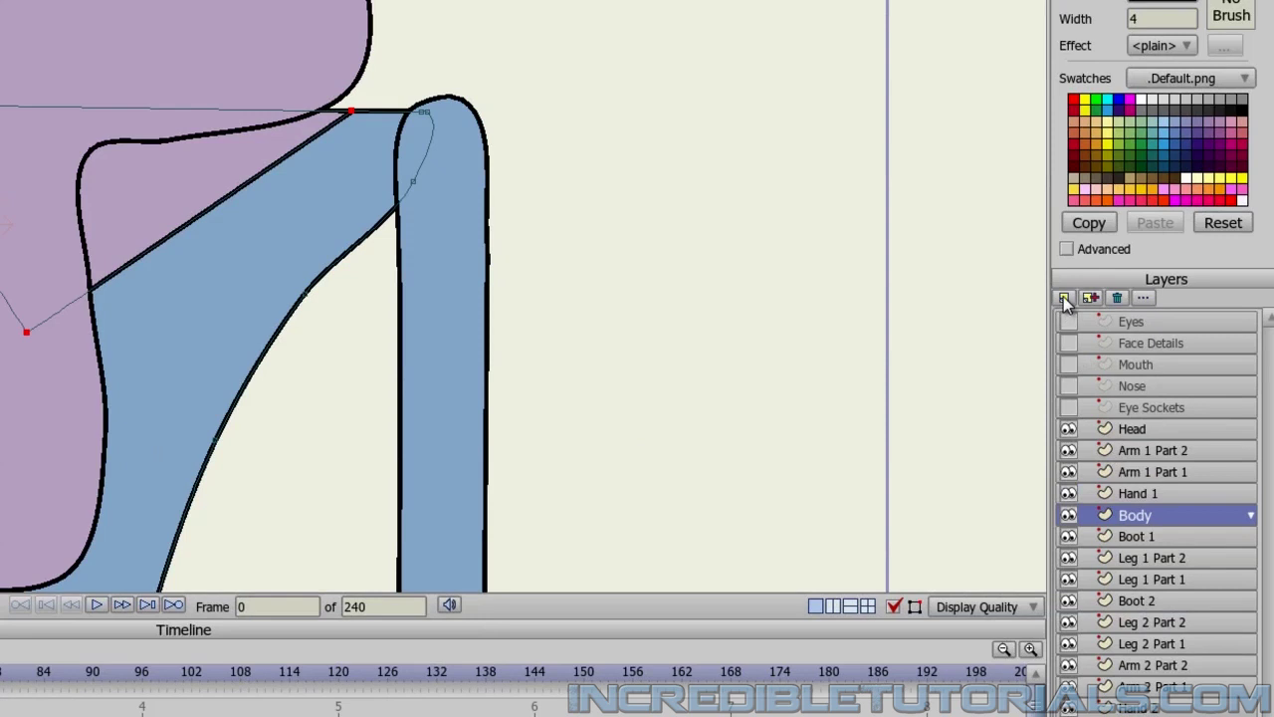
# Create a vector layer named Collar directly above the Body layer
pyautogui.click(1064, 297)
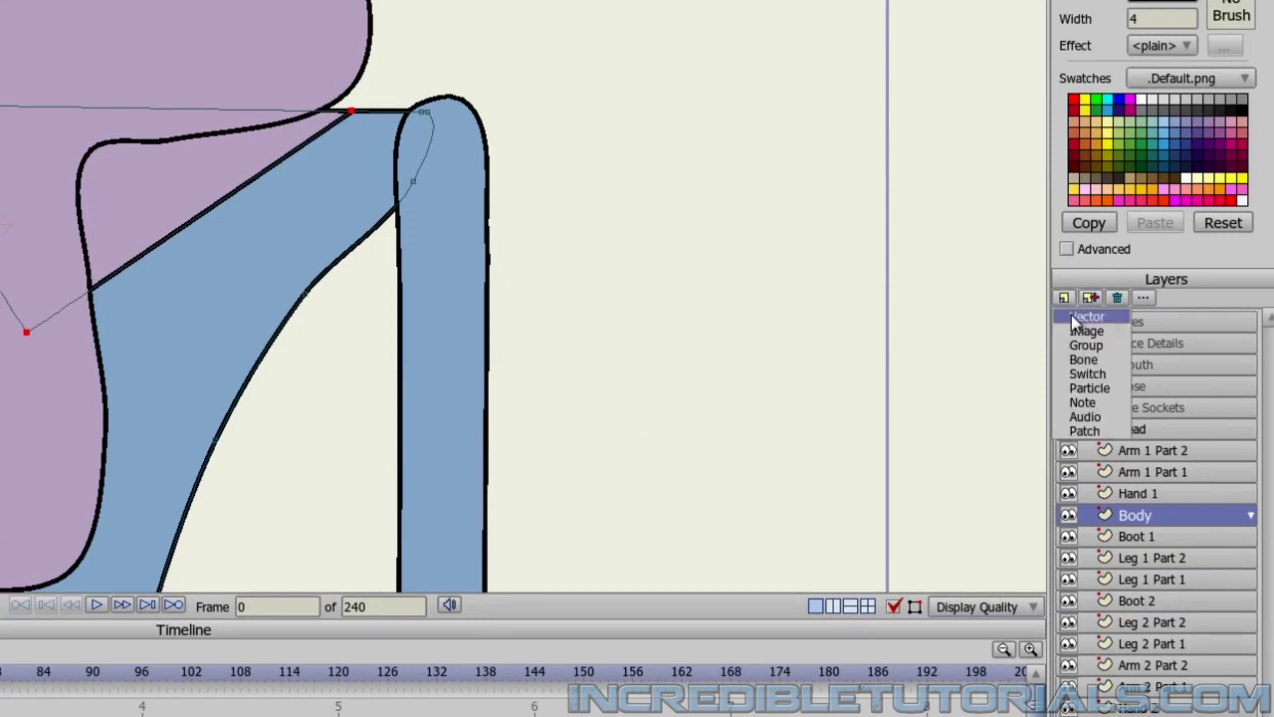
pyautogui.click(1071, 315)
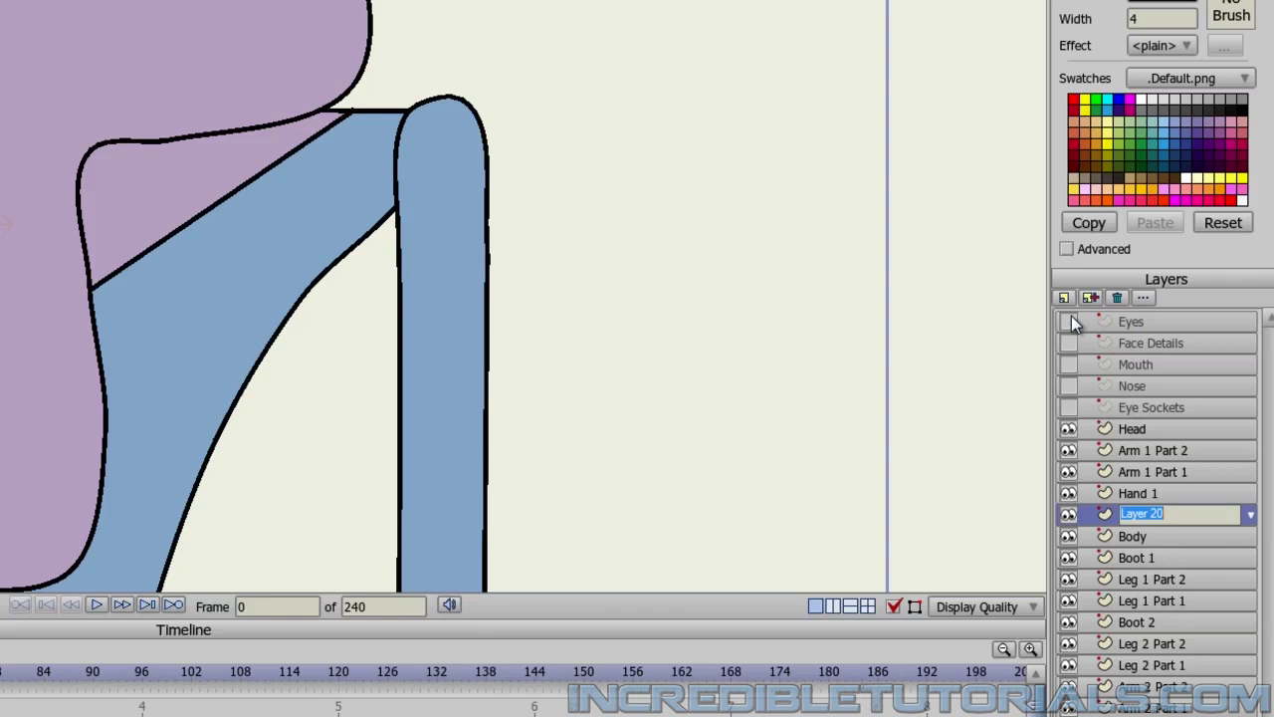
pyautogui.write('Collar')
pyautogui.press('Return')
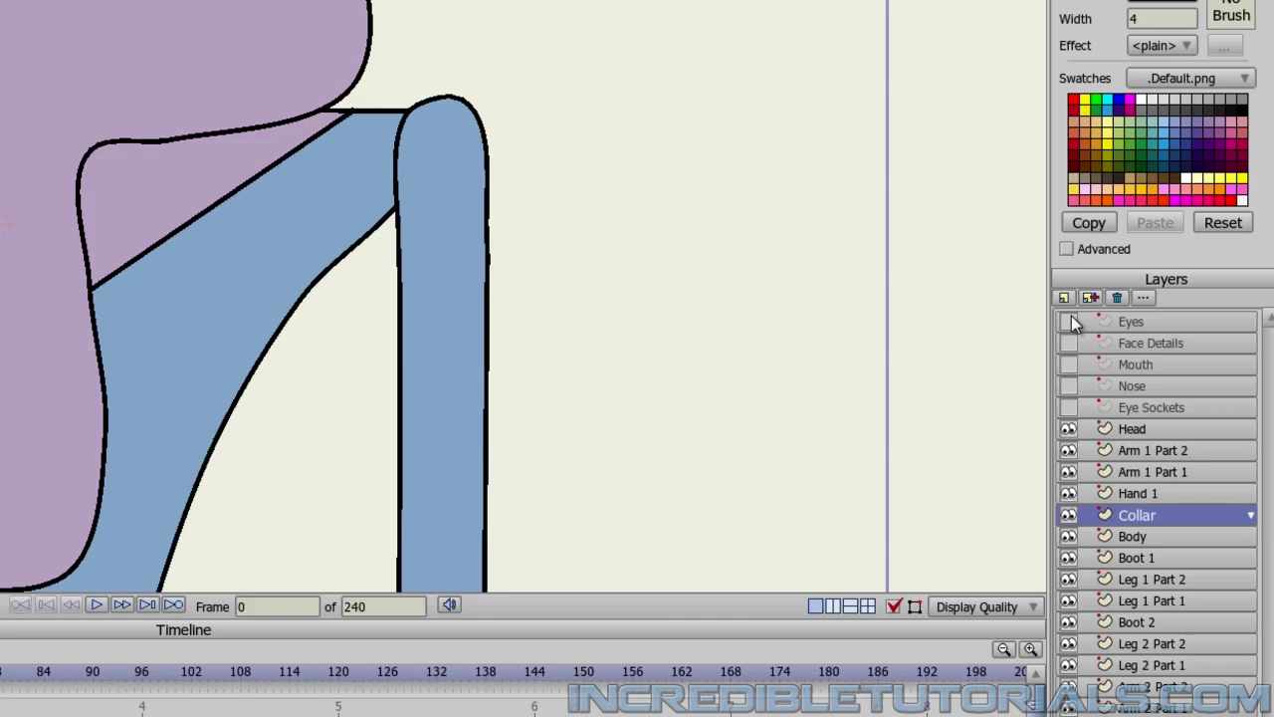
# Hide the Head layer and pick up the dark blue colour of the sleeve cuff with the Eyedropper
pyautogui.click(1069, 428)
pyautogui.moveTo(677, 432); pyautogui.dragTo(648, 236)
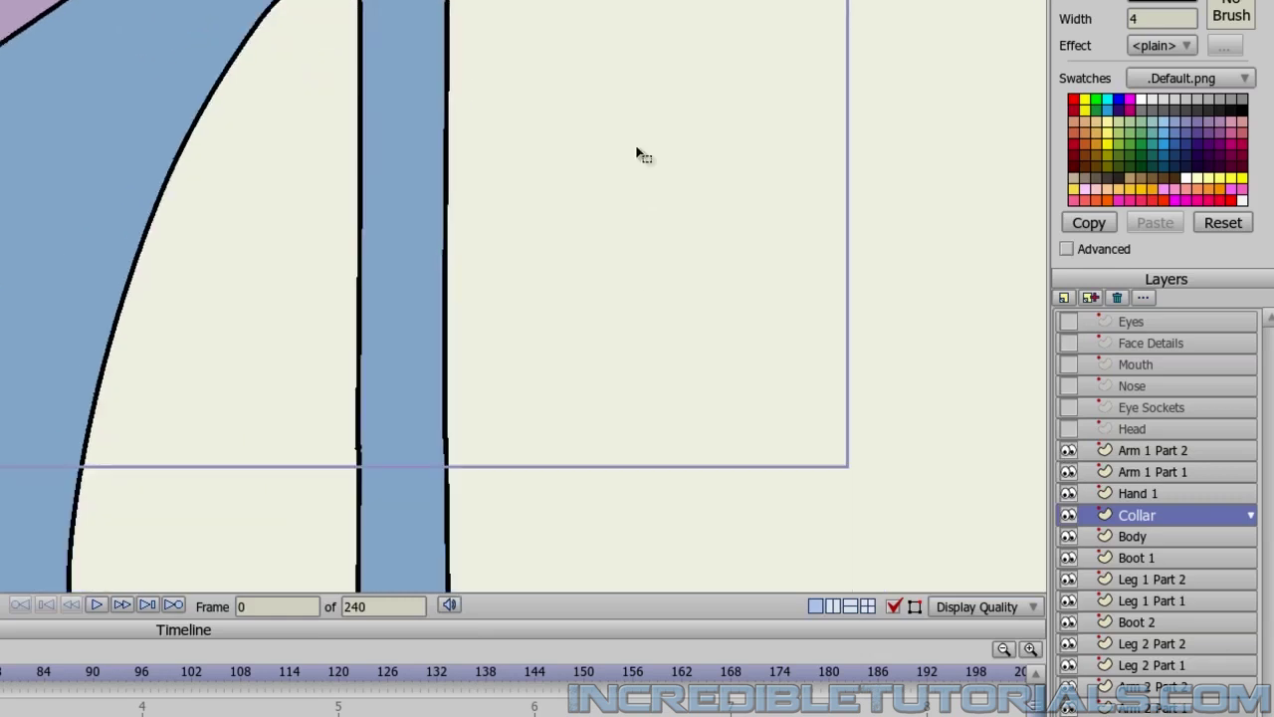
pyautogui.moveTo(626, 360); pyautogui.dragTo(603, 103)
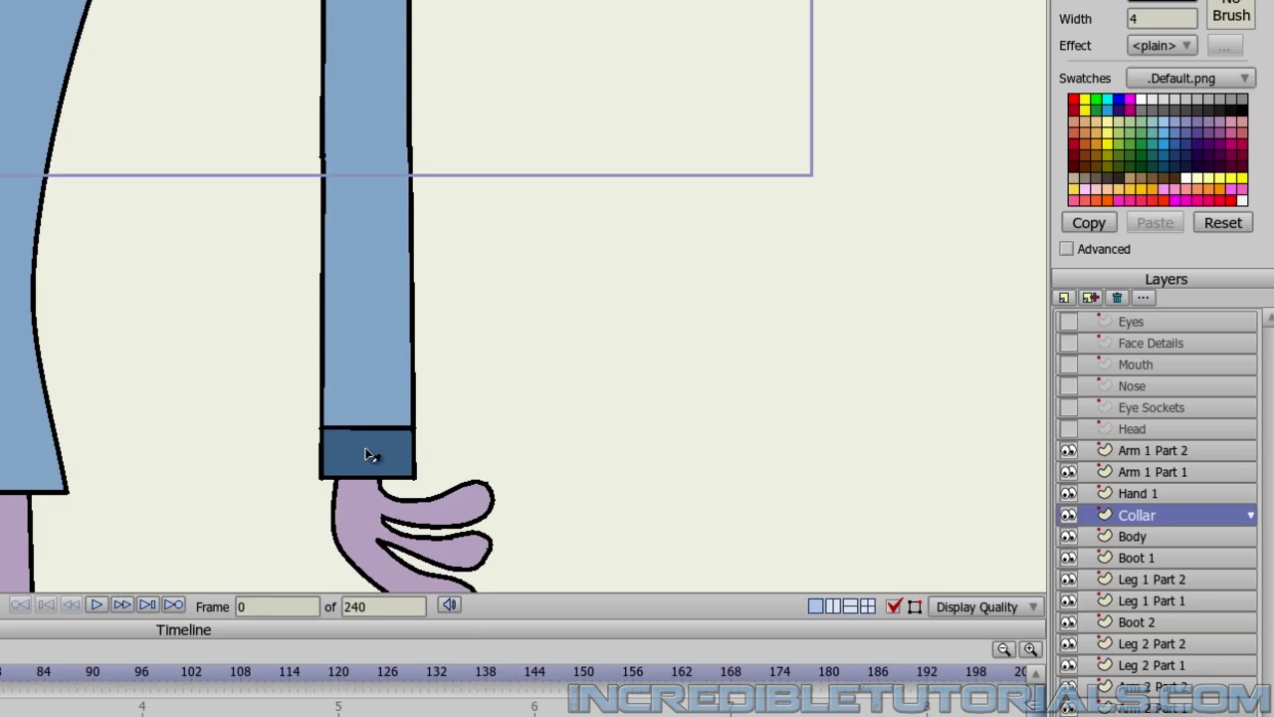
pyautogui.moveTo(542, 166); pyautogui.dragTo(598, 508)
pyautogui.moveTo(455, 23); pyautogui.dragTo(455, 412)
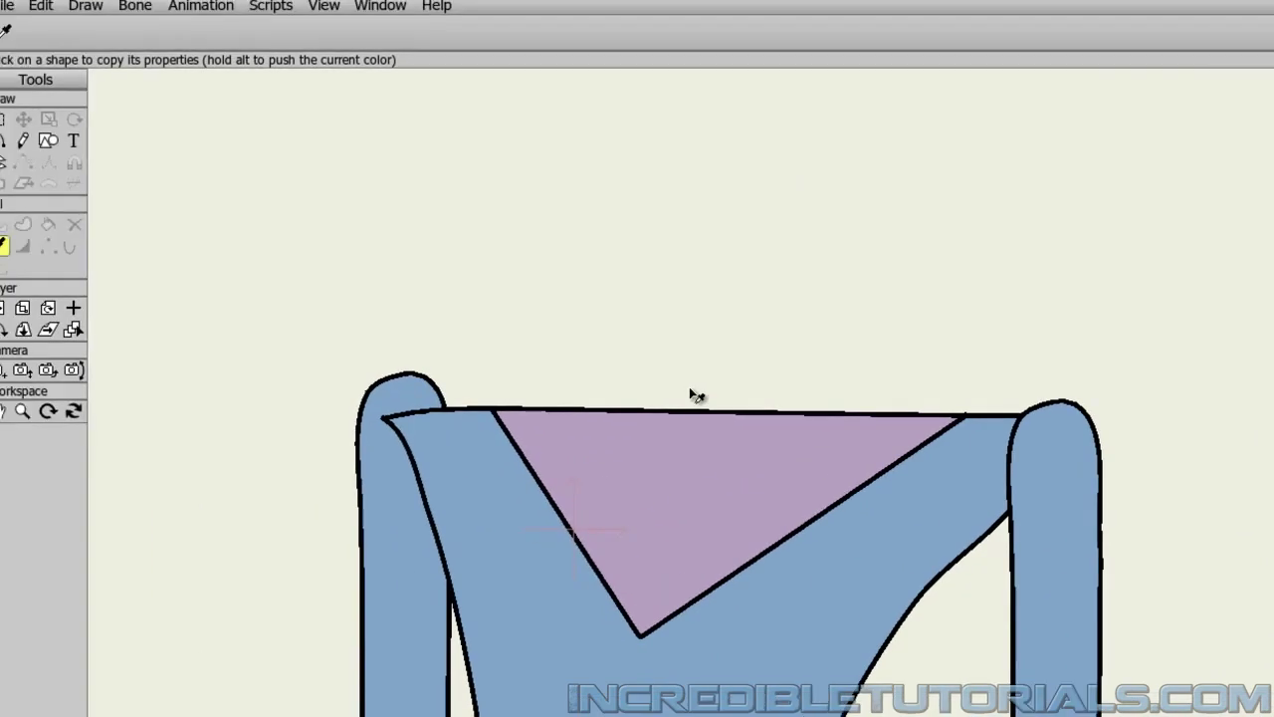
# With auto-fill on, draw two narrow collar strips with Add Point, tapering from just above the shoulders to the tip of the V-neckline
pyautogui.click(1, 140)
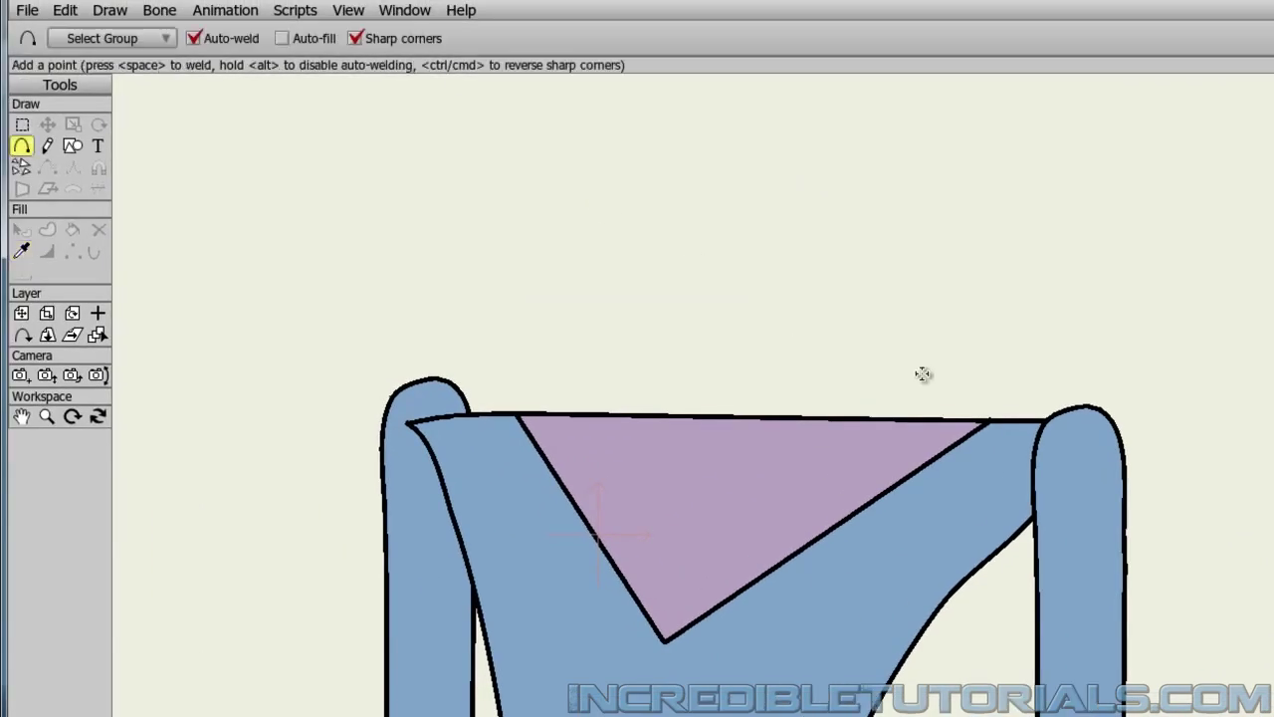
pyautogui.click(283, 38)
pyautogui.moveTo(665, 640)
pyautogui.mouseDown()
pyautogui.moveTo(996, 407)
pyautogui.moveTo(1073, 412)
pyautogui.moveTo(1064, 400)
pyautogui.mouseUp()
pyautogui.moveTo(1063, 400)
pyautogui.mouseDown()
pyautogui.moveTo(817, 578)
pyautogui.moveTo(690, 614)
pyautogui.moveTo(665, 641)
pyautogui.mouseUp()
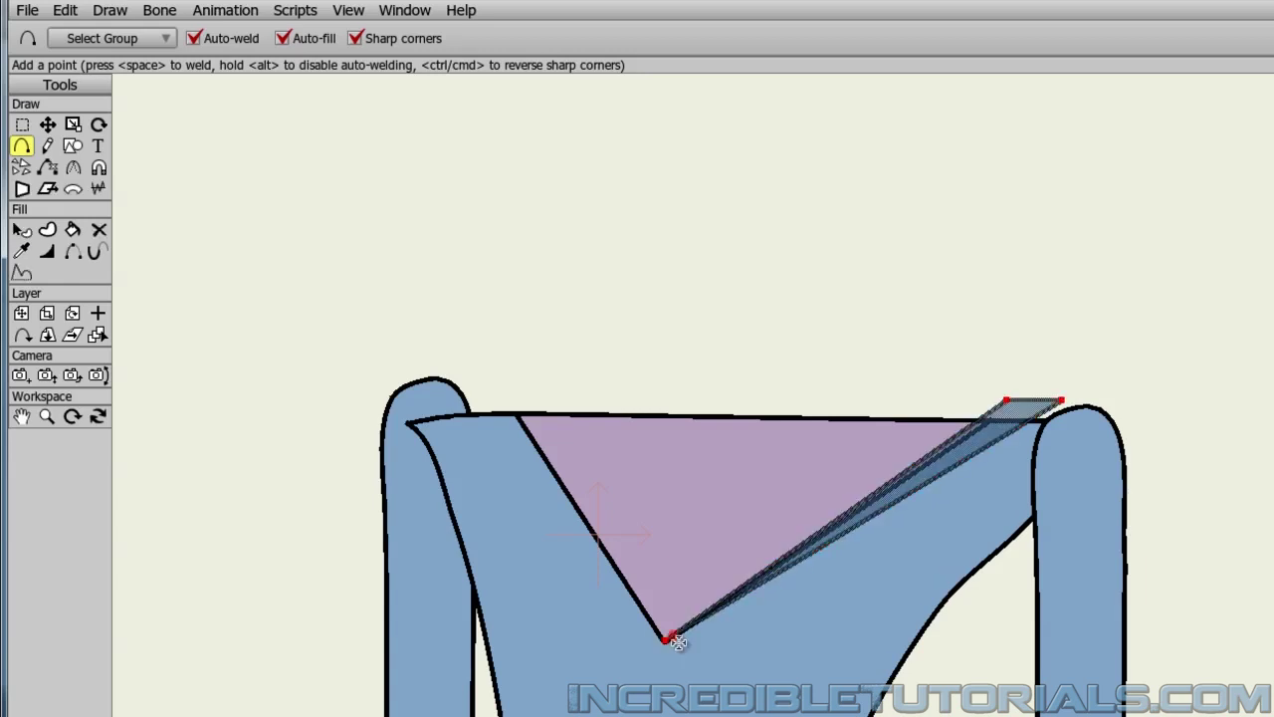
pyautogui.moveTo(484, 405); pyautogui.dragTo(664, 641)
pyautogui.moveTo(484, 404); pyautogui.dragTo(665, 642)
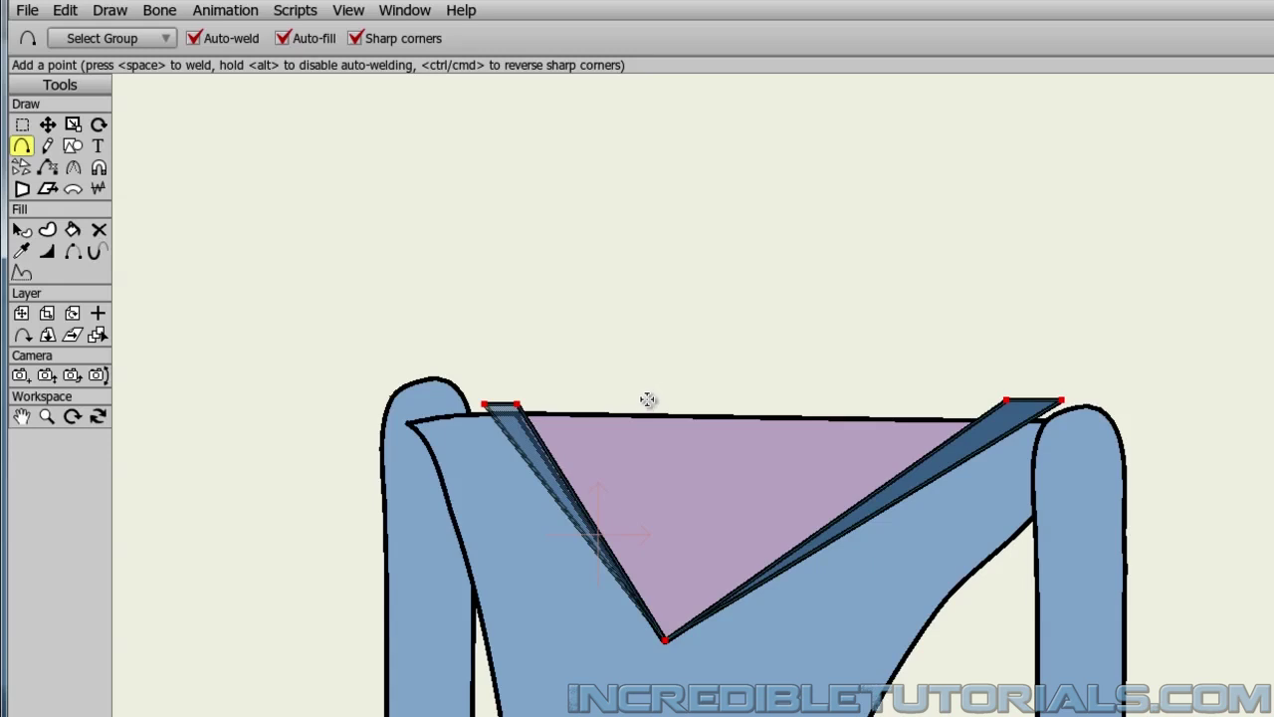
# Show the Head, Eye Sockets, Nose, Mouth, Face Details and Eyes layers again and check the collar on the whole character
pyautogui.click(50, 125)
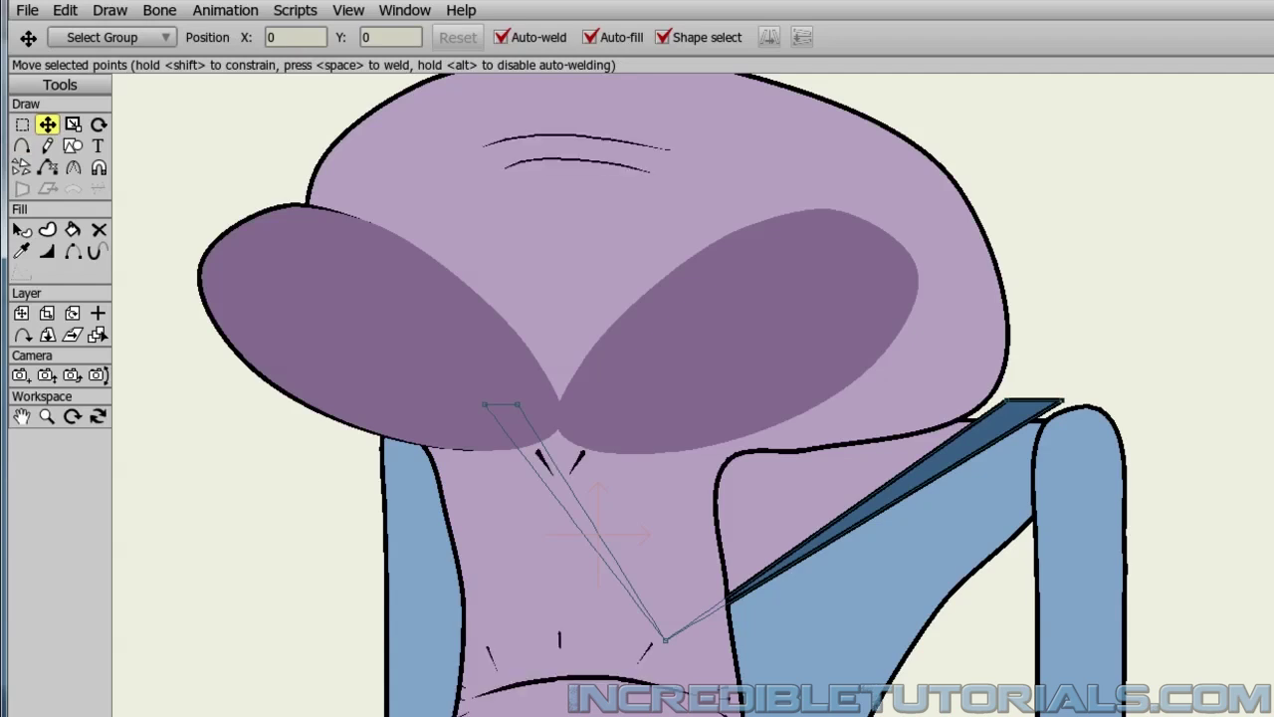
pyautogui.hotkey('ctrl', 'r')
pyautogui.scroll(-3, 1093, 584)
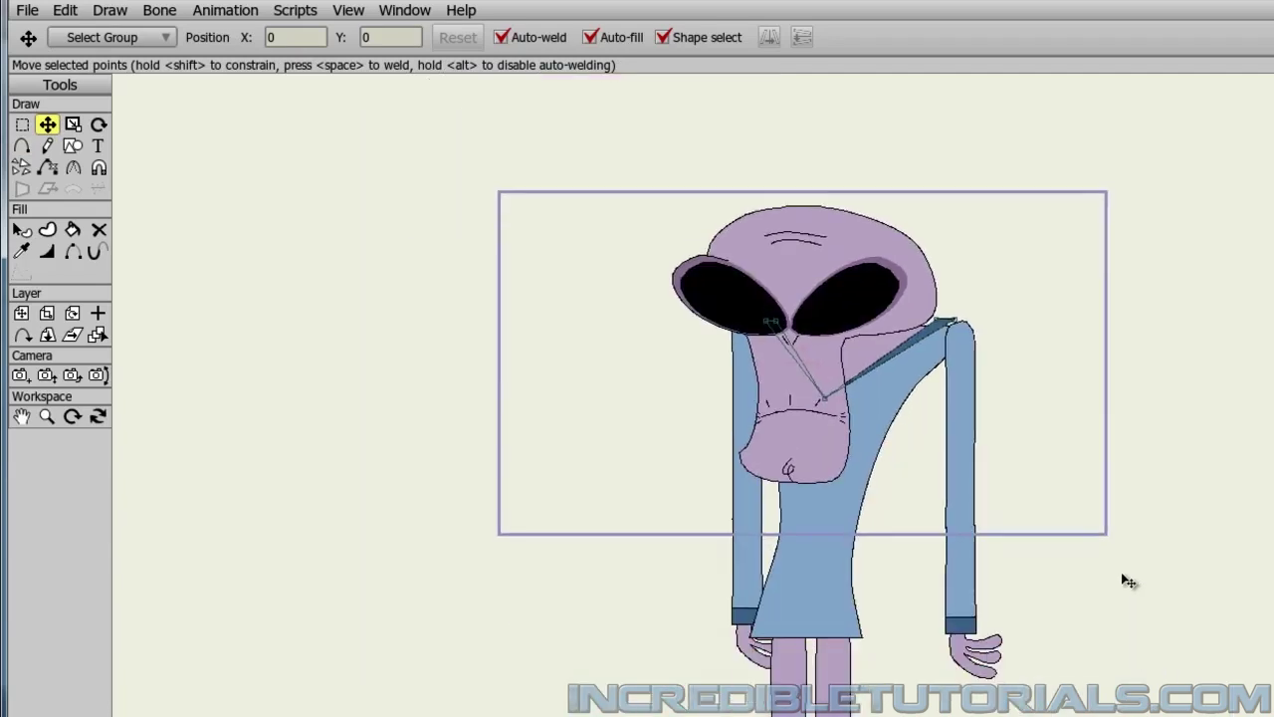
pyautogui.moveTo(1132, 582); pyautogui.dragTo(1093, 525)
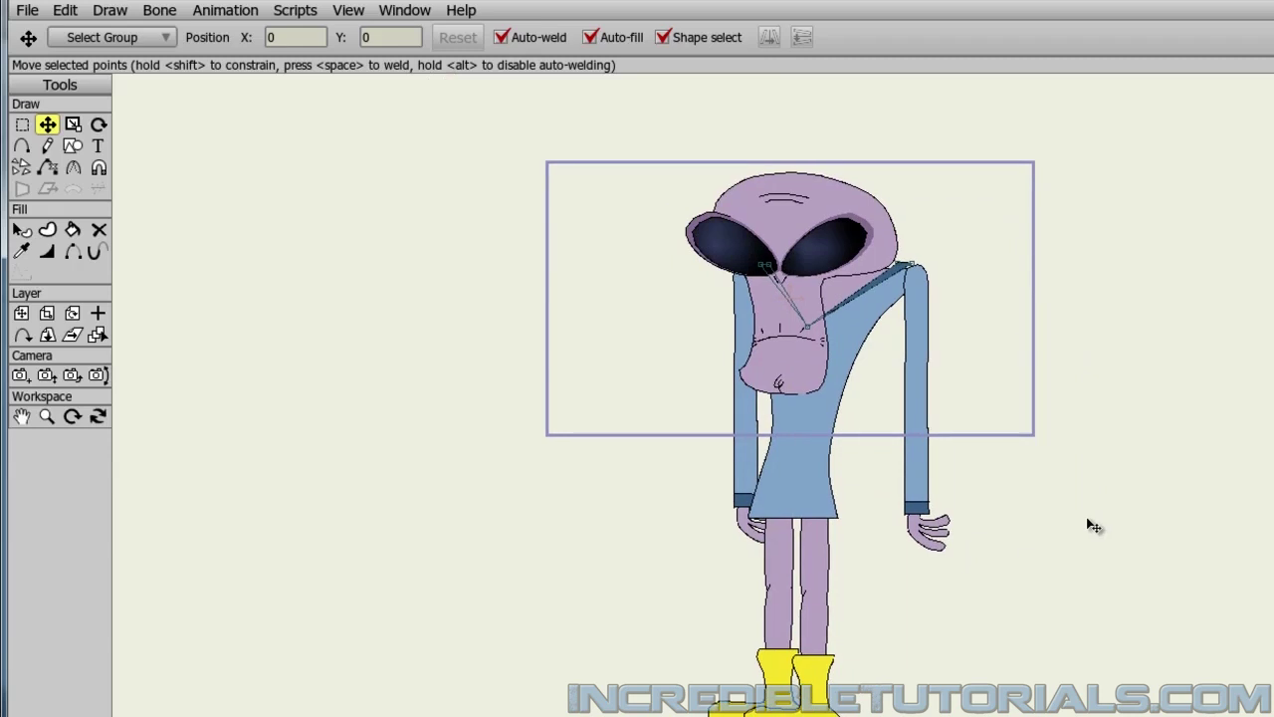